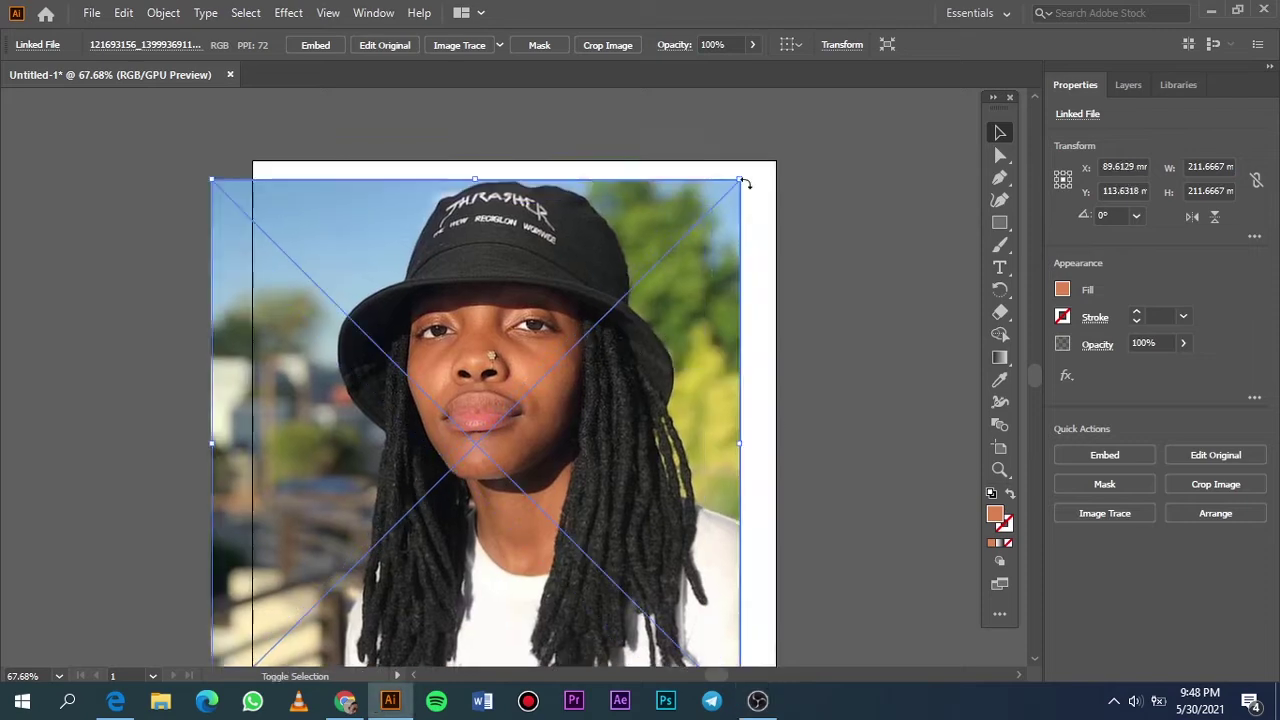
Scale the photo down, centre it on the artboard and fade it to 88% opacity.
drag(715, 625, 686, 423)
drag(607, 432, 602, 432)
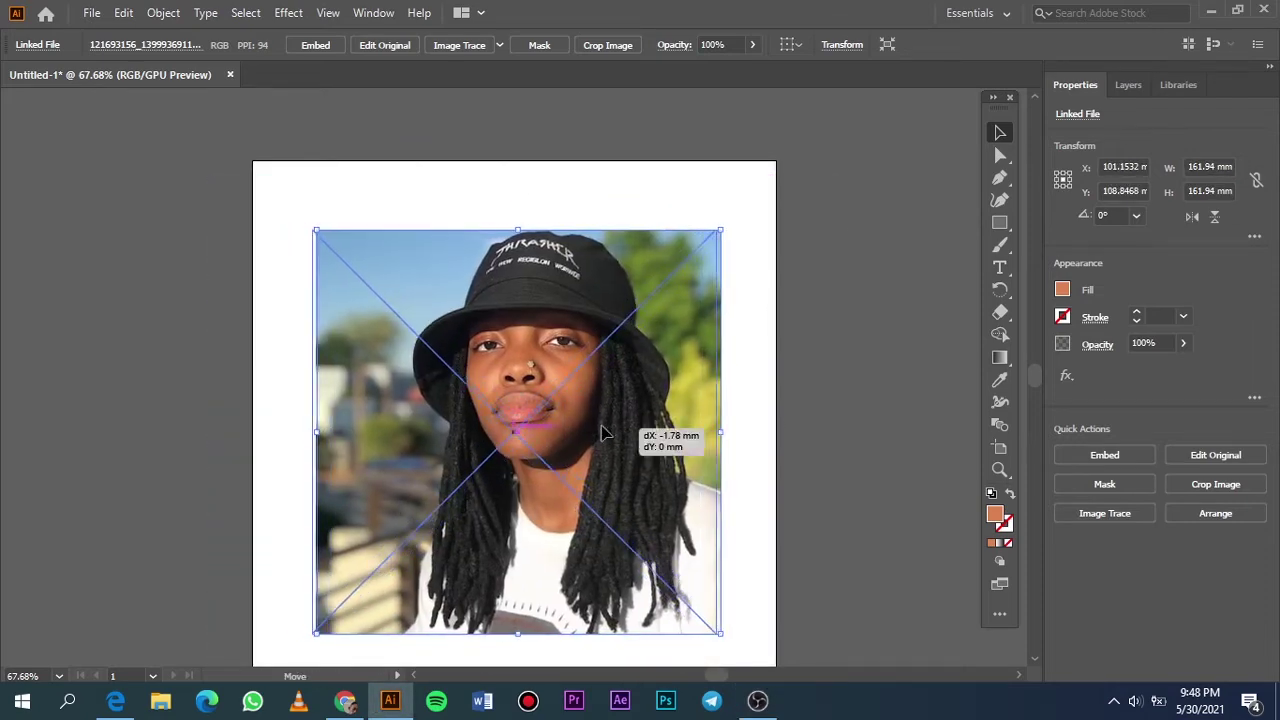
click(752, 44)
drag(745, 71, 738, 71)
click(860, 250)
Add Layer 2 for drawing and lock the photo on Layer 1.
click(1128, 84)
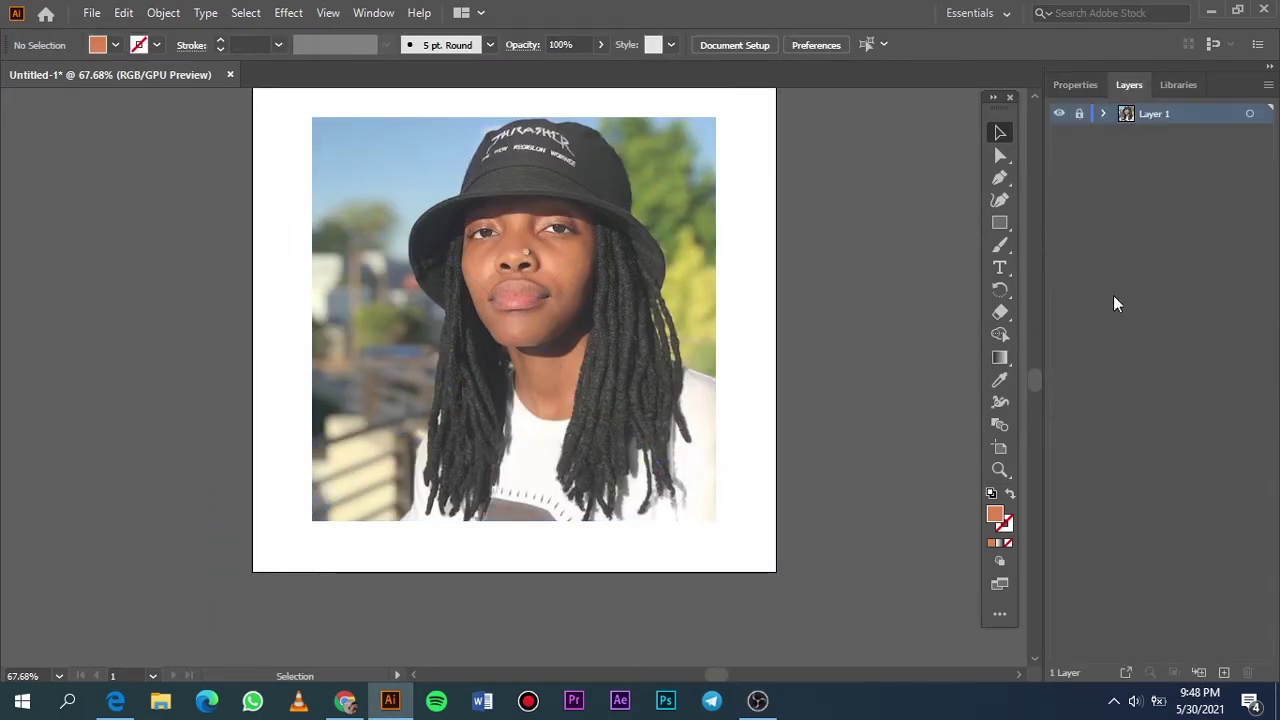
click(1224, 672)
double_click(994, 514)
click(722, 332)
Draw a long, thin black ellipse above the artboard.
click(1183, 104)
drag(997, 224, 1092, 246)
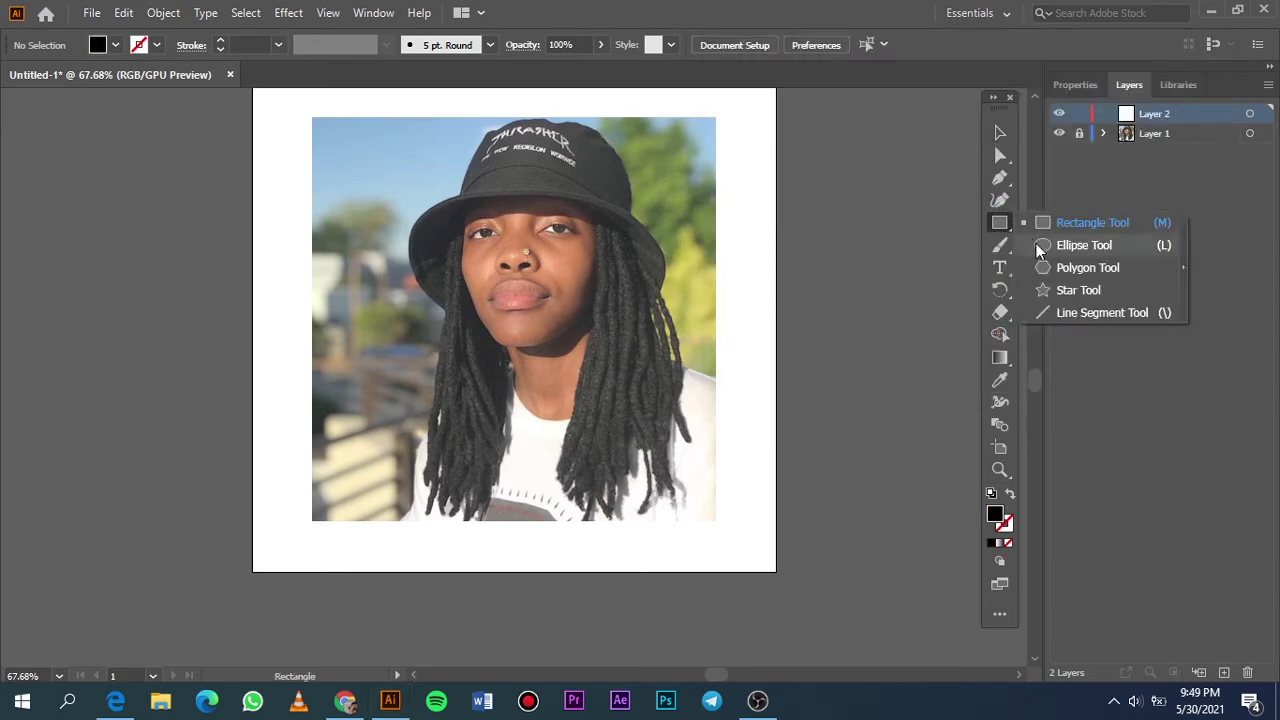
key(ctrl+1)
drag(185, 204, 952, 192)
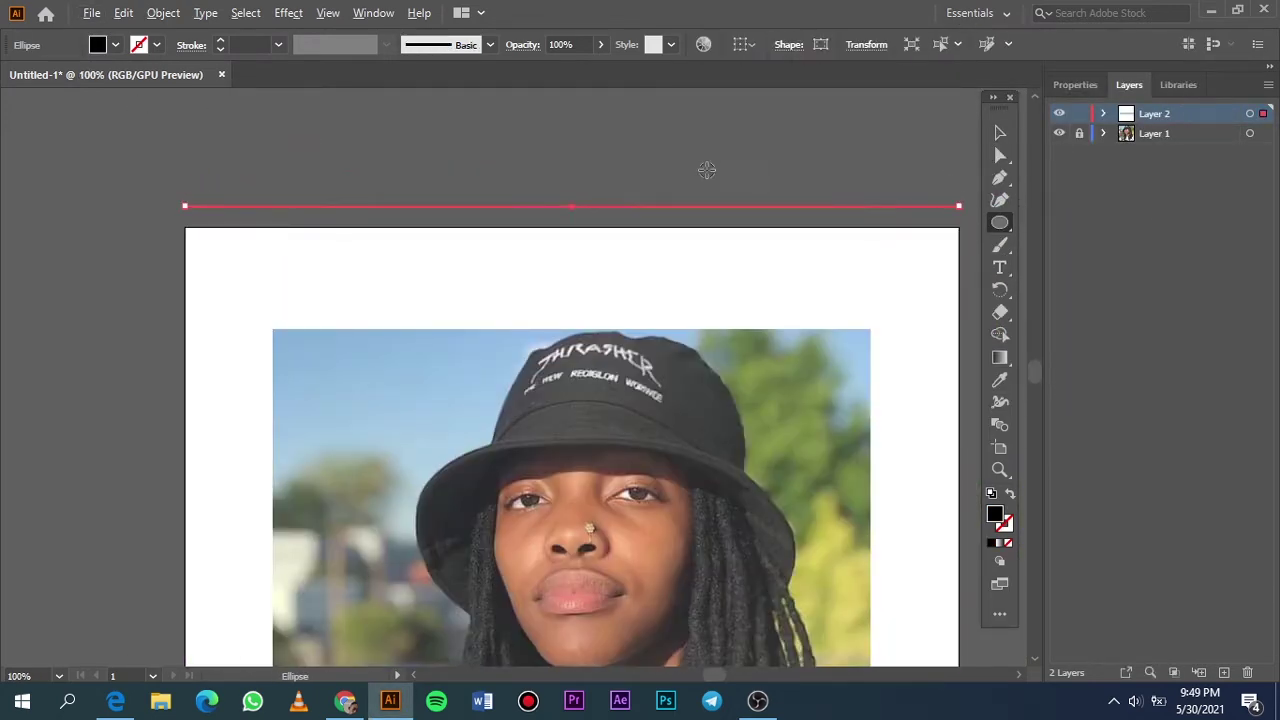
scroll(551, 260, up, 10)
Save the ellipse as a New Art Brush.
click(490, 44)
click(443, 190)
click(593, 484)
key(Escape)
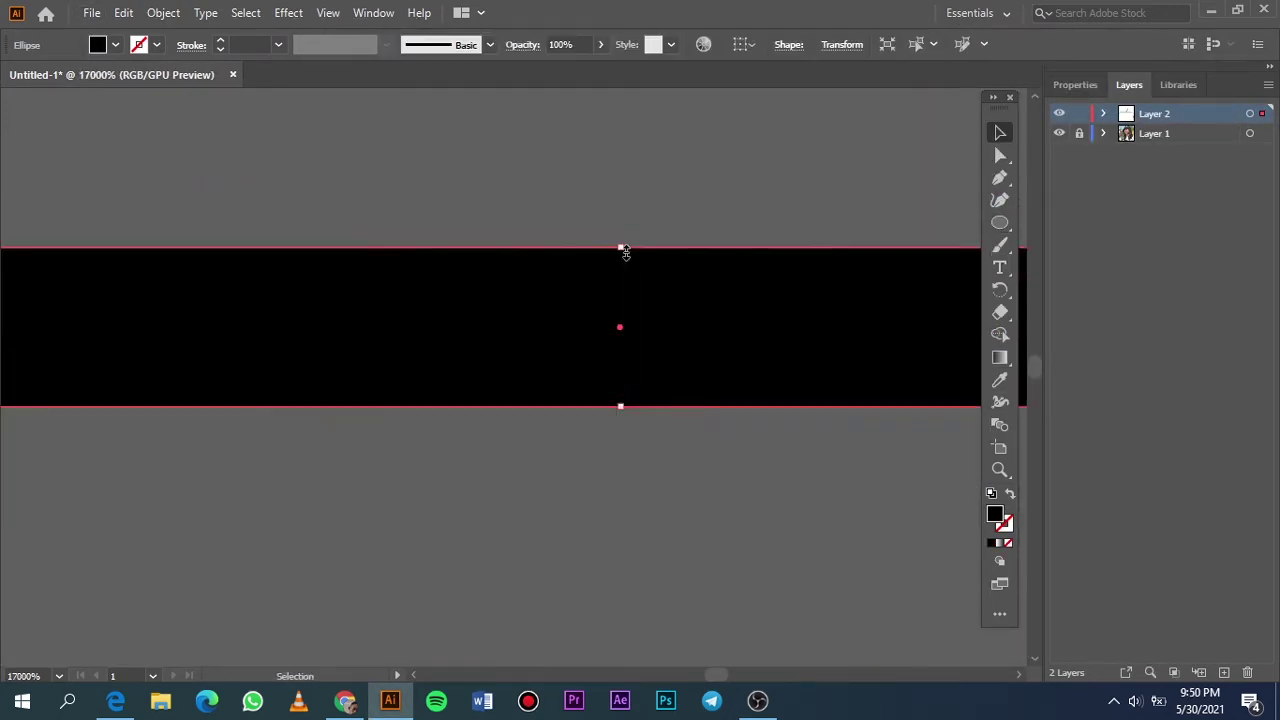
click(490, 44)
click(443, 190)
click(567, 397)
click(593, 484)
click(776, 600)
Draw a test Paintbrush stroke with the new art brush.
key(b)
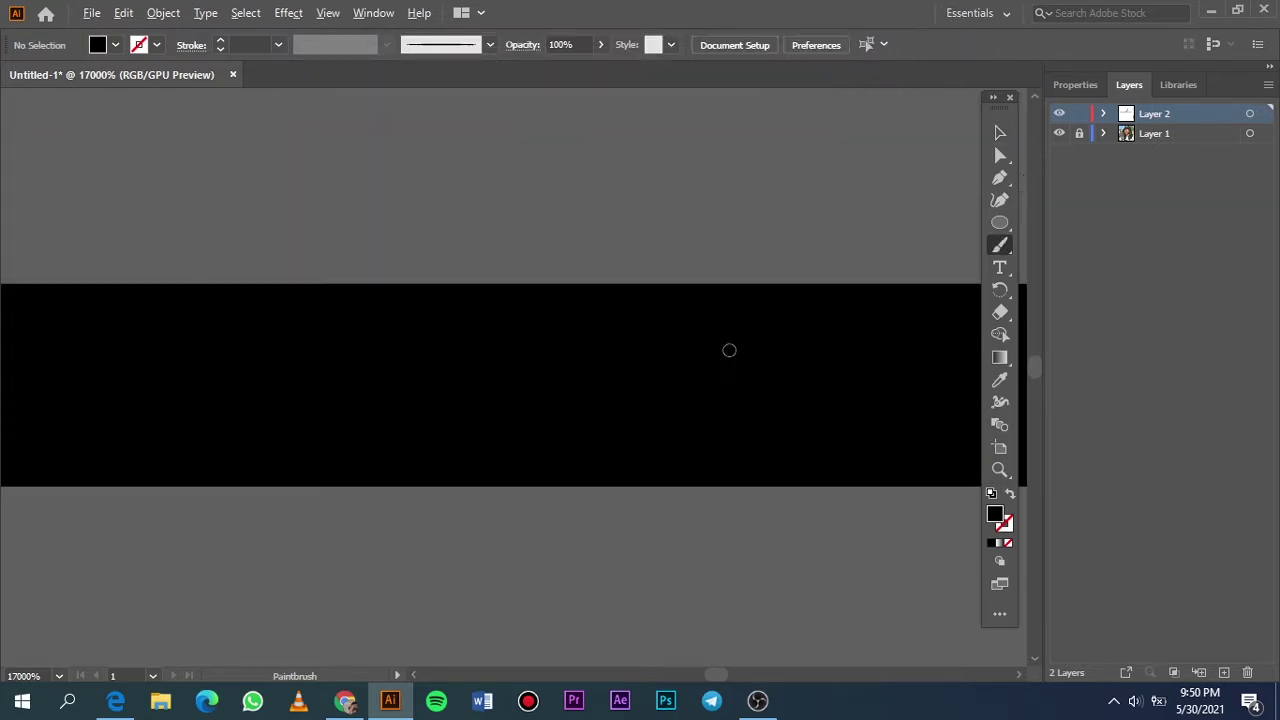
drag(728, 348, 908, 177)
scroll(780, 370, down, 10)
Trace the lower lip edge, undoing stray and misplaced strokes.
scroll(620, 484, up, 3)
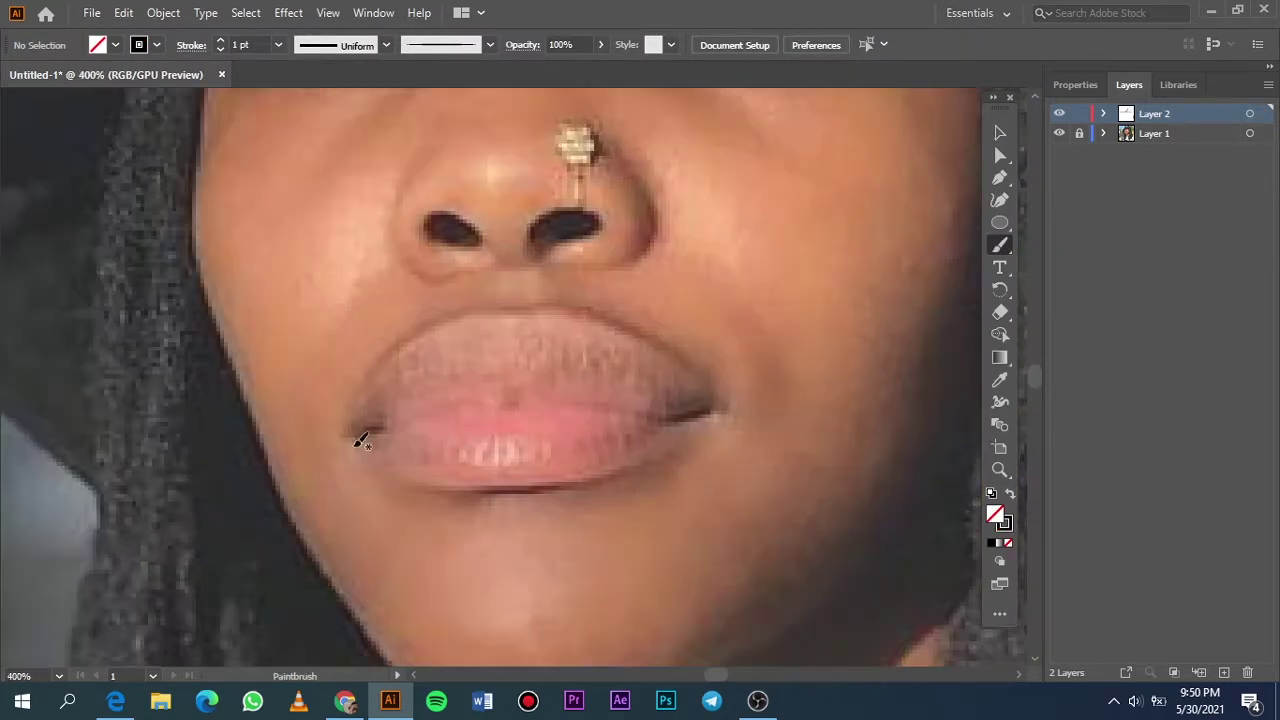
drag(405, 470, 486, 471)
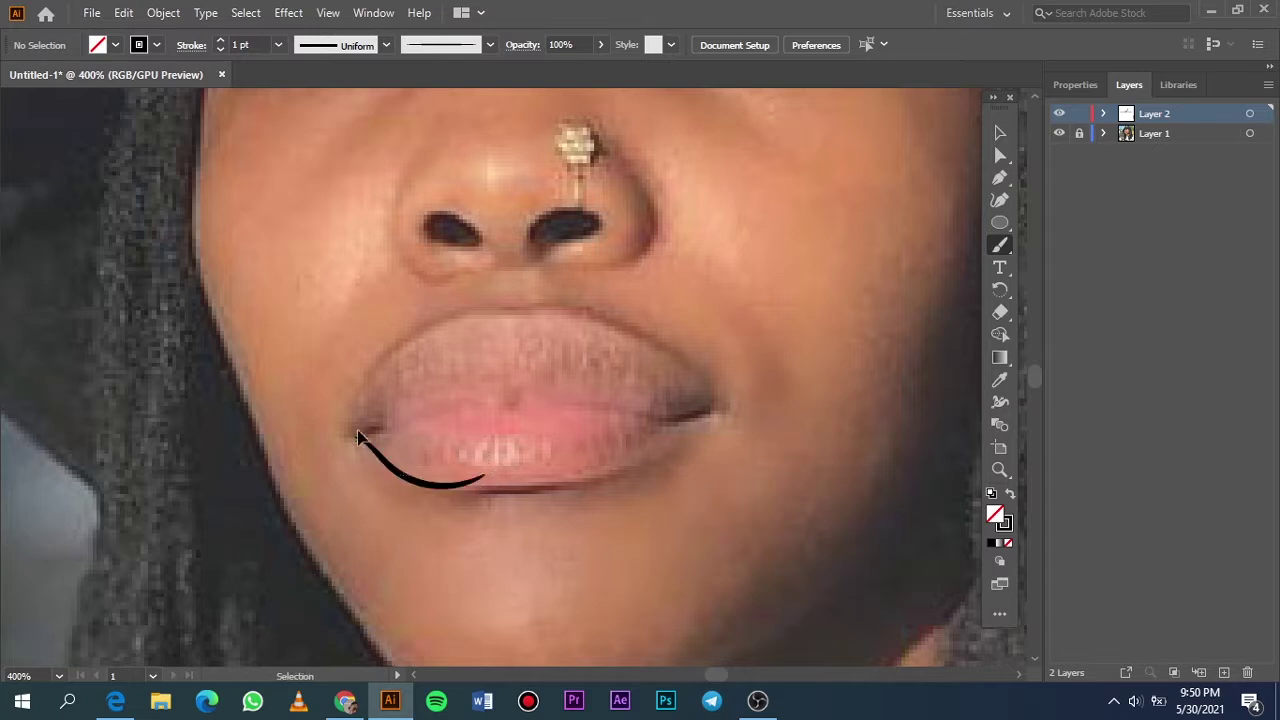
key(ctrl+z)
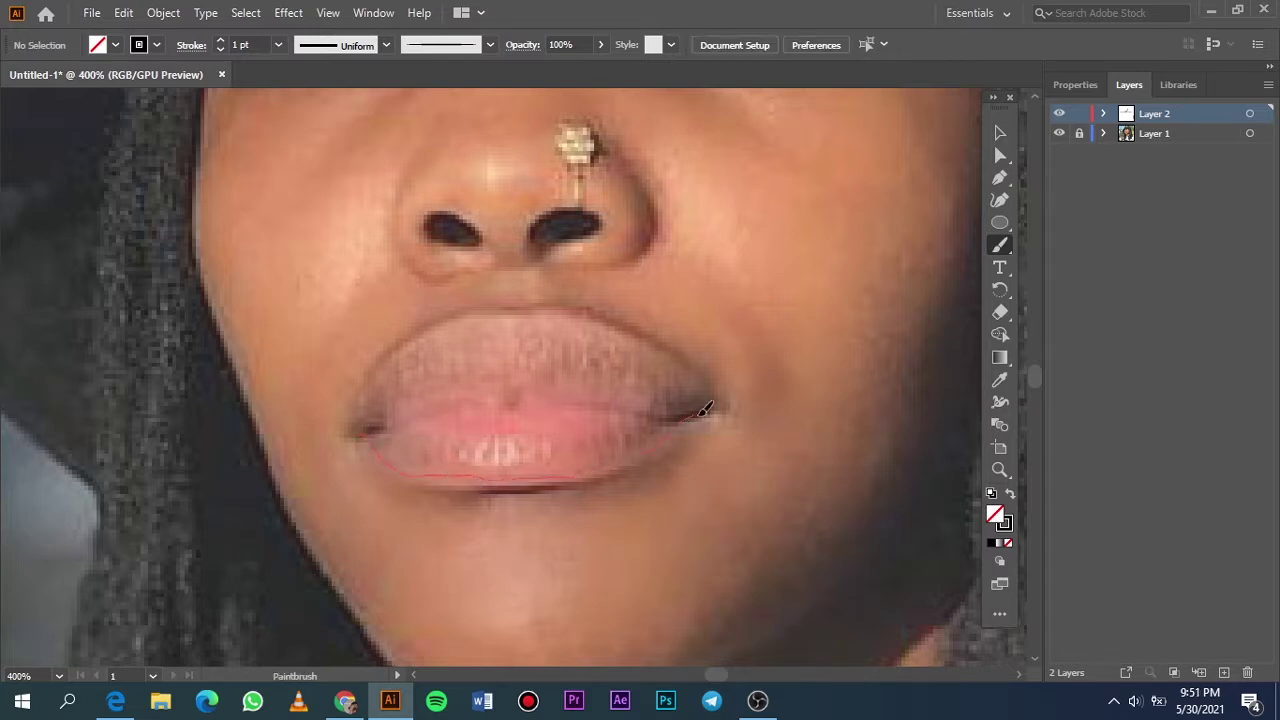
drag(705, 410, 710, 411)
drag(372, 430, 370, 431)
key(ctrl+z)
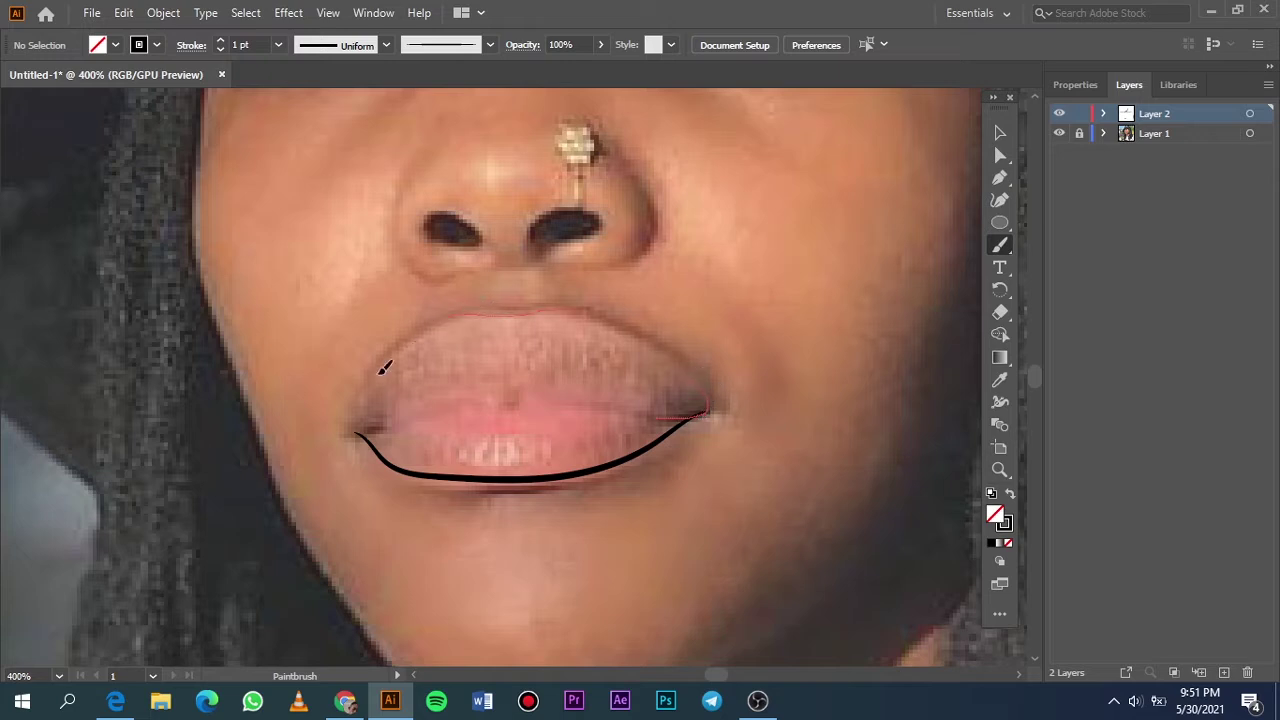
drag(384, 368, 366, 428)
key(ctrl+z)
Outline the upper lip and lip line, extending the lower lip to the left corner.
scroll(562, 290, up, 1)
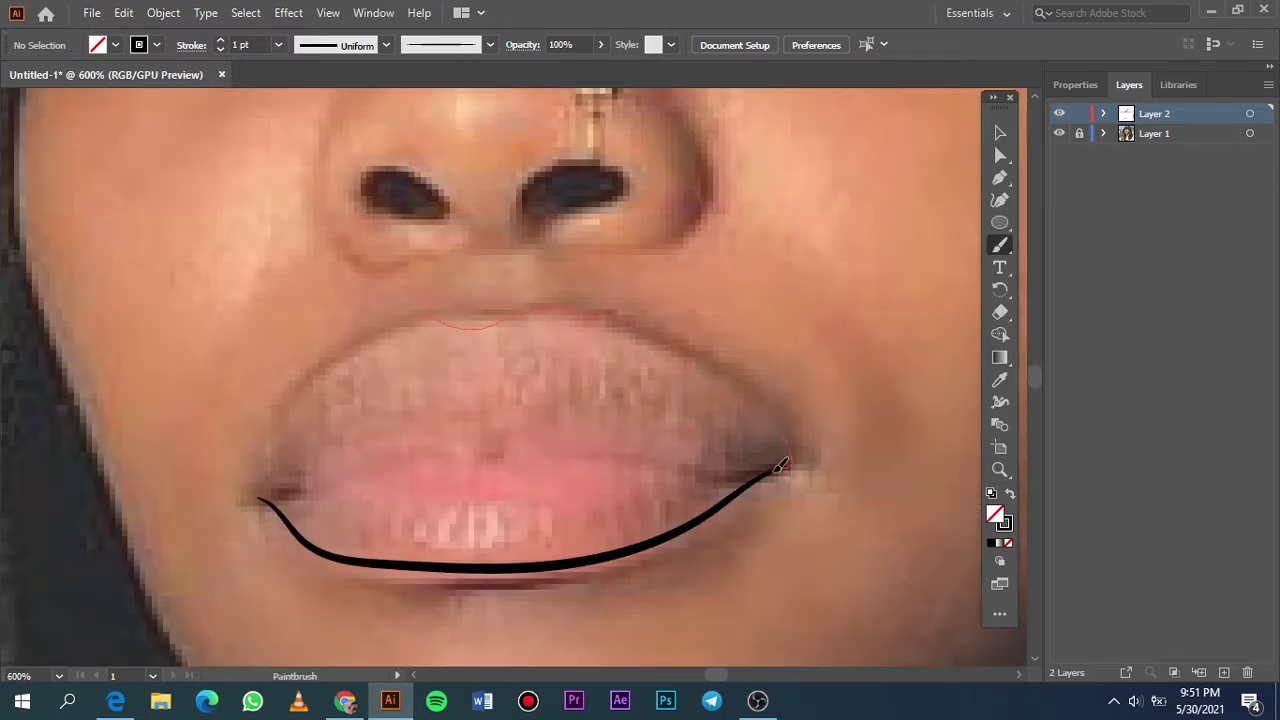
drag(781, 466, 788, 462)
drag(473, 459, 297, 512)
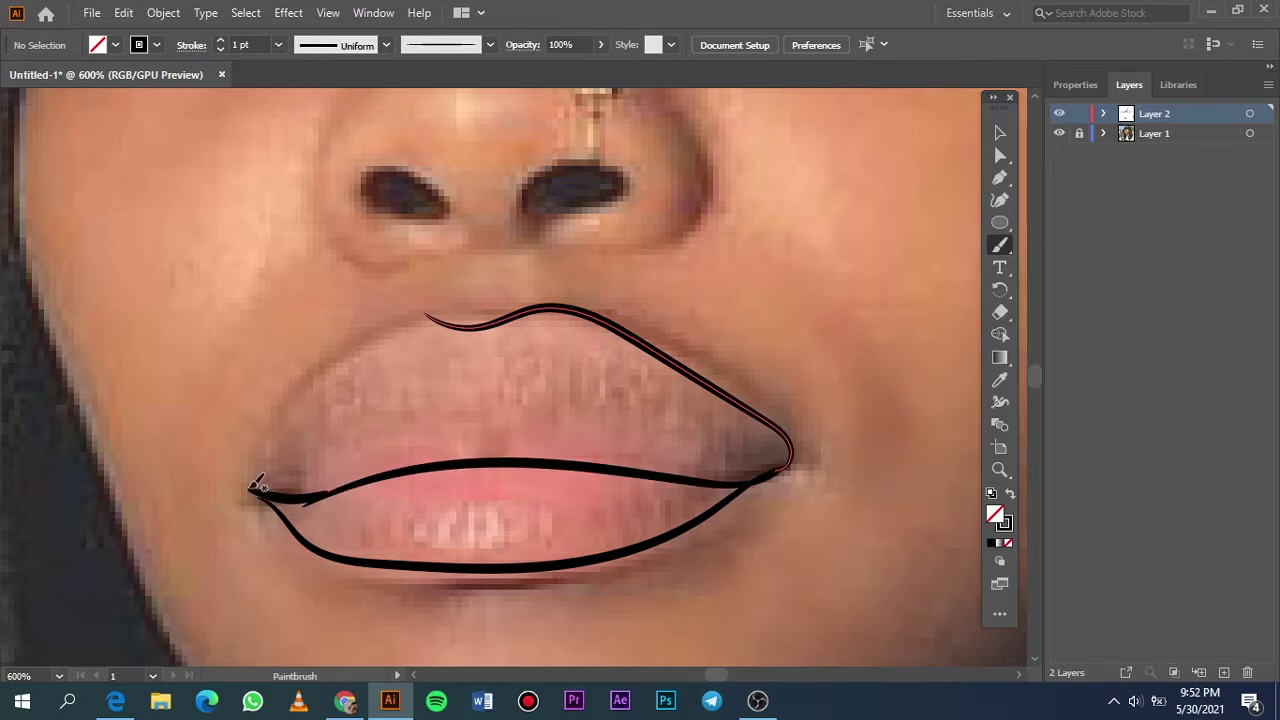
ctrl+click(453, 510)
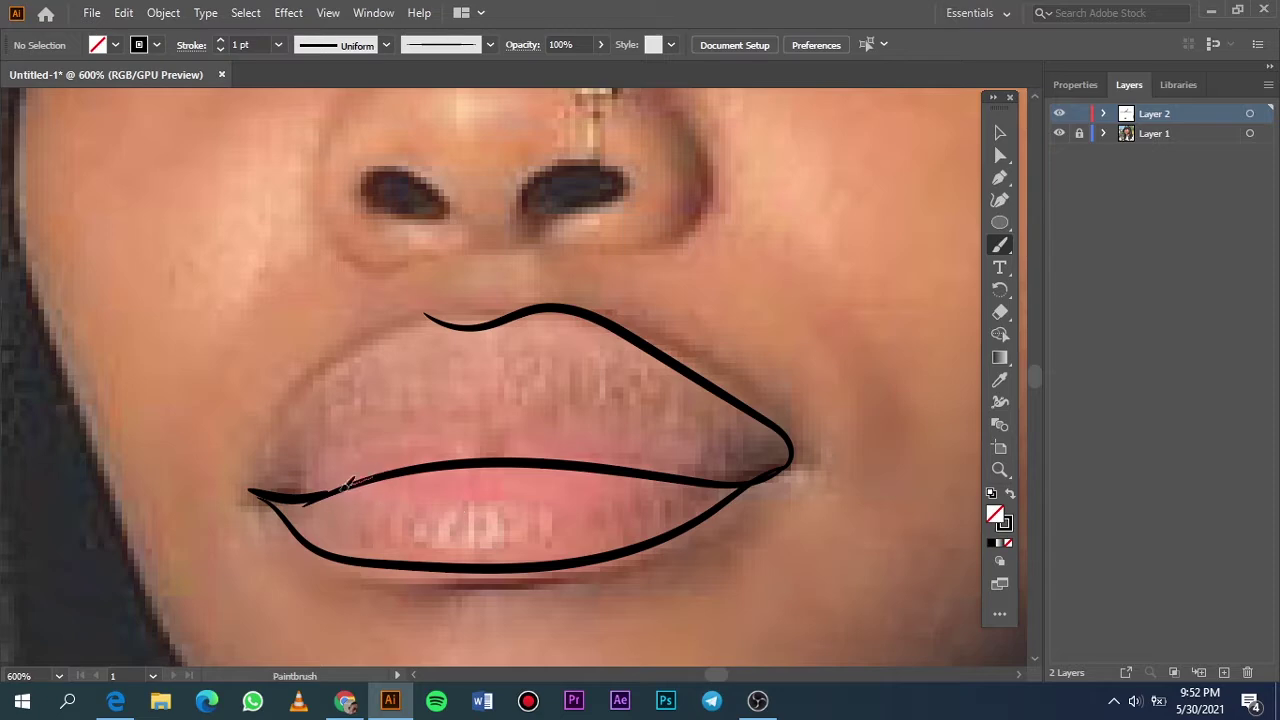
drag(350, 481, 372, 476)
drag(252, 490, 253, 484)
drag(476, 322, 478, 322)
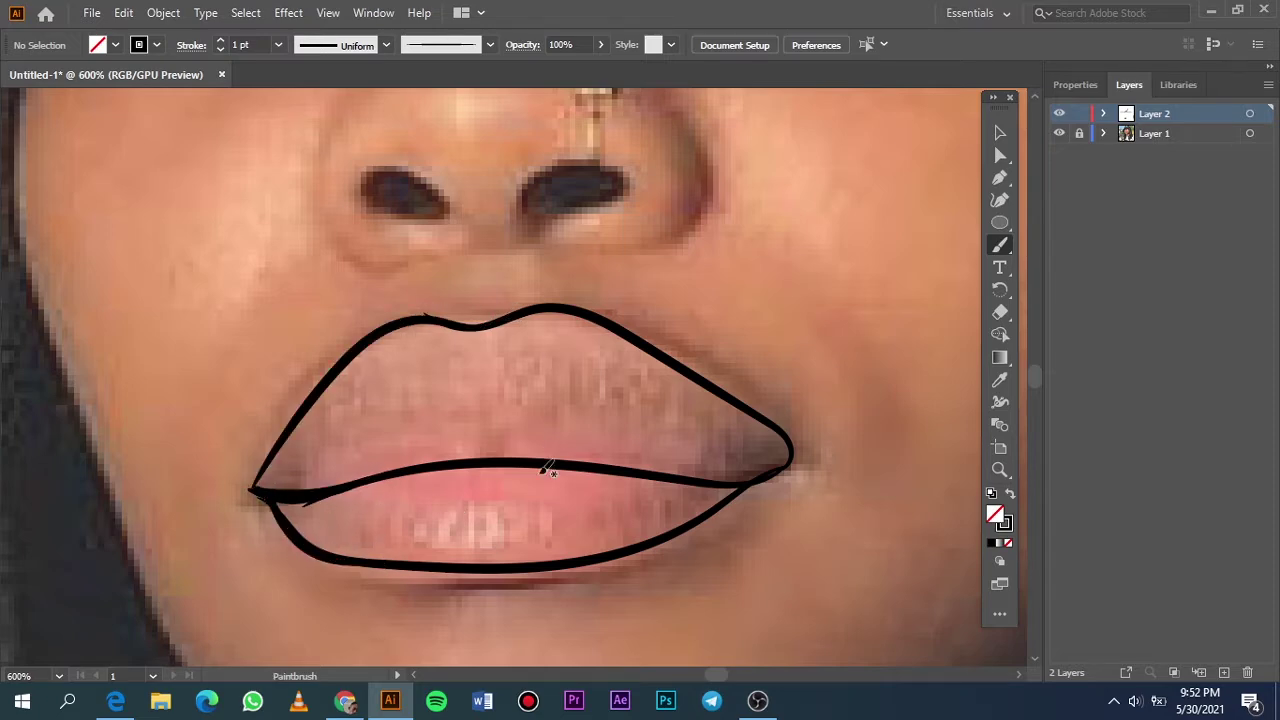
Zoom in and touch up the left mouth corner.
key(ctrl+0)
scroll(514, 429, up, 5)
scroll(200, 343, up, 3)
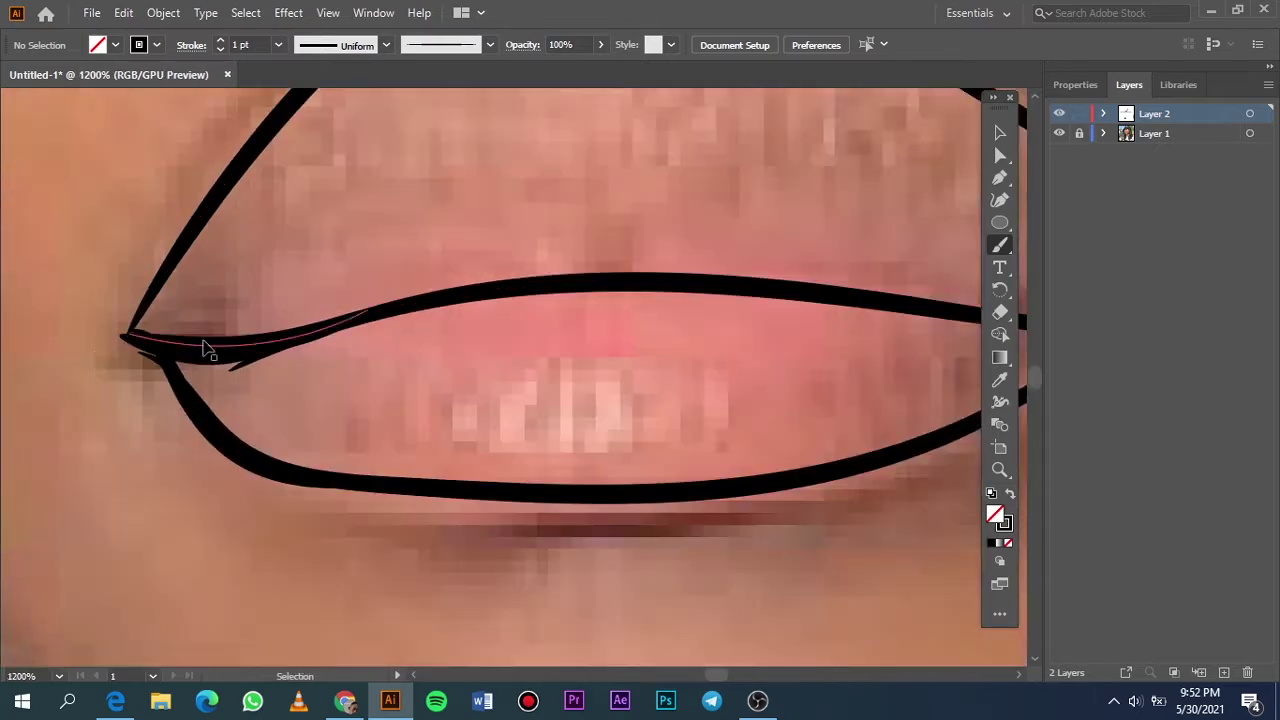
drag(240, 338, 480, 312)
scroll(343, 387, down, 4)
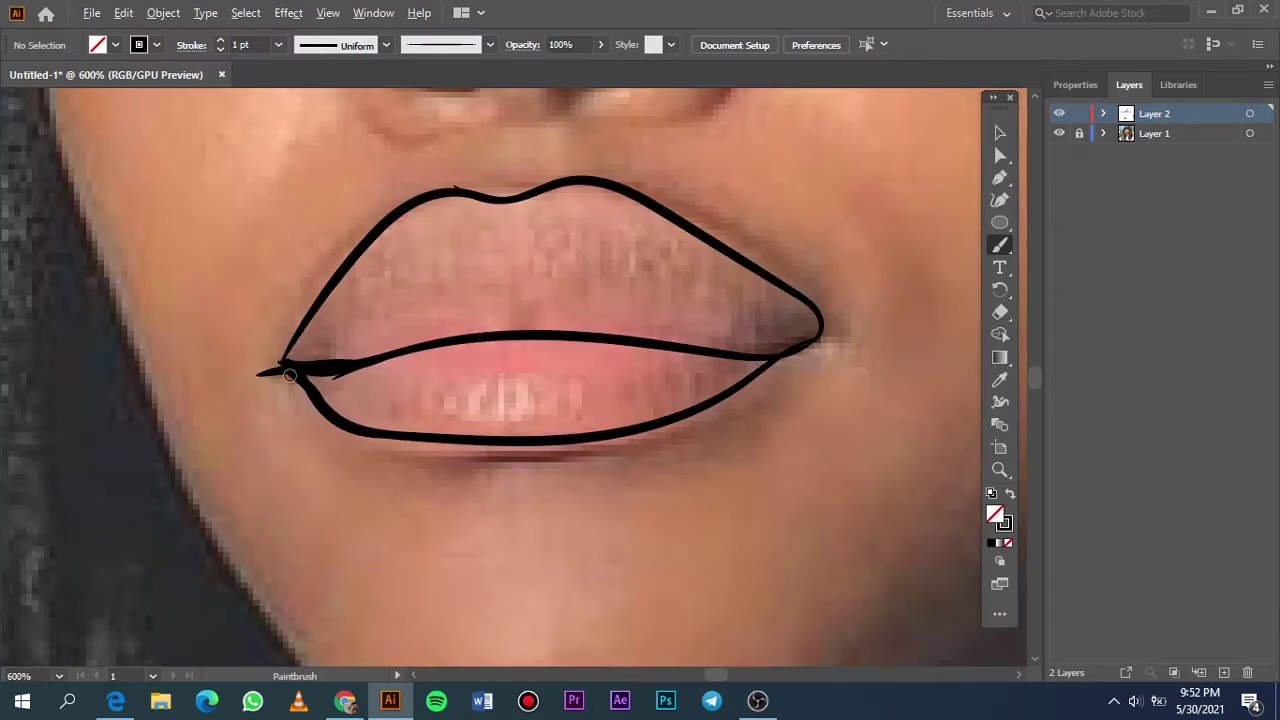
scroll(820, 320, up, 5)
Touch up the right mouth corner and thicken the left corner join.
drag(812, 340, 710, 388)
scroll(708, 386, down, 2)
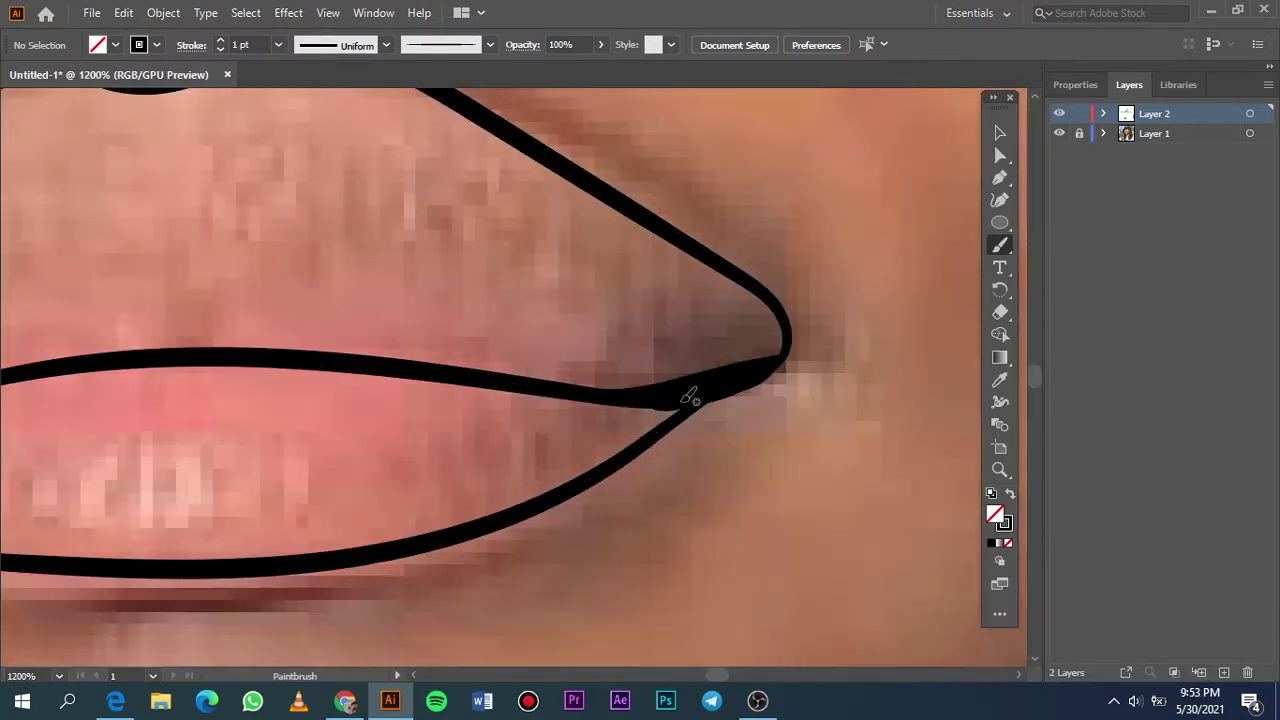
scroll(689, 391, down, 3)
scroll(340, 390, up, 6)
drag(520, 436, 650, 371)
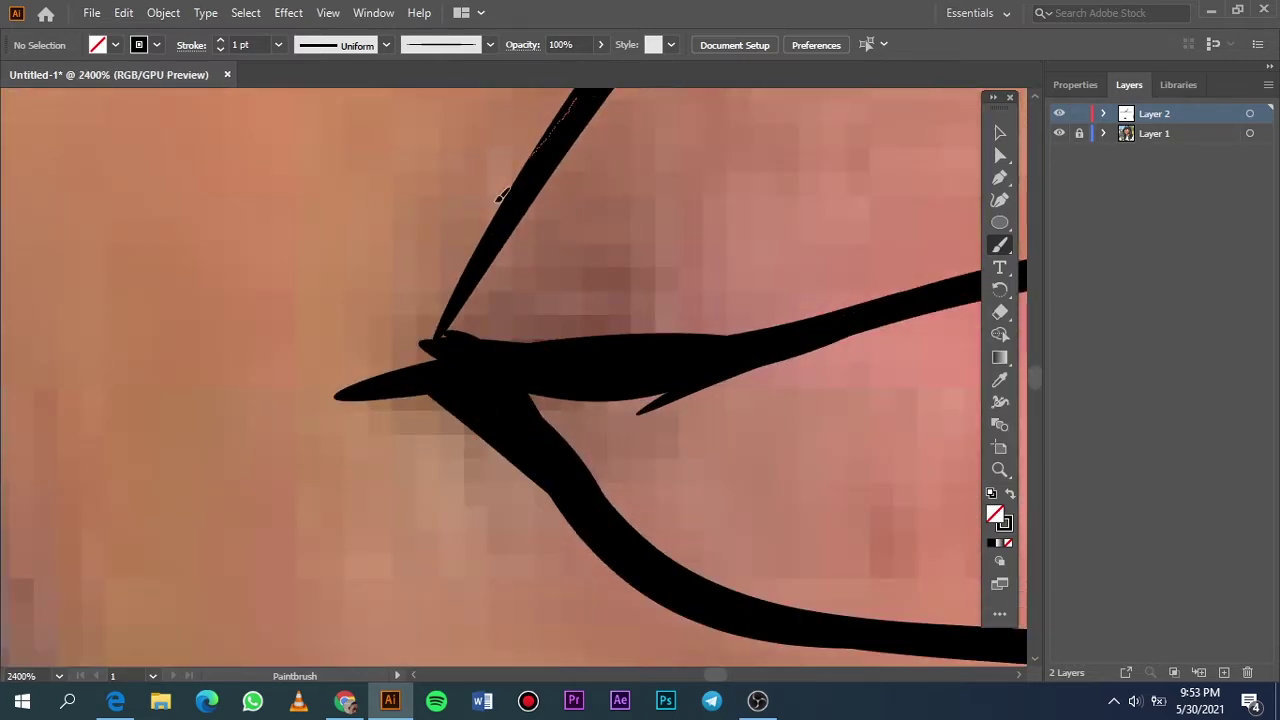
scroll(450, 330, down, 4)
scroll(322, 254, up, 3)
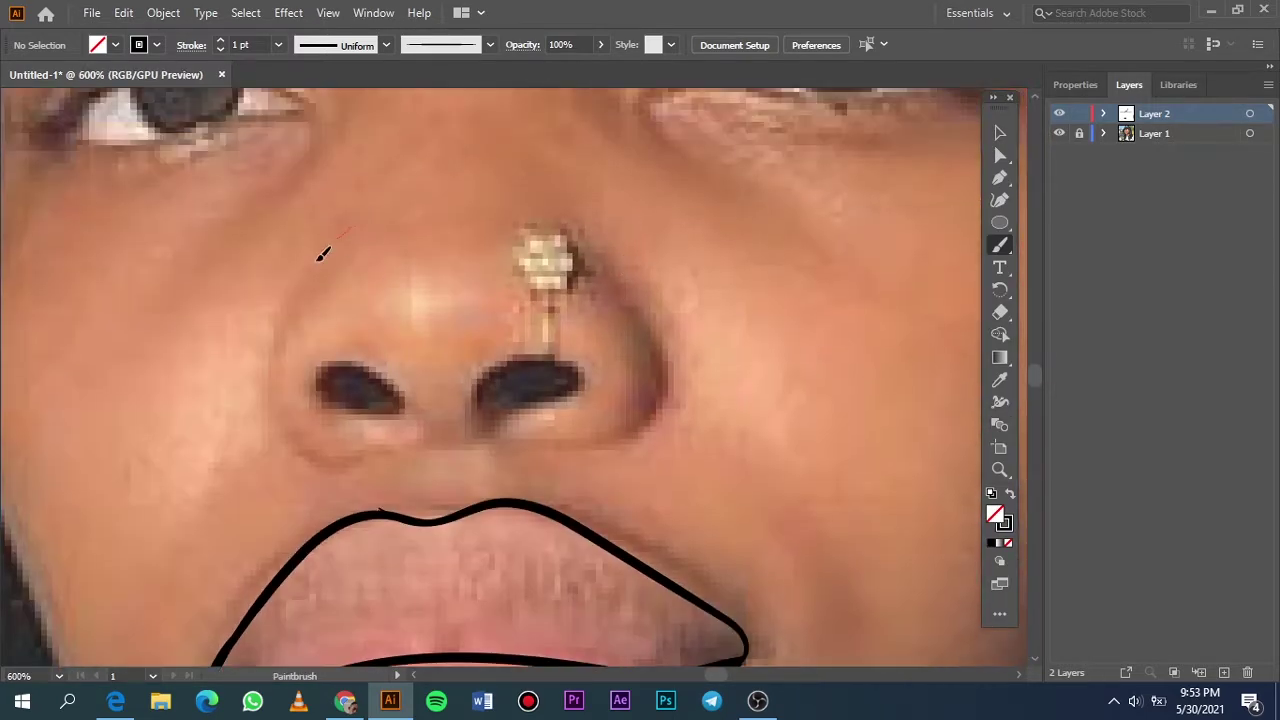
Outline both sides of the nose and loop around the right nostril.
drag(282, 368, 357, 222)
drag(592, 262, 515, 448)
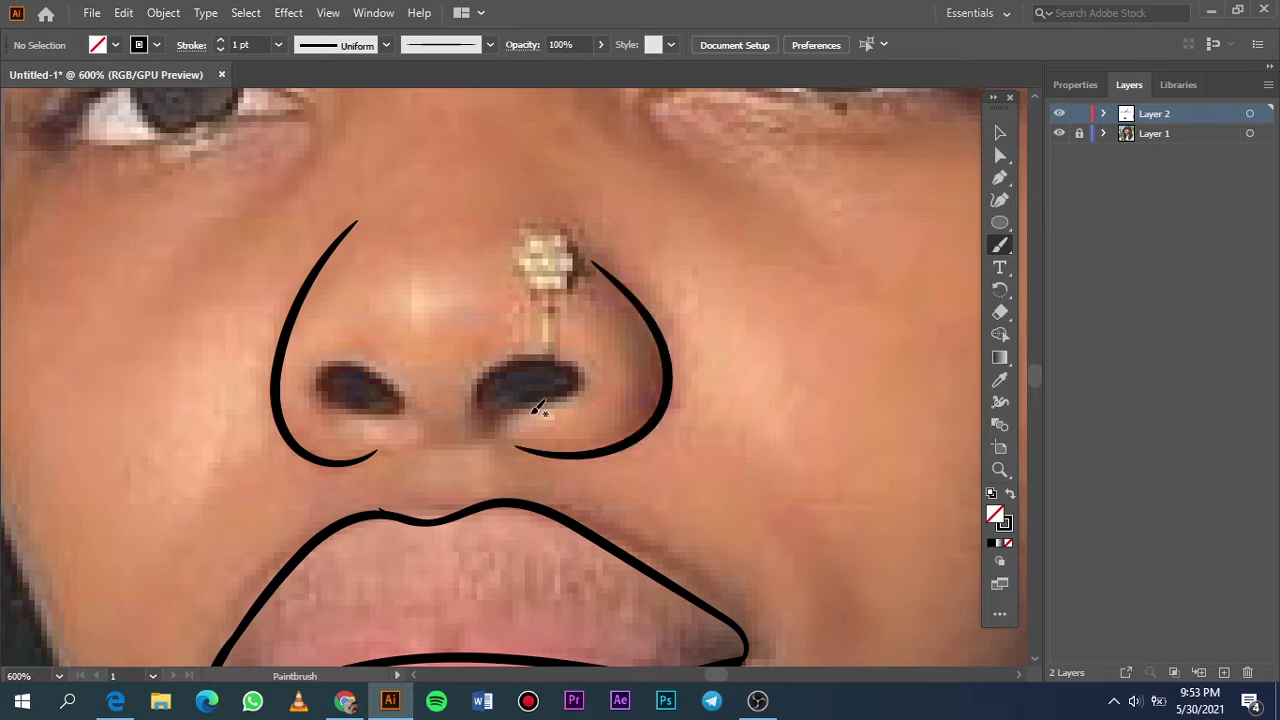
drag(562, 405, 500, 405)
key(ctrl+z)
key(ctrl+z)
drag(533, 414, 509, 433)
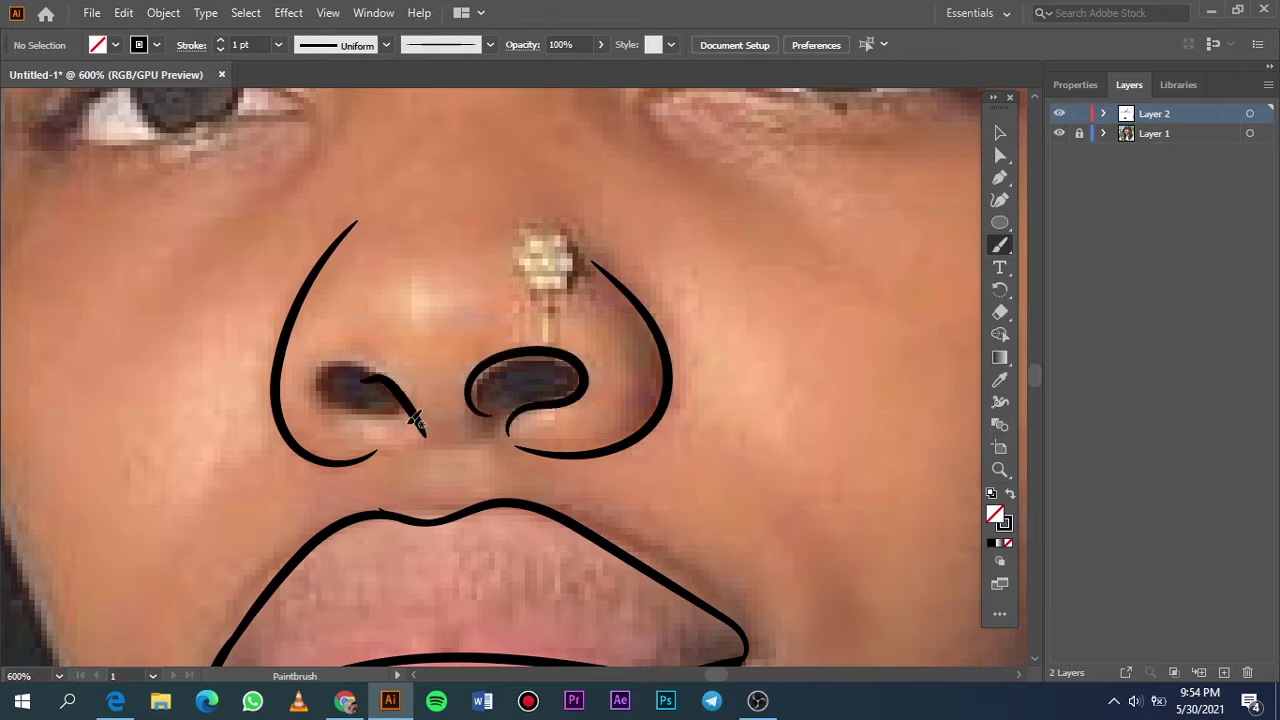
Outline the left nostril, redrawing it after an undo.
drag(316, 386, 410, 418)
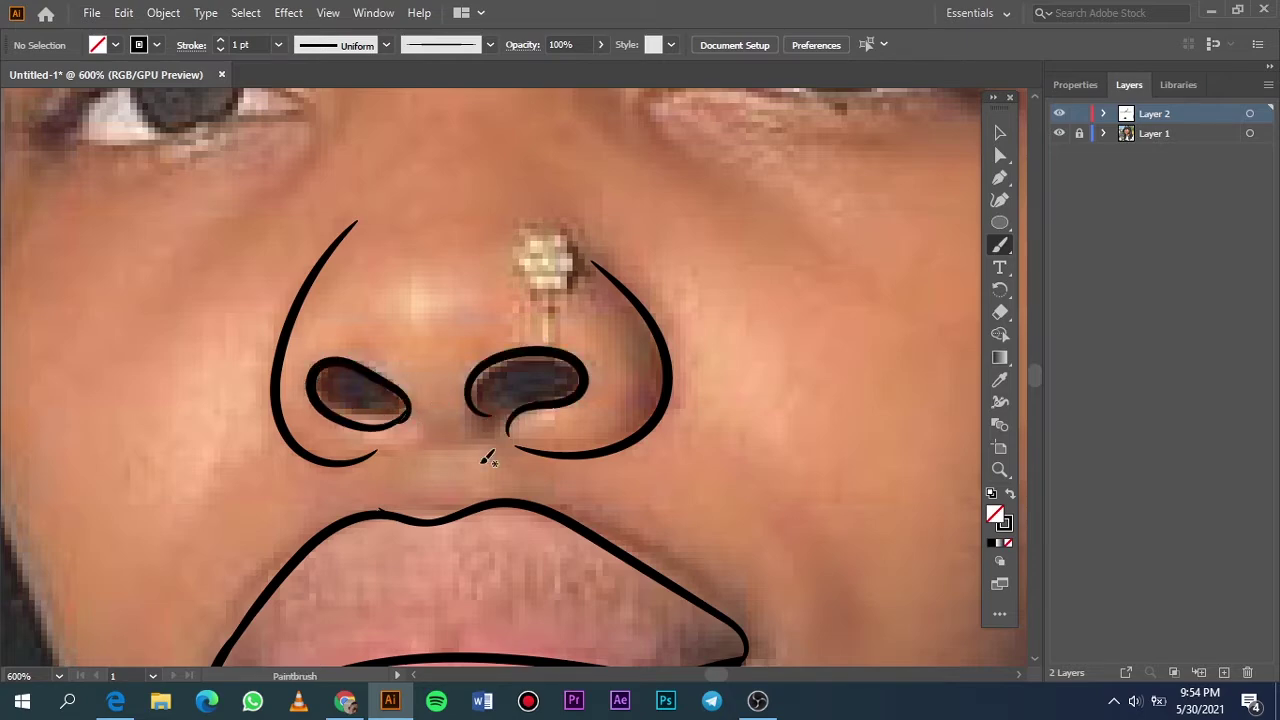
key(ctrl+z)
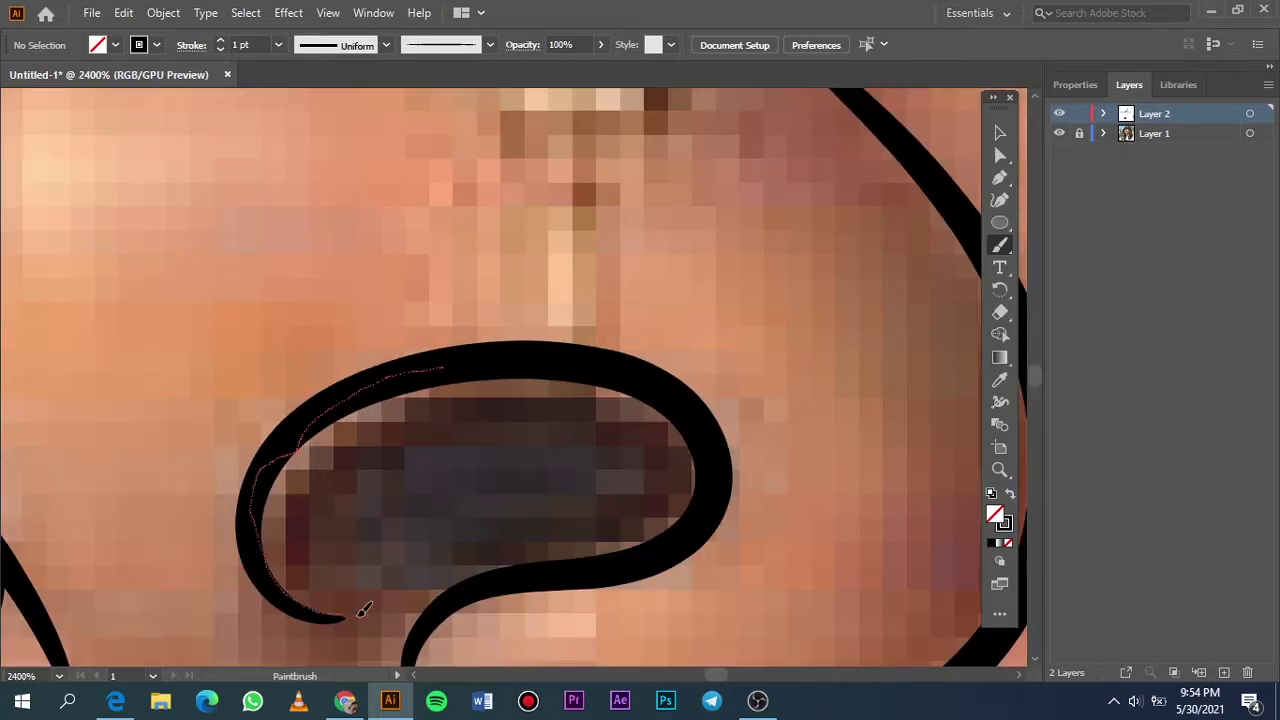
drag(325, 410, 357, 608)
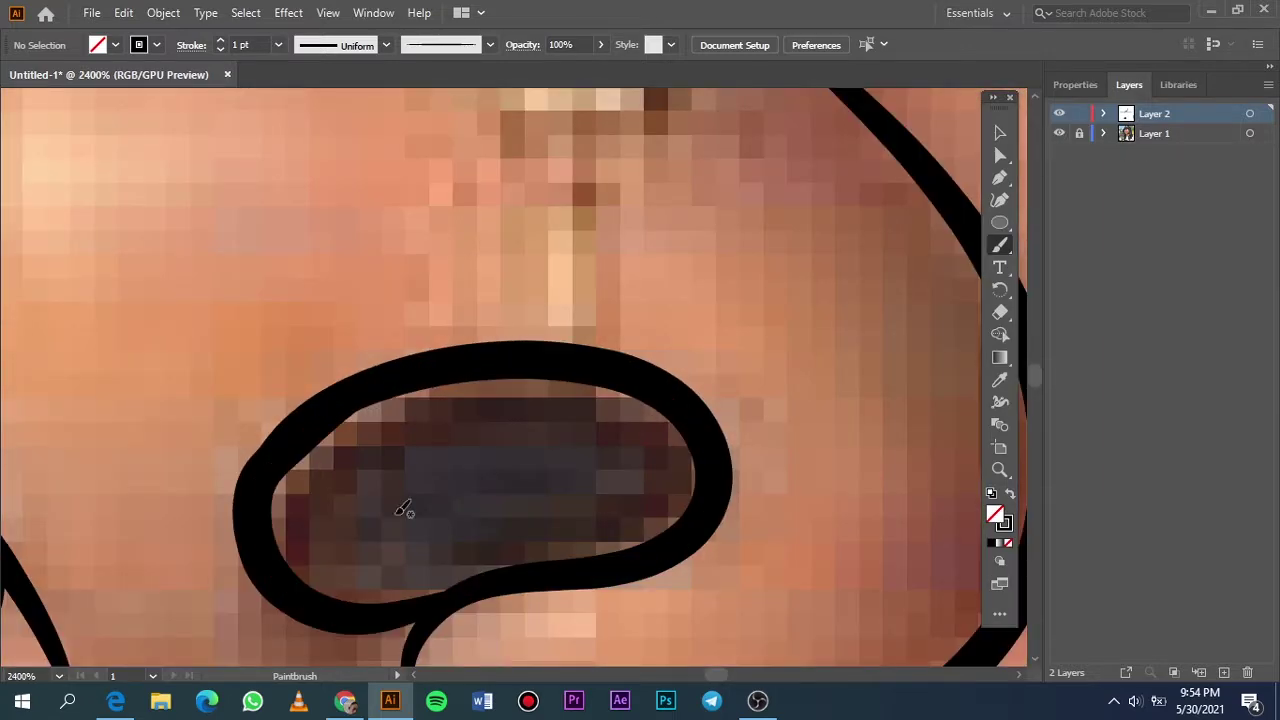
scroll(370, 530, down, 3)
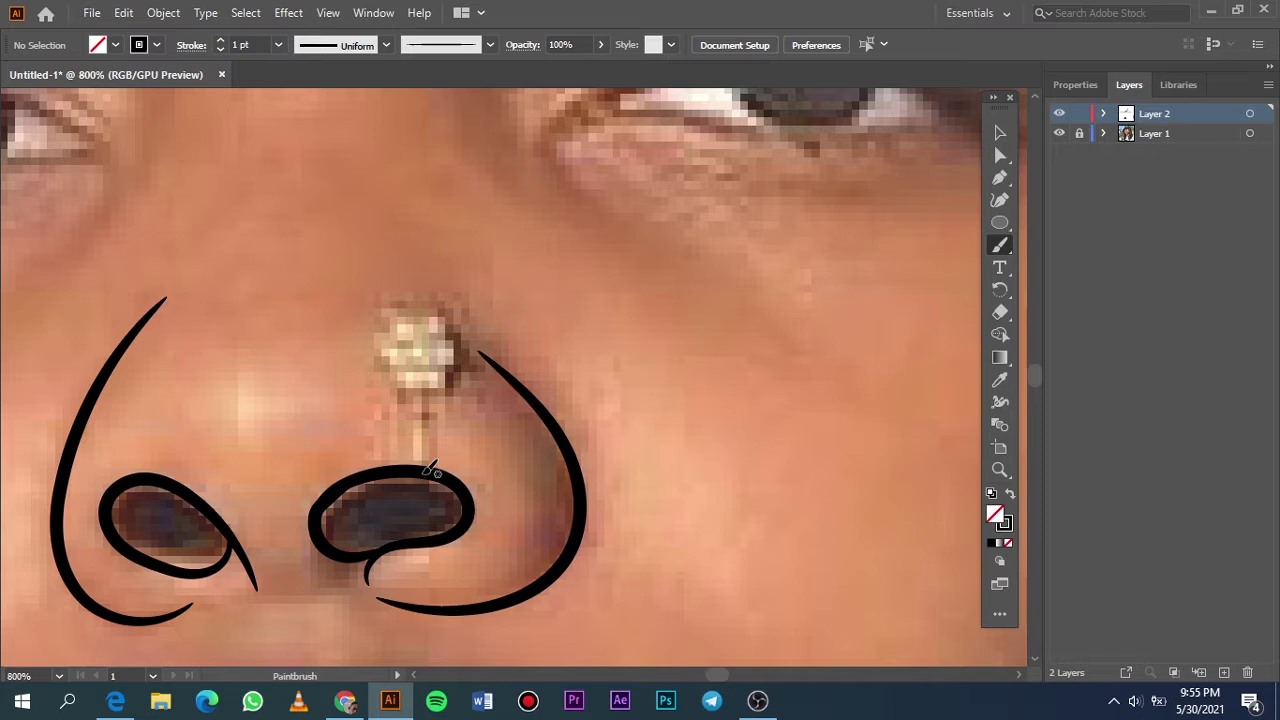
Draw the nose stud as a short post stroke plus a small hexagon.
mouse_move(428, 396)
mouse_down()
mouse_move(421, 470)
mouse_move(410, 400)
mouse_up()
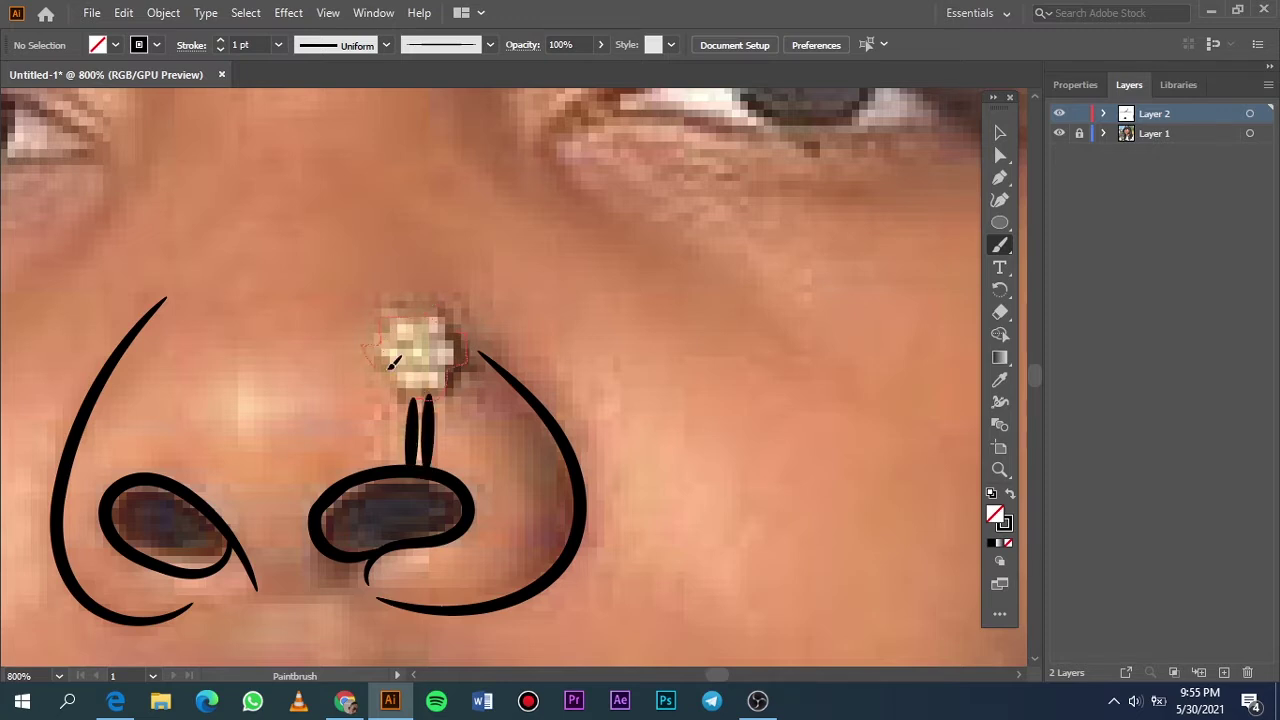
drag(1000, 222, 1060, 280)
mouse_move(392, 314)
mouse_down()
mouse_move(418, 392)
mouse_move(449, 354)
mouse_move(464, 360)
mouse_up()
key(v)
click(508, 420)
click(589, 334)
Fit the artboard in view and hide the reference photo layer.
key(ctrl+0)
click(1059, 133)
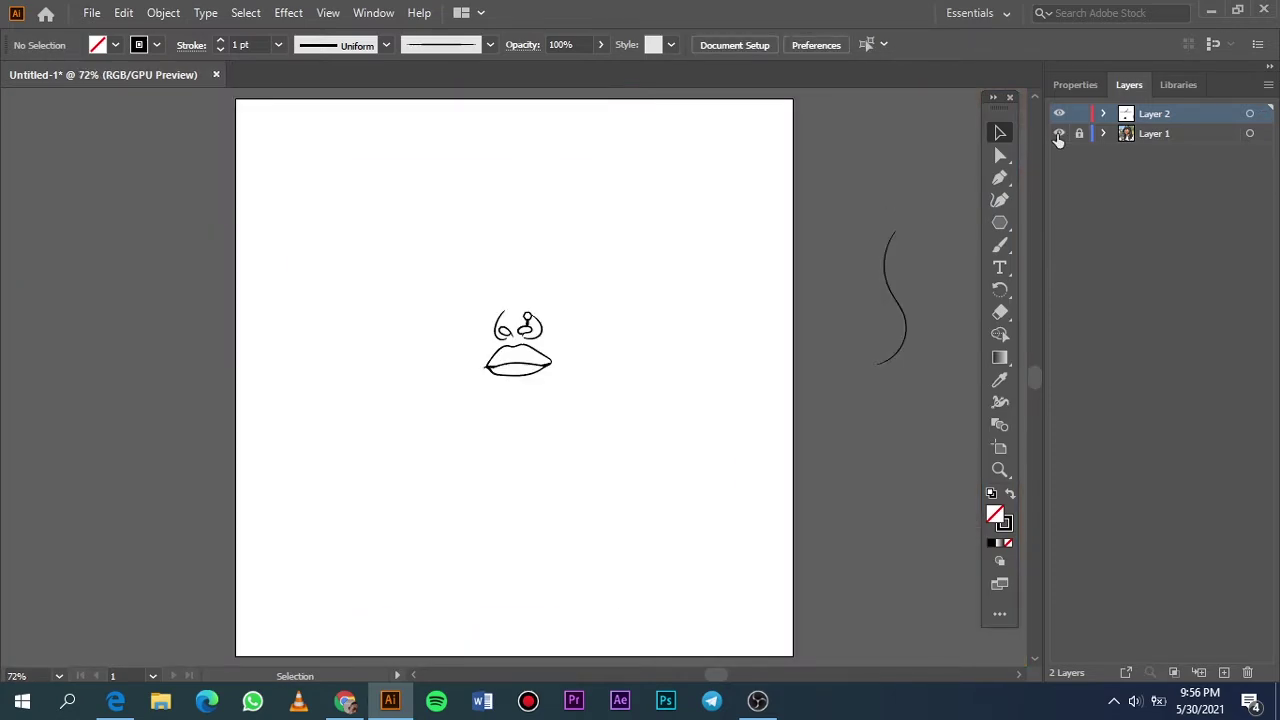
scroll(494, 314, up, 5)
Trace the left eye's lower lid, inner-corner loop, iris edge and second lid line.
scroll(378, 478, up, 3)
key(b)
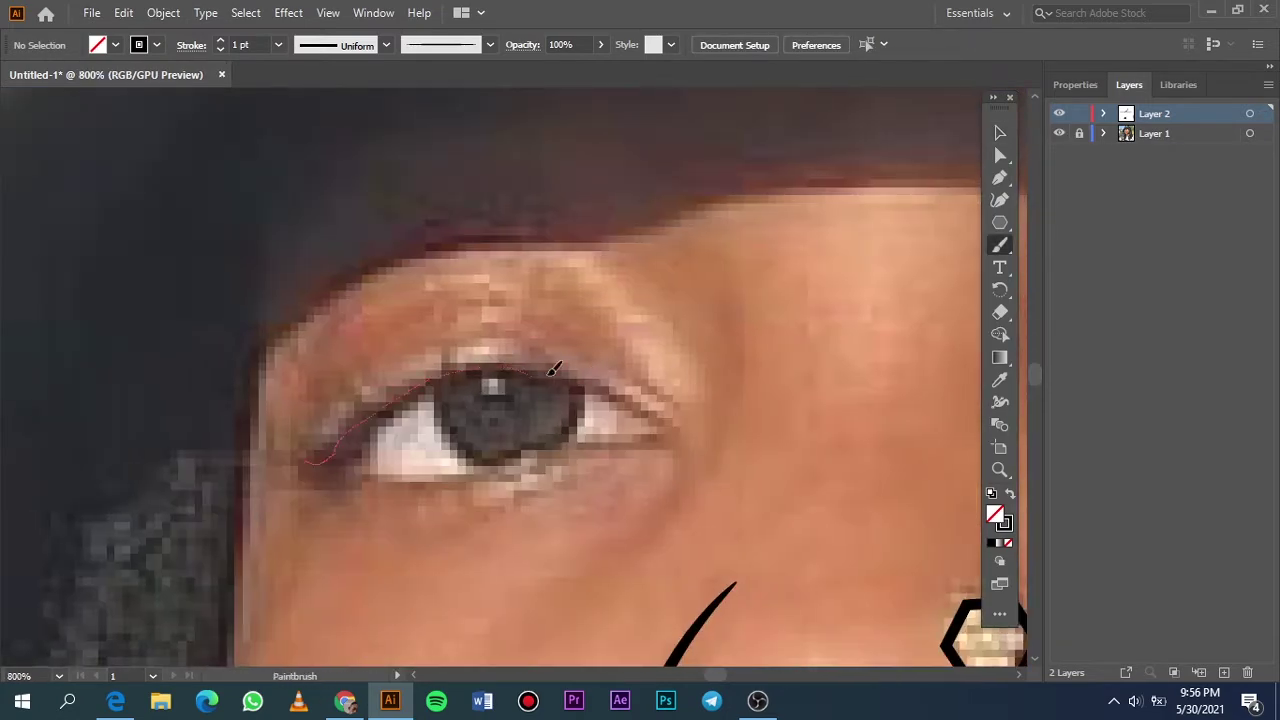
mouse_move(555, 370)
mouse_down()
mouse_move(665, 430)
mouse_move(322, 470)
mouse_move(662, 424)
mouse_up()
key(ctrl+z)
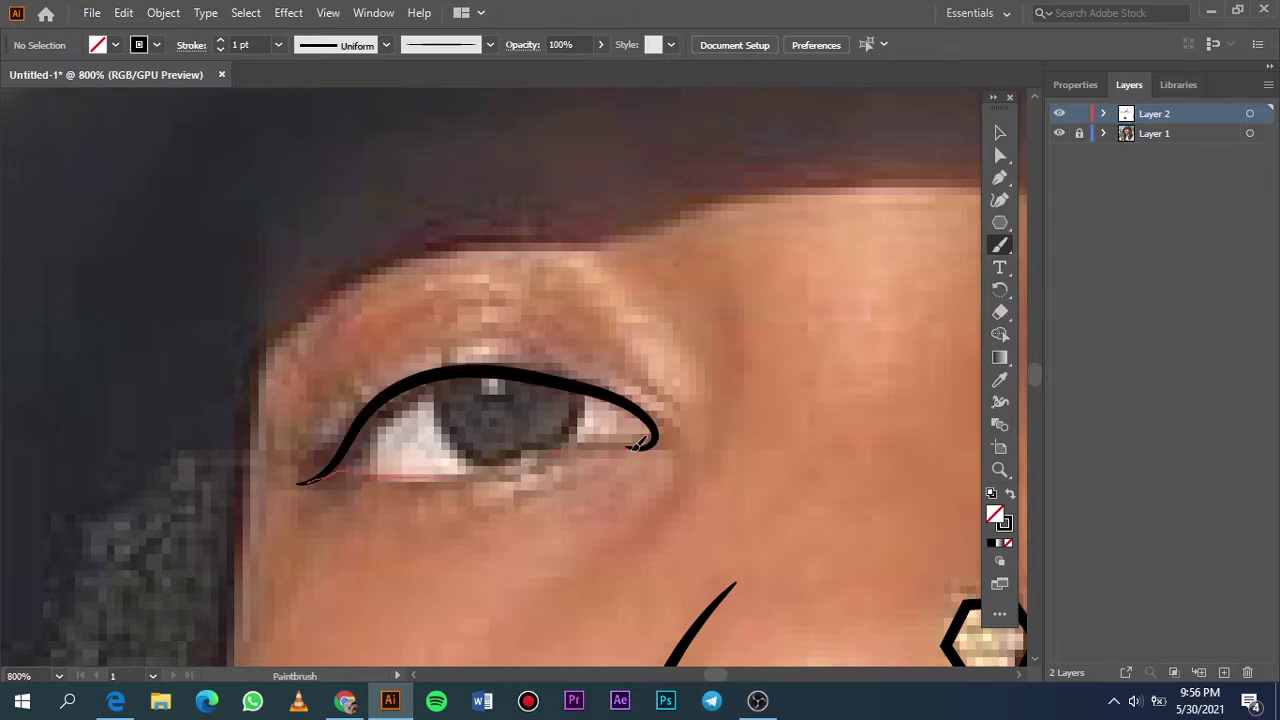
drag(610, 398, 604, 440)
drag(570, 385, 576, 433)
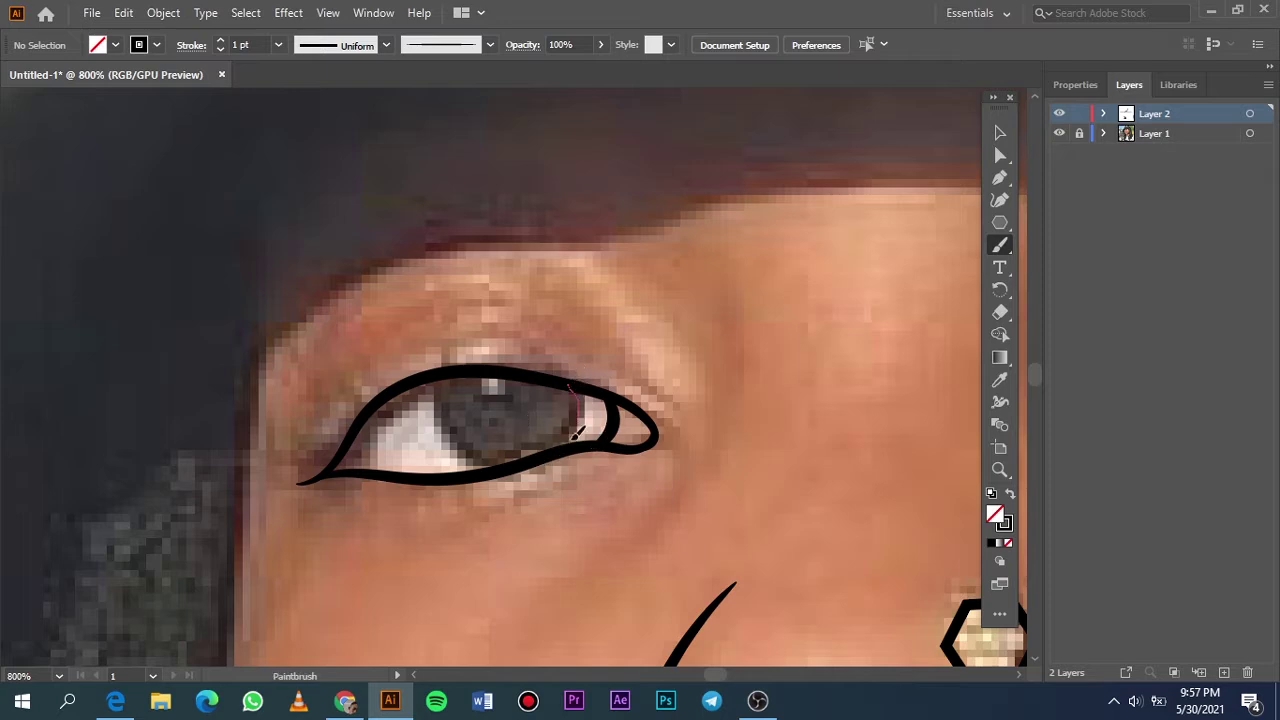
drag(455, 372, 476, 477)
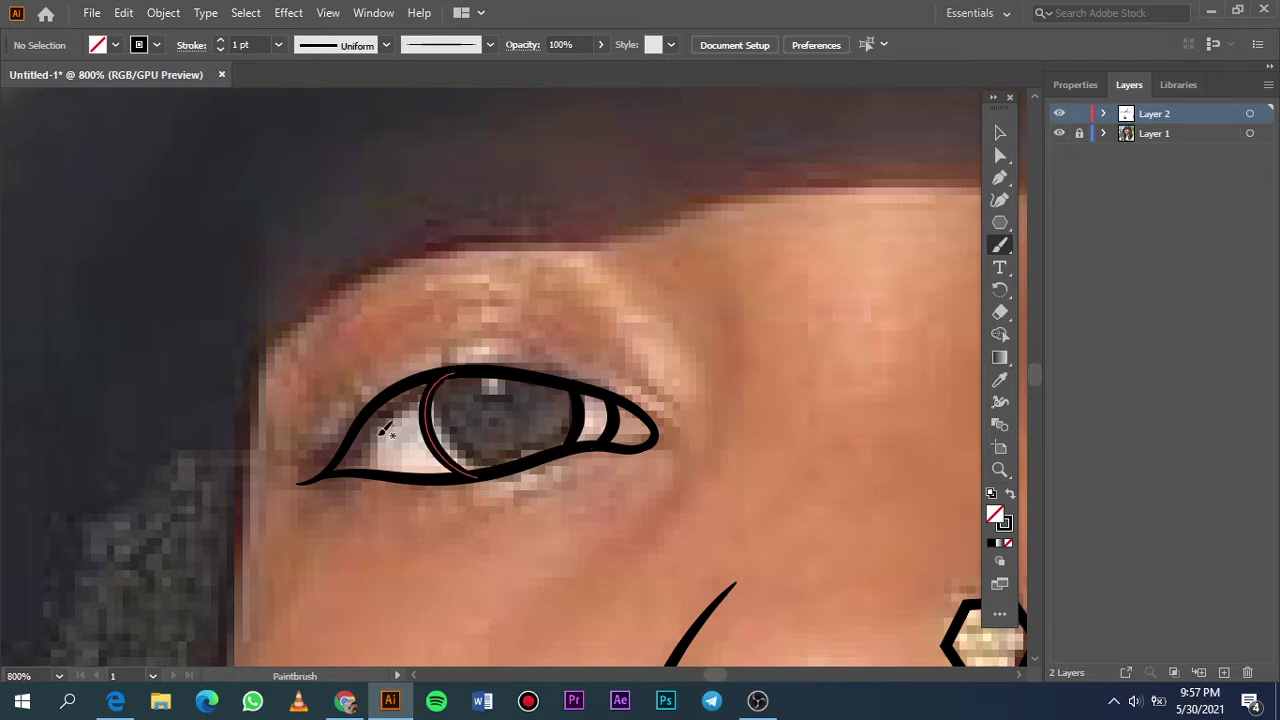
drag(655, 443, 305, 477)
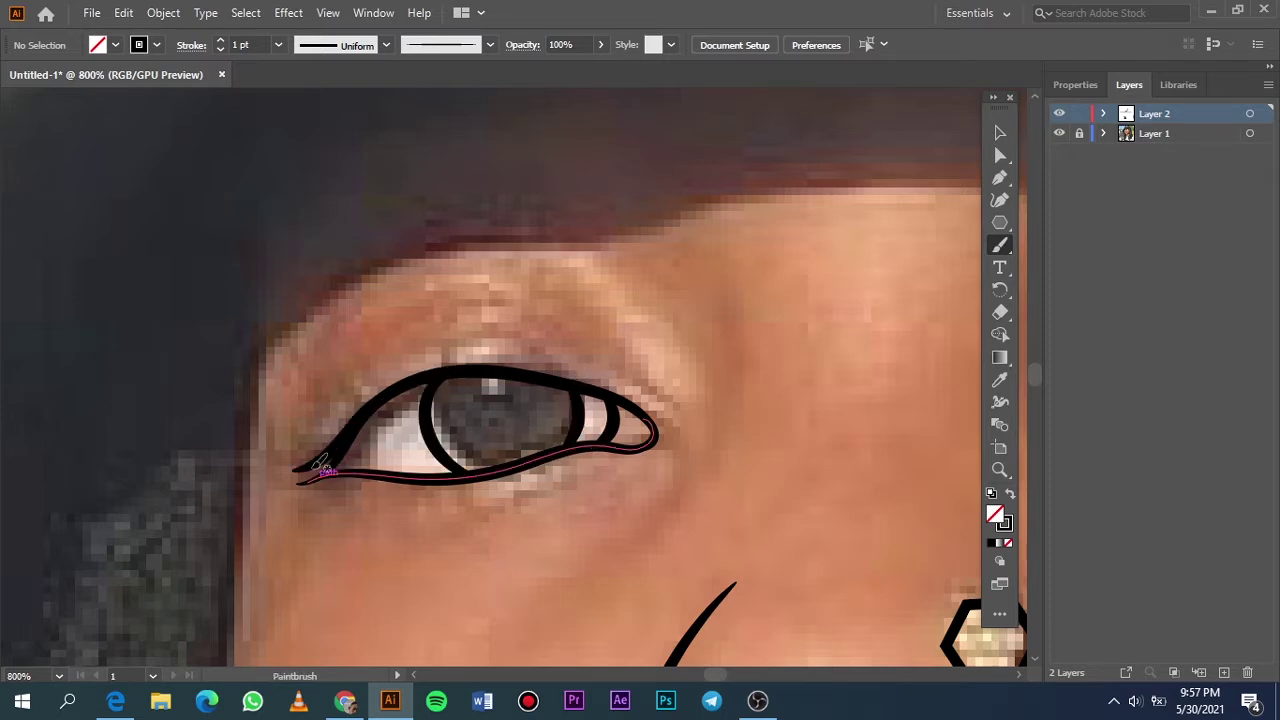
Draw the top curve of the left iris and complete its outline.
key(ctrl+0)
scroll(481, 296, up, 5)
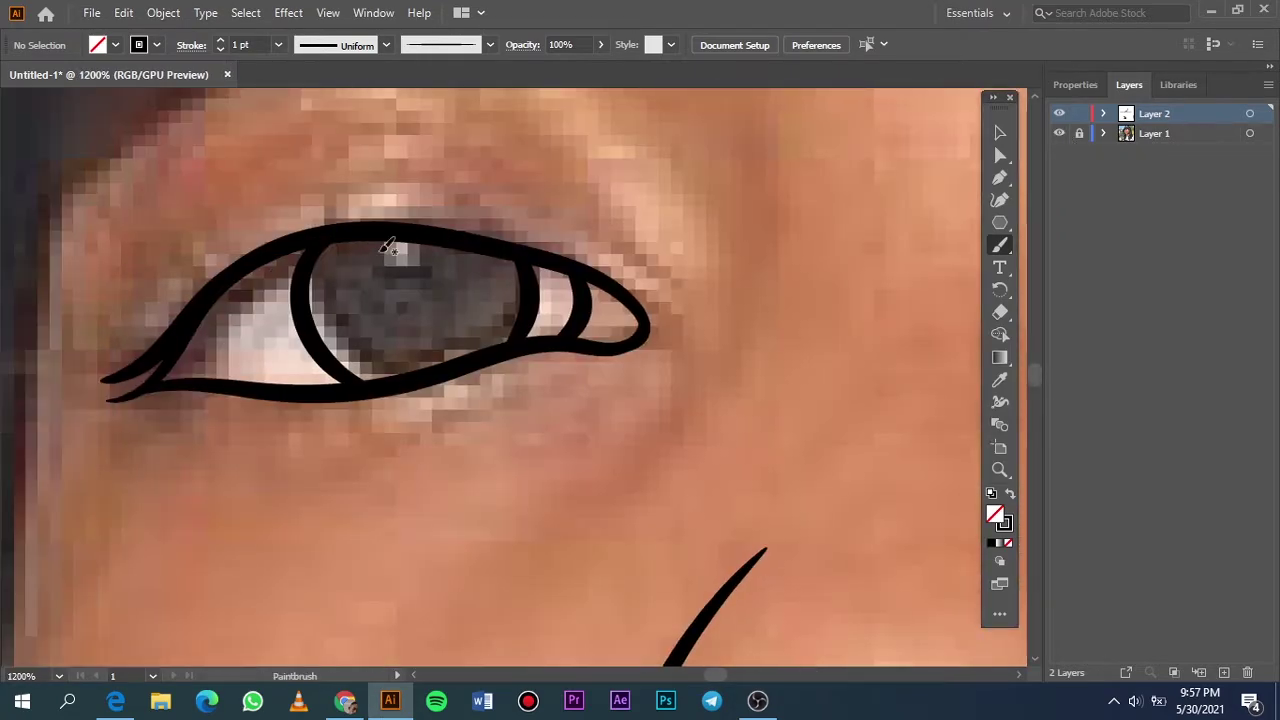
drag(365, 240, 485, 255)
drag(370, 280, 455, 285)
scroll(690, 337, down, 2)
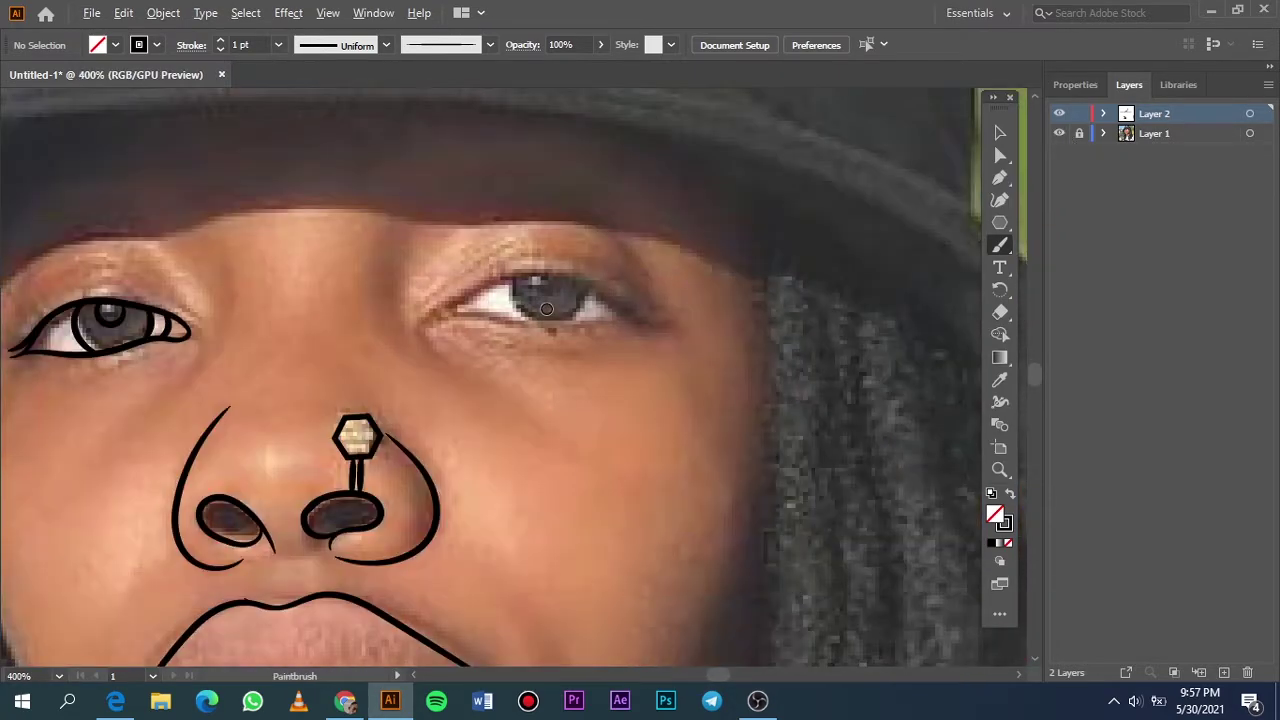
scroll(547, 309, up, 1)
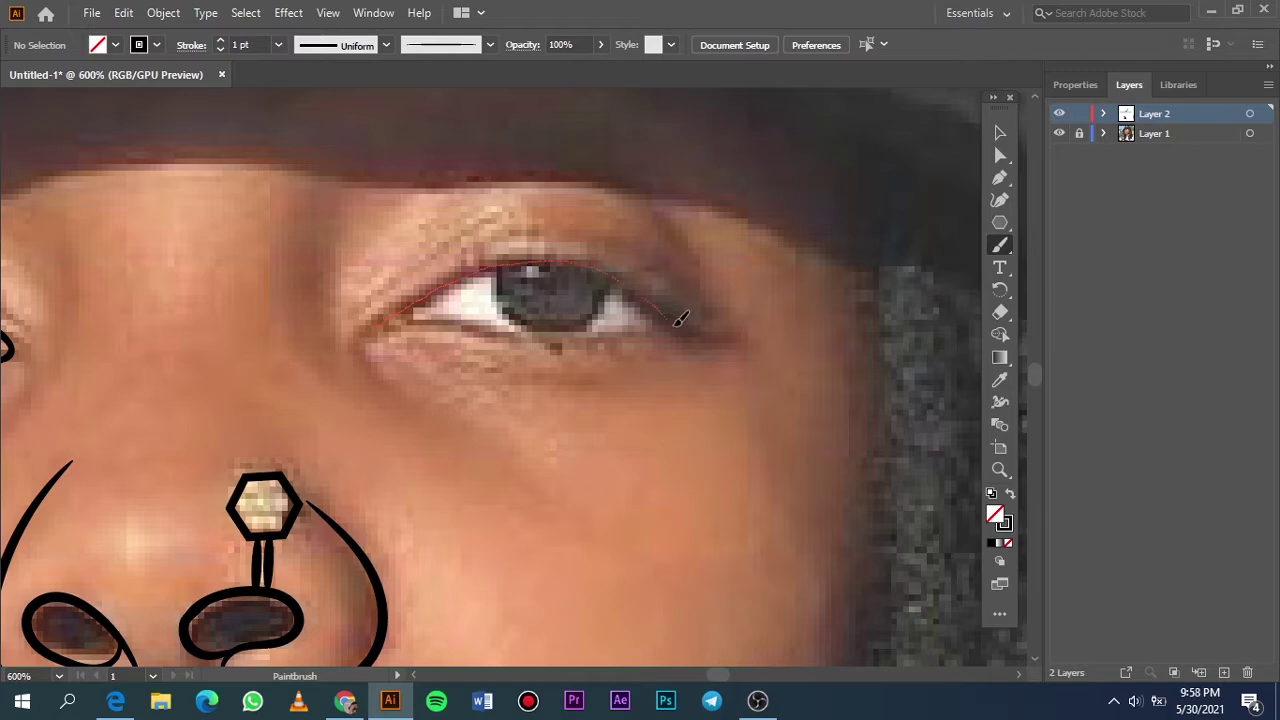
Trace the right eye's winged upper lid, lower lid and inner corner.
drag(680, 318, 690, 335)
drag(428, 322, 374, 328)
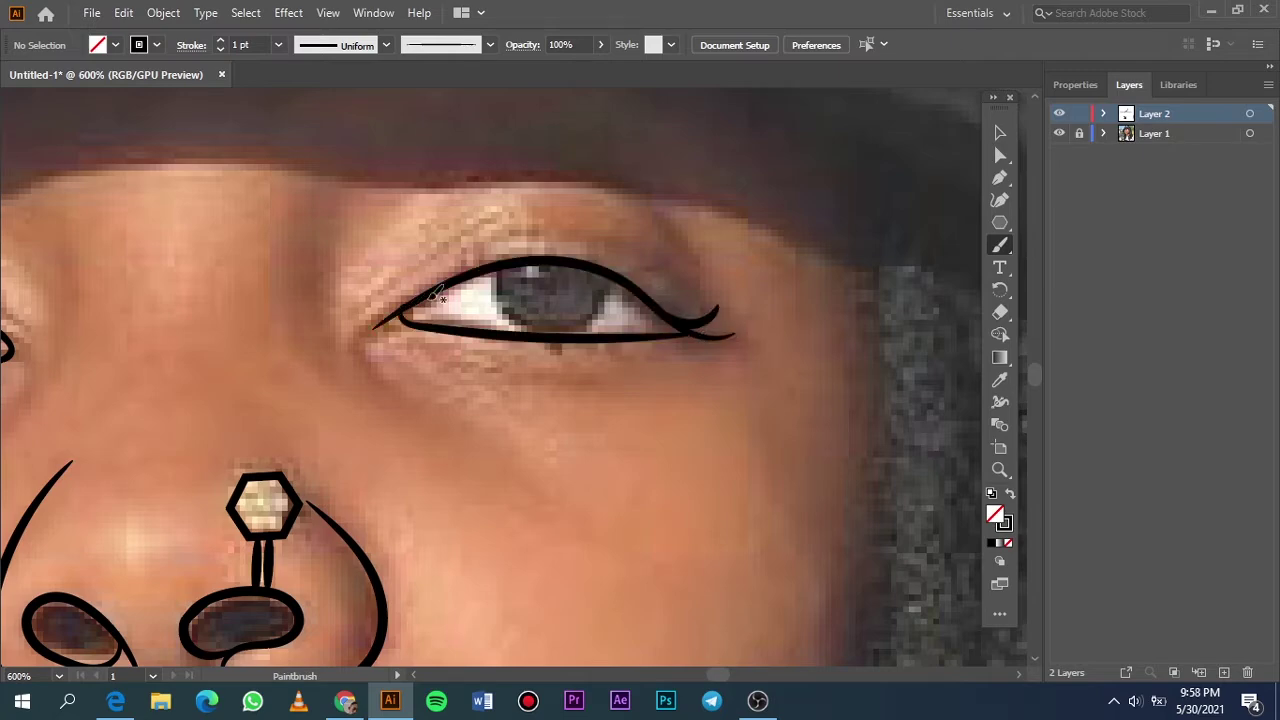
drag(468, 320, 408, 316)
scroll(405, 369, up, 2)
drag(316, 514, 555, 388)
key(ctrl+0)
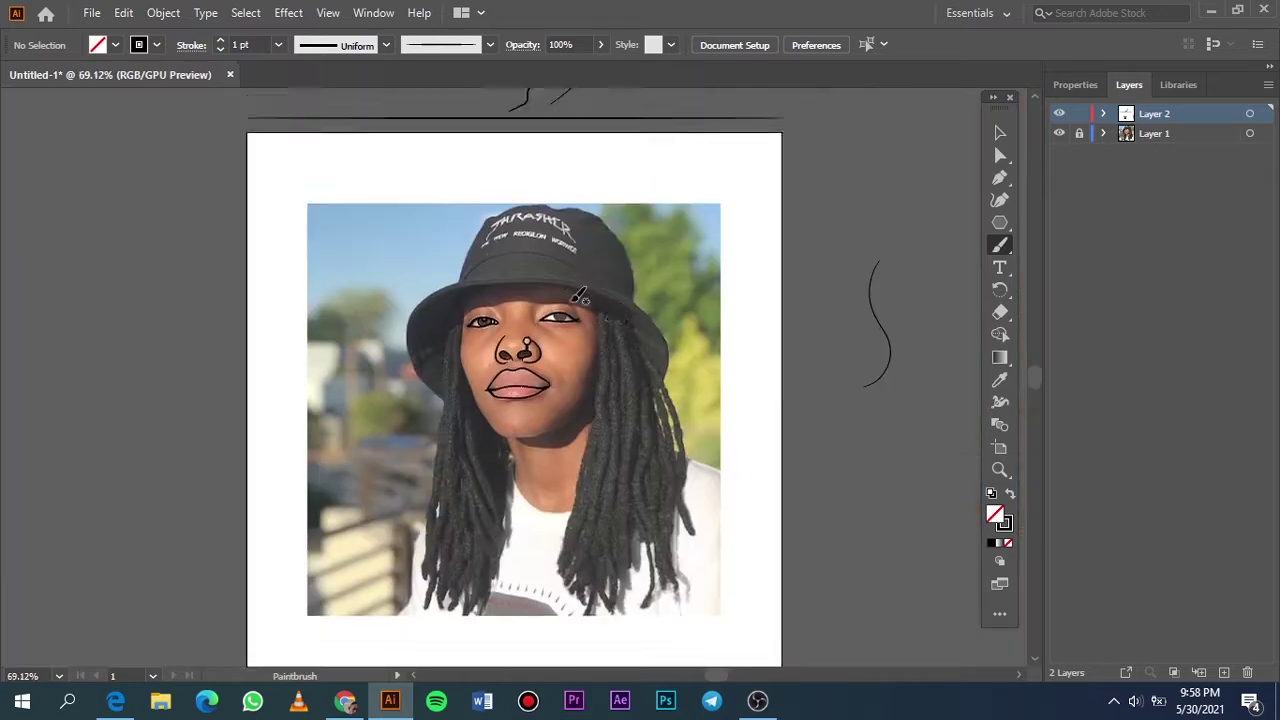
scroll(579, 296, up, 10)
Outline the right iris down to the lower lid.
drag(300, 295, 388, 472)
drag(578, 418, 512, 476)
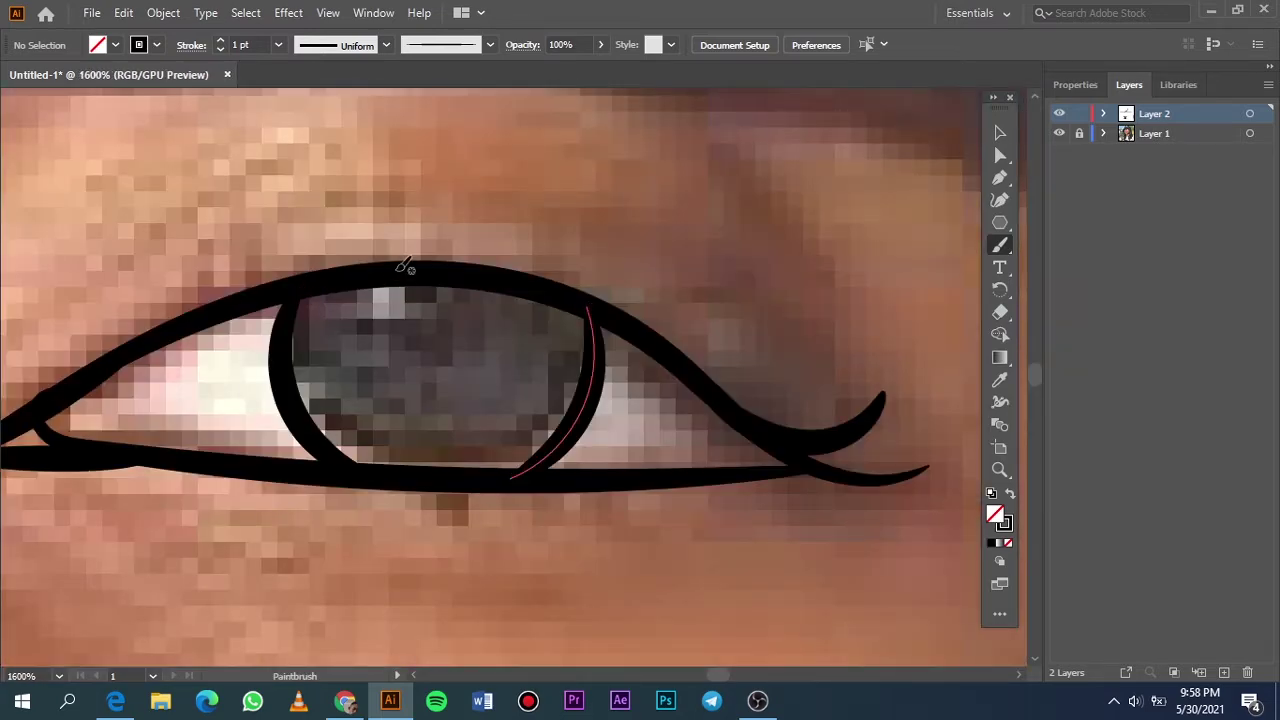
drag(473, 345, 480, 330)
scroll(471, 508, down, 2)
key(ctrl+0)
Set the brush weight to 0.5 pt and draw a small tail at the eye's inner corner.
click(1059, 133)
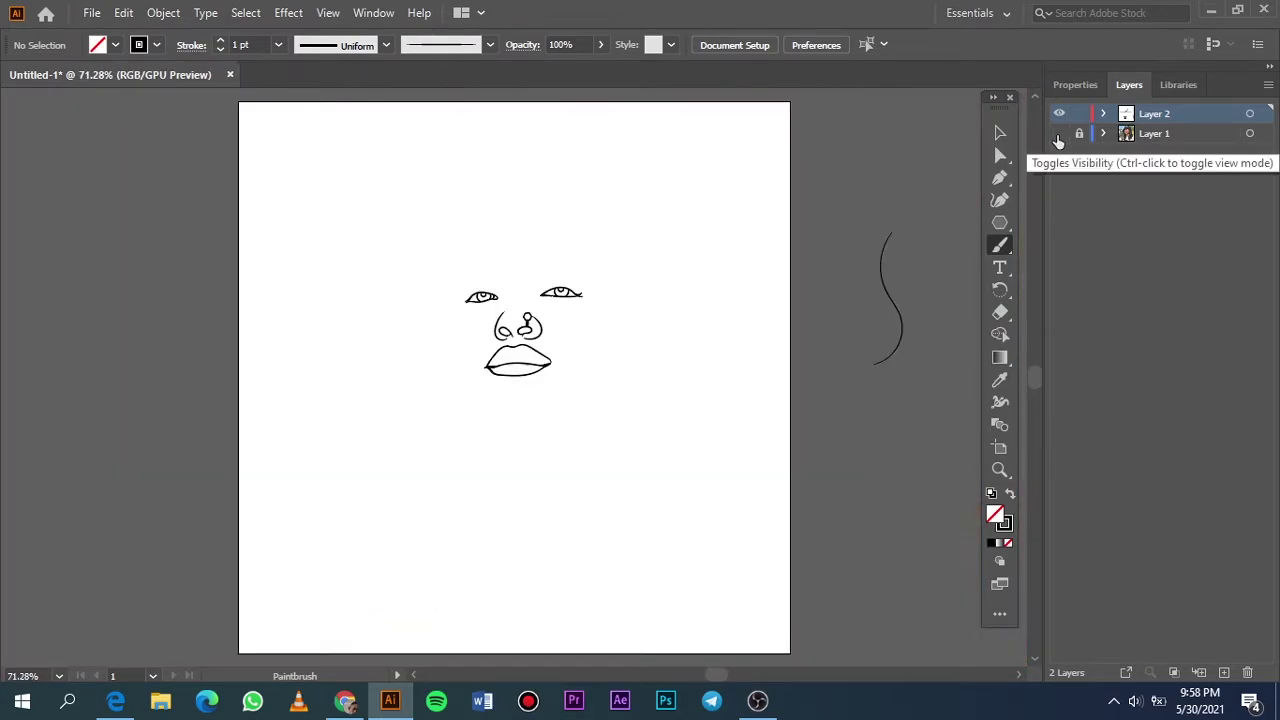
scroll(556, 316, up, 5)
scroll(556, 316, up, 1)
click(278, 44)
click(294, 86)
drag(586, 366, 598, 420)
click(278, 44)
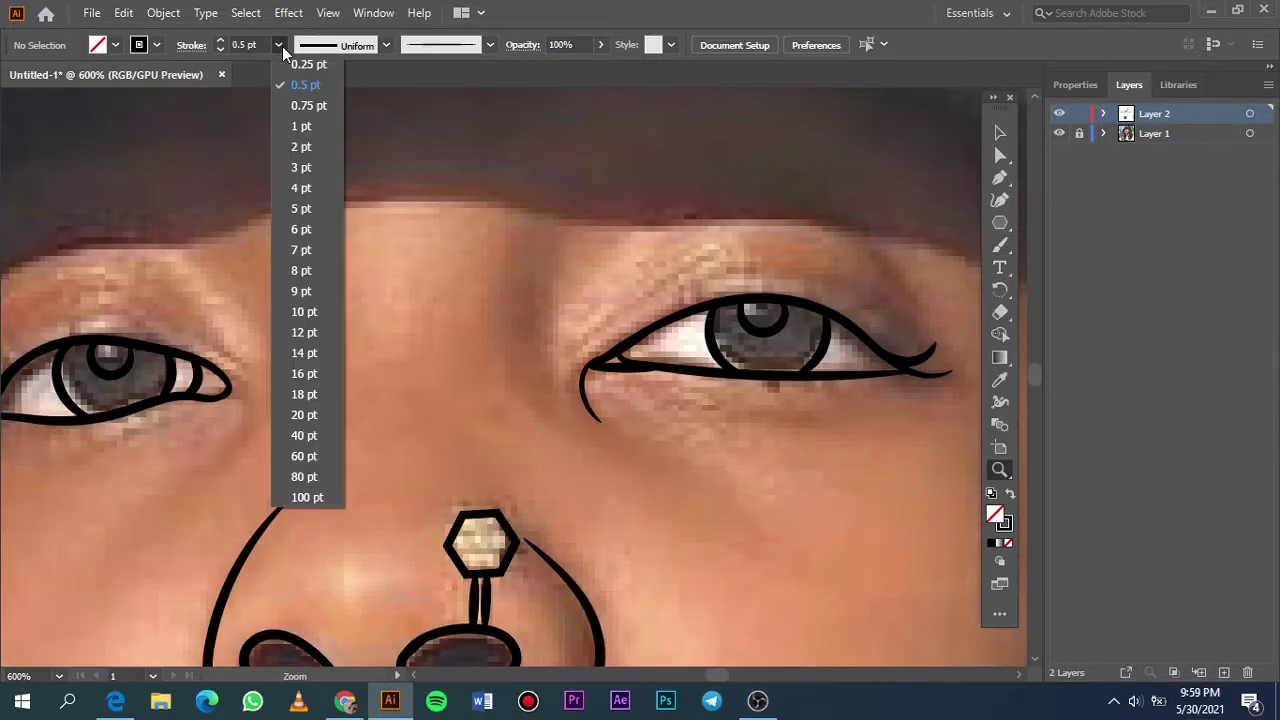
key(Escape)
Thicken the inner-corner tail to 0.75 pt and nudge it slightly right.
key(v)
click(580, 395)
click(278, 44)
click(292, 106)
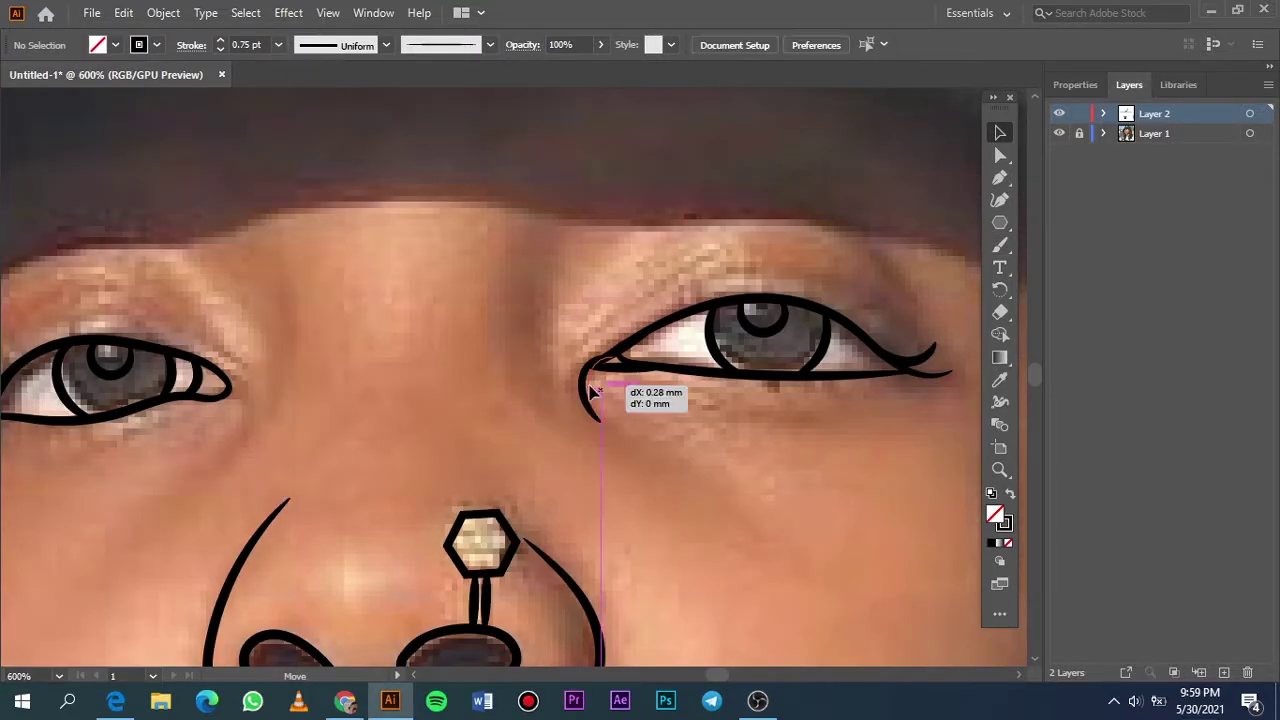
drag(586, 385, 593, 385)
key(ctrl+shift+a)
Return the brush to 0.5 pt and add a thin crease line over the eye.
click(278, 44)
click(294, 86)
key(b)
drag(596, 340, 750, 285)
key(ctrl+0)
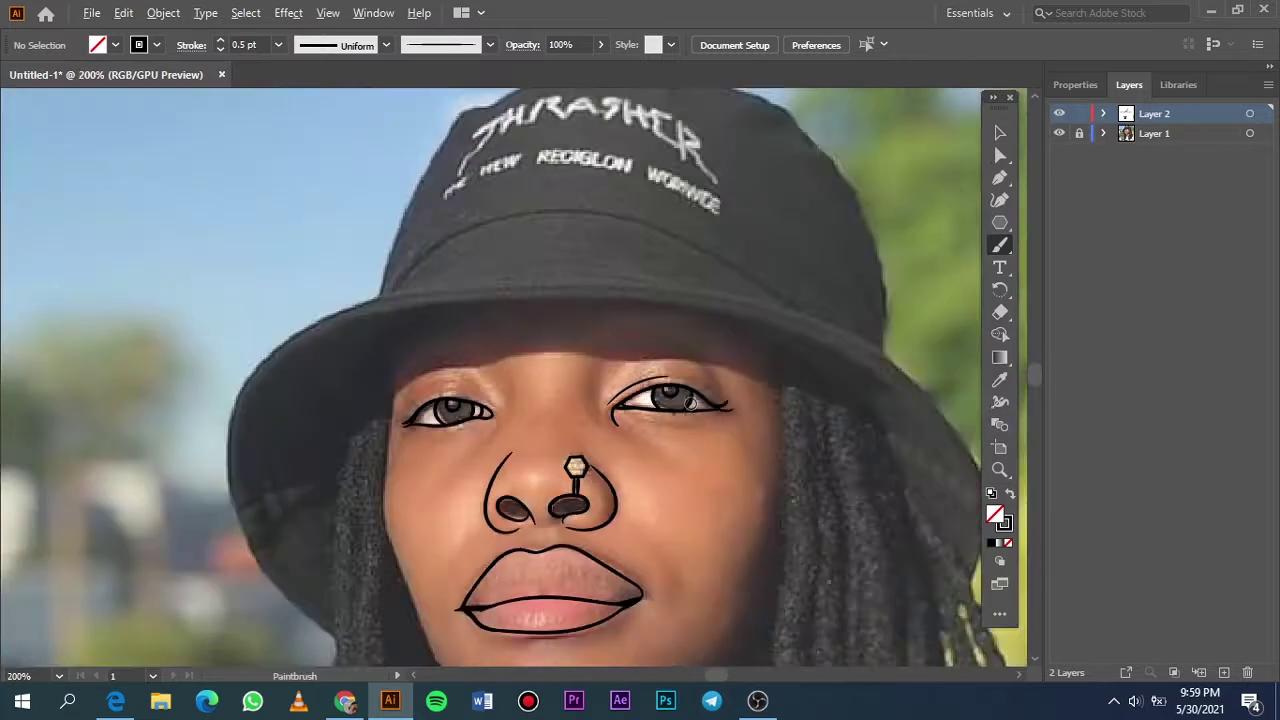
scroll(348, 432, up, 5)
scroll(348, 432, down, 2)
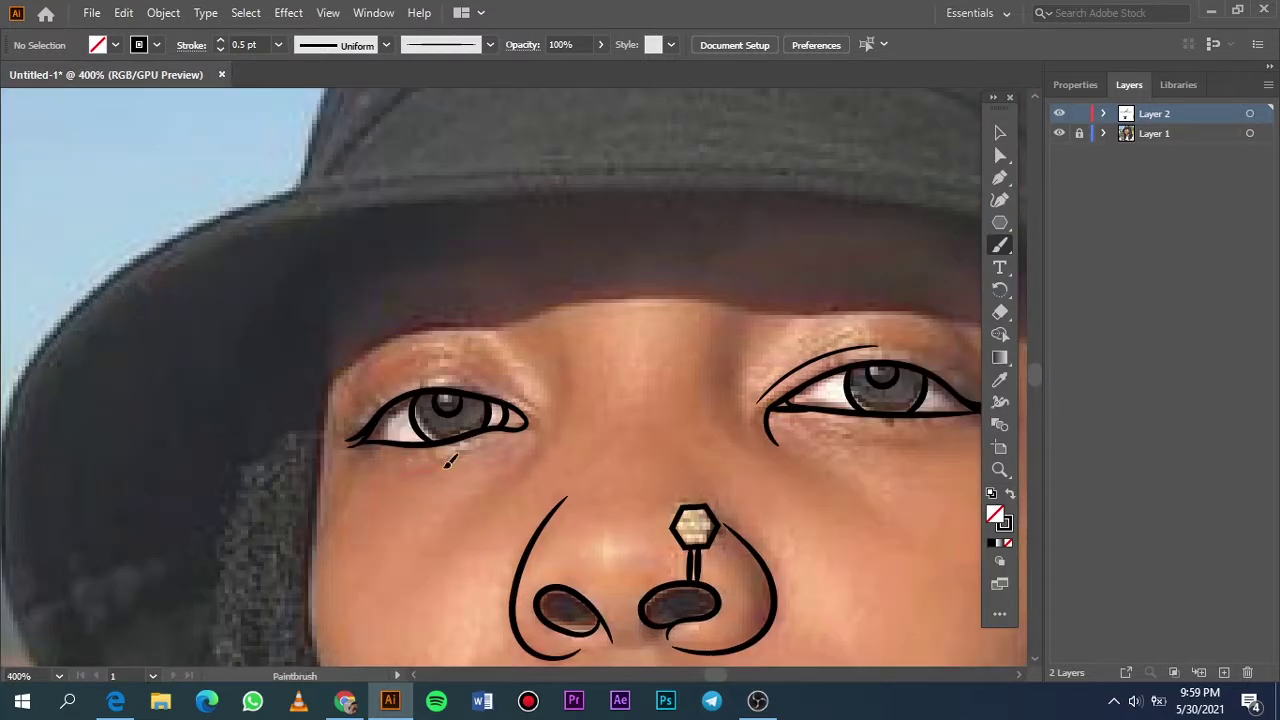
Add lower-lid and crease lines on the left eye plus a short curve beside it.
mouse_move(447, 462)
mouse_down()
mouse_move(500, 435)
mouse_move(473, 378)
mouse_up()
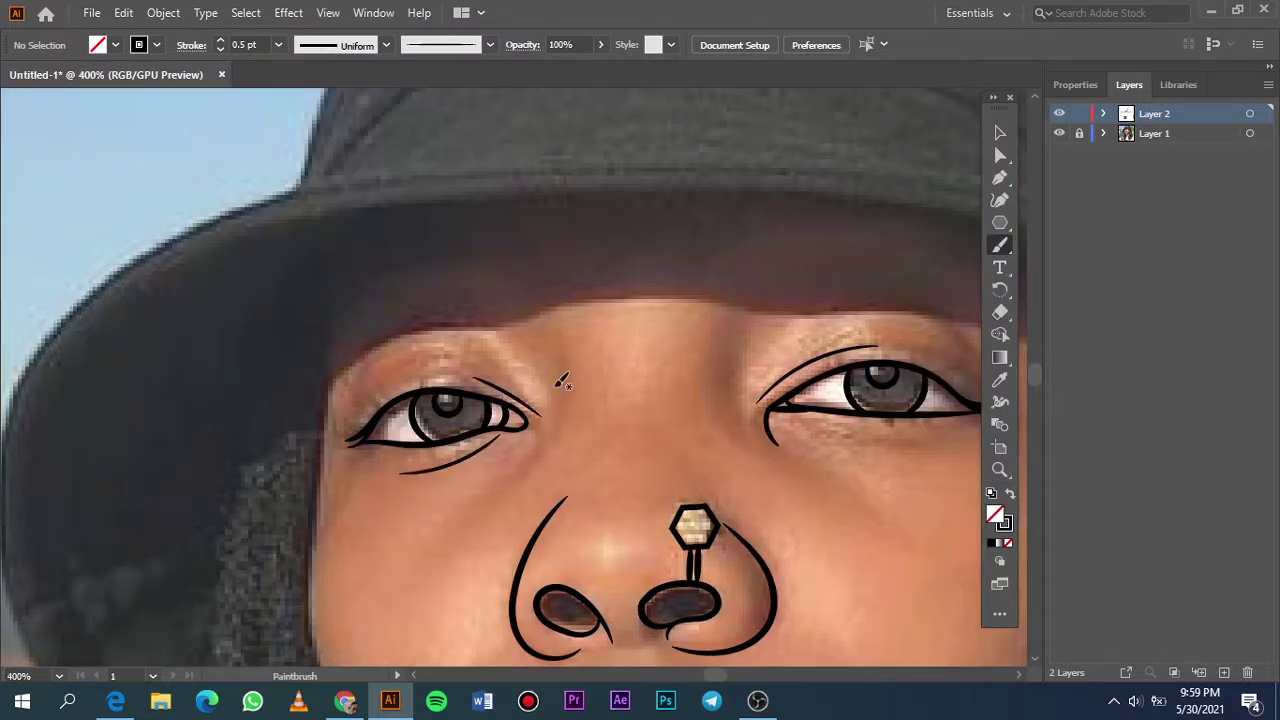
drag(549, 452, 560, 398)
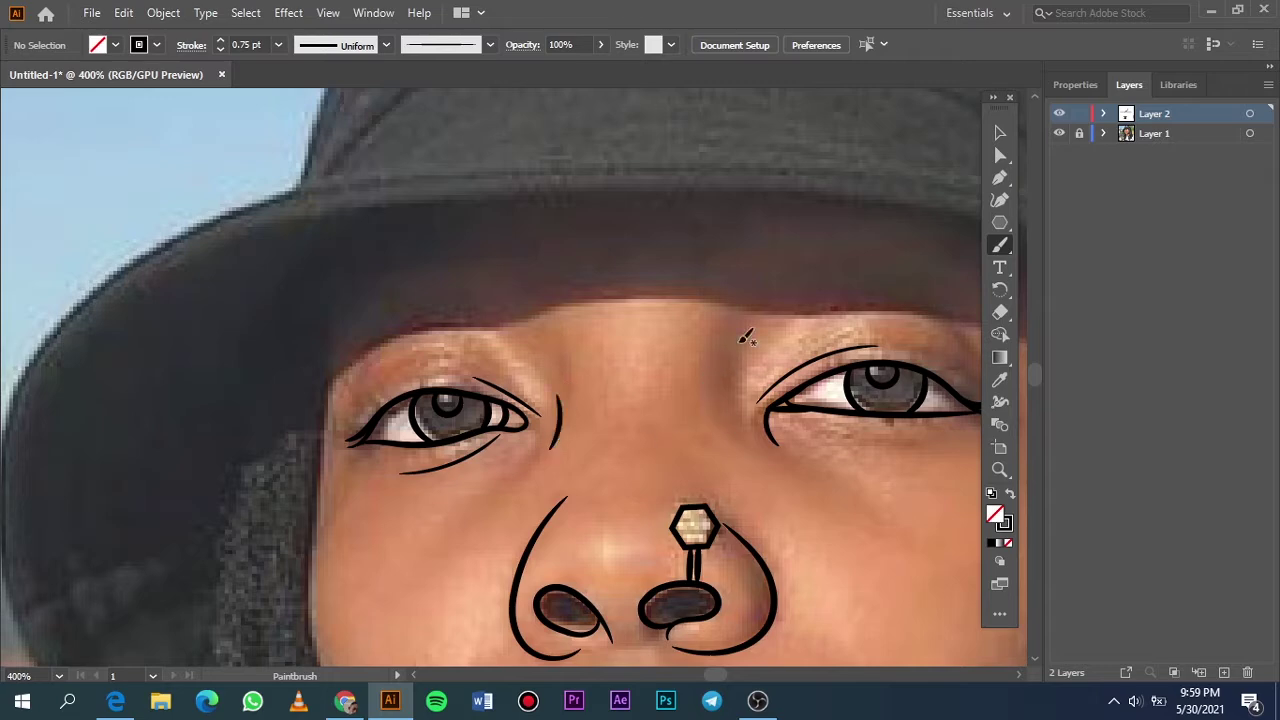
key(ctrl+0)
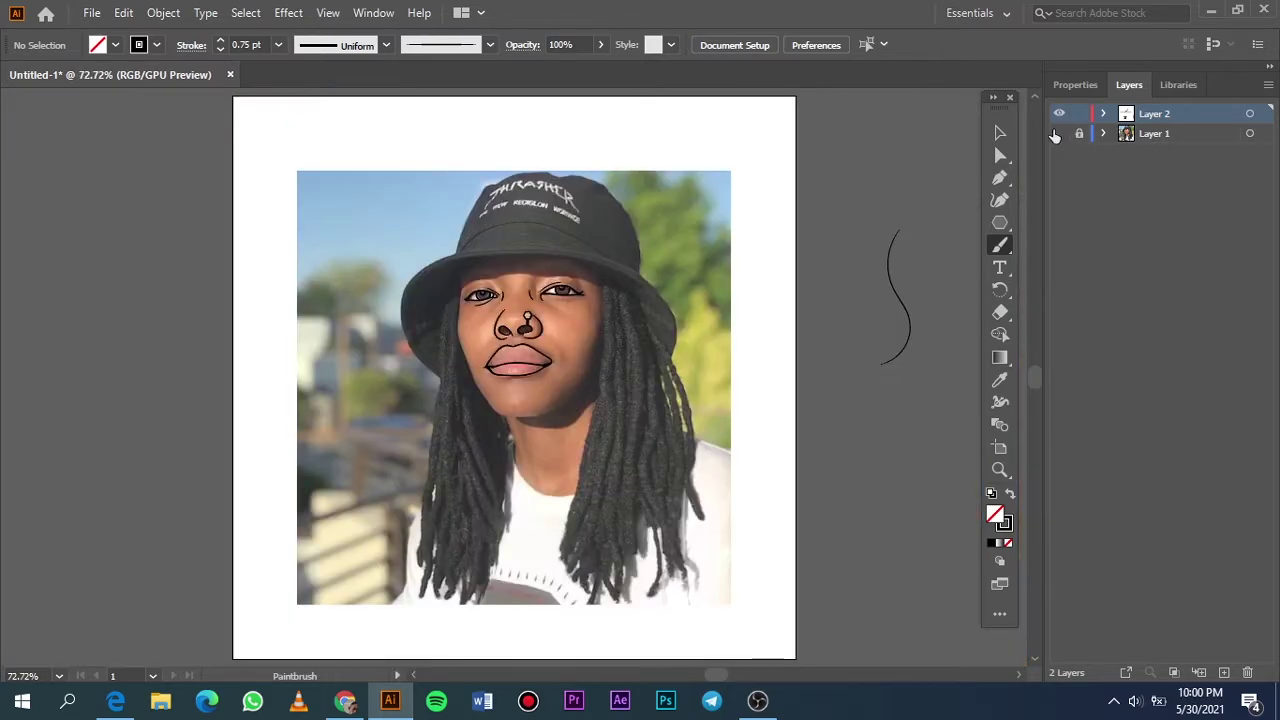
scroll(520, 300, up, 3)
scroll(410, 323, up, 2)
Draw the long hair line running down the left side beneath the brim.
scroll(305, 300, up, 2)
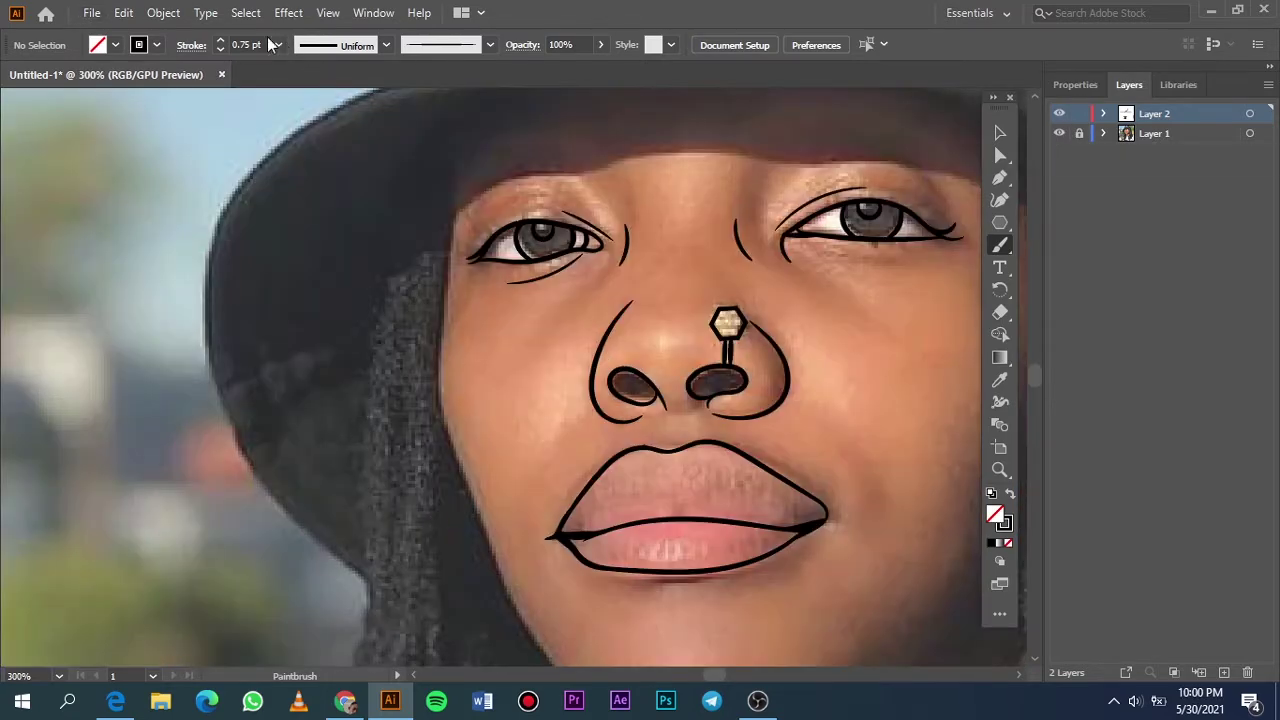
scroll(400, 250, up, 1)
drag(450, 135, 397, 218)
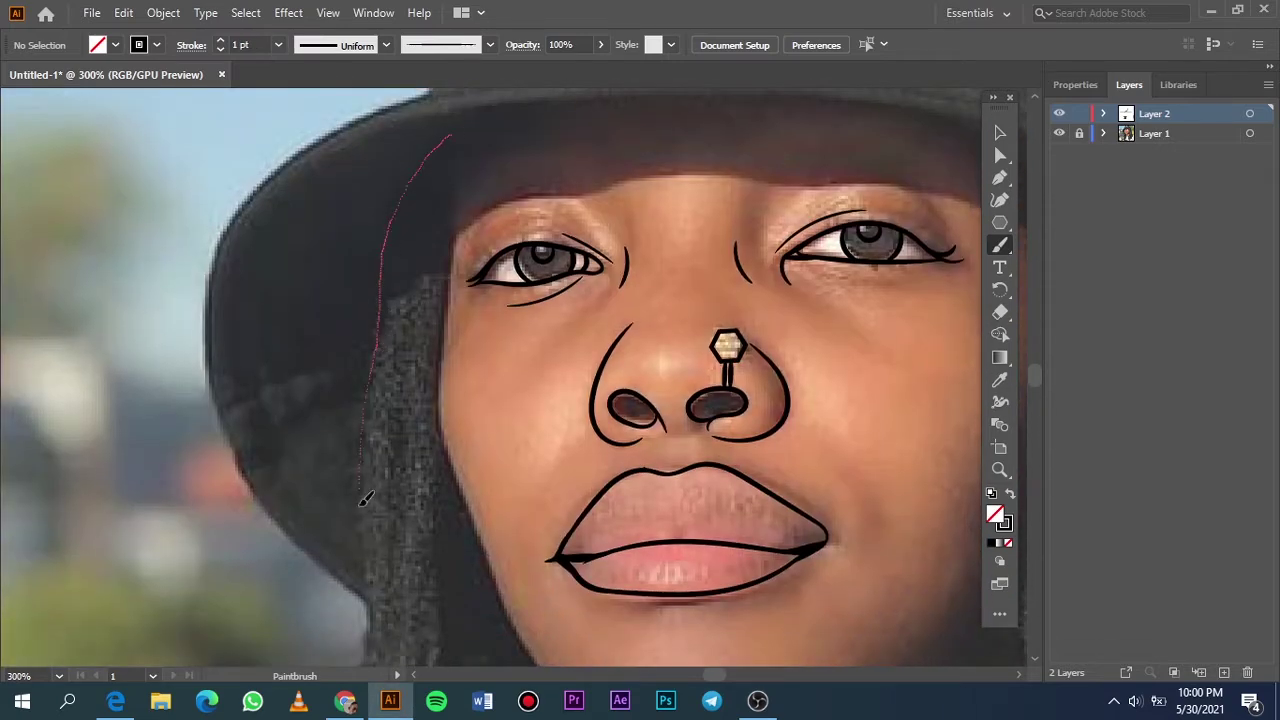
drag(362, 498, 369, 628)
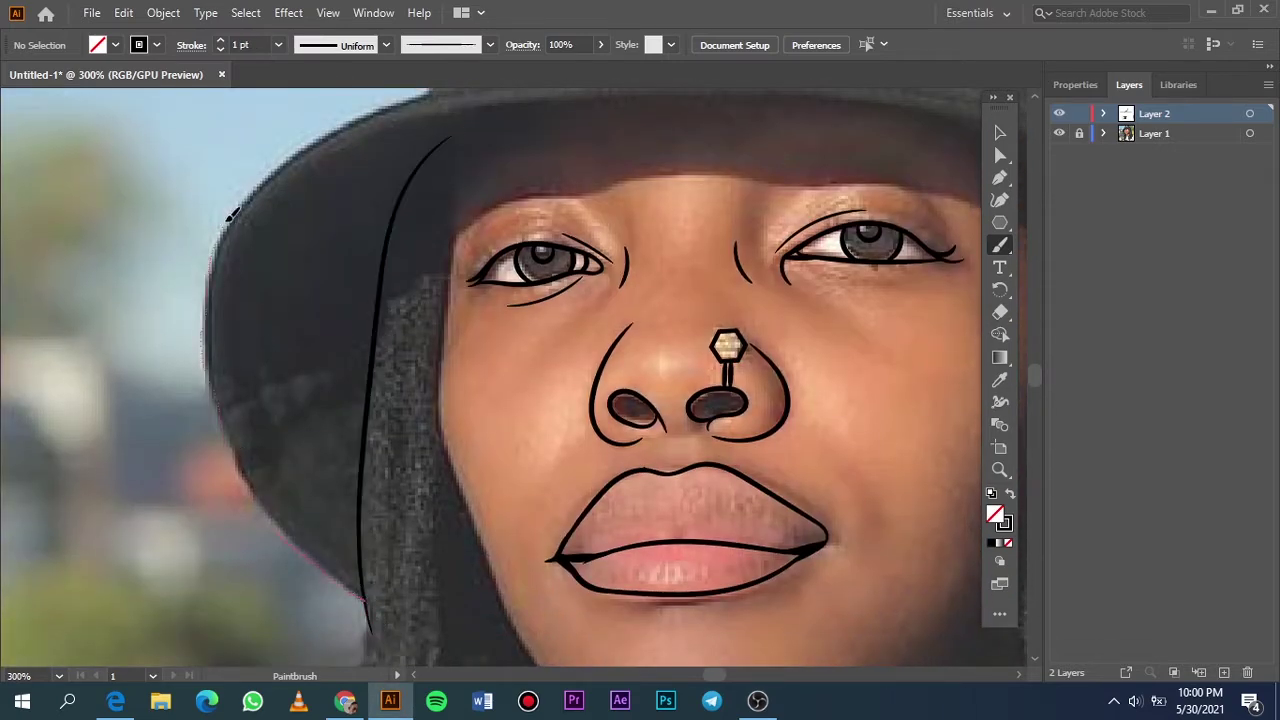
Trace the right brim's underside and the brim's upper edge with 1 pt strokes.
scroll(771, 186, right, 5)
scroll(691, 354, up, 5)
scroll(850, 432, right, 5)
scroll(850, 432, down, 4)
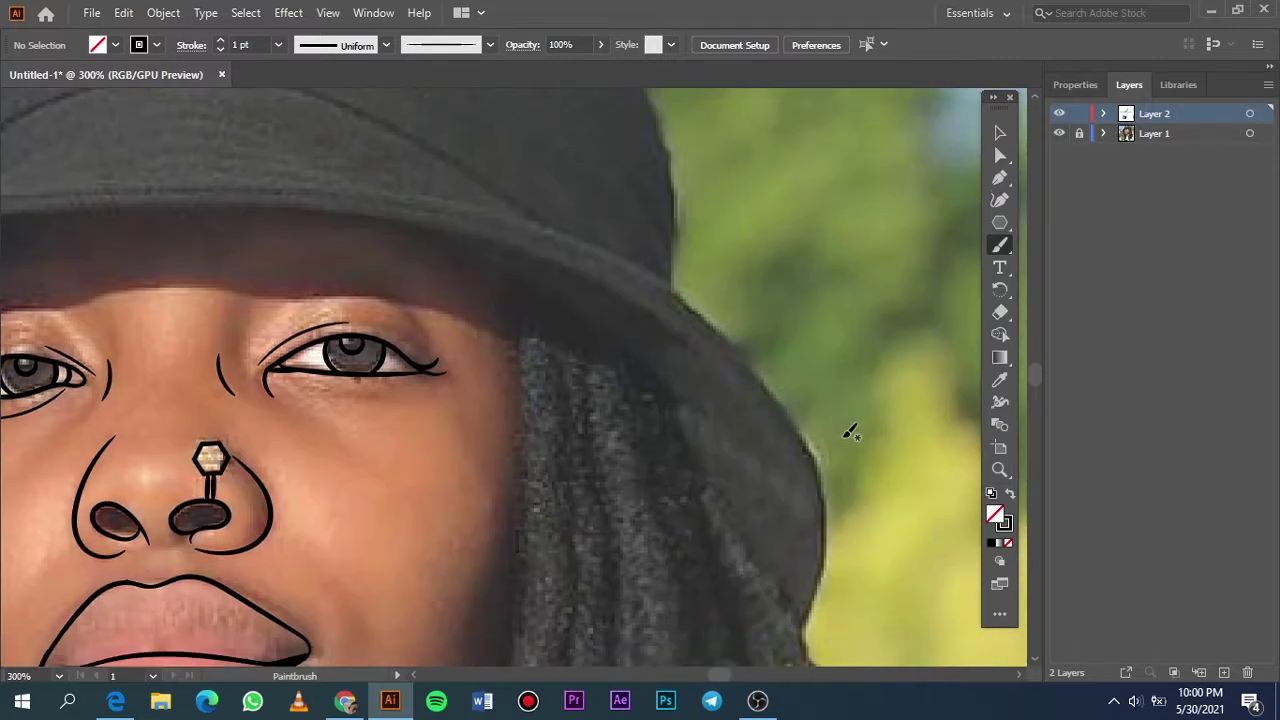
drag(617, 338, 414, 226)
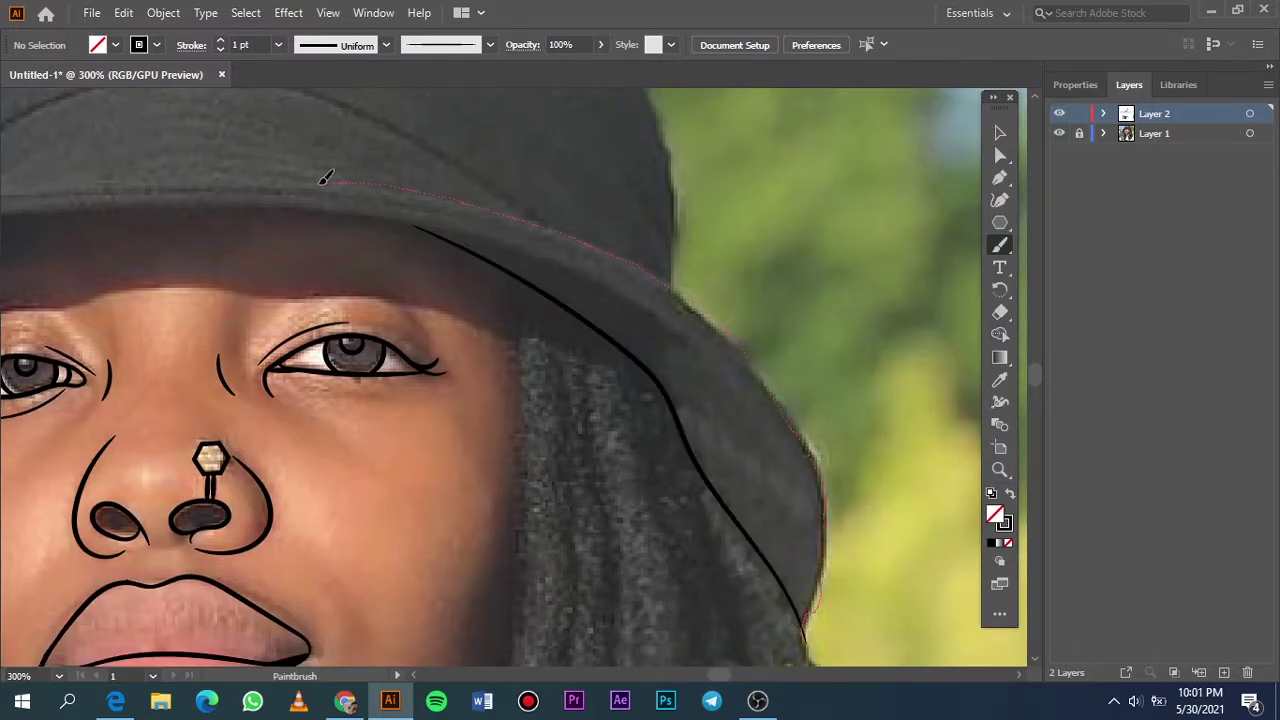
drag(324, 178, 324, 178)
scroll(215, 175, left, 5)
drag(540, 177, 680, 185)
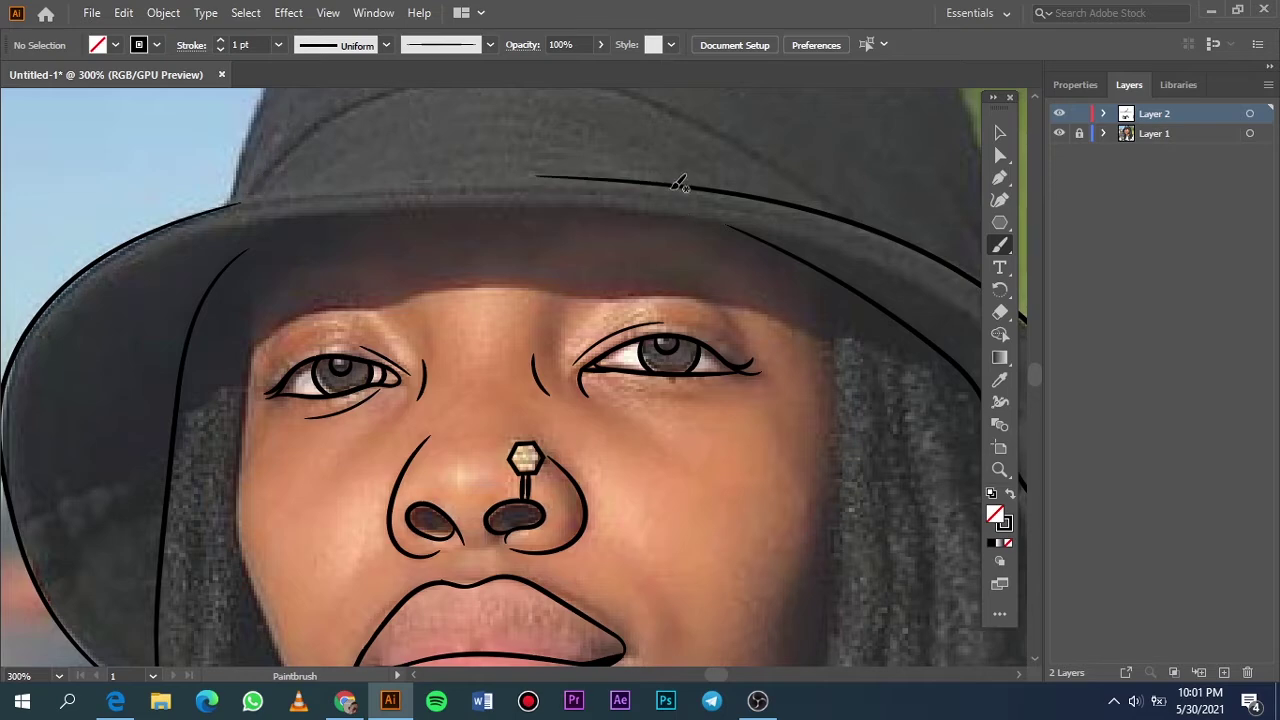
drag(140, 240, 140, 240)
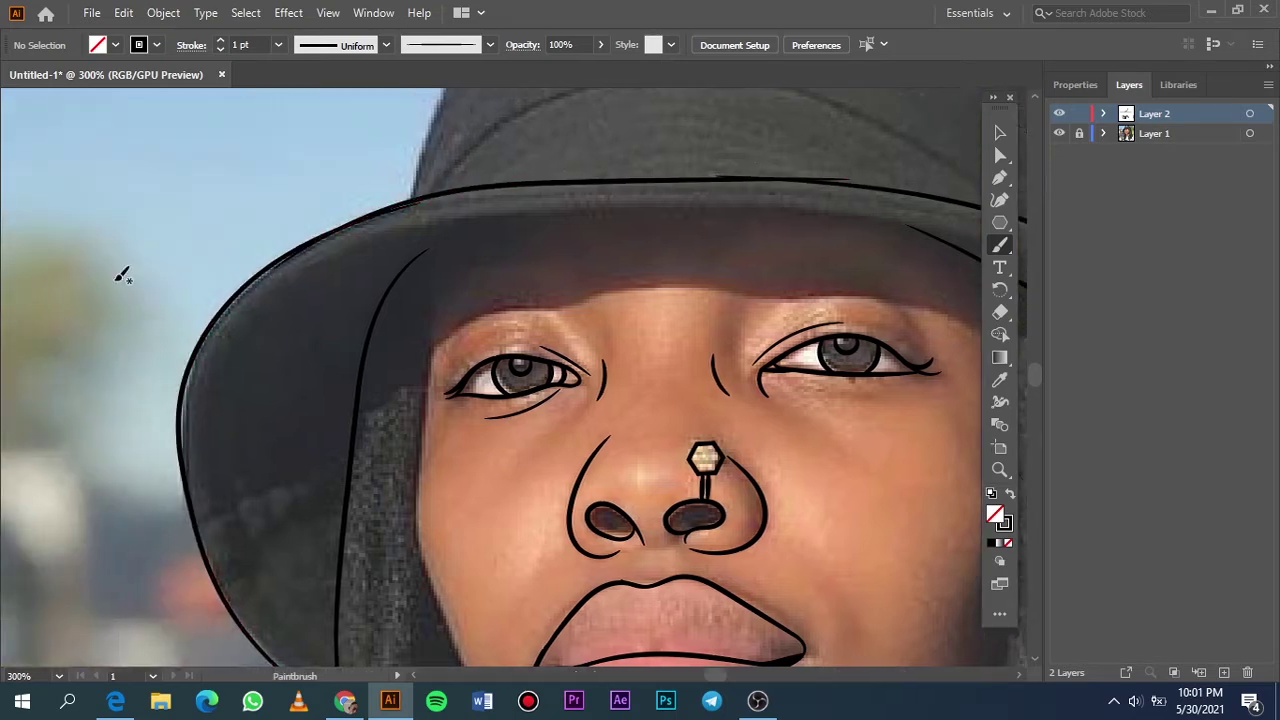
Trace more of the brim top and the right outer edge, discarding a bad left-brim stroke.
scroll(654, 214, down, 1)
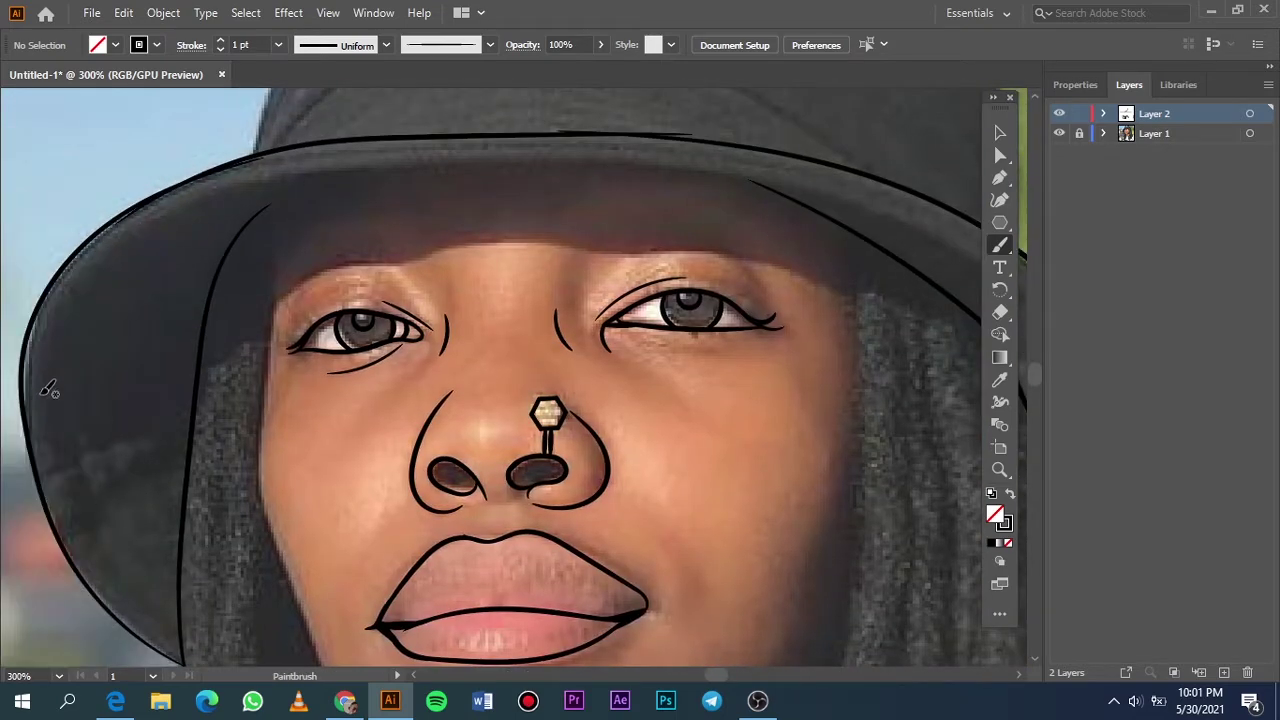
drag(32, 452, 92, 294)
key(ctrl+z)
drag(514, 160, 344, 170)
drag(42, 474, 42, 474)
scroll(437, 257, down, 1)
scroll(838, 522, up, 1)
drag(873, 541, 843, 503)
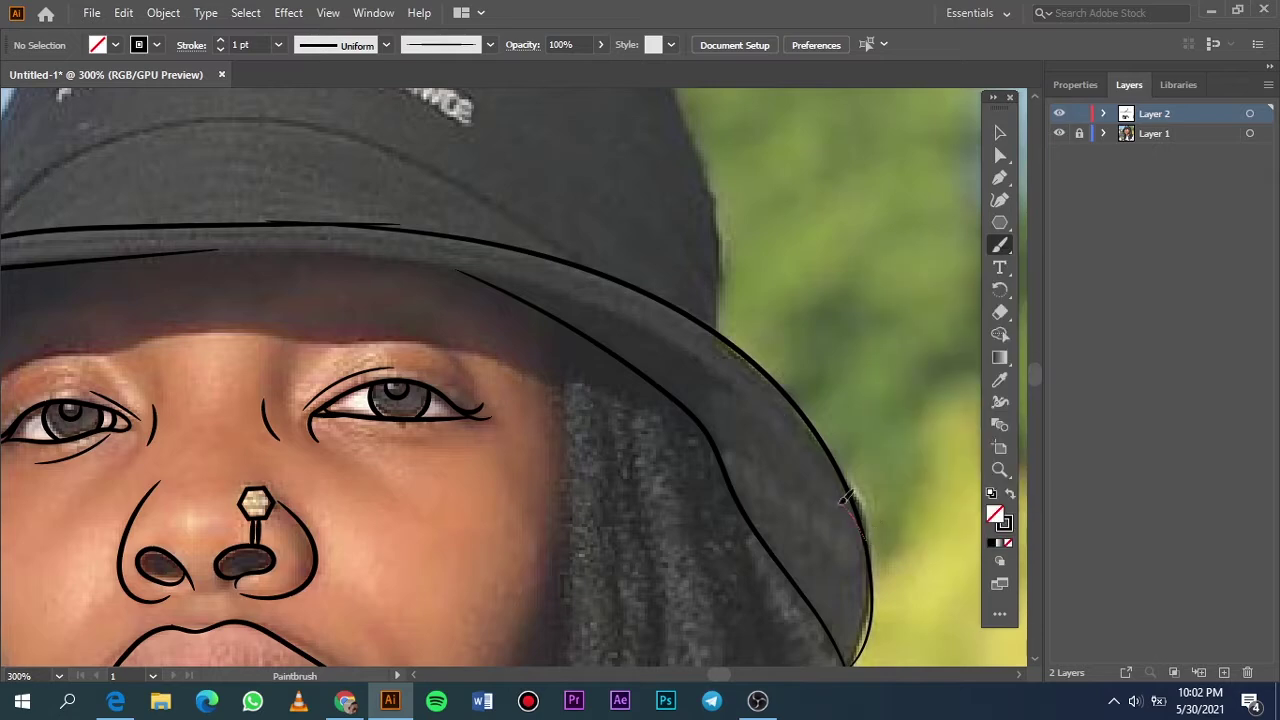
drag(232, 244, 226, 245)
Check the line art against the hidden reference photo, then trace the hat brim edge.
key(ctrl+0)
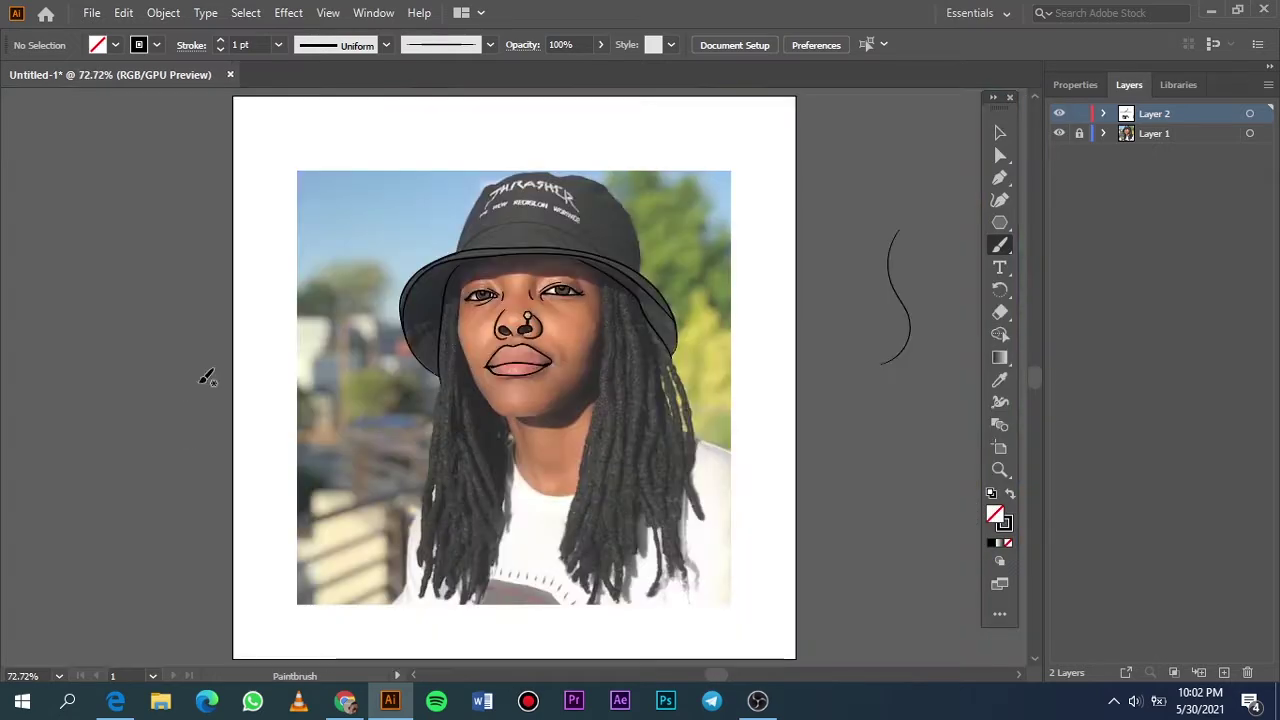
click(1059, 133)
scroll(540, 190, up, 2)
scroll(540, 190, up, 3)
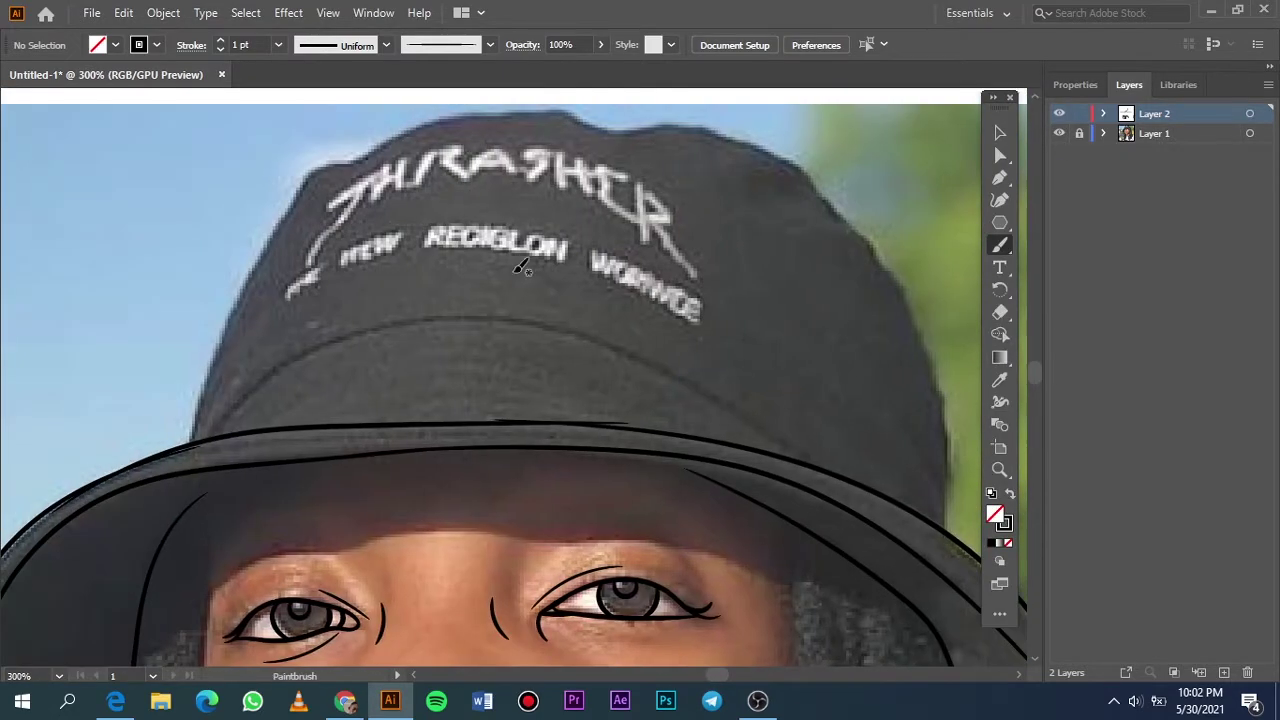
drag(210, 437, 488, 320)
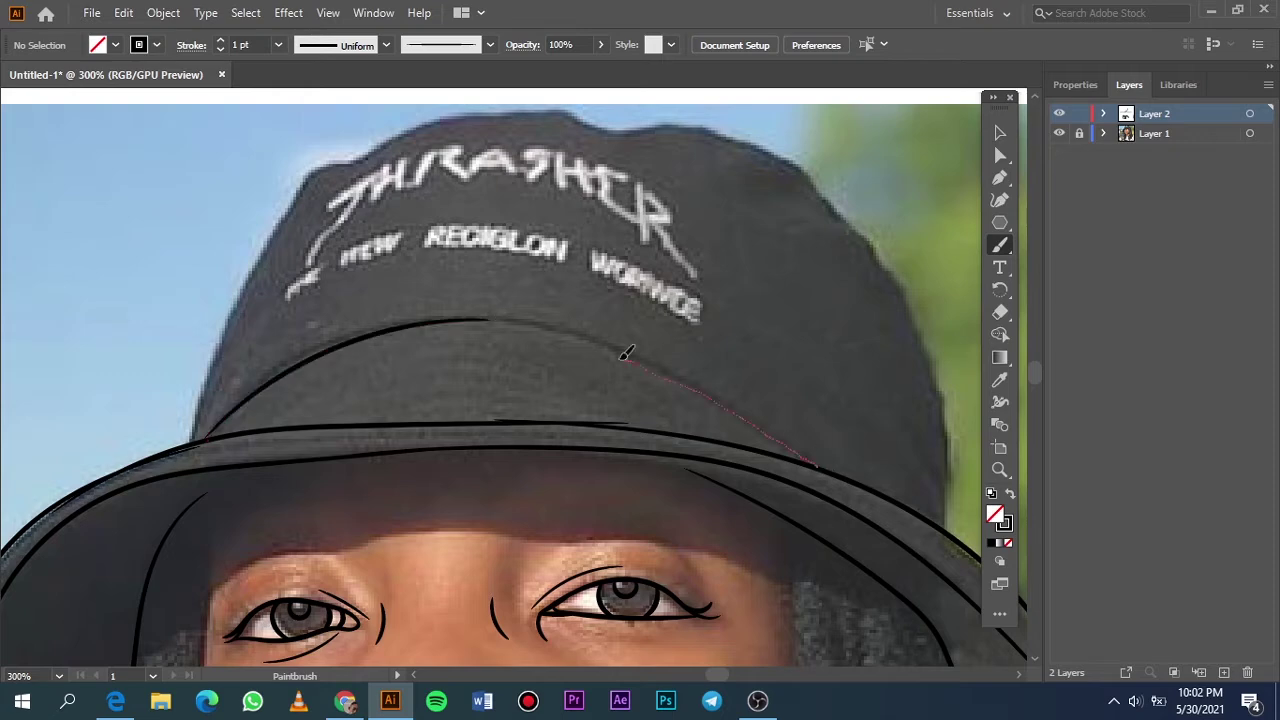
drag(397, 322, 395, 323)
Recheck the drawing, undo a misplaced hat-side stroke, and trace the face edge beside the hair.
key(ctrl+0)
click(1059, 133)
scroll(471, 190, up, 5)
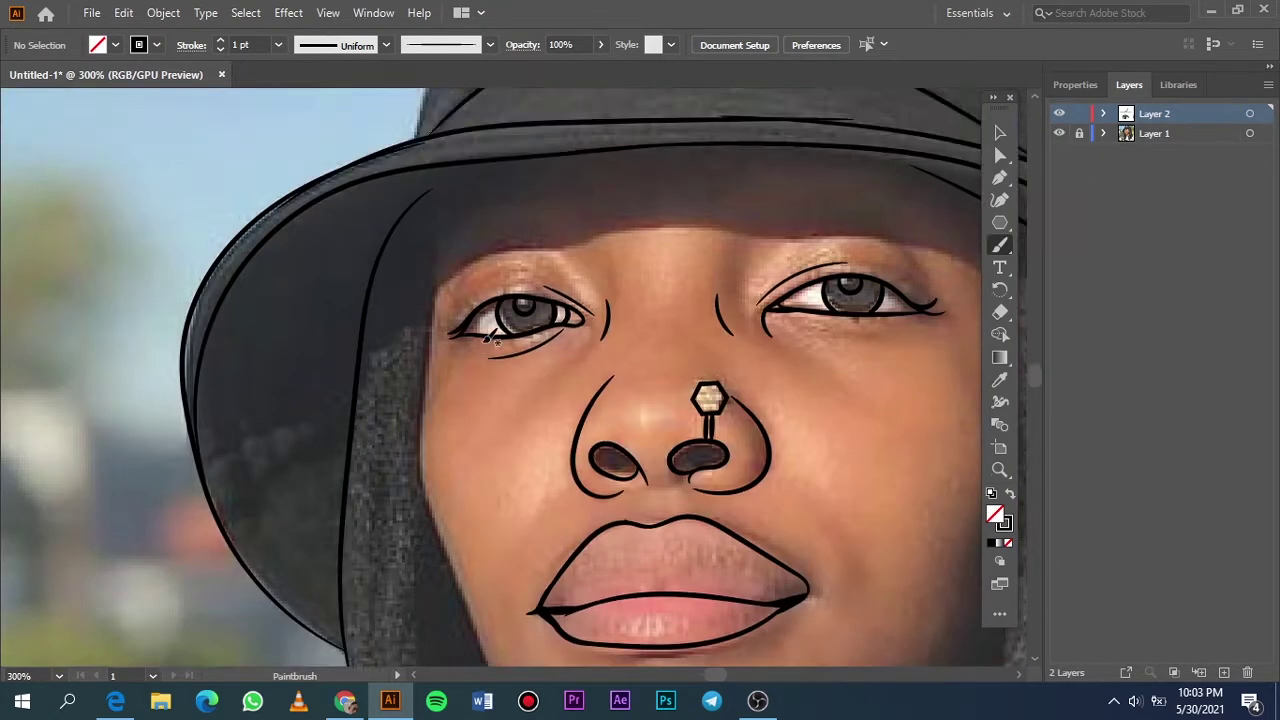
scroll(467, 97, down, 1)
drag(467, 97, 440, 170)
key(ctrl+z)
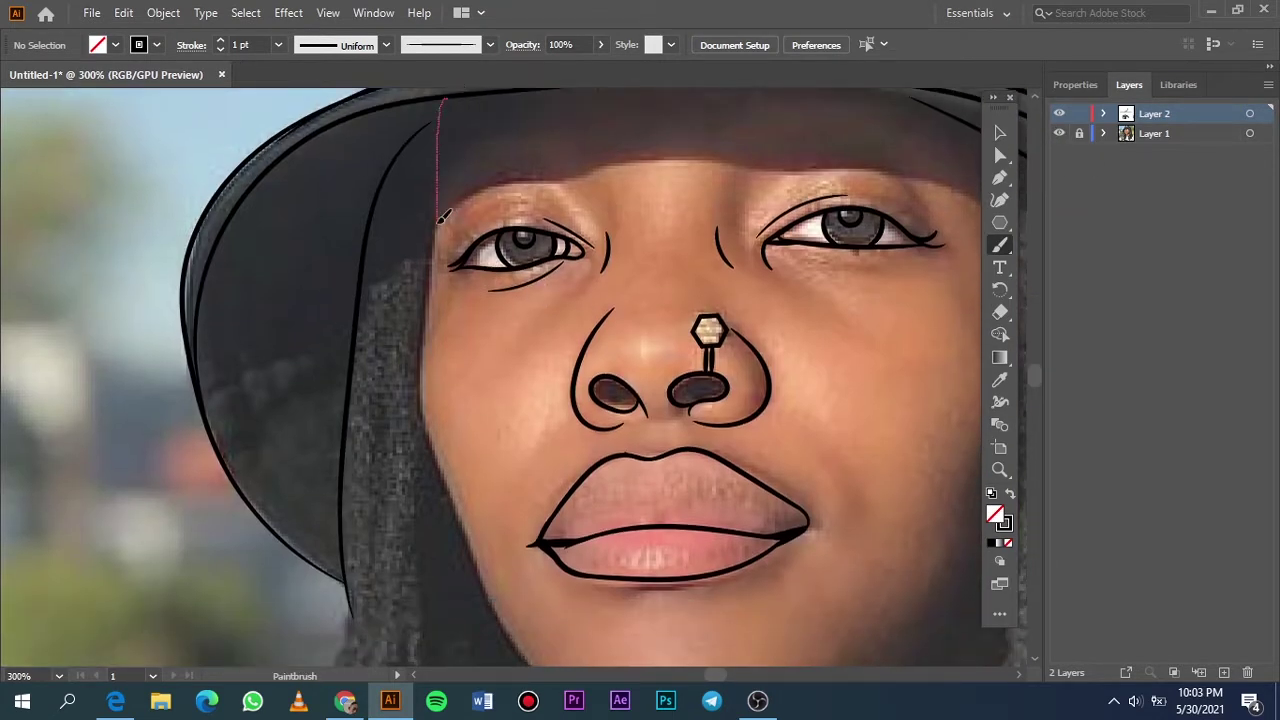
drag(440, 465, 525, 650)
Add a short line below the lower lip and trace the jawline and left cheek.
scroll(577, 383, down, 3)
scroll(577, 383, right, 5)
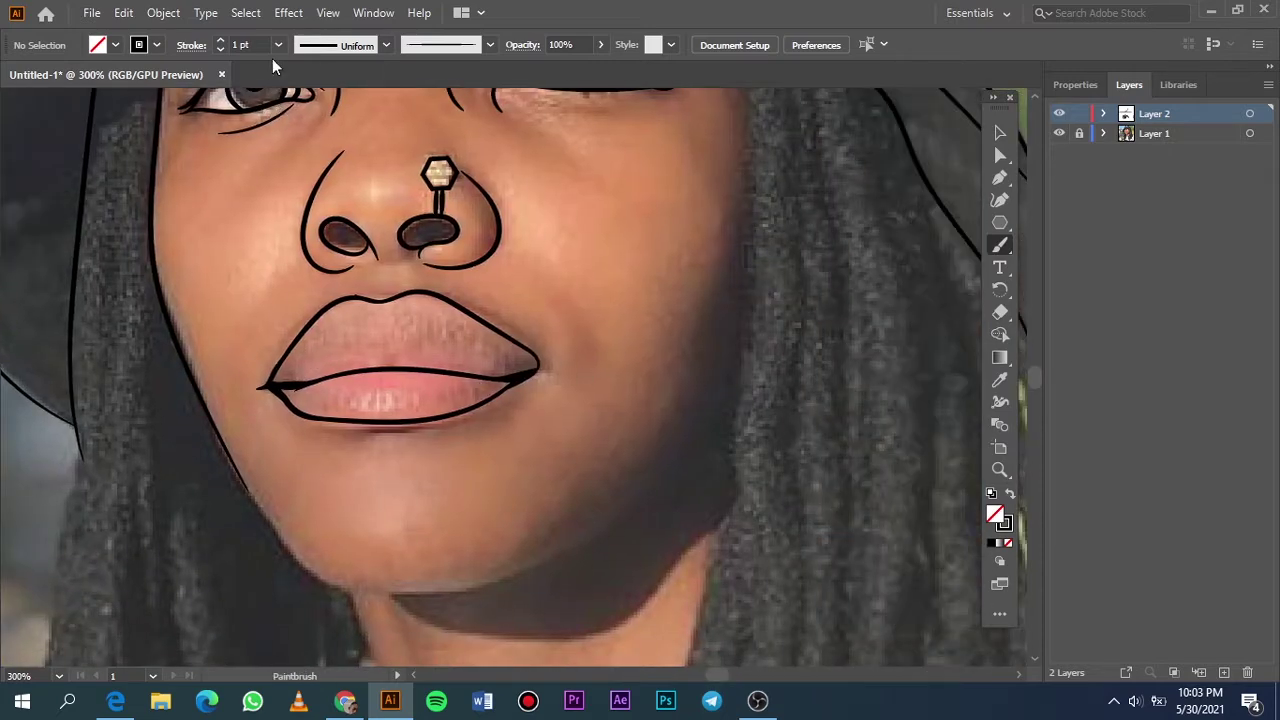
drag(353, 437, 404, 437)
drag(298, 556, 224, 430)
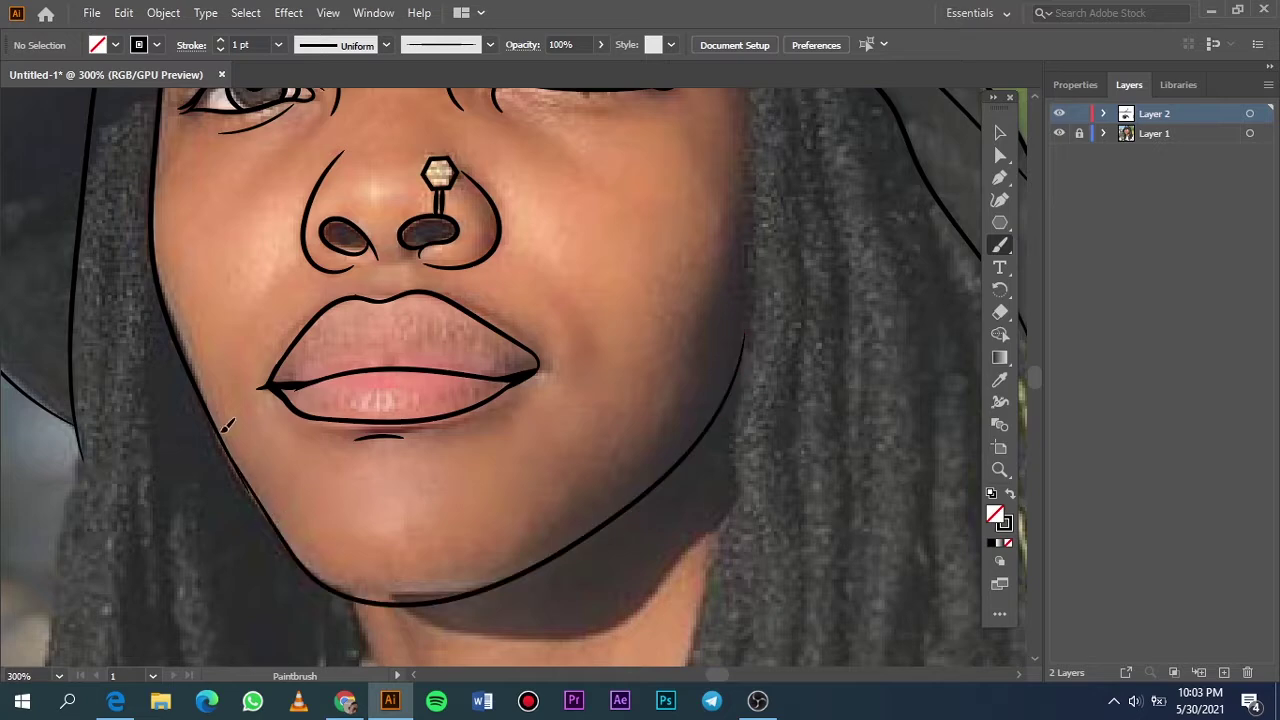
scroll(210, 408, up, 2)
drag(232, 124, 280, 224)
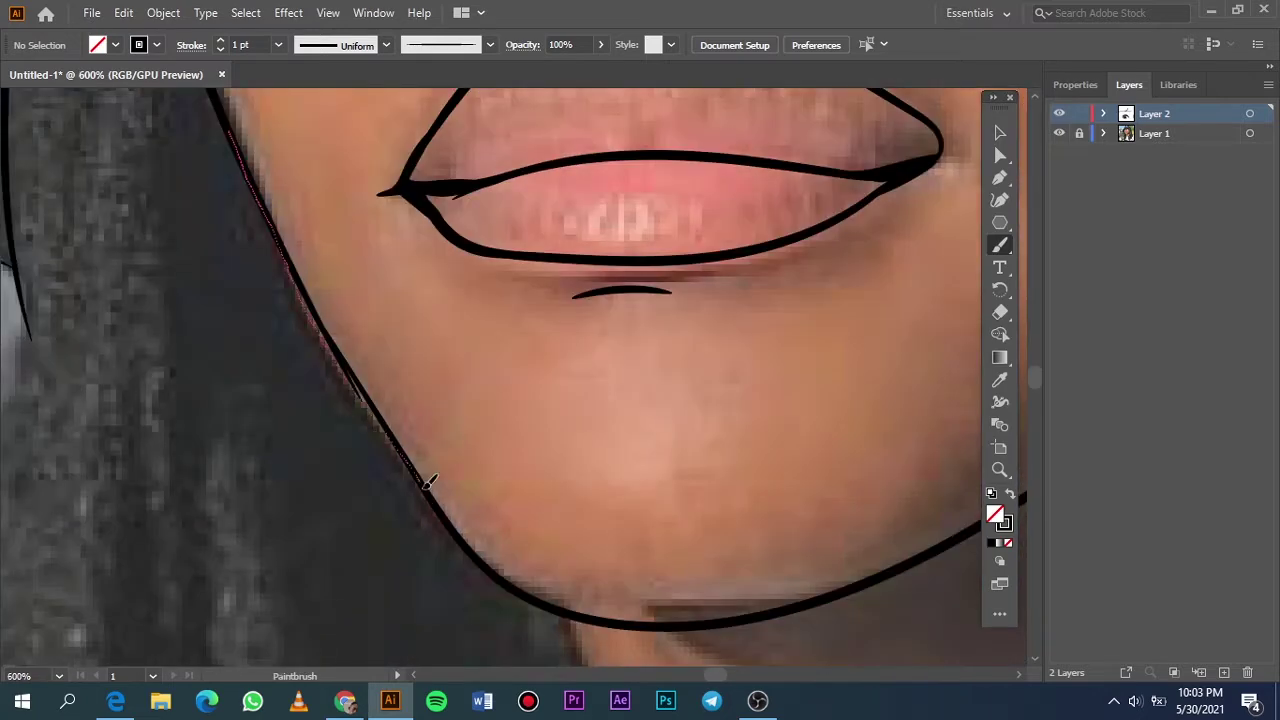
drag(428, 483, 430, 490)
key(ctrl+0)
click(1059, 133)
Trace the right cheek edge down toward the neck.
scroll(592, 425, up, 5)
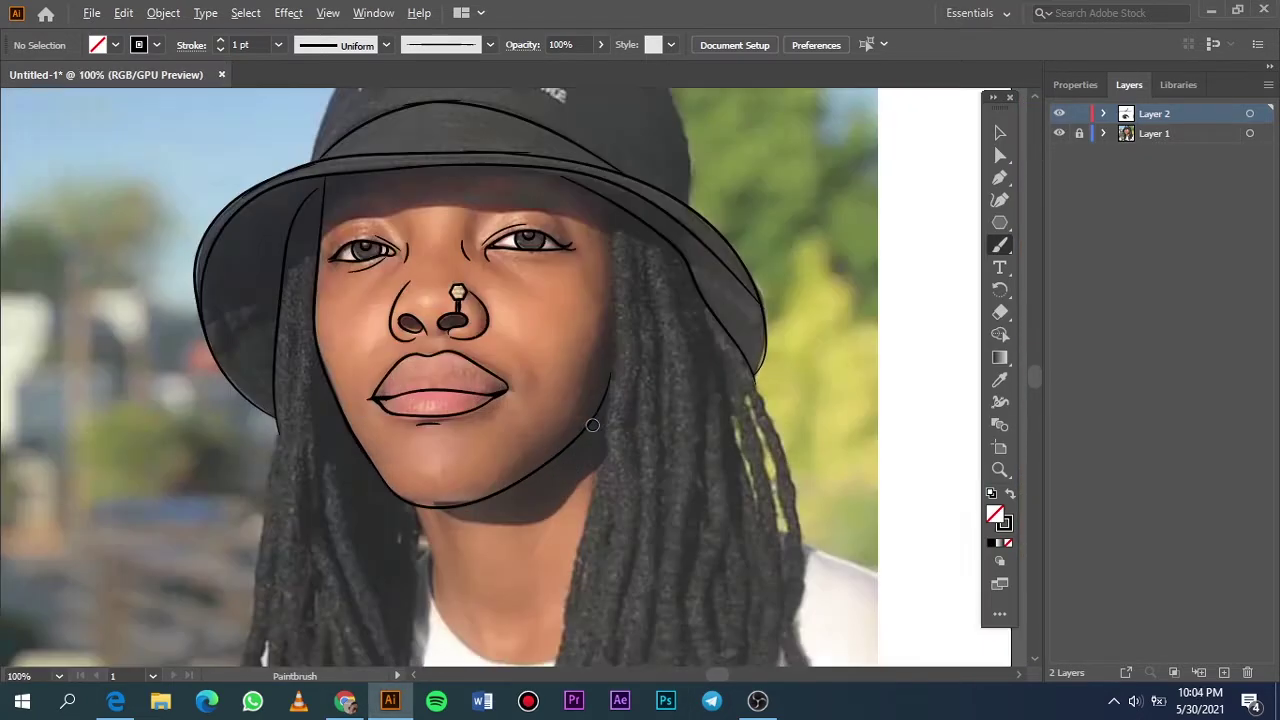
scroll(592, 425, up, 3)
drag(636, 208, 640, 362)
drag(632, 538, 622, 610)
Draw a wavy line across the neck with a drip joined at its left end.
scroll(608, 620, down, 2)
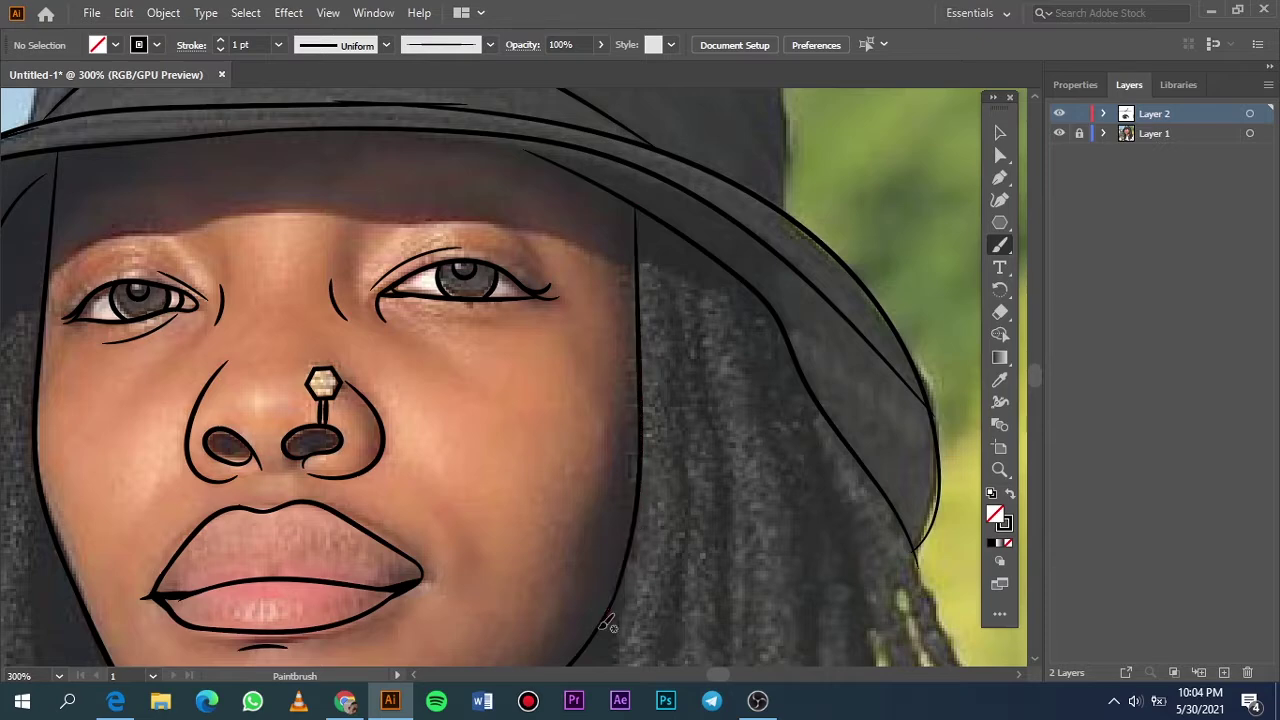
scroll(471, 591, down, 2)
scroll(492, 512, up, 4)
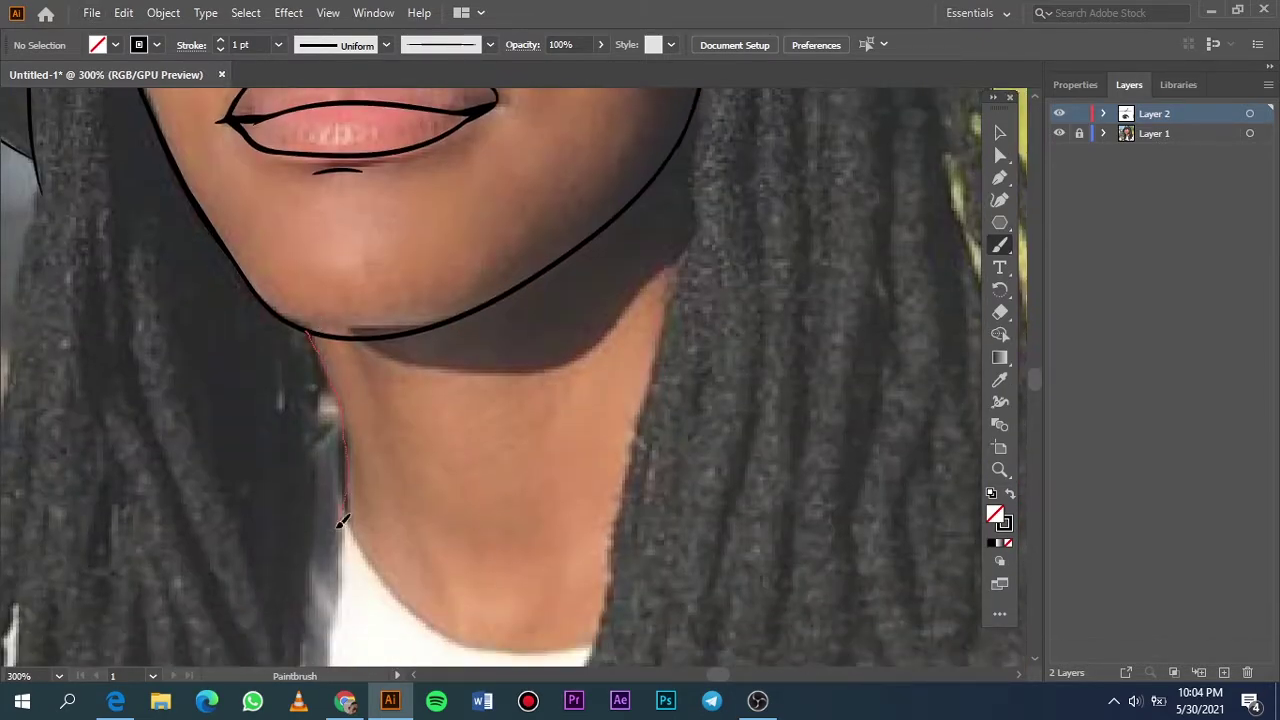
drag(619, 508, 626, 521)
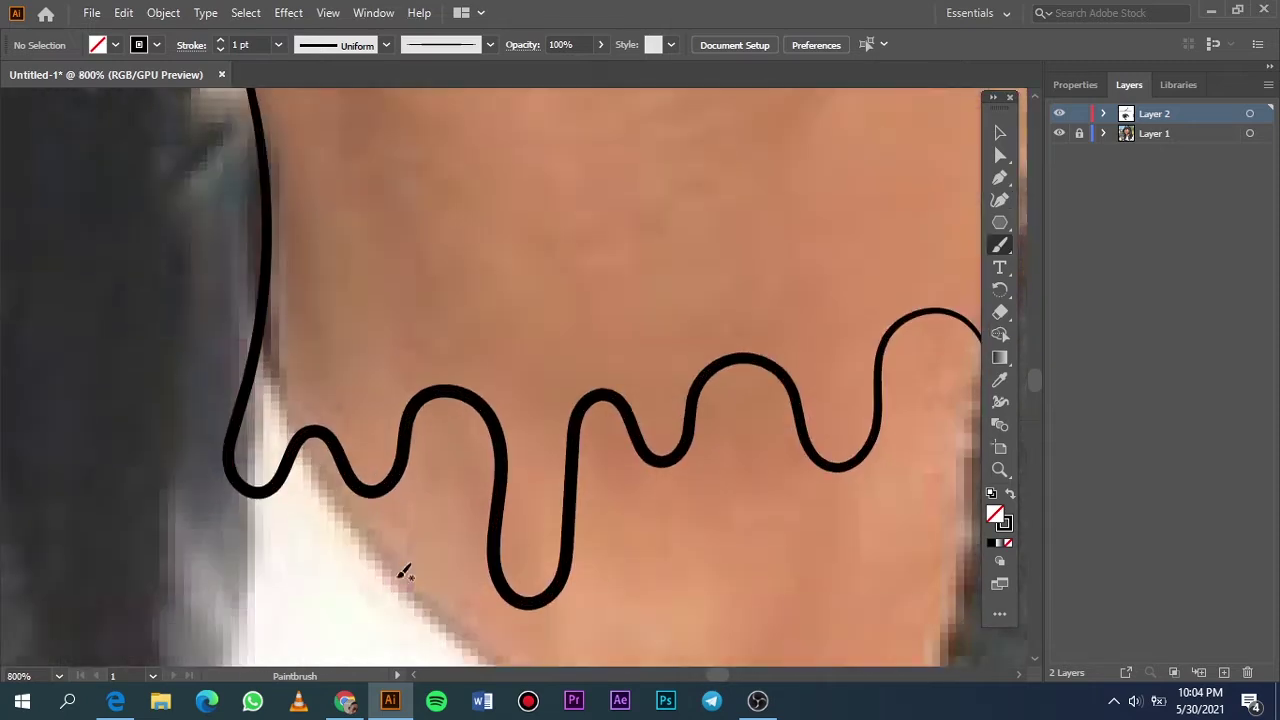
scroll(403, 569, up, 3)
scroll(300, 450, down, 2)
drag(258, 386, 380, 450)
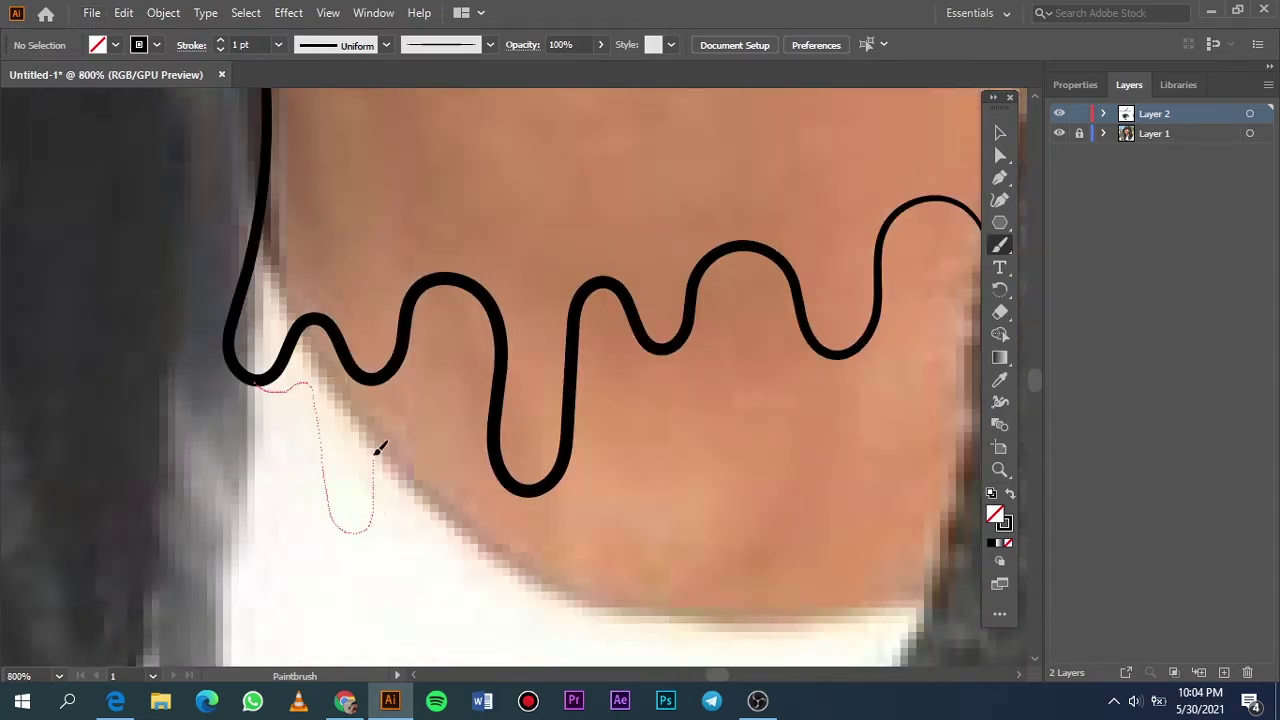
drag(505, 515, 497, 448)
Add two more drips below the wave, then fit the whole artboard in view.
scroll(300, 460, right, 3)
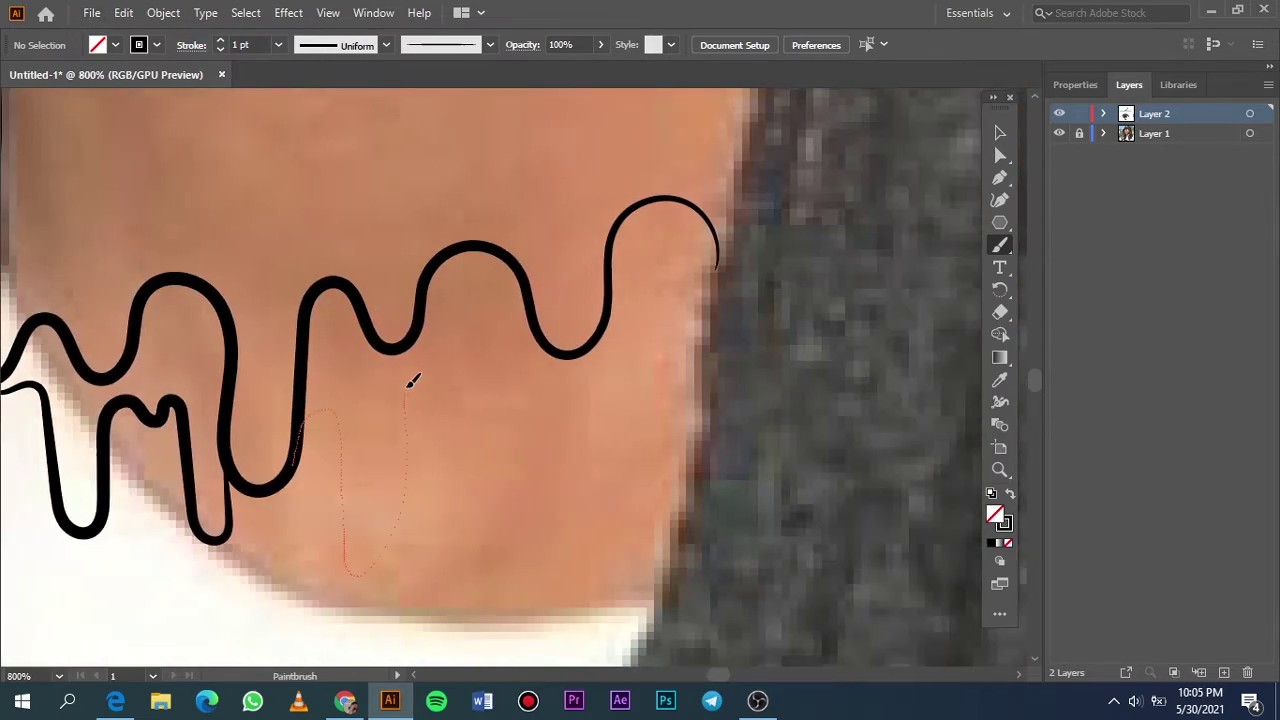
drag(535, 343, 537, 330)
scroll(470, 340, right, 2)
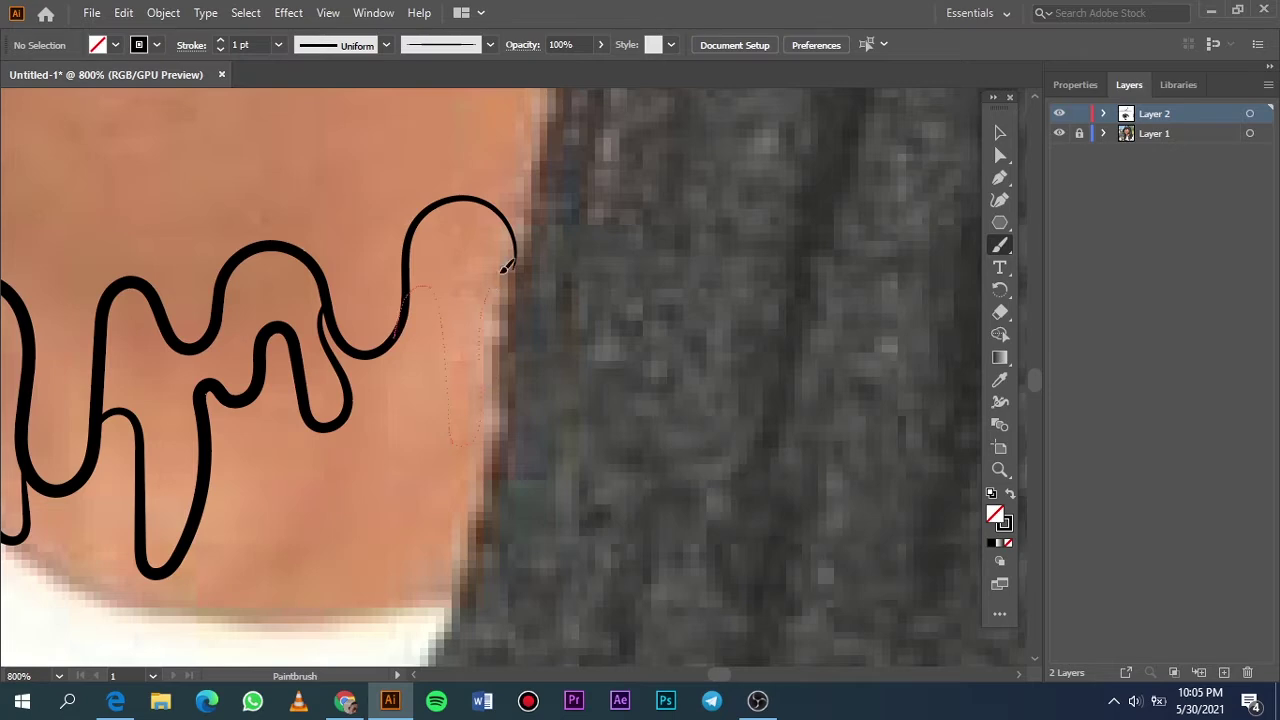
drag(507, 267, 420, 323)
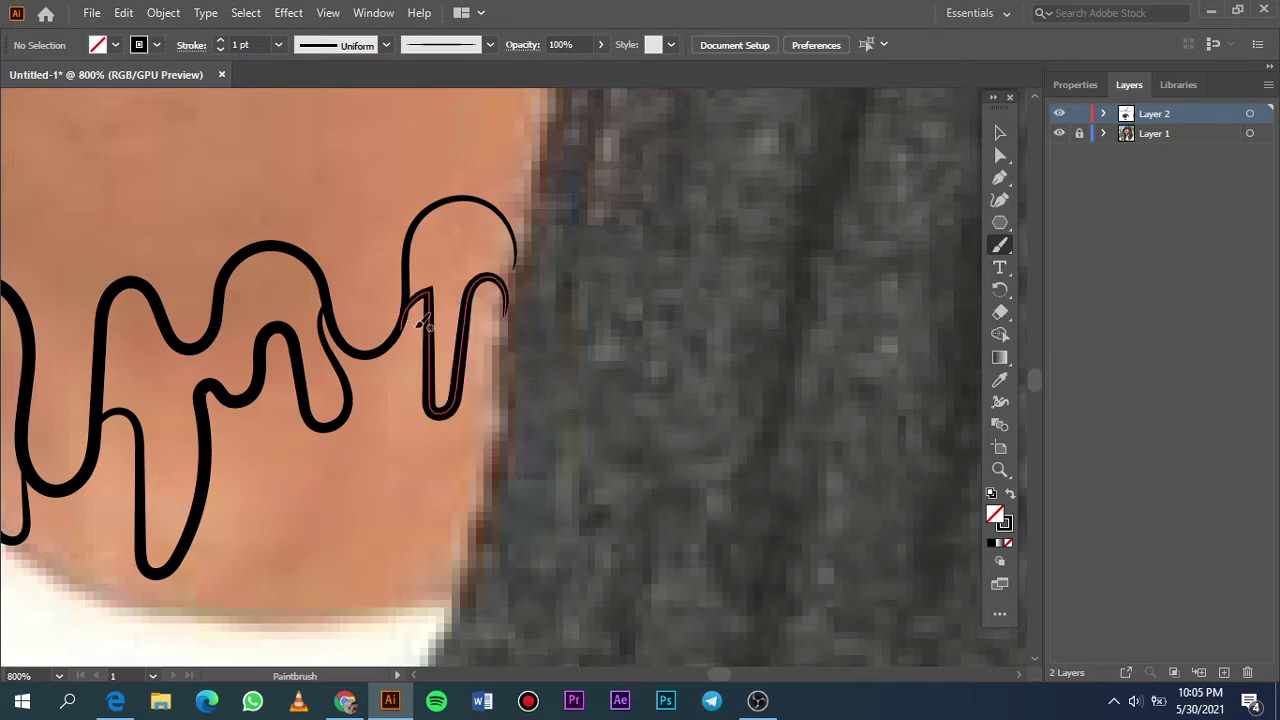
key(ctrl+0)
Brush the hat's right side, top edge and left edge outlines.
click(1059, 133)
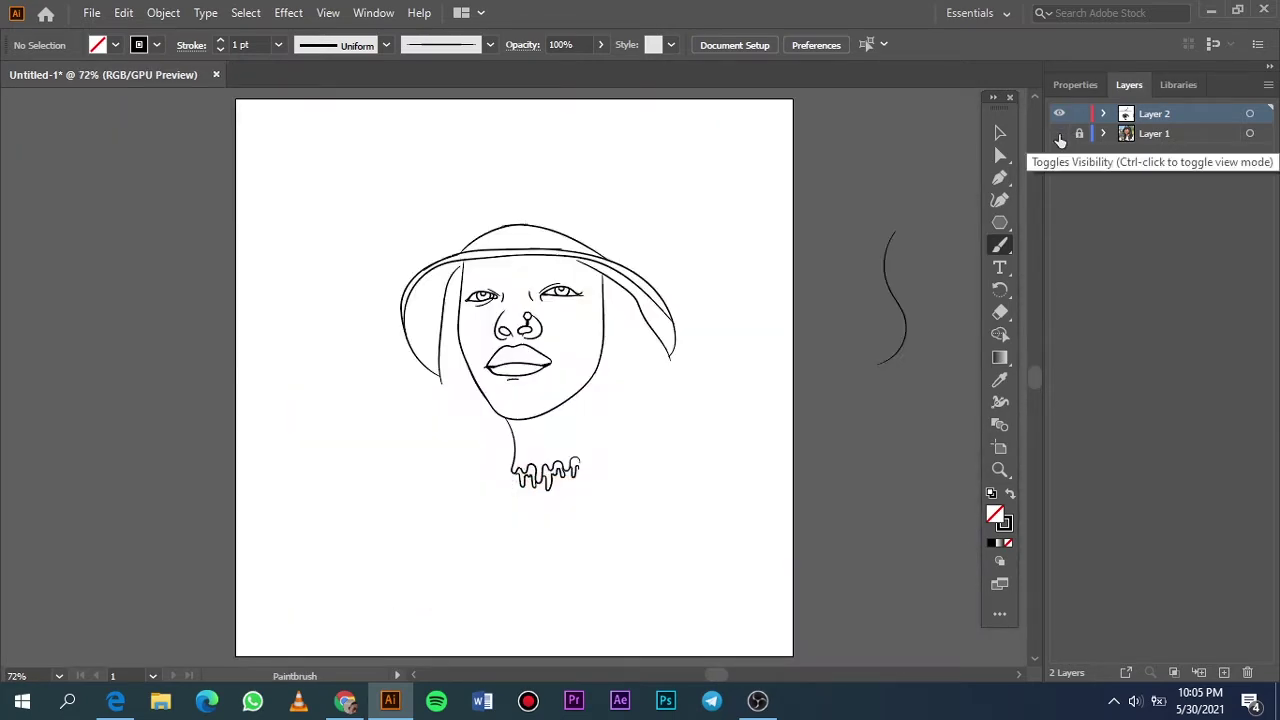
scroll(542, 244, up, 5)
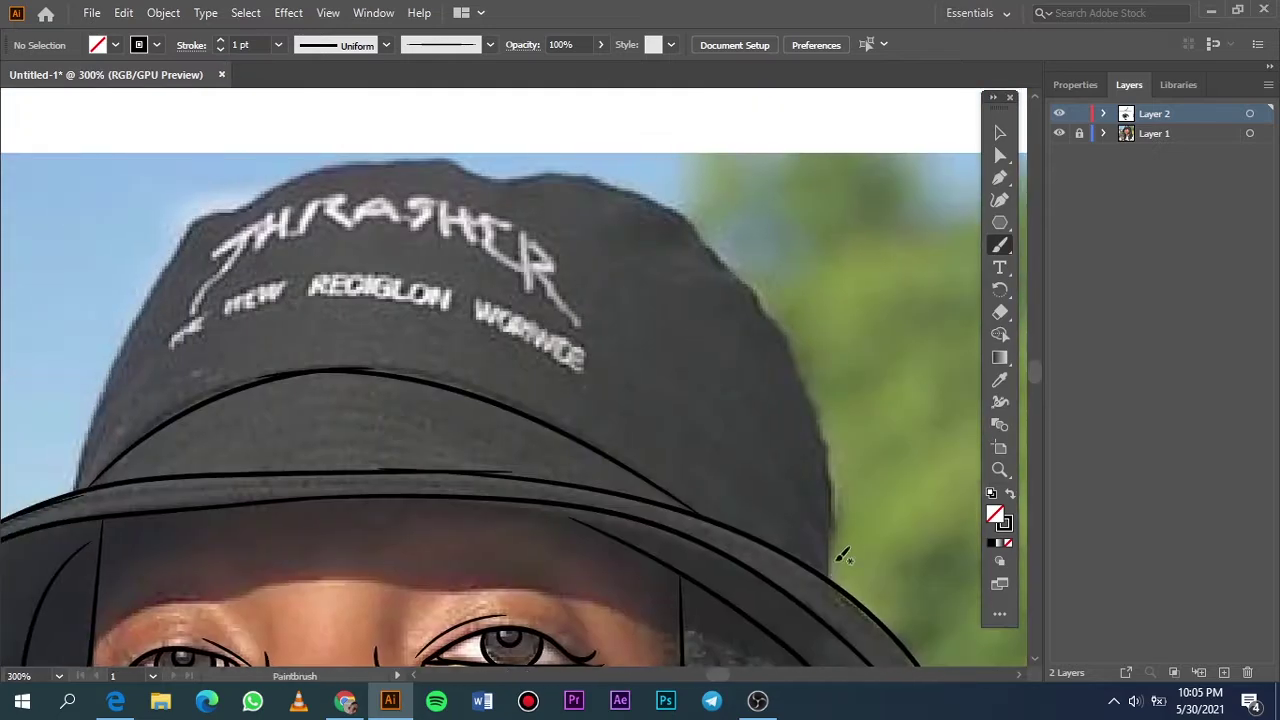
drag(795, 333, 705, 237)
mouse_move(525, 177)
mouse_down()
mouse_move(370, 160)
mouse_move(235, 205)
mouse_up()
drag(89, 434, 117, 437)
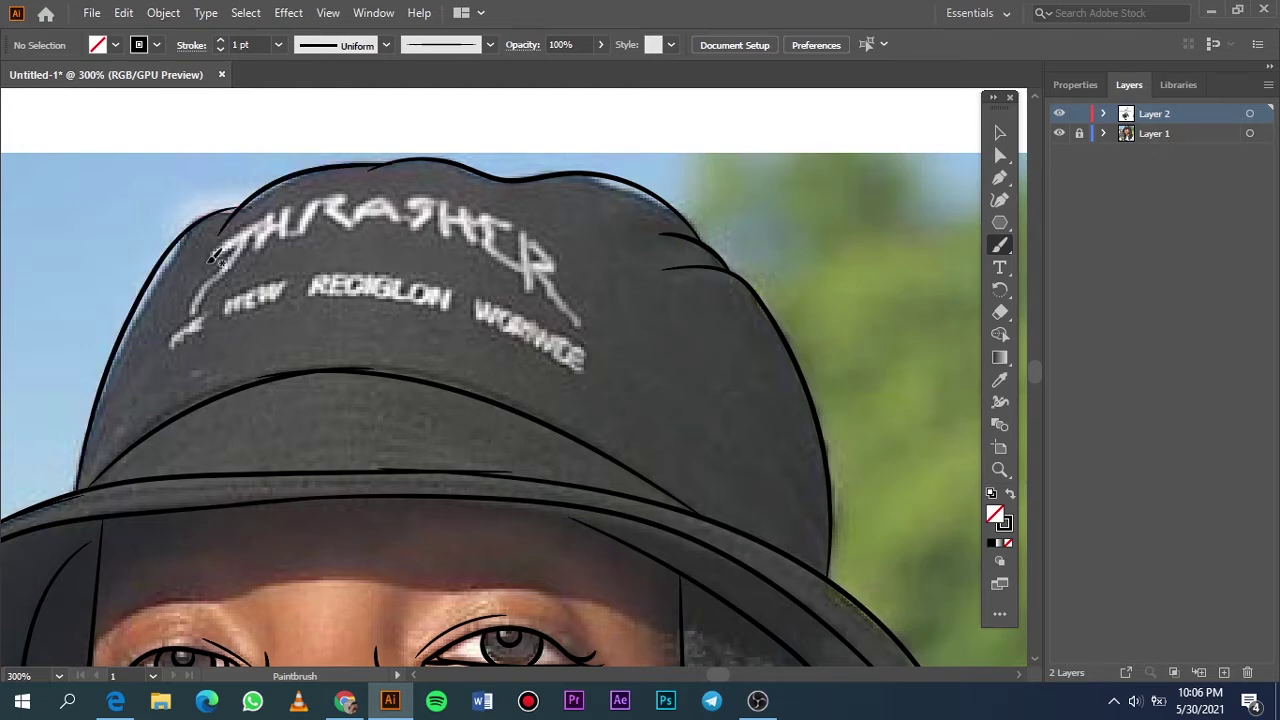
Start outlining THRASHER's first letter, then undo the unfinished stroke.
scroll(220, 360, down, 4)
scroll(467, 391, up, 4)
scroll(410, 205, up, 2)
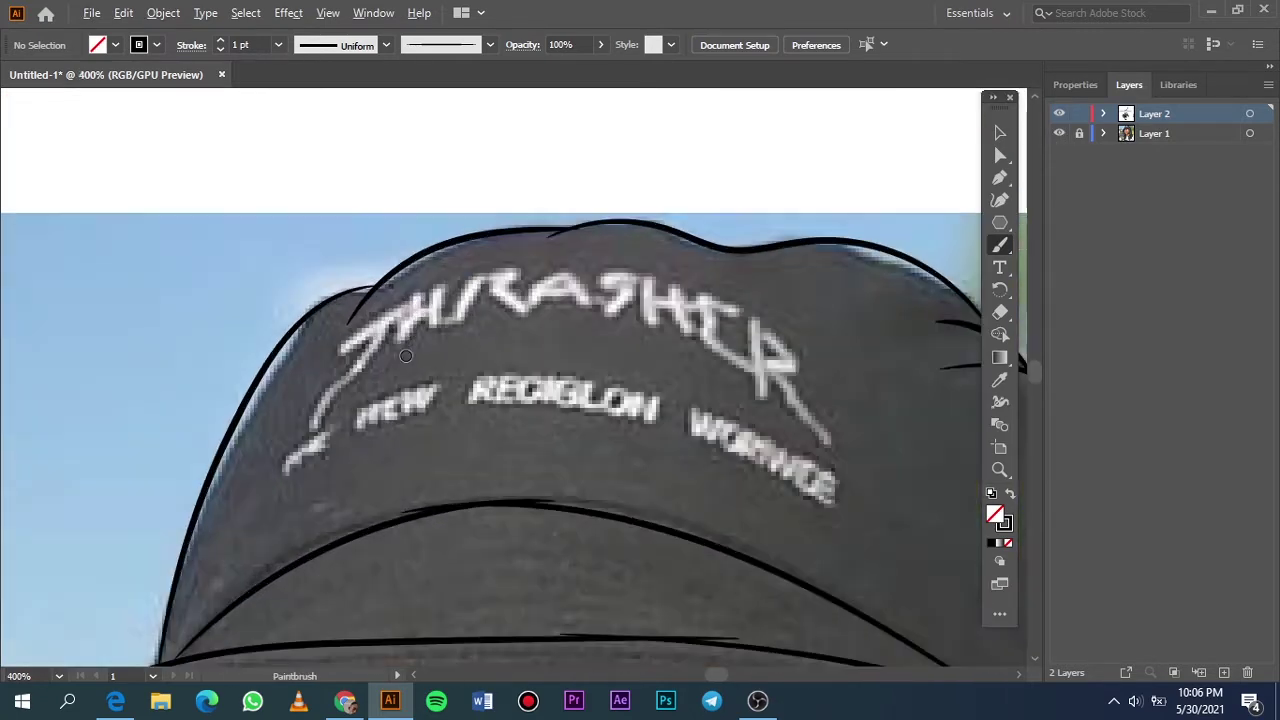
mouse_move(366, 366)
mouse_down()
mouse_move(405, 316)
mouse_move(446, 318)
mouse_up()
key(ctrl+z)
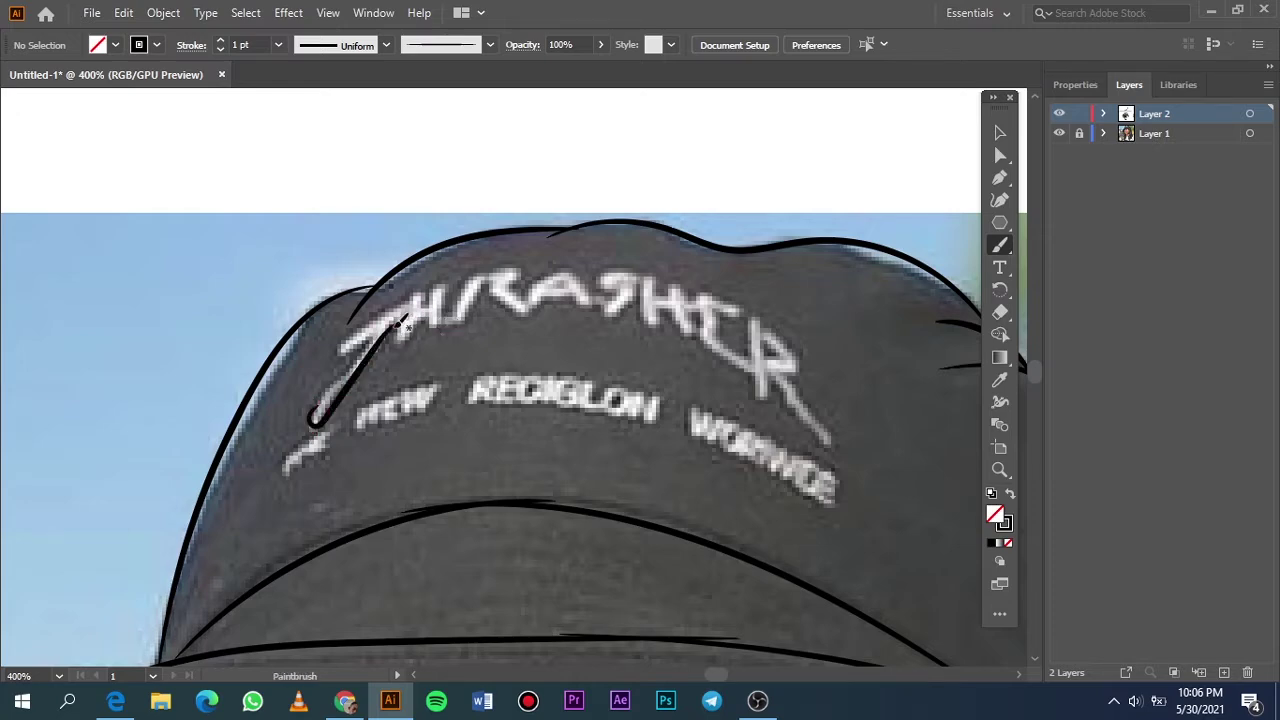
scroll(347, 335, up, 3)
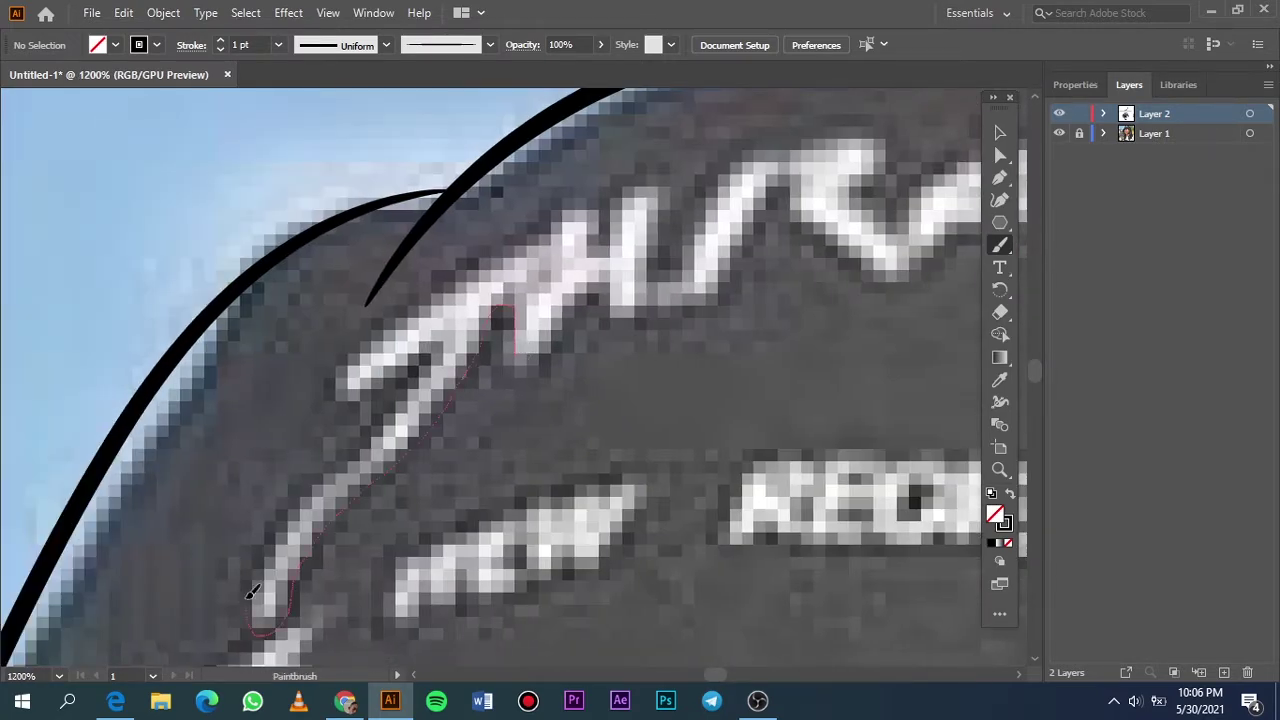
Outline THRASHER's opening letters through the top and bottom of the A.
drag(398, 374, 341, 347)
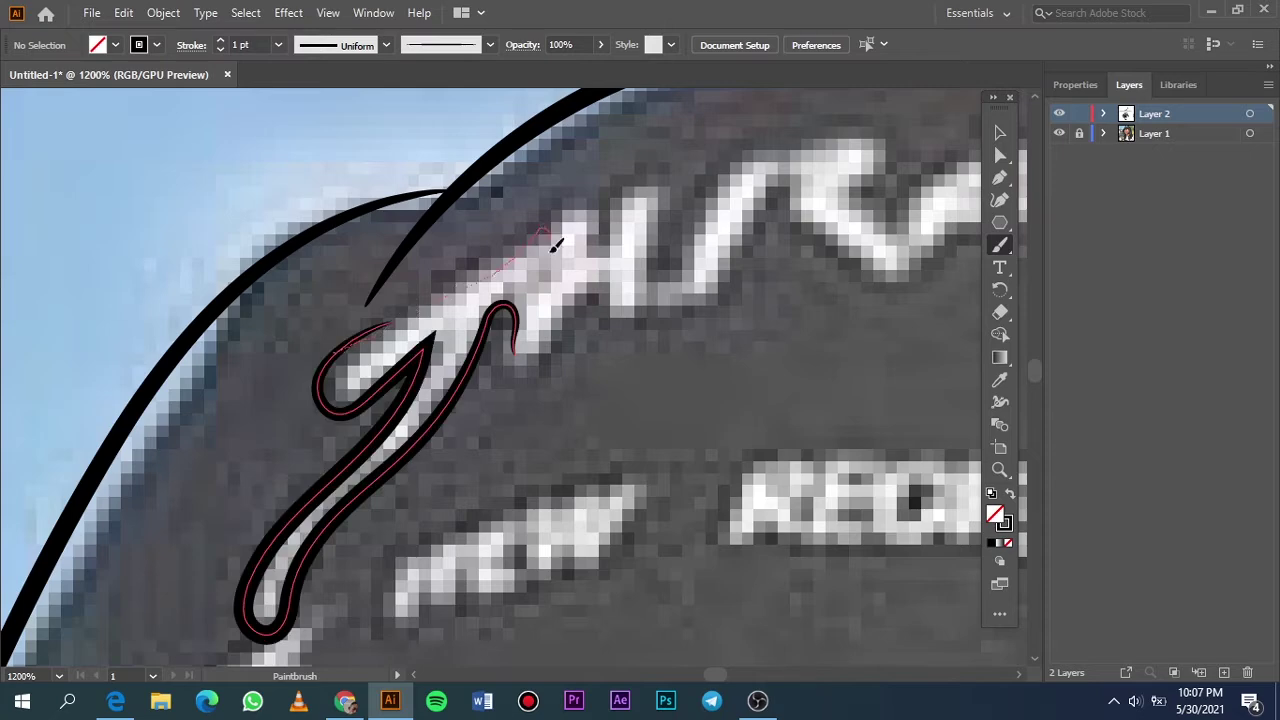
drag(552, 248, 553, 246)
mouse_move(646, 298)
mouse_down()
mouse_move(536, 300)
mouse_move(590, 338)
mouse_move(580, 357)
mouse_up()
scroll(520, 320, down, 3)
scroll(490, 335, up, 1)
scroll(467, 349, up, 1)
drag(693, 325, 718, 338)
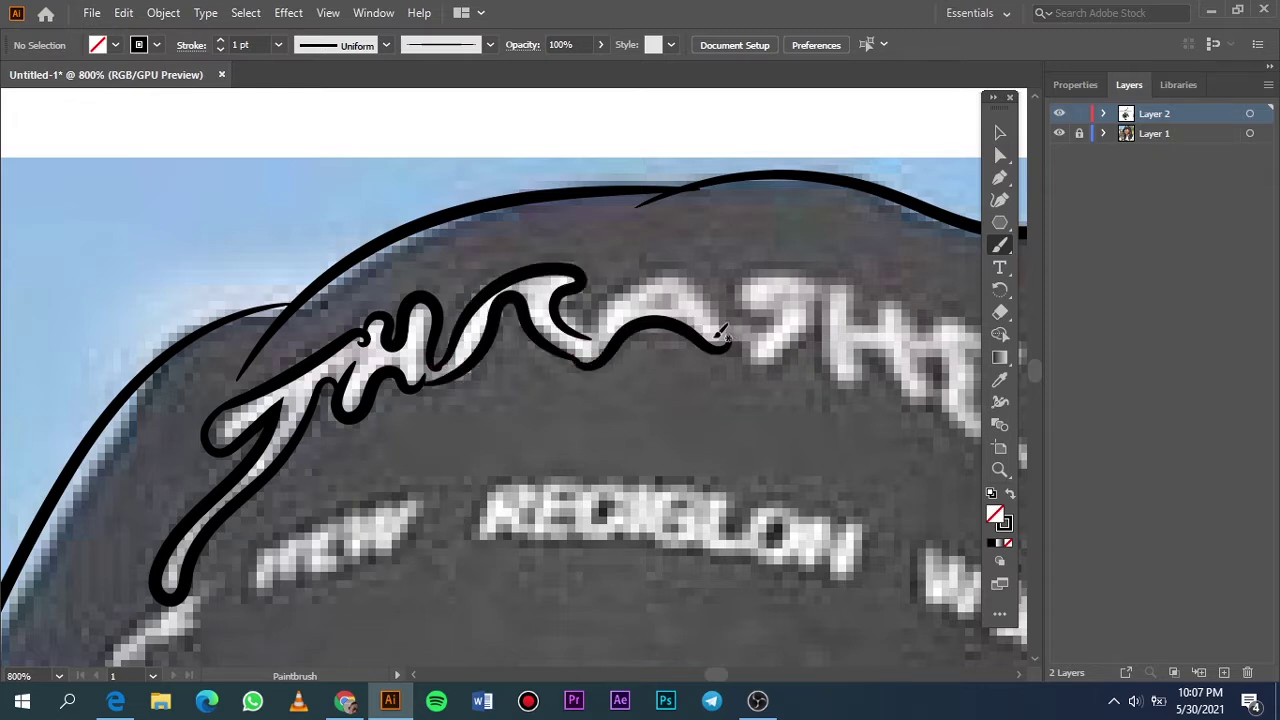
drag(617, 292, 714, 318)
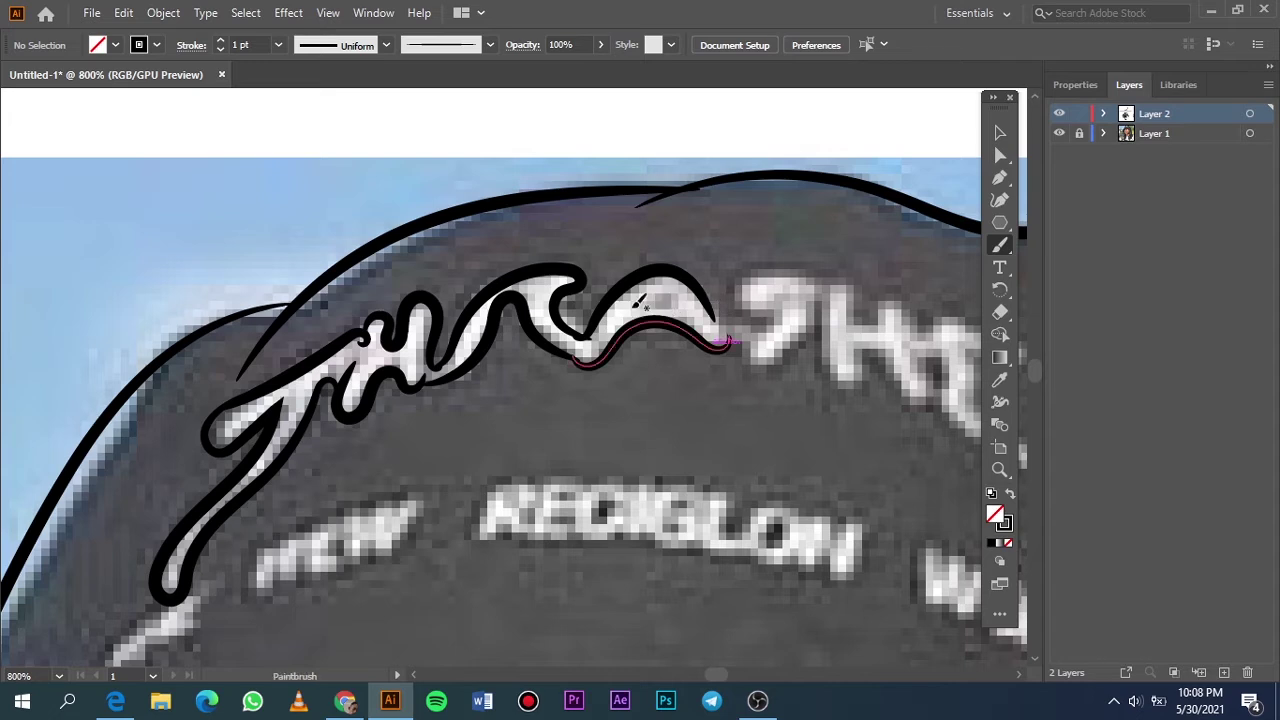
mouse_move(575, 360)
mouse_down()
mouse_move(738, 350)
mouse_move(812, 298)
mouse_move(739, 293)
mouse_up()
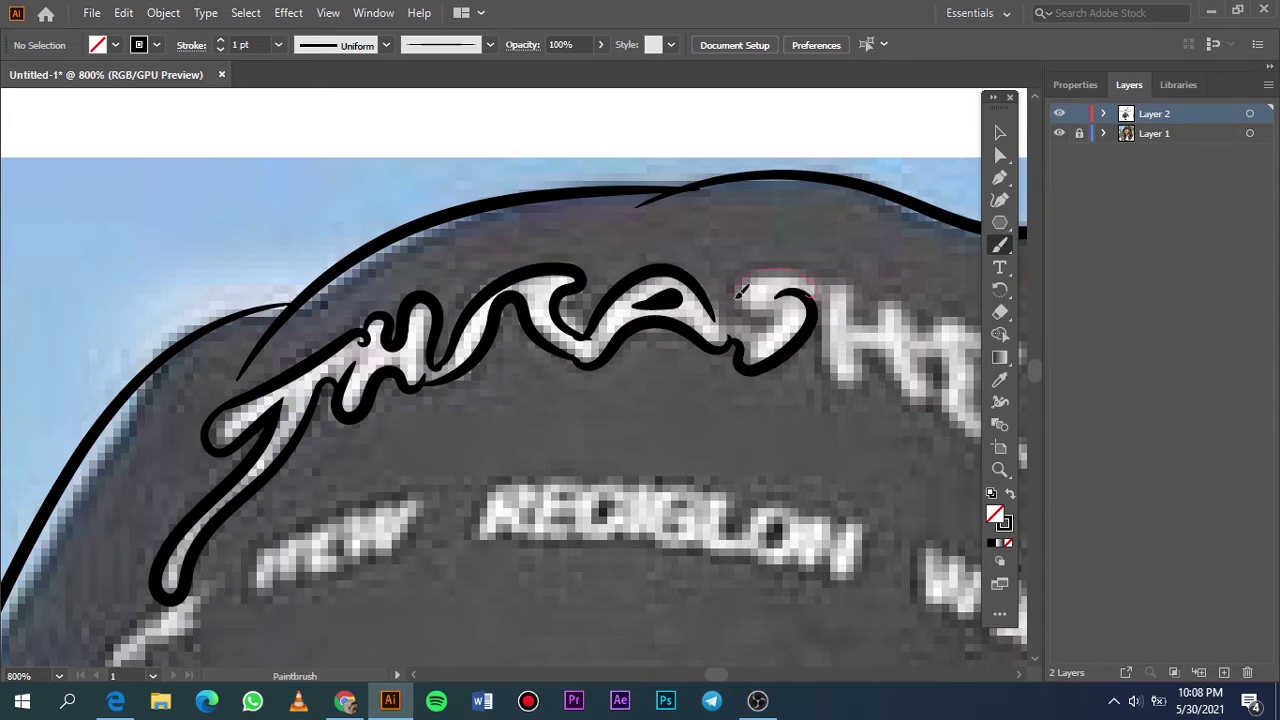
Outline the remaining letters, including the E and the final R with its diagonal leg.
scroll(550, 320, right, 2)
scroll(397, 345, right, 3)
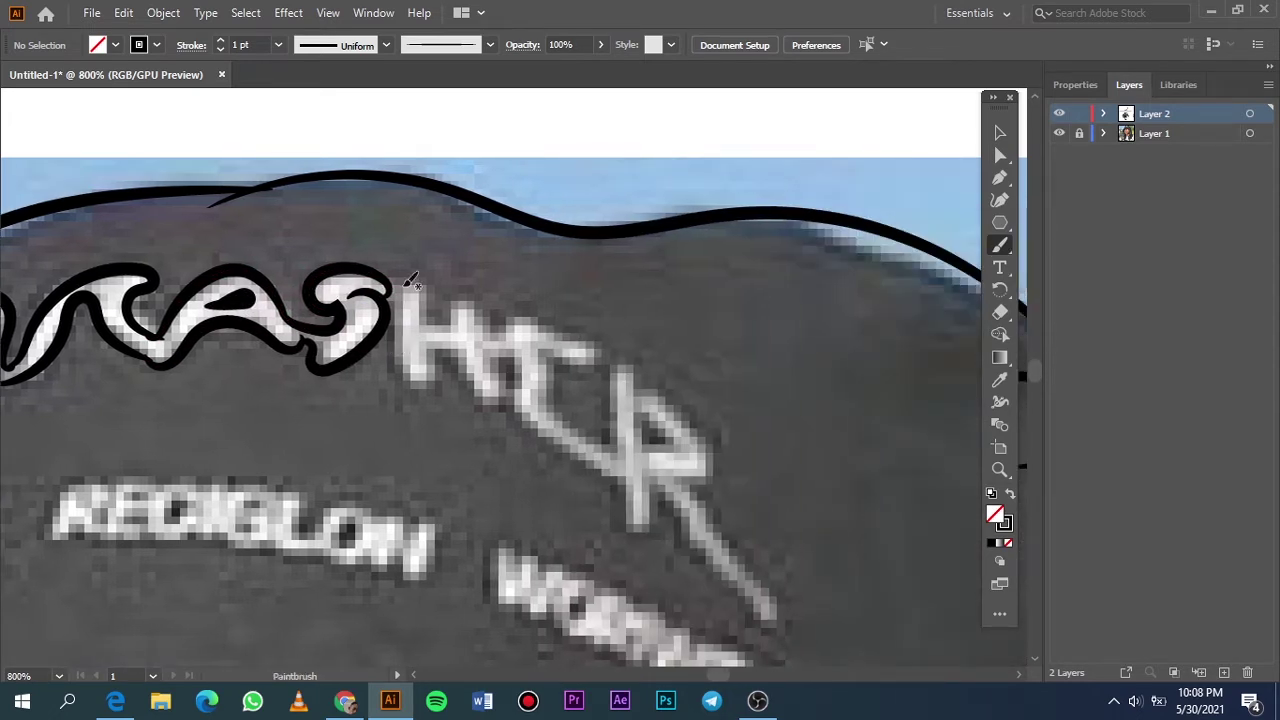
drag(401, 289, 437, 363)
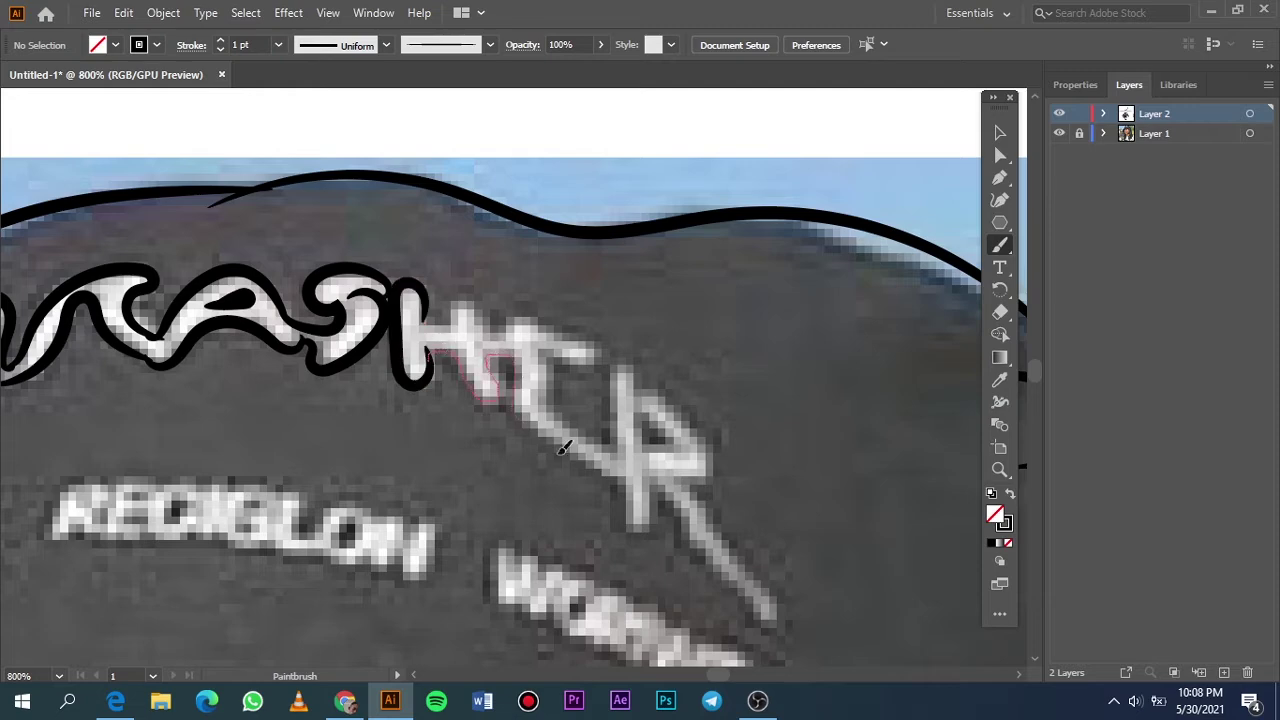
mouse_move(563, 449)
mouse_down()
mouse_move(622, 490)
mouse_move(436, 352)
mouse_up()
scroll(409, 372, up, 4)
drag(344, 413, 346, 412)
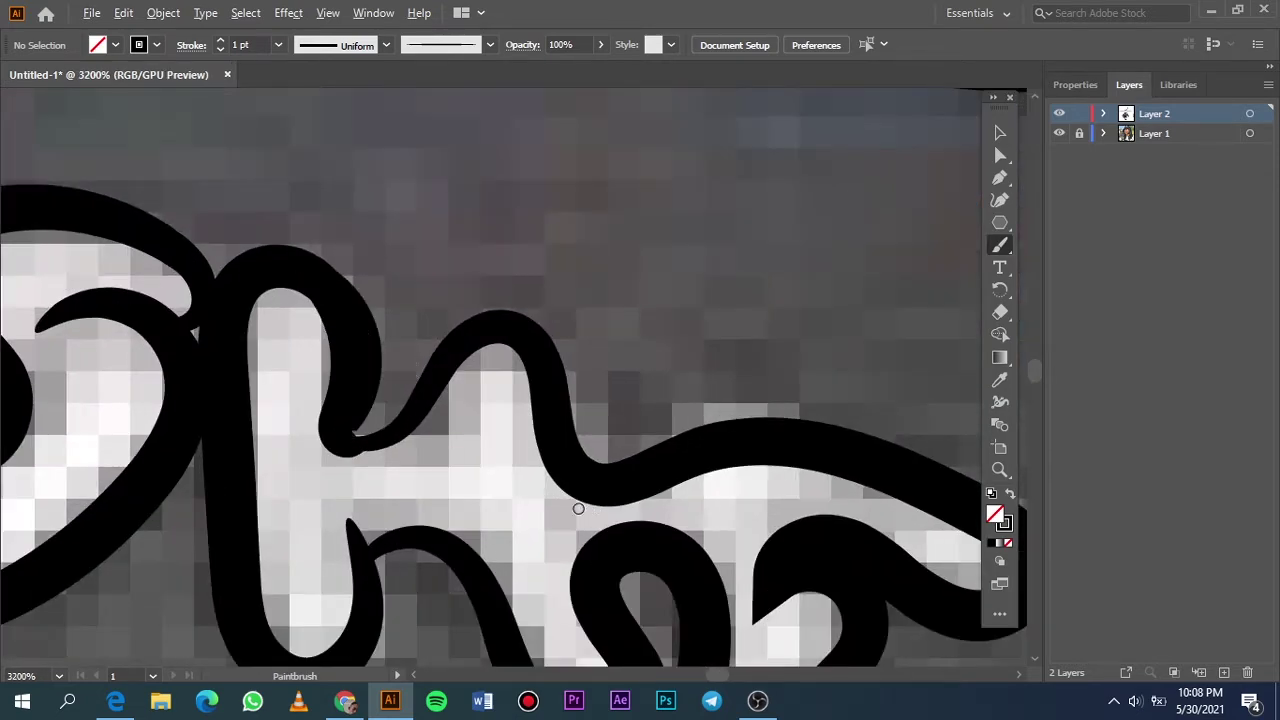
scroll(571, 508, down, 2)
scroll(550, 513, down, 1)
mouse_move(683, 473)
mouse_down()
mouse_move(677, 551)
mouse_move(572, 412)
mouse_up()
drag(622, 548, 510, 410)
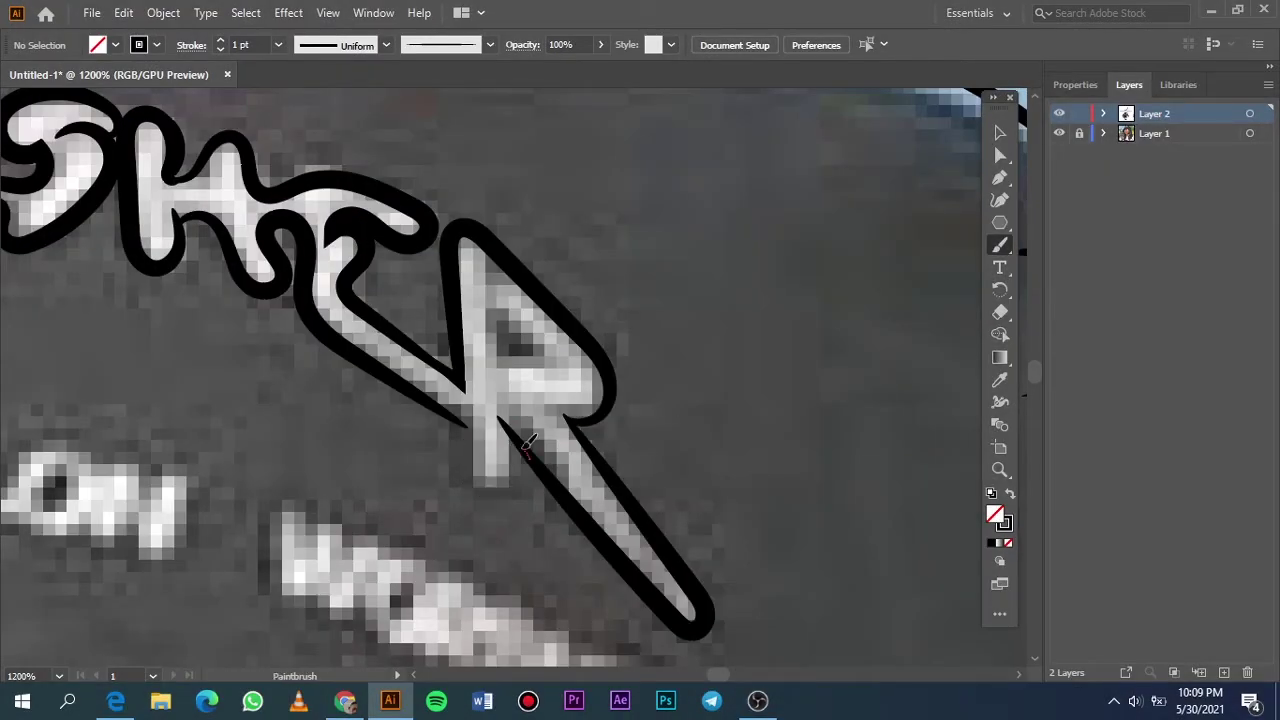
Finish the R's outline and check the linework with the reference photo hidden.
drag(385, 365, 507, 484)
drag(497, 318, 510, 355)
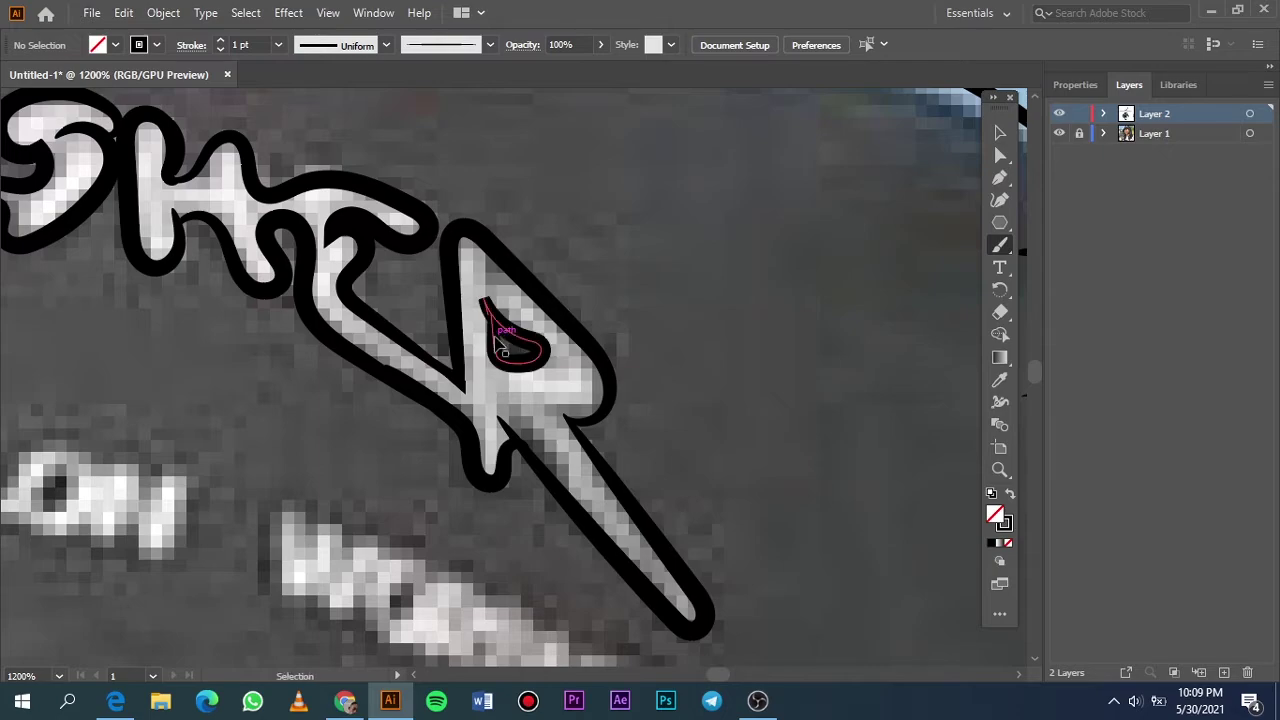
key(ctrl+0)
click(1060, 136)
Outline the letters of the right-hand small word beneath THRASHER.
scroll(545, 248, up, 5)
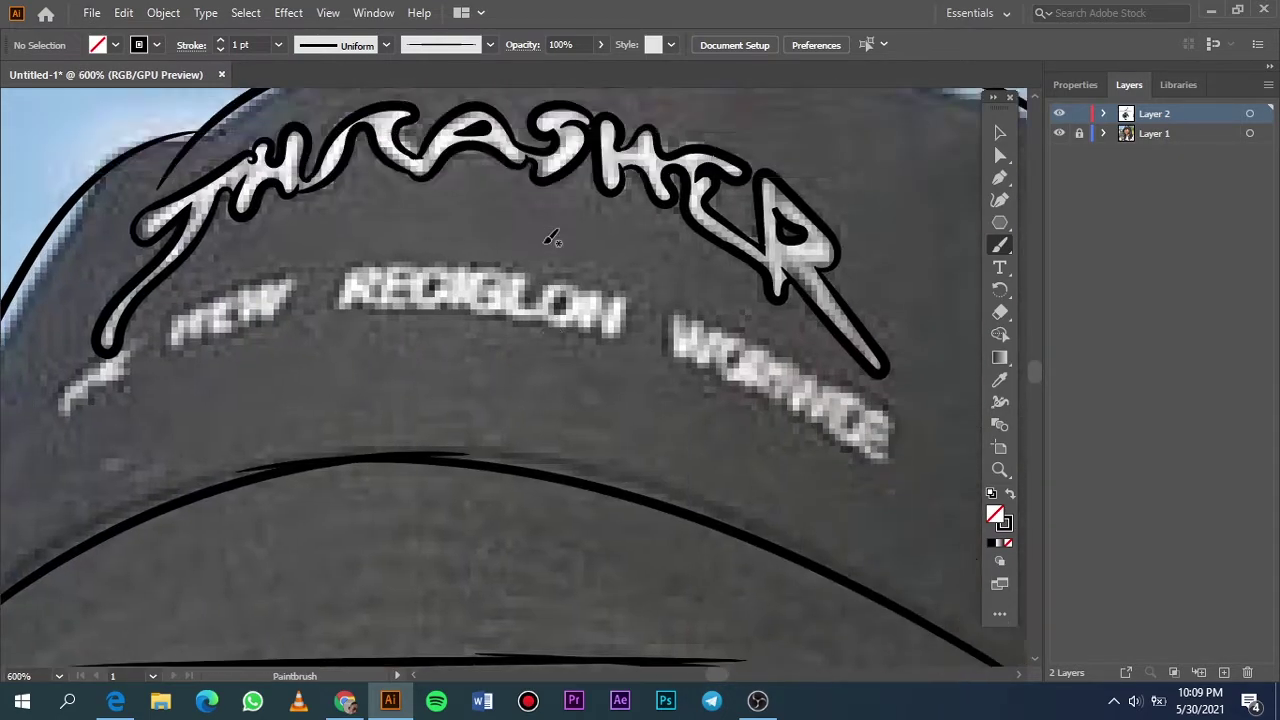
scroll(551, 240, down, 5)
scroll(577, 245, up, 5)
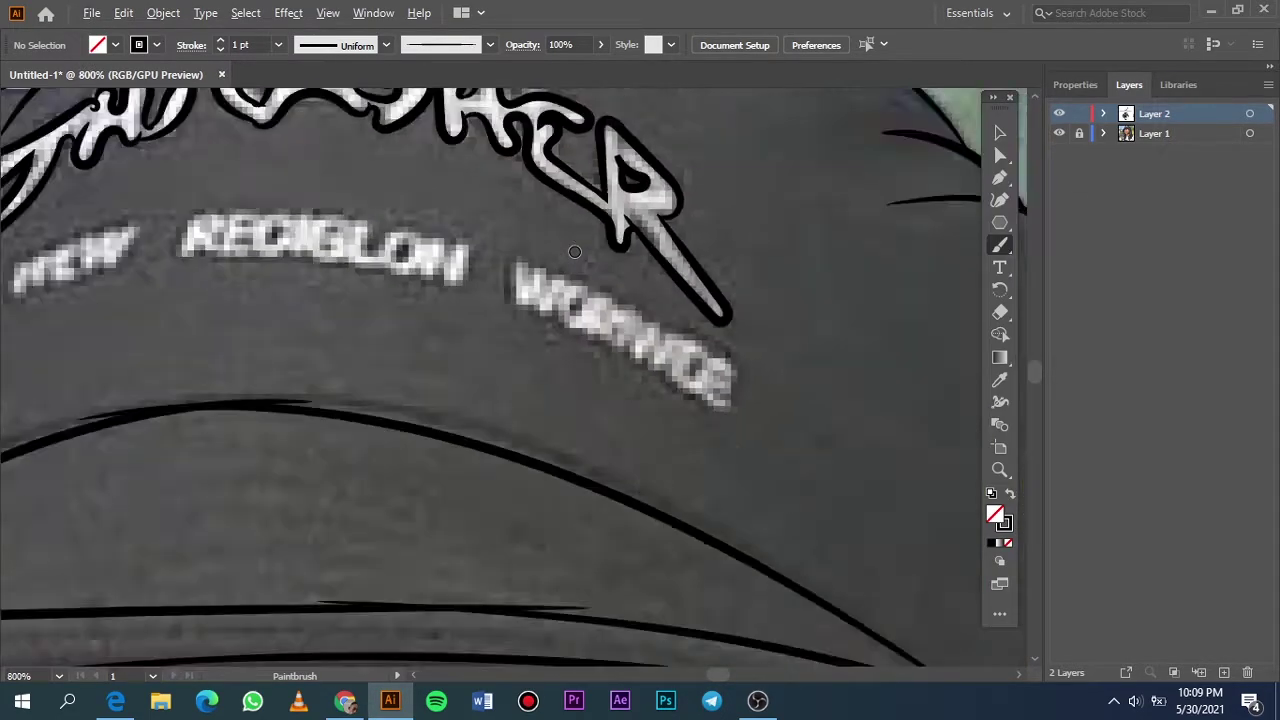
scroll(570, 300, down, 5)
scroll(565, 328, up, 1)
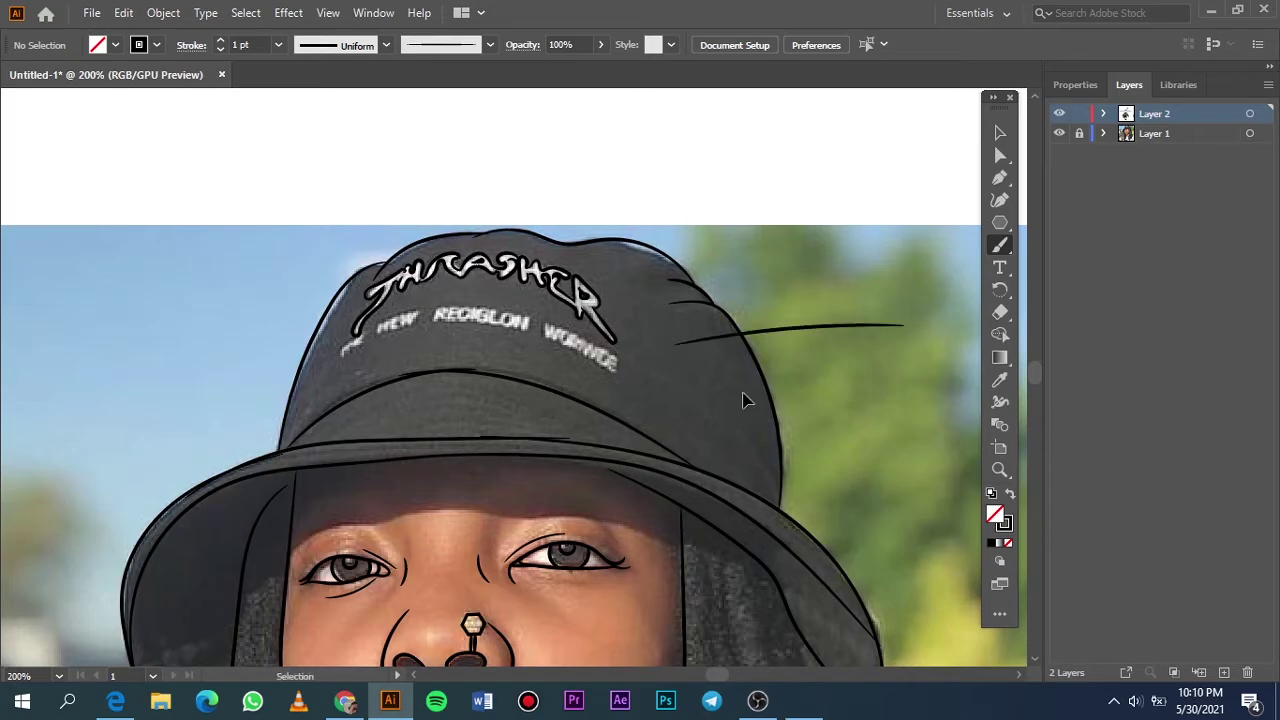
scroll(545, 305, up, 3)
drag(553, 400, 596, 392)
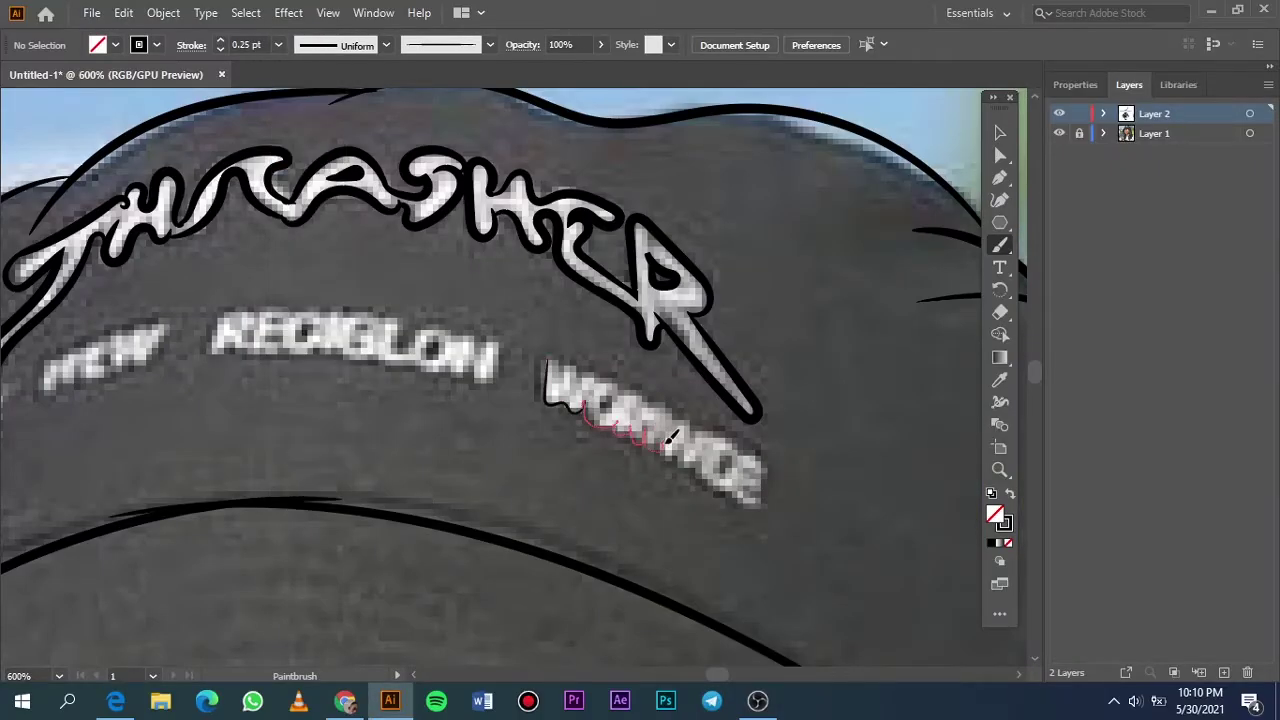
drag(706, 468, 738, 484)
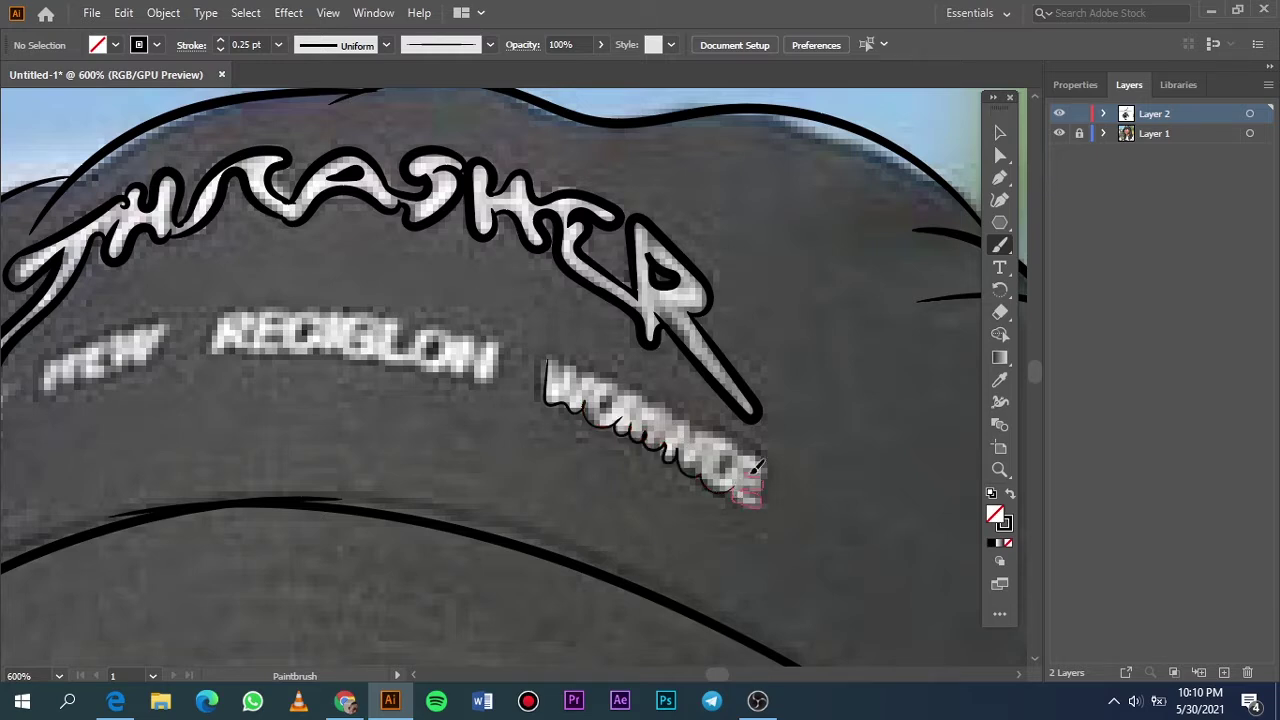
drag(676, 425, 678, 428)
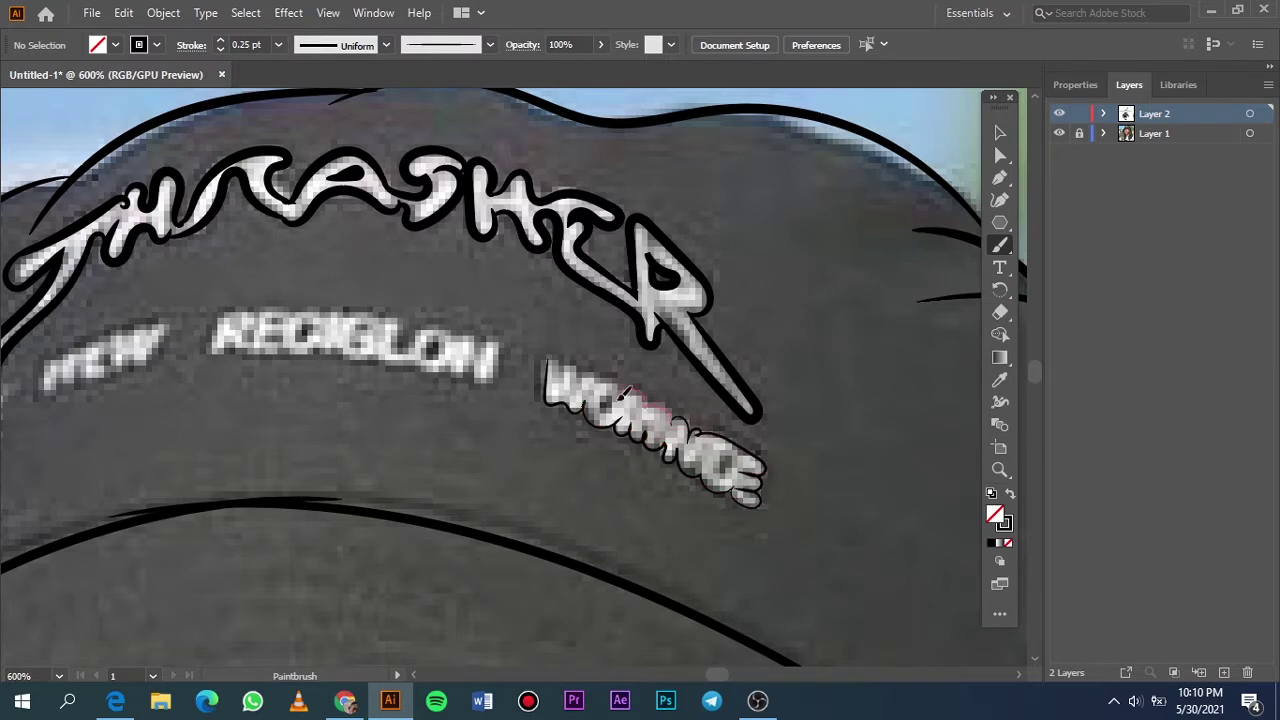
mouse_move(622, 394)
mouse_down()
mouse_move(604, 372)
mouse_move(551, 380)
mouse_up()
drag(612, 396, 610, 398)
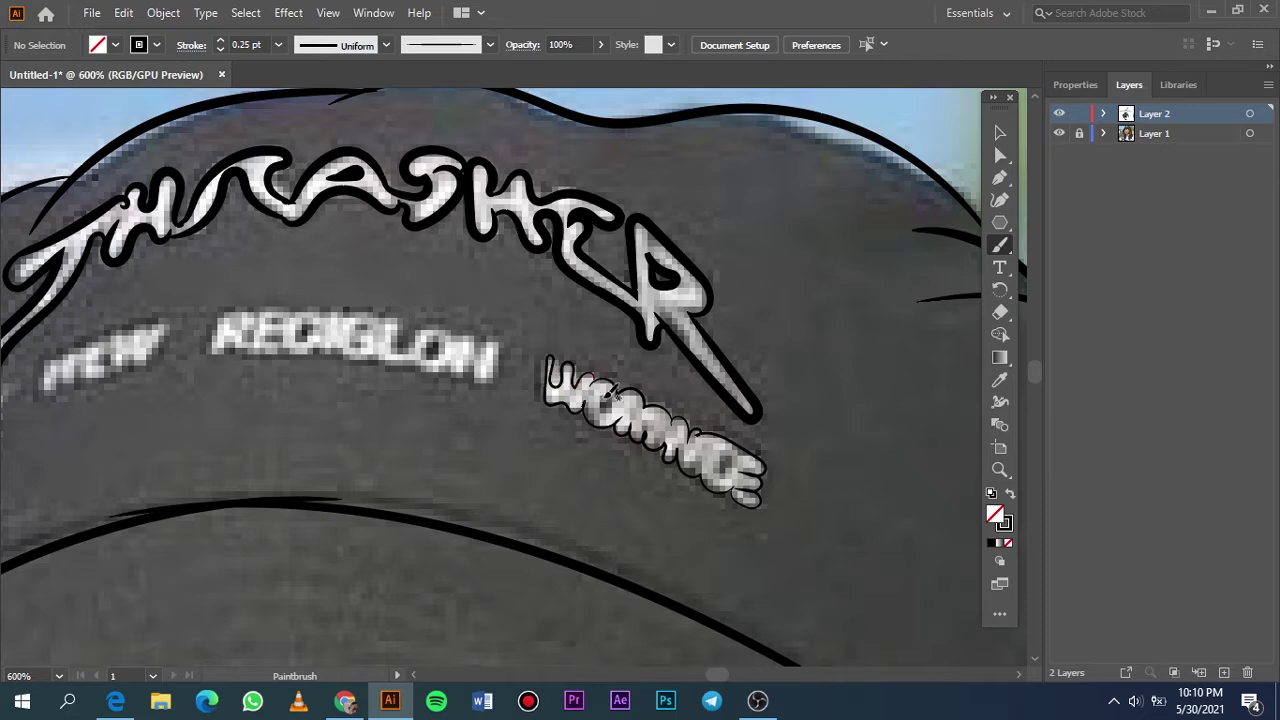
Draw a small circle inside one letter of the right-hand word.
scroll(632, 403, up, 6)
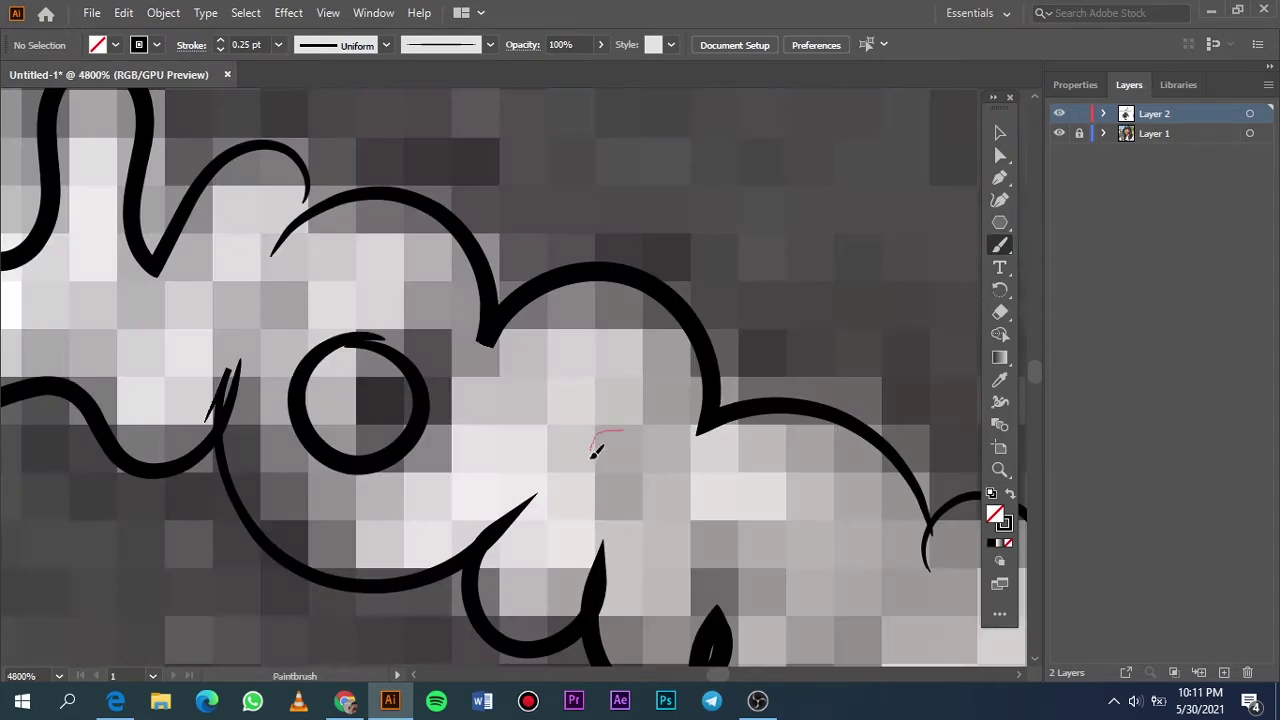
drag(650, 437, 603, 436)
scroll(603, 436, down, 3)
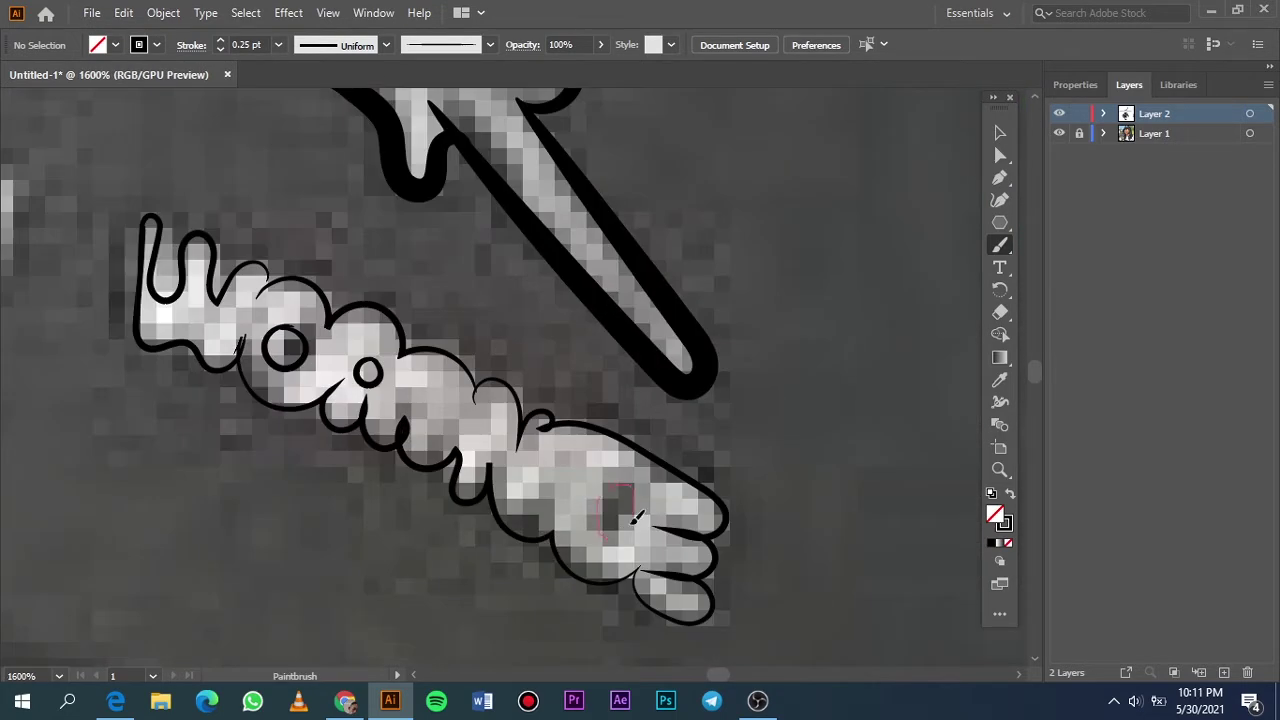
scroll(633, 518, down, 10)
key(v)
scroll(248, 403, up, 8)
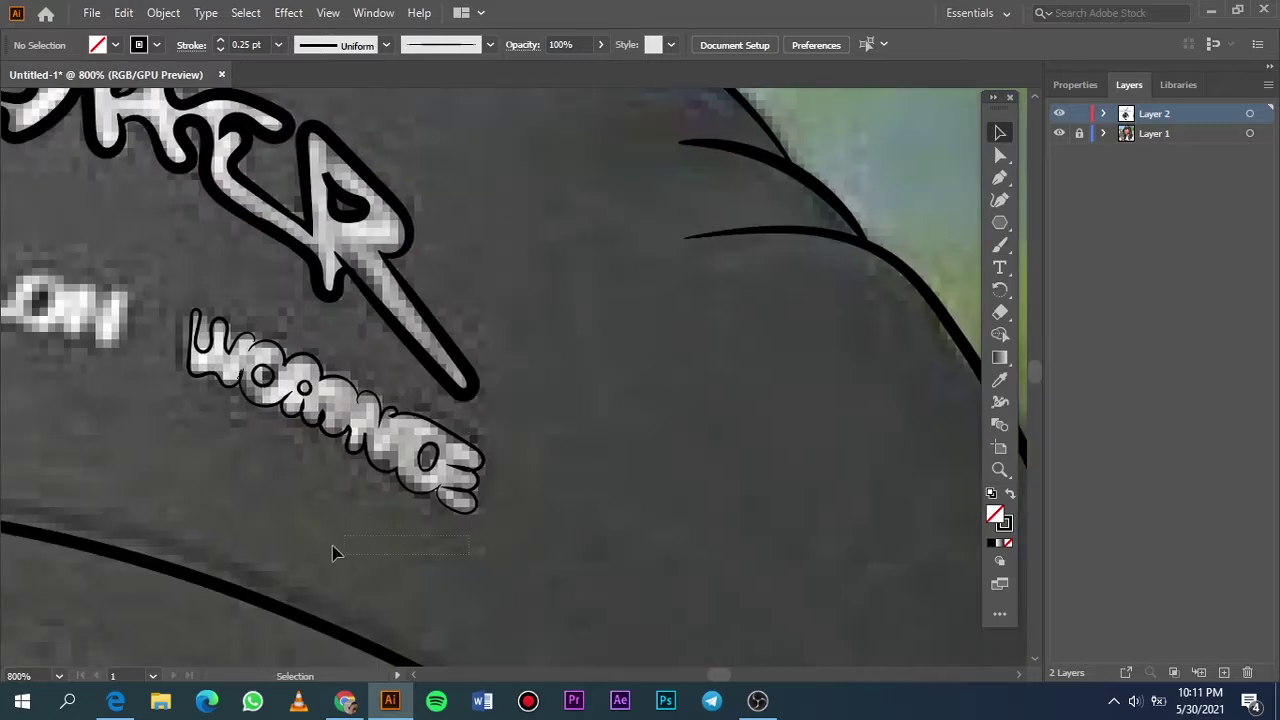
scroll(306, 394, up, 5)
key(b)
scroll(568, 237, down, 5)
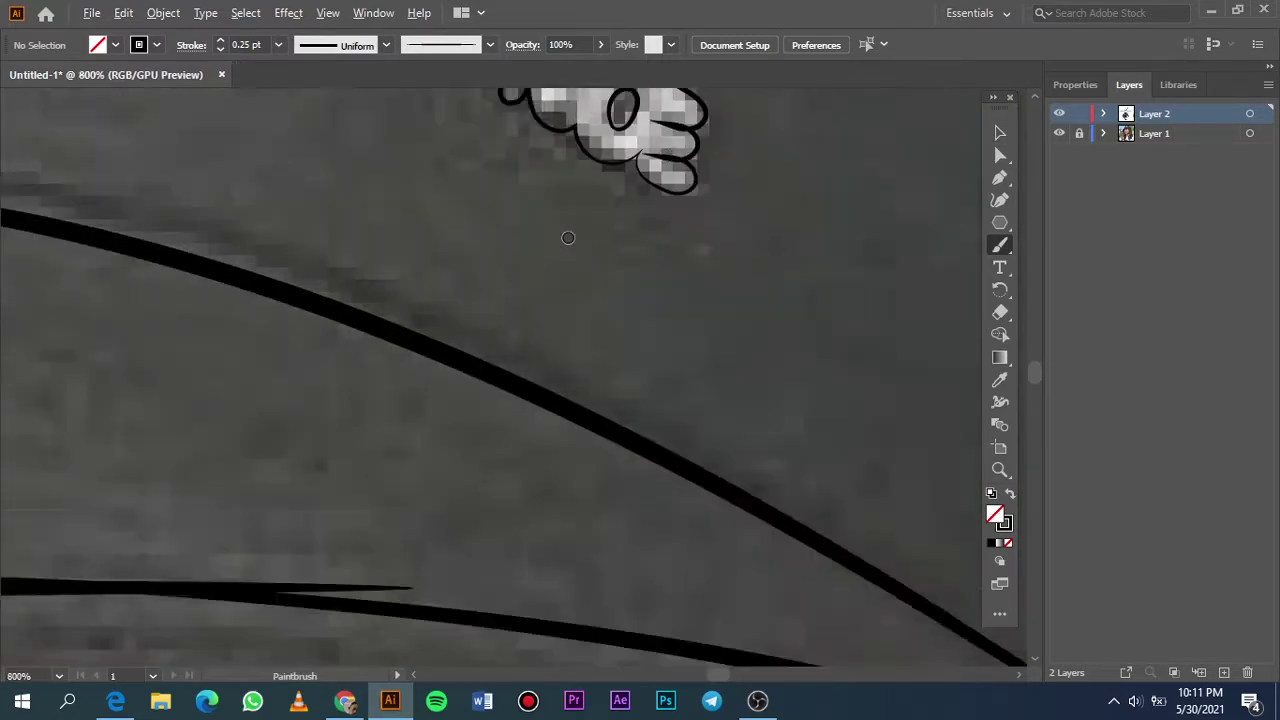
scroll(568, 237, up, 3)
scroll(400, 300, down, 2)
Select and inspect the right-hand word's outline, then fit the artboard in view.
key(v)
click(543, 543)
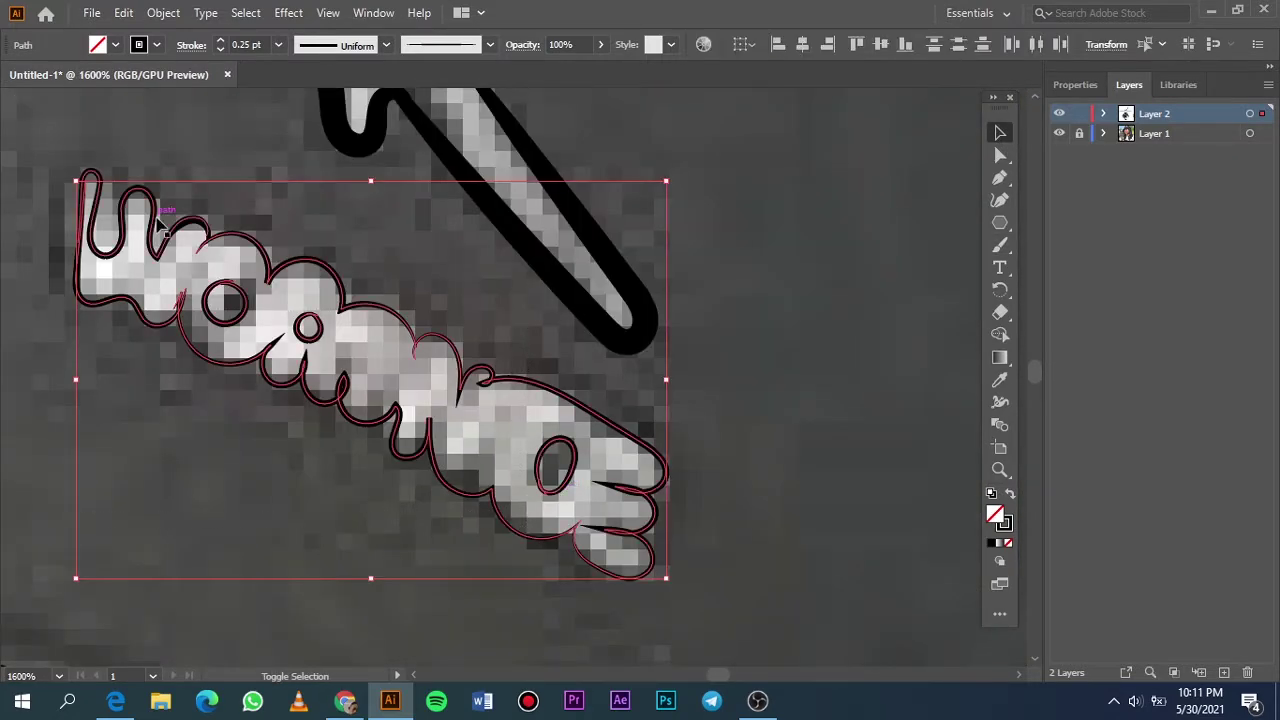
click(330, 175)
key(ctrl+0)
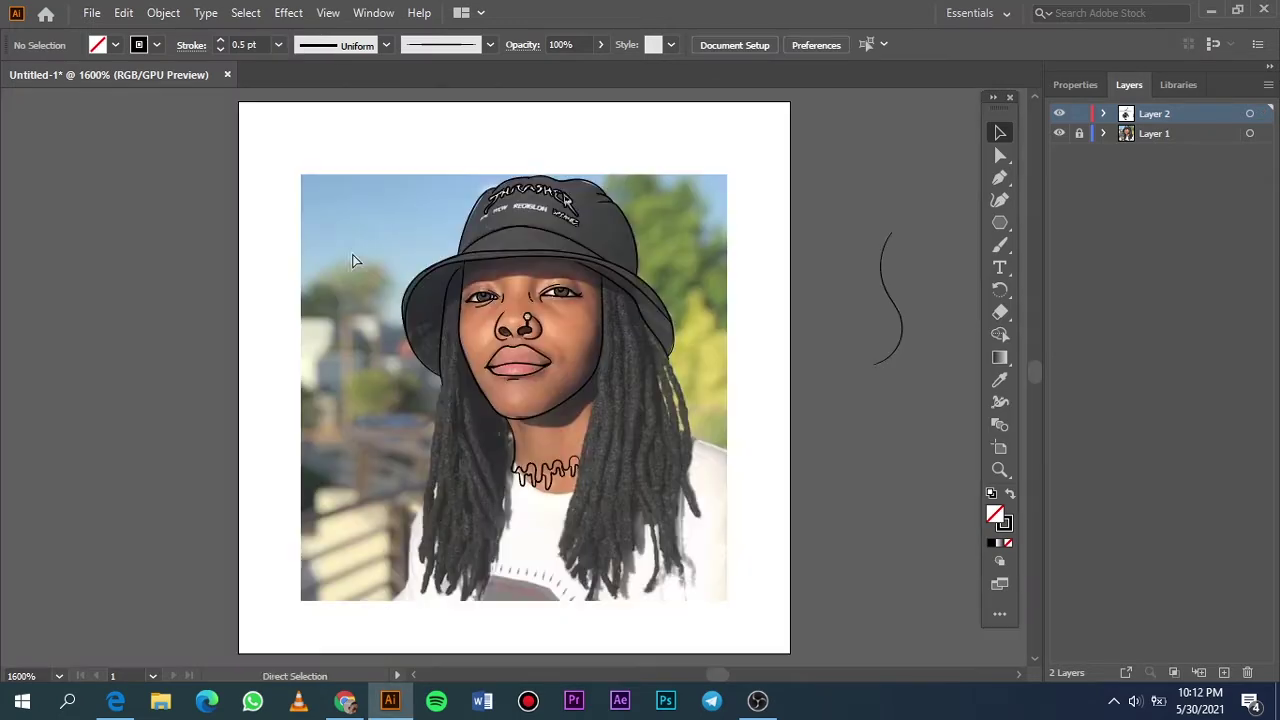
scroll(463, 390, up, 5)
scroll(463, 390, down, 2)
scroll(463, 390, up, 2)
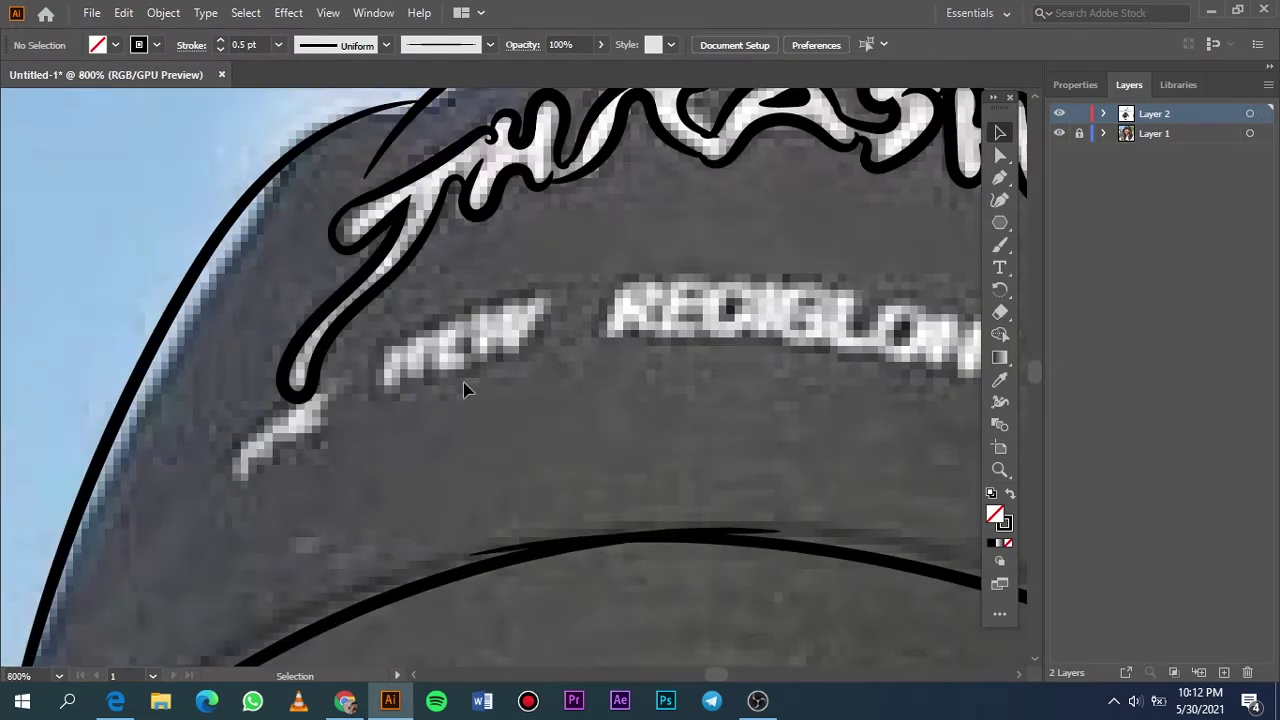
key(b)
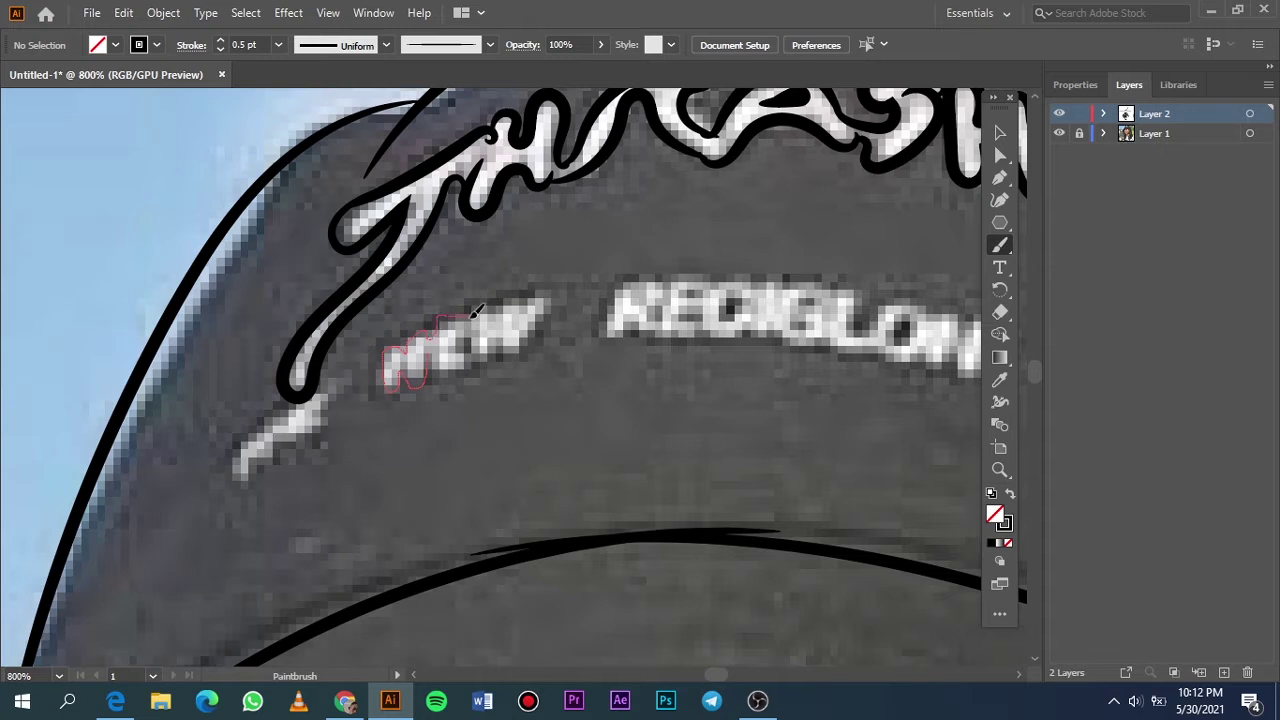
Outline the small word on the hat's left and the letters of the middle word.
drag(450, 369, 459, 339)
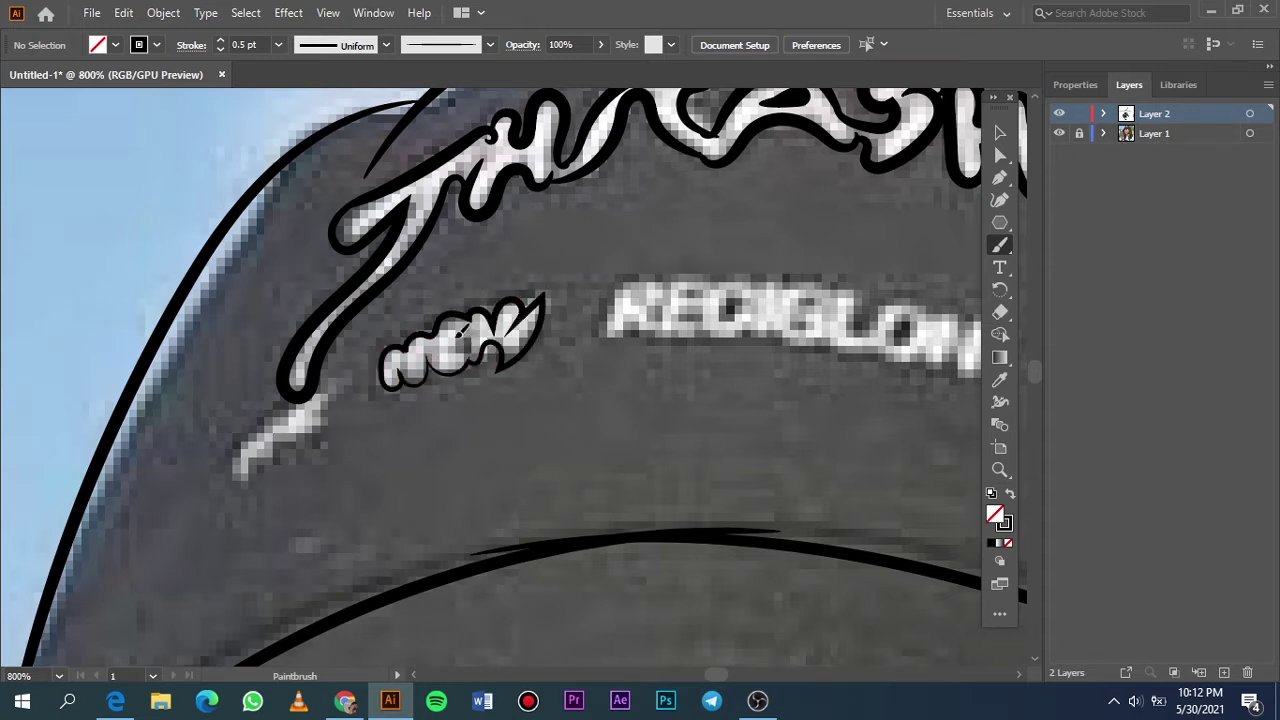
scroll(640, 359, right, 3)
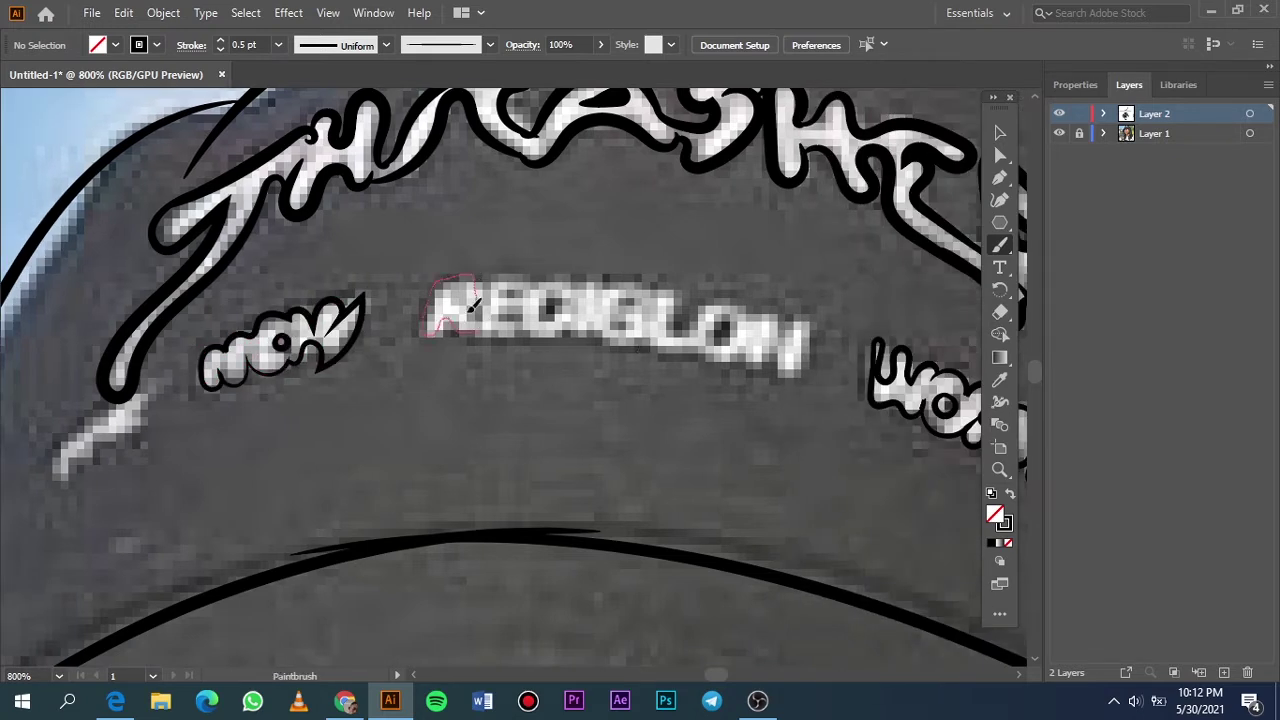
mouse_move(508, 314)
mouse_down()
mouse_move(576, 311)
mouse_move(598, 276)
mouse_up()
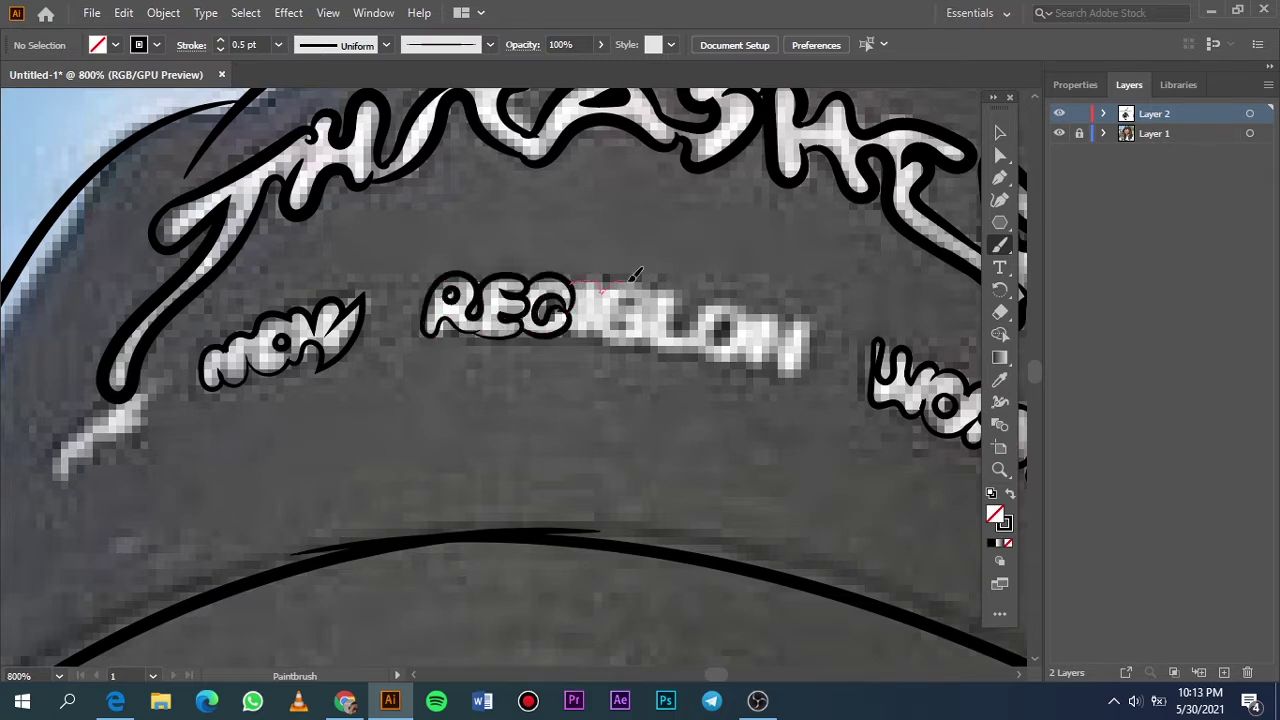
drag(630, 343, 652, 296)
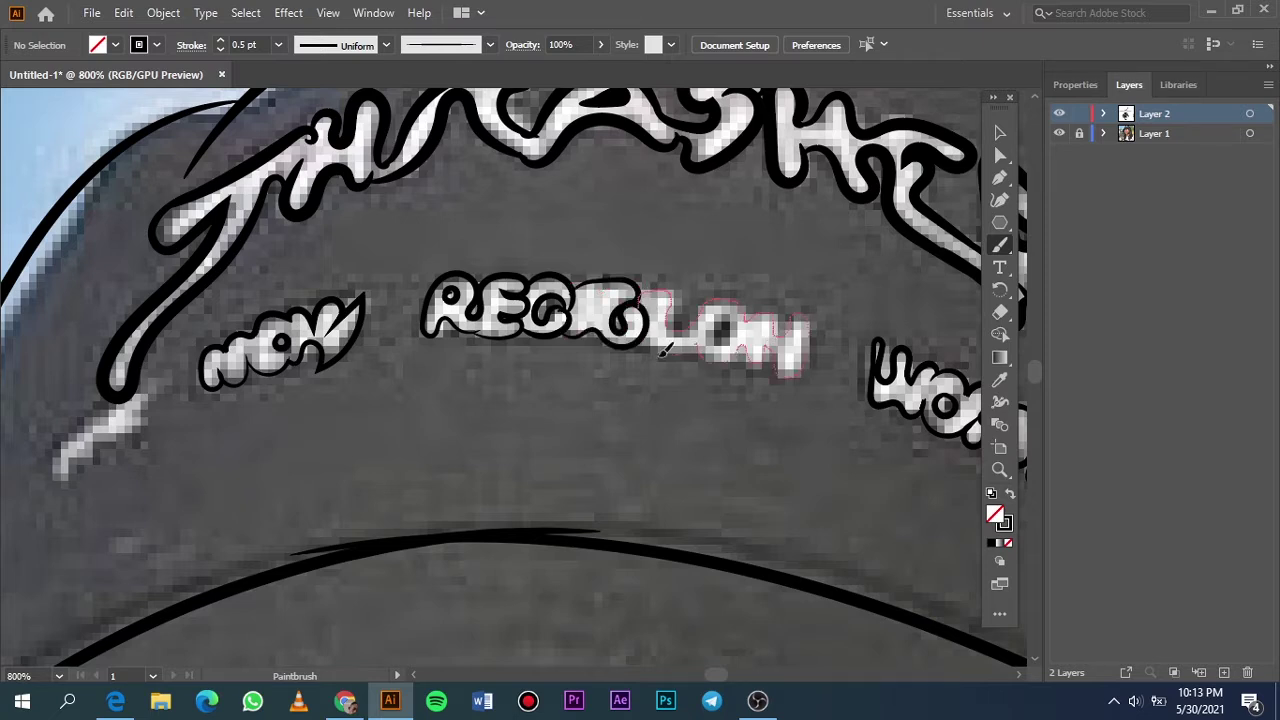
drag(662, 349, 655, 345)
Set the brush stroke weight to 1 pt after checking the artboard without the reference photo.
key(ctrl+0)
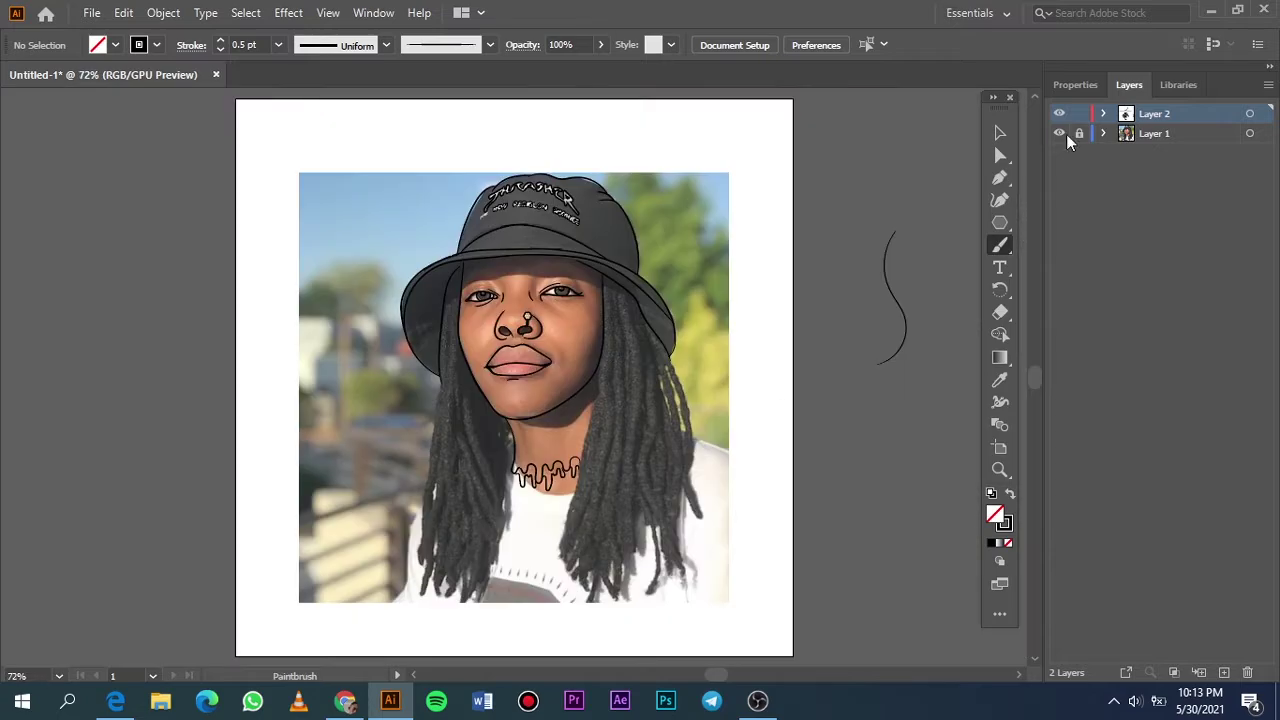
click(1059, 133)
click(278, 44)
click(300, 143)
scroll(472, 400, up, 3)
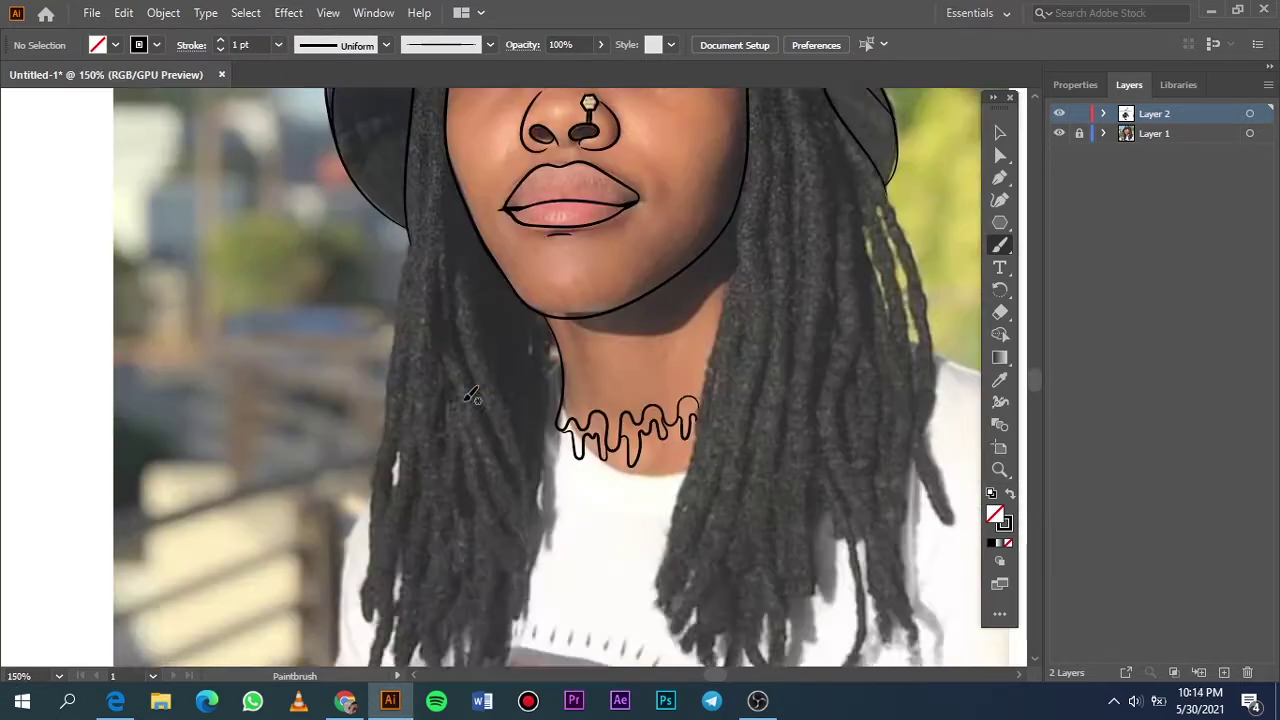
scroll(436, 304, up, 2)
scroll(436, 304, down, 3)
scroll(440, 345, down, 3)
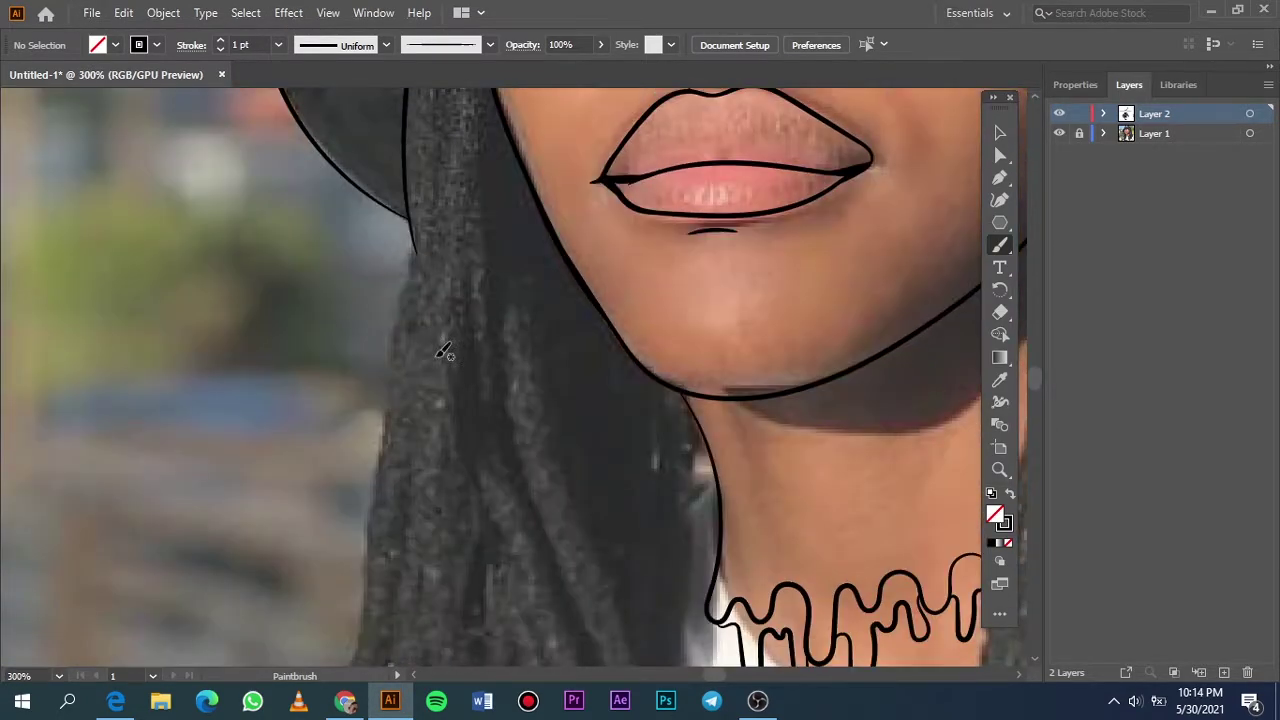
scroll(443, 355, down, 2)
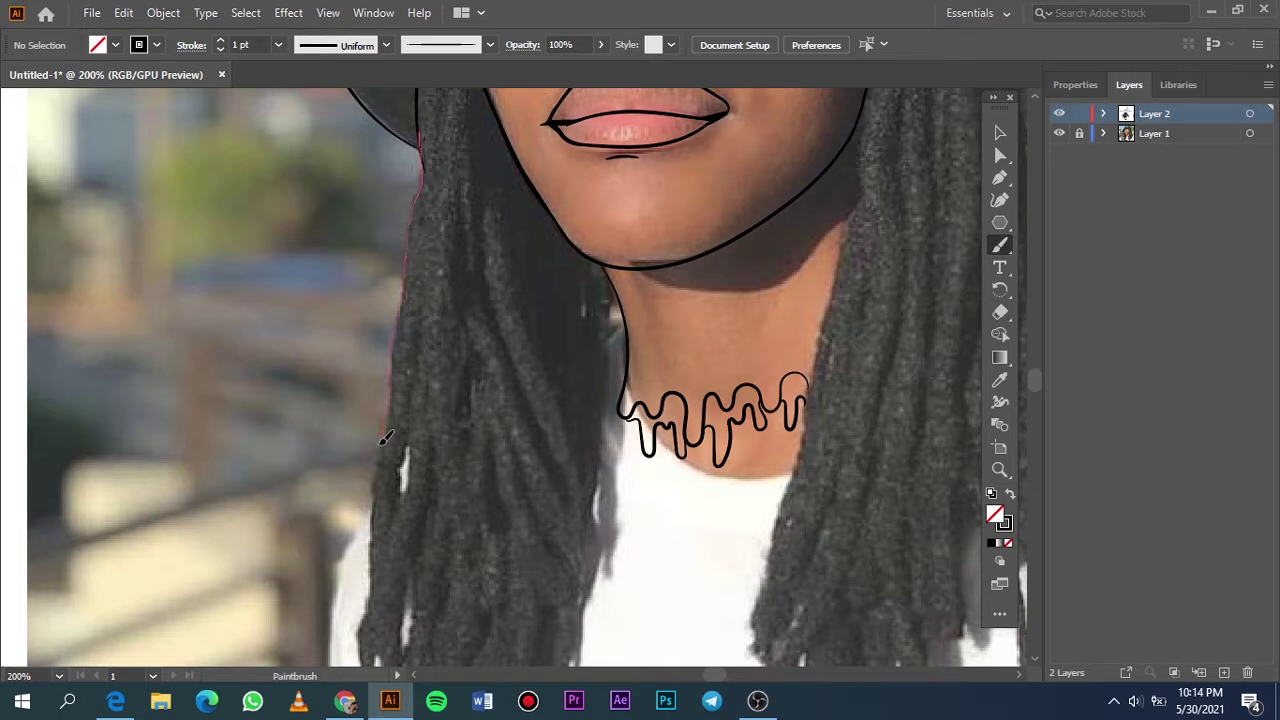
Trace the left edge of the locs with black brush lines, undoing a stray tip outline.
drag(372, 596, 374, 598)
drag(396, 393, 378, 505)
scroll(364, 621, down, 3)
drag(357, 455, 373, 485)
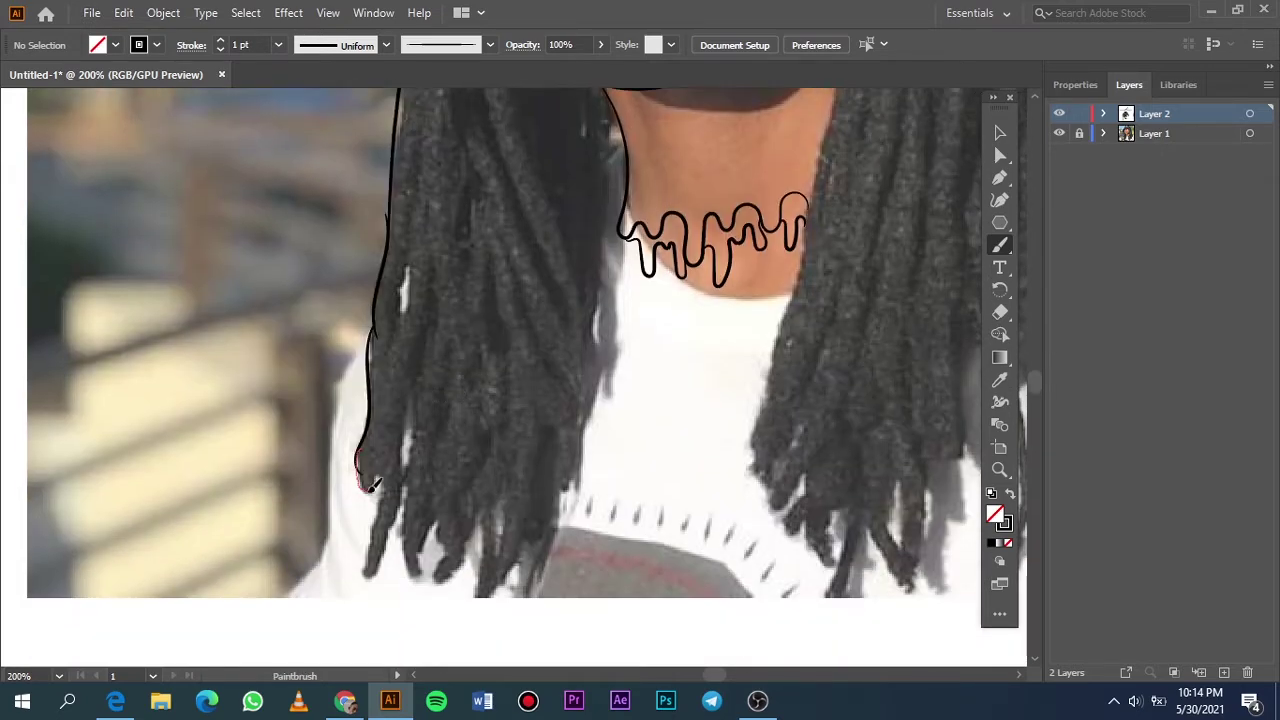
drag(381, 374, 410, 256)
scroll(381, 370, down, 3)
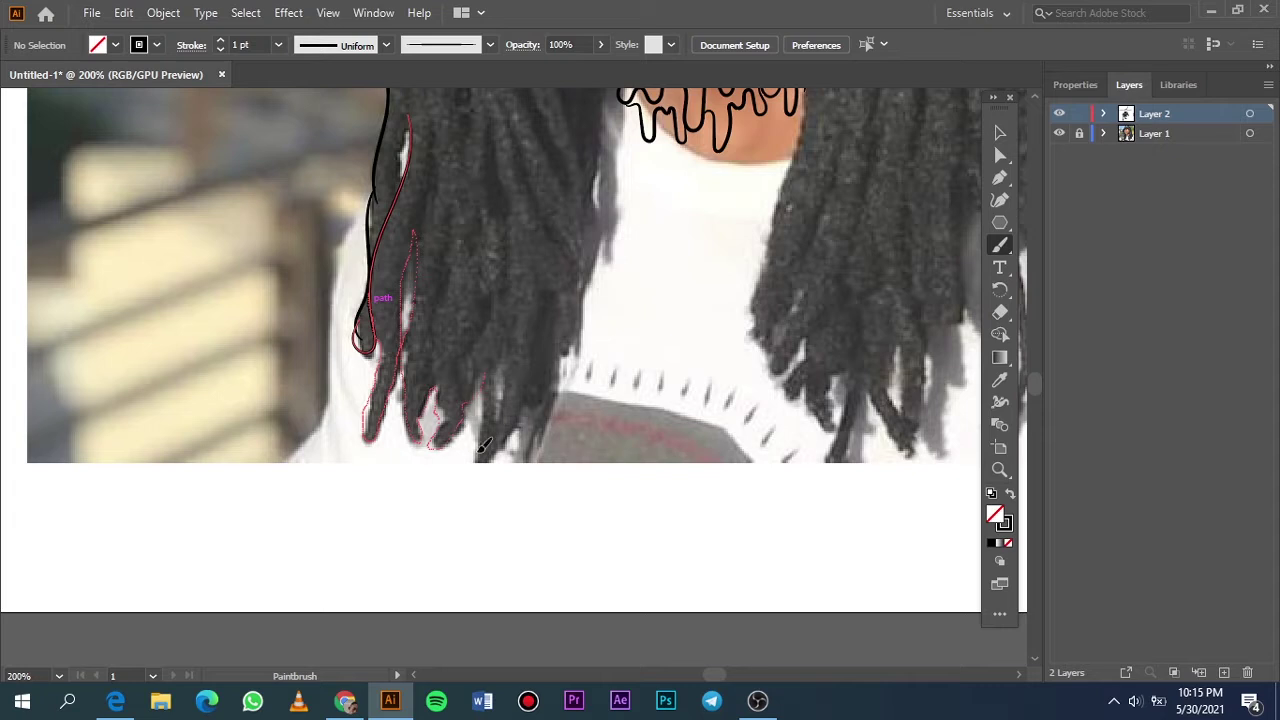
drag(583, 305, 585, 217)
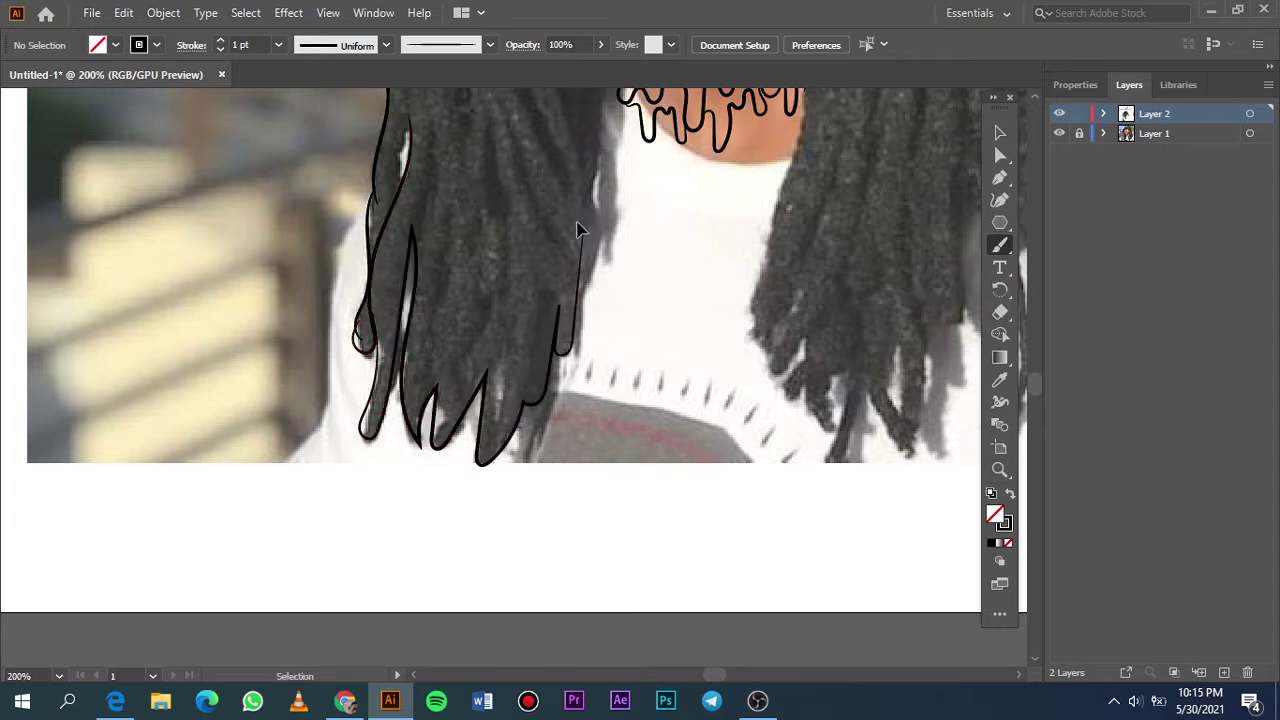
key(ctrl+z)
Retrace the outer edge of the left locs and outline their dangling tips.
drag(386, 364, 412, 268)
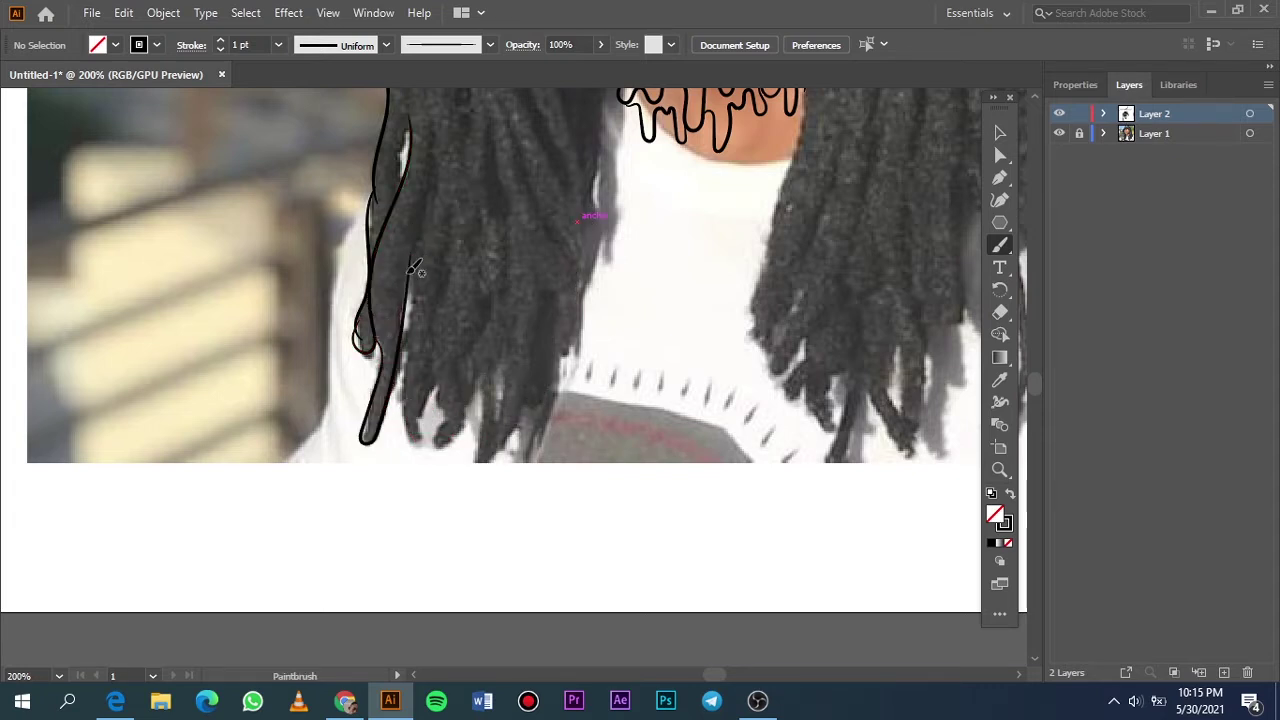
drag(407, 342, 411, 431)
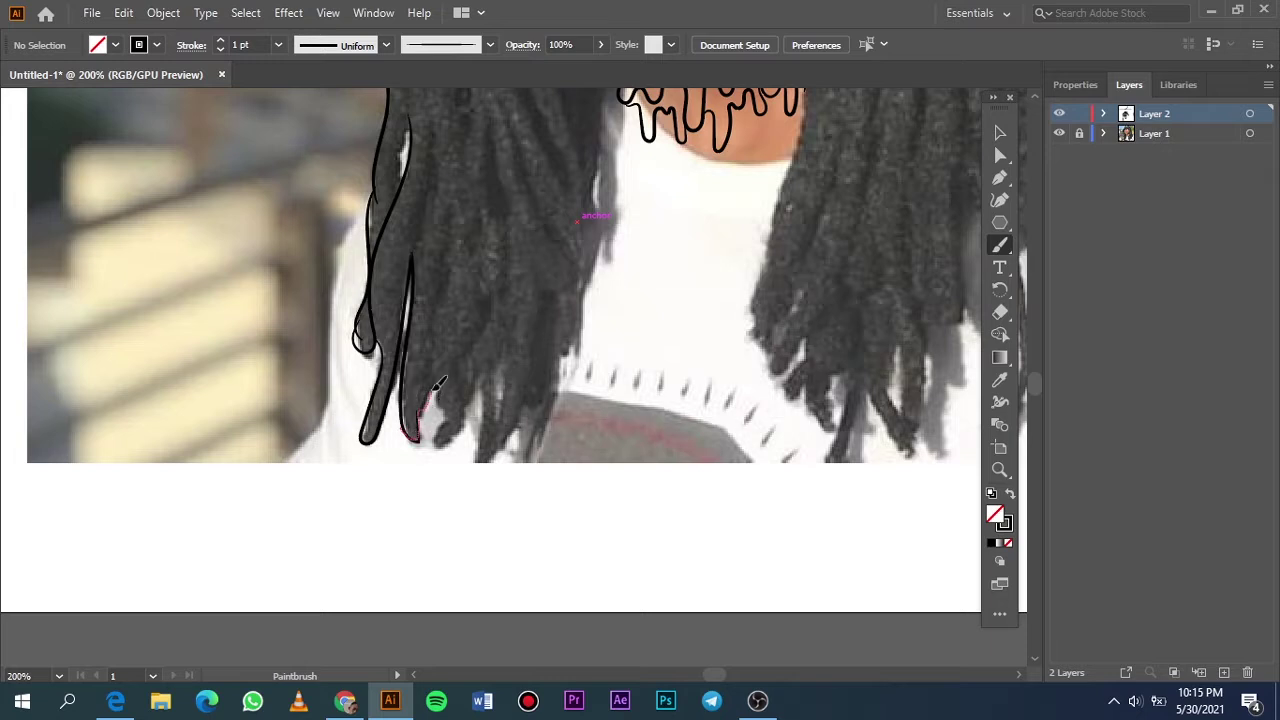
drag(436, 383, 490, 362)
drag(473, 477, 530, 432)
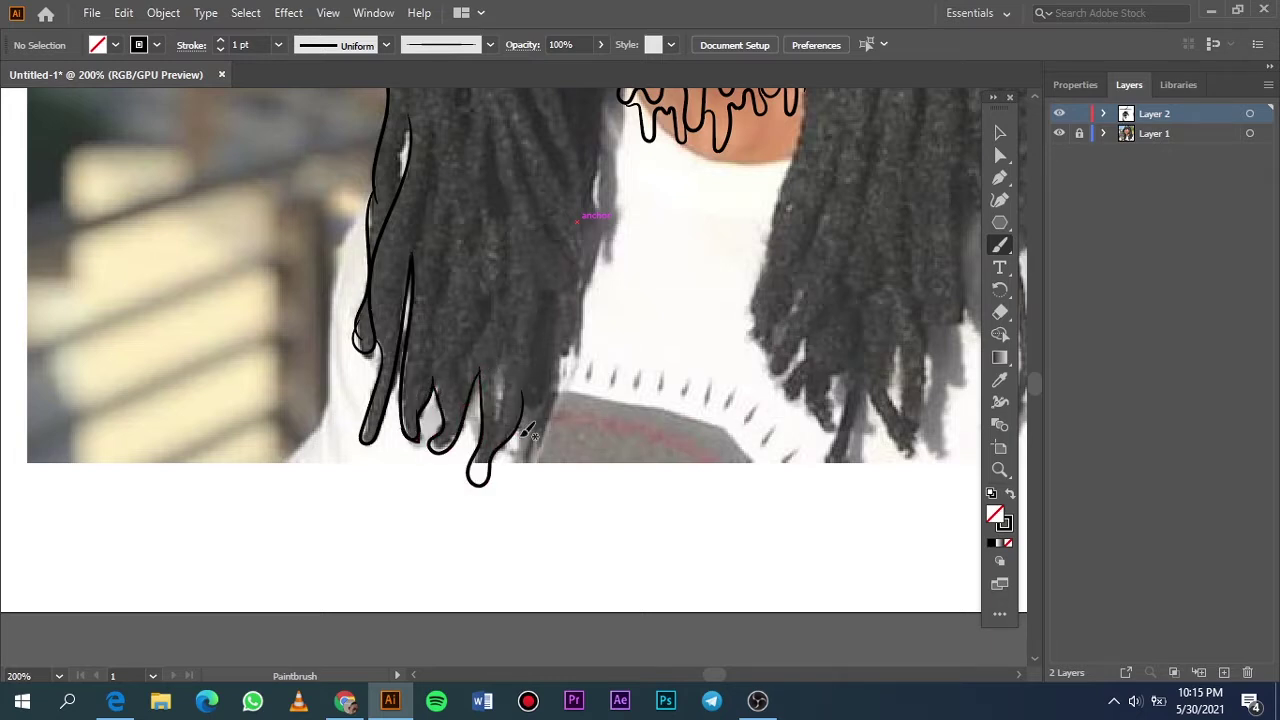
drag(586, 287, 599, 384)
scroll(597, 419, up, 4)
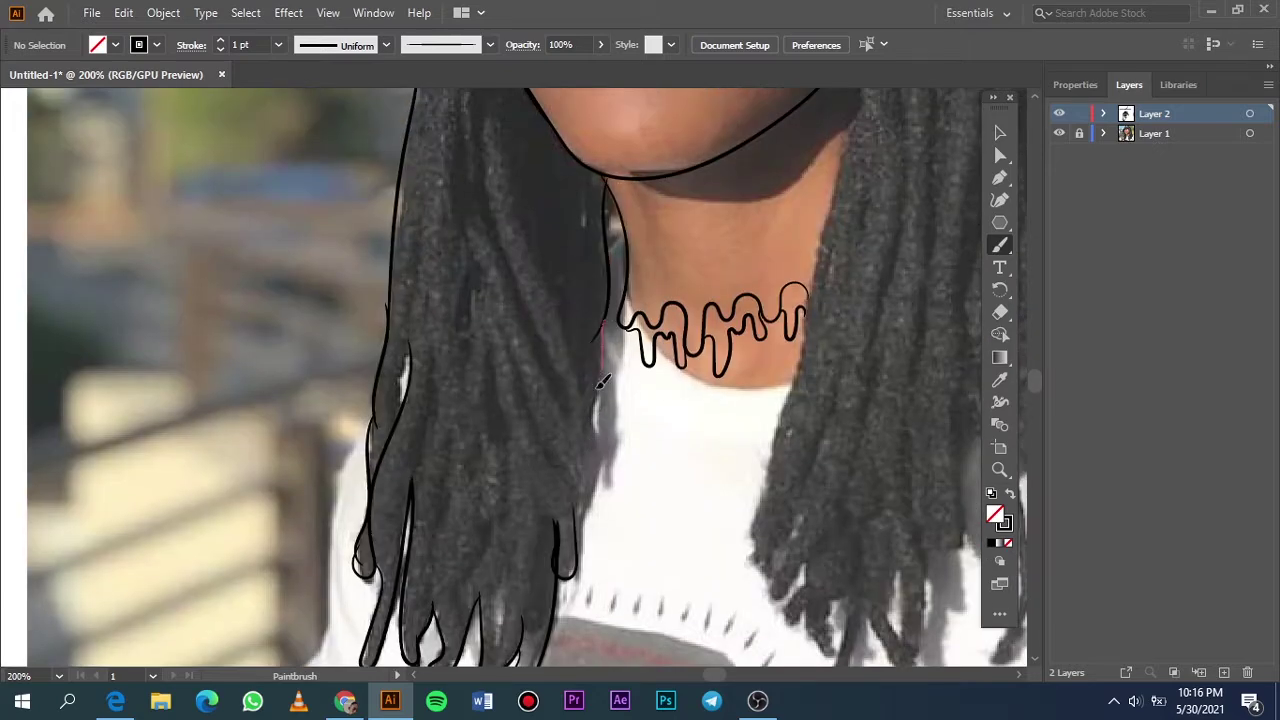
Draw the hair edge line from the chin down beside the neck, then check the artboard.
drag(578, 483, 582, 486)
drag(604, 482, 587, 505)
drag(605, 182, 583, 562)
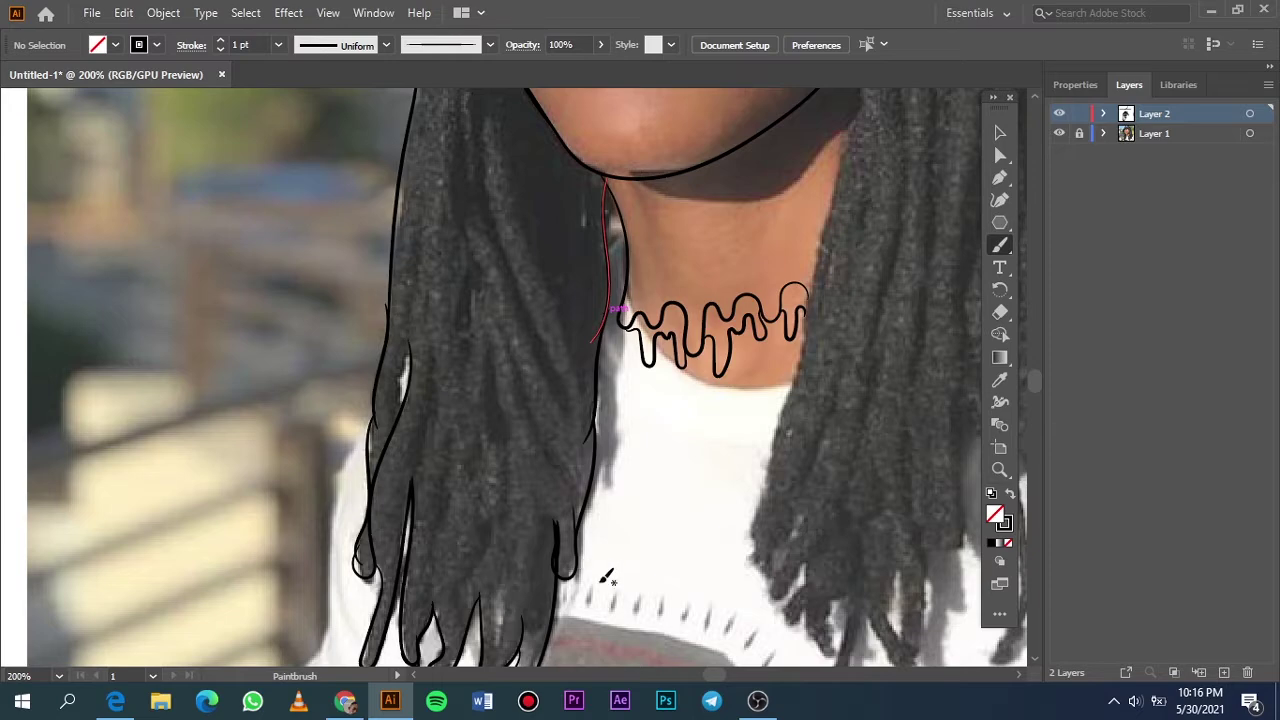
key(ctrl+0)
key(ctrl+y)
key(ctrl+y)
key(ctrl+plus)
key(ctrl+plus)
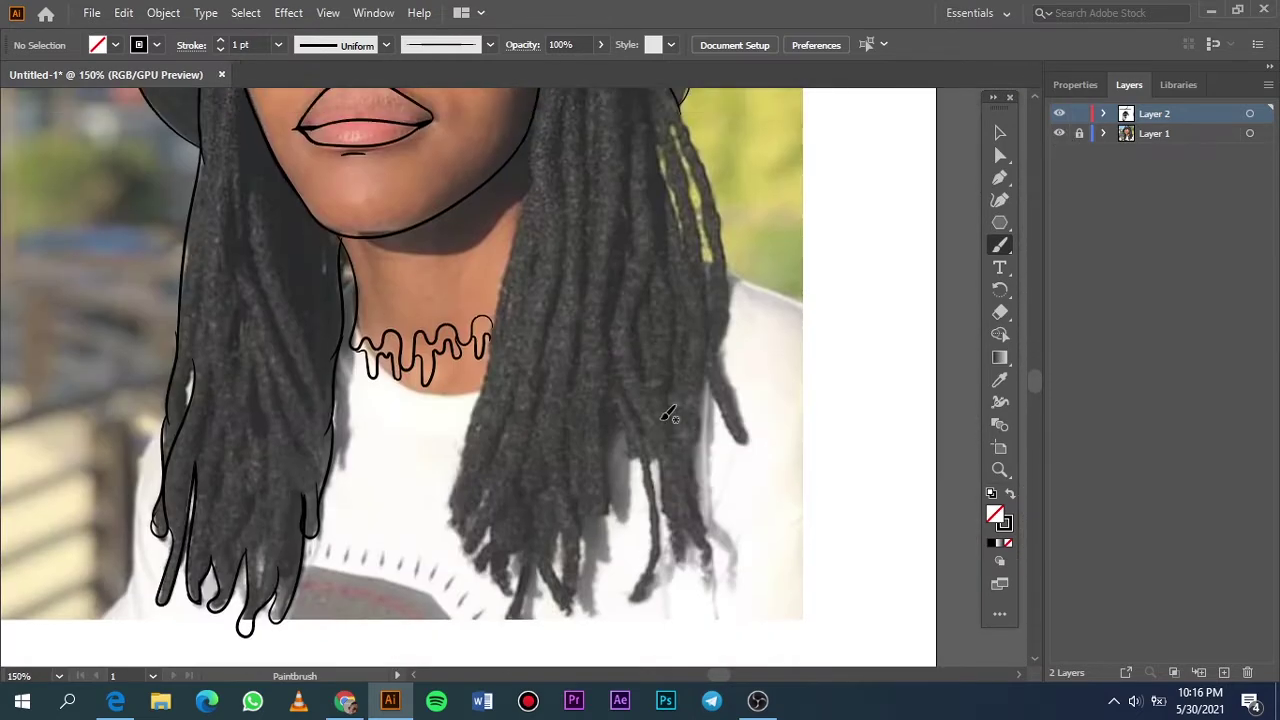
Draw the right hair edge line by the neck, redoing overlong strokes until it fits.
scroll(669, 416, up, 2)
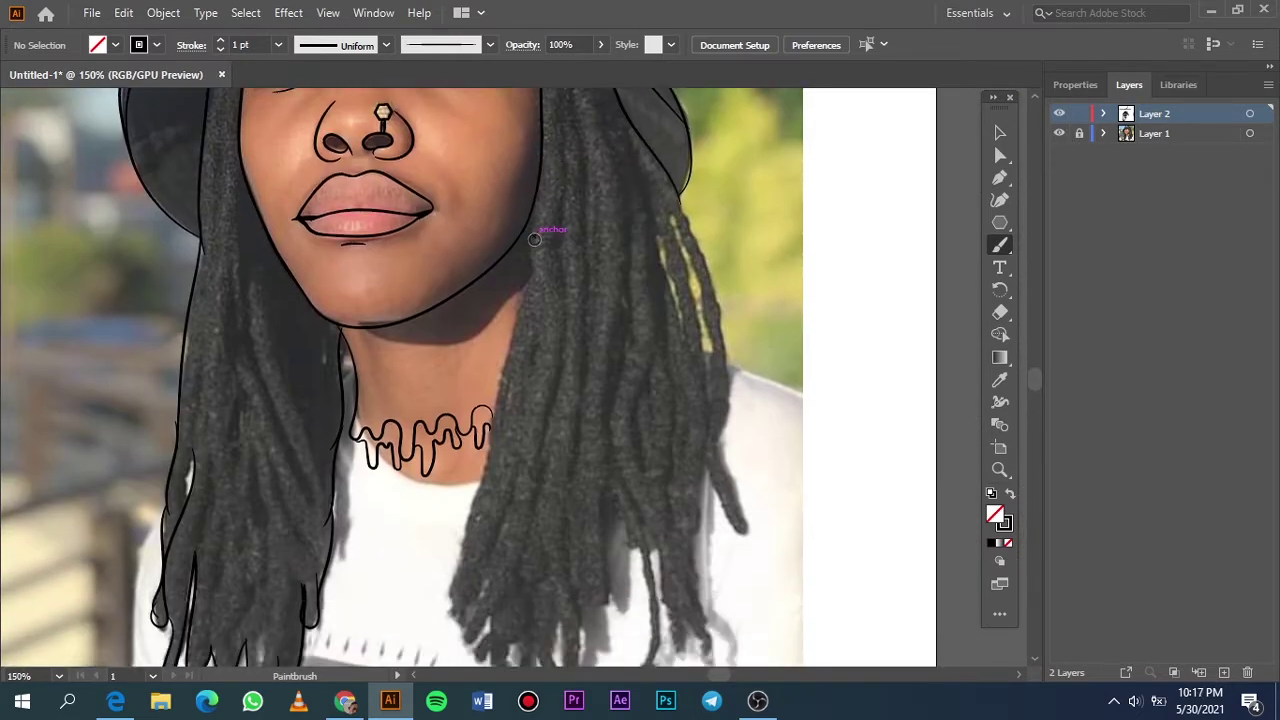
scroll(535, 239, up, 1)
drag(544, 112, 537, 271)
drag(500, 428, 476, 540)
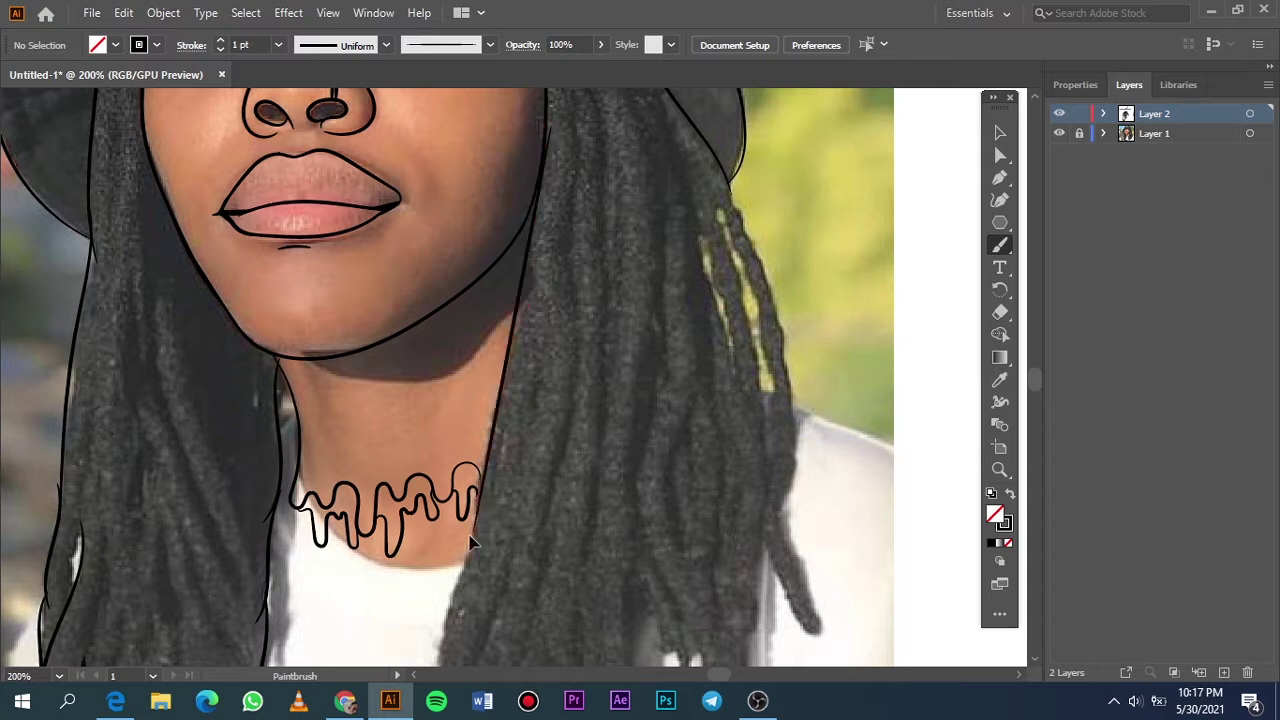
key(ctrl+z)
drag(546, 120, 515, 347)
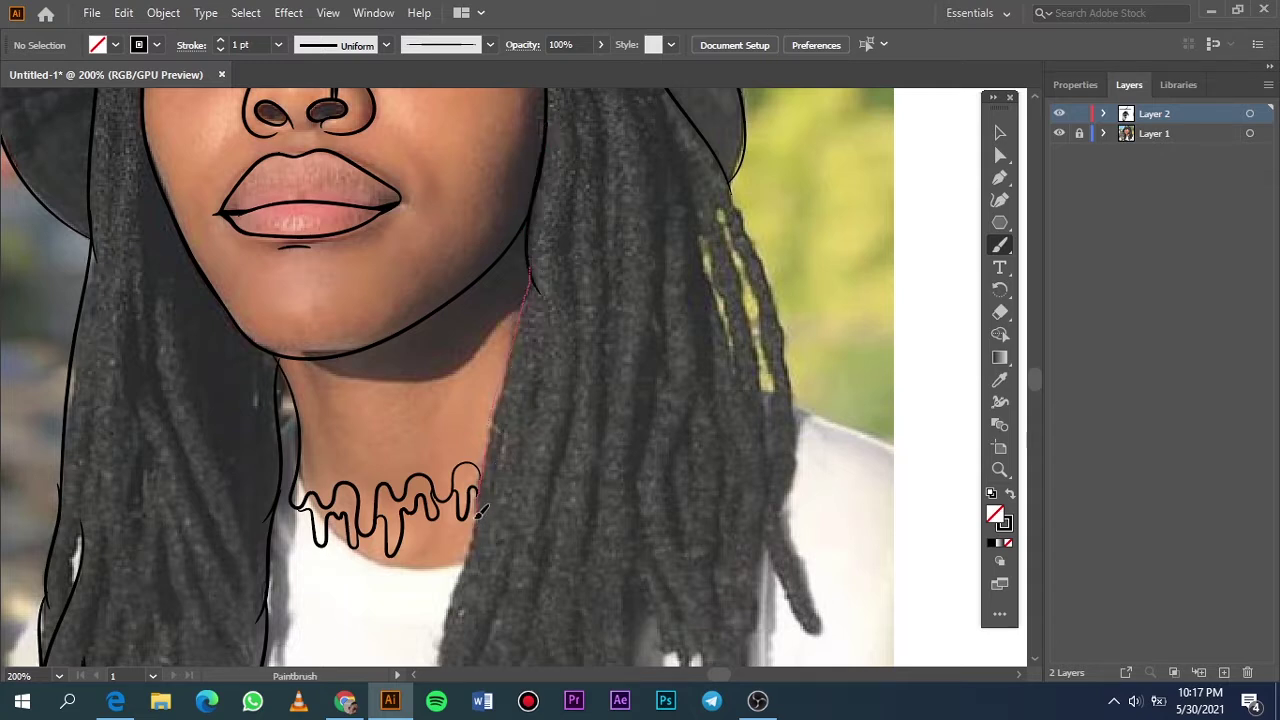
drag(480, 510, 474, 548)
key(ctrl+z)
drag(531, 267, 474, 540)
key(ctrl+z)
mouse_move(508, 346)
mouse_down()
mouse_move(480, 510)
mouse_move(440, 505)
mouse_up()
scroll(543, 392, down, 5)
scroll(492, 237, up, 4)
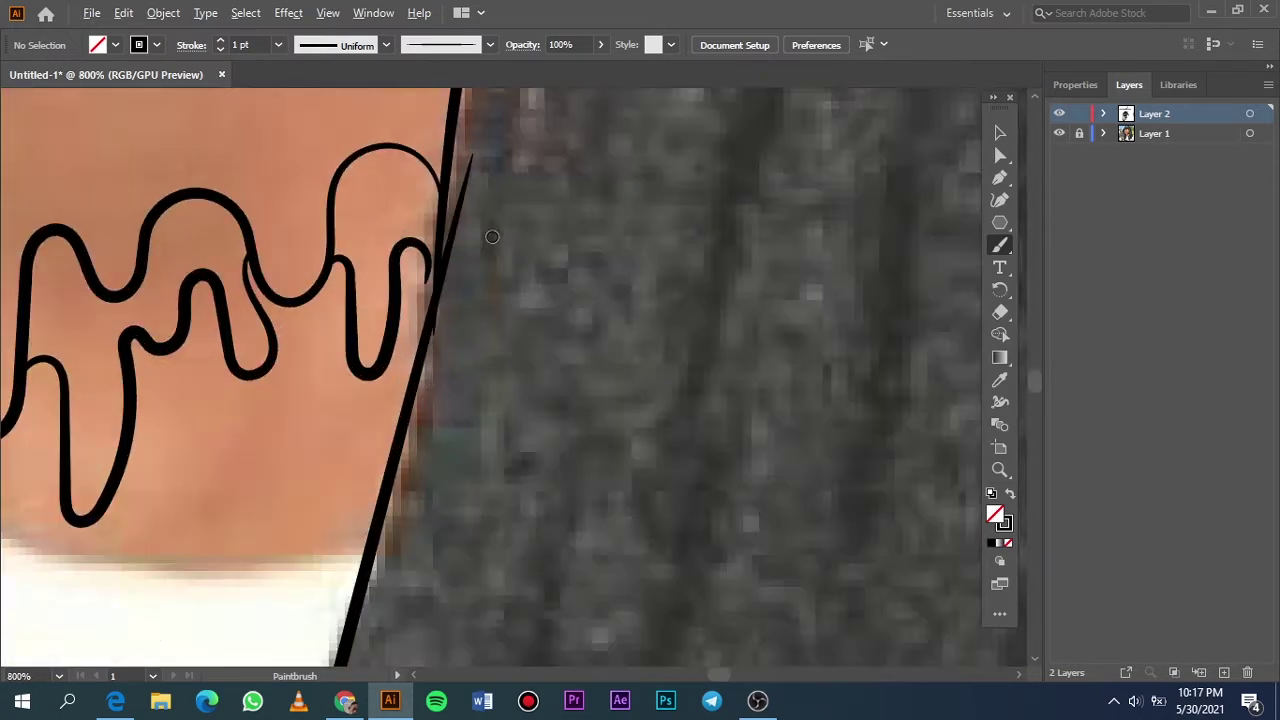
Extend the hair edge past the drip choker and outline the bottom lock tips.
drag(422, 366, 330, 262)
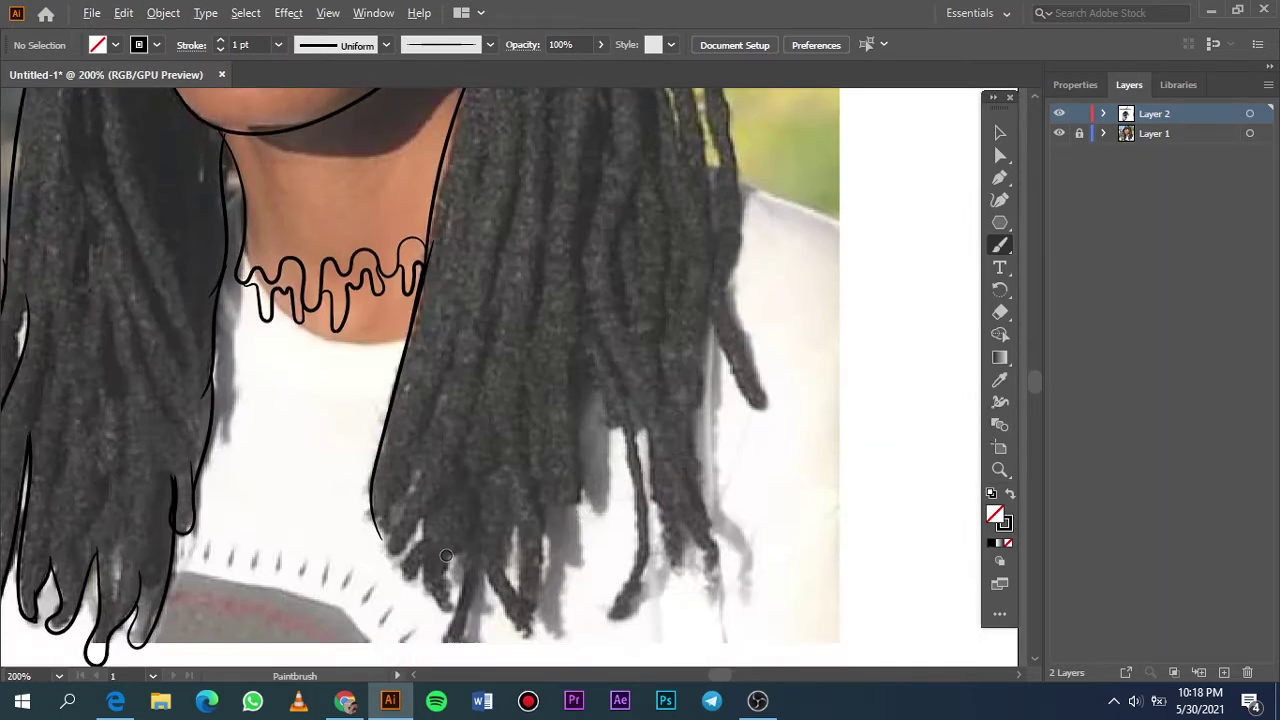
drag(372, 497, 428, 508)
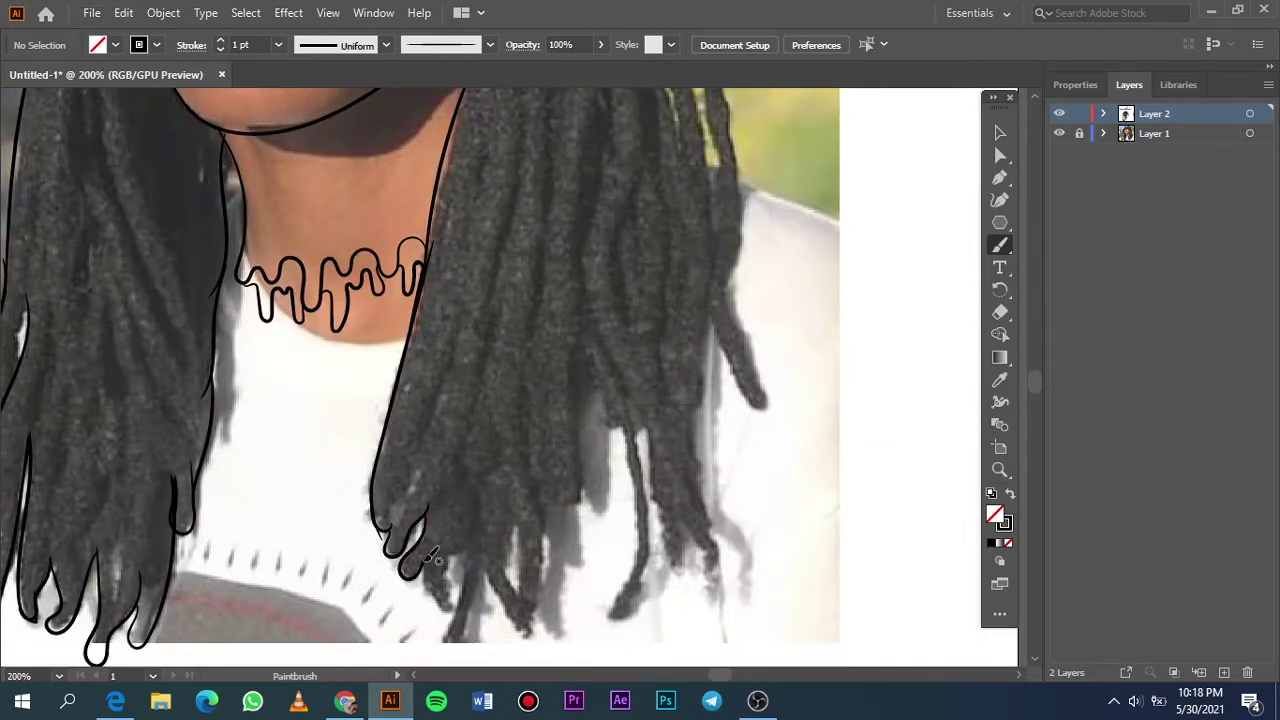
mouse_move(481, 563)
mouse_down()
mouse_move(481, 515)
mouse_move(527, 606)
mouse_up()
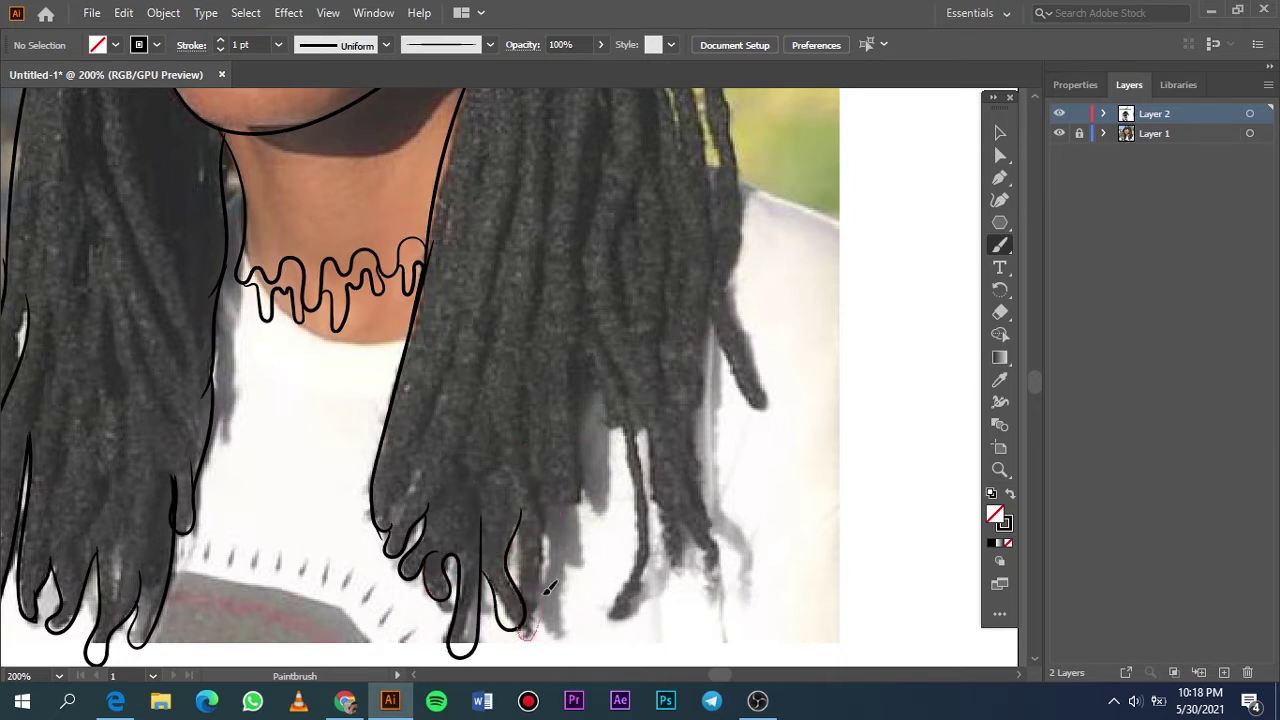
drag(541, 535, 537, 443)
mouse_move(535, 508)
mouse_down()
mouse_move(578, 408)
mouse_move(585, 262)
mouse_up()
key(ctrl+z)
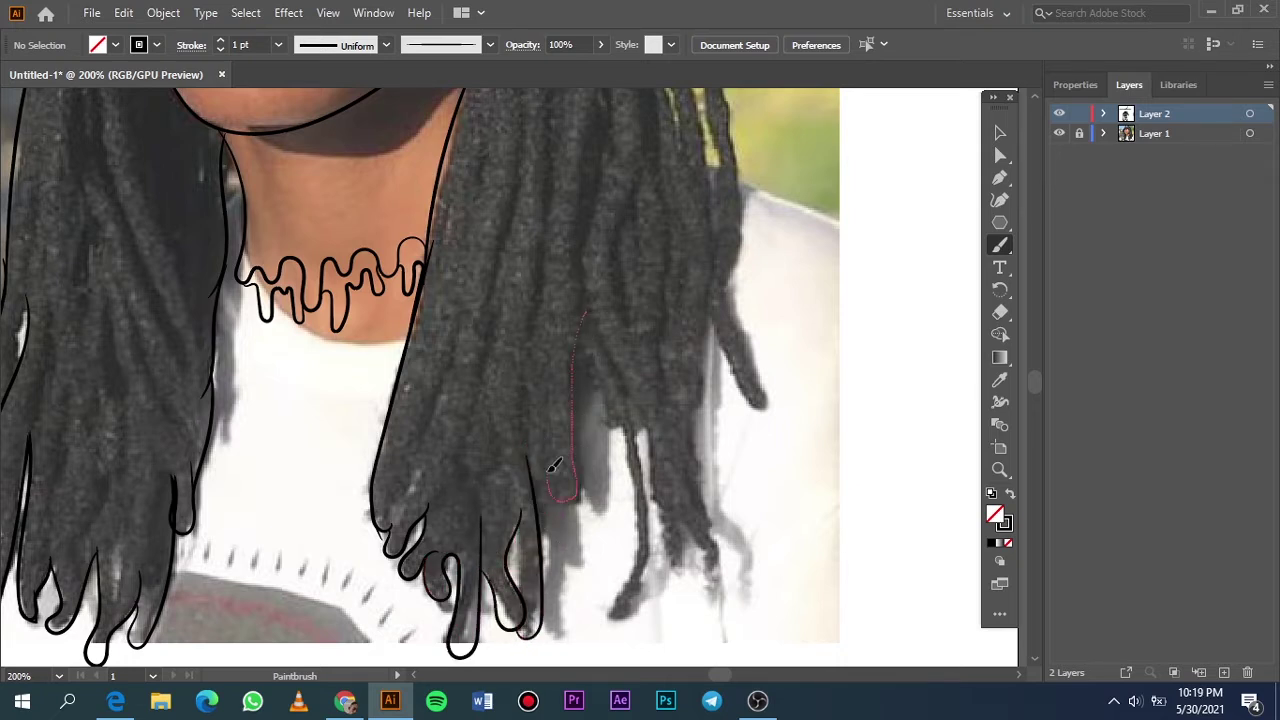
Draw an inner lock line curling around its tip and outline neighbouring looped locks.
drag(553, 466, 562, 498)
drag(580, 333, 630, 425)
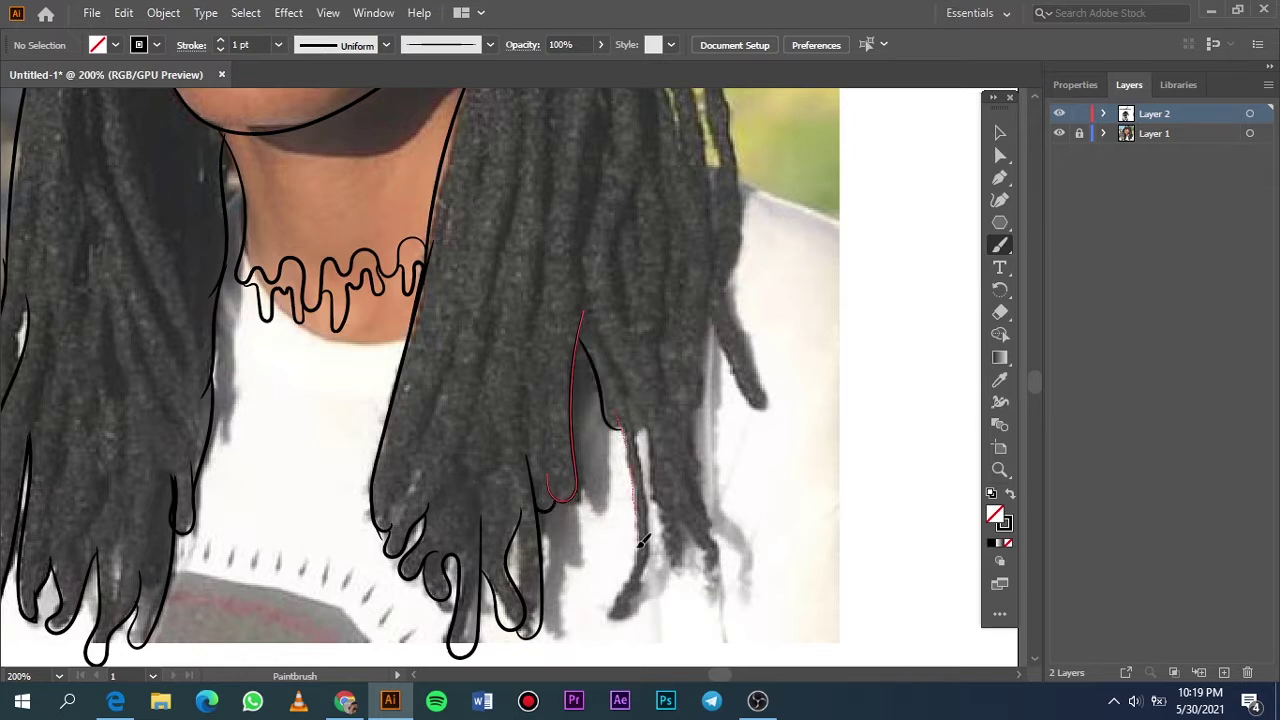
drag(638, 545, 636, 603)
mouse_move(650, 550)
mouse_down()
mouse_move(632, 430)
mouse_move(673, 513)
mouse_up()
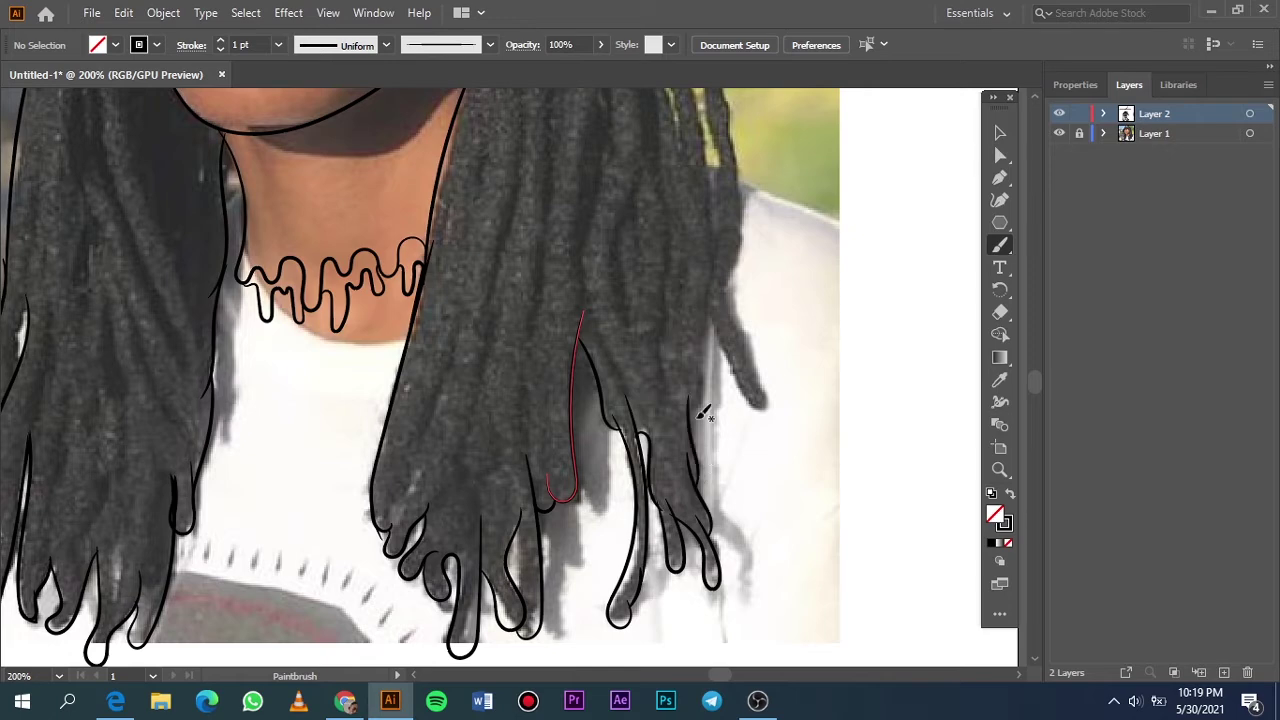
Outline the outermost lock and trace the outer hair edge up to the hat.
drag(718, 588, 760, 404)
key(ctrl+z)
drag(707, 288, 712, 305)
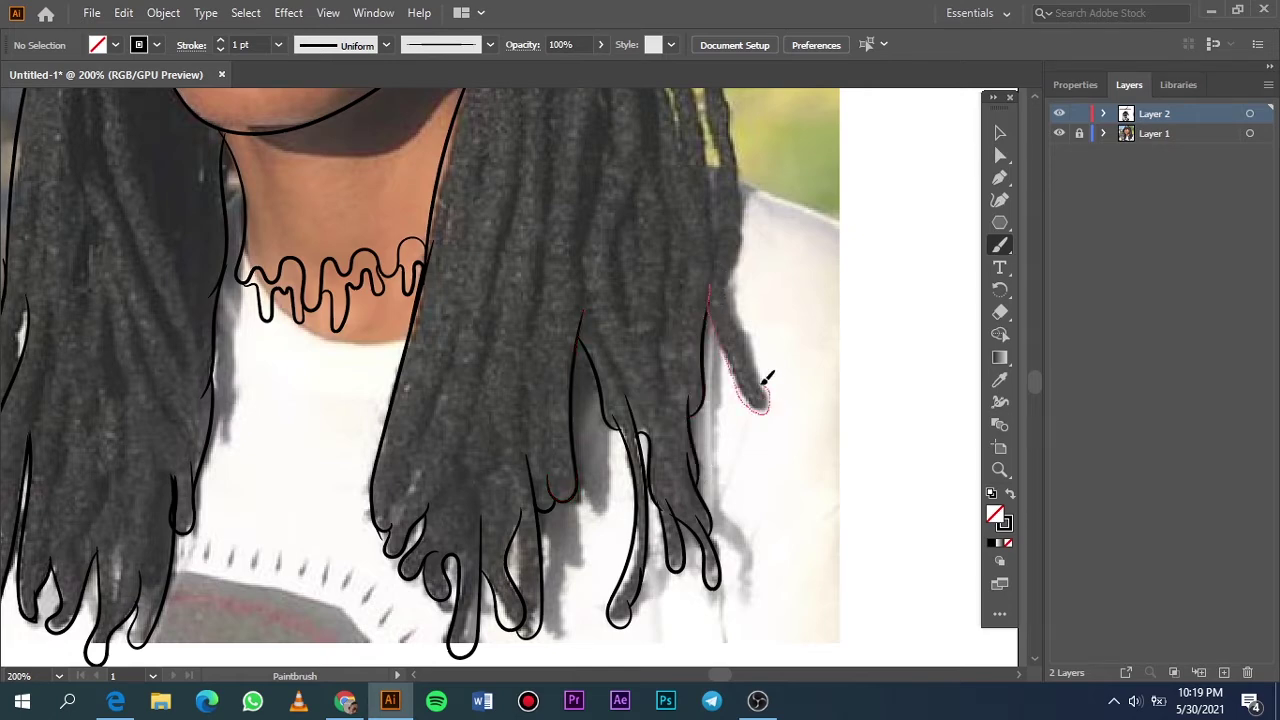
drag(766, 378, 764, 404)
key(ctrl+z)
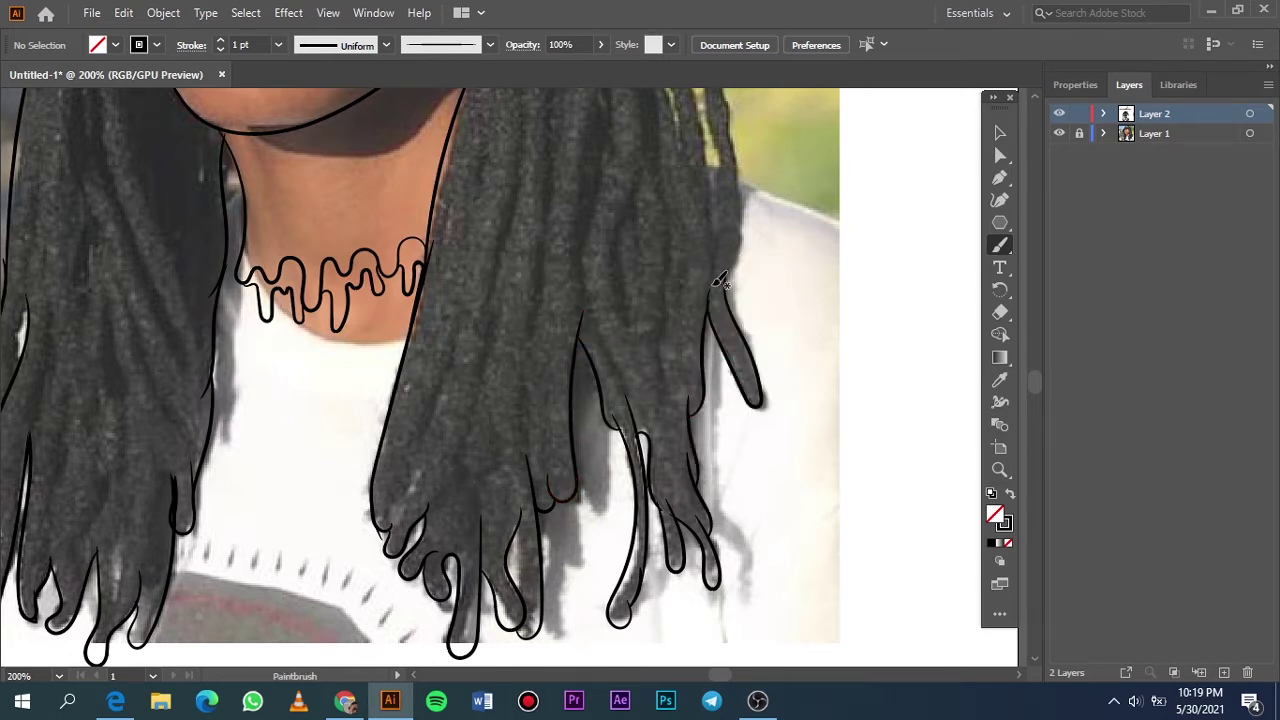
scroll(714, 277, up, 5)
drag(697, 166, 694, 134)
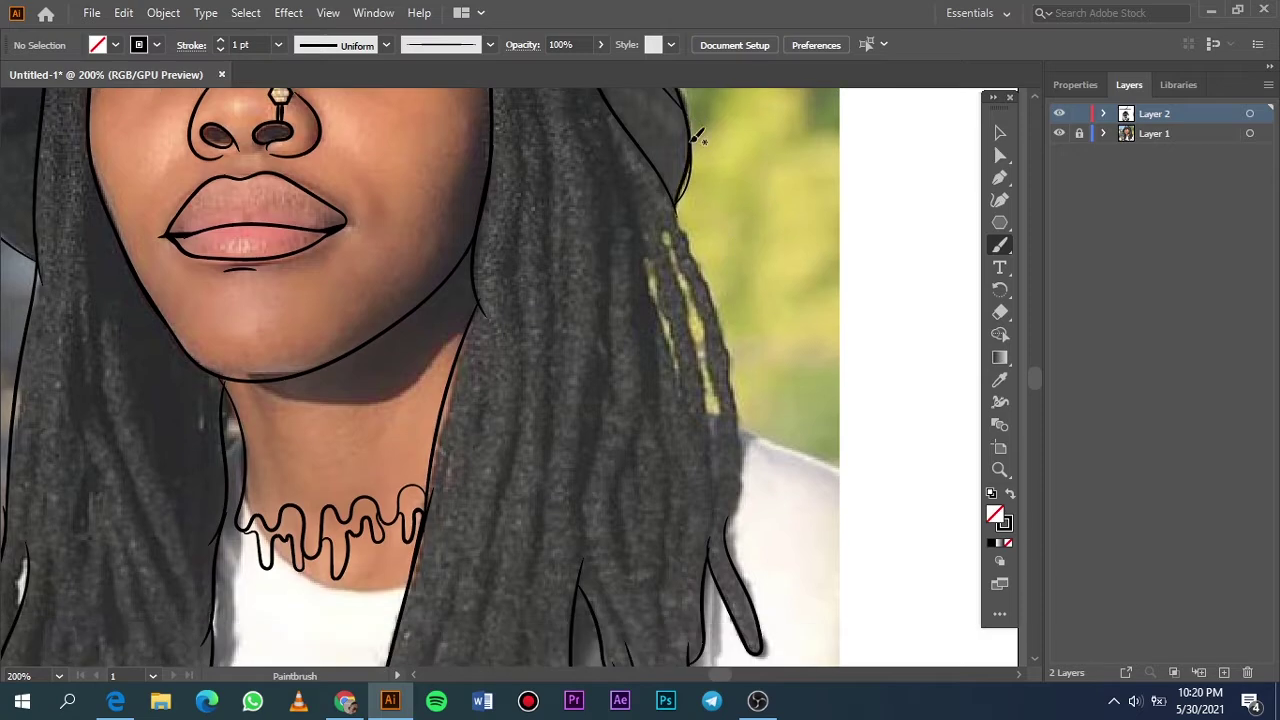
scroll(700, 150, up, 5)
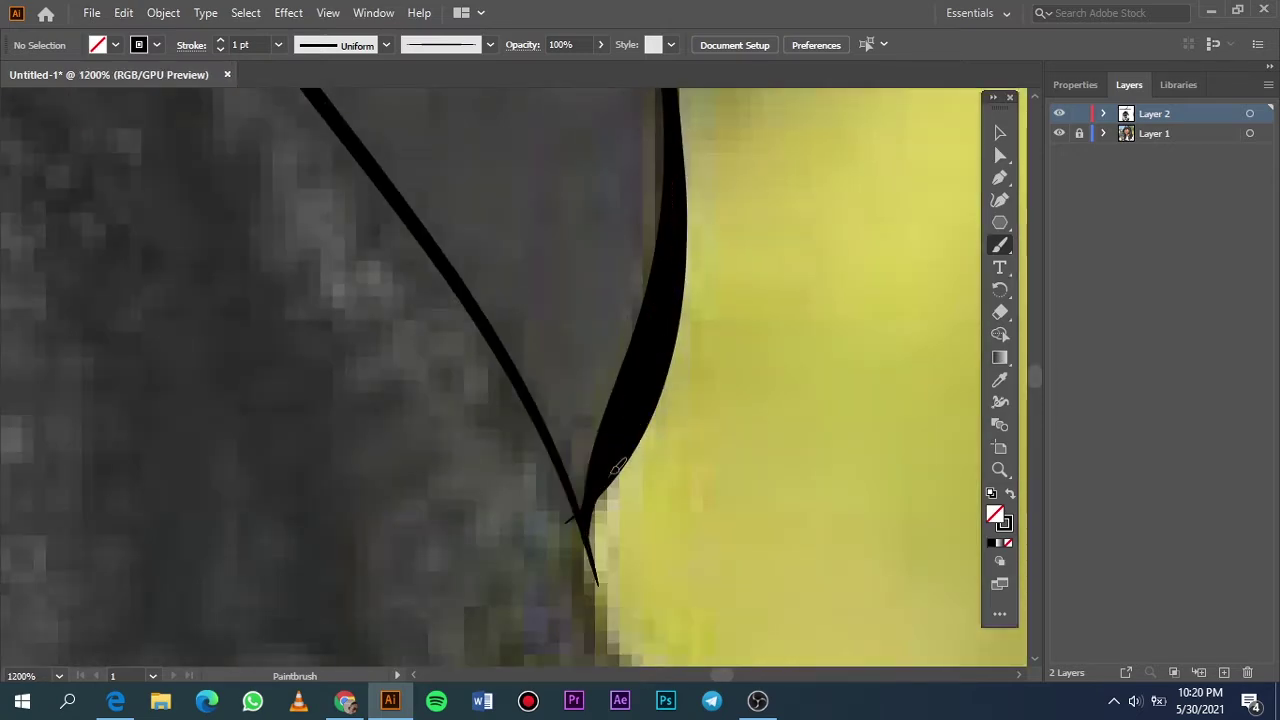
Trace the right hair edge up from the tips and outline the two beaded strands.
key(ctrl+0)
scroll(644, 553, up, 4)
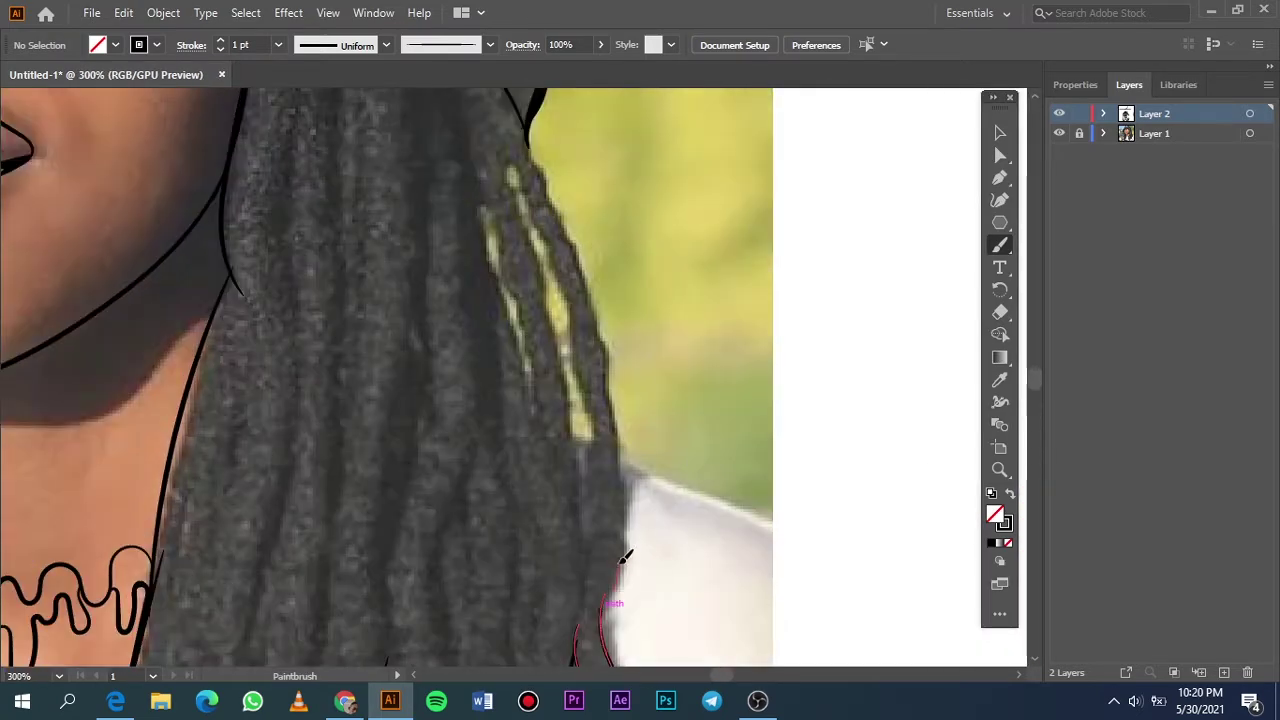
drag(624, 556, 545, 160)
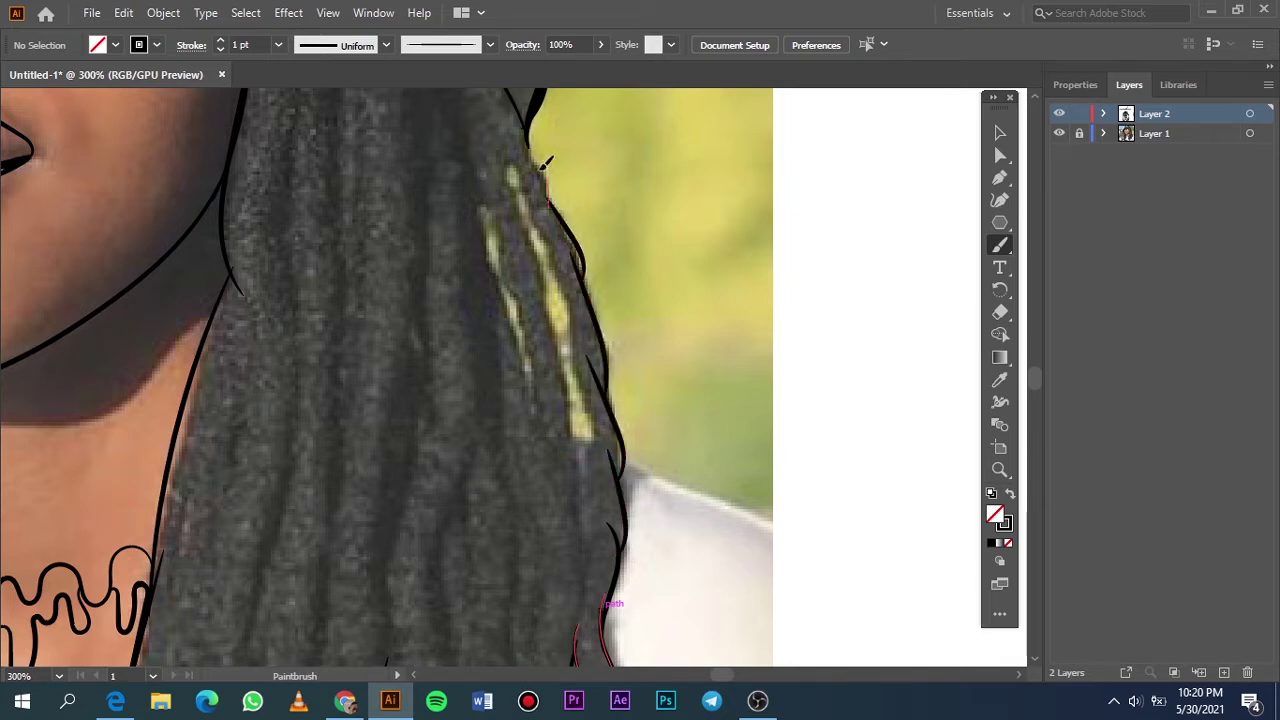
drag(534, 290, 557, 325)
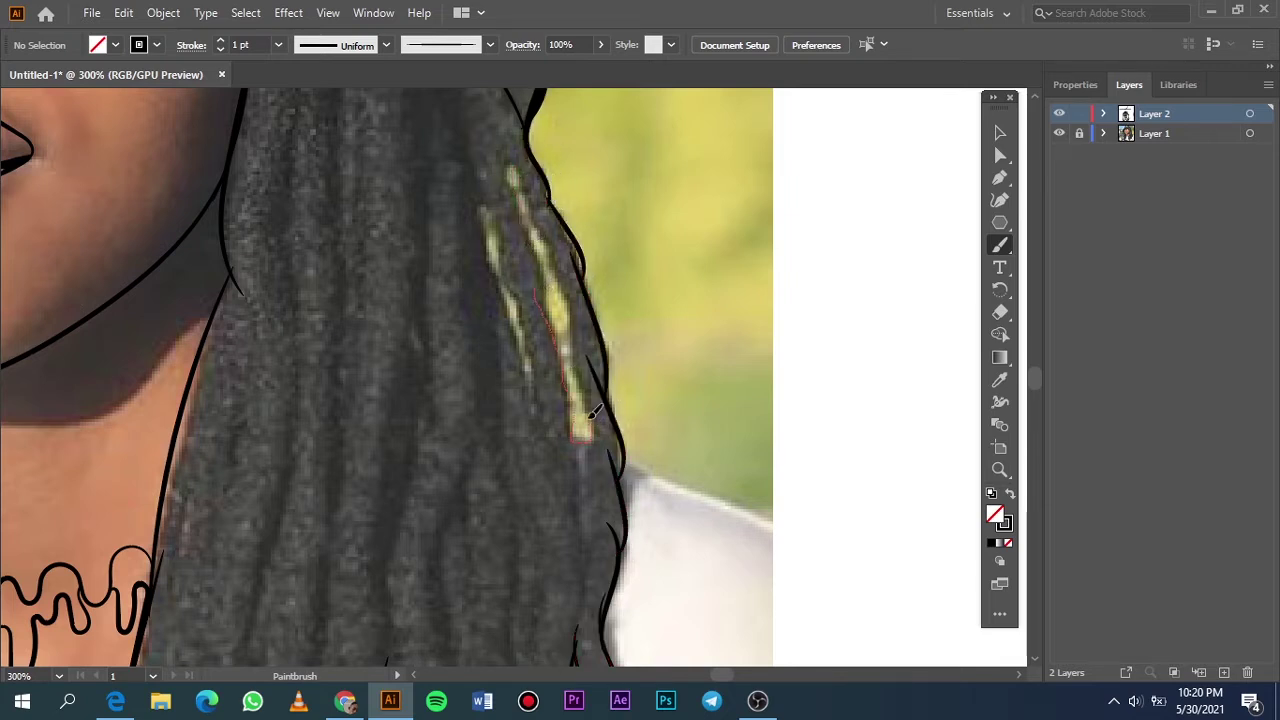
mouse_move(594, 410)
mouse_down()
mouse_move(510, 172)
mouse_move(540, 235)
mouse_move(495, 270)
mouse_up()
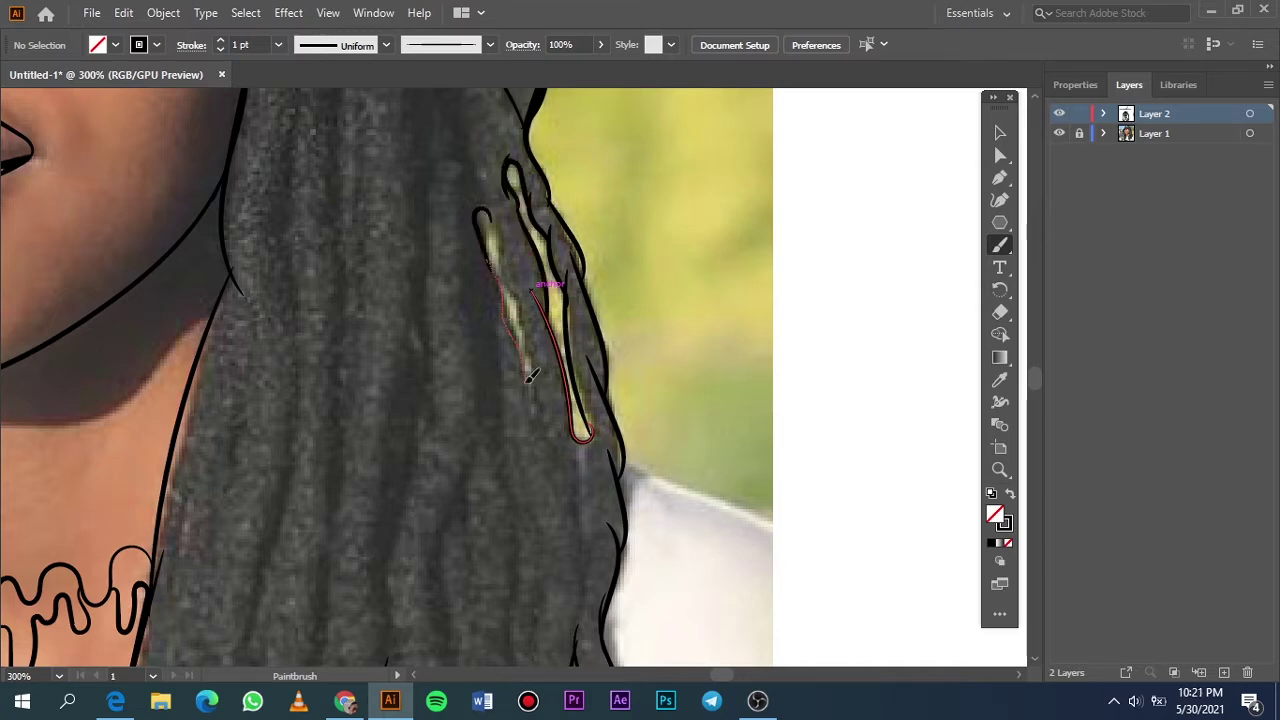
drag(531, 376, 537, 410)
key(ctrl+0)
Hide and reshow the reference photo to check the line art.
click(1059, 133)
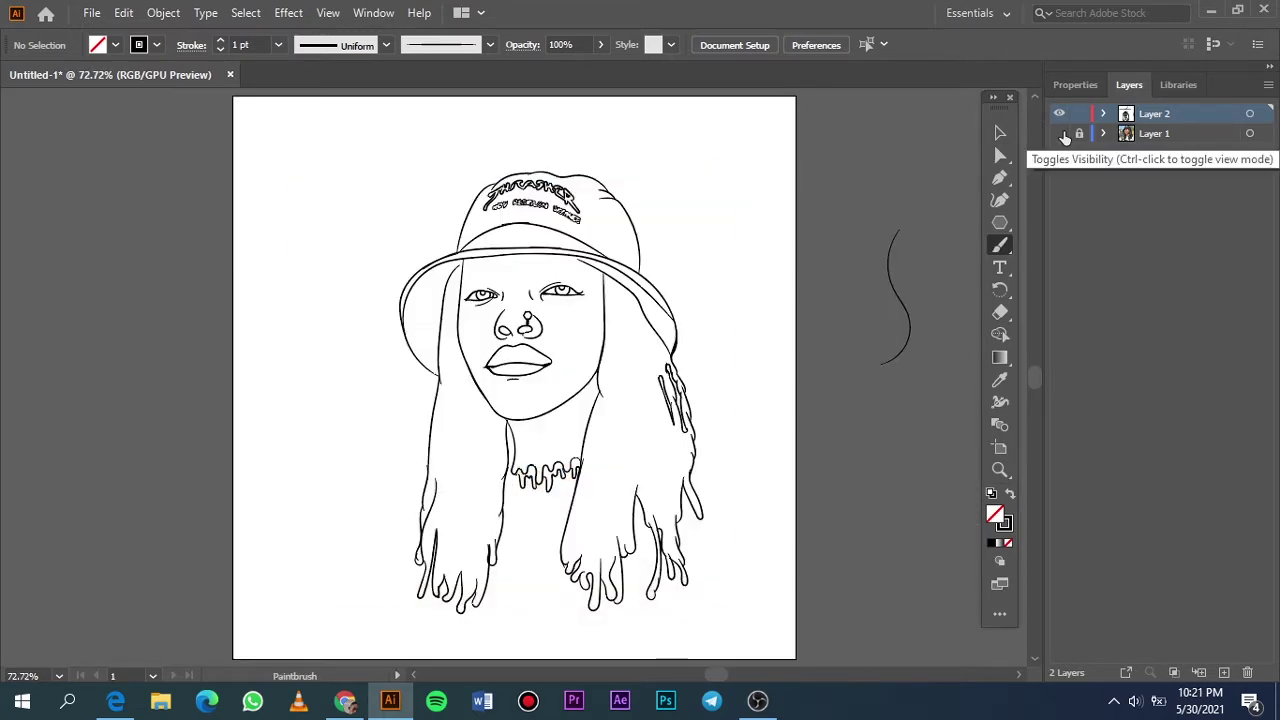
click(1059, 133)
scroll(464, 376, up, 3)
scroll(450, 378, up, 2)
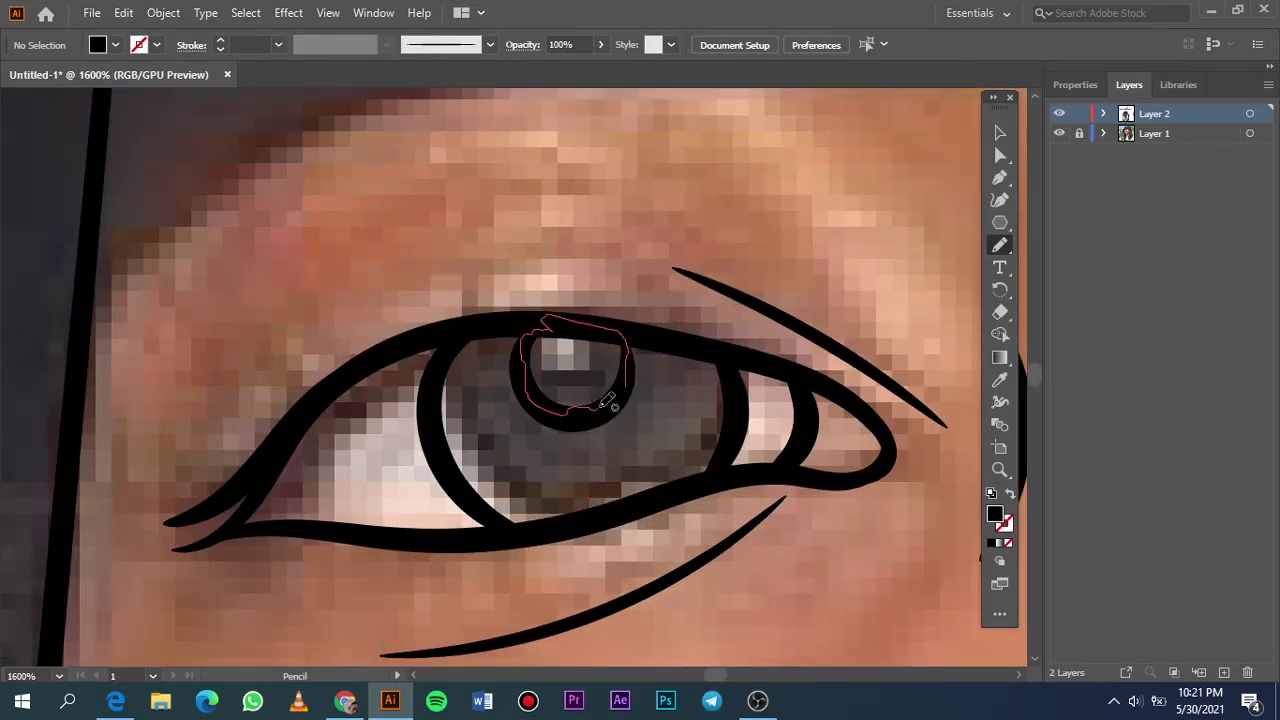
Fill the pupil black around its highlight and fill the right nostril black.
drag(576, 437, 606, 400)
scroll(643, 449, right, 3)
scroll(752, 477, right, 5)
scroll(752, 477, left, 5)
scroll(623, 314, up, 2)
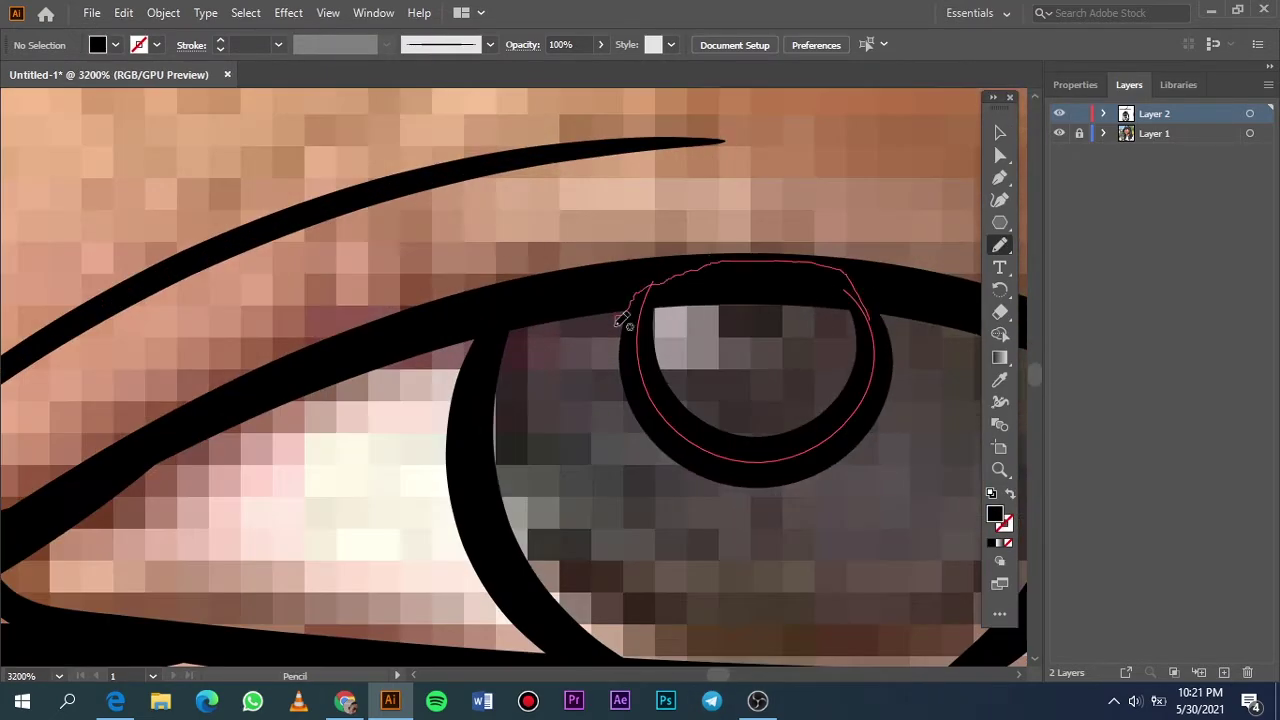
drag(643, 271, 771, 449)
mouse_move(826, 280)
mouse_down()
mouse_move(787, 268)
mouse_move(808, 271)
mouse_up()
scroll(586, 463, down, 5)
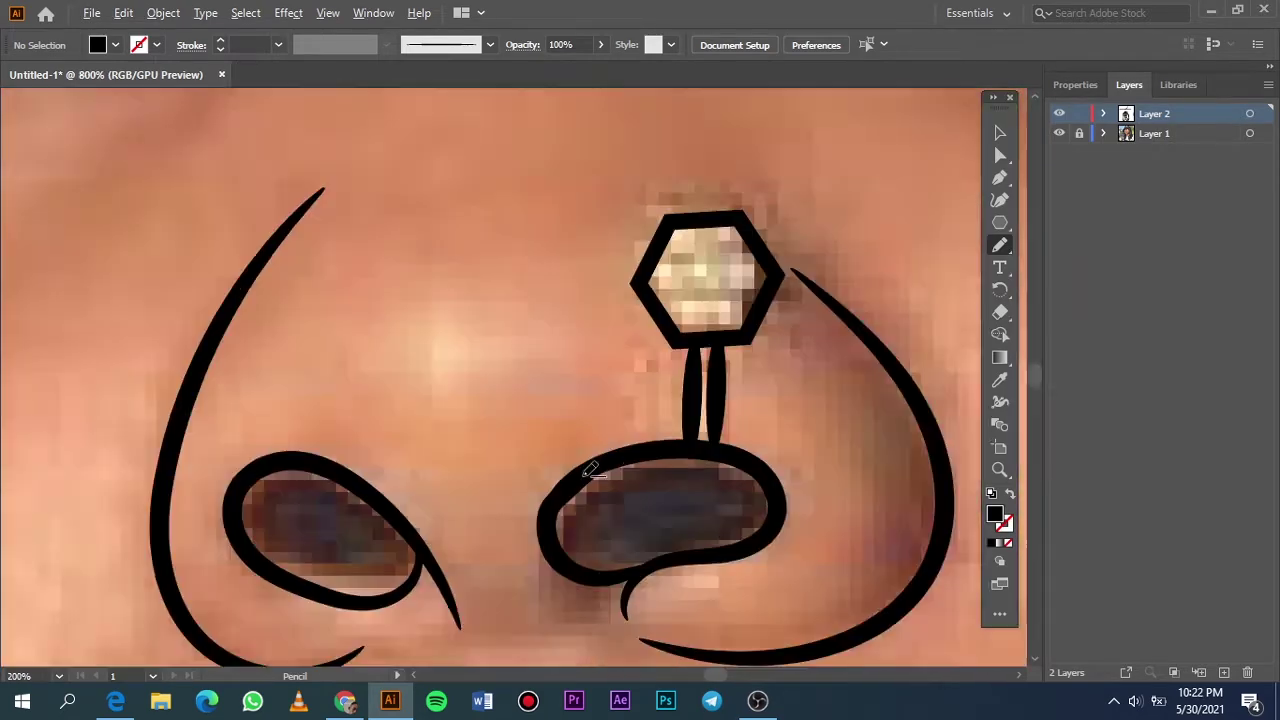
mouse_move(760, 452)
mouse_down()
mouse_move(663, 590)
mouse_move(632, 600)
mouse_up()
Finish the black nostril fill and add a black fill inside the eye.
drag(236, 490, 180, 458)
mouse_move(262, 540)
mouse_down()
mouse_move(325, 645)
mouse_move(240, 543)
mouse_up()
key(ctrl+0)
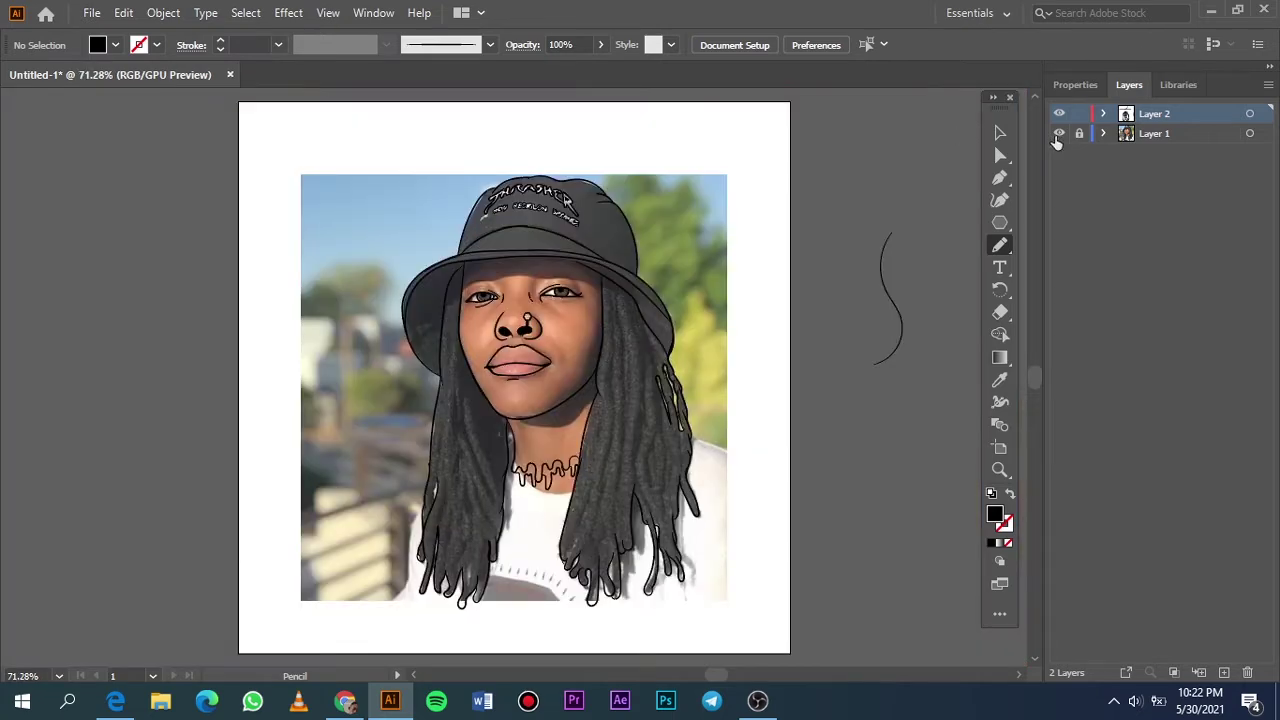
scroll(437, 315, up, 5)
scroll(437, 315, up, 1)
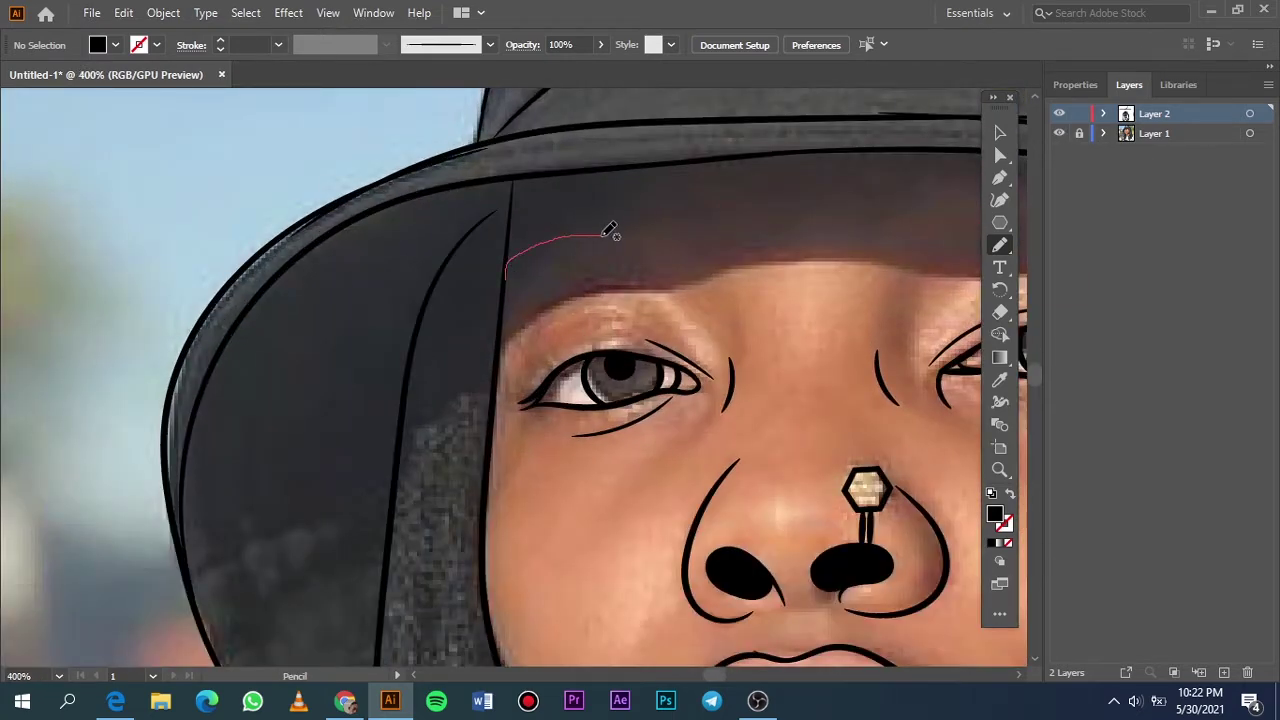
Draw a black shadow shape under the brim and a shadow strand down the locs.
mouse_move(512, 203)
mouse_down()
mouse_move(609, 189)
mouse_move(543, 240)
mouse_move(500, 368)
mouse_move(422, 425)
mouse_move(448, 251)
mouse_move(505, 188)
mouse_move(383, 212)
mouse_move(434, 298)
mouse_move(458, 238)
mouse_up()
scroll(505, 188, down, 1)
mouse_move(350, 236)
mouse_down()
mouse_move(277, 343)
mouse_move(277, 455)
mouse_move(297, 531)
mouse_move(366, 600)
mouse_move(326, 513)
mouse_move(329, 451)
mouse_move(309, 449)
mouse_move(400, 250)
mouse_move(362, 232)
mouse_up()
mouse_move(428, 362)
mouse_down()
mouse_move(417, 443)
mouse_move(394, 486)
mouse_move(366, 476)
mouse_move(352, 460)
mouse_move(366, 434)
mouse_move(320, 343)
mouse_move(420, 255)
mouse_up()
drag(360, 447, 300, 455)
scroll(294, 434, down, 3)
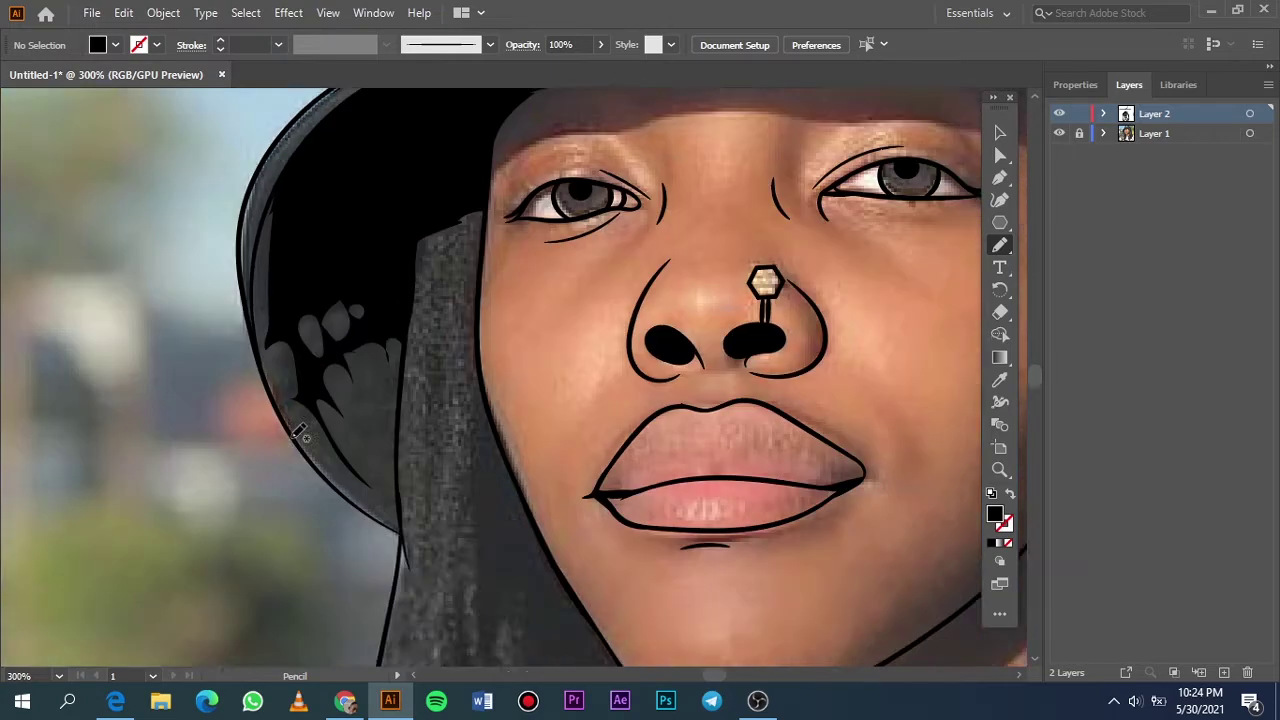
alt+scroll(294, 434, down, 4)
Add black shadow strands along the hat's right edge and shadow shapes along the brim.
click(1057, 133)
alt+scroll(735, 540, up, 5)
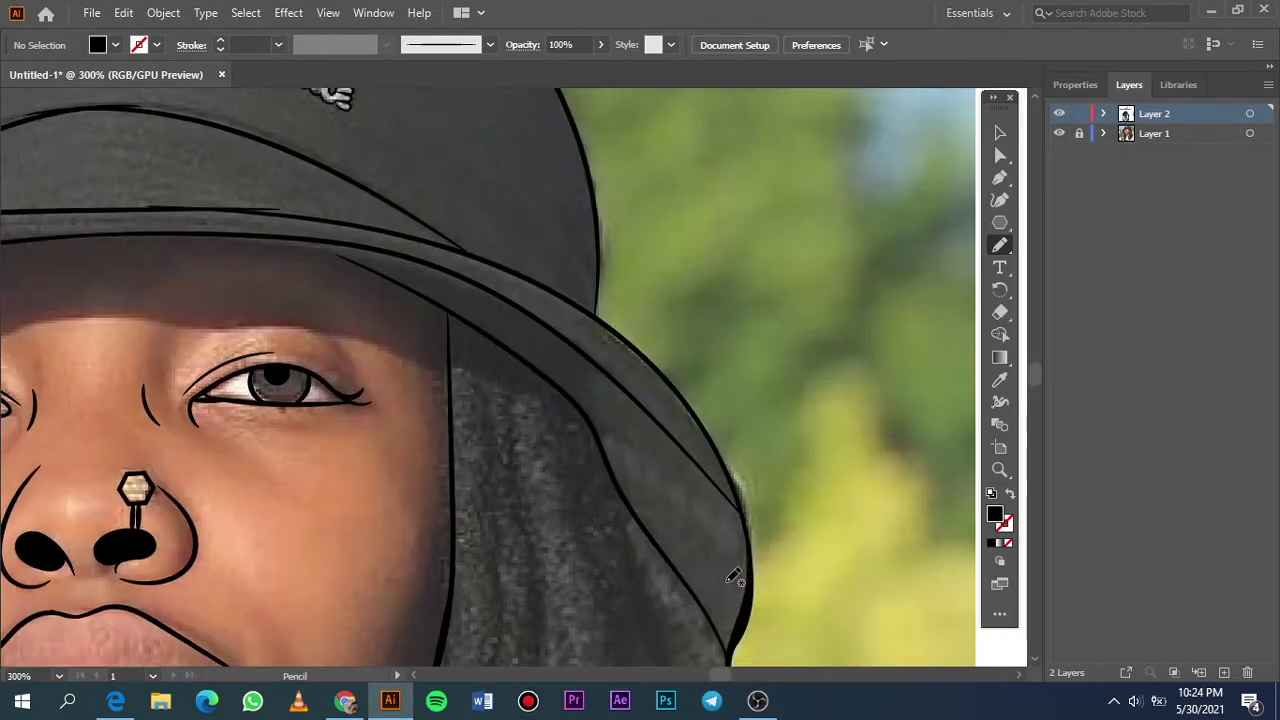
scroll(735, 540, down, 1)
mouse_move(733, 540)
mouse_down()
mouse_move(680, 477)
mouse_move(694, 557)
mouse_move(744, 630)
mouse_up()
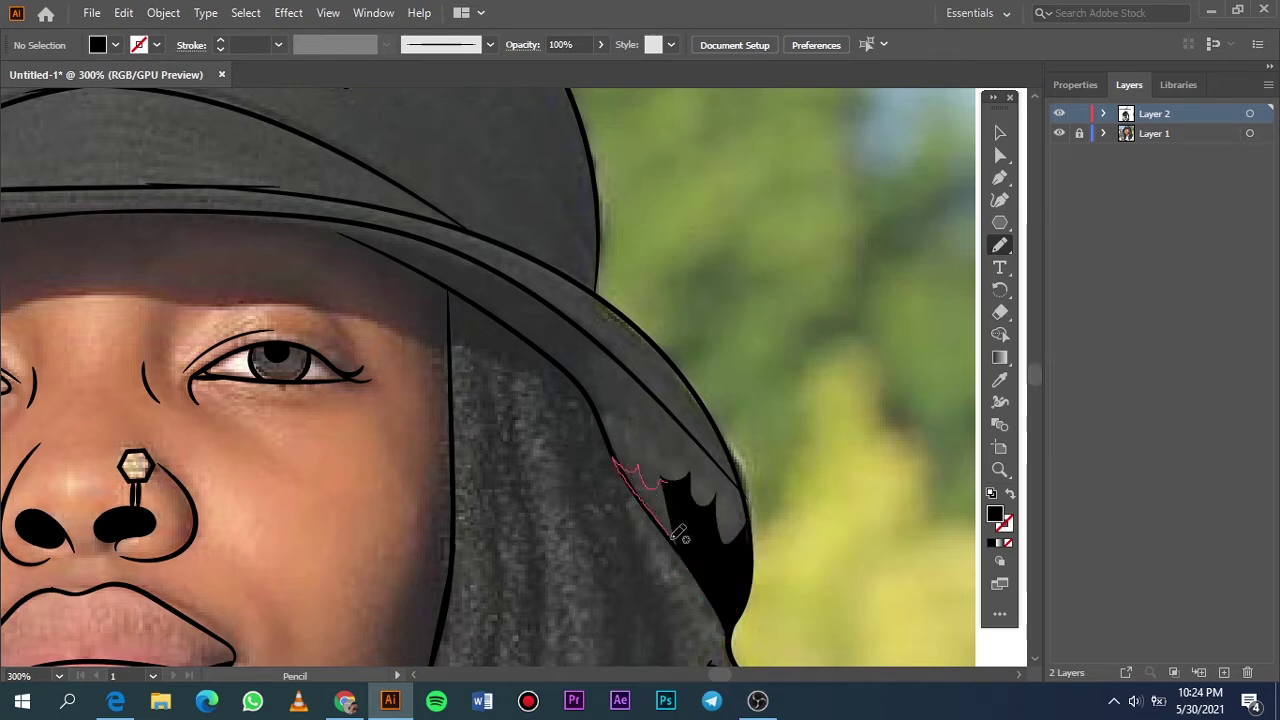
drag(676, 477, 742, 640)
key(ctrl+0)
alt+scroll(614, 289, up, 5)
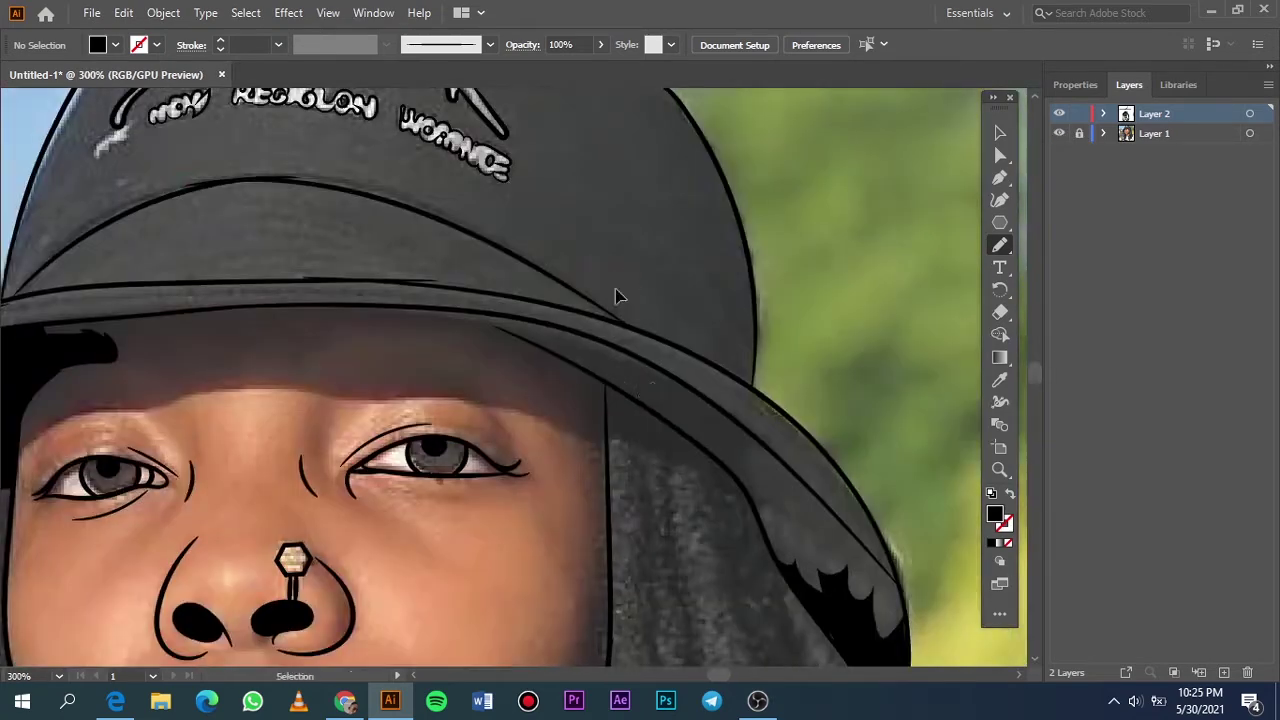
drag(845, 553, 882, 521)
mouse_move(745, 370)
mouse_down()
mouse_move(778, 458)
mouse_move(814, 466)
mouse_move(800, 476)
mouse_up()
Draw black shadow shapes up along the brim, widening toward its tip.
key(ctrl+0)
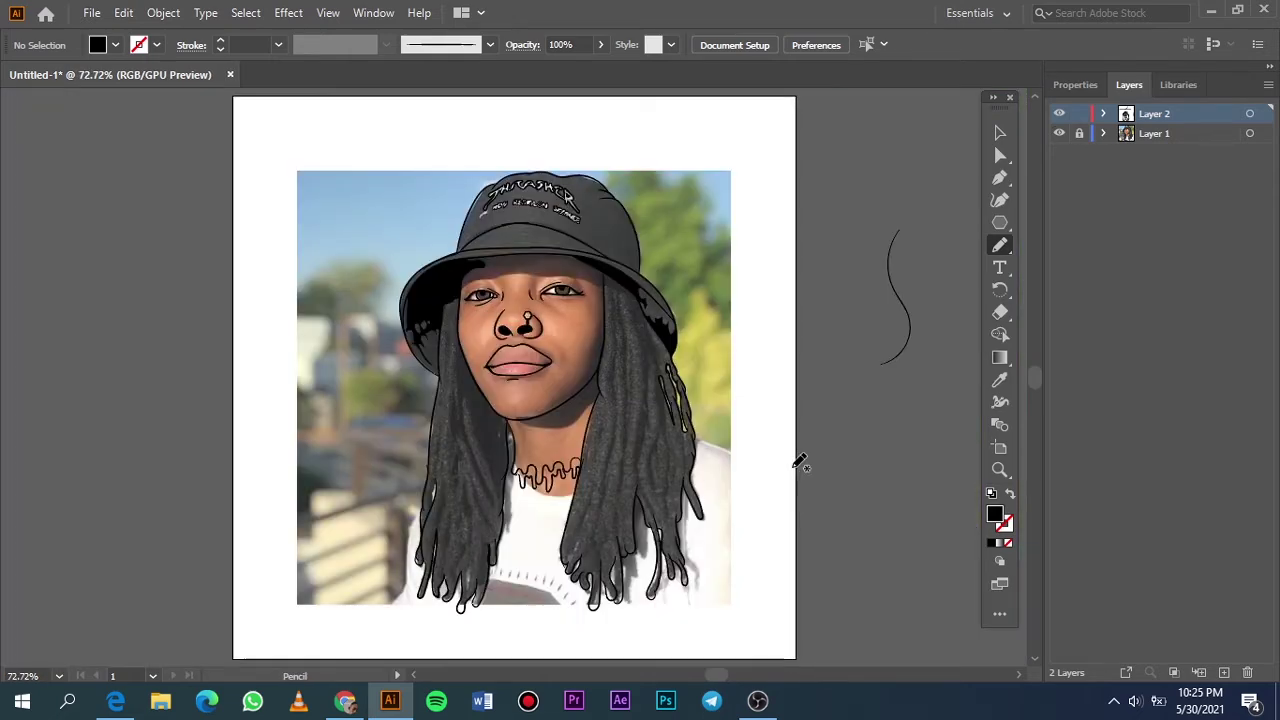
click(1059, 133)
scroll(800, 294, up, 5)
drag(392, 292, 546, 314)
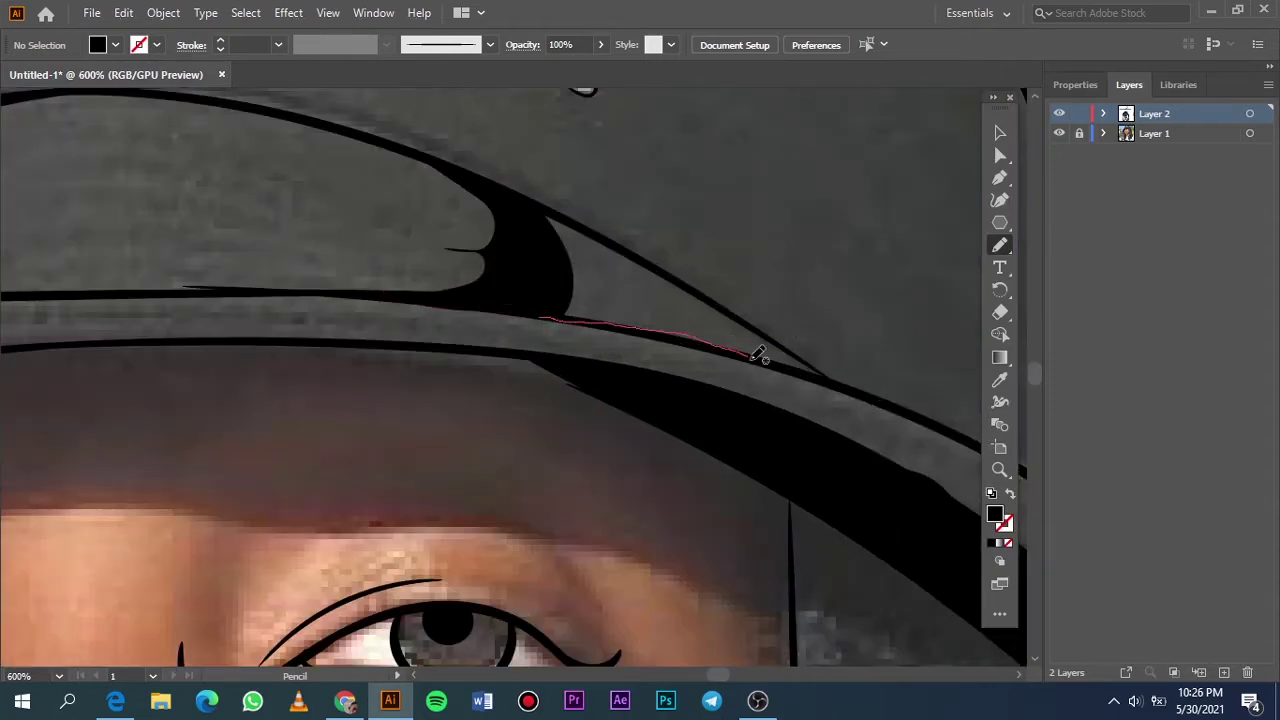
drag(546, 314, 557, 263)
mouse_move(603, 226)
mouse_down()
mouse_move(718, 322)
mouse_move(820, 371)
mouse_move(700, 306)
mouse_up()
drag(775, 348, 753, 316)
Add a scalloped black shadow under the brim and a spike along its lower edge.
key(ctrl+0)
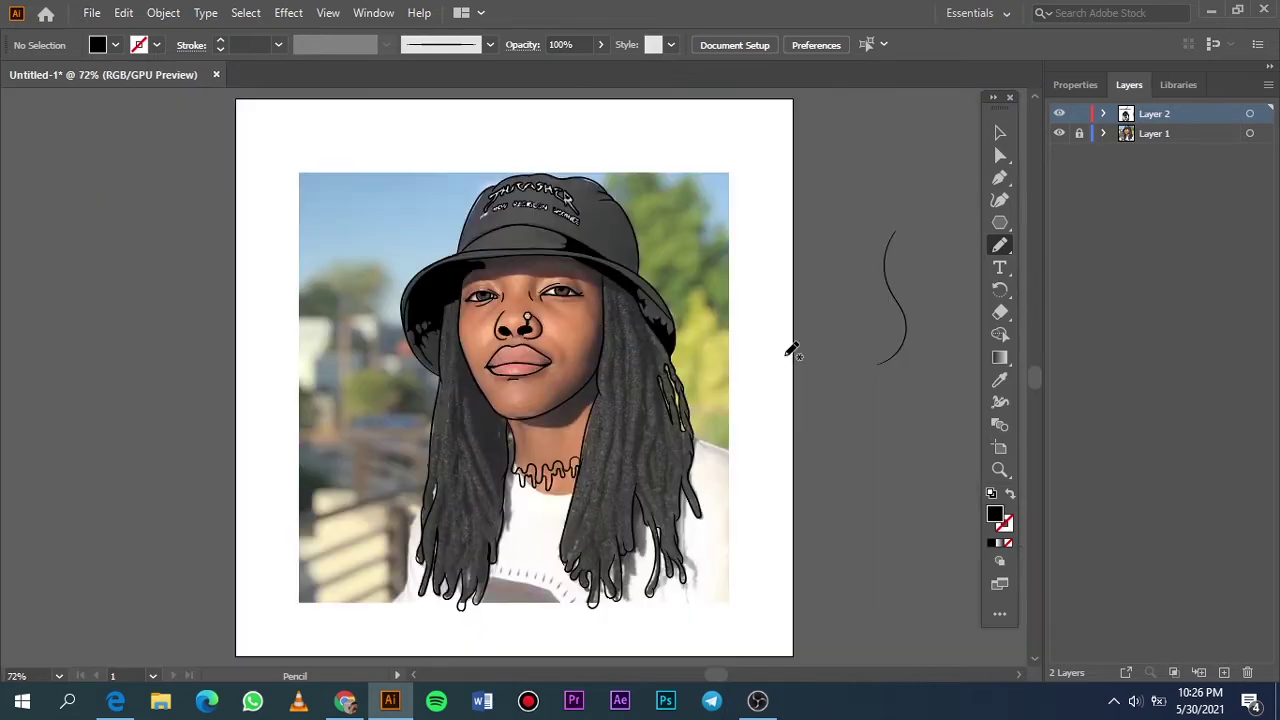
click(1059, 133)
click(1059, 133)
scroll(476, 231, up, 5)
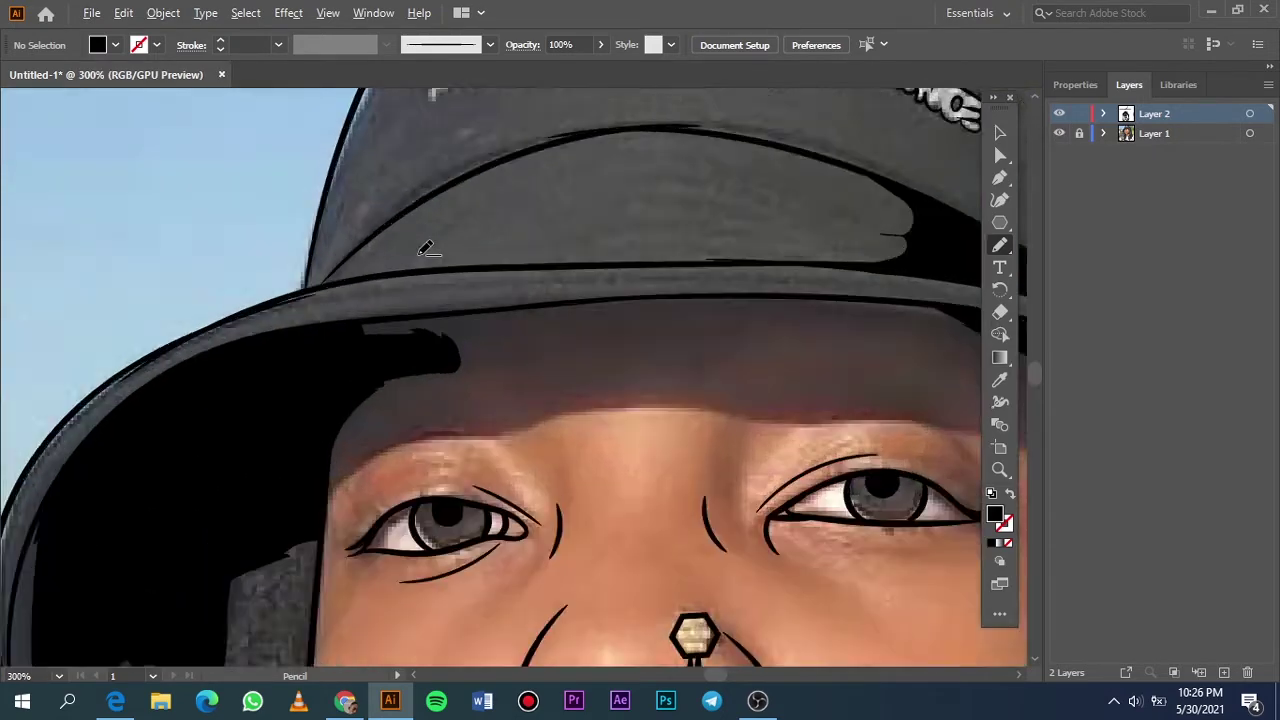
scroll(423, 249, up, 4)
scroll(363, 294, up, 2)
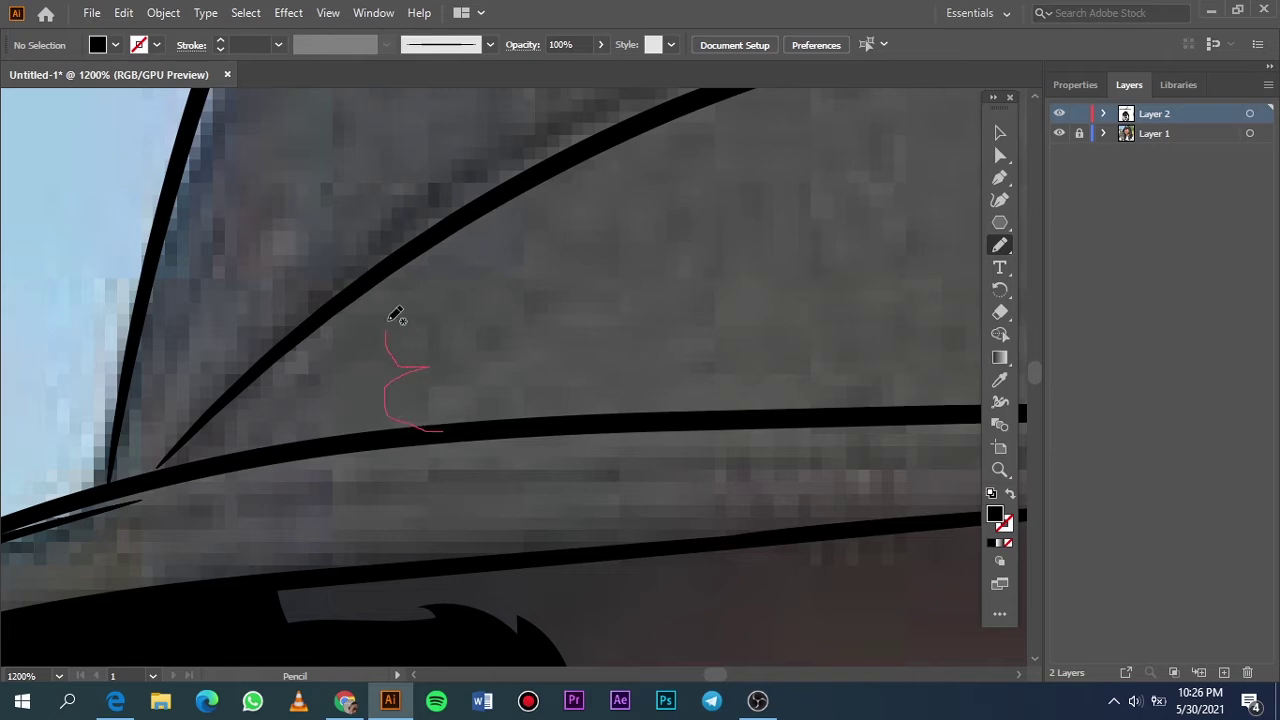
drag(430, 380, 434, 426)
mouse_move(398, 432)
mouse_down()
mouse_move(258, 452)
mouse_move(396, 432)
mouse_up()
scroll(400, 420, left, 5)
drag(483, 418, 500, 425)
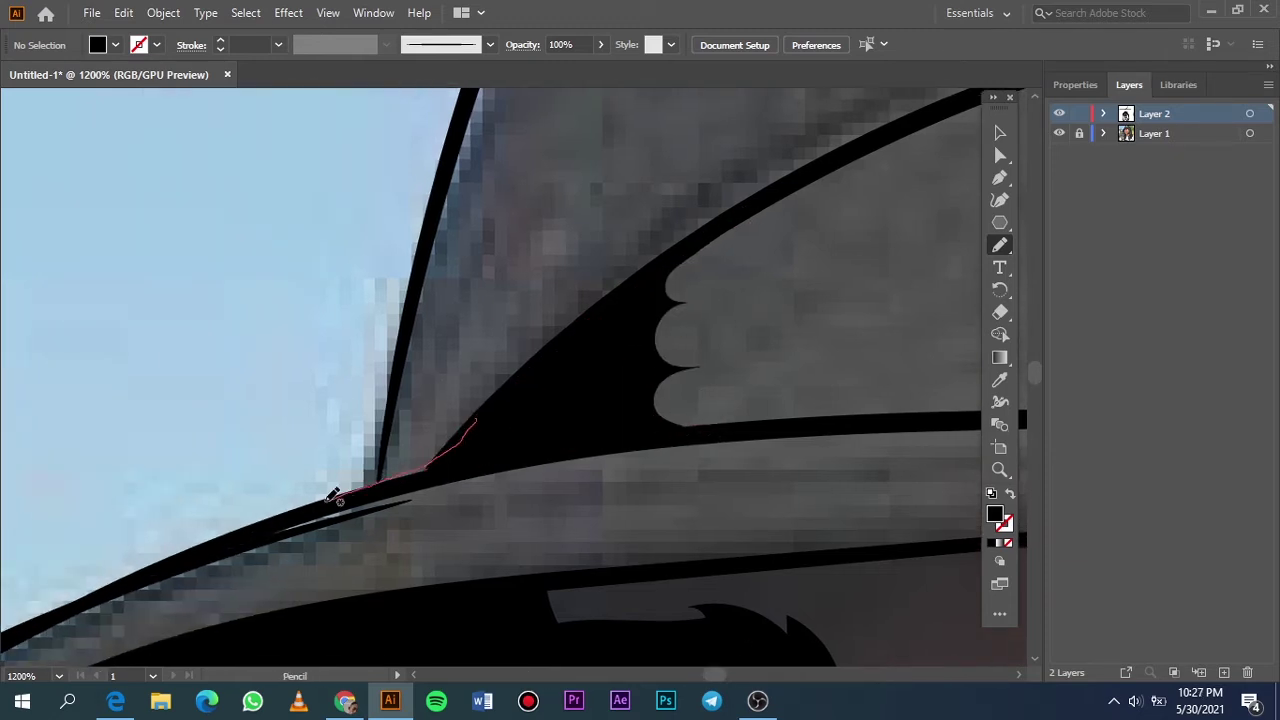
Trace black shadows along the hat's edge folds and add a spike to the brim.
key(ctrl+0)
click(1059, 133)
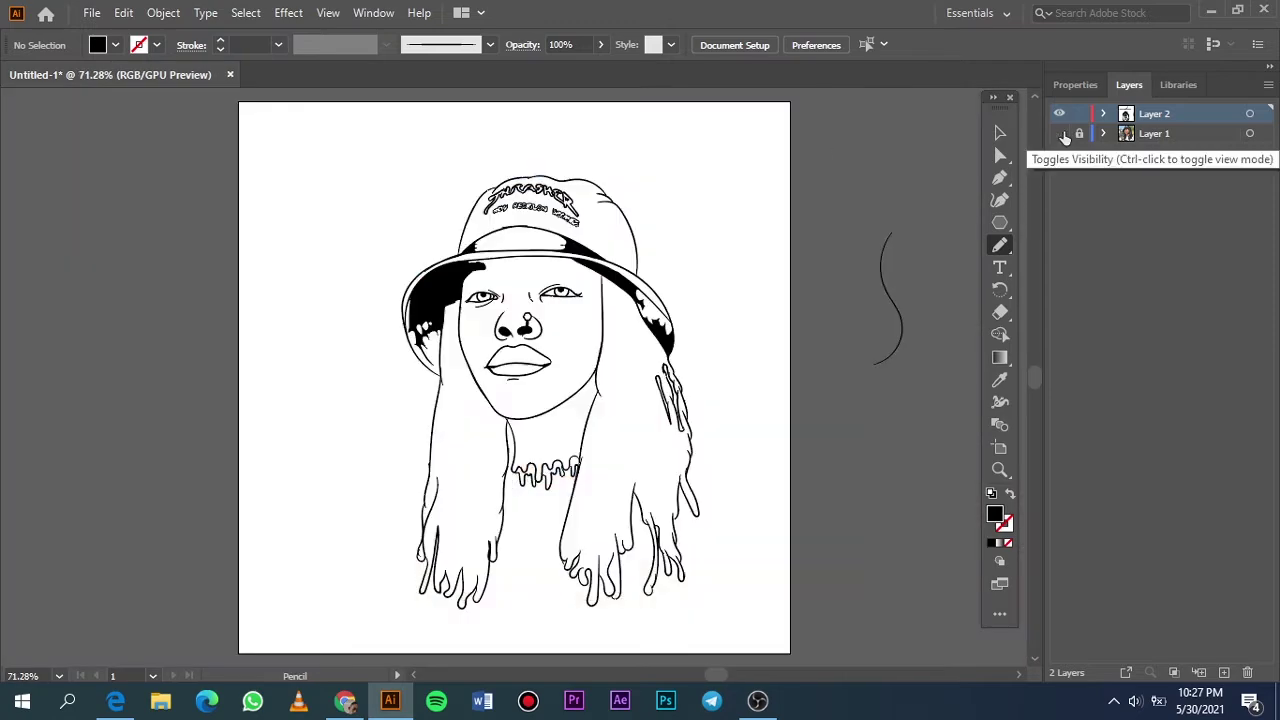
scroll(528, 160, up, 5)
mouse_move(528, 160)
mouse_down()
mouse_move(500, 257)
mouse_move(617, 297)
mouse_move(694, 368)
mouse_move(692, 322)
mouse_move(528, 160)
mouse_up()
scroll(720, 443, down, 3)
mouse_move(666, 562)
mouse_down()
mouse_move(732, 590)
mouse_move(649, 523)
mouse_up()
mouse_move(750, 345)
mouse_down()
mouse_move(766, 594)
mouse_move(752, 350)
mouse_up()
Ink the hat crown's top-edge outline and start black shading down its left edge.
key(ctrl+0)
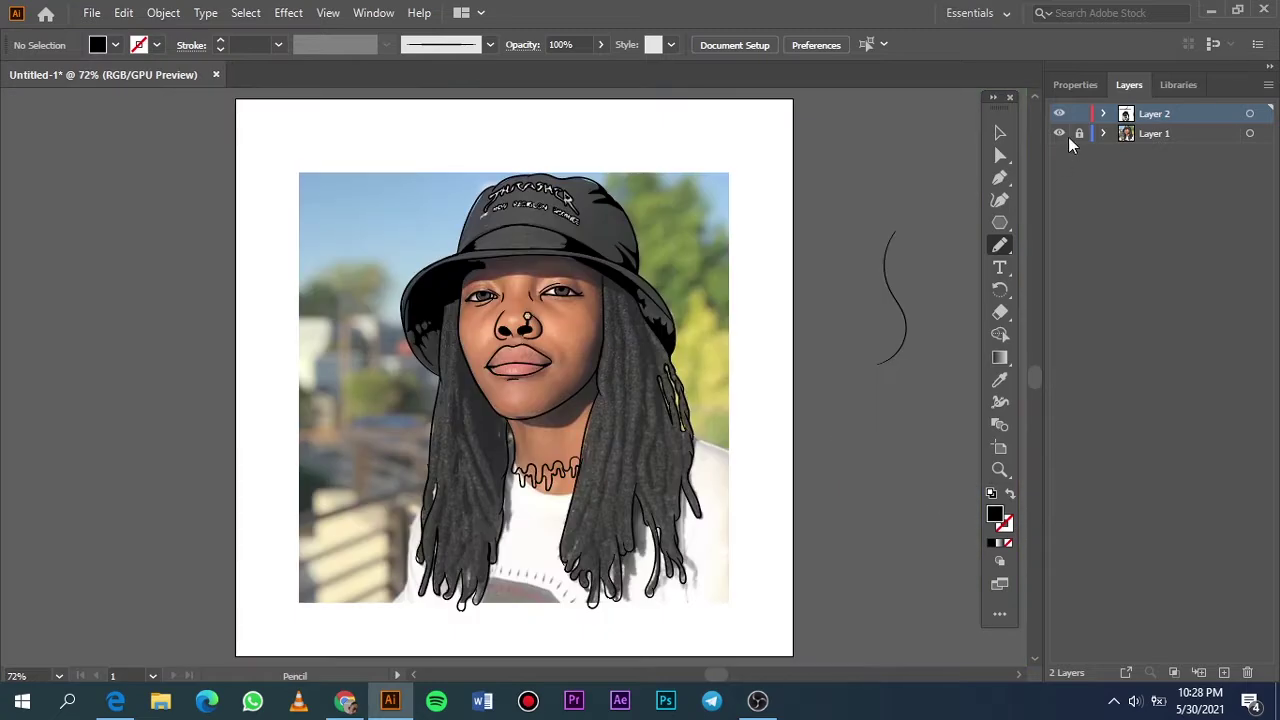
click(1059, 133)
scroll(376, 205, up, 3)
scroll(848, 180, up, 1)
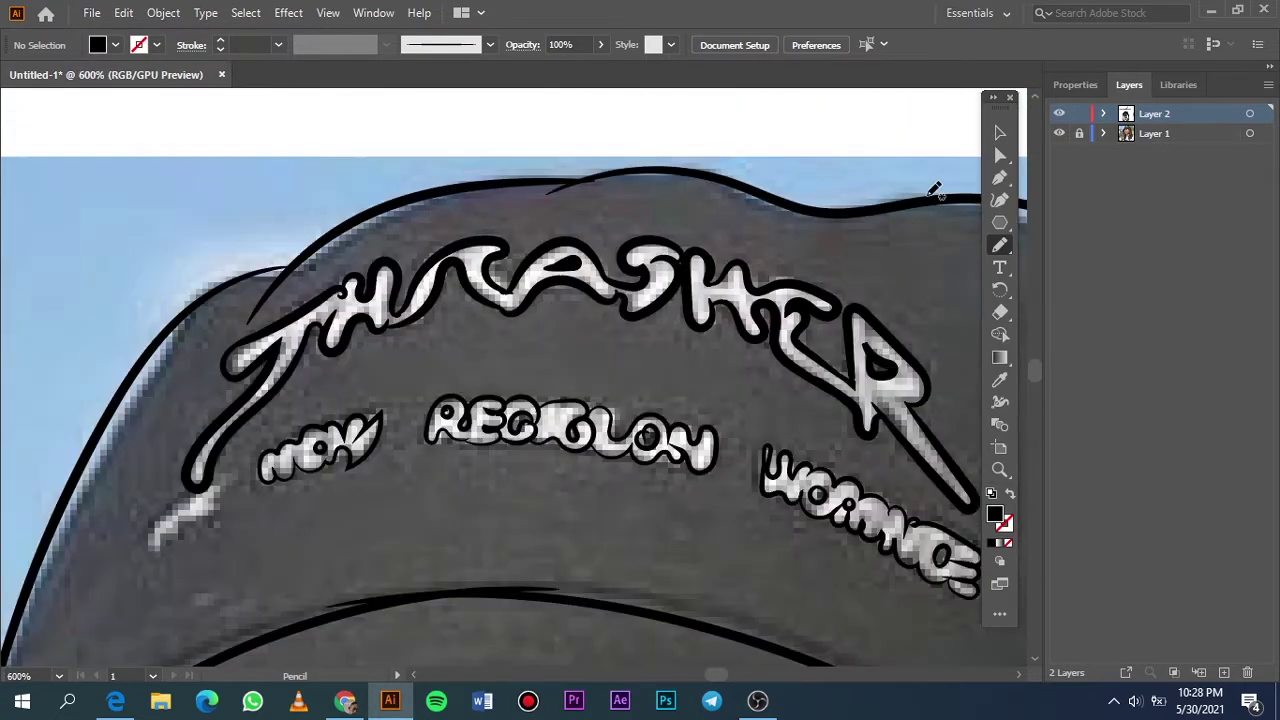
drag(935, 189, 505, 181)
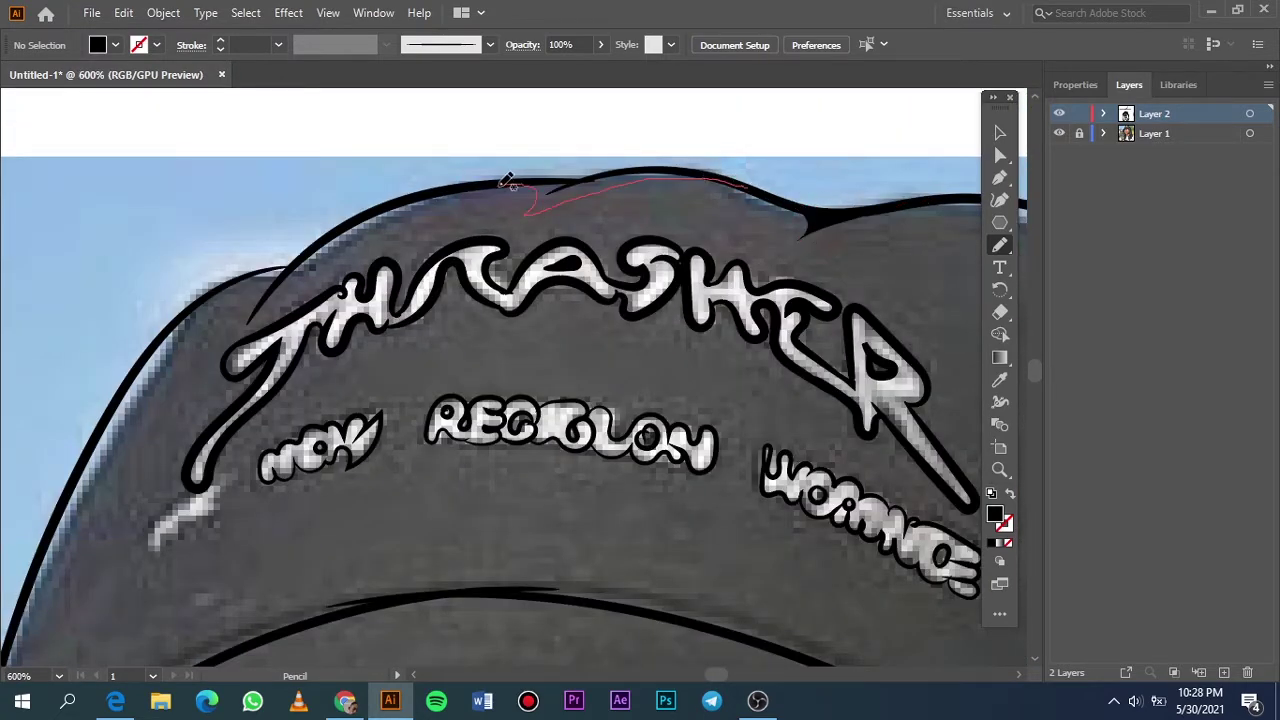
drag(591, 170, 715, 192)
mouse_move(412, 196)
mouse_down()
mouse_move(93, 460)
mouse_move(424, 189)
mouse_up()
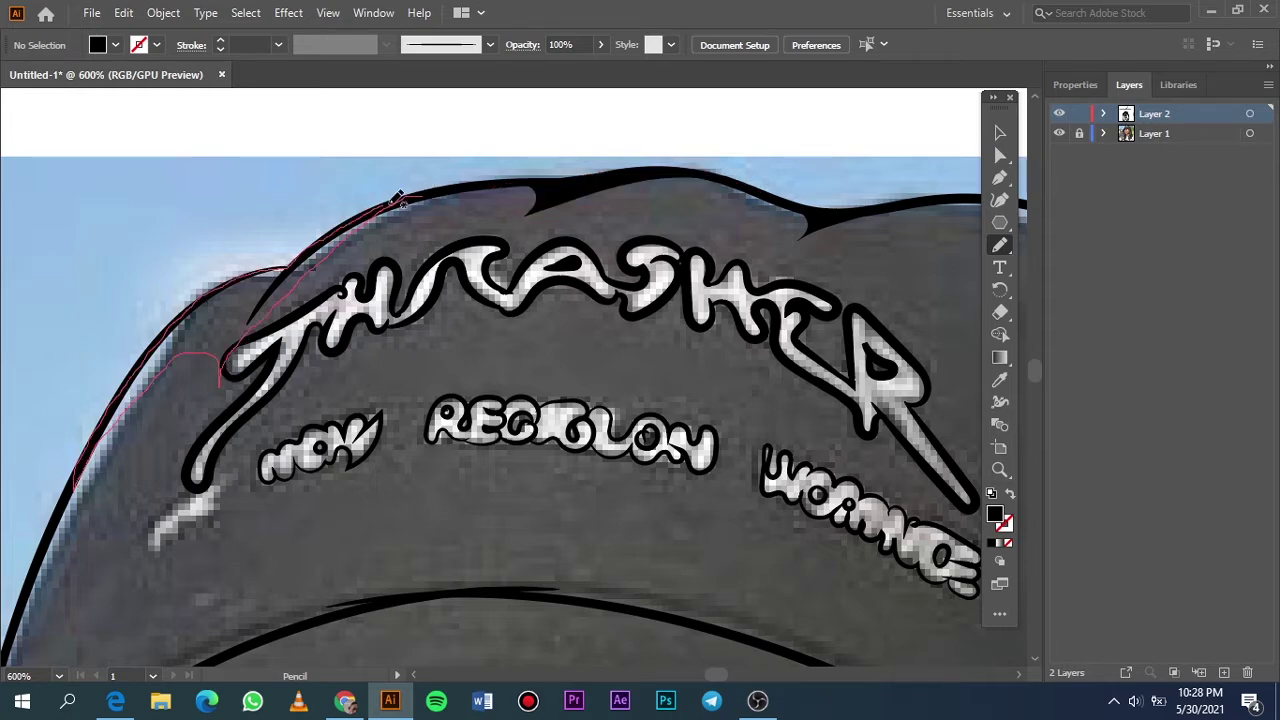
Extend the shadow spikes lower down the crown's left edge, checking with Layer 1 hidden.
key(ctrl+0)
click(1059, 133)
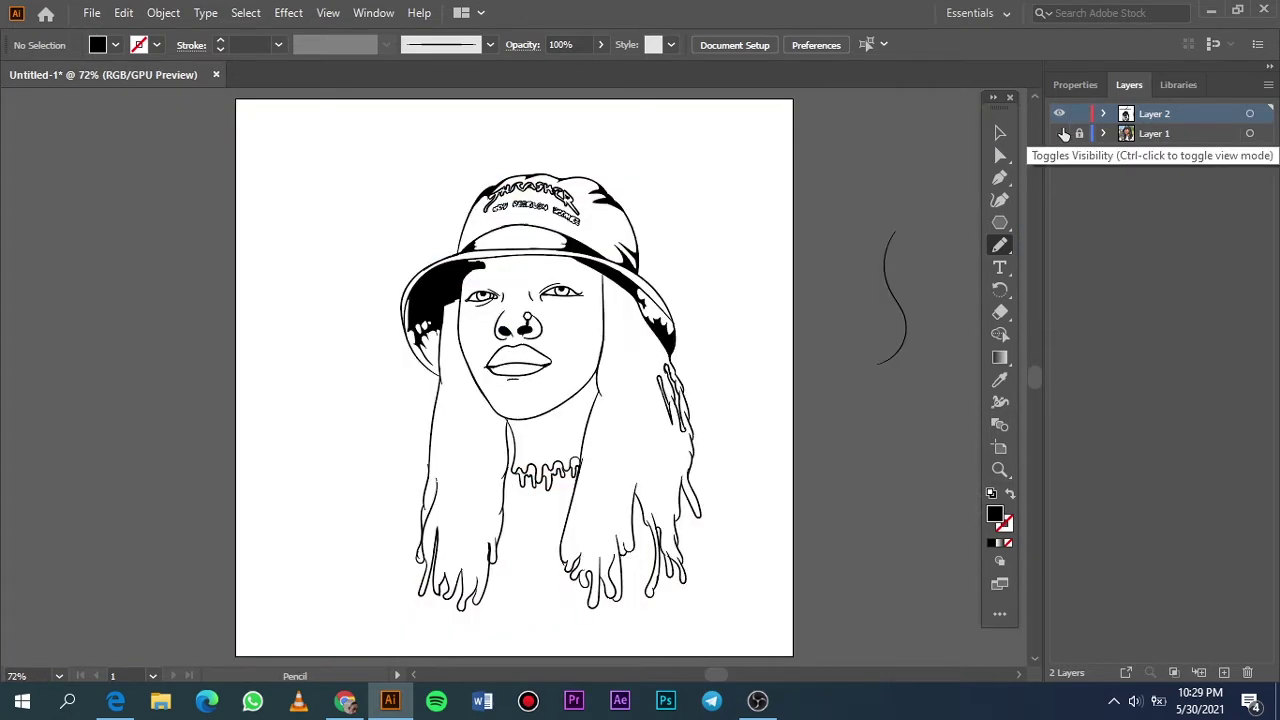
click(1059, 133)
scroll(433, 260, up, 5)
drag(380, 352, 433, 302)
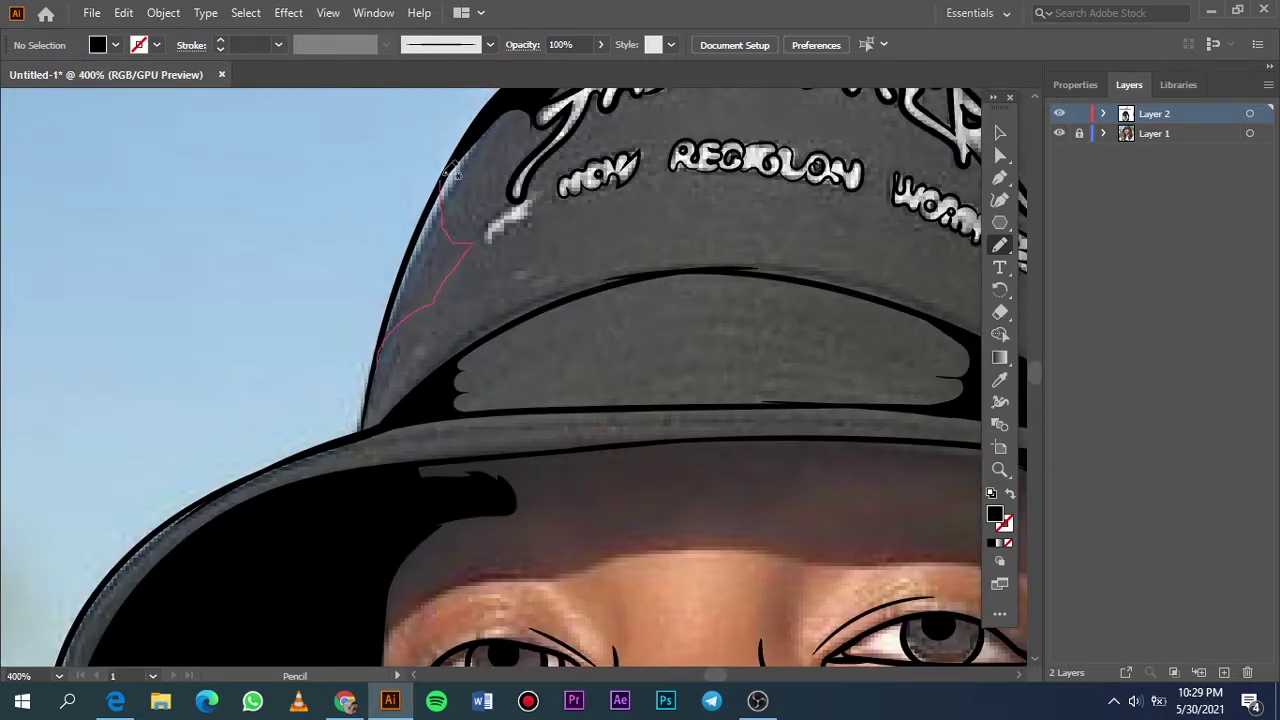
drag(455, 175, 450, 172)
mouse_move(403, 403)
mouse_down()
mouse_move(378, 398)
mouse_move(400, 402)
mouse_up()
key(ctrl+0)
click(1059, 133)
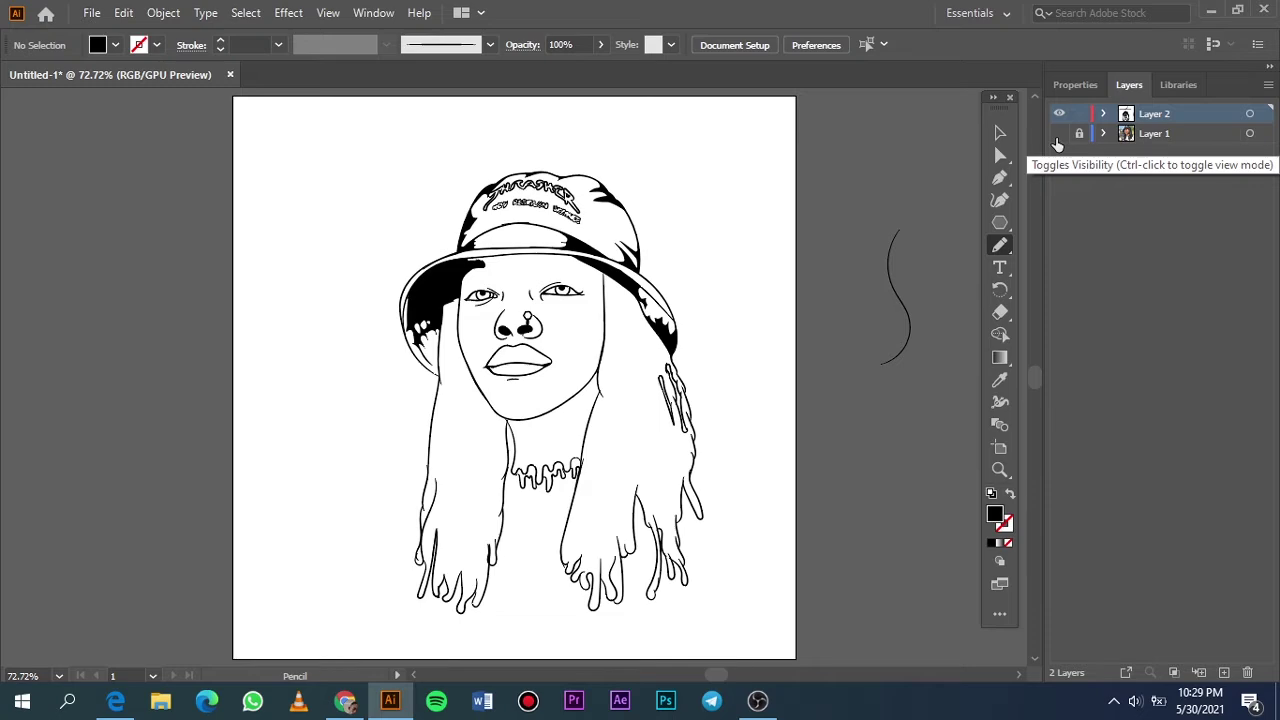
click(1059, 133)
Draw two black shadow strands in the hair below the brim, reaching up to the brim.
scroll(575, 425, up, 4)
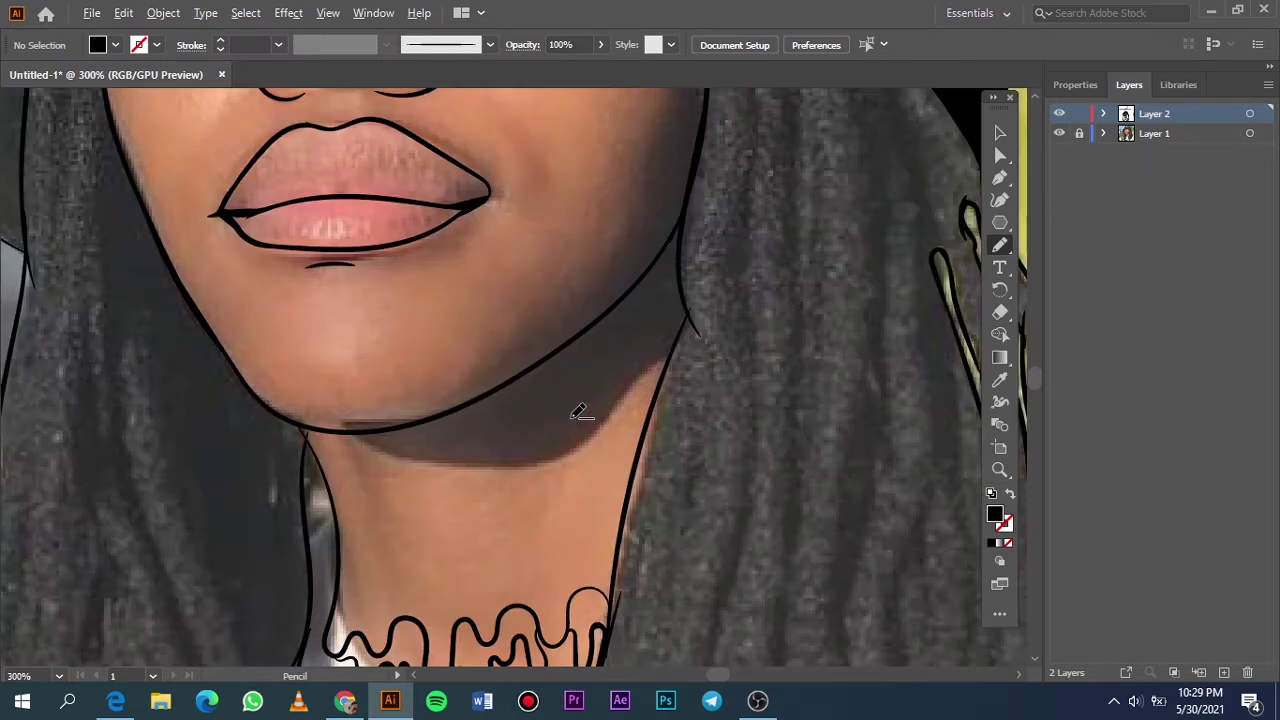
key(ctrl+0)
scroll(592, 240, up, 4)
drag(617, 233, 671, 434)
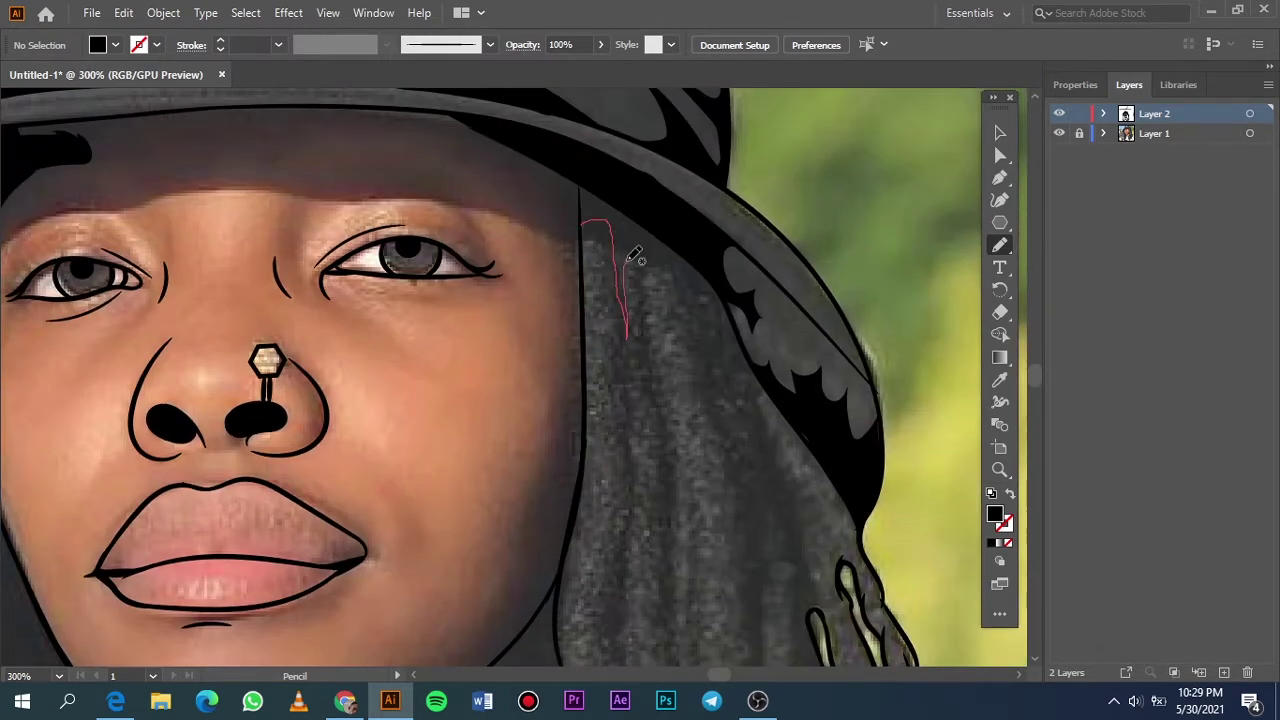
drag(650, 383, 722, 425)
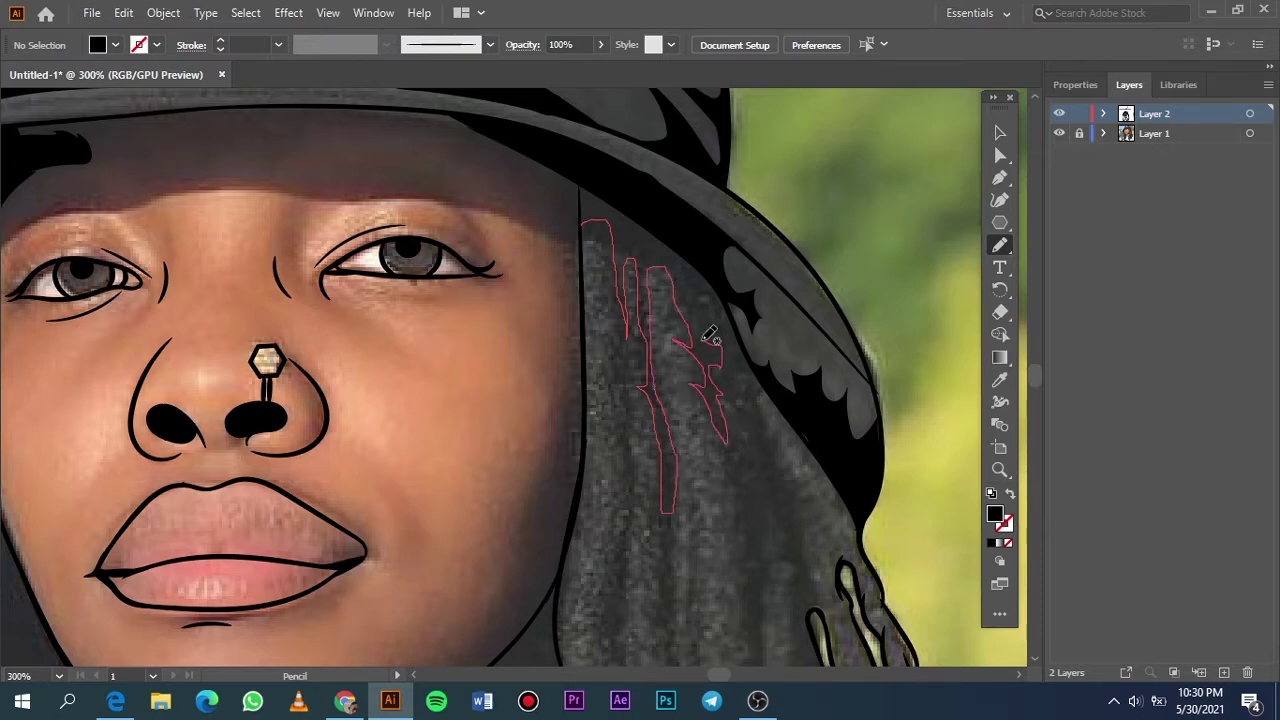
drag(705, 336, 600, 172)
Add closed black strands down the hair edge and along a loc by the neck.
key(ctrl+0)
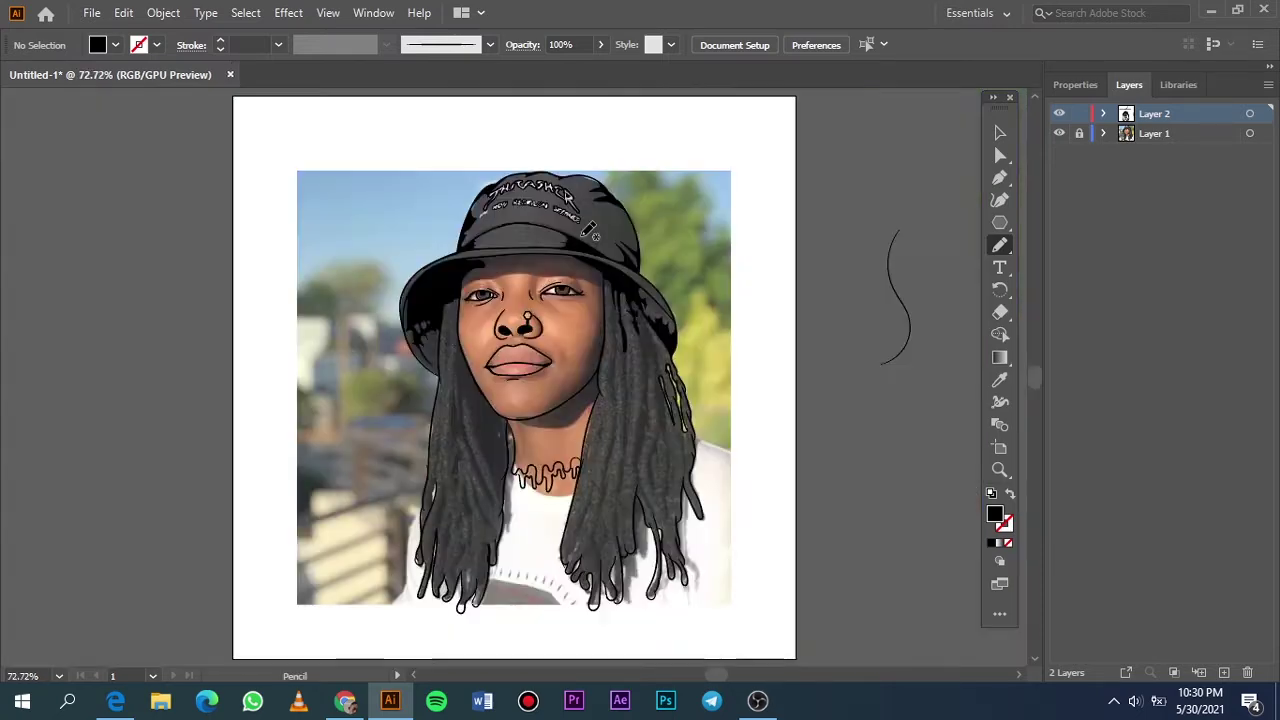
scroll(590, 230, up, 5)
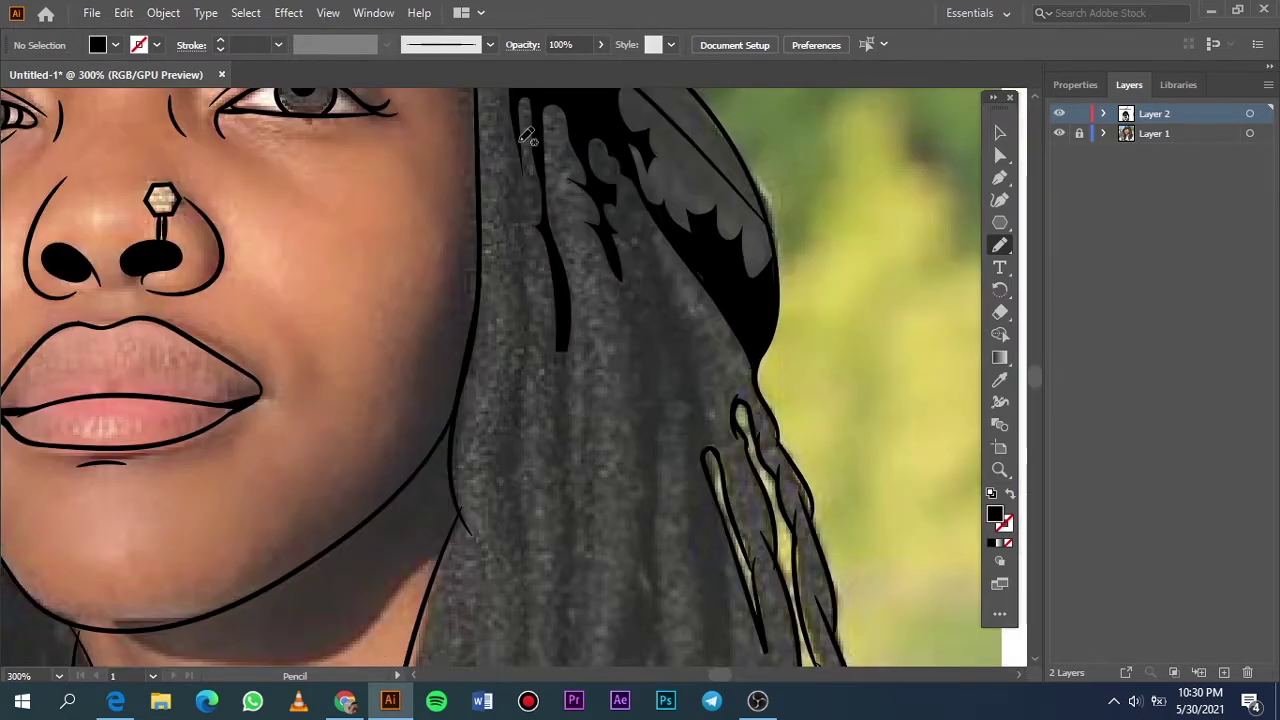
mouse_move(518, 249)
mouse_down()
mouse_move(507, 492)
mouse_move(535, 316)
mouse_up()
drag(529, 228, 519, 133)
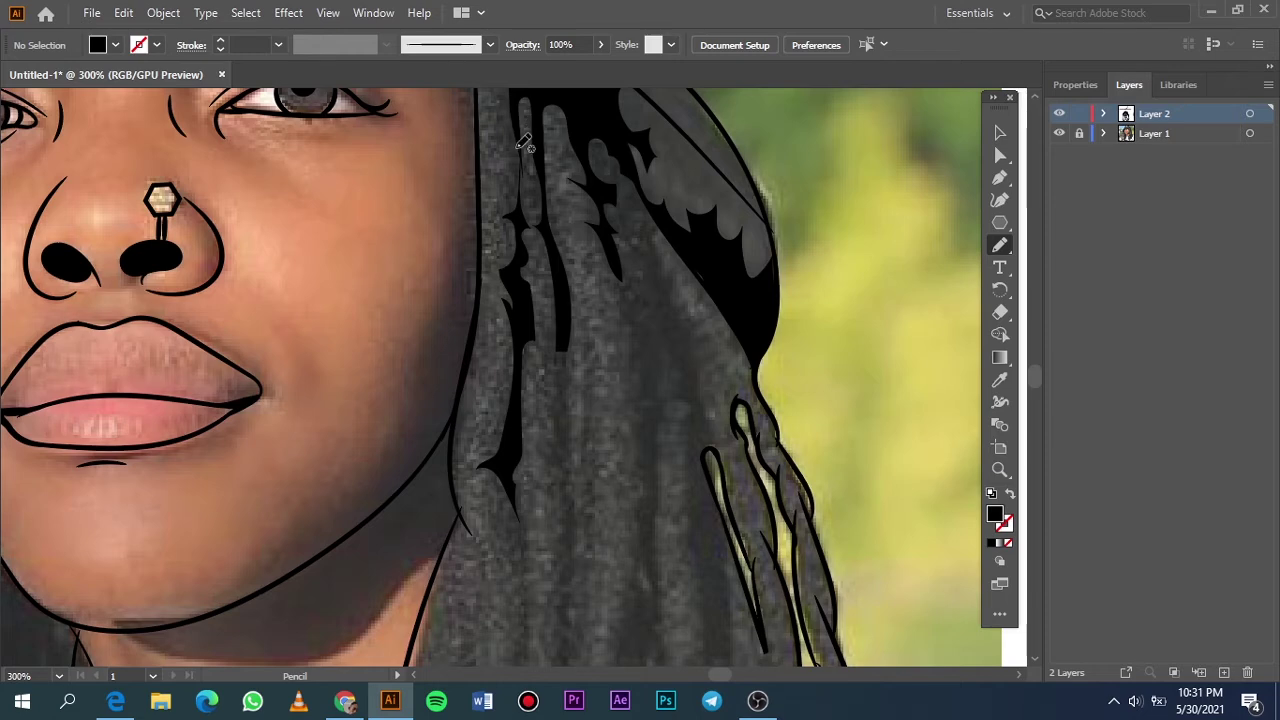
key(ctrl+0)
key(ctrl+plus)
key(ctrl+plus)
key(ctrl+plus)
drag(531, 199, 526, 193)
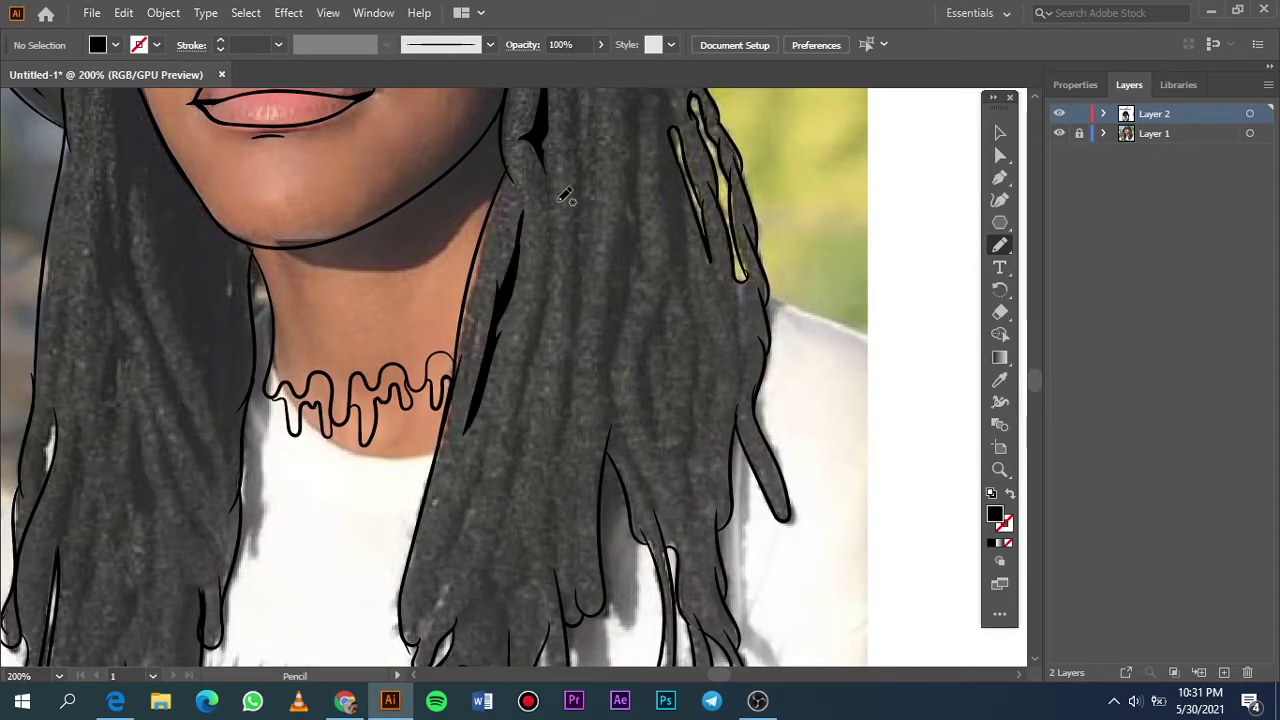
drag(549, 259, 531, 344)
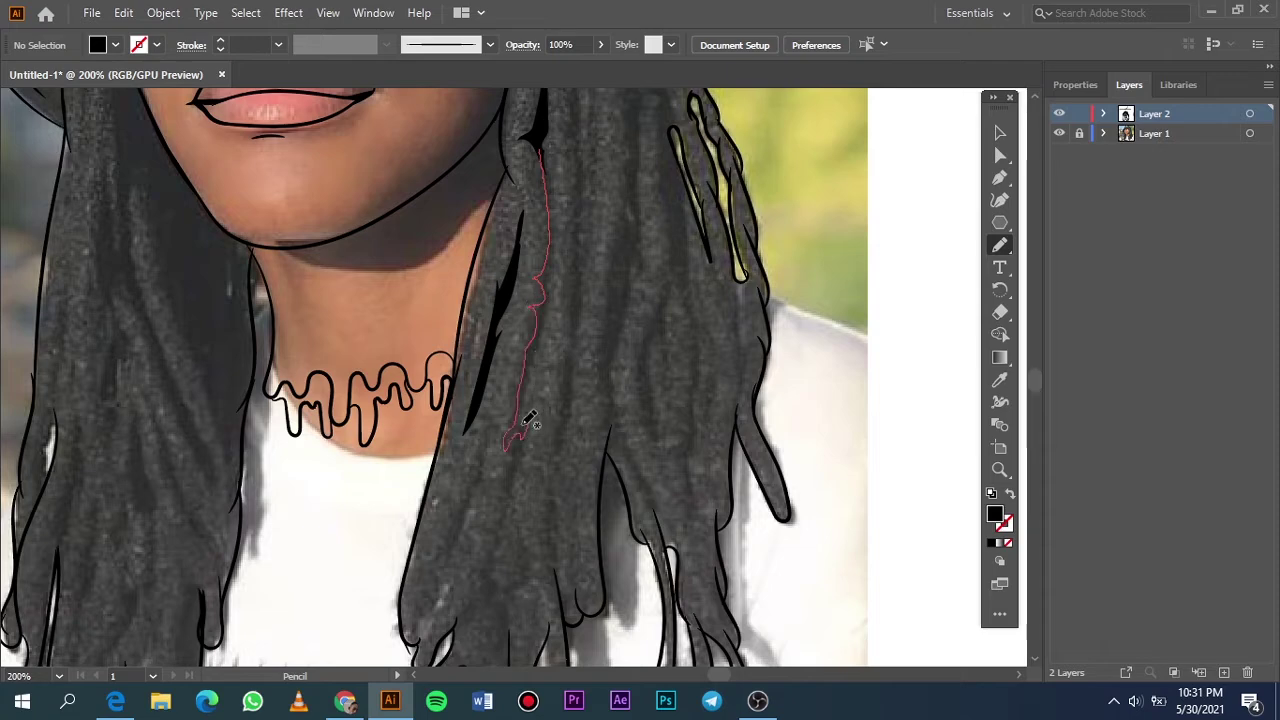
drag(557, 272, 543, 147)
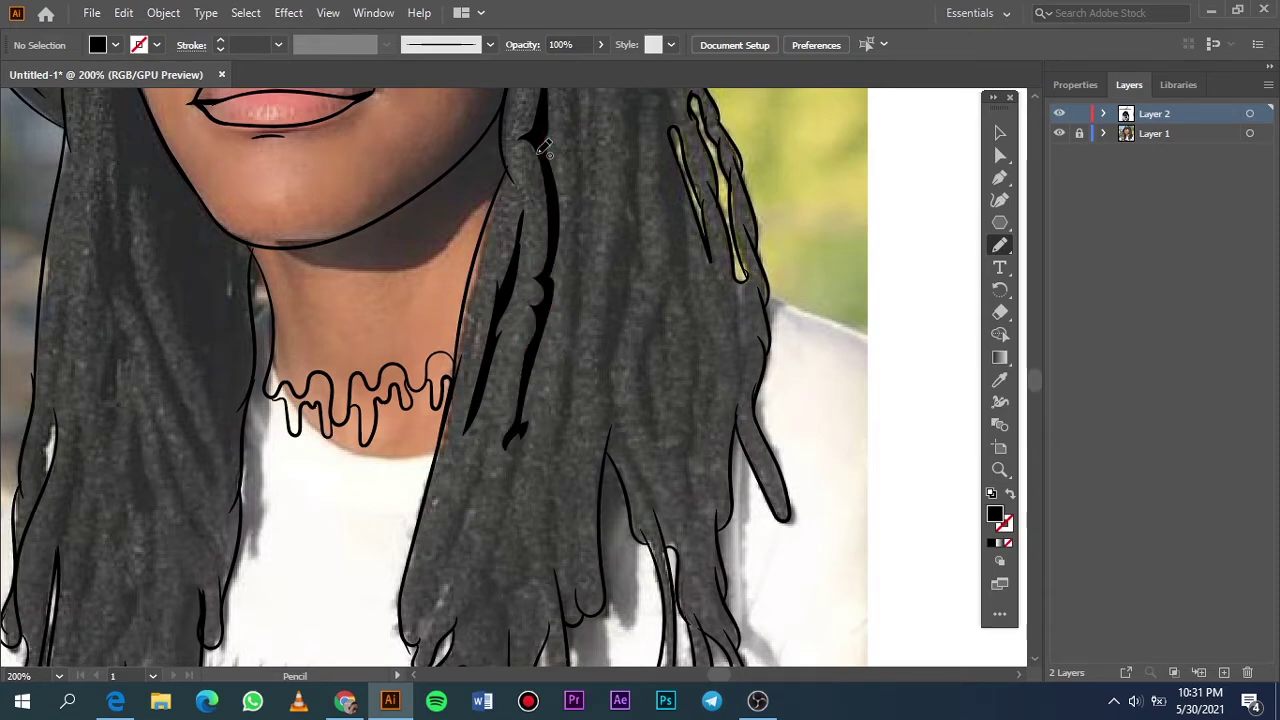
Add a shadow strand on the lower locs, reviewing the line art with Layer 1 hidden.
key(ctrl+0)
click(1059, 133)
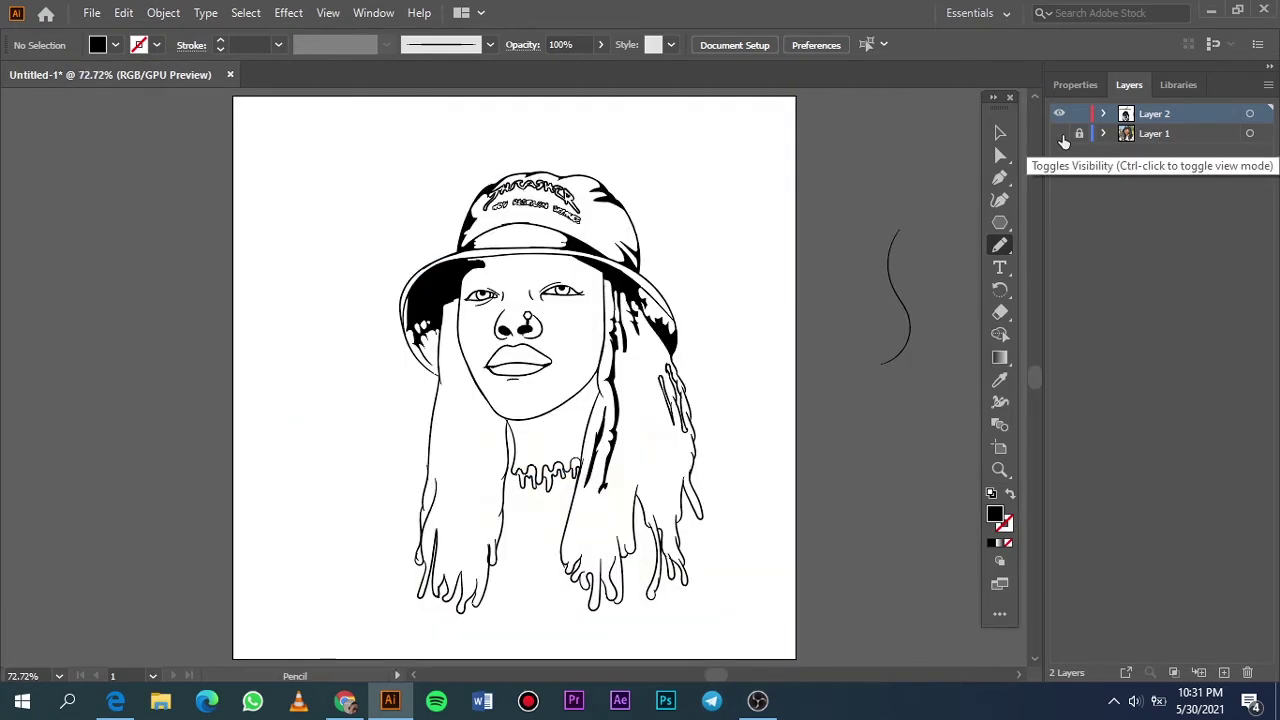
click(1059, 133)
alt+scroll(575, 553, up, 3)
alt+scroll(575, 553, up, 2)
drag(514, 535, 545, 541)
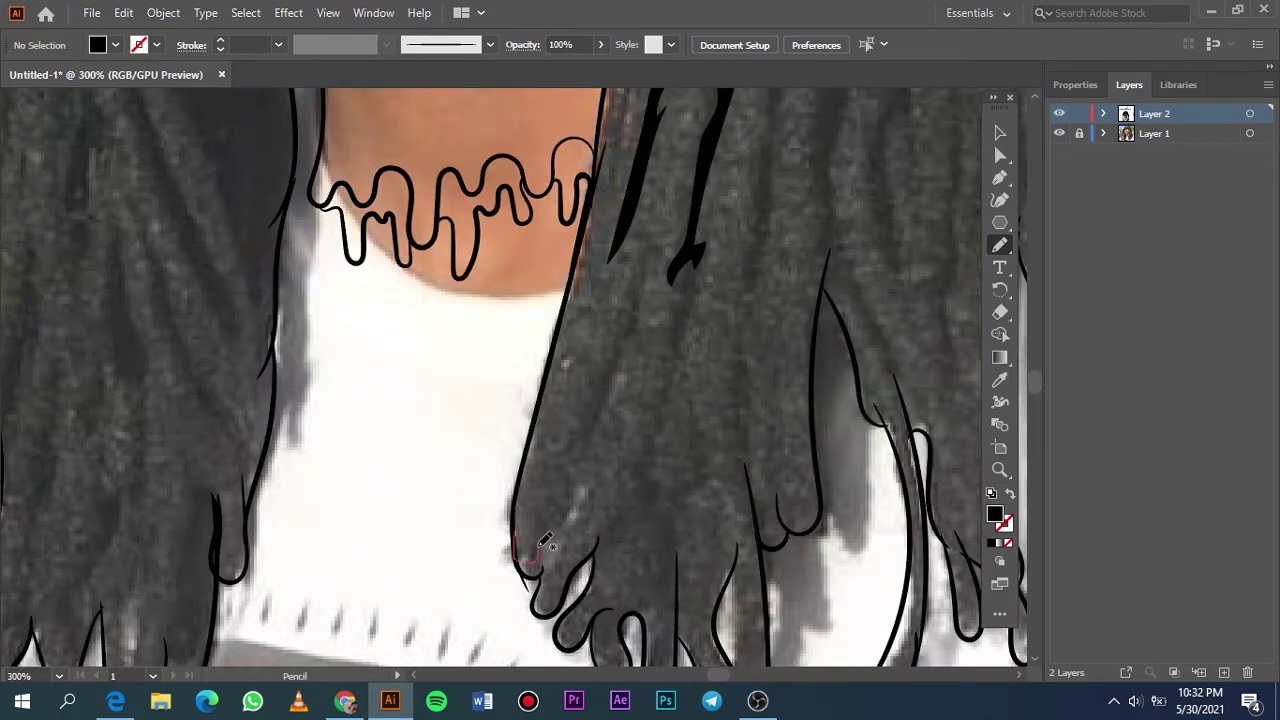
mouse_move(579, 446)
mouse_down()
mouse_move(637, 312)
mouse_move(627, 448)
mouse_up()
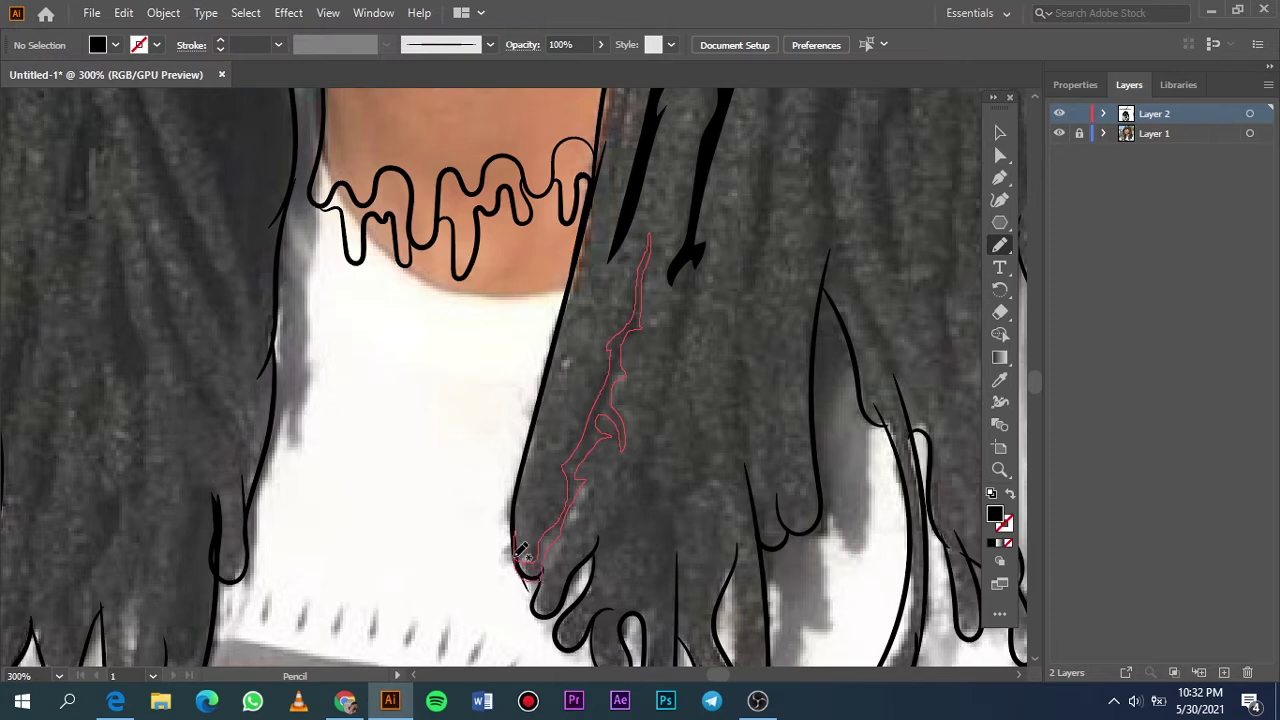
key(ctrl+0)
click(1061, 134)
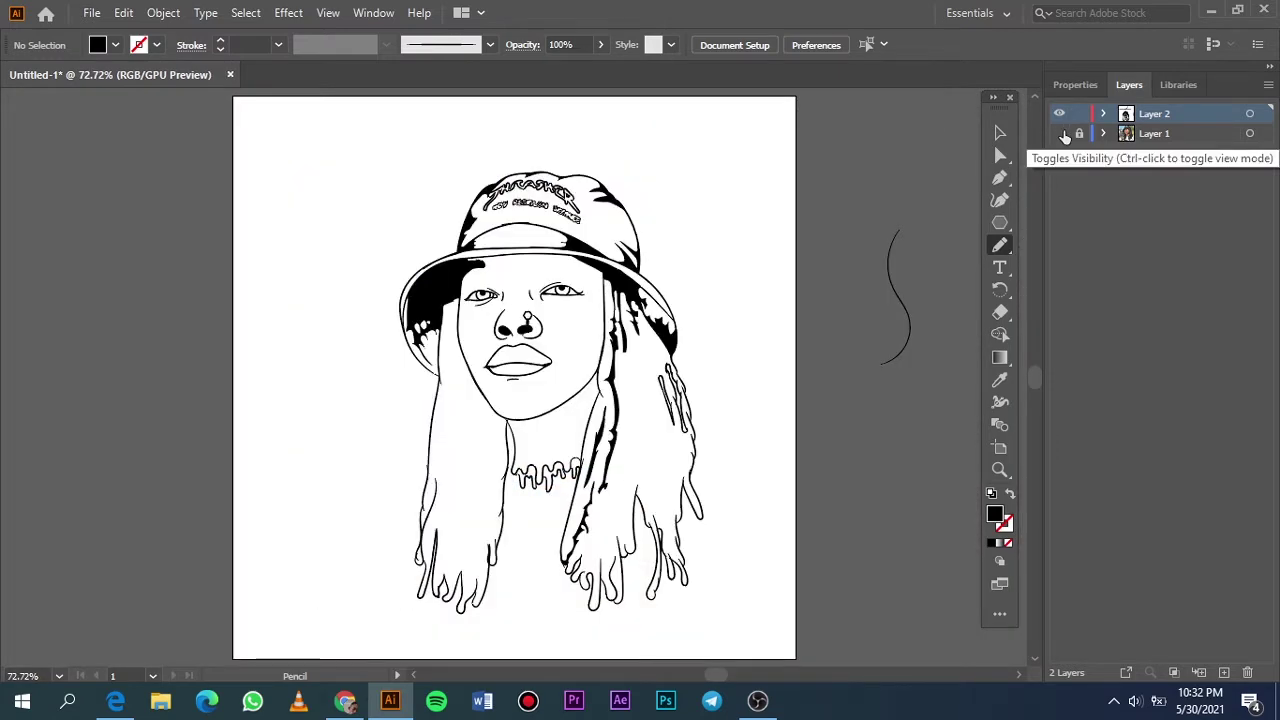
Draw two closed black shadow strands through the upper locs.
click(1060, 134)
scroll(631, 390, up, 4)
drag(604, 190, 610, 258)
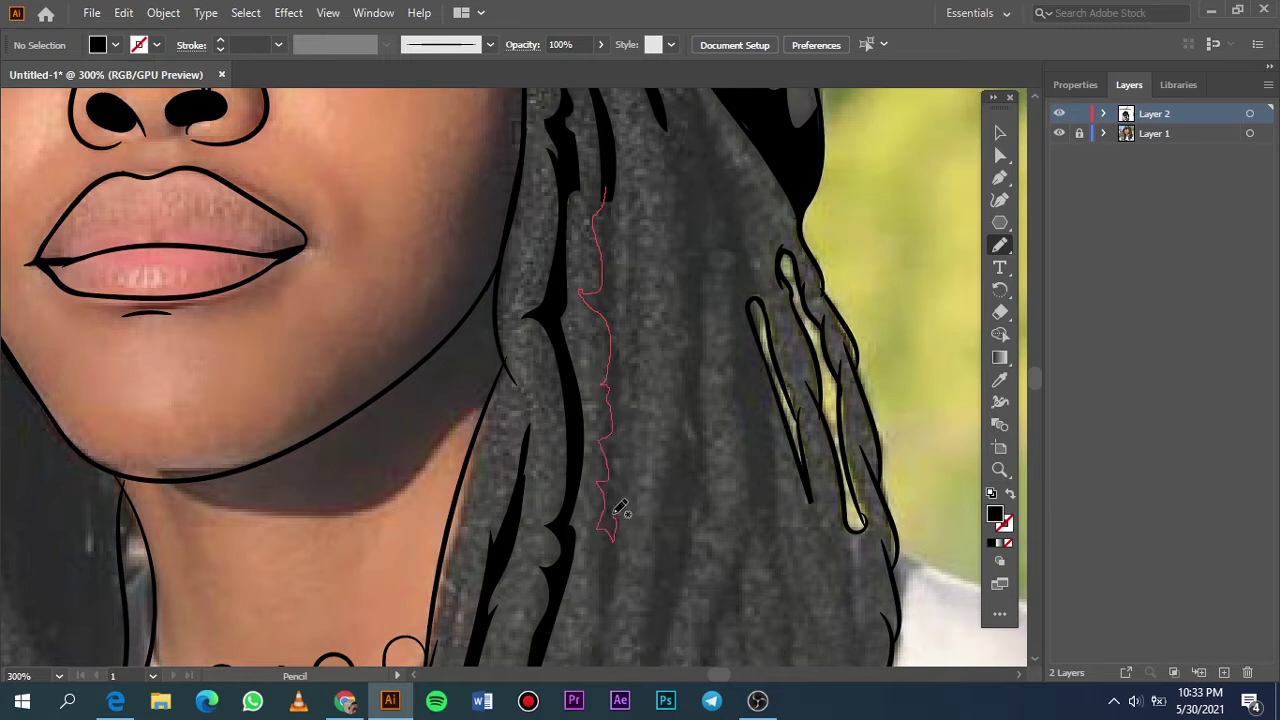
drag(628, 453, 606, 165)
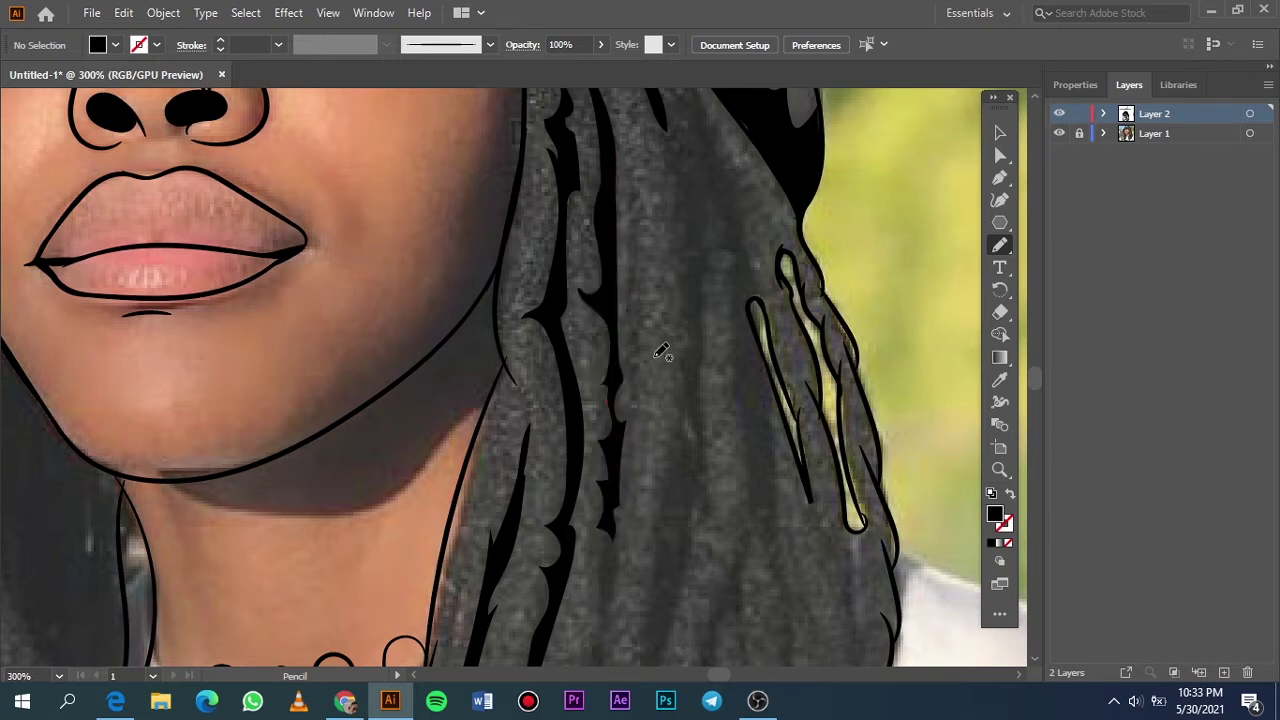
drag(645, 353, 623, 319)
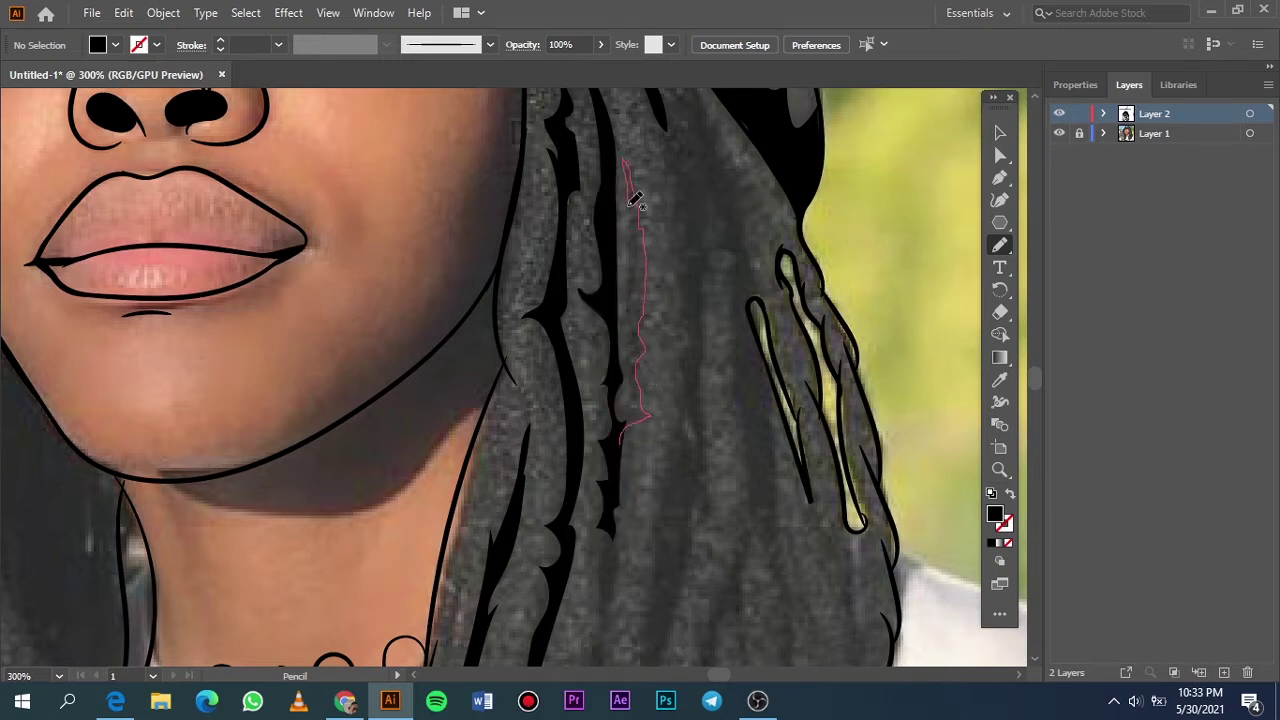
drag(637, 400, 622, 438)
Add a black shadow strand running down toward the strand tips.
key(ctrl+0)
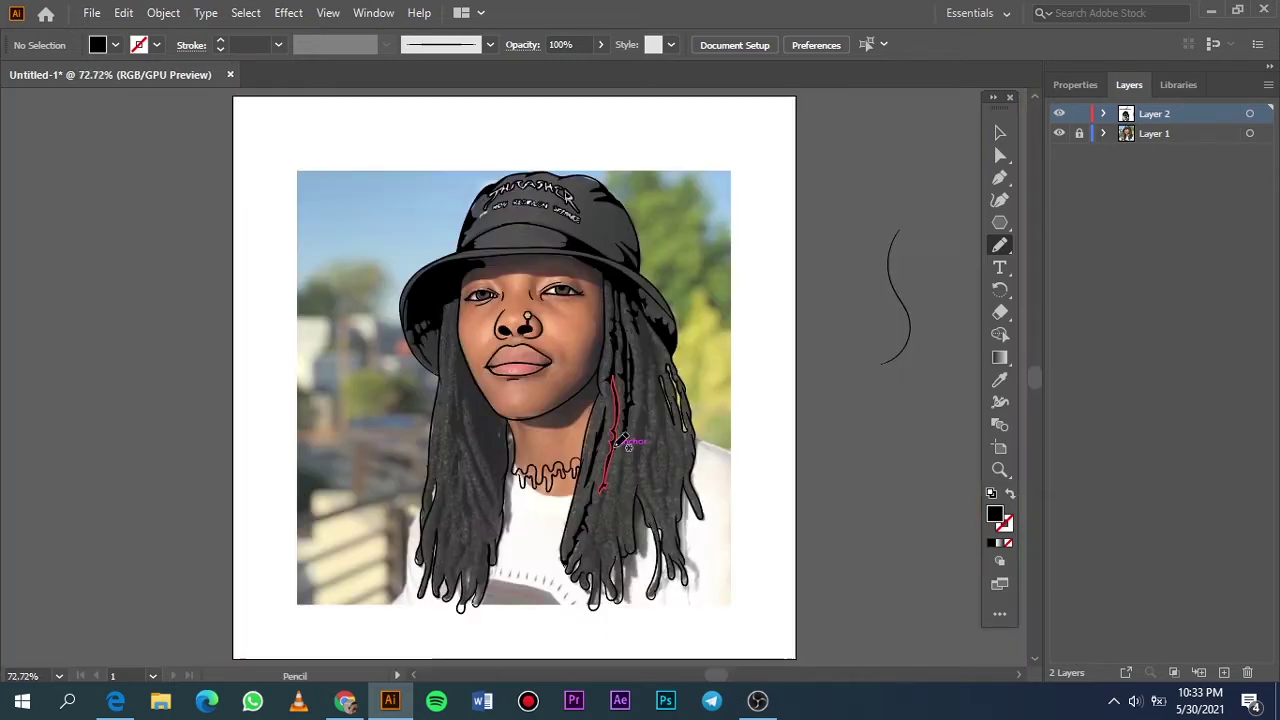
click(1059, 133)
click(1059, 133)
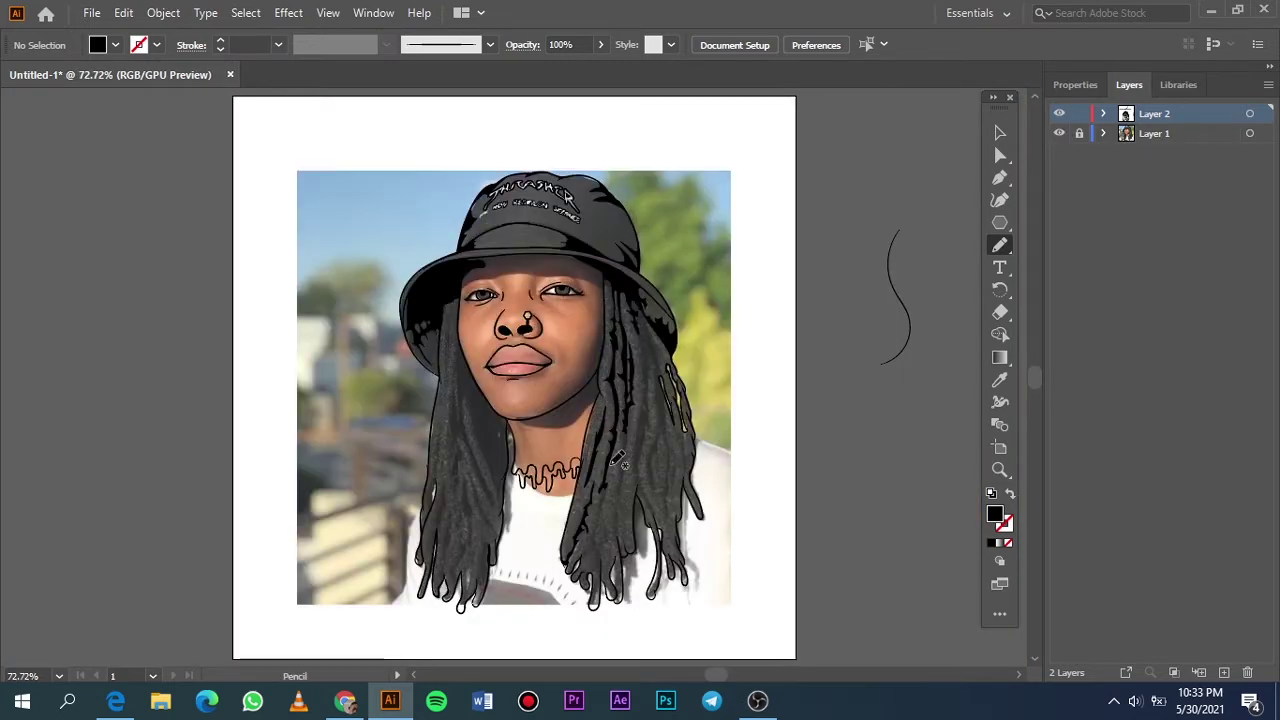
key(ctrl+equal)
key(ctrl+equal)
key(ctrl+equal)
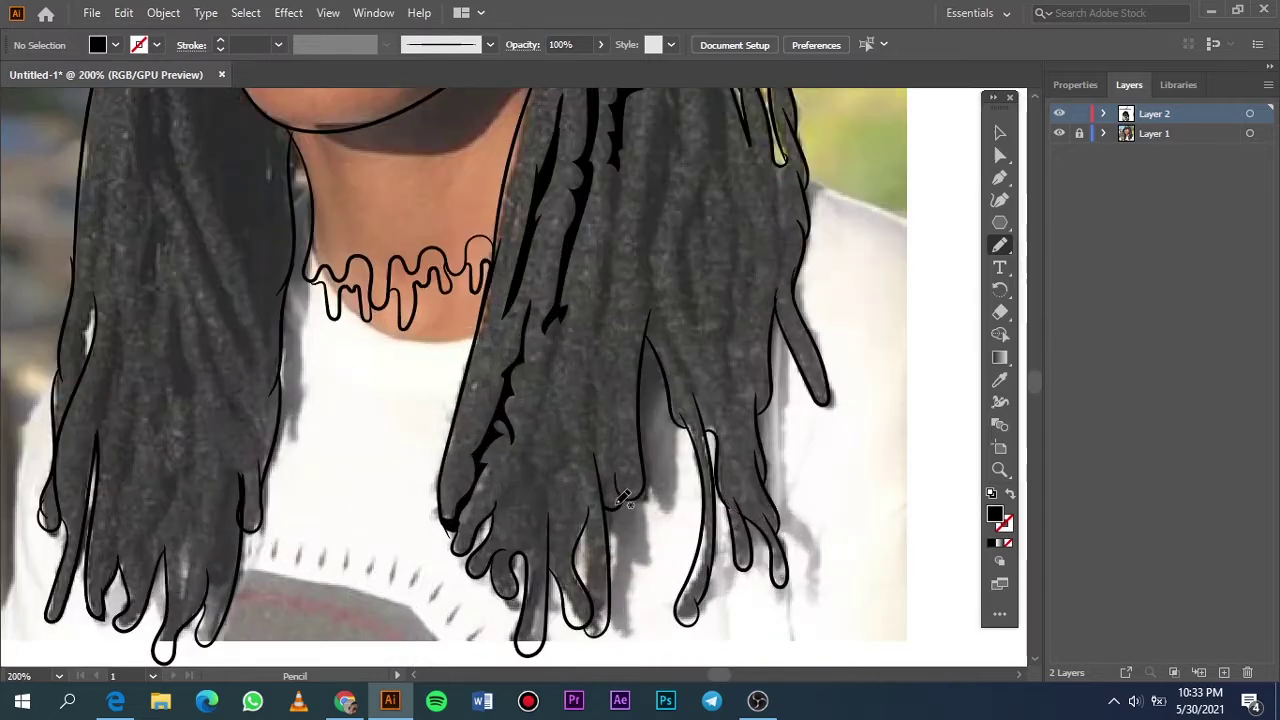
drag(556, 318, 518, 542)
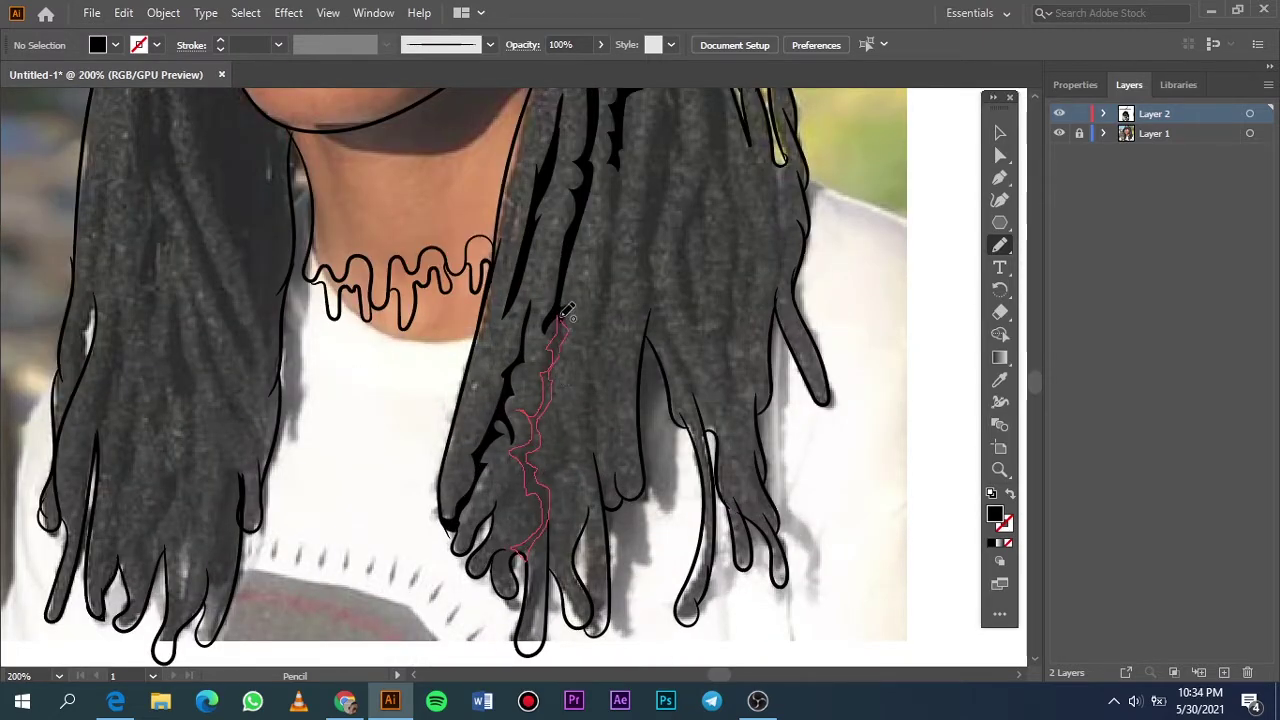
drag(563, 314, 563, 314)
Fill small shadow shapes between the strand tips and beside the necklace.
key(ctrl+equal)
drag(500, 380, 465, 472)
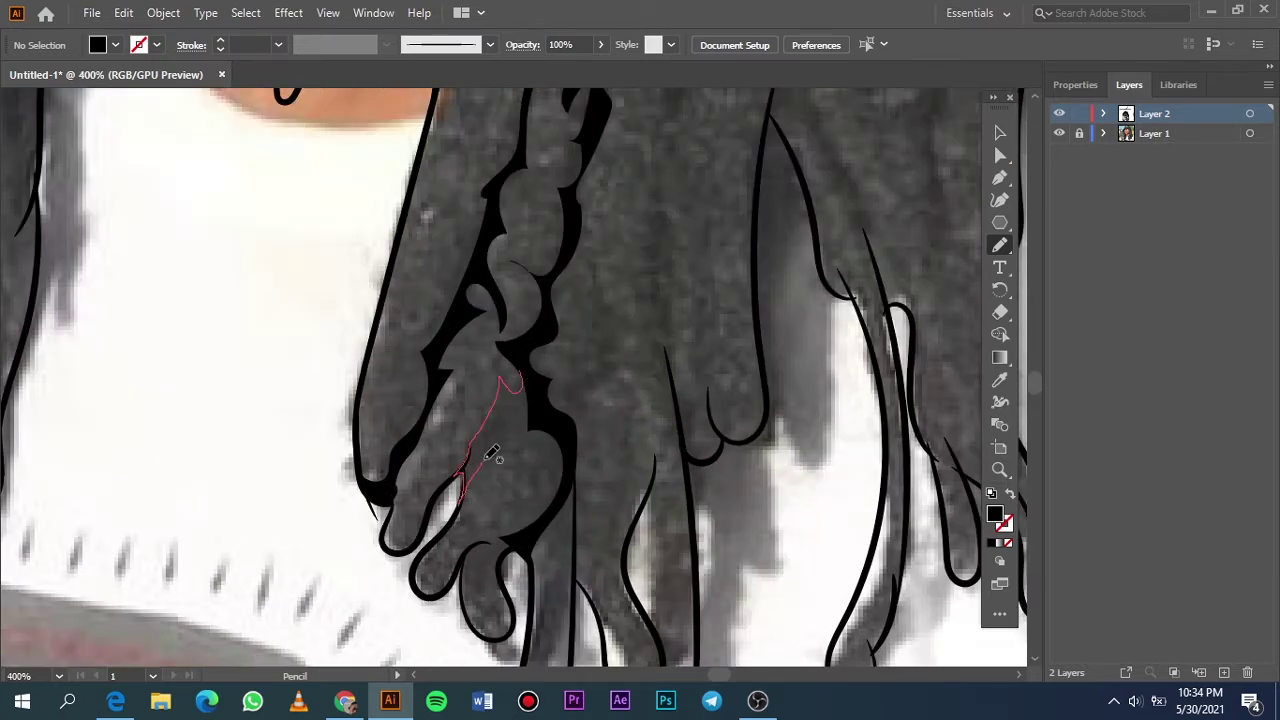
drag(528, 432, 520, 367)
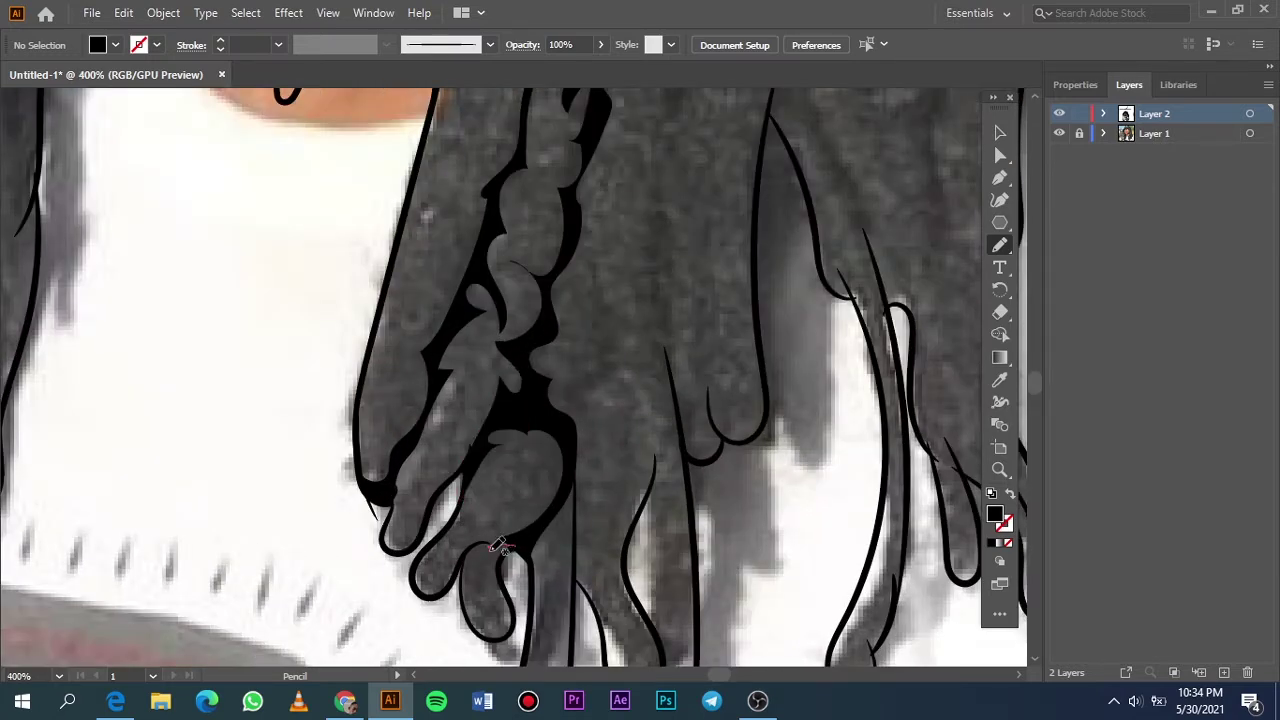
drag(518, 530, 512, 545)
key(ctrl+minus)
key(ctrl+0)
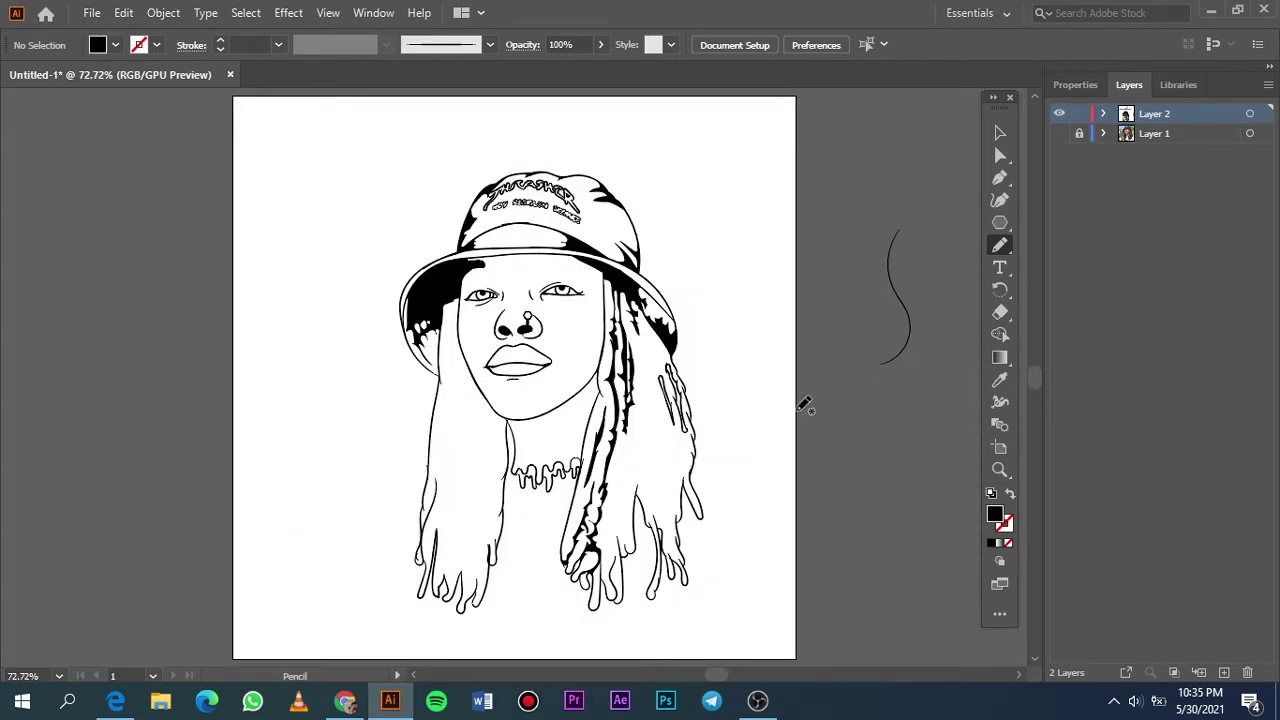
scroll(620, 560, up, 4)
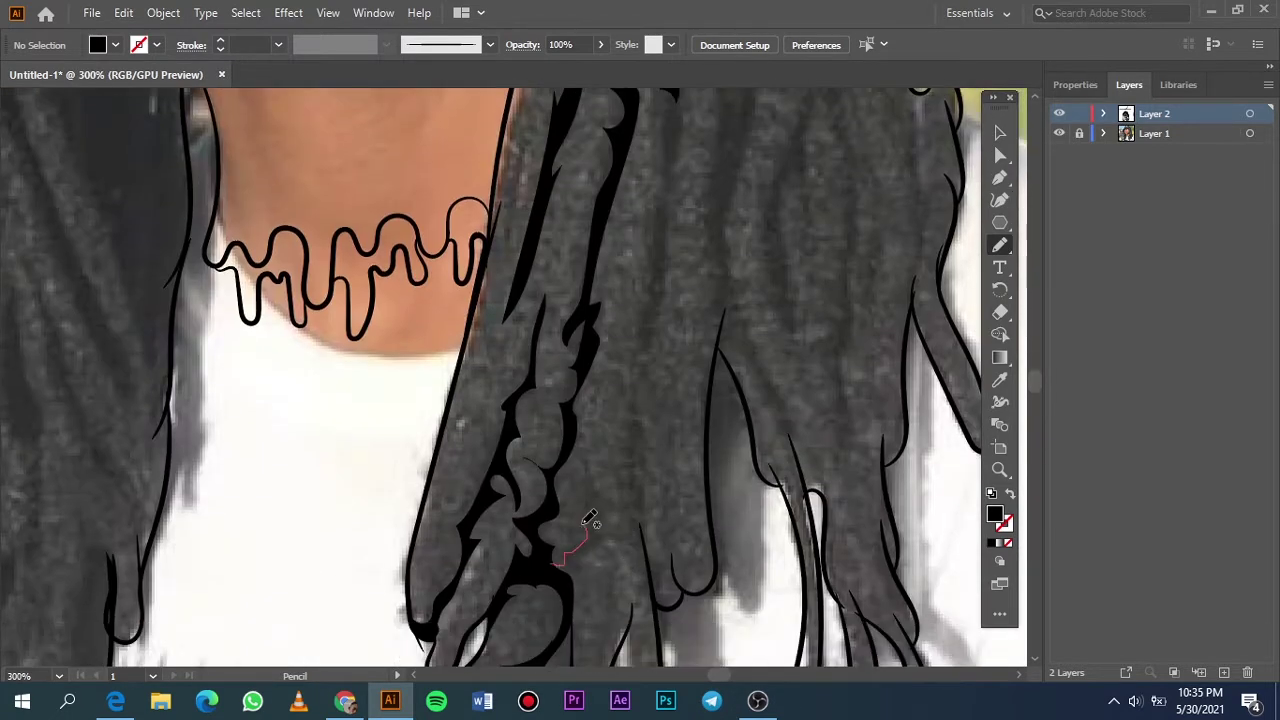
mouse_move(585, 527)
mouse_down()
mouse_move(618, 492)
mouse_move(625, 591)
mouse_move(545, 560)
mouse_up()
Draw a long solid black shadow strand down the locs.
key(ctrl+0)
click(1058, 133)
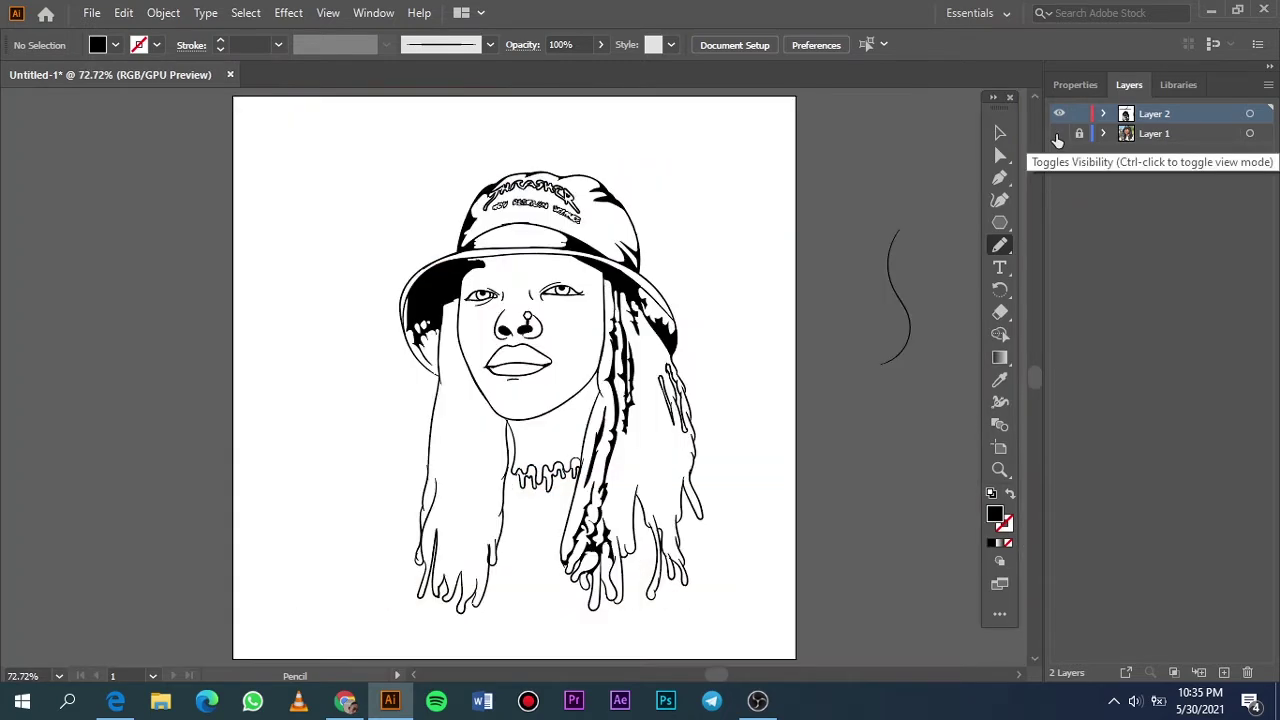
click(1058, 133)
scroll(587, 300, up, 4)
scroll(587, 300, down, 3)
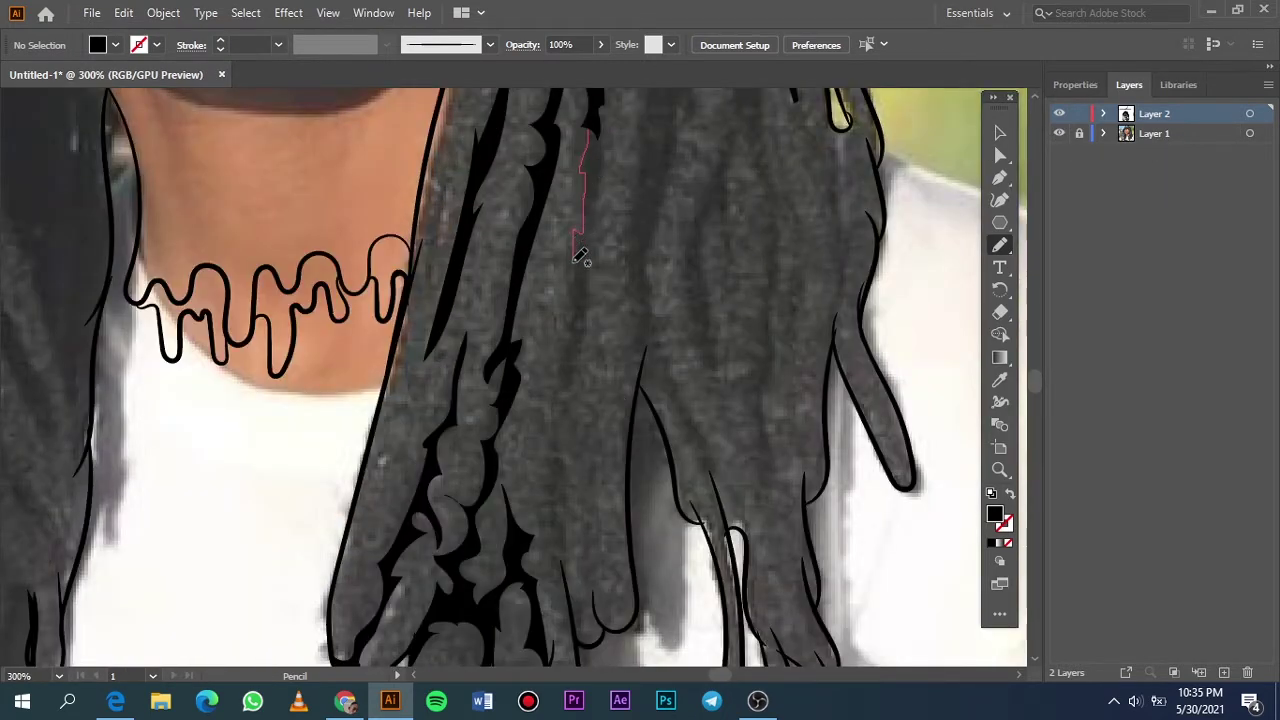
drag(574, 258, 544, 481)
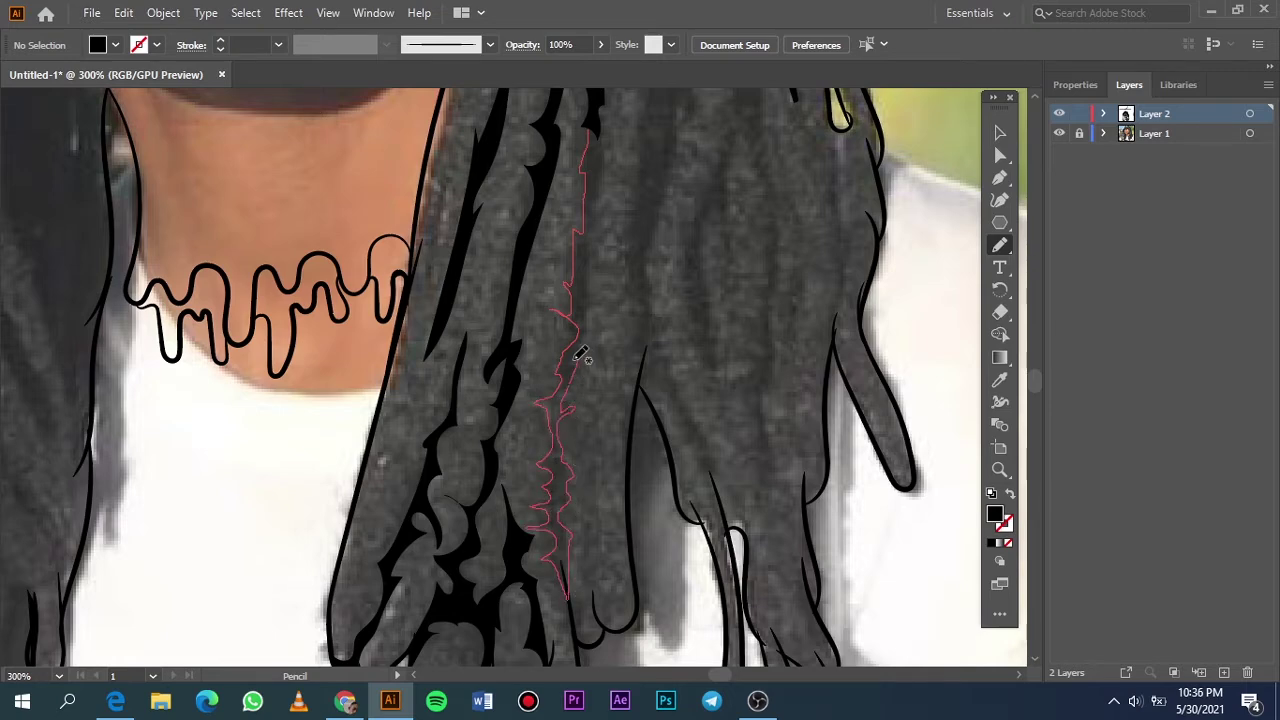
drag(592, 268, 604, 110)
Add a thin black shadow strand beside the neck.
key(ctrl+0)
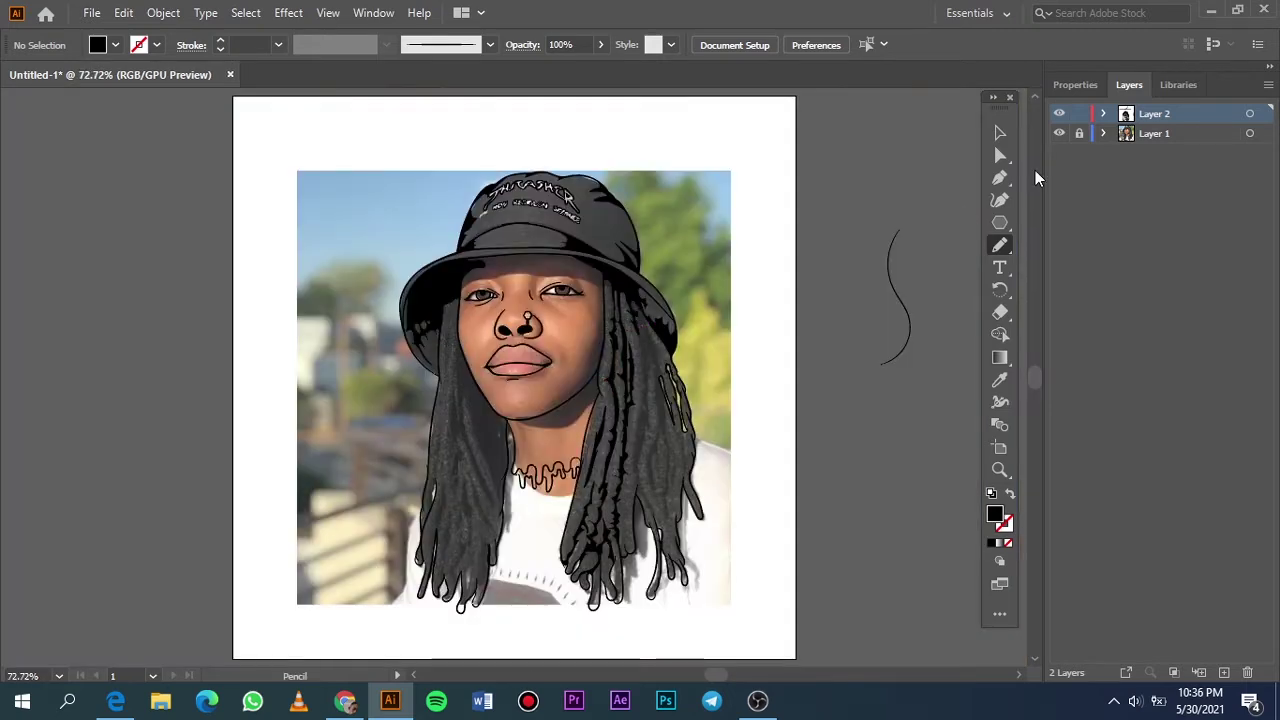
click(1058, 133)
scroll(596, 525, up, 4)
drag(596, 525, 645, 328)
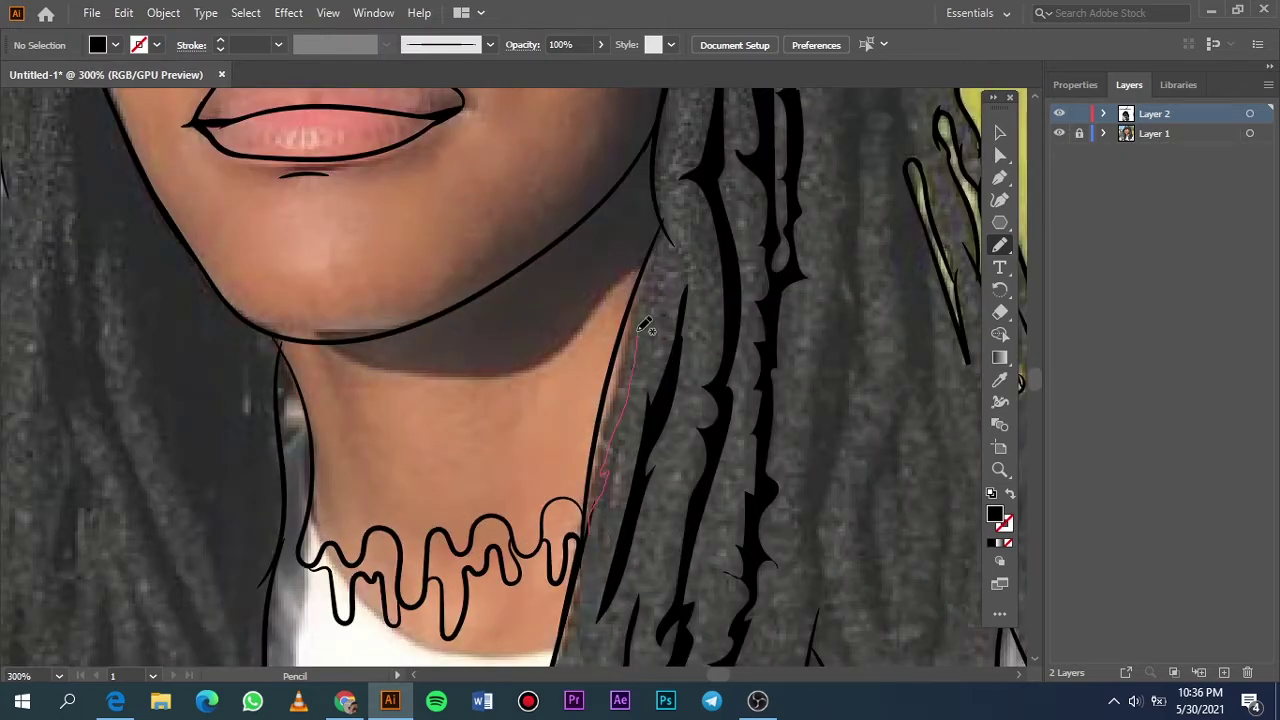
drag(592, 522, 594, 528)
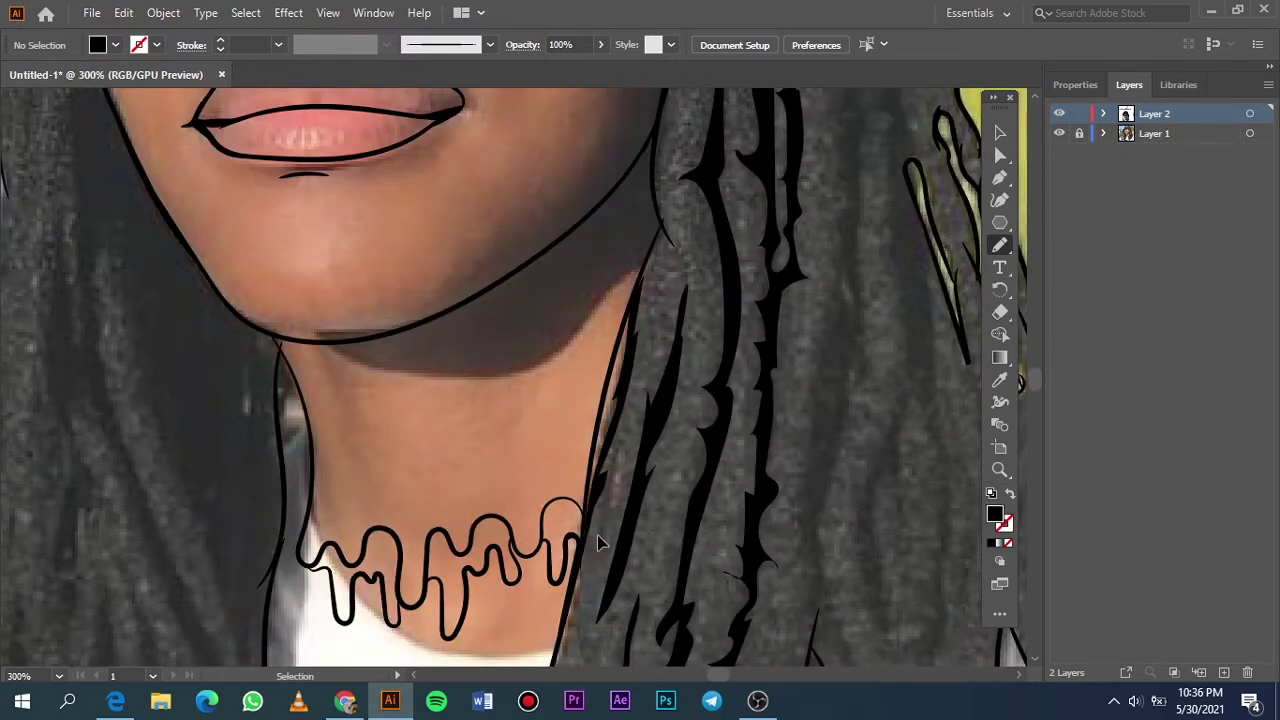
Fill a shadow shape from under the brim down through the locs, plus a small outer-edge shadow.
key(ctrl+0)
click(1058, 133)
scroll(655, 468, up, 3)
scroll(655, 468, up, 3)
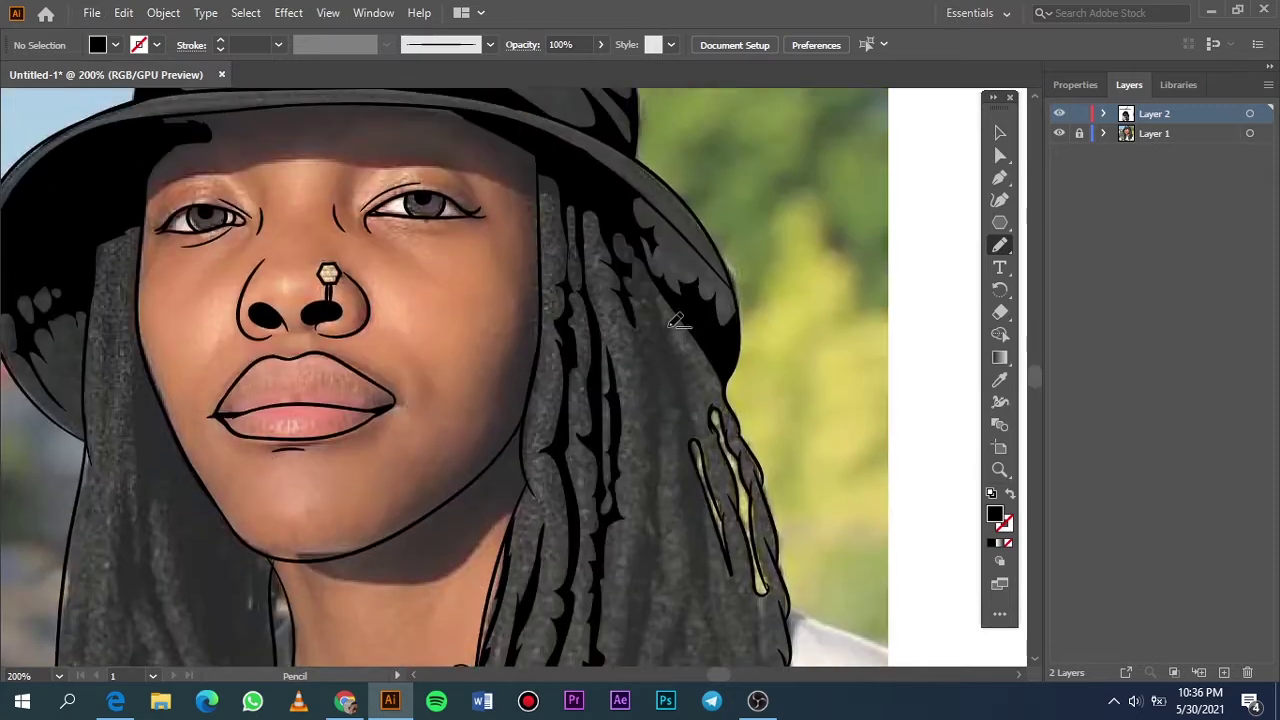
scroll(657, 277, up, 2)
drag(650, 275, 693, 352)
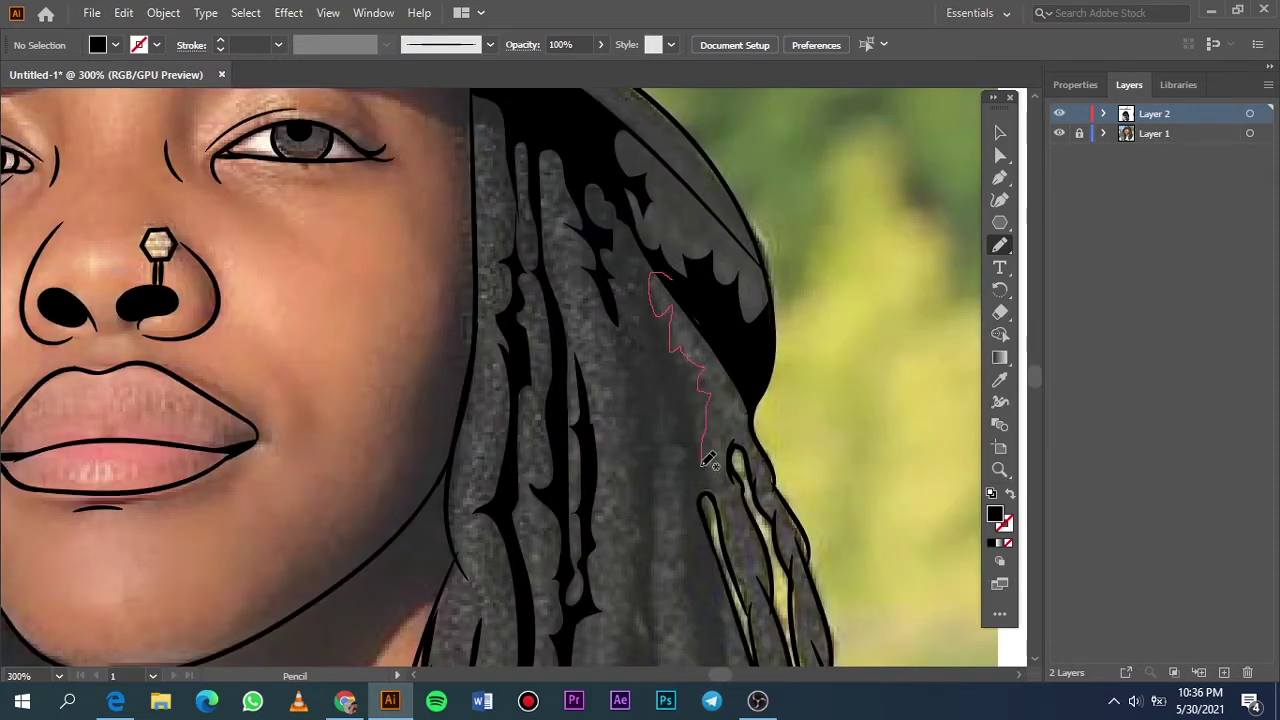
mouse_move(689, 512)
mouse_down()
mouse_move(680, 437)
mouse_move(654, 423)
mouse_move(622, 362)
mouse_move(617, 309)
mouse_up()
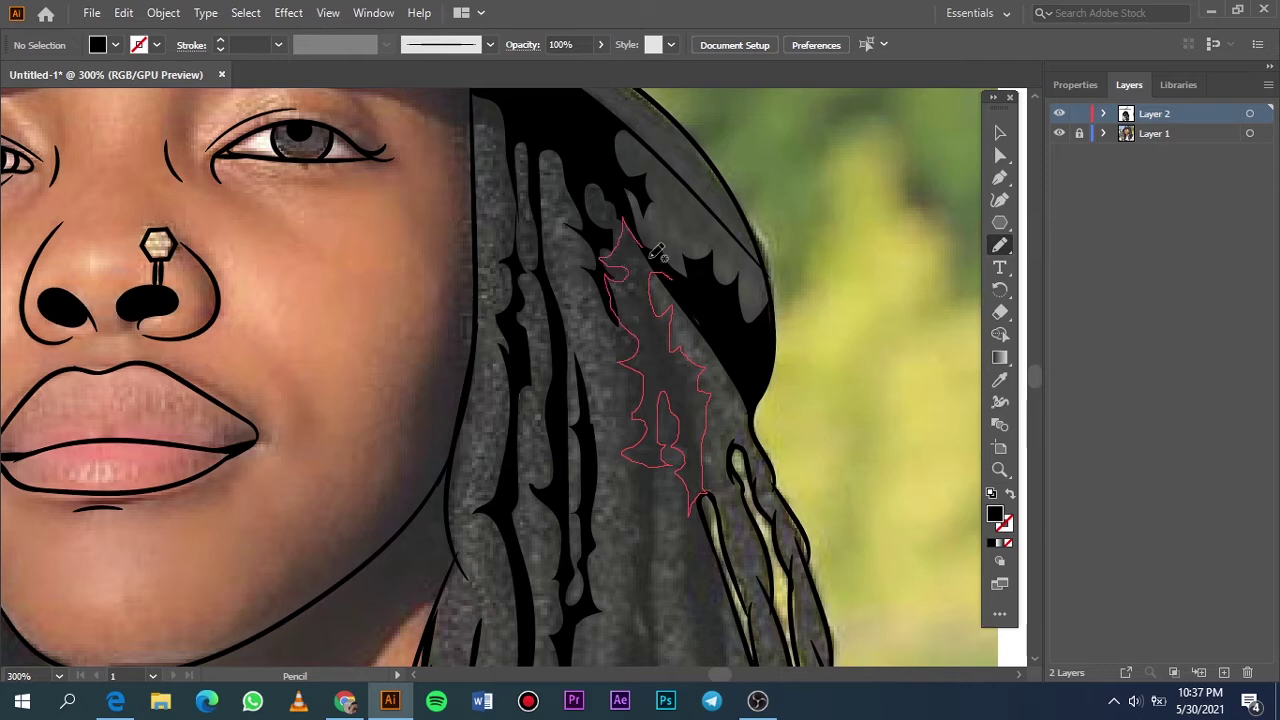
drag(655, 250, 667, 272)
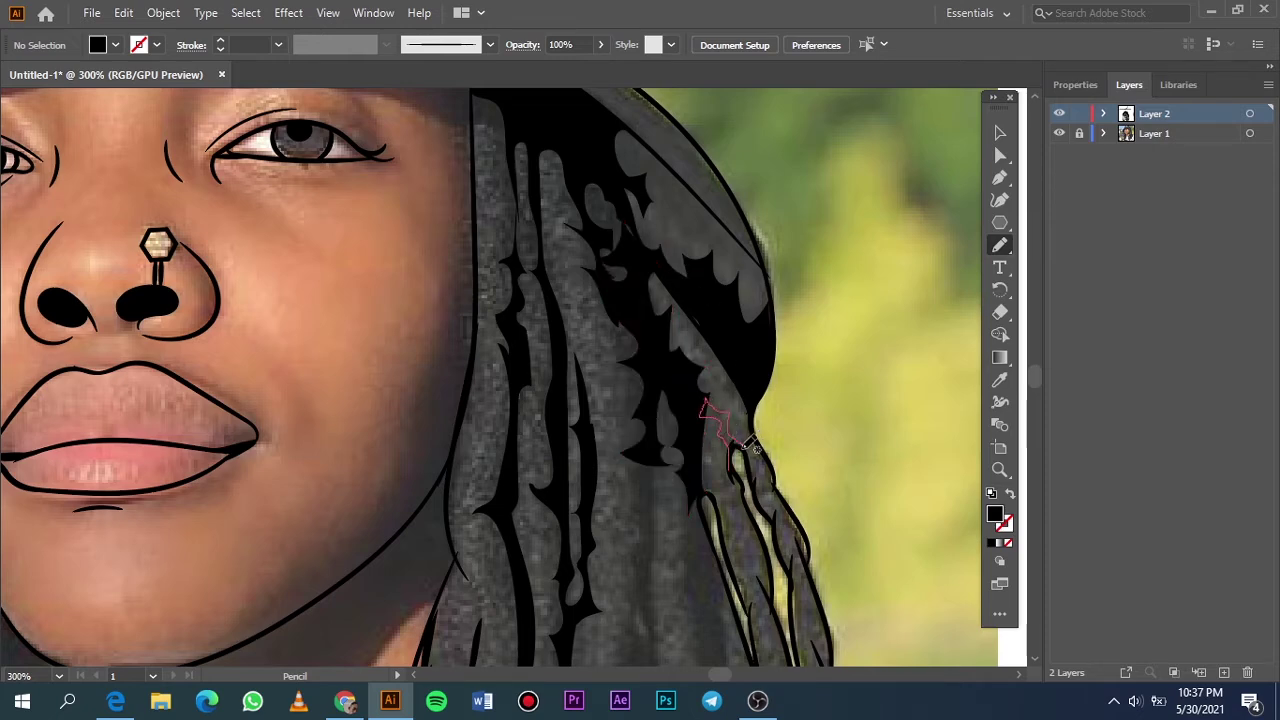
drag(752, 447, 745, 455)
Add thin shadow strands in the outer locs, then hide Layer 1 to check.
key(ctrl+0)
scroll(733, 272, up, 4)
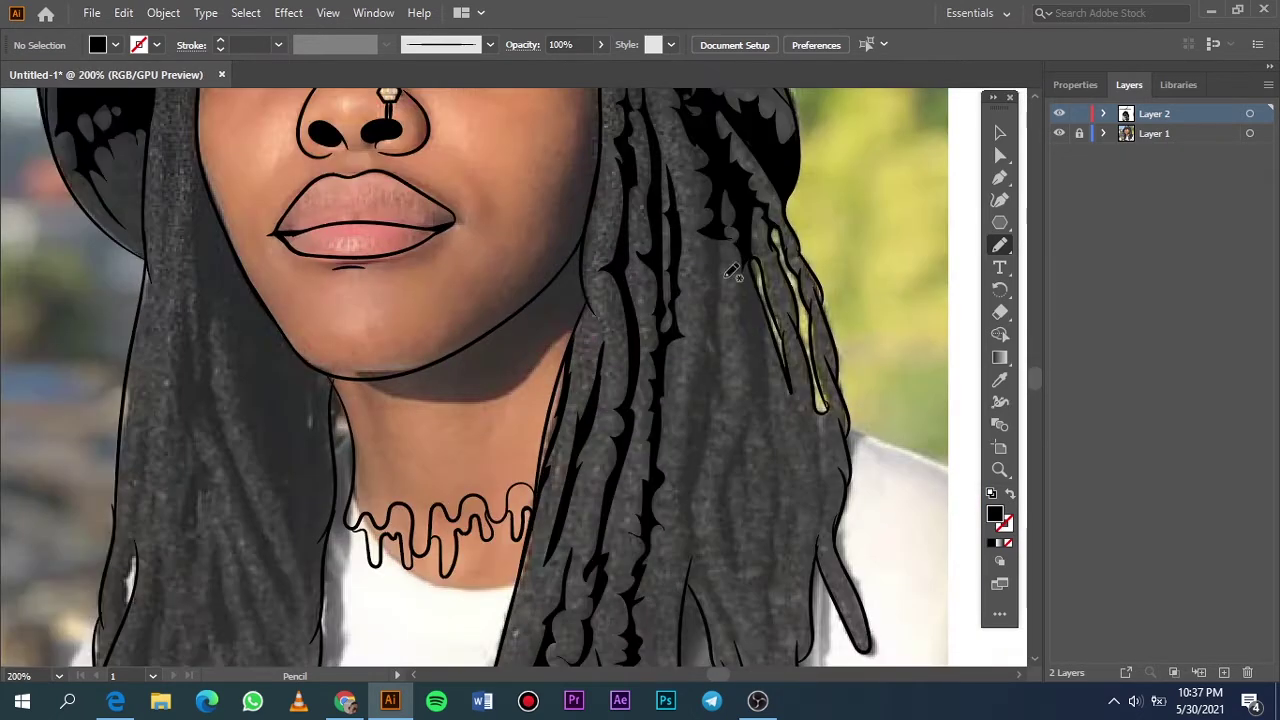
mouse_move(722, 238)
mouse_down()
mouse_move(704, 277)
mouse_move(731, 250)
mouse_up()
scroll(735, 232, up, 1)
scroll(723, 263, down, 2)
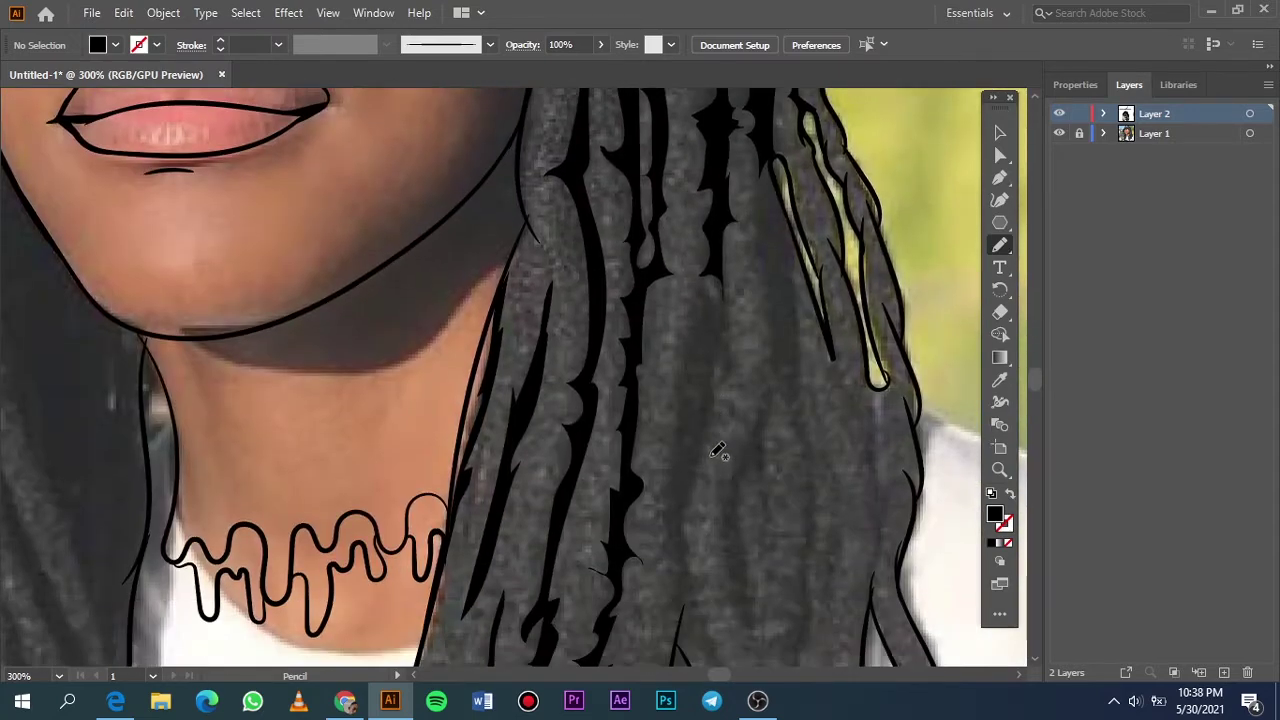
mouse_move(737, 296)
mouse_down()
mouse_move(700, 300)
mouse_move(666, 514)
mouse_move(686, 531)
mouse_move(743, 286)
mouse_up()
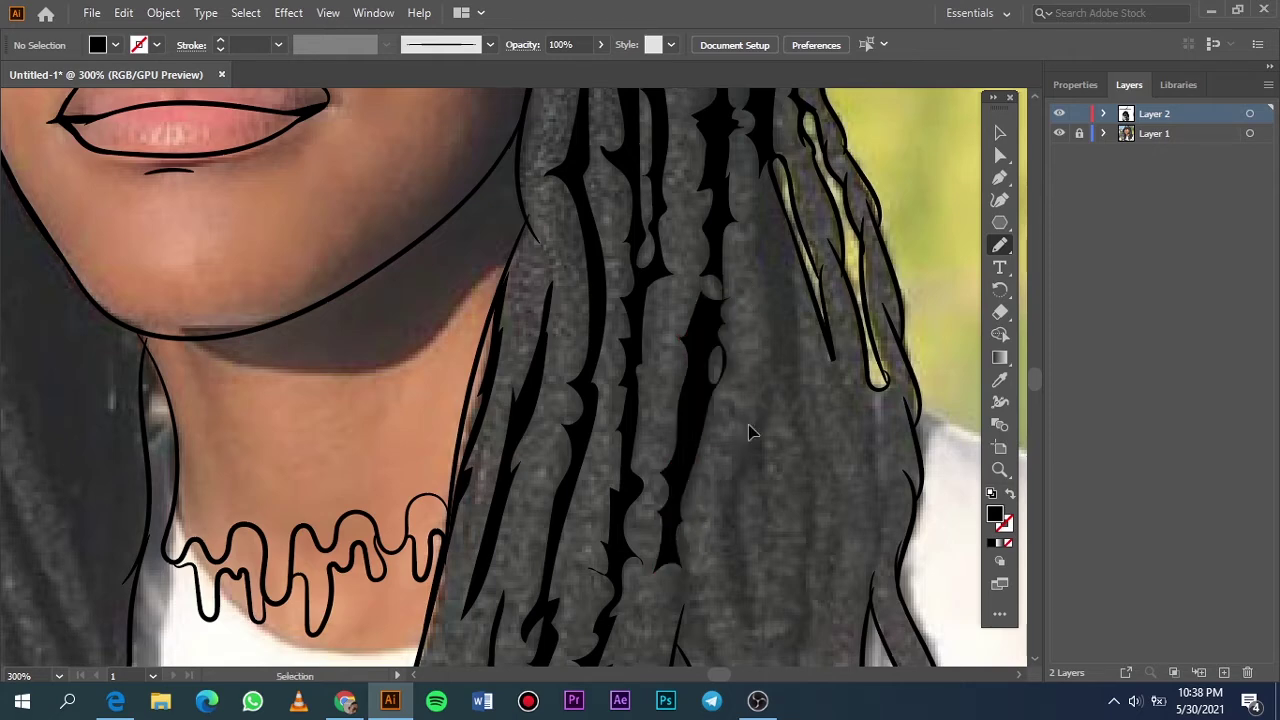
key(ctrl+0)
click(1059, 133)
Draw a closed black shadow strand in the lower right-hand locs.
scroll(650, 535, up, 4)
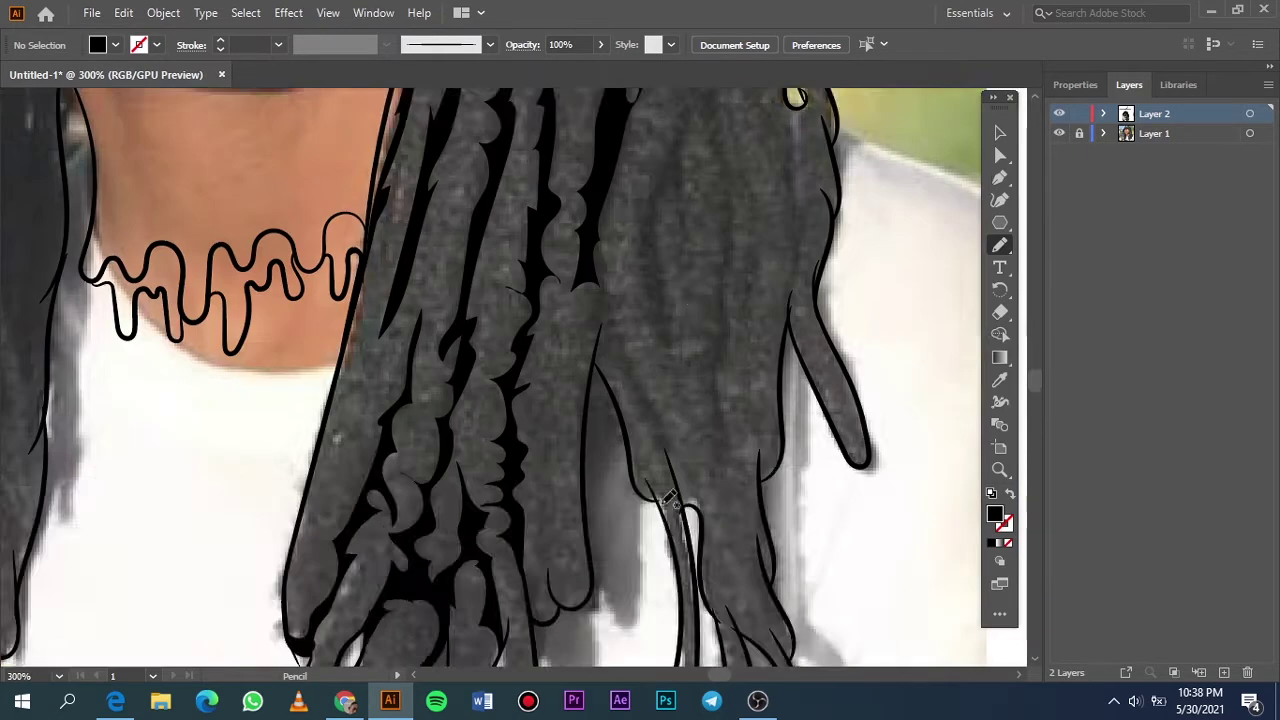
scroll(600, 540, up, 2)
mouse_move(590, 555)
mouse_down()
mouse_move(598, 445)
mouse_move(620, 472)
mouse_up()
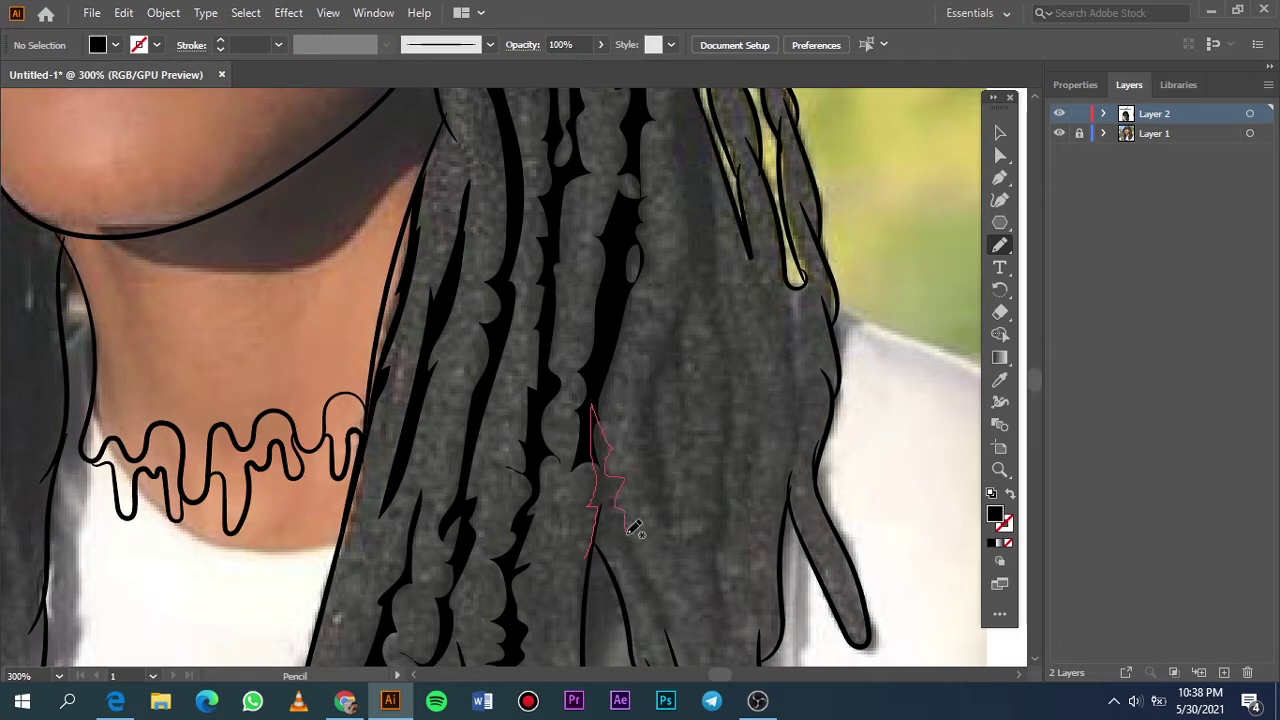
mouse_move(645, 575)
mouse_down()
mouse_move(595, 555)
mouse_move(538, 452)
mouse_move(500, 275)
mouse_move(550, 555)
mouse_up()
scroll(640, 520, down, 5)
scroll(640, 500, up, 2)
Add a shadow sliver under the hat brim edge and a solid strand down the locs.
key(ctrl+0)
scroll(632, 455, up, 5)
scroll(537, 486, down, 2)
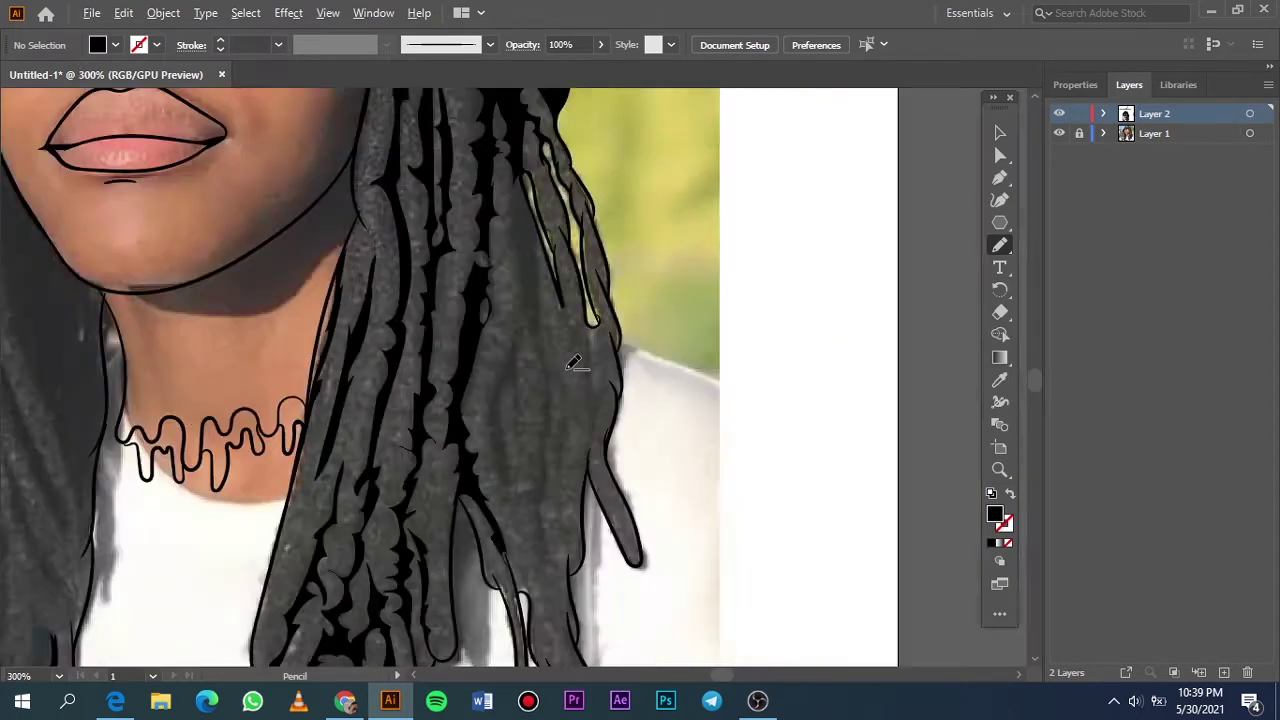
scroll(530, 380, up, 3)
scroll(545, 305, down, 2)
scroll(548, 232, up, 1)
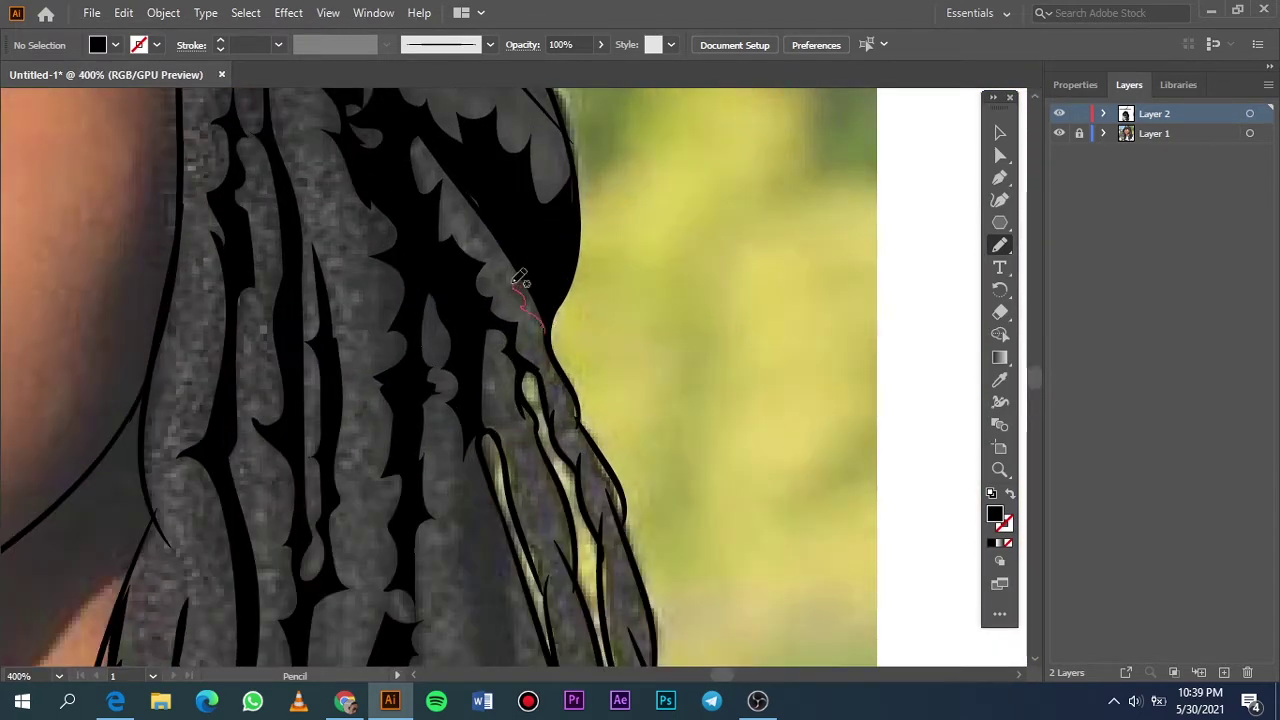
drag(465, 205, 551, 329)
scroll(551, 330, down, 3)
scroll(551, 343, down, 2)
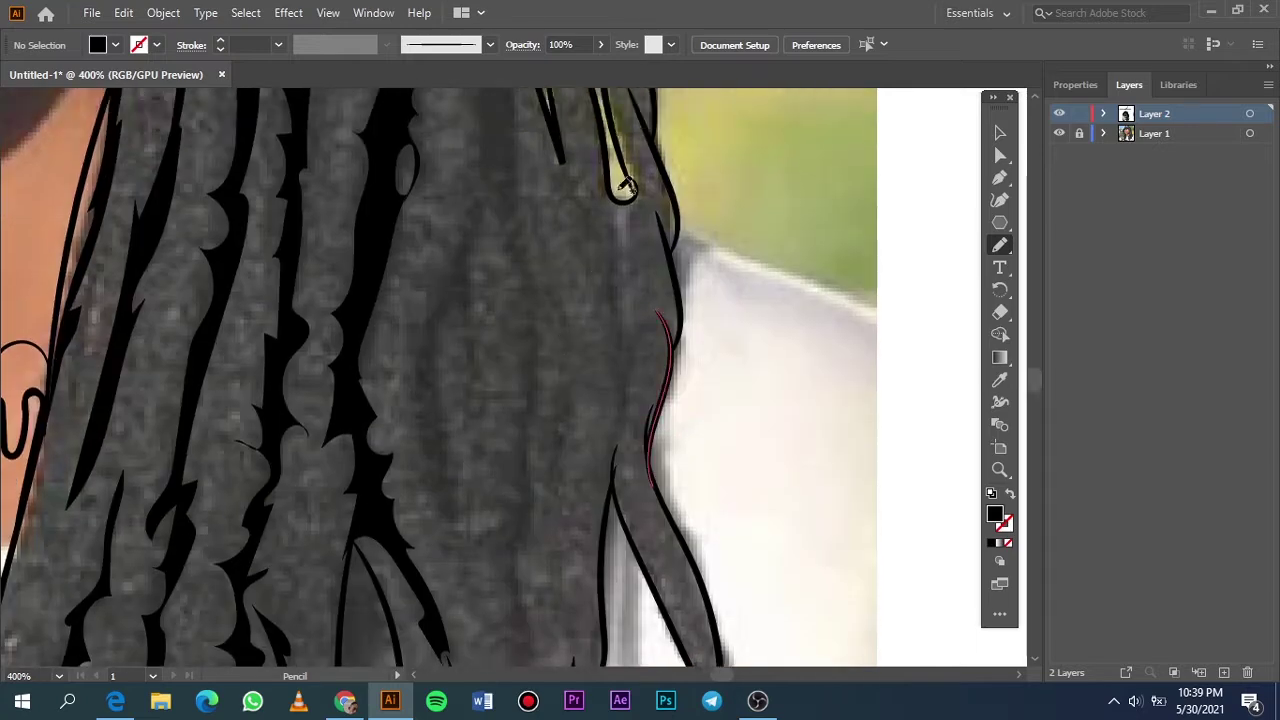
drag(629, 315, 640, 308)
drag(624, 195, 626, 197)
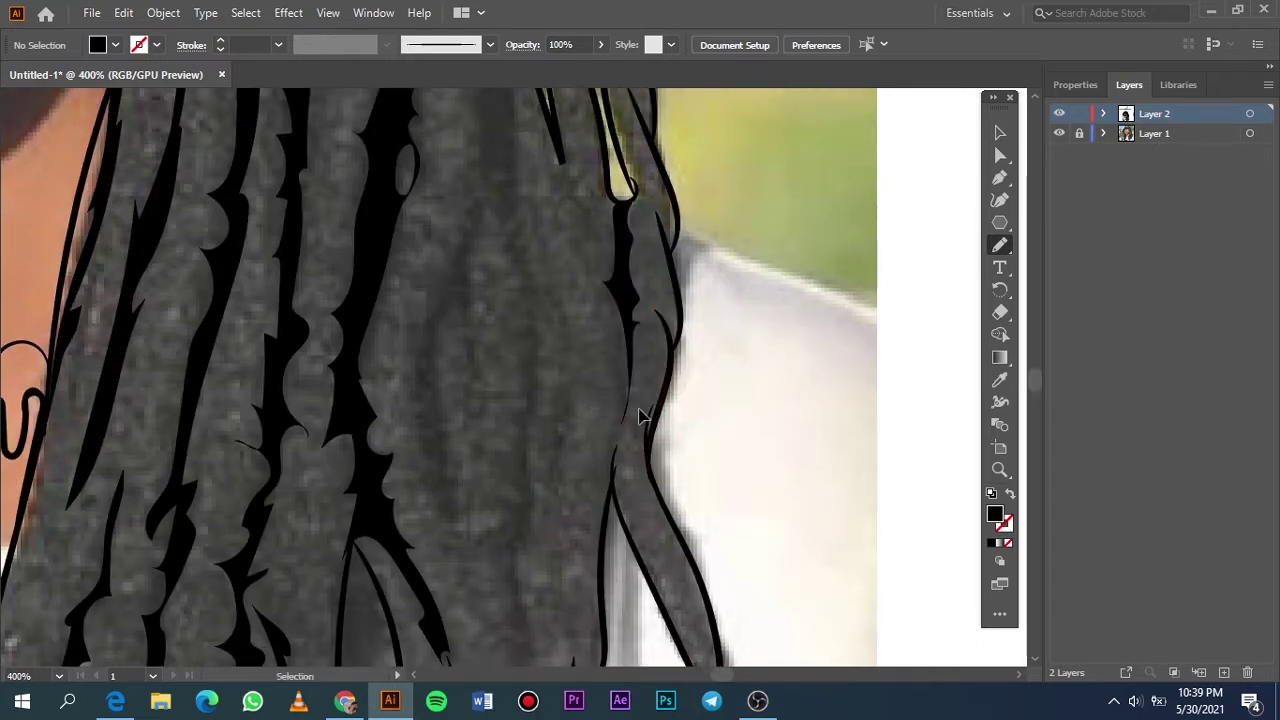
Trace a long closed shadow strand down a loc back to its start.
scroll(640, 414, down, 3)
scroll(591, 443, up, 3)
scroll(541, 228, up, 3)
mouse_move(541, 228)
mouse_down()
mouse_move(551, 434)
mouse_move(509, 537)
mouse_move(518, 563)
mouse_up()
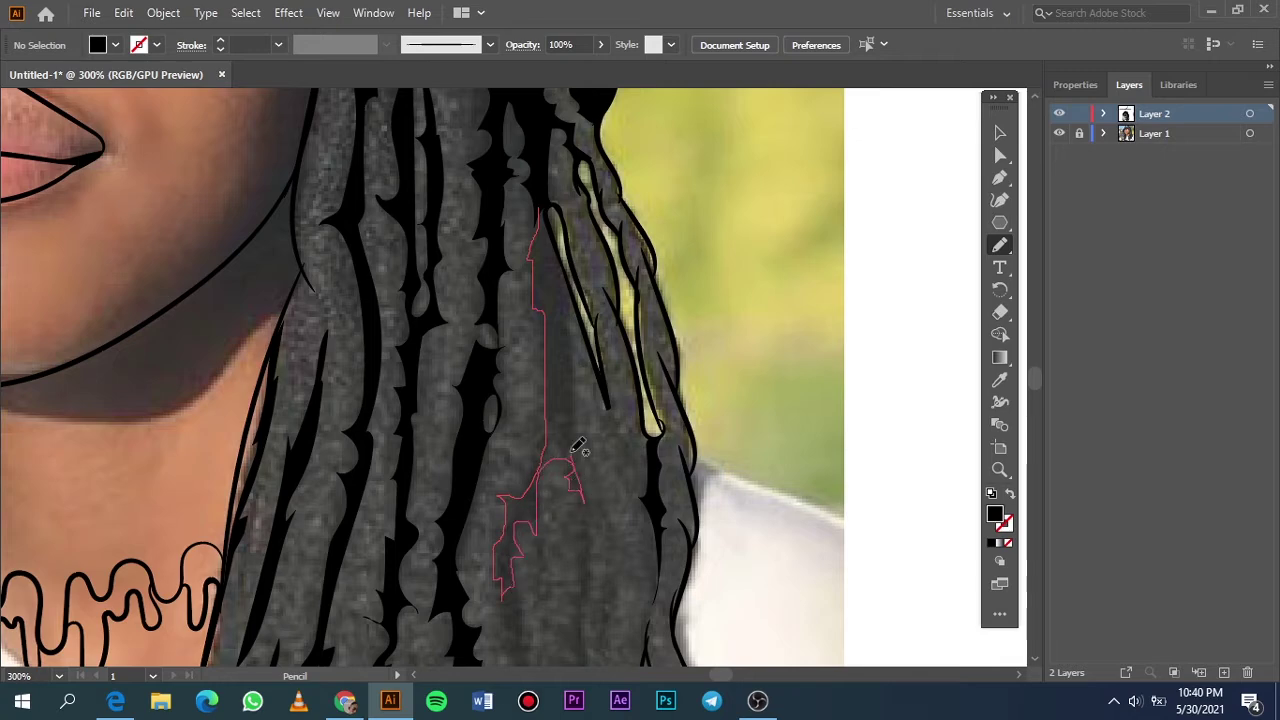
mouse_move(577, 447)
mouse_down()
mouse_move(545, 200)
mouse_move(519, 214)
mouse_up()
scroll(530, 180, down, 5)
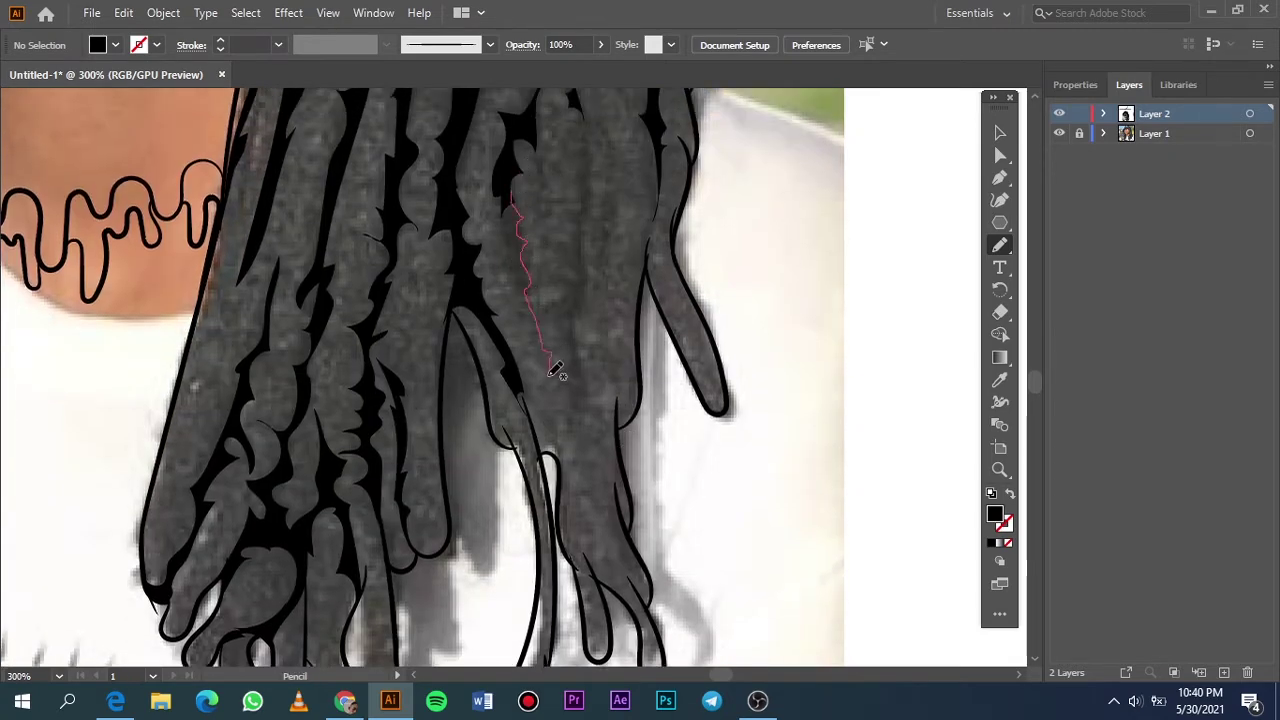
drag(553, 370, 505, 185)
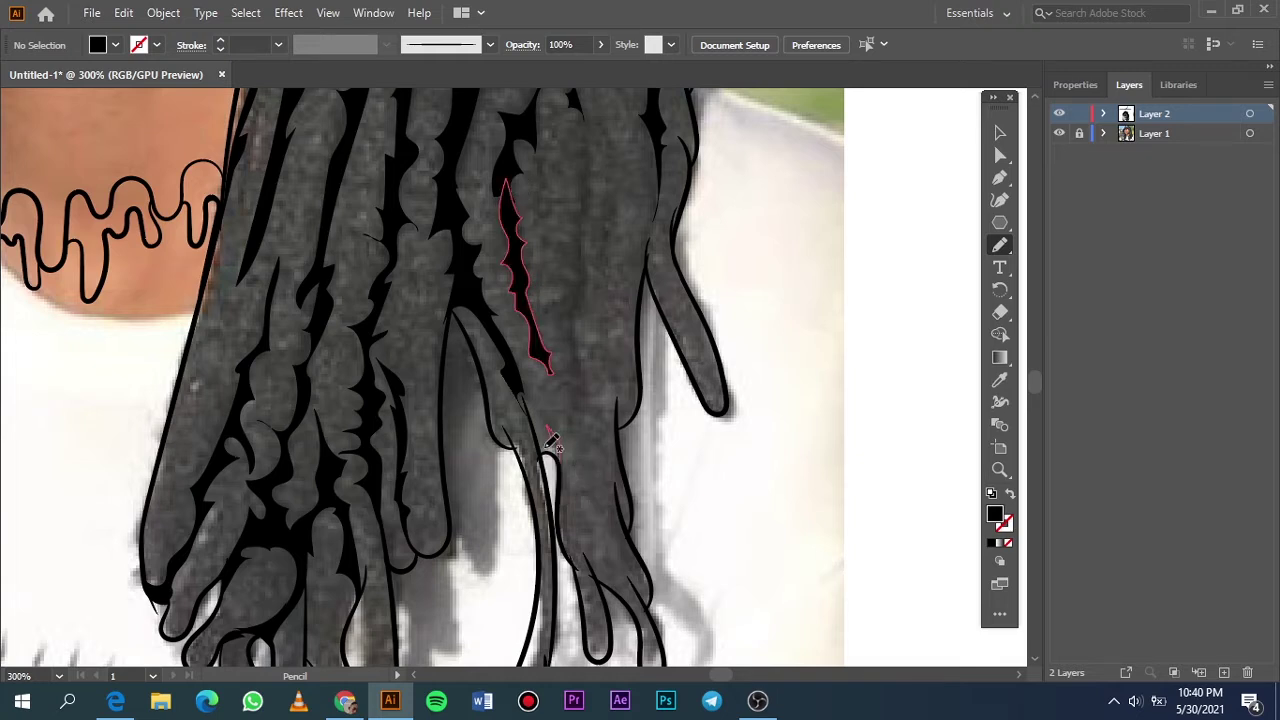
Fill several small shadow strands in the lower locs, then review with Layer 1 hidden.
drag(581, 526, 604, 584)
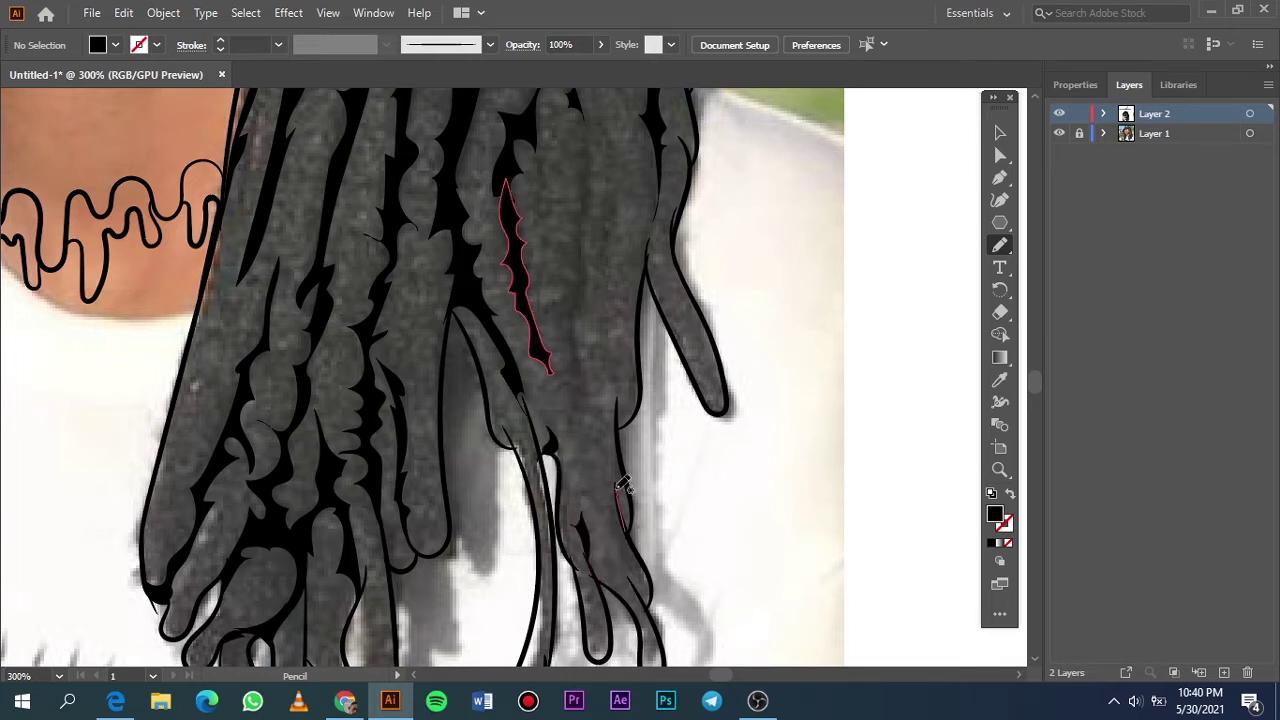
mouse_move(607, 456)
mouse_down()
mouse_move(640, 586)
mouse_move(596, 428)
mouse_up()
scroll(601, 562, up, 4)
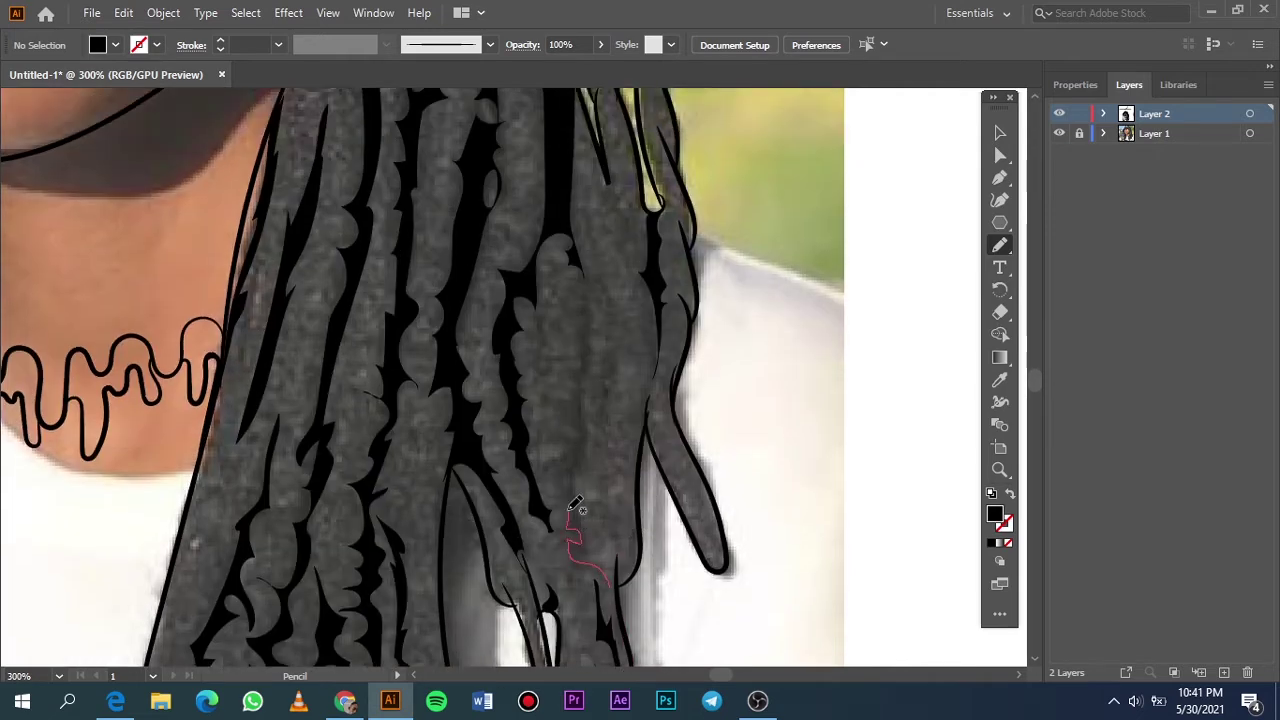
mouse_move(579, 362)
mouse_down()
mouse_move(574, 245)
mouse_move(601, 327)
mouse_up()
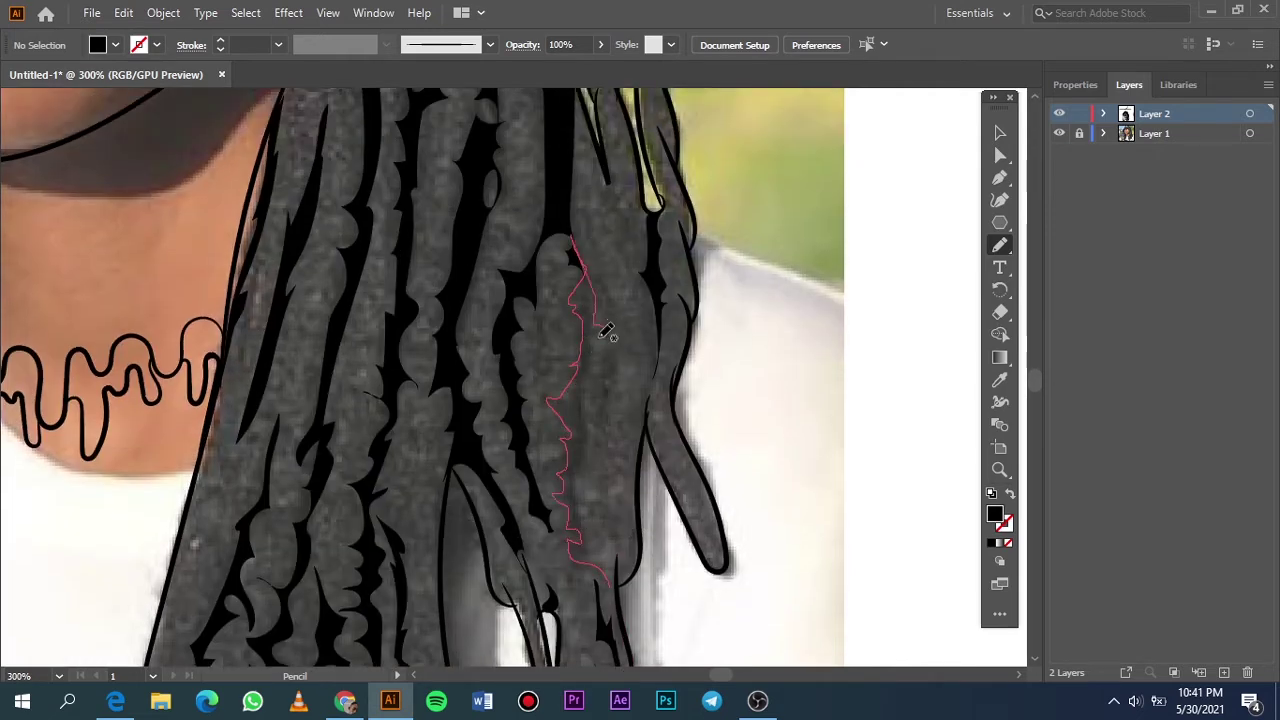
drag(586, 393, 576, 485)
drag(617, 578, 618, 595)
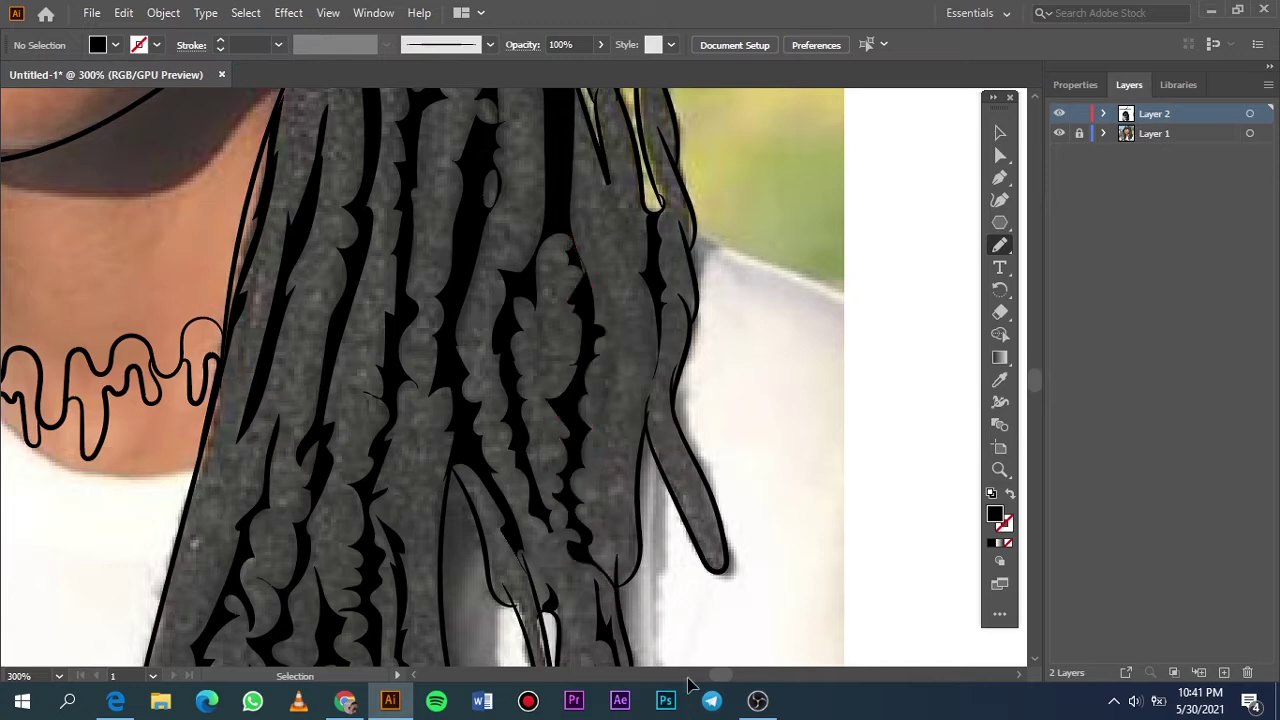
mouse_move(540, 418)
mouse_down()
mouse_move(530, 288)
mouse_move(554, 446)
mouse_up()
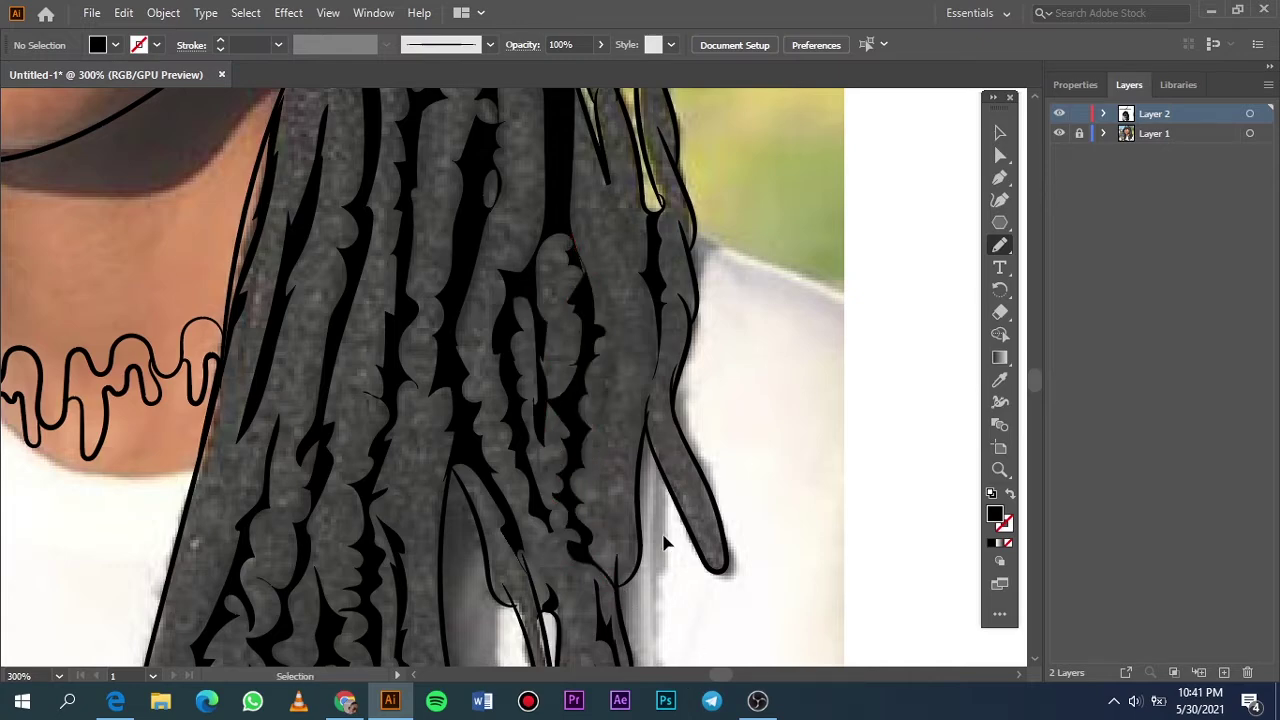
key(ctrl+0)
click(1059, 133)
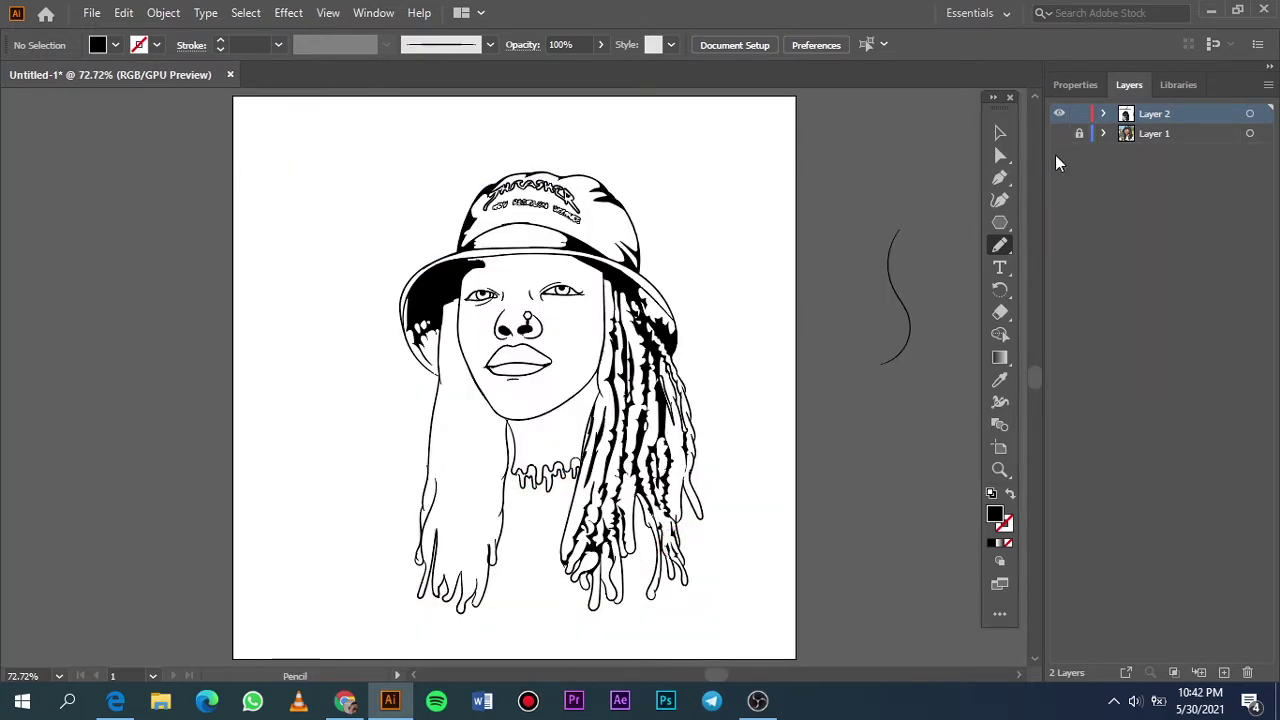
With the reference photo shown and zoomed in, trace a black shadow strand along a loc's edge.
click(1059, 133)
key(ctrl+plus)
key(ctrl+plus)
key(ctrl+plus)
scroll(690, 338, down, 3)
scroll(690, 338, down, 3)
key(ctrl+plus)
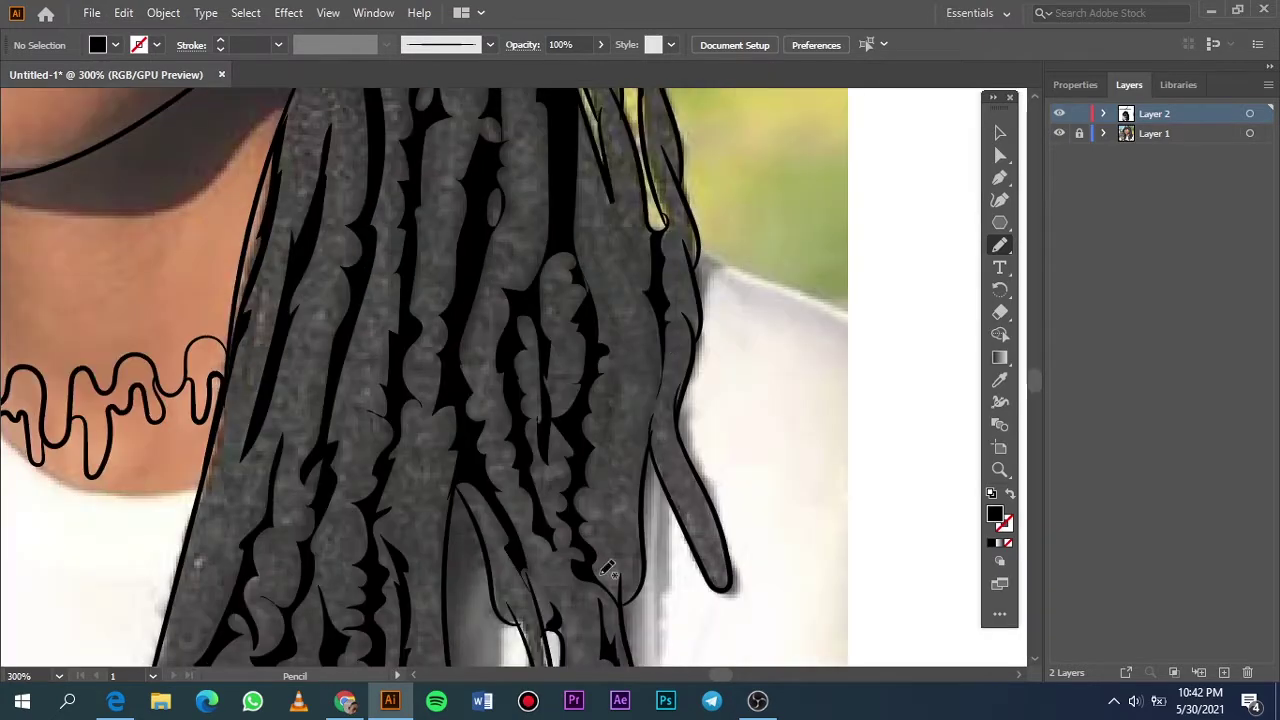
drag(611, 493, 613, 366)
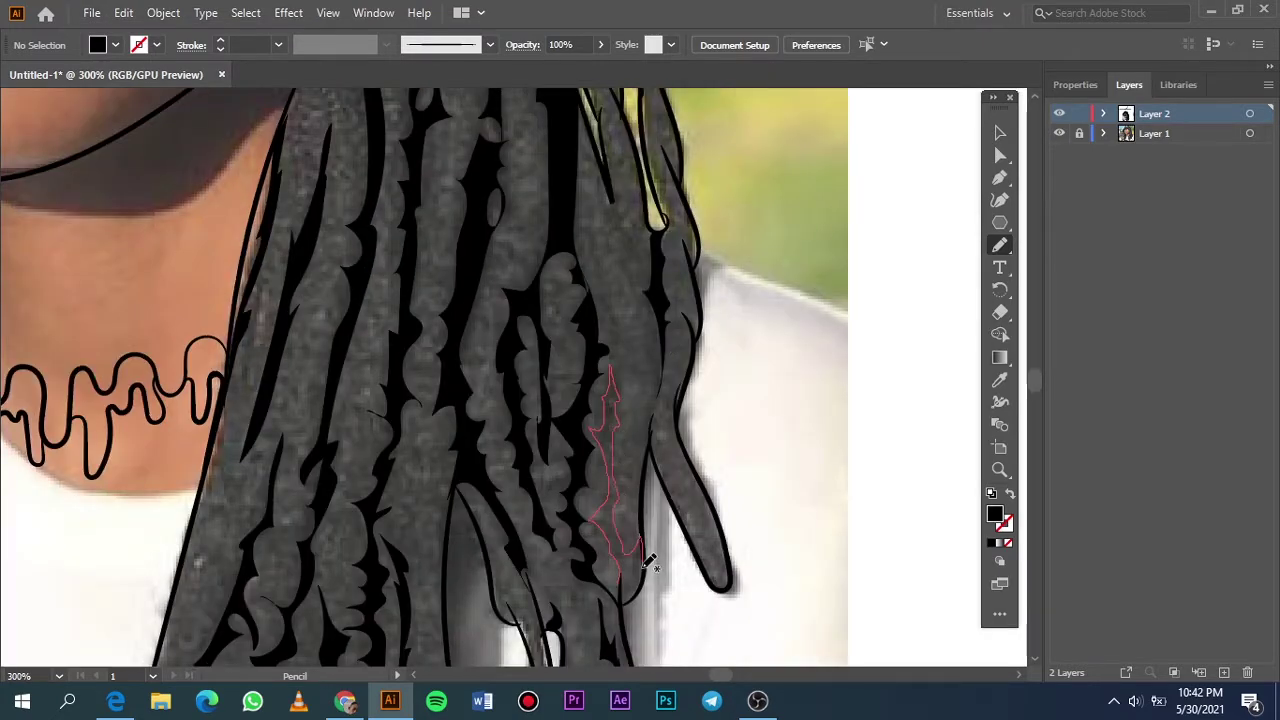
drag(648, 562, 646, 598)
Review the artwork without the reference, then draw a shadow strand near the lower hair tips.
key(ctrl+0)
click(1059, 133)
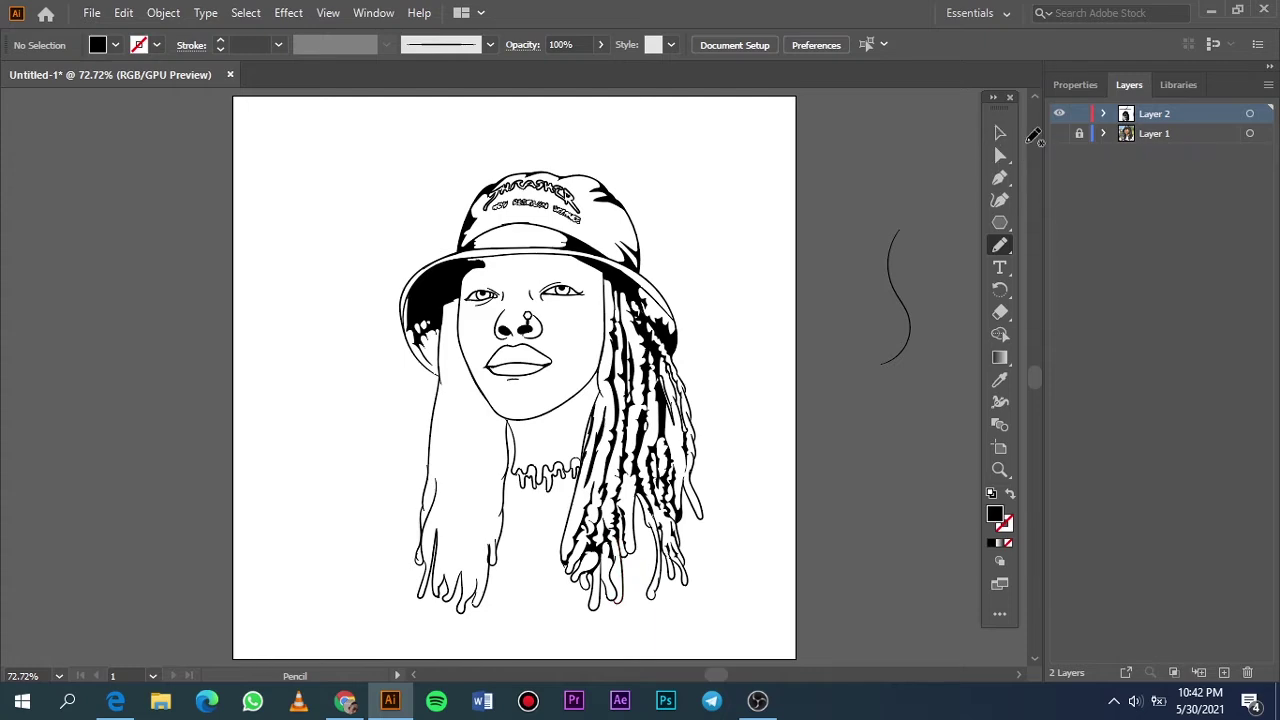
click(1059, 133)
scroll(578, 487, up, 6)
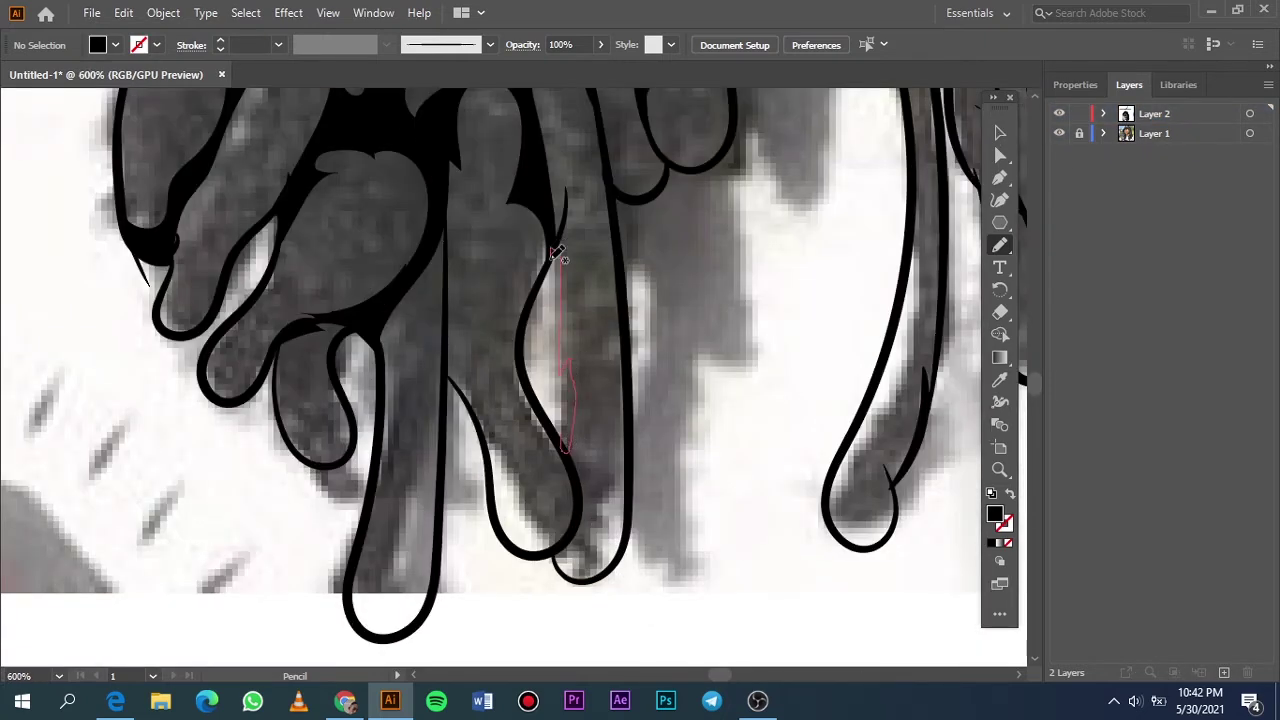
drag(556, 252, 554, 248)
Check the line art, then draw two more shadow strands down the right locs.
key(ctrl+0)
click(1059, 133)
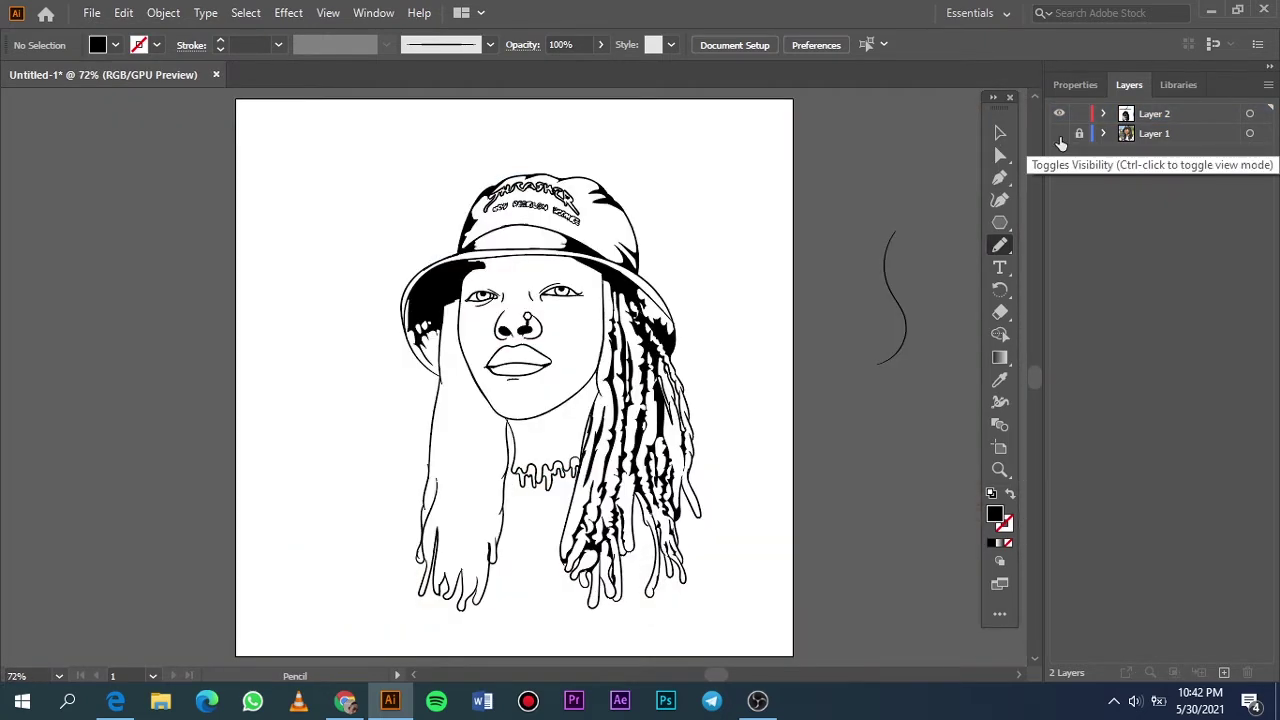
click(1059, 133)
scroll(714, 423, up, 8)
drag(763, 440, 724, 330)
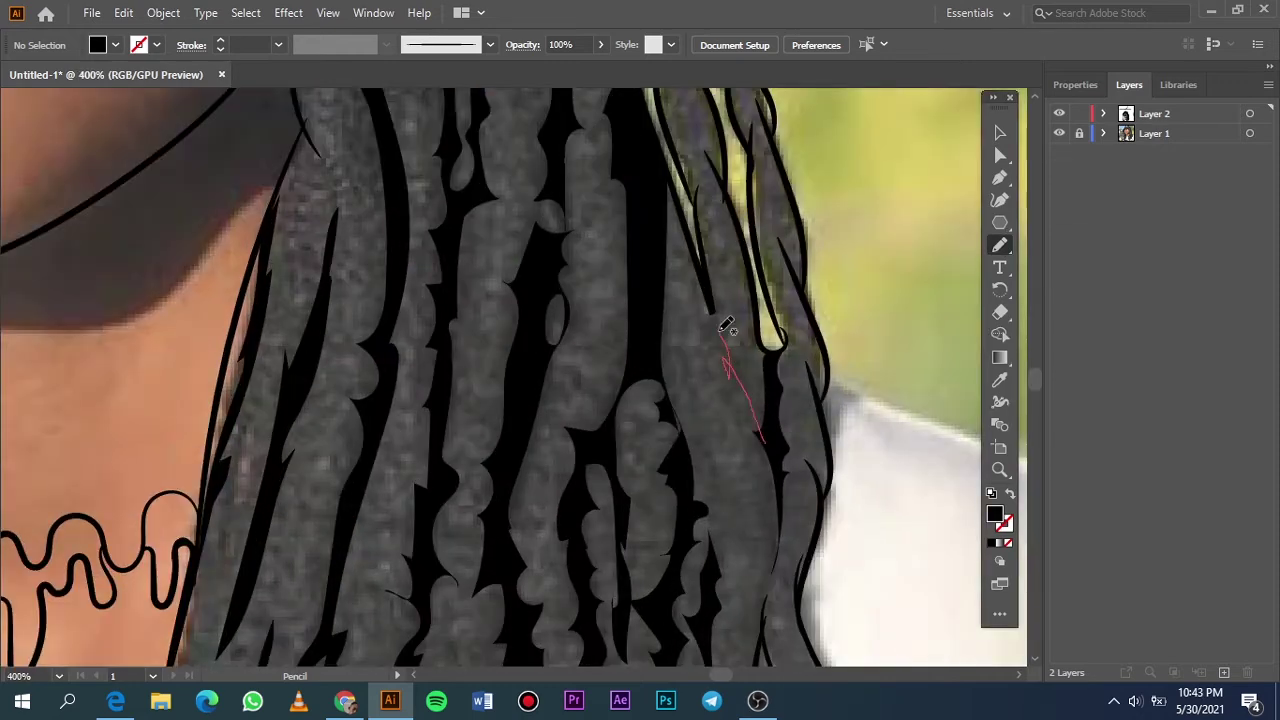
drag(778, 505, 728, 350)
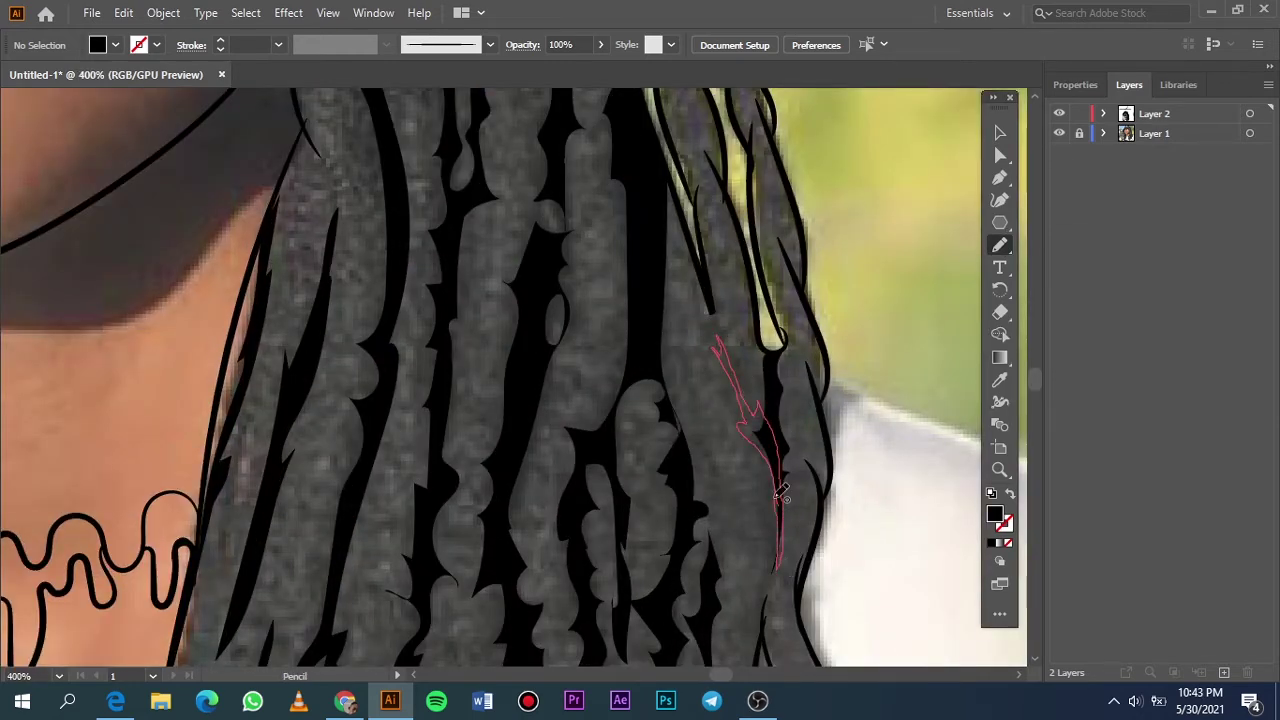
Fit the artboard and hide the reference photo to review the new strands.
key(ctrl+0)
click(1059, 133)
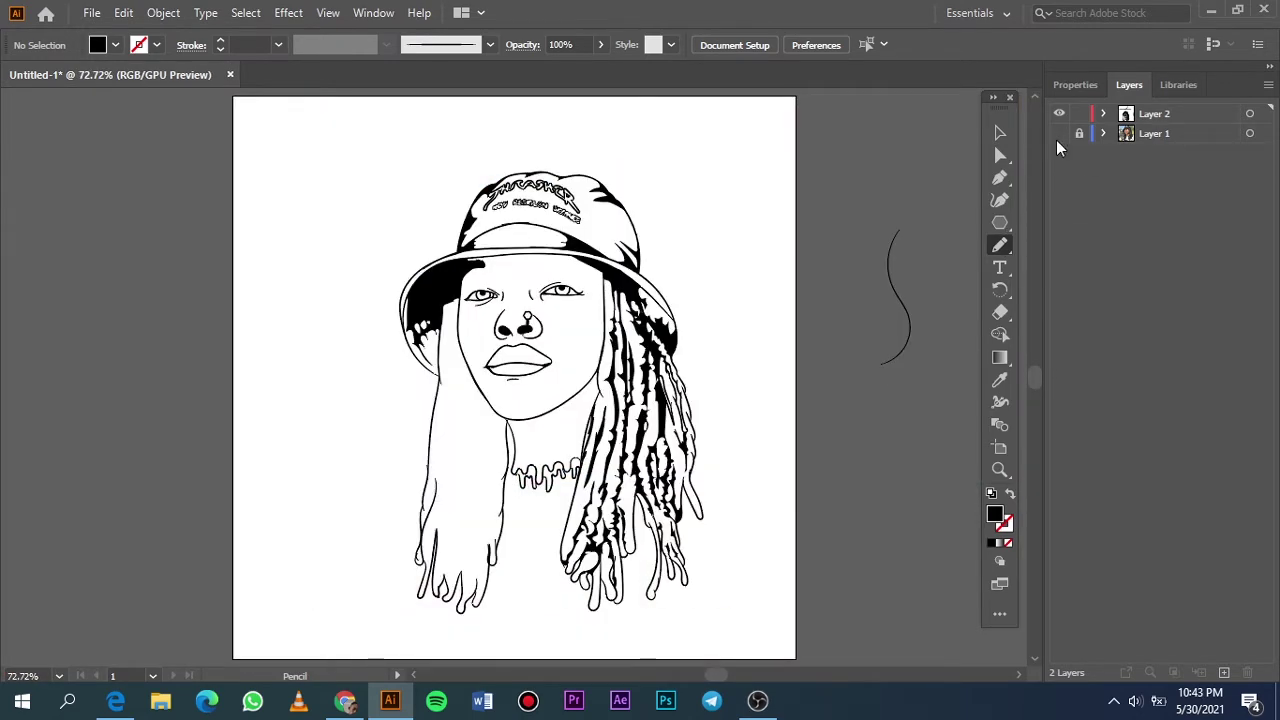
click(1059, 133)
key(ctrl+equal)
key(ctrl+equal)
key(ctrl+equal)
Fill a closed black shadow shape in the locs along the jaw.
scroll(457, 192, down, 2)
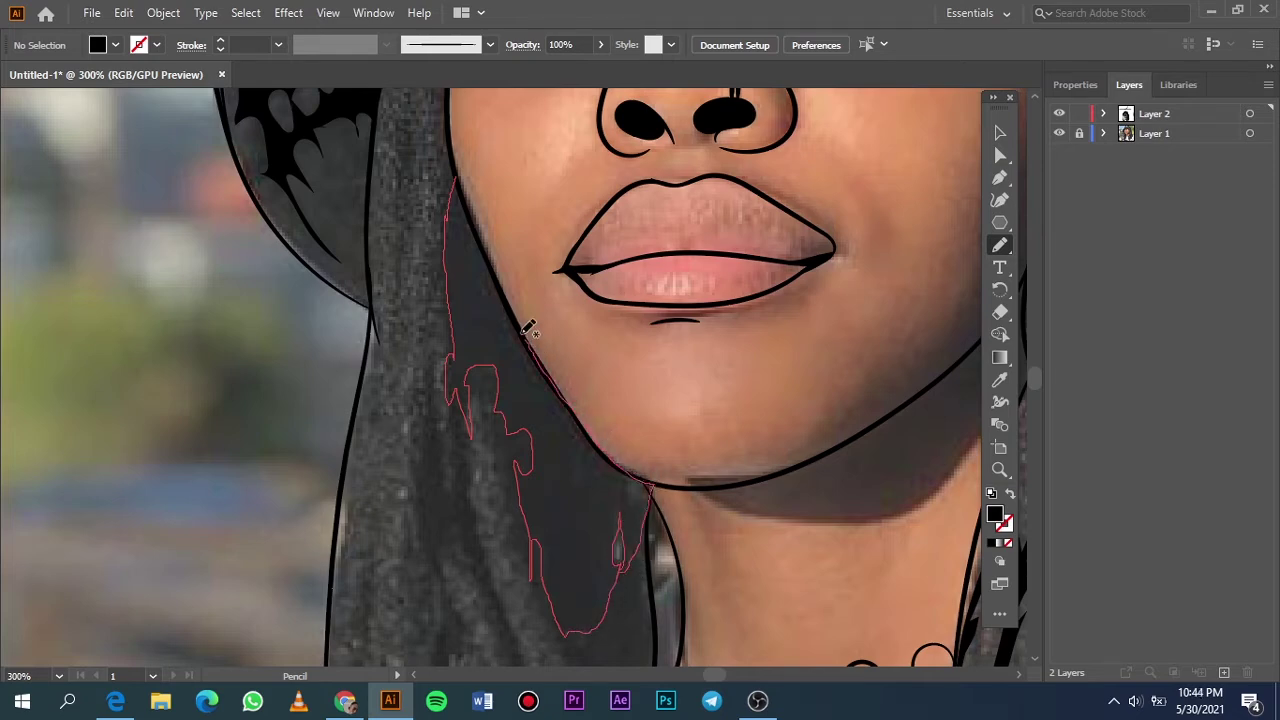
drag(528, 328, 470, 208)
scroll(469, 208, up, 2)
drag(447, 84, 451, 266)
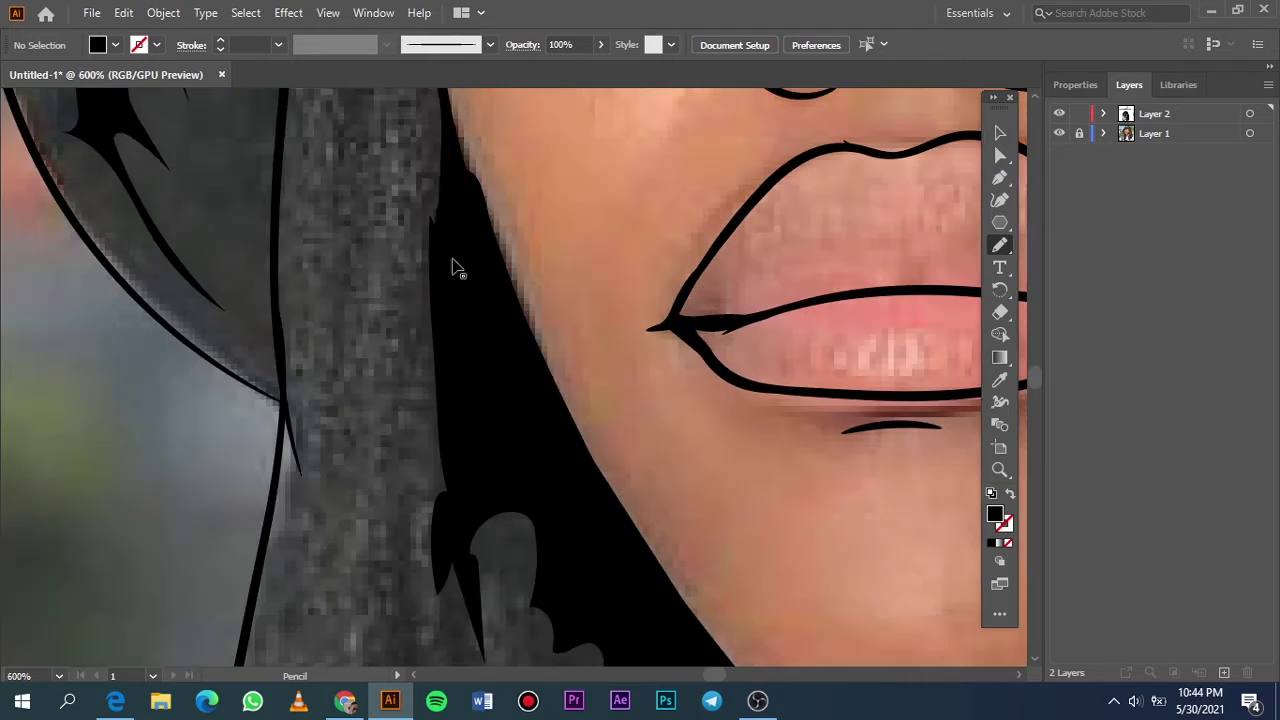
Review the line art against the reference, then add a shadow strand in the left locs.
key(ctrl+0)
click(1059, 133)
scroll(322, 463, up, 3)
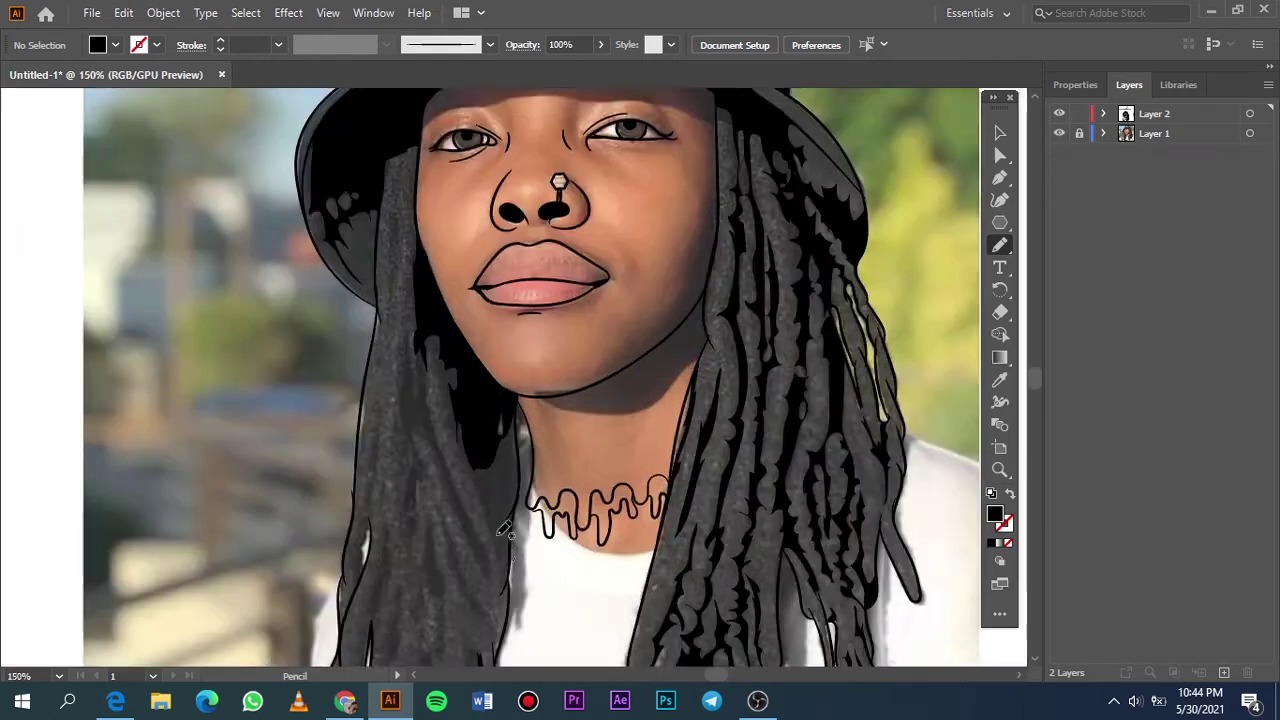
scroll(405, 413, down, 1)
scroll(405, 413, up, 2)
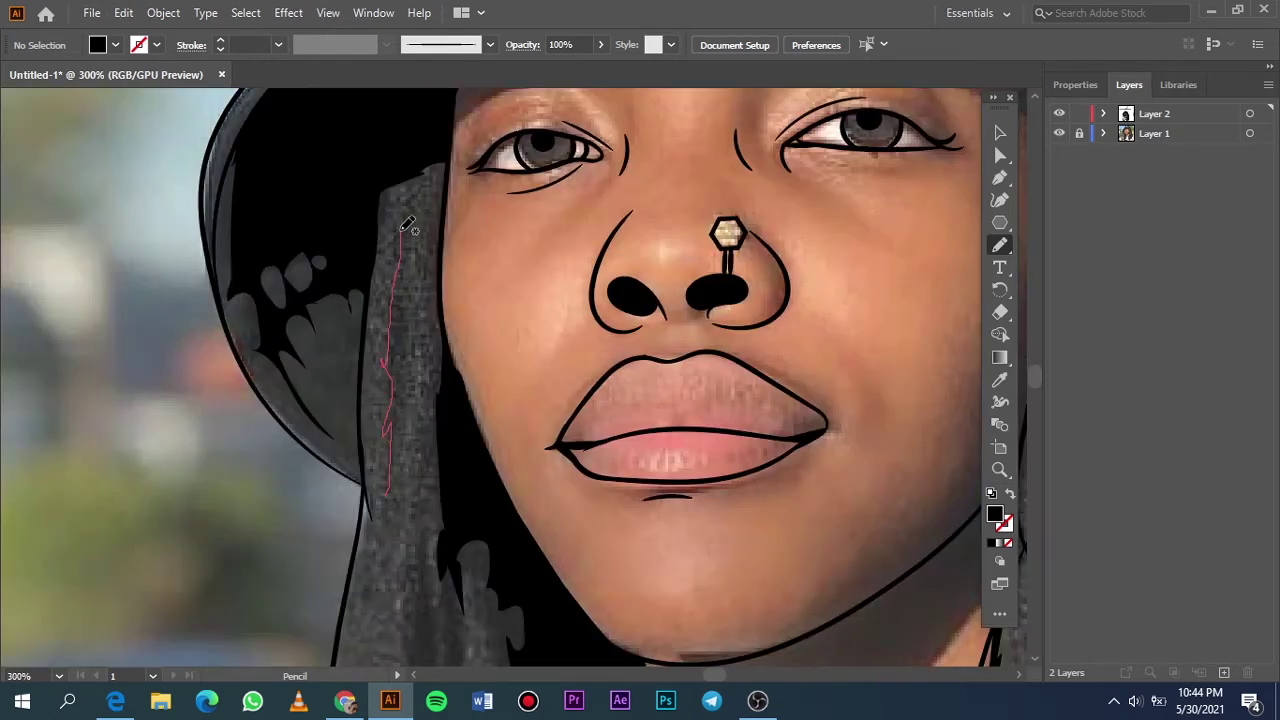
drag(398, 507, 400, 514)
Compare the left-side shadow fills by toggling the reference photo and scrolling through the hair.
key(ctrl+0)
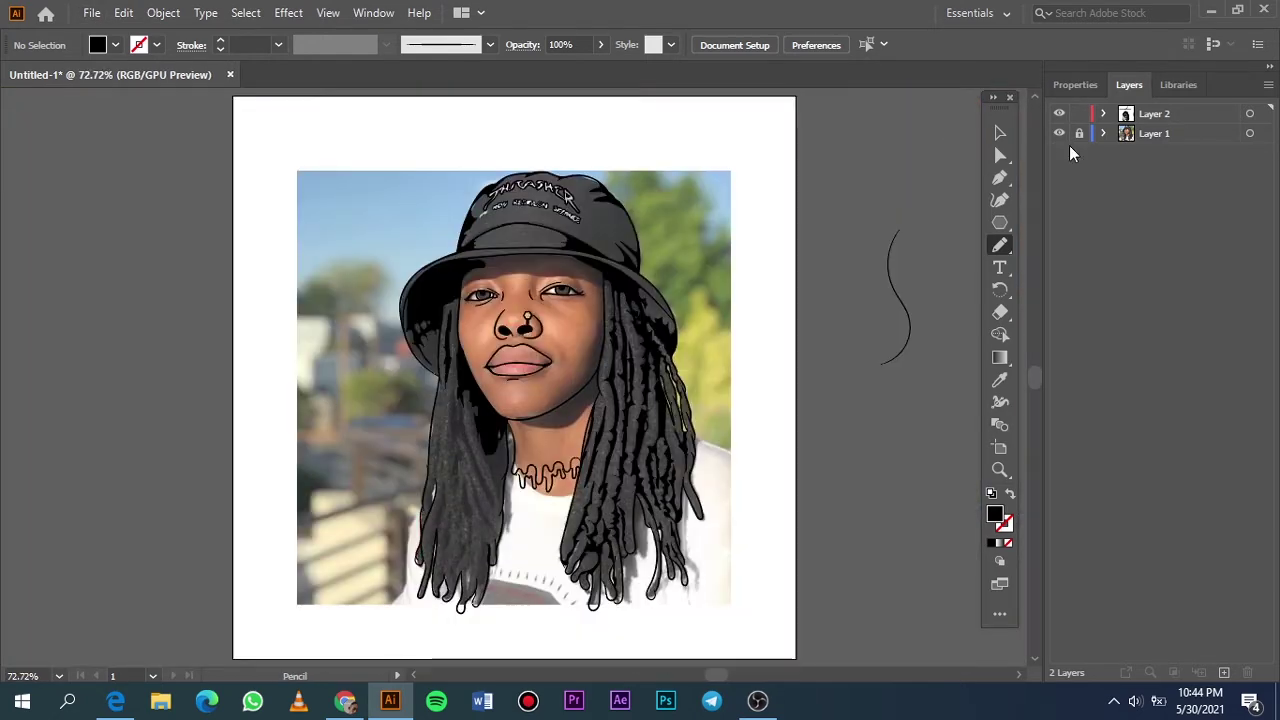
click(1059, 133)
click(1059, 133)
scroll(520, 443, up, 3)
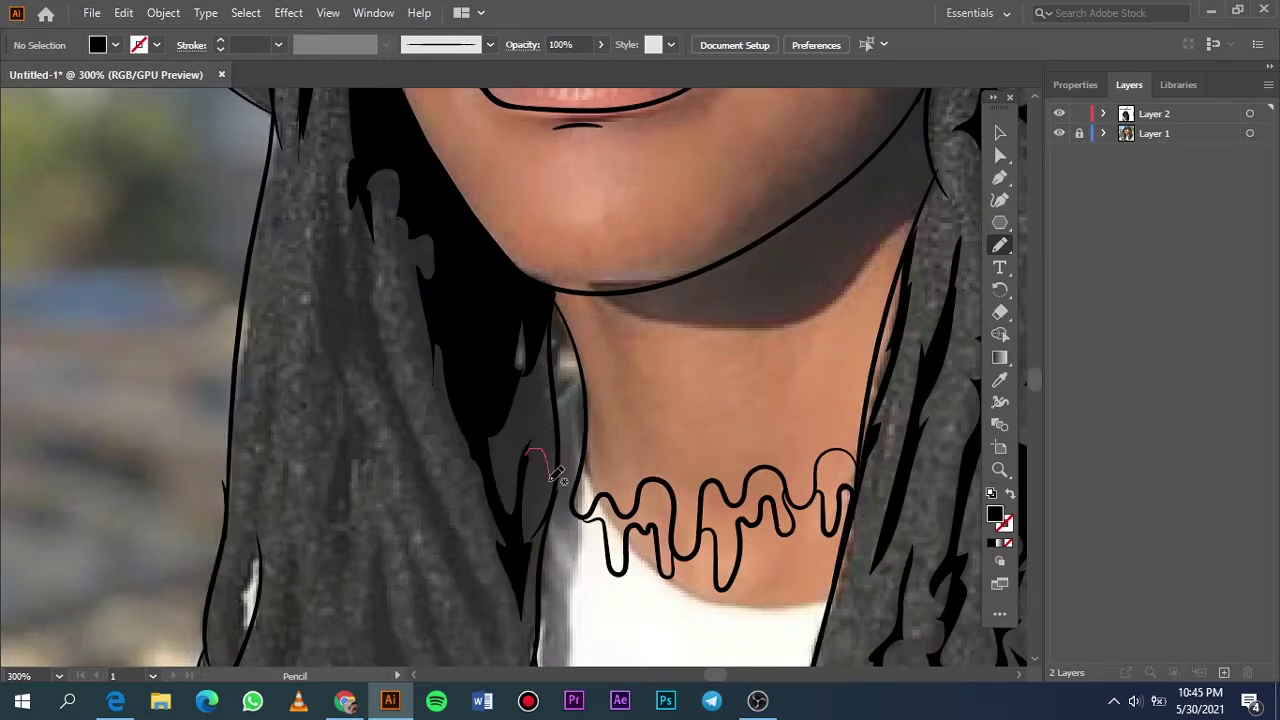
scroll(530, 458, up, 3)
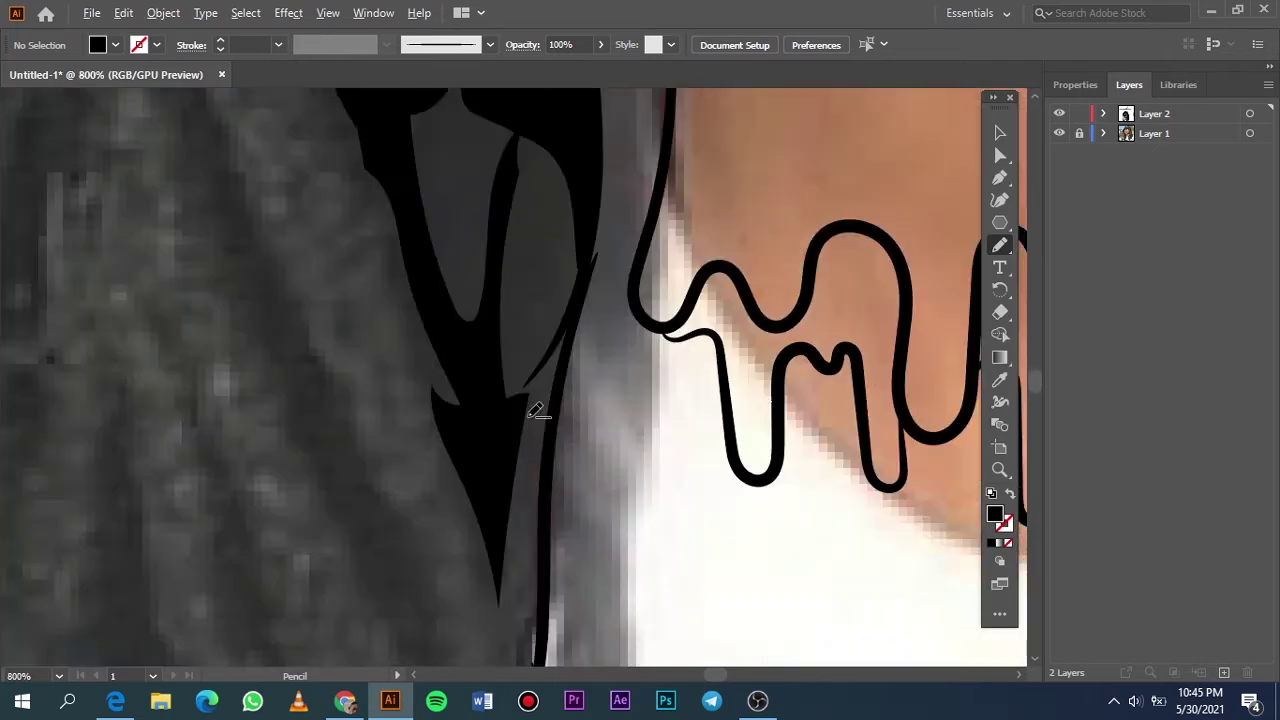
scroll(450, 345, down, 3)
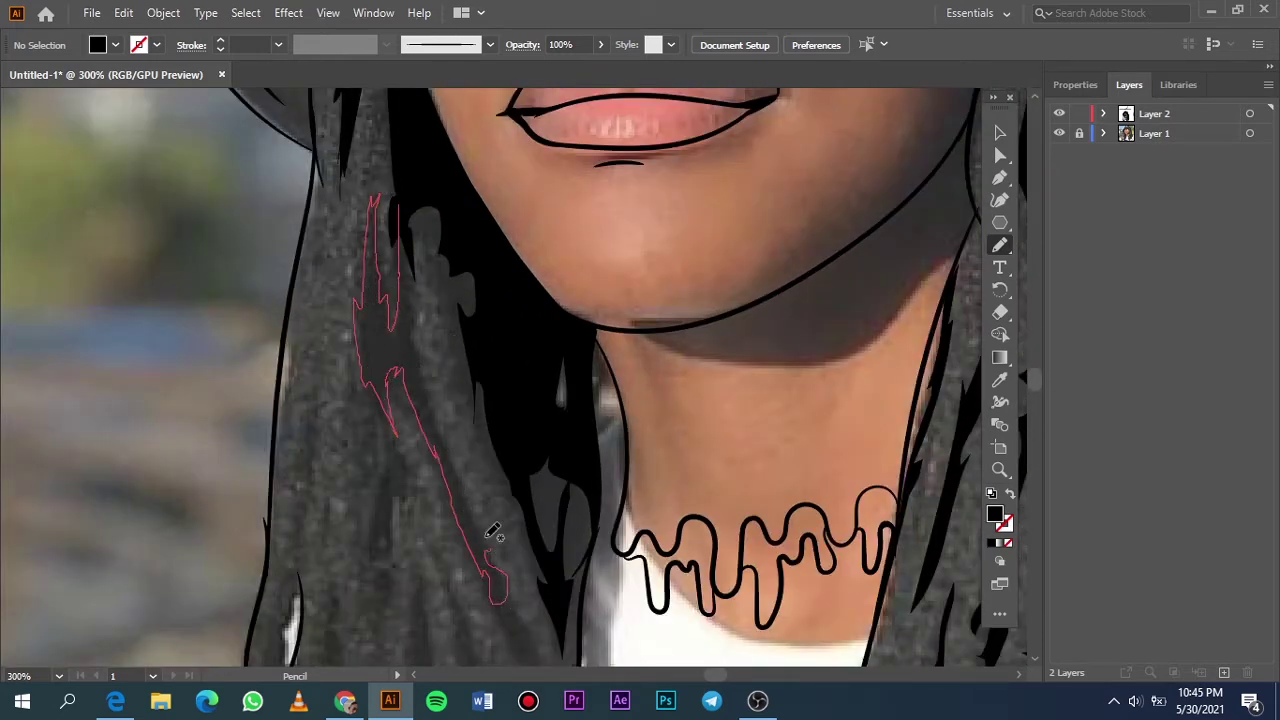
key(ctrl+0)
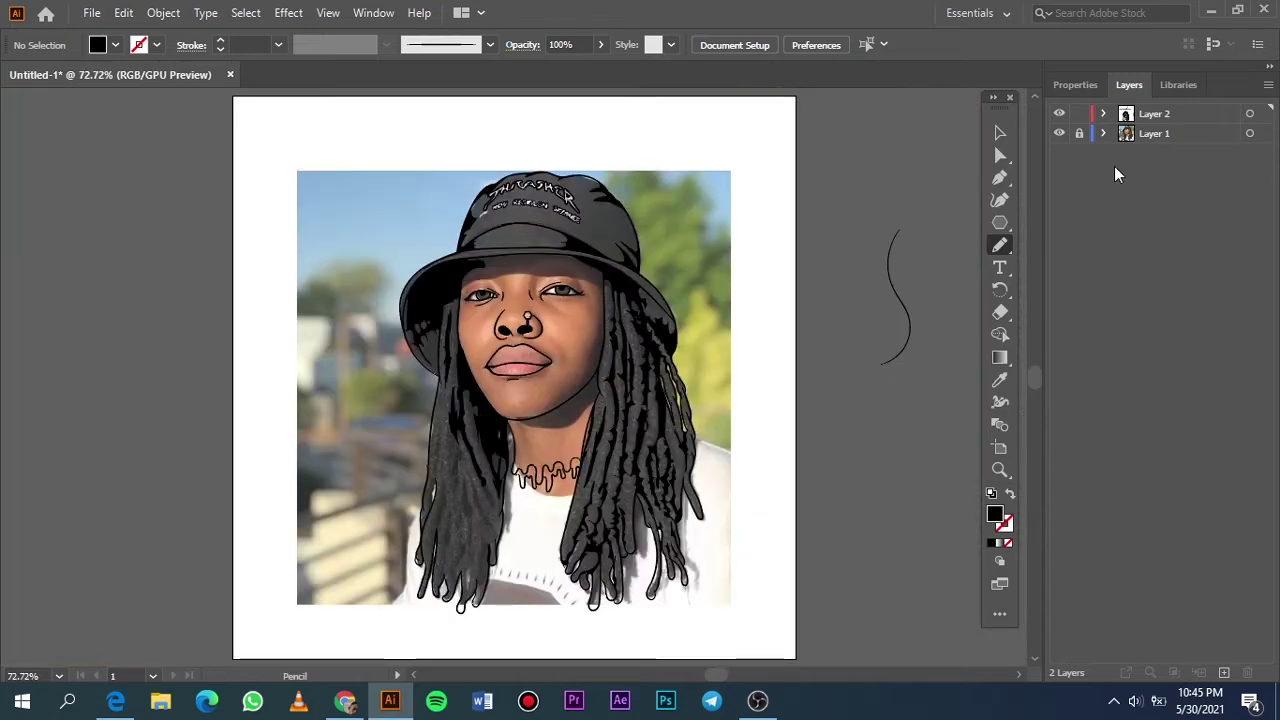
click(1059, 133)
click(1059, 133)
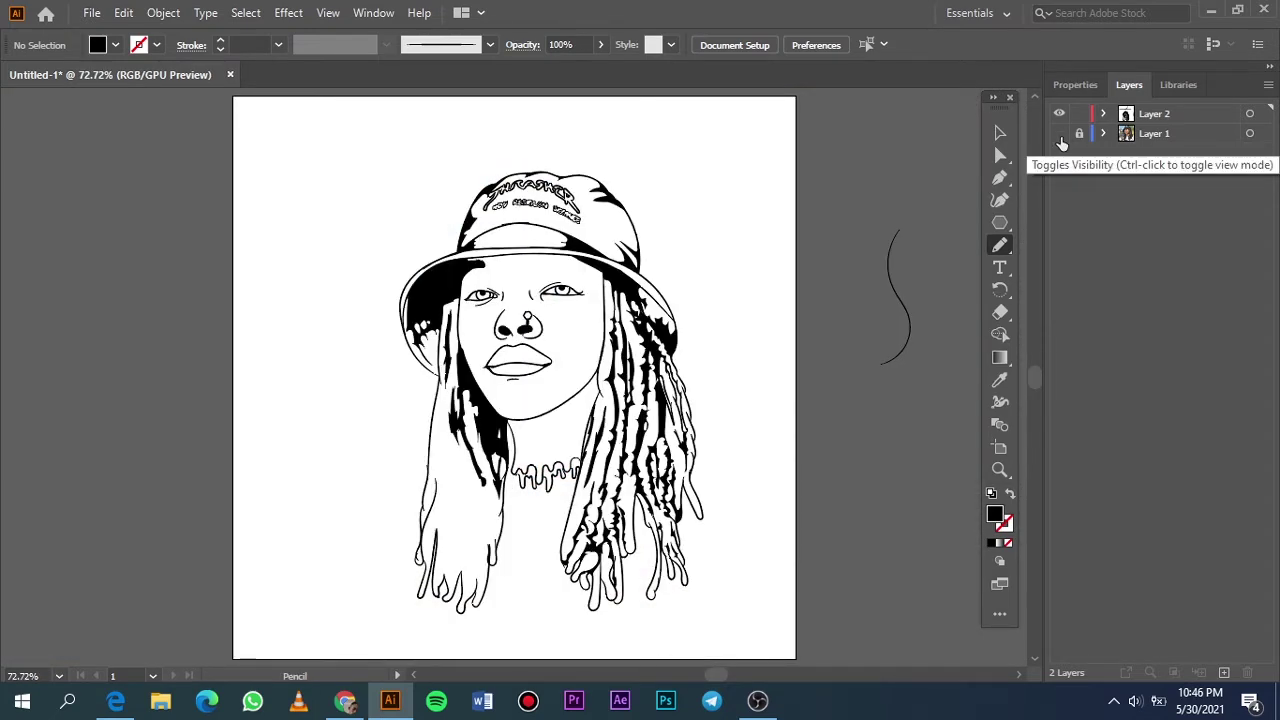
click(1059, 133)
scroll(492, 519, up, 2)
scroll(393, 449, up, 1)
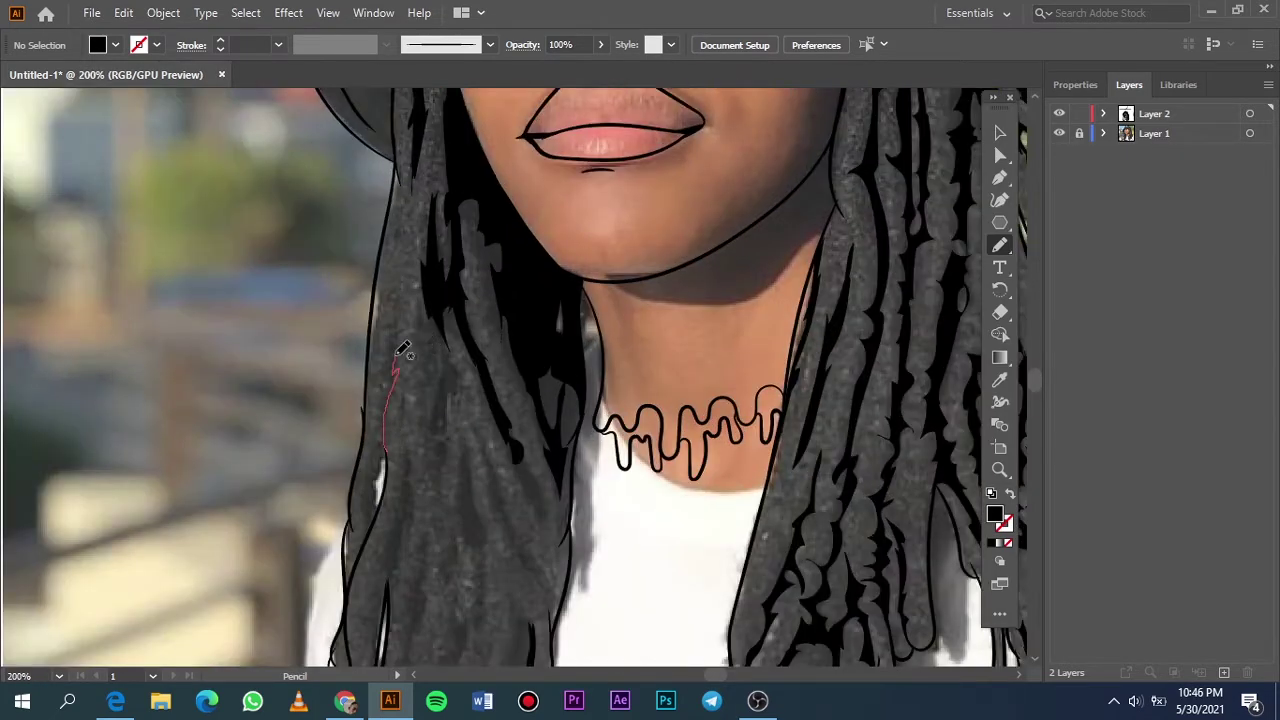
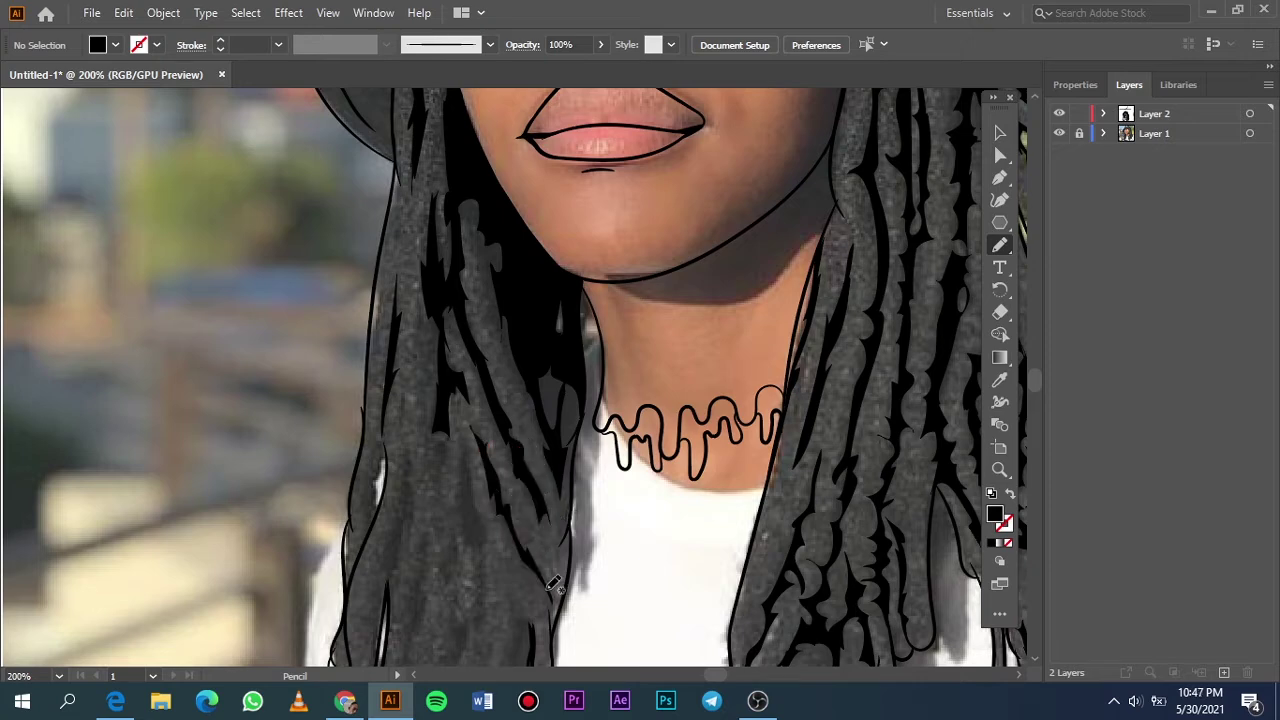
Draw a black shadow strand in the left hair with the Pencil.
key(ctrl+0)
scroll(327, 268, up, 2)
scroll(327, 268, up, 2)
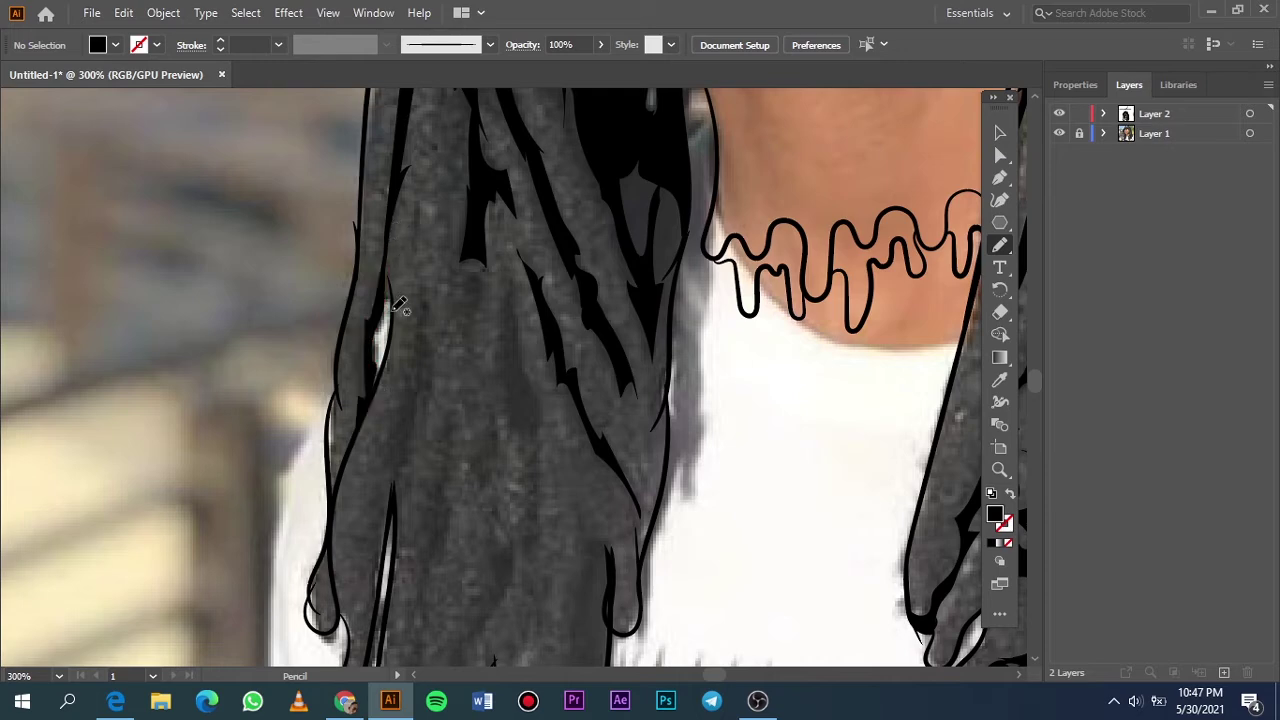
drag(391, 298, 392, 300)
scroll(410, 340, up, 2)
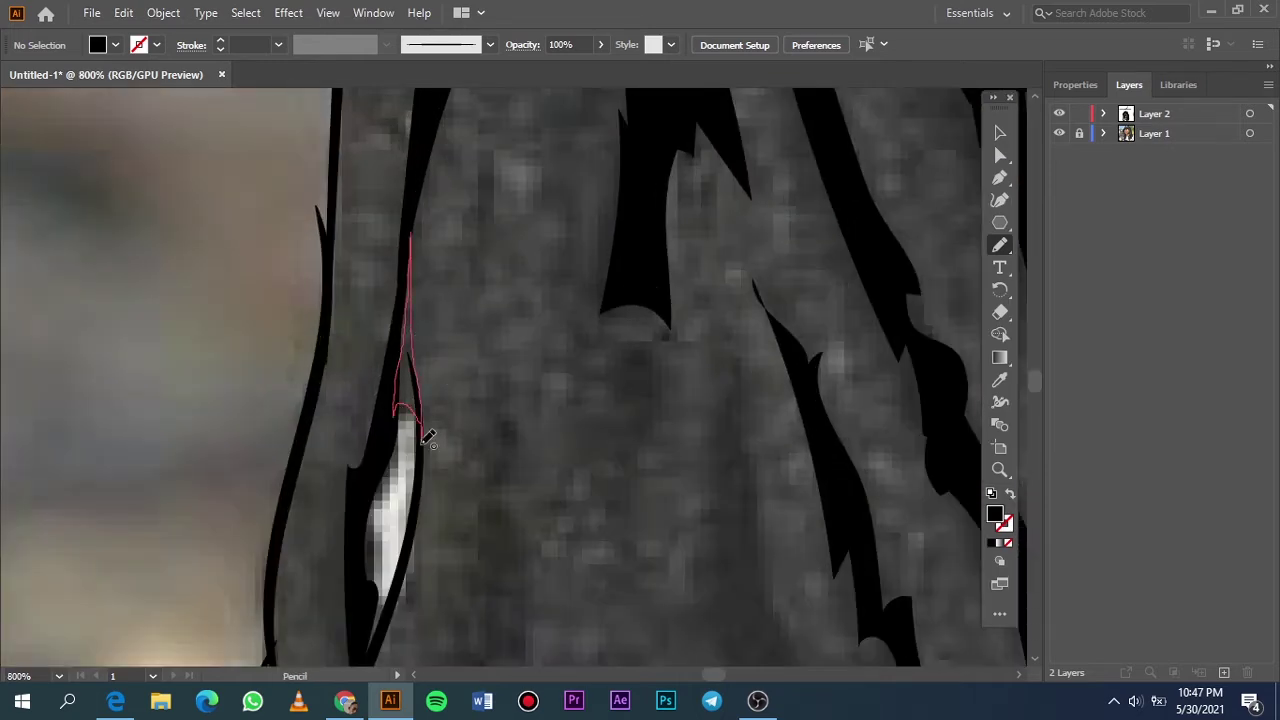
Compare against the reference photo and add more shadow strands higher in the hair.
key(ctrl+0)
click(1058, 134)
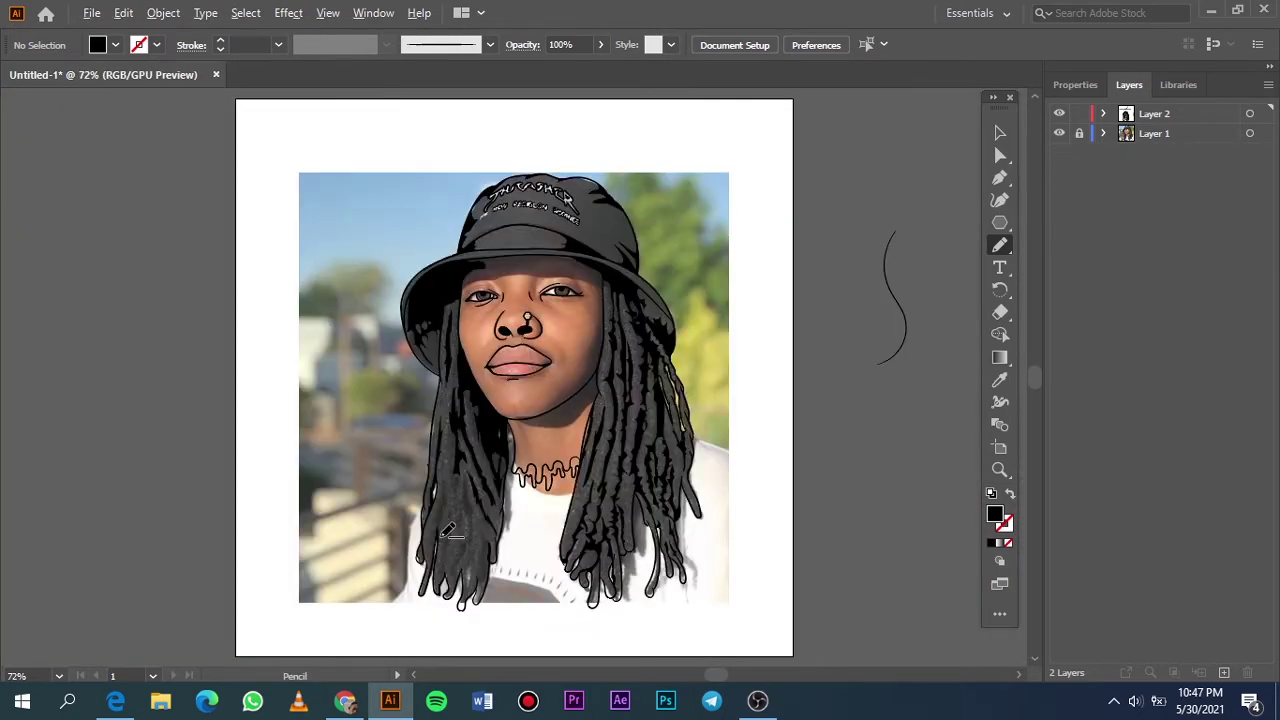
scroll(455, 452, up, 4)
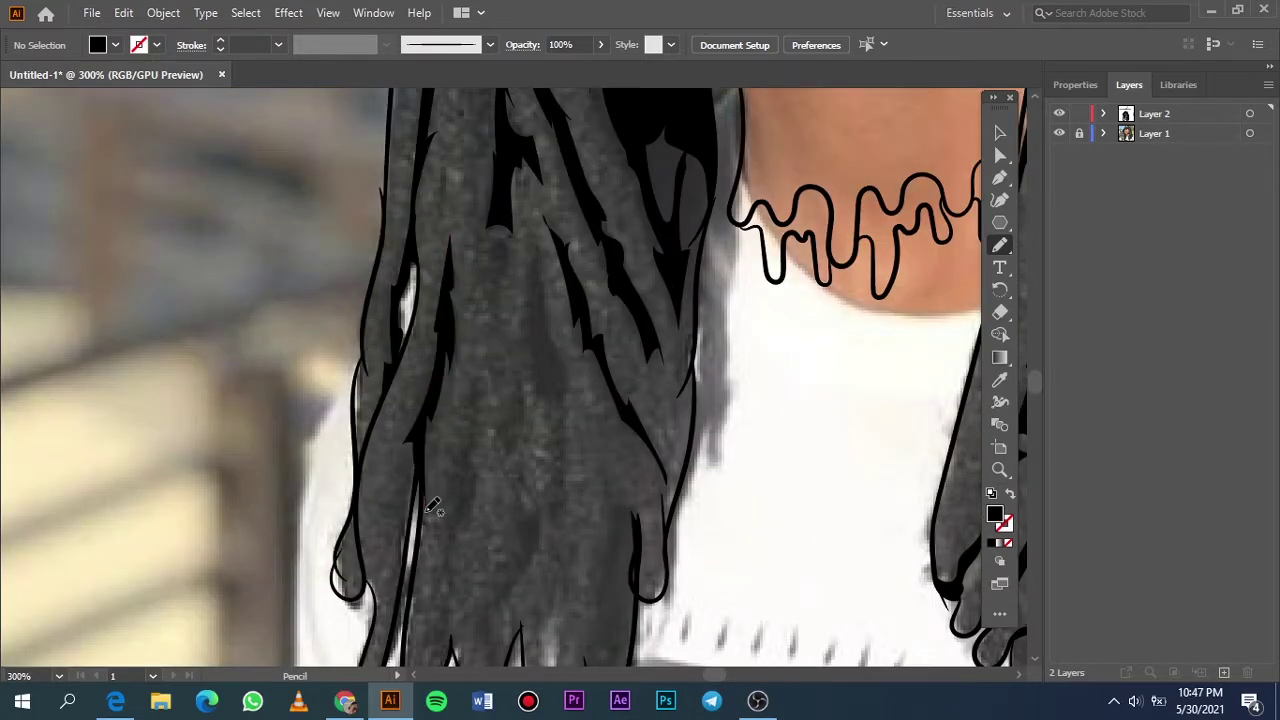
scroll(432, 508, right, 2)
scroll(376, 396, down, 1)
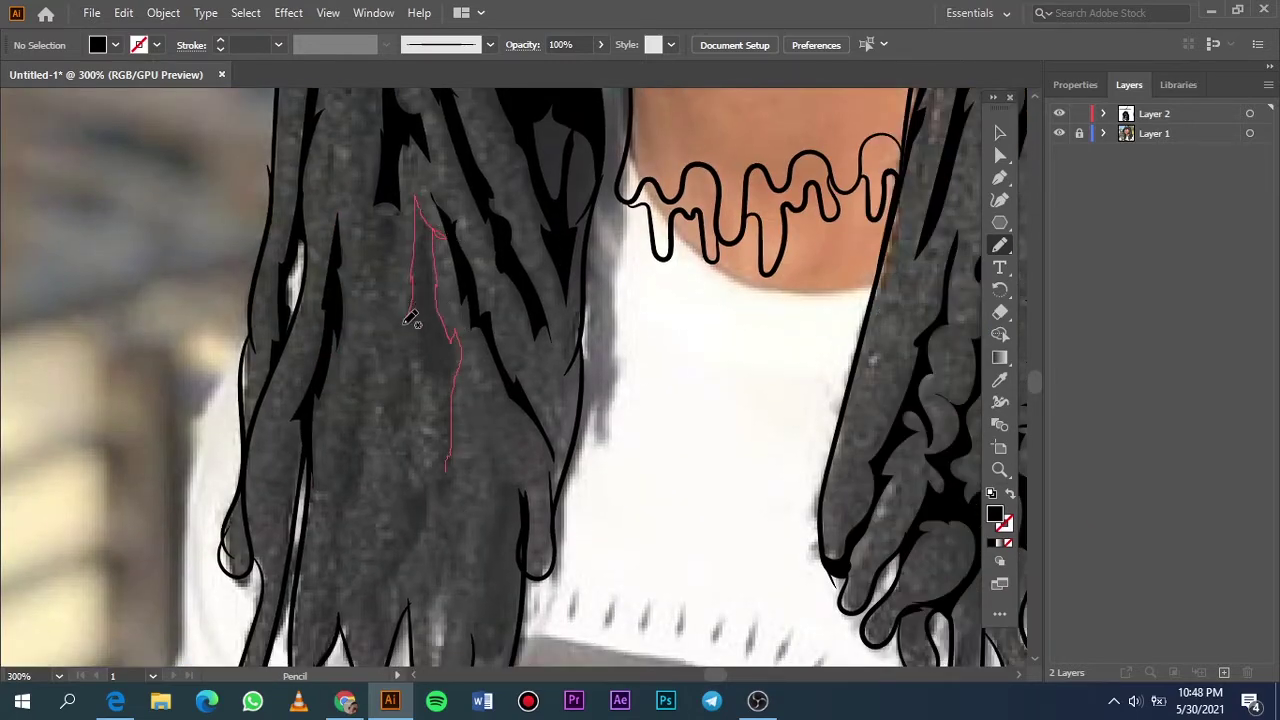
drag(449, 475, 449, 477)
drag(380, 193, 384, 232)
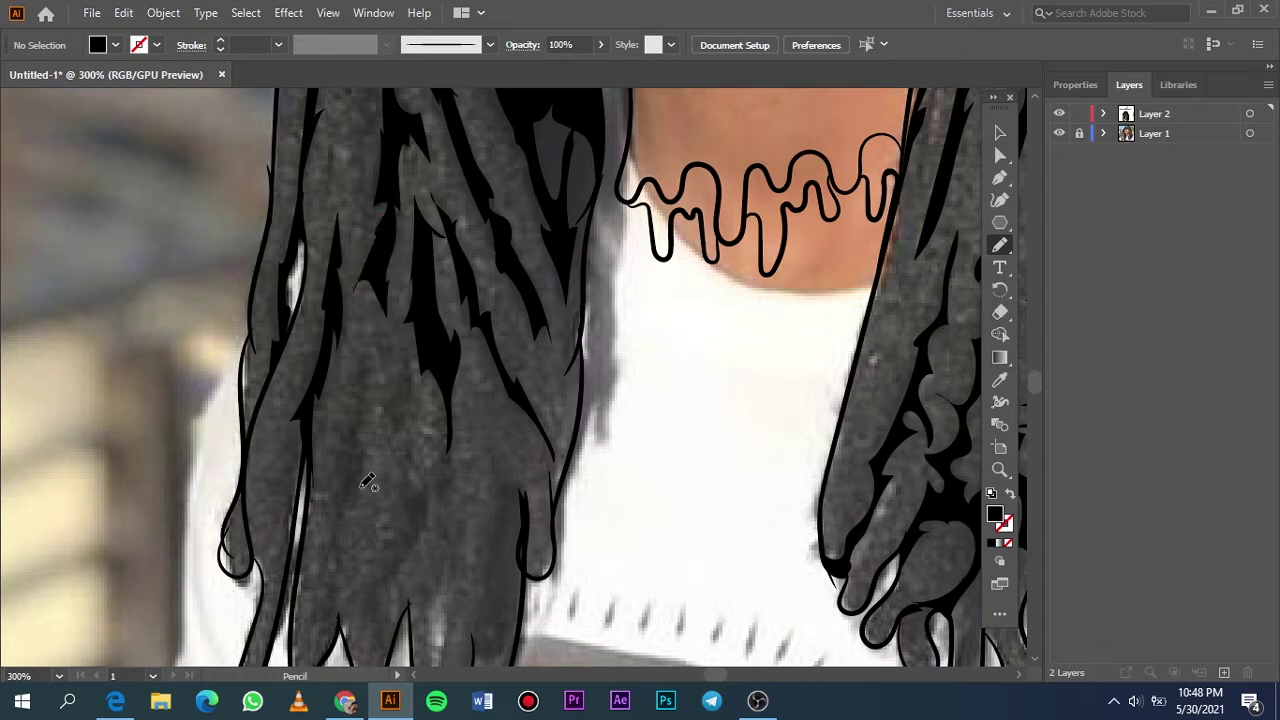
Add shadow strands near the hair ends, then hide the reference photo.
key(ctrl+0)
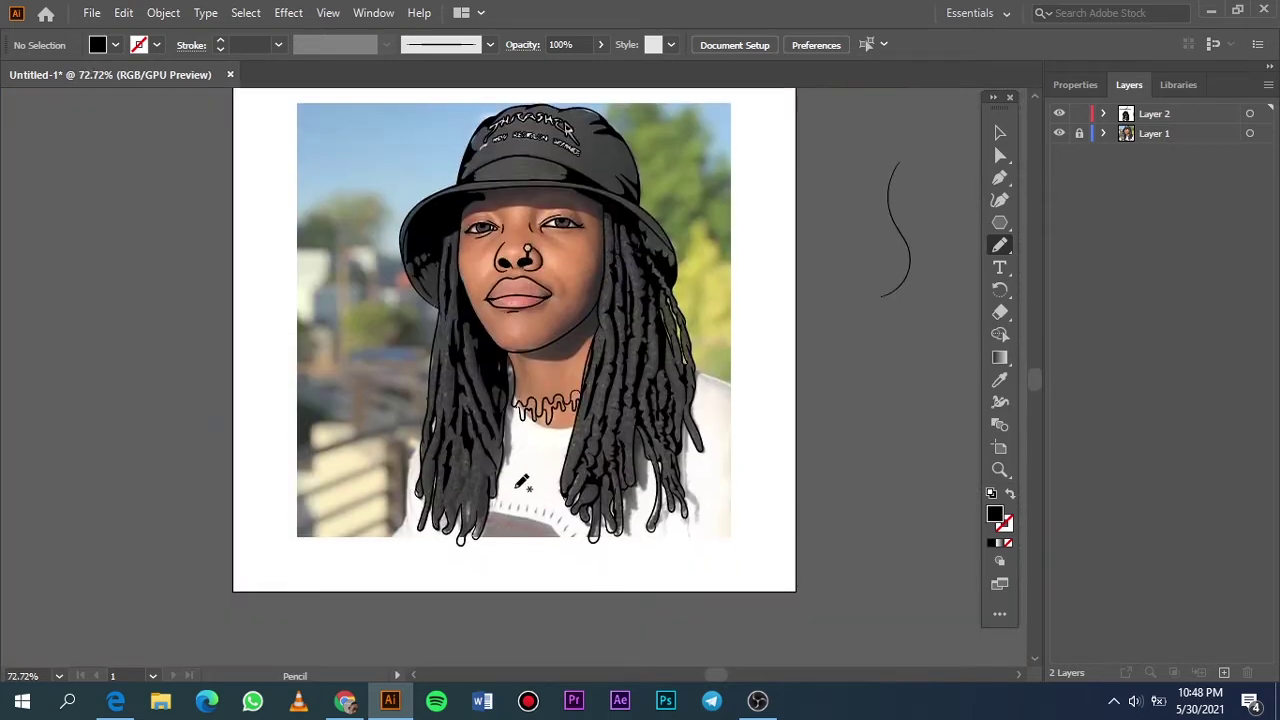
scroll(766, 566, up, 4)
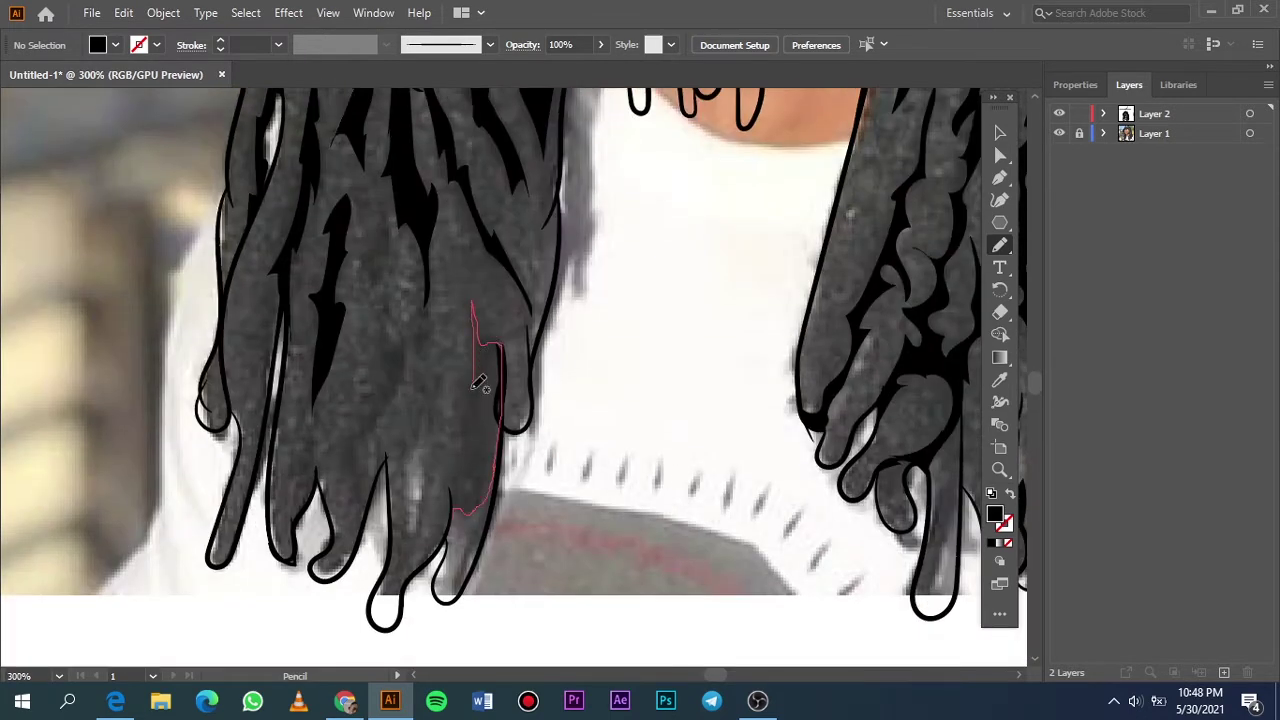
drag(460, 463, 461, 467)
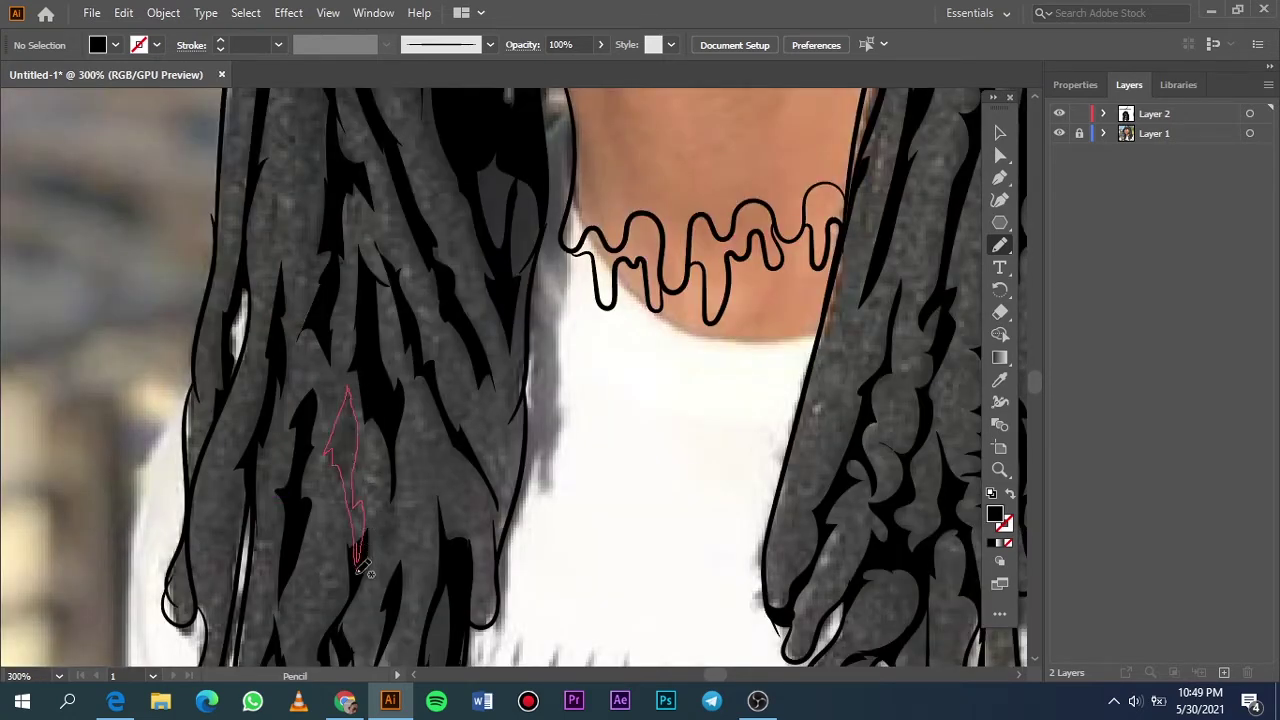
drag(358, 567, 360, 569)
key(ctrl+0)
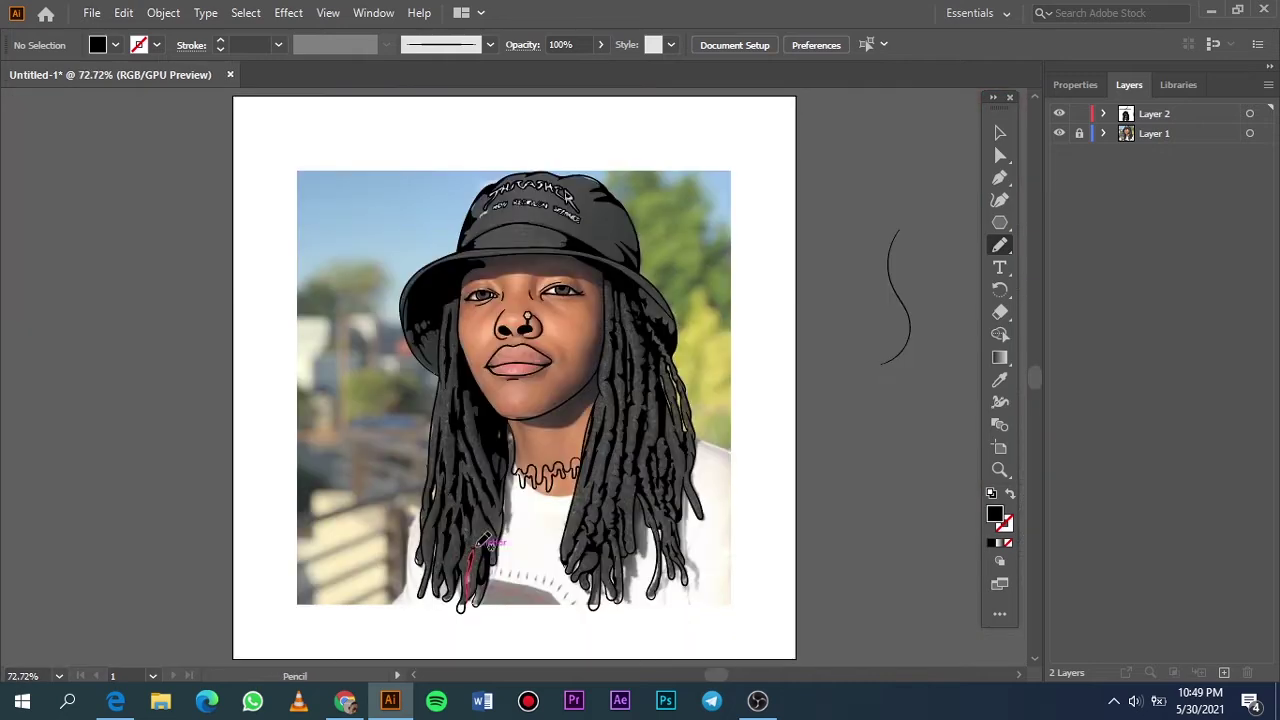
click(1059, 133)
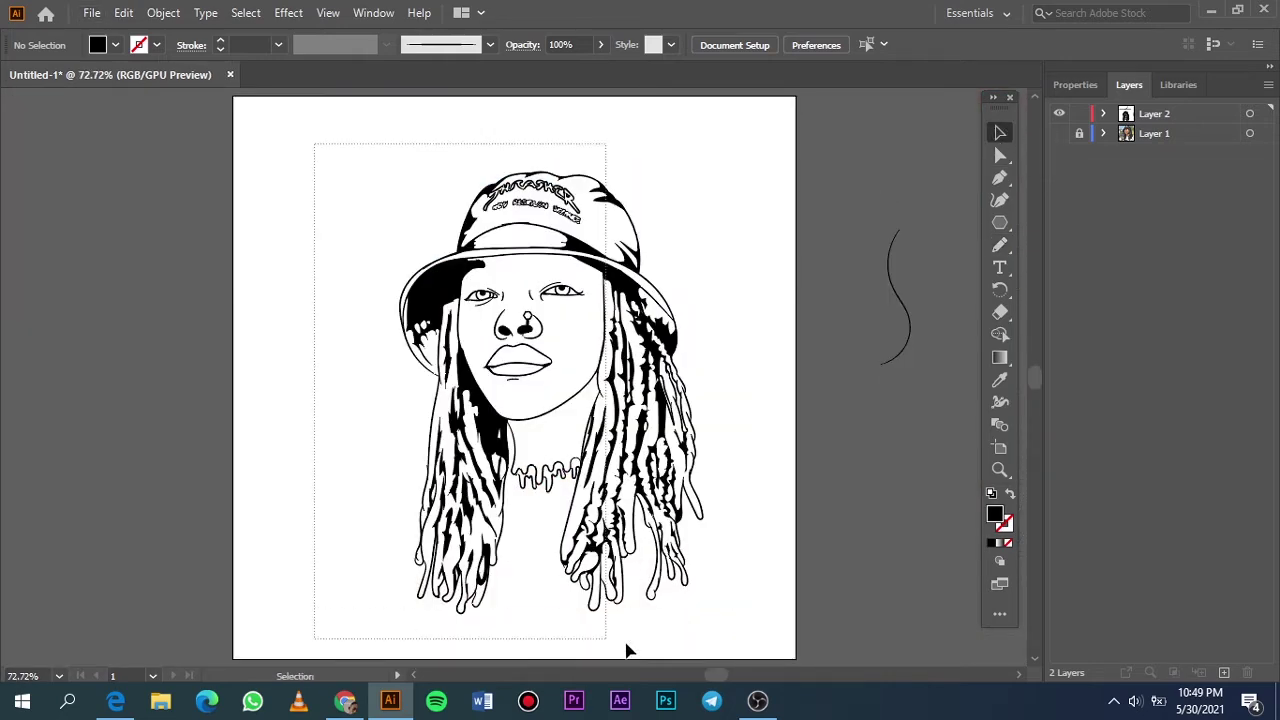
Select all the line art and expand it with Object > Expand.
drag(314, 137, 623, 649)
click(163, 12)
click(190, 248)
click(594, 456)
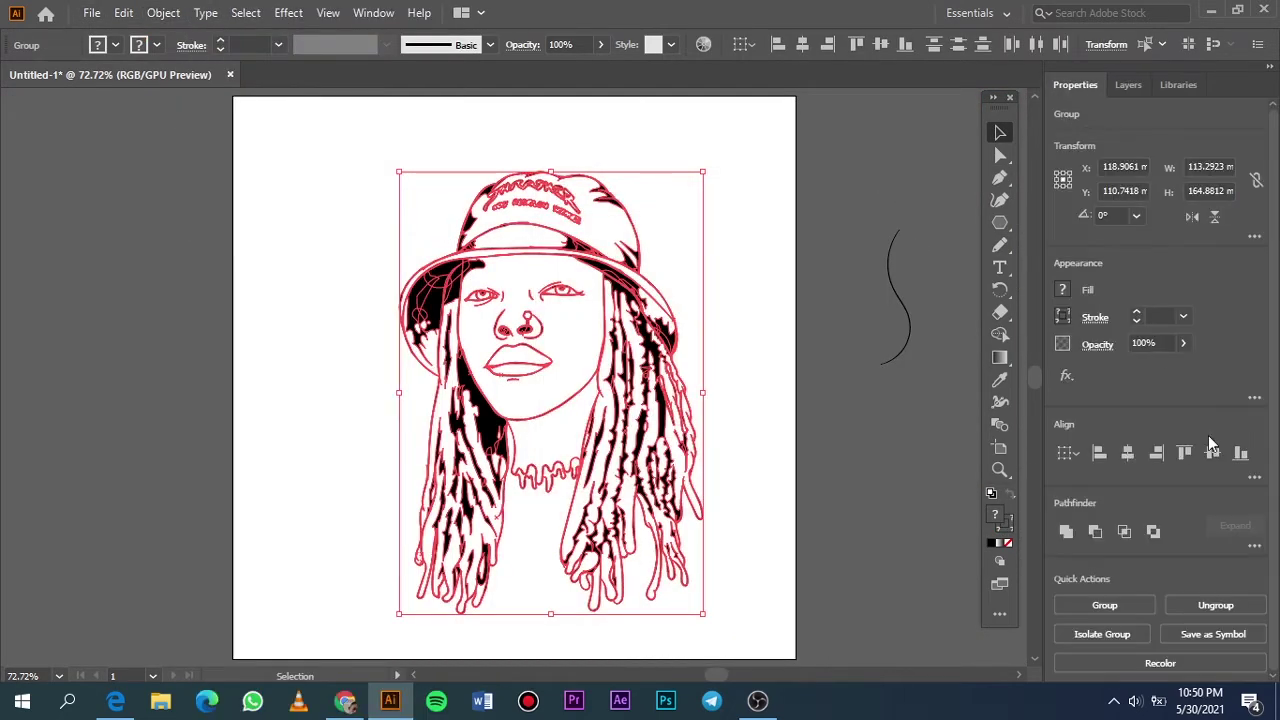
click(780, 370)
Place the shades.pdf swatch sheet, select Layer 2, and show the reference photo.
click(1272, 706)
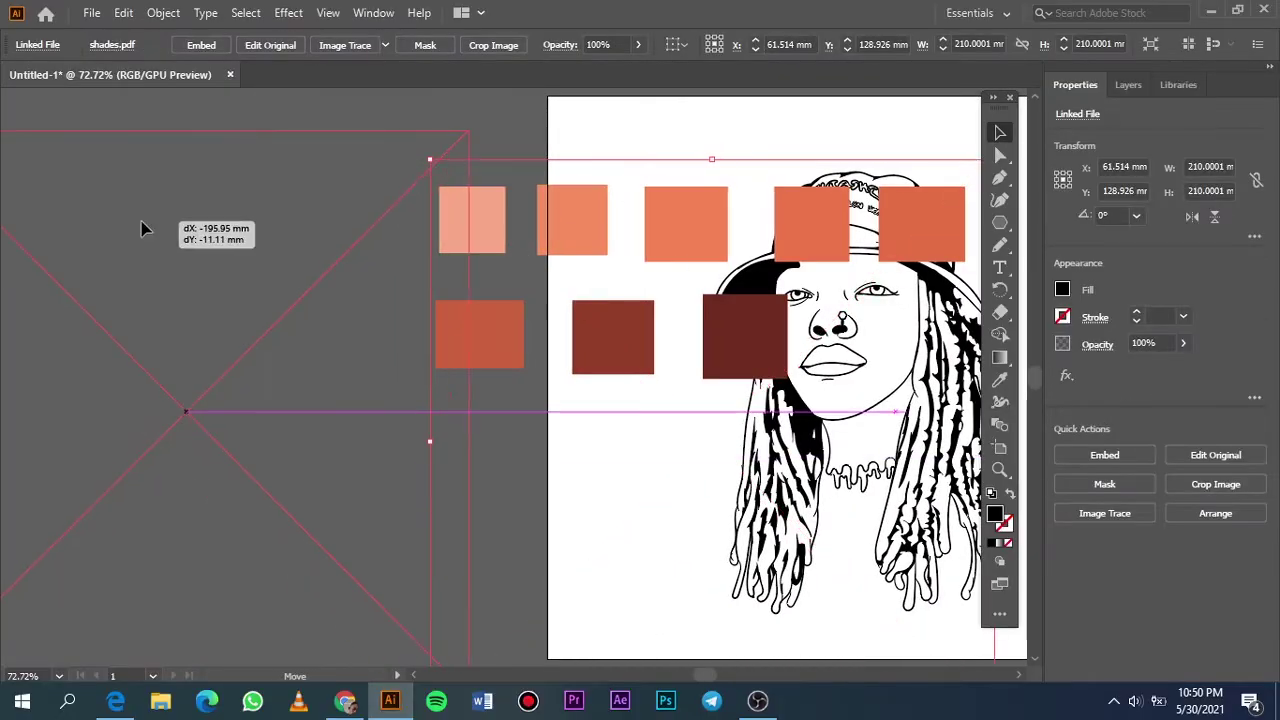
drag(143, 229, 605, 186)
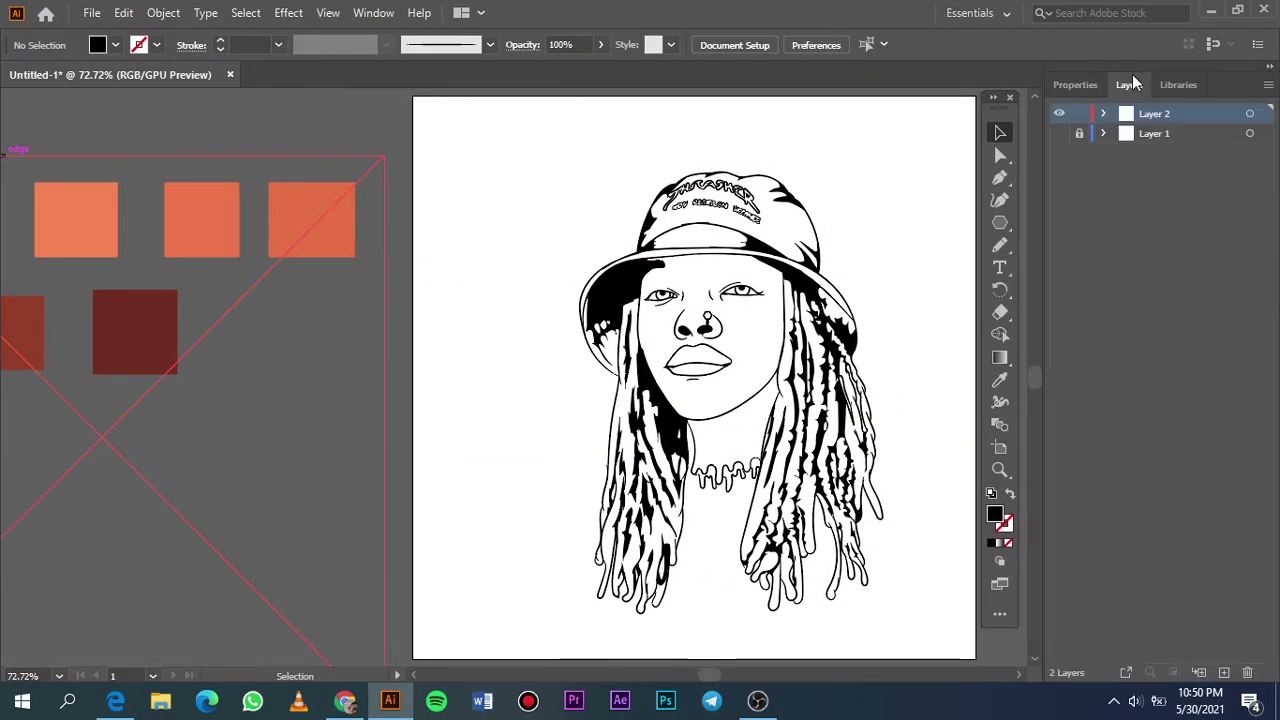
click(1153, 133)
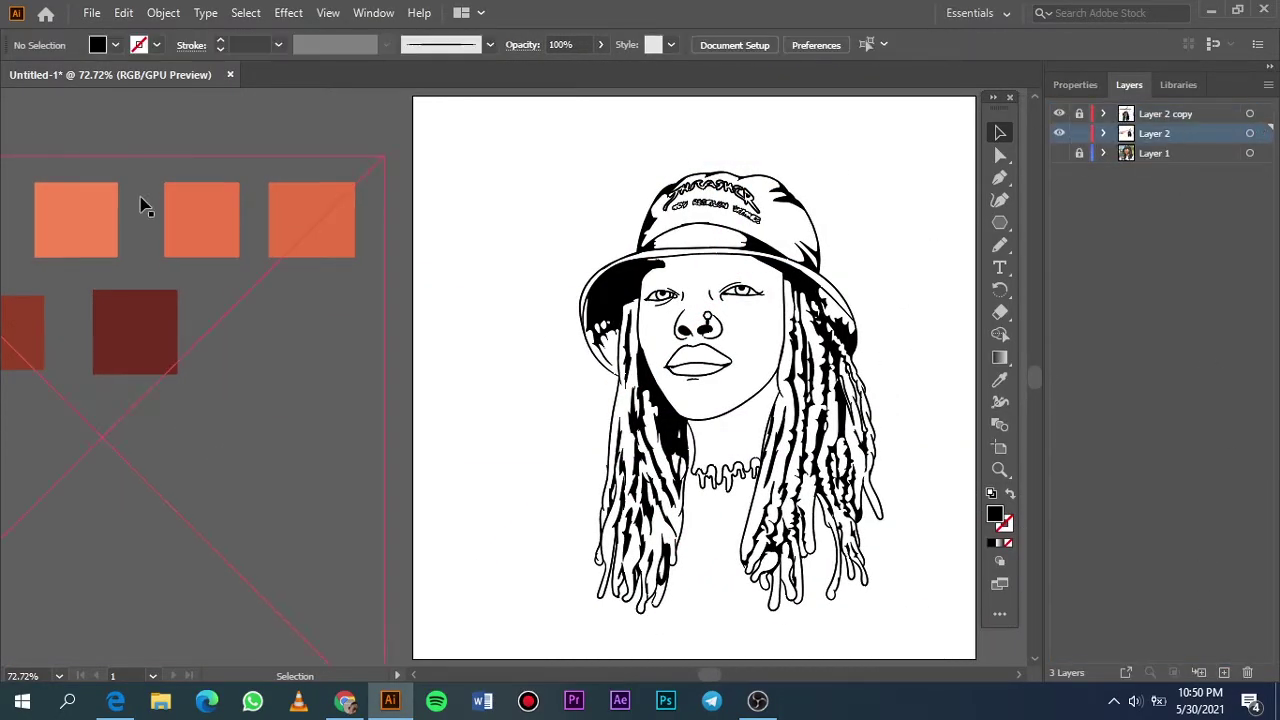
scroll(366, 300, left, 5)
click(1059, 153)
Draw a rectangle covering the whole portrait and send it behind the line art.
key(i)
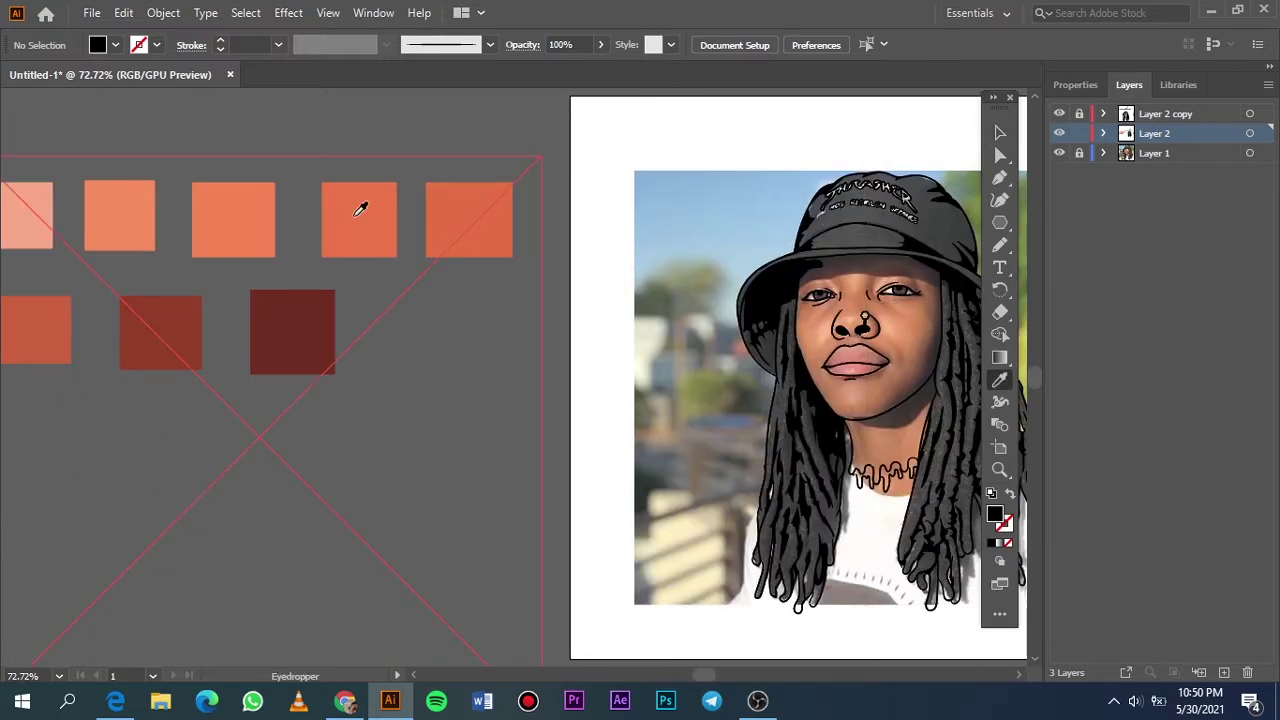
key(m)
drag(426, 163, 826, 624)
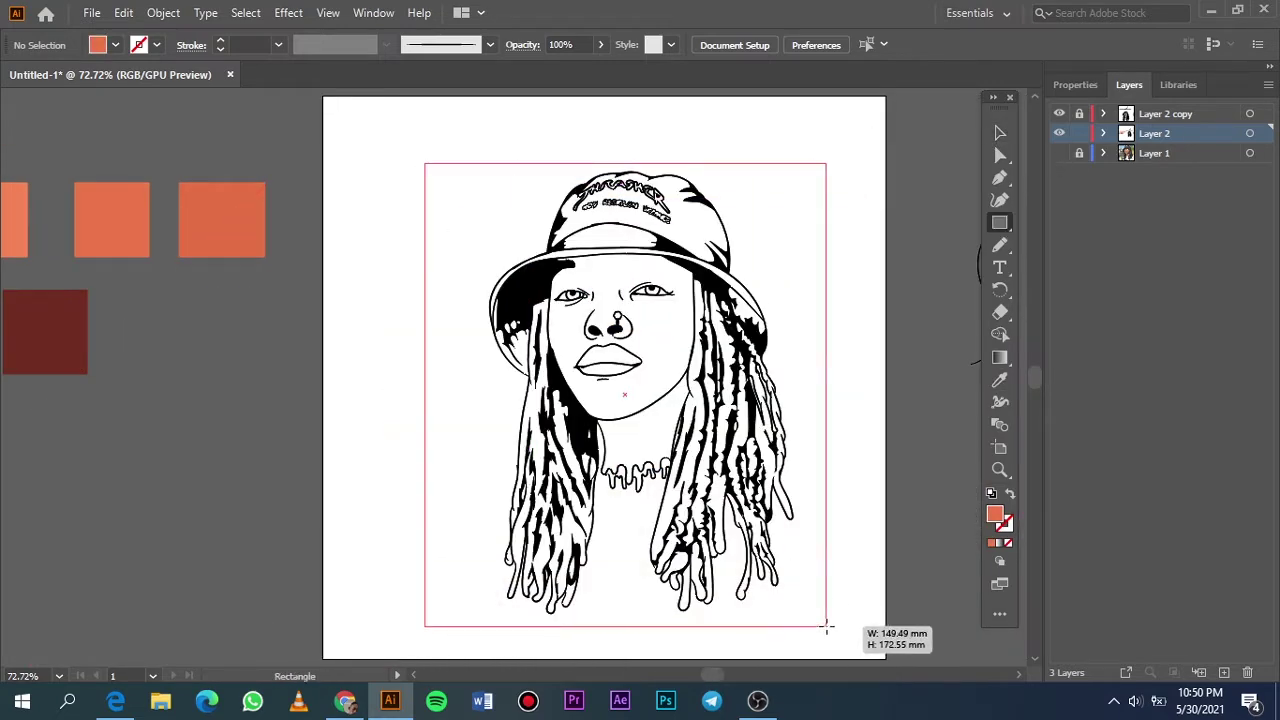
right_click(840, 283)
click(1000, 551)
scroll(370, 369, left, 5)
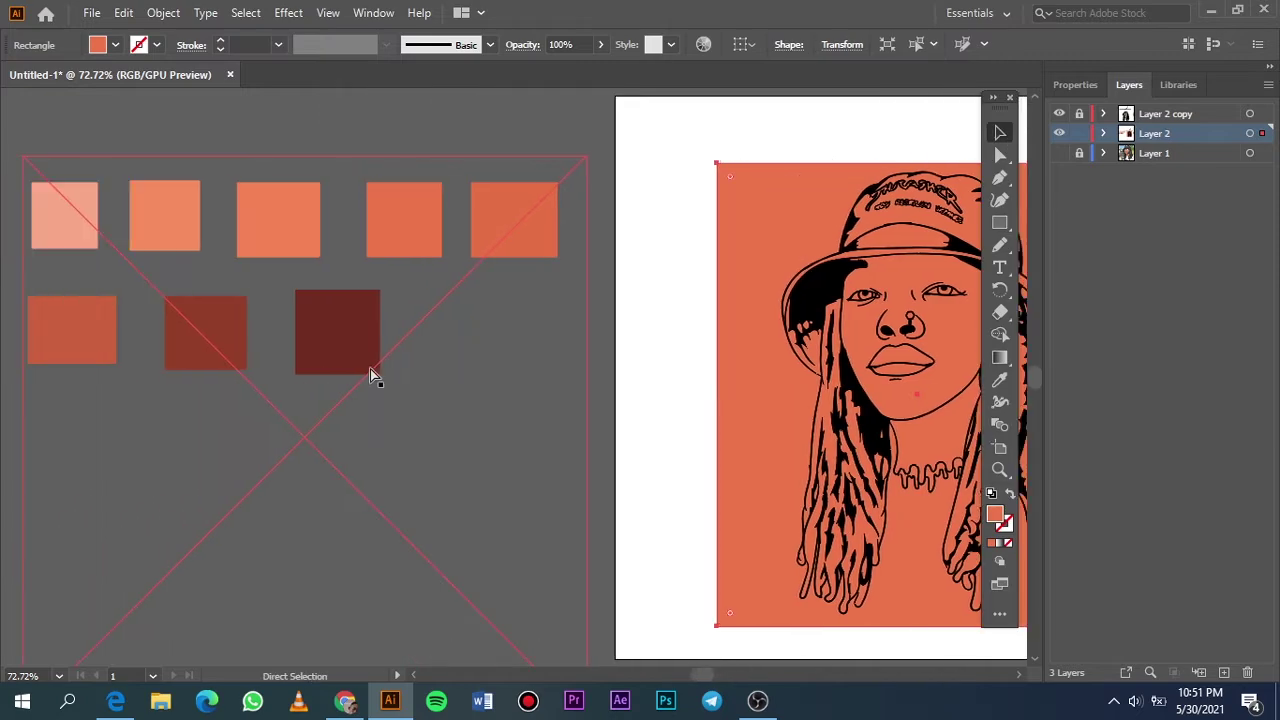
Fill the rectangle with the orange swatch and combine it with the line art.
key(i)
click(513, 219)
scroll(640, 243, right, 5)
key(v)
key(ctrl+a)
click(1075, 84)
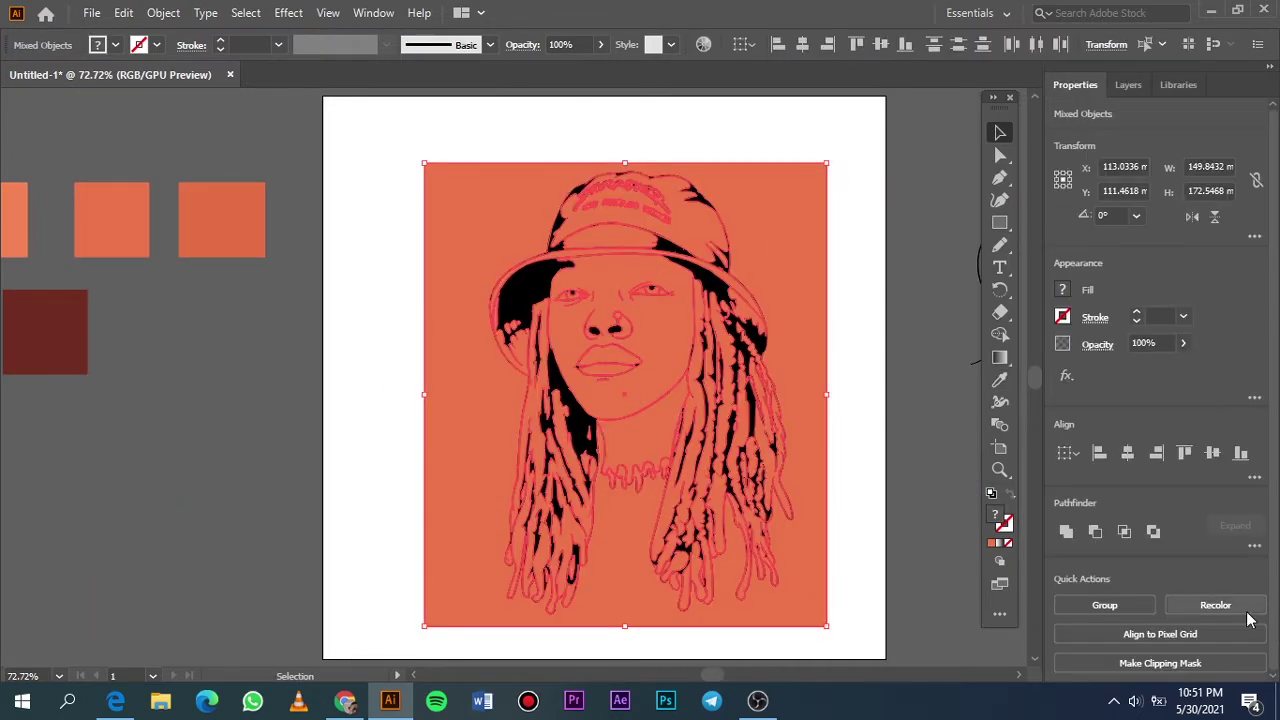
click(1254, 545)
click(1083, 645)
Add a thin Paintbrush stroke along the hair strand's edge.
scroll(774, 466, up, 3)
scroll(785, 540, up, 1)
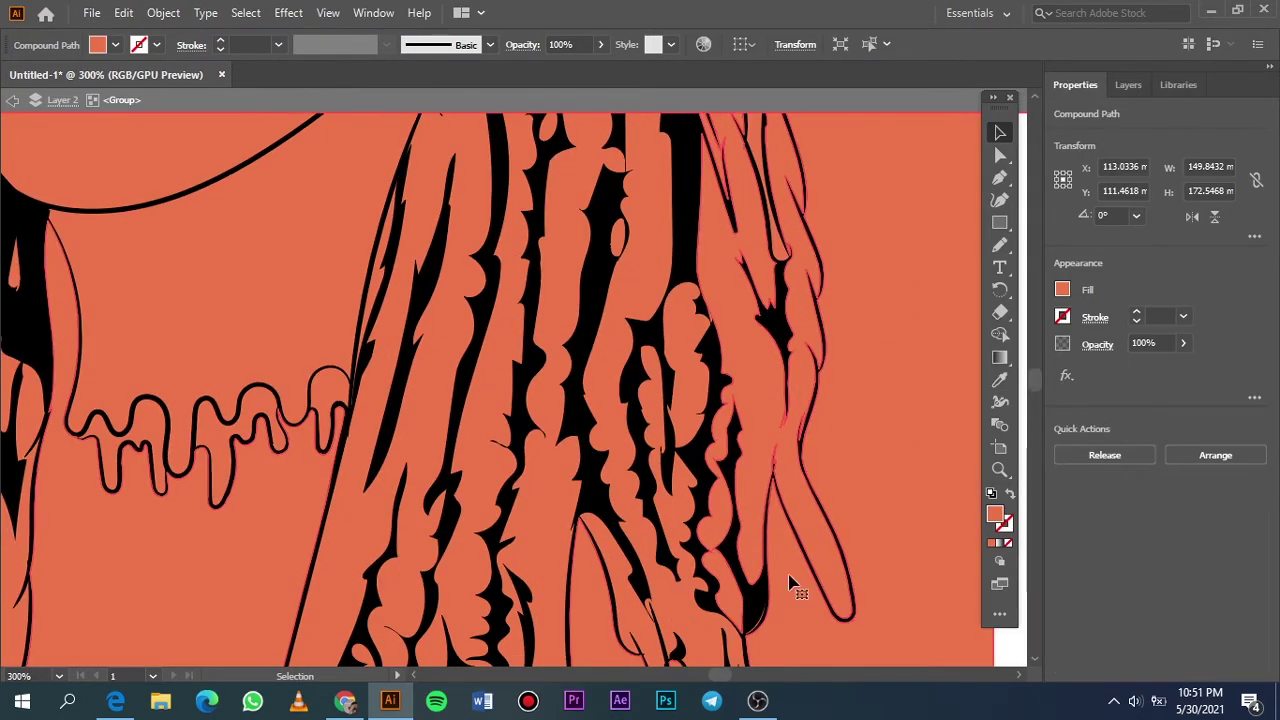
scroll(786, 632, up, 2)
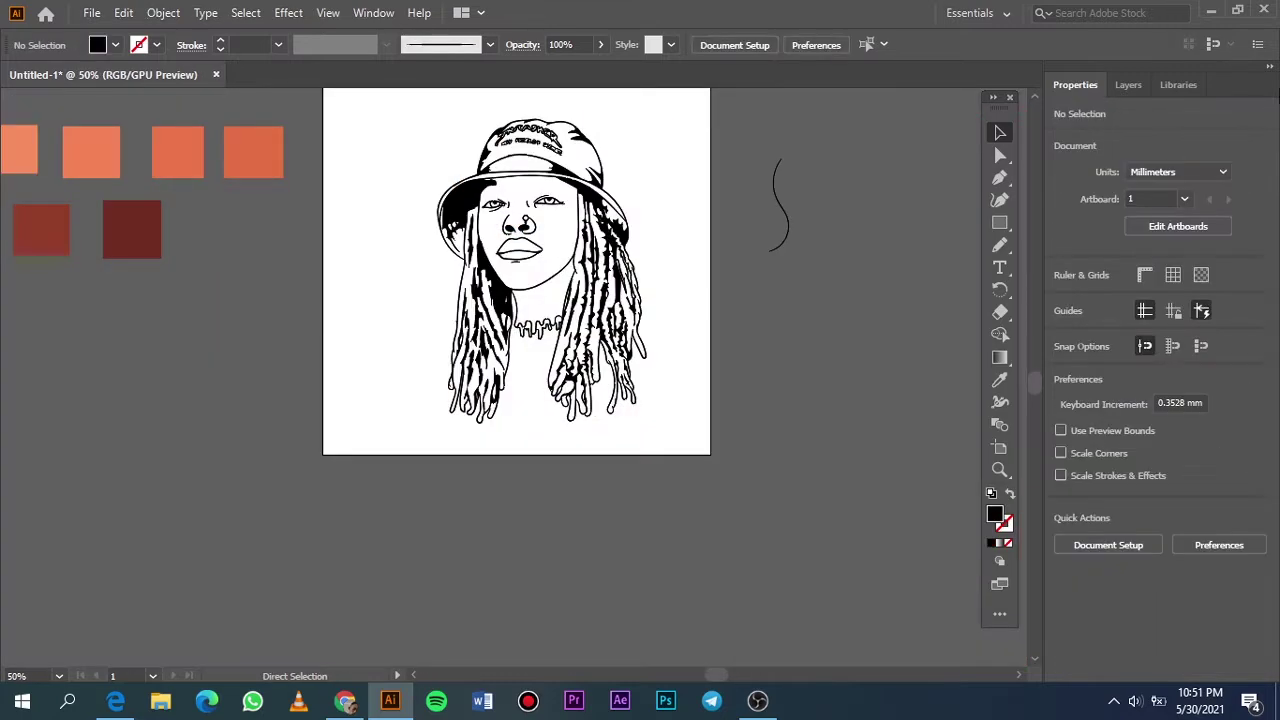
scroll(734, 238, up, 5)
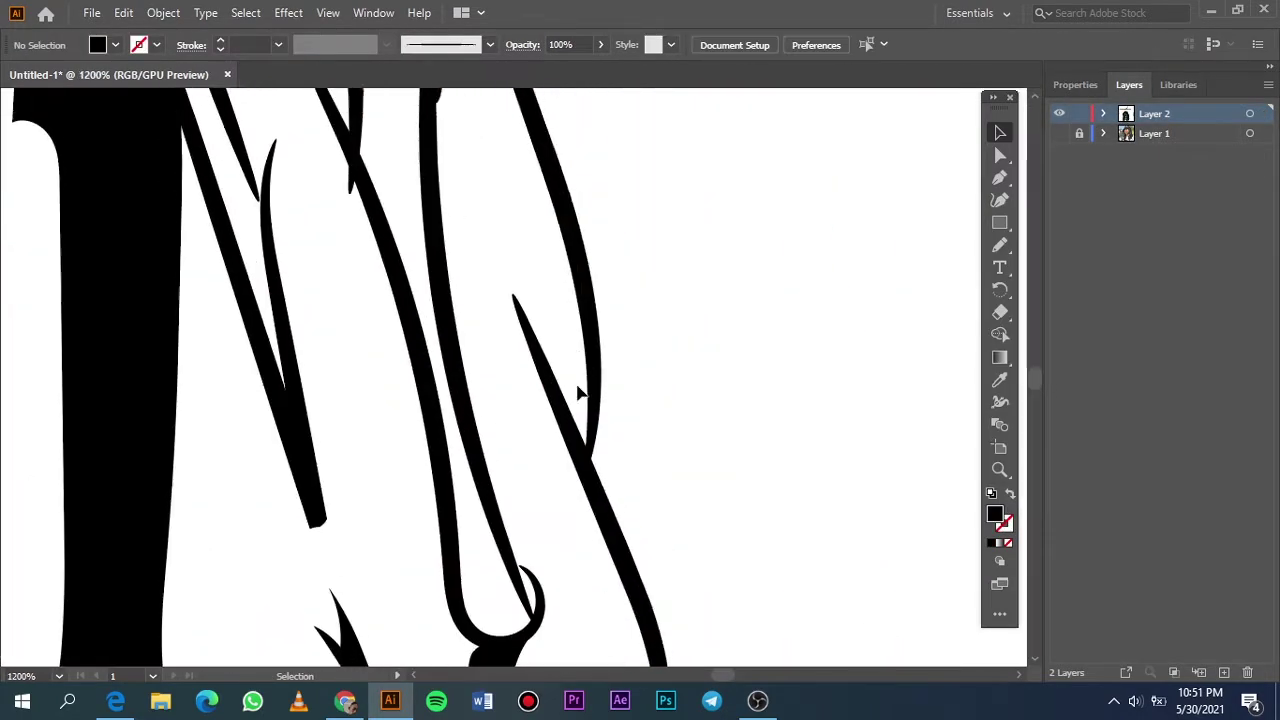
click(487, 266)
key(b)
drag(517, 248, 548, 442)
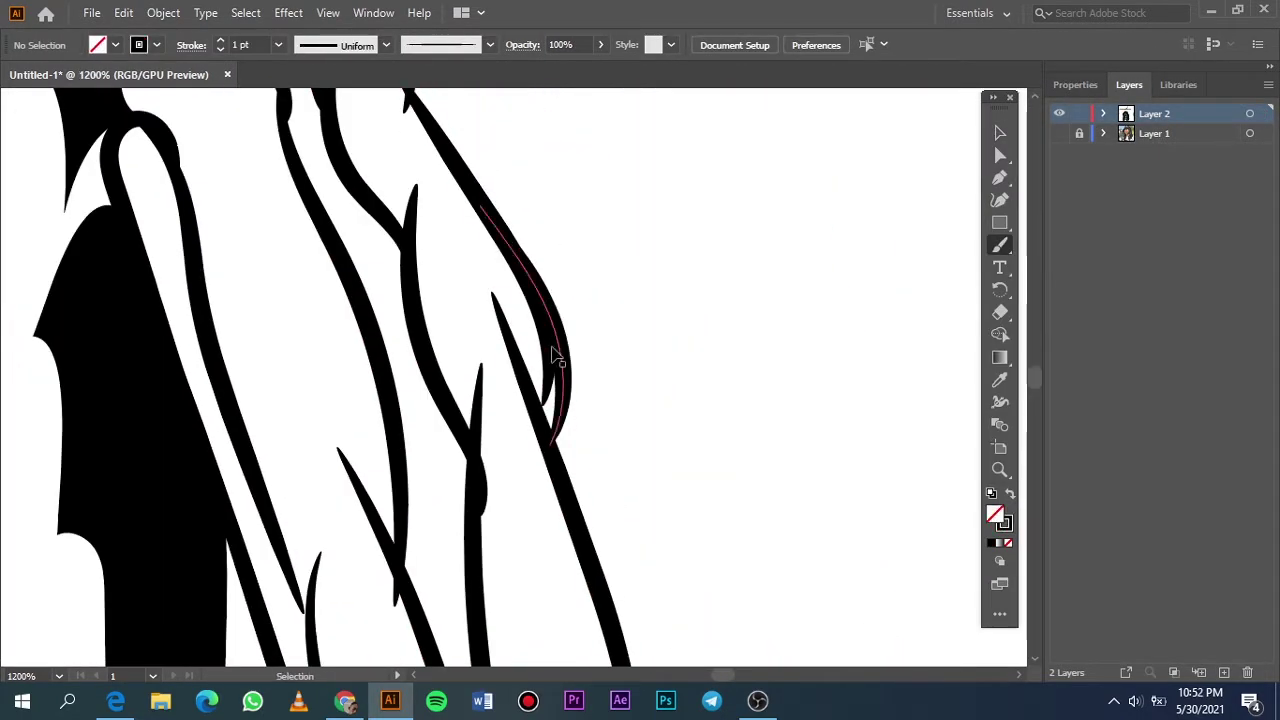
scroll(738, 295, down, 8)
Select the entire drawing and expand it into outlines via Object > Expand.
click(1000, 132)
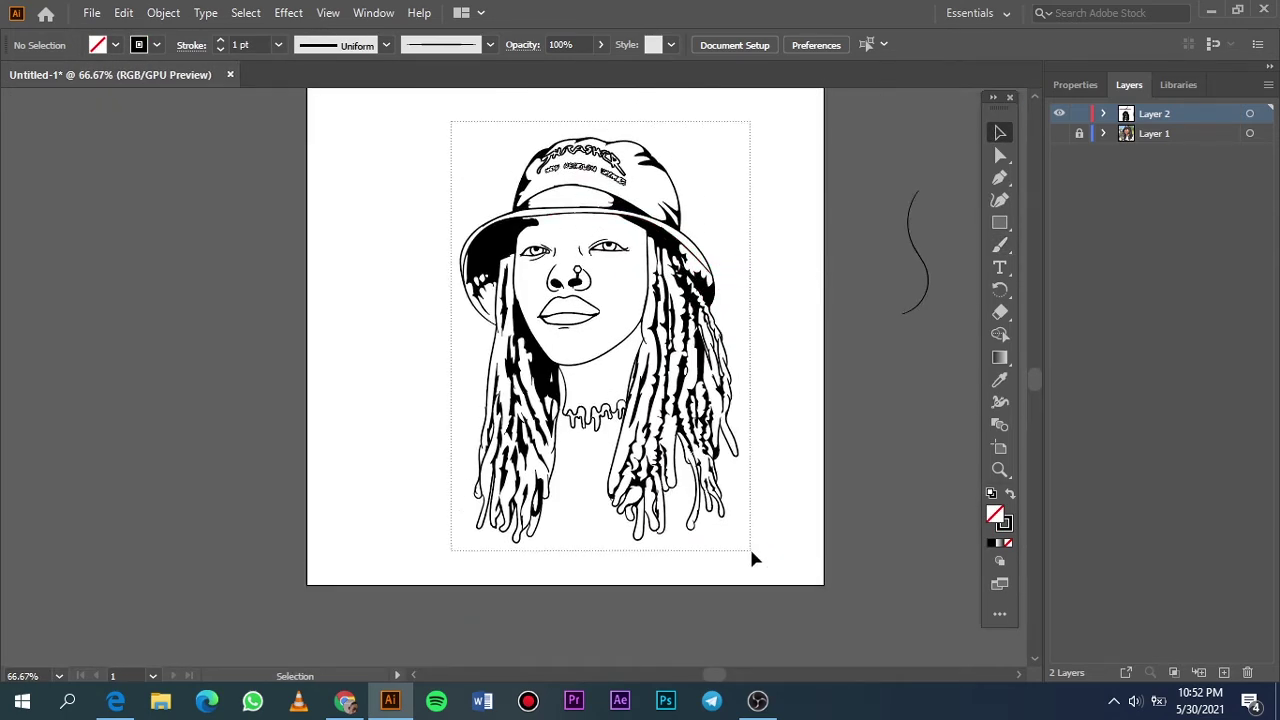
drag(443, 118, 749, 546)
click(163, 12)
click(190, 235)
click(473, 454)
click(1075, 84)
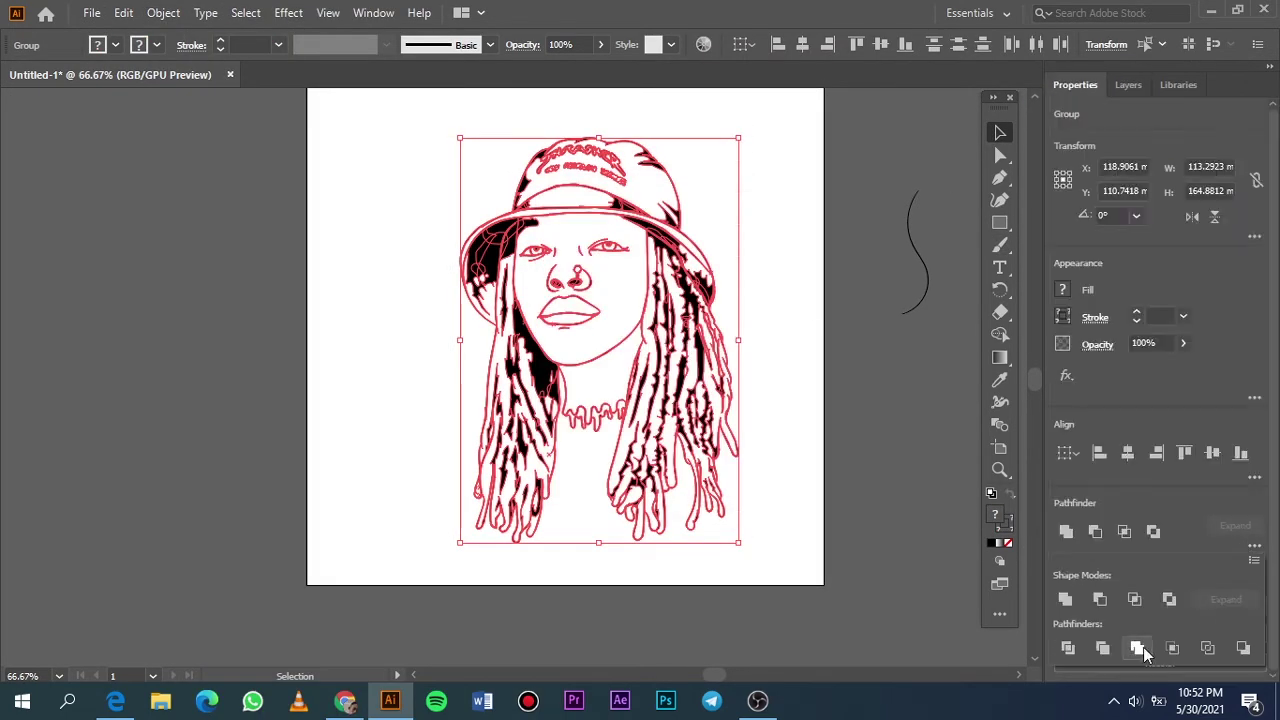
Duplicate Layer 2 as a 'Layer 2 copy' in the Layers panel.
key(ctrl+shift+a)
click(1129, 84)
drag(1165, 122, 1224, 672)
scroll(836, 398, up, 2)
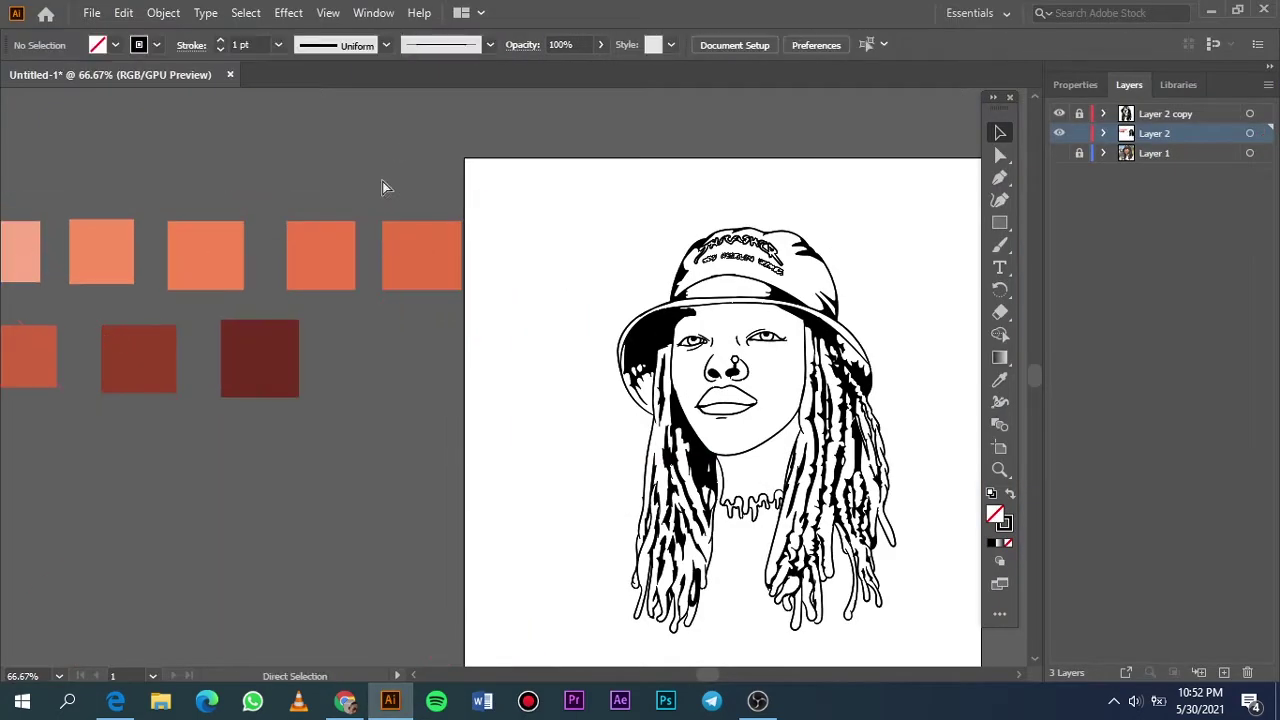
Draw a rectangle over the portrait and fill it with the orange swatch.
key(m)
drag(456, 146, 793, 576)
key(i)
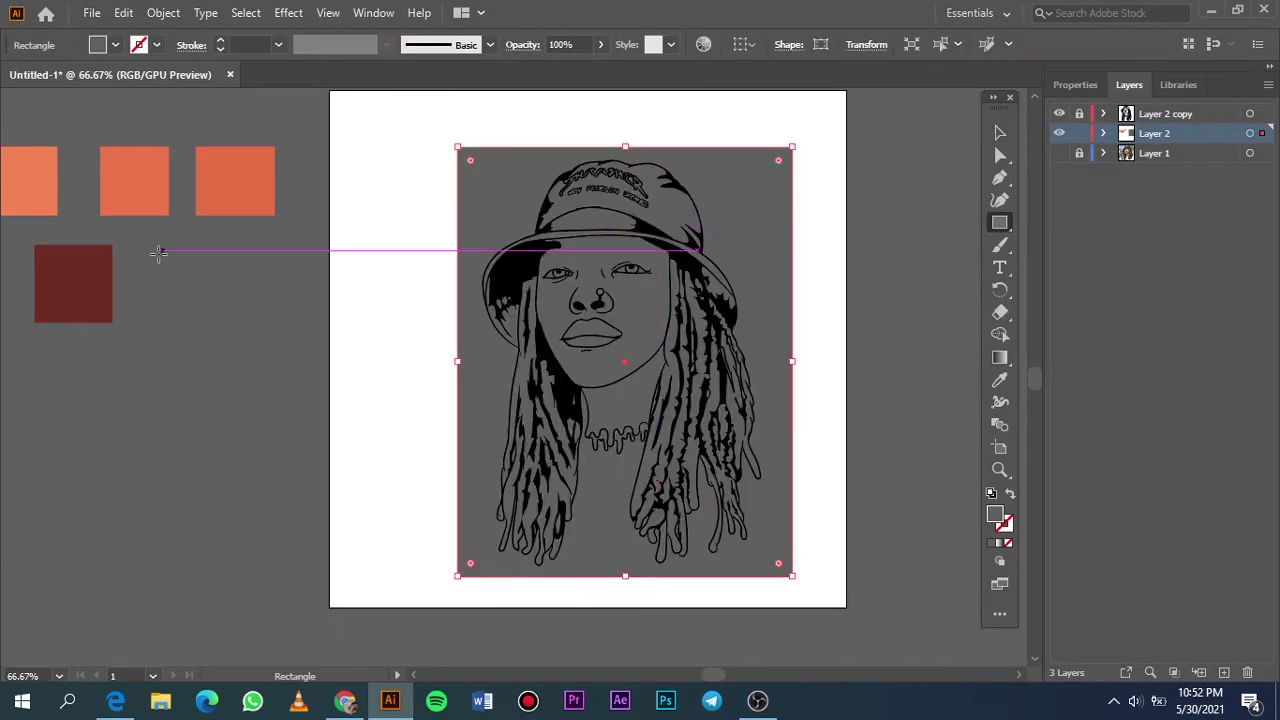
click(157, 196)
right_click(777, 216)
key(Escape)
Combine the rectangle with the line art, then delete the orange background rectangle.
key(v)
key(ctrl+a)
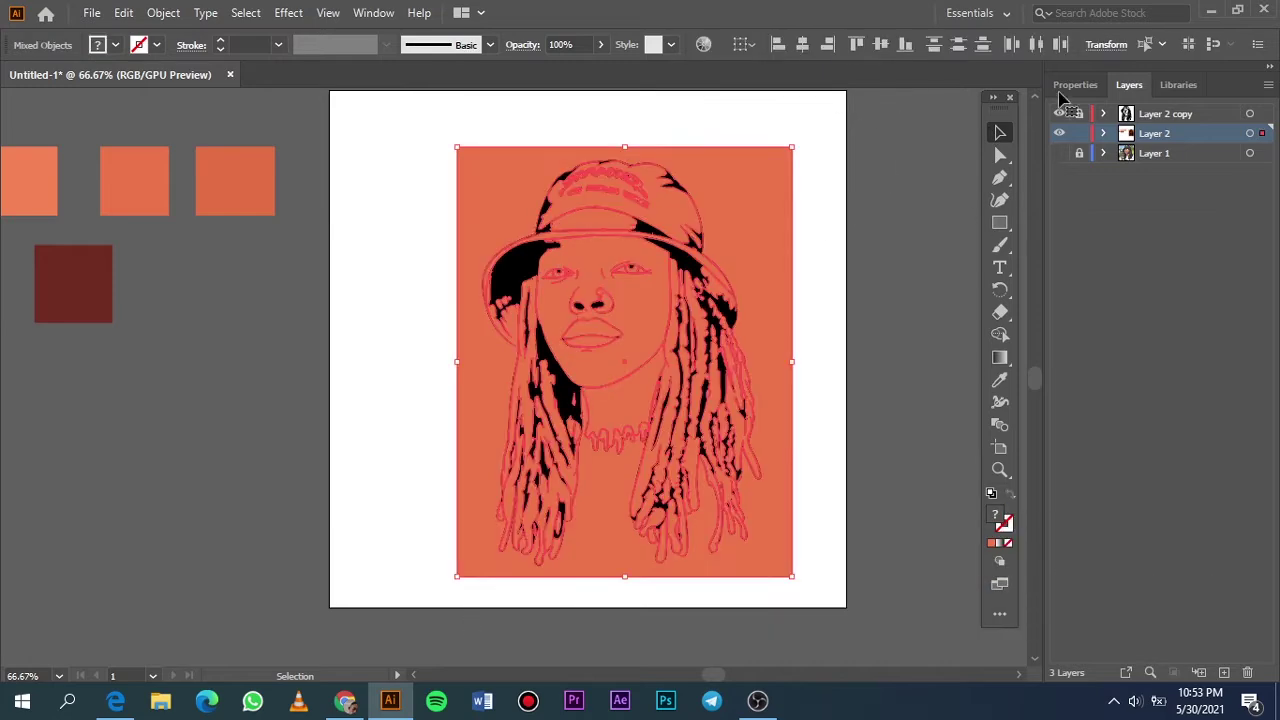
click(1075, 84)
click(1063, 600)
double_click(777, 306)
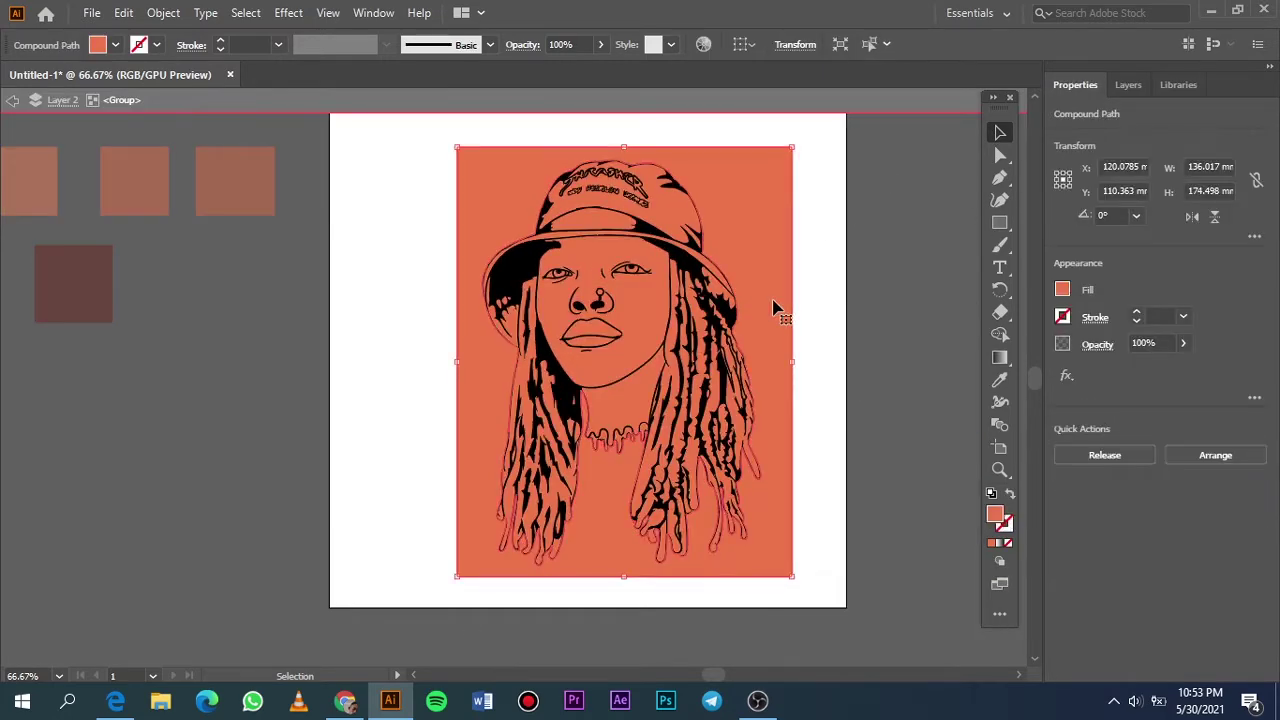
key(Delete)
scroll(655, 440, up, 5)
Fill the dripping shape below the chin with a near-black dark maroon.
click(560, 400)
double_click(994, 514)
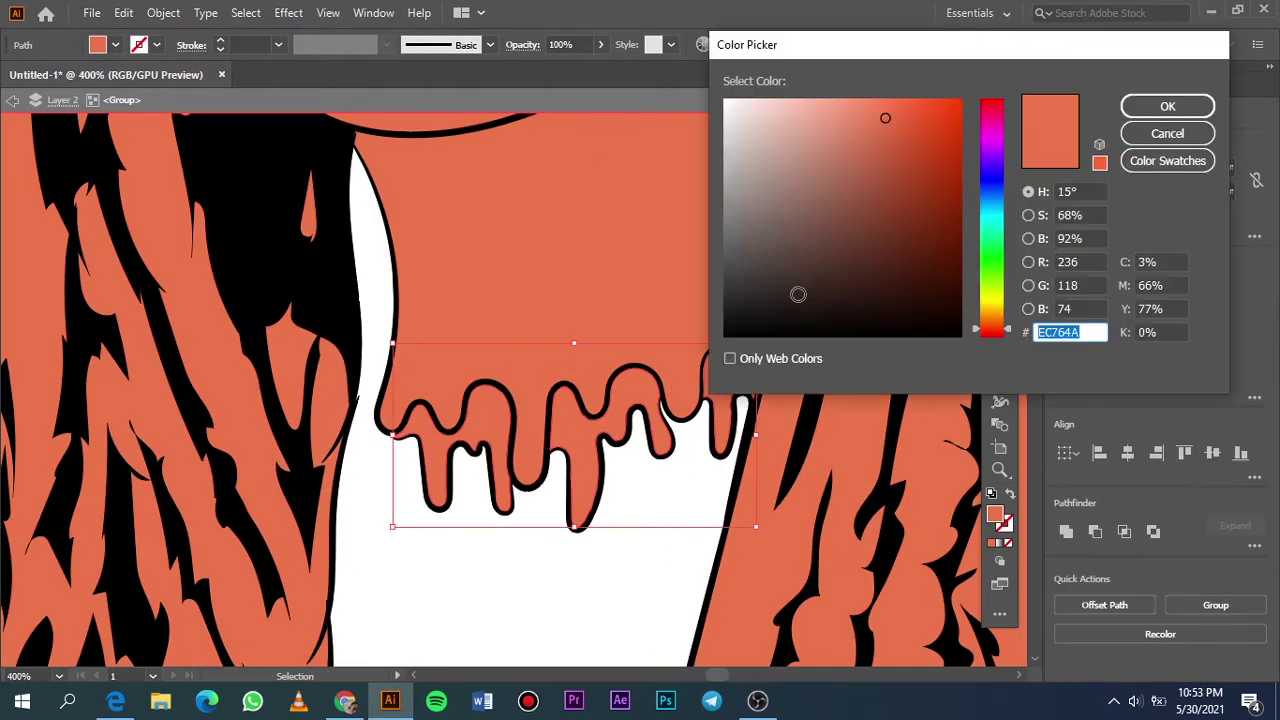
click(965, 307)
drag(965, 307, 963, 325)
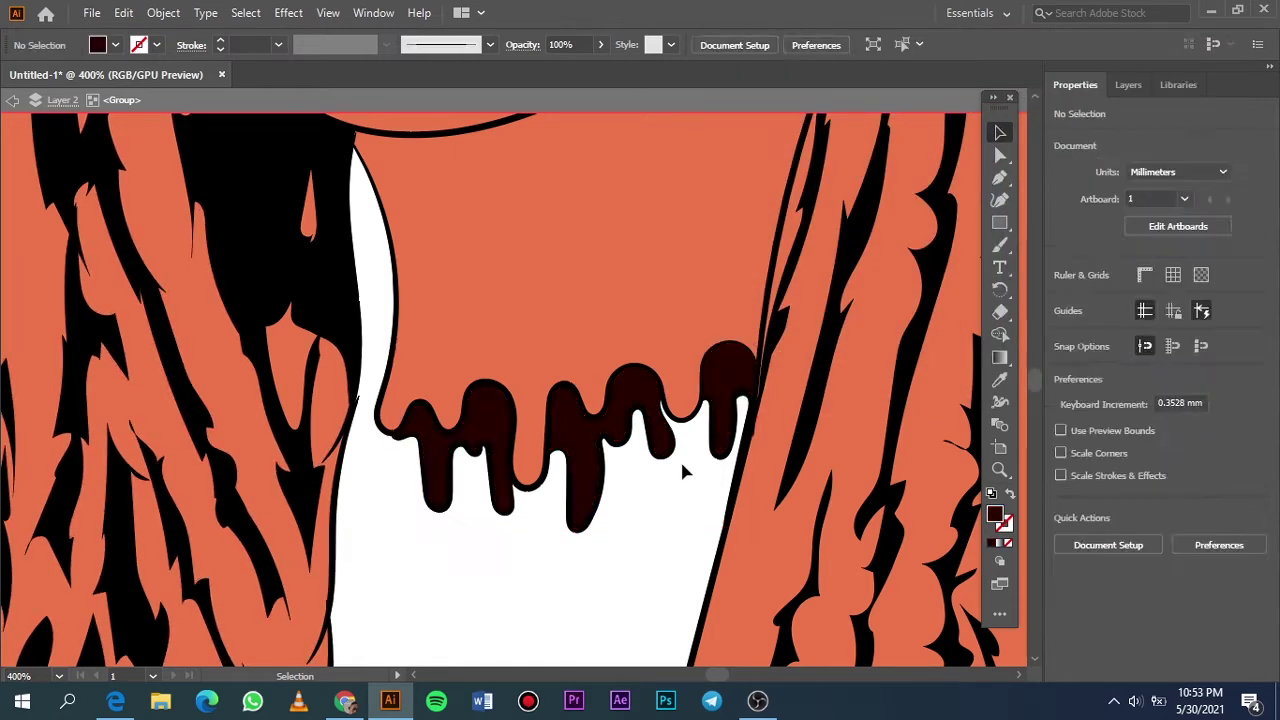
key(Return)
click(674, 543)
scroll(686, 529, down, 10)
scroll(229, 366, up, 10)
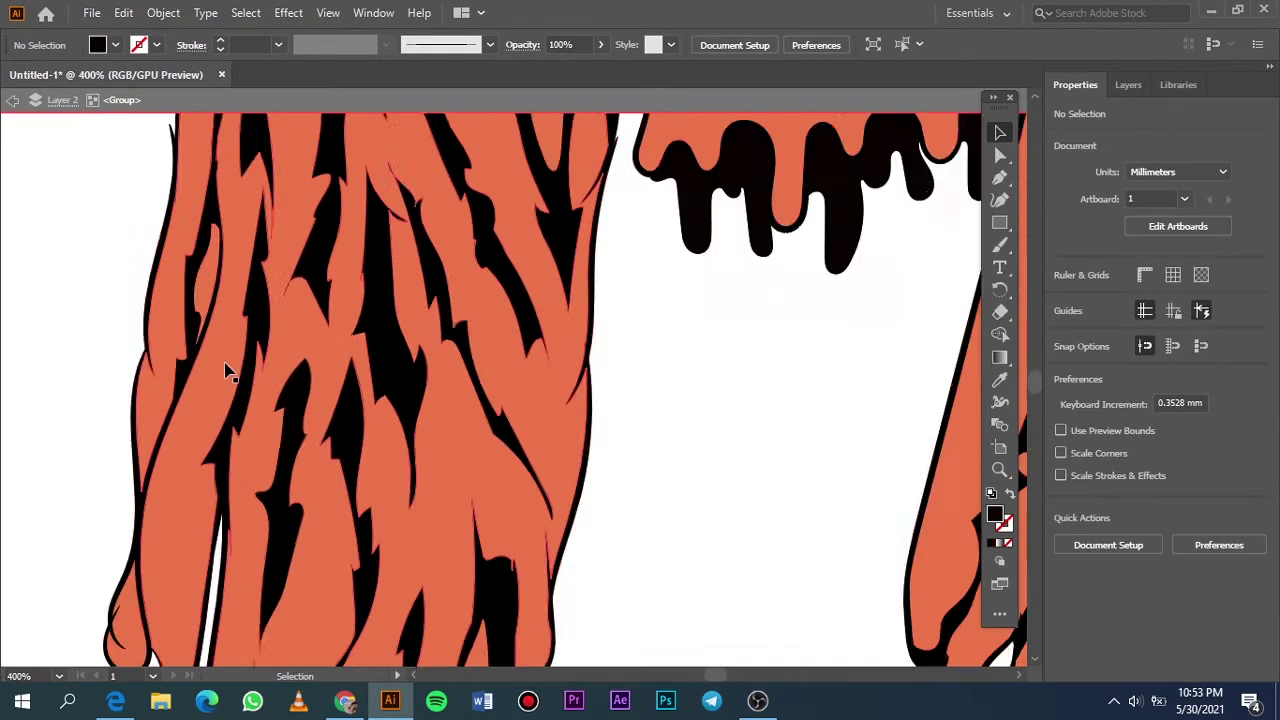
Inspect small shapes in the left and right hair, deselecting each.
click(212, 433)
key(ctrl+shift+a)
scroll(600, 429, down, 10)
scroll(394, 480, up, 10)
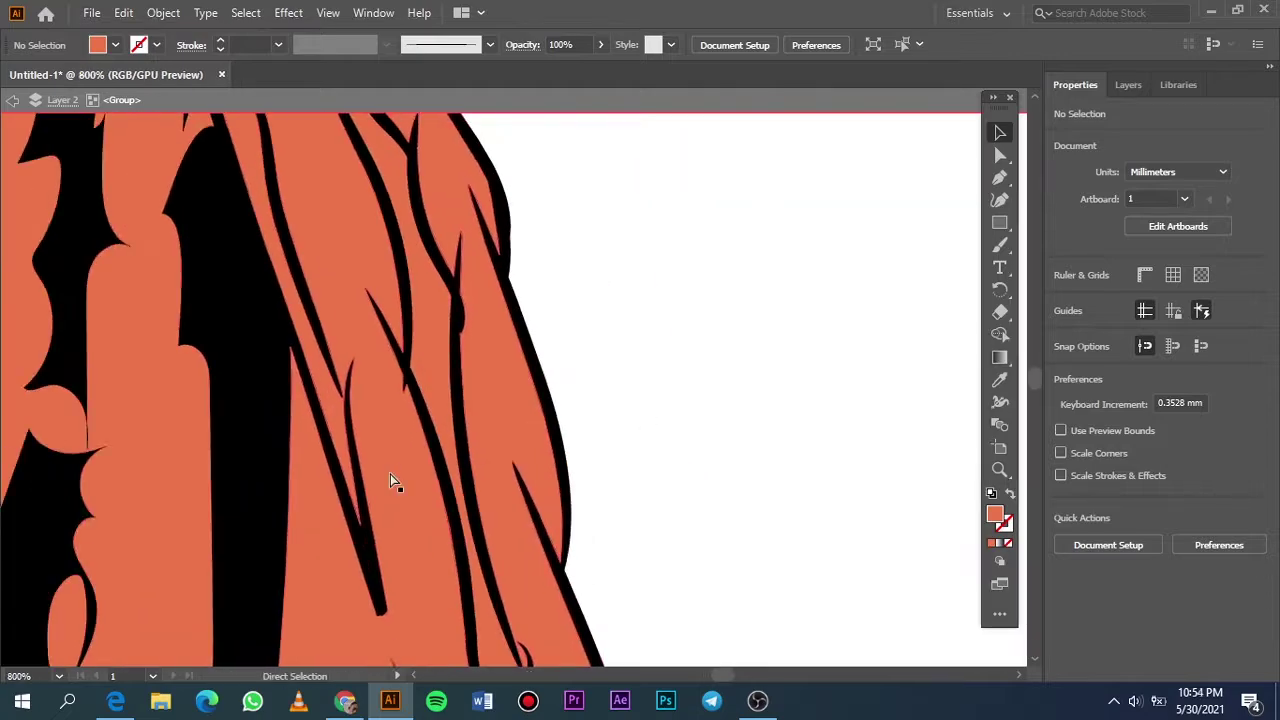
click(455, 440)
key(ctrl+shift+a)
scroll(614, 371, down, 10)
scroll(606, 586, up, 8)
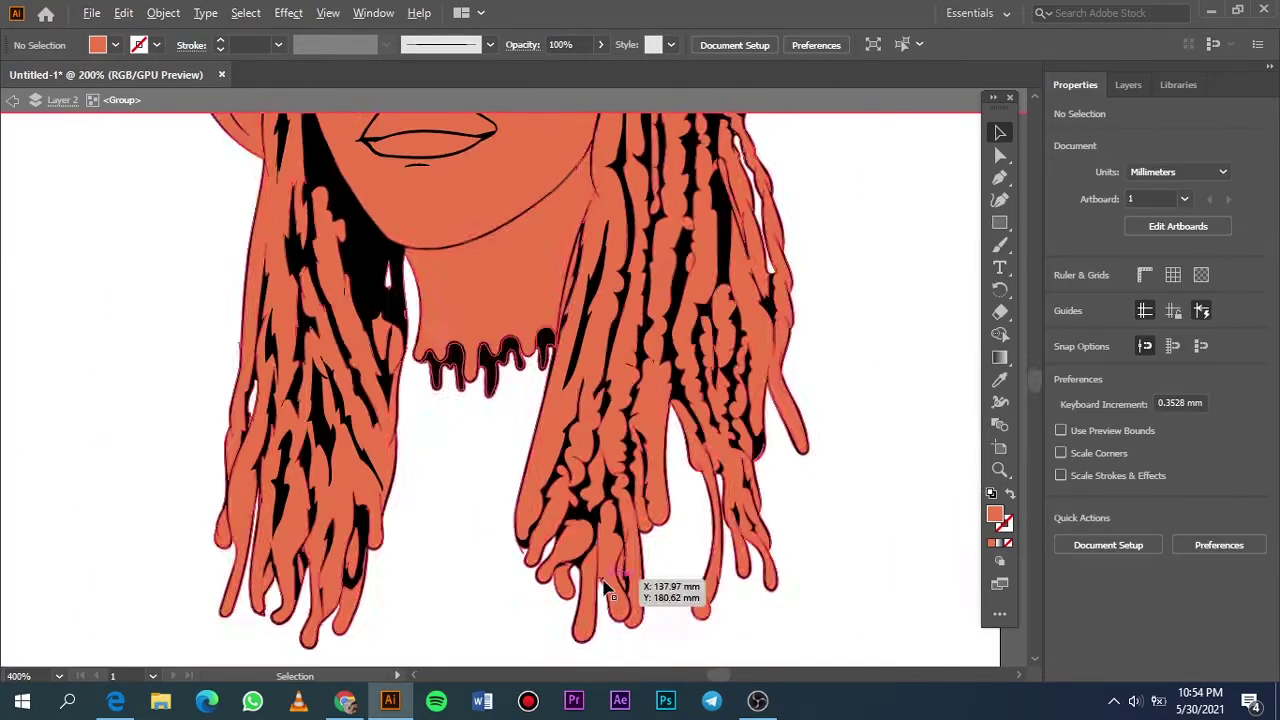
scroll(805, 342, up, 2)
scroll(805, 342, down, 10)
scroll(466, 380, up, 6)
Fill both eye whites with white.
scroll(466, 380, up, 4)
click(409, 392)
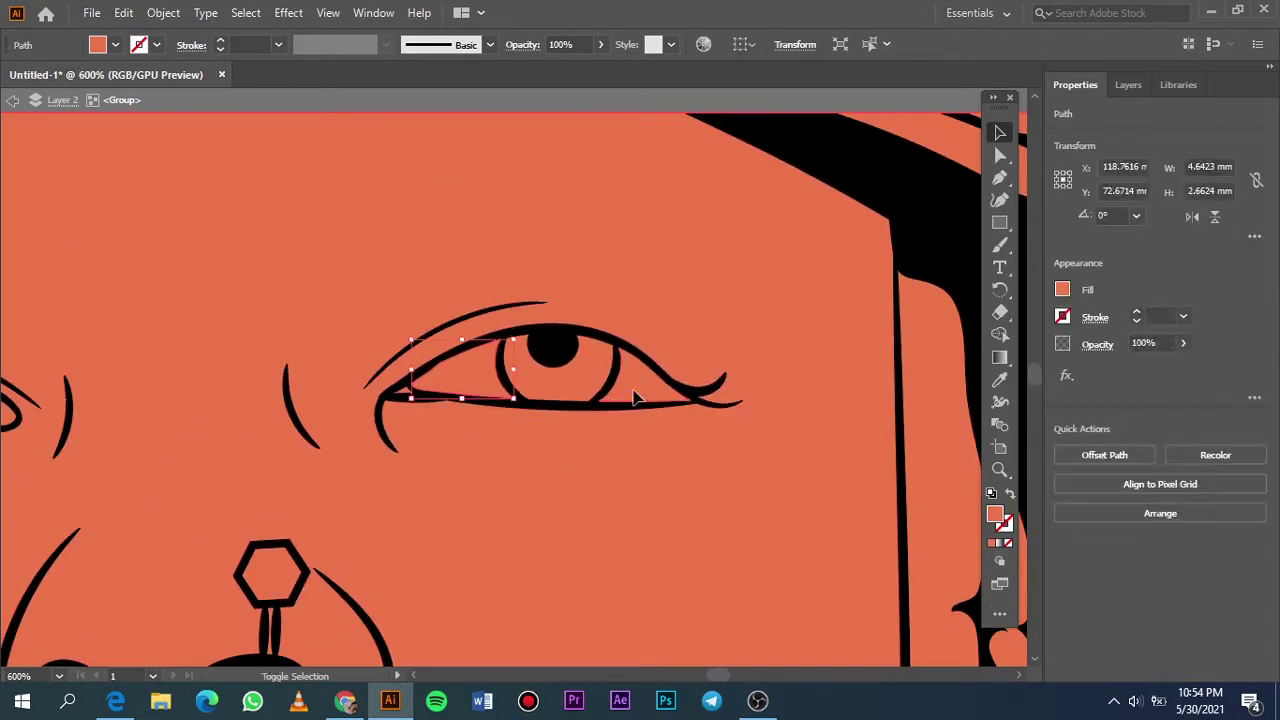
scroll(192, 437, up, 3)
shift+click(192, 437)
double_click(994, 514)
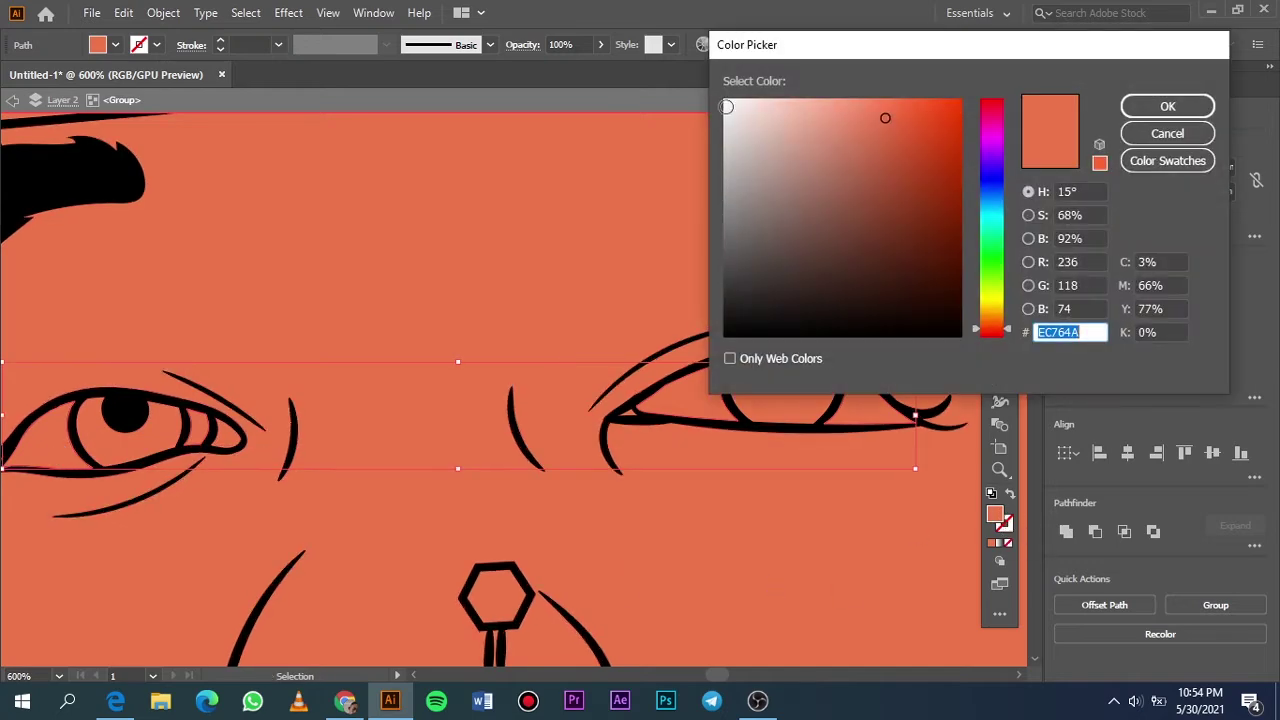
click(1167, 106)
Fill the irises with dark grey.
scroll(500, 400, left, 3)
double_click(994, 514)
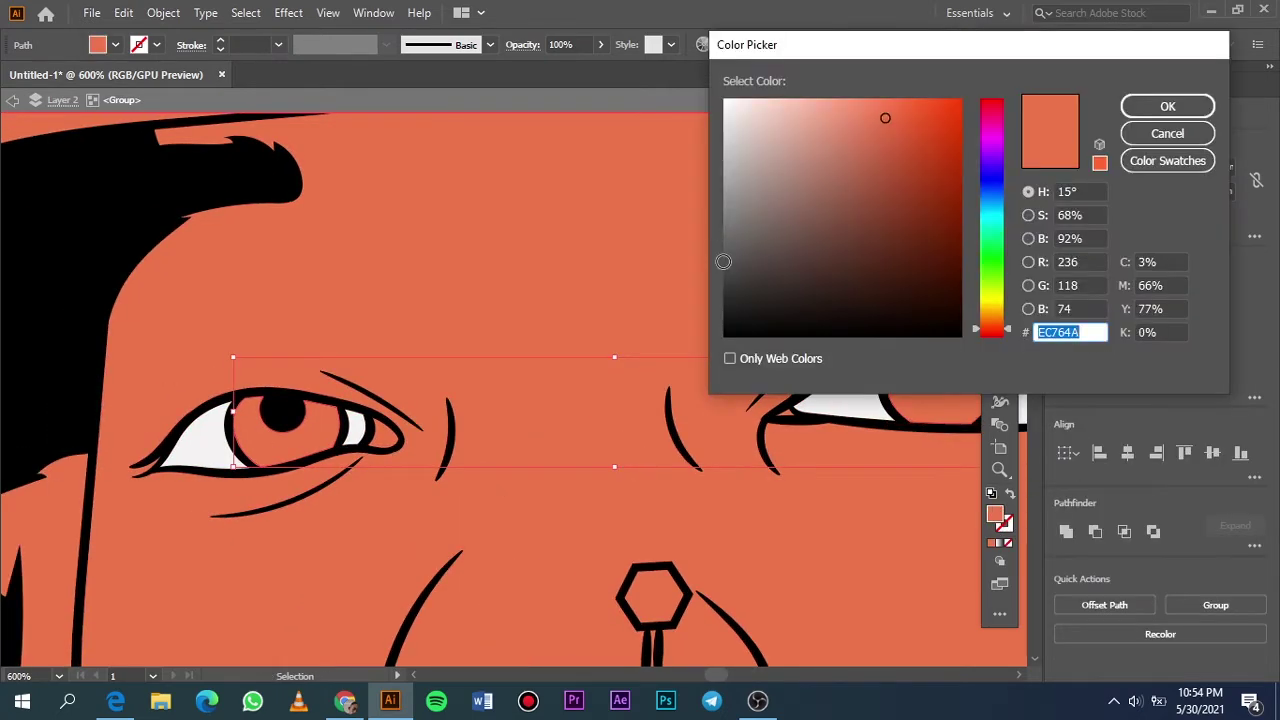
click(752, 307)
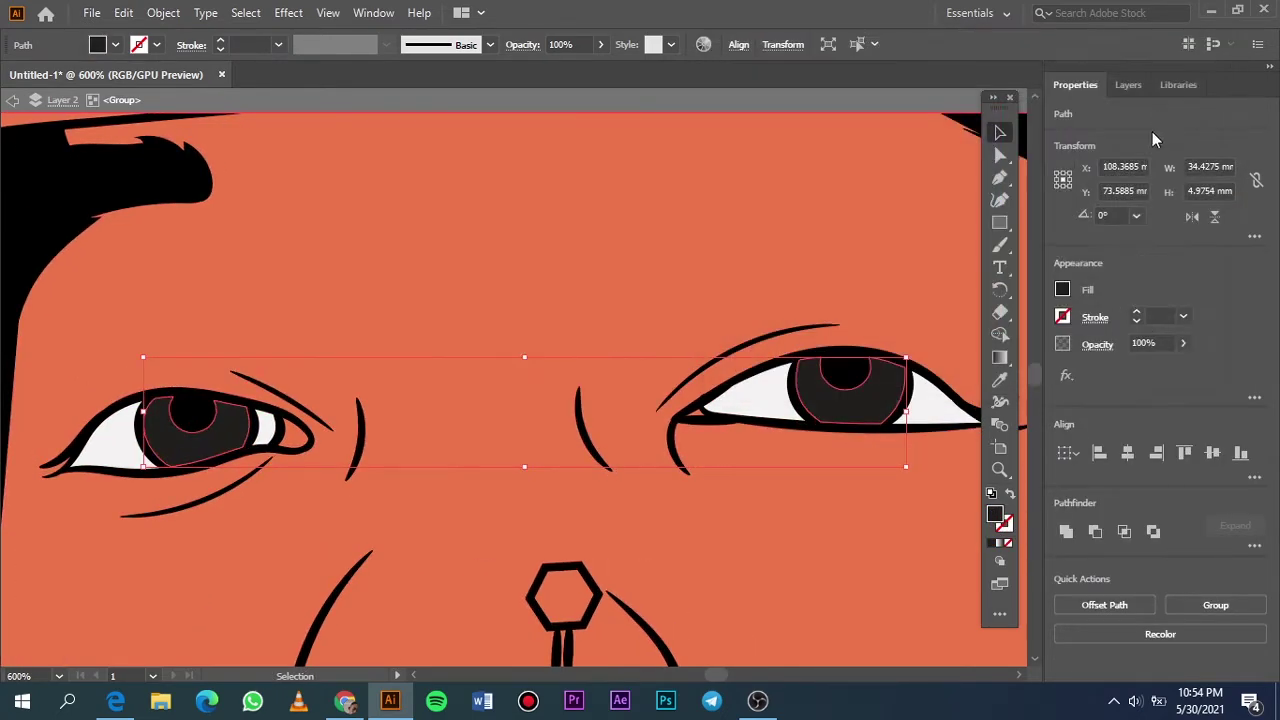
click(1167, 106)
scroll(700, 423, up, 3)
scroll(700, 423, down, 3)
Fill both inner eye corners with pink.
click(428, 466)
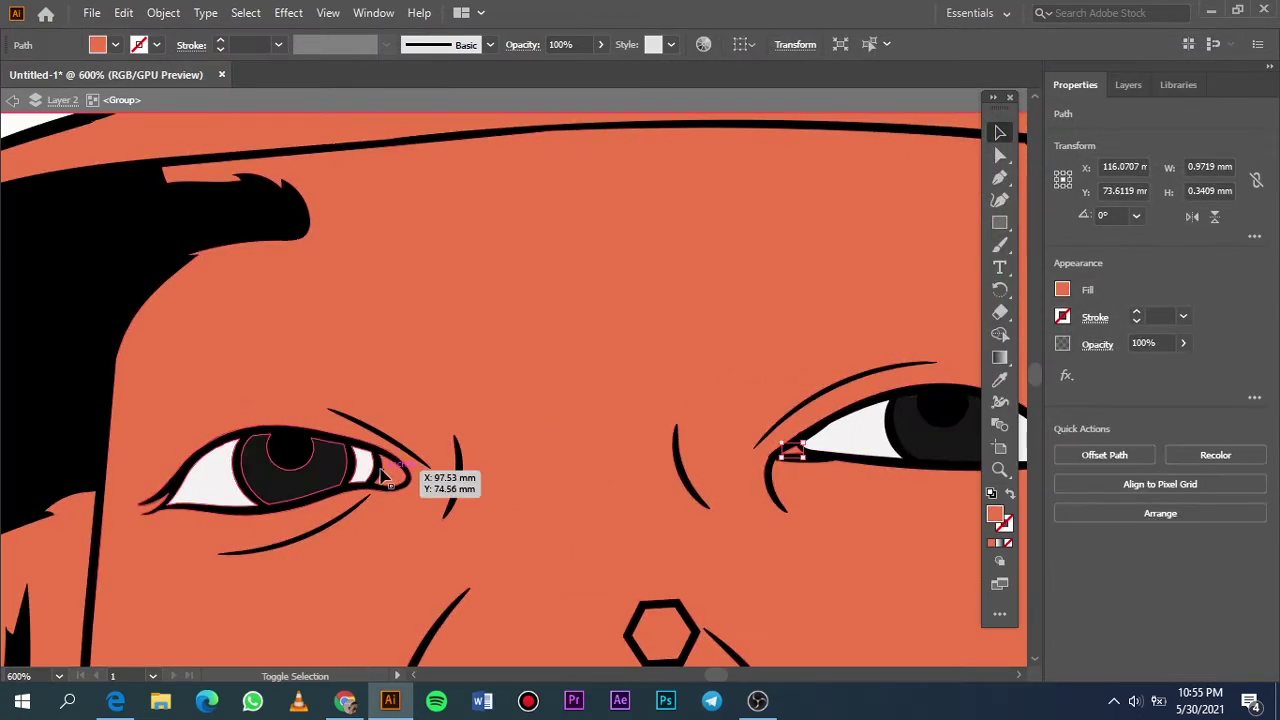
double_click(994, 514)
click(997, 104)
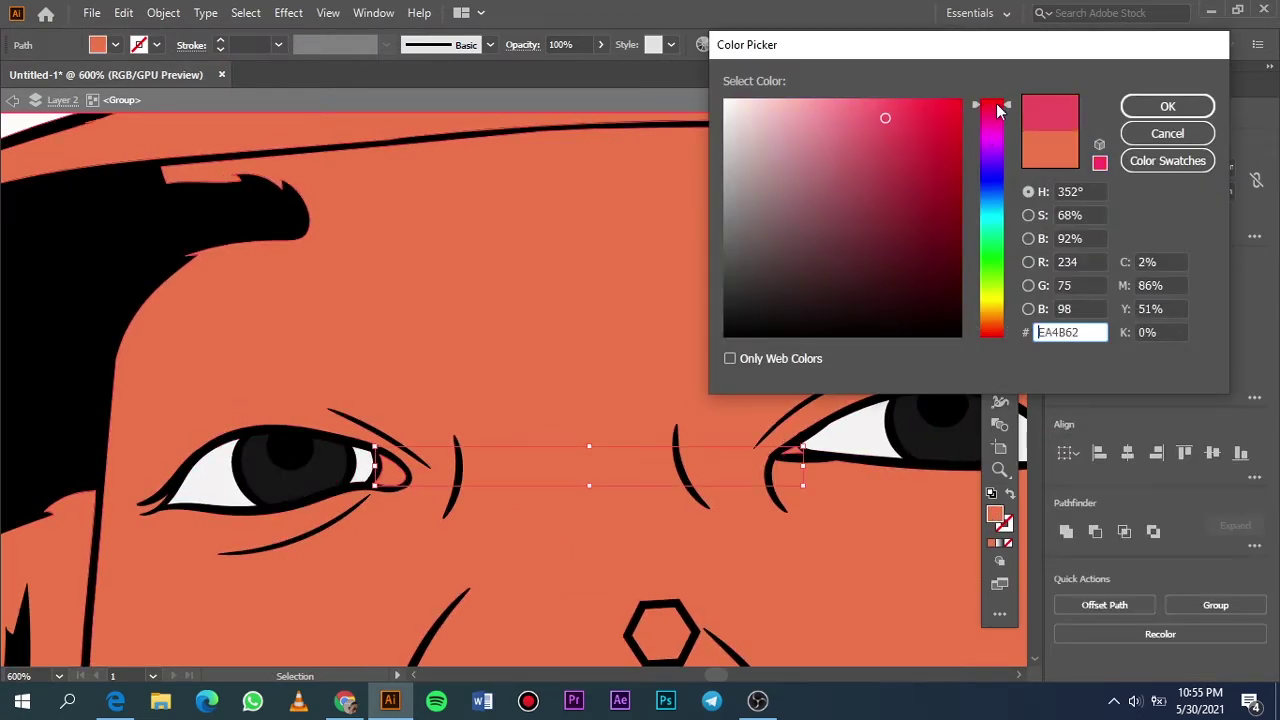
click(1137, 110)
scroll(391, 269, down, 3)
Fill the upper lip with a darker rose pink.
click(486, 320)
scroll(486, 320, up, 5)
double_click(994, 514)
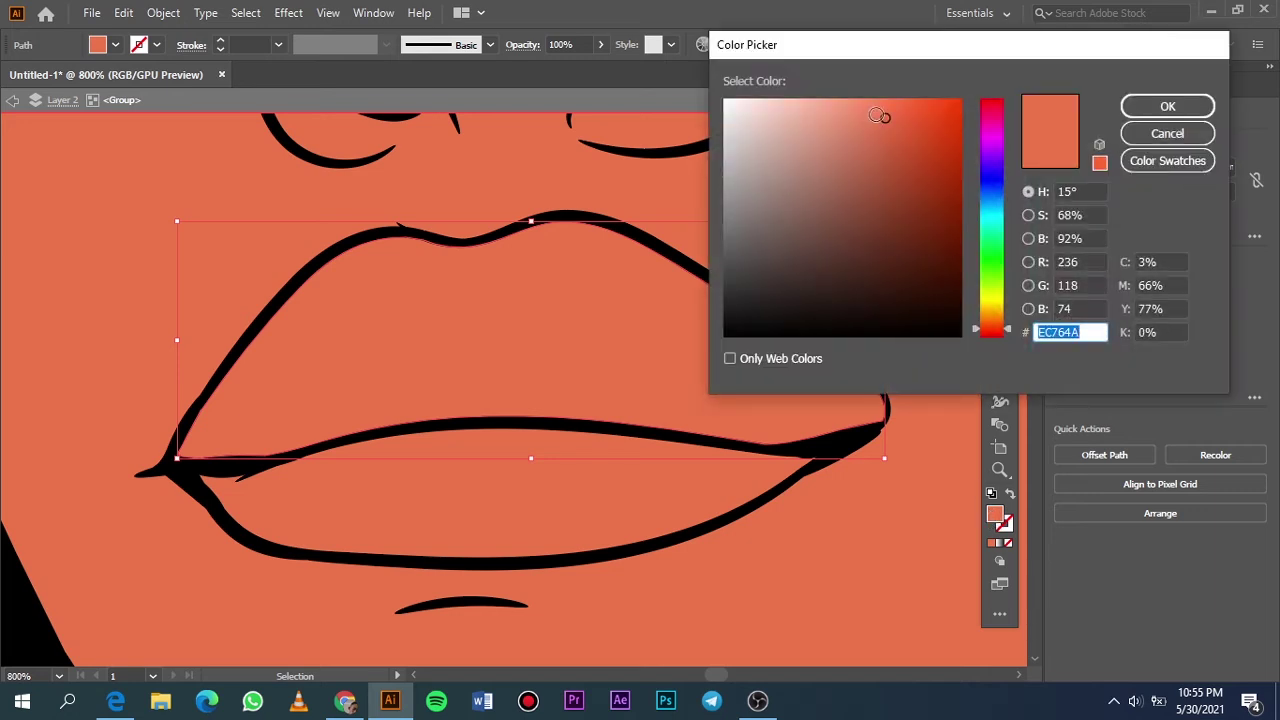
click(994, 326)
click(1167, 106)
Fill the lower lip with a lighter pink, hex B7584E.
click(636, 490)
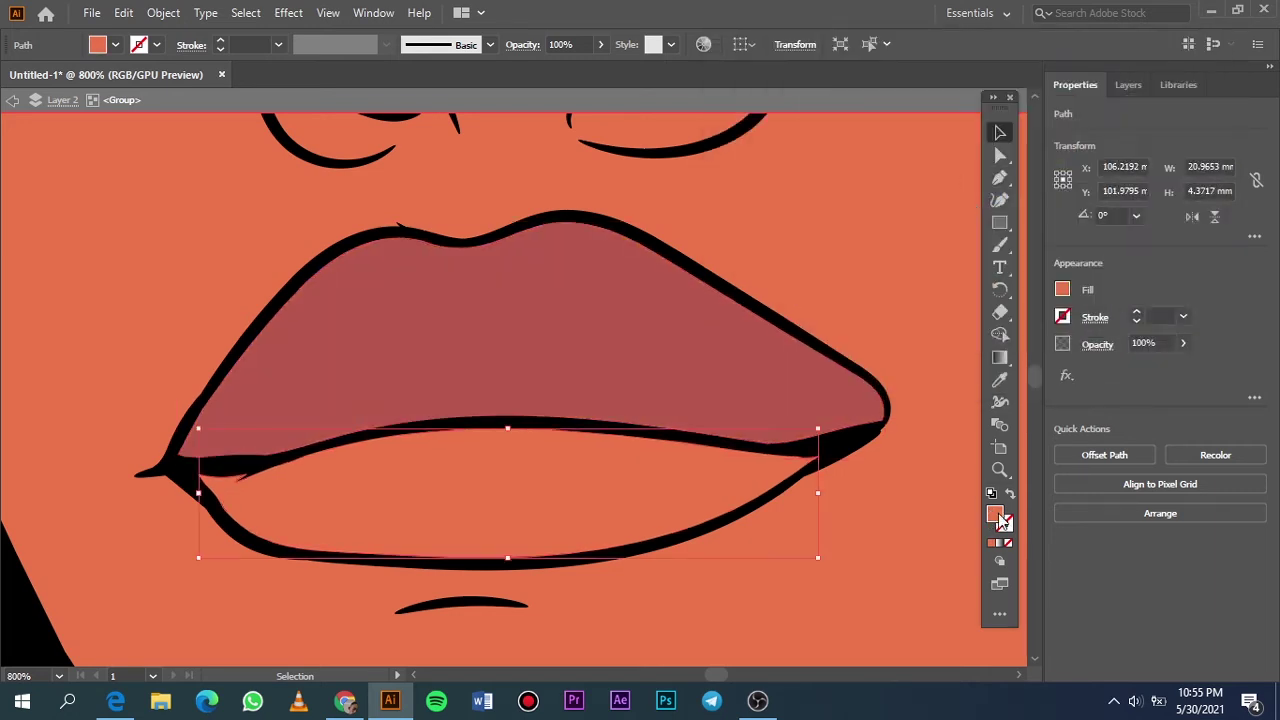
double_click(994, 514)
click(841, 175)
drag(1006, 334, 1012, 328)
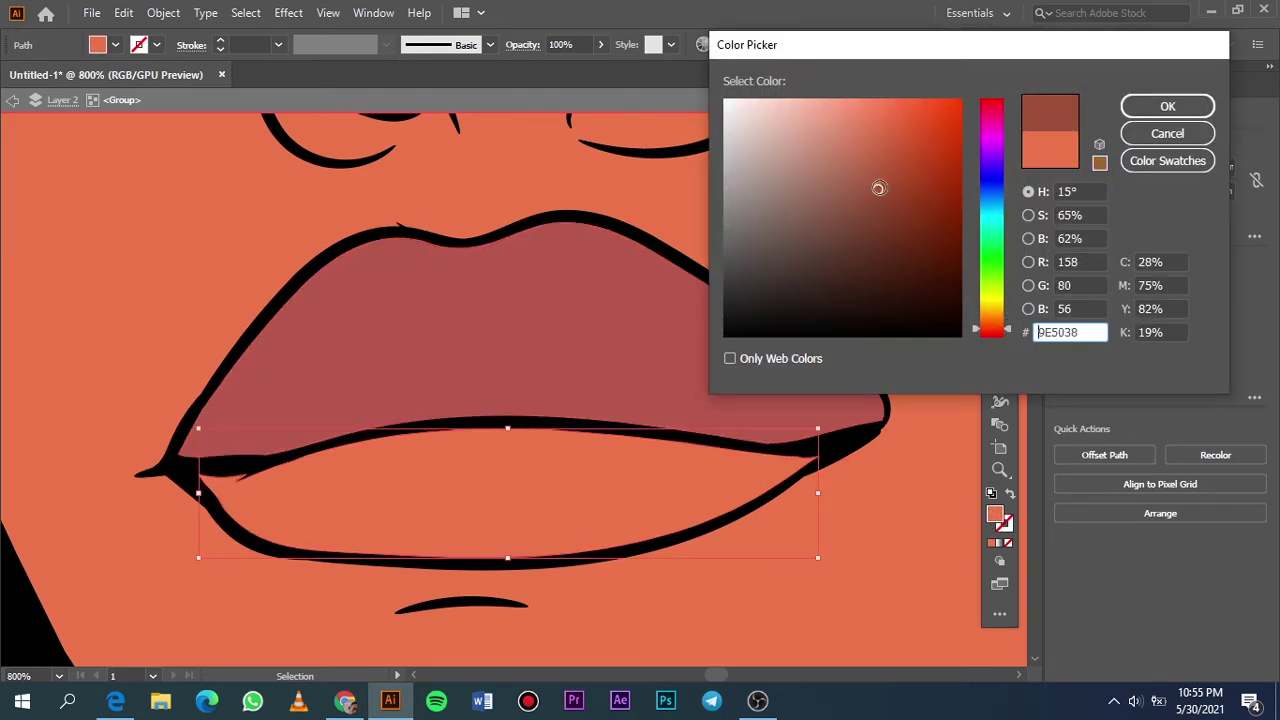
text(B7584E)
key(Return)
double_click(994, 514)
key(Return)
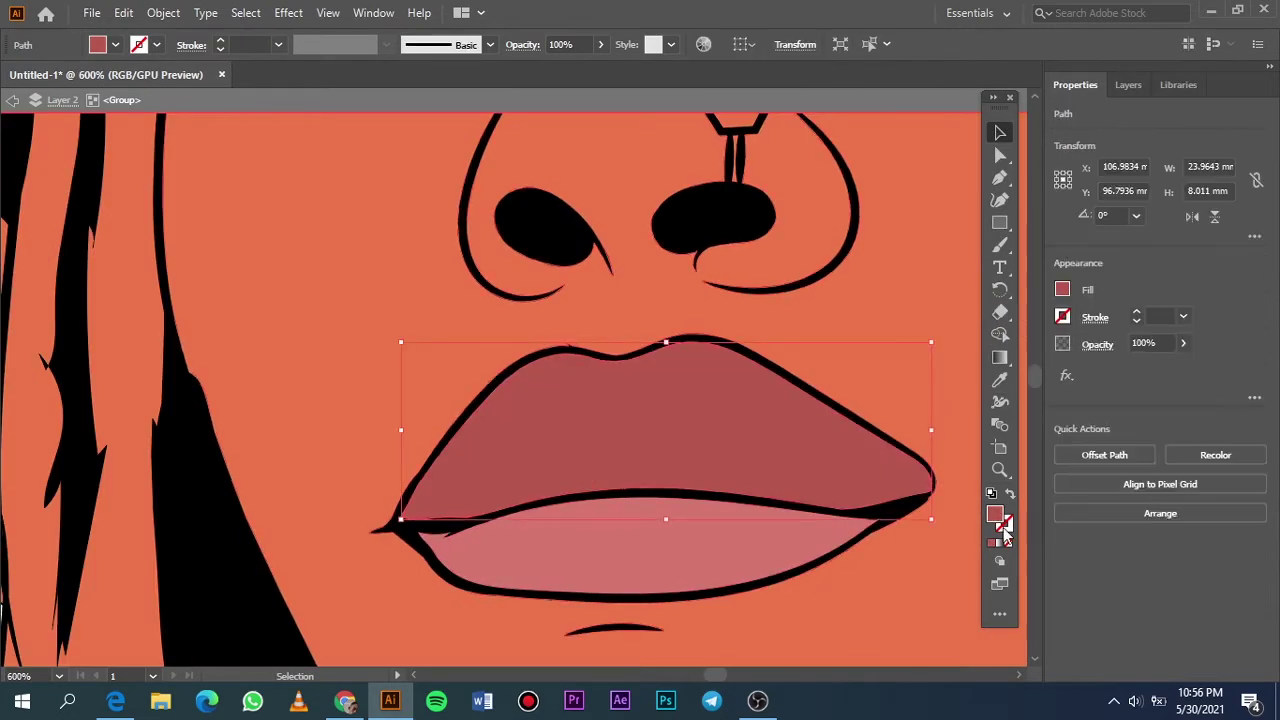
Recheck the upper lip fill, then try a gold yellow on the nose ring ovals.
double_click(996, 515)
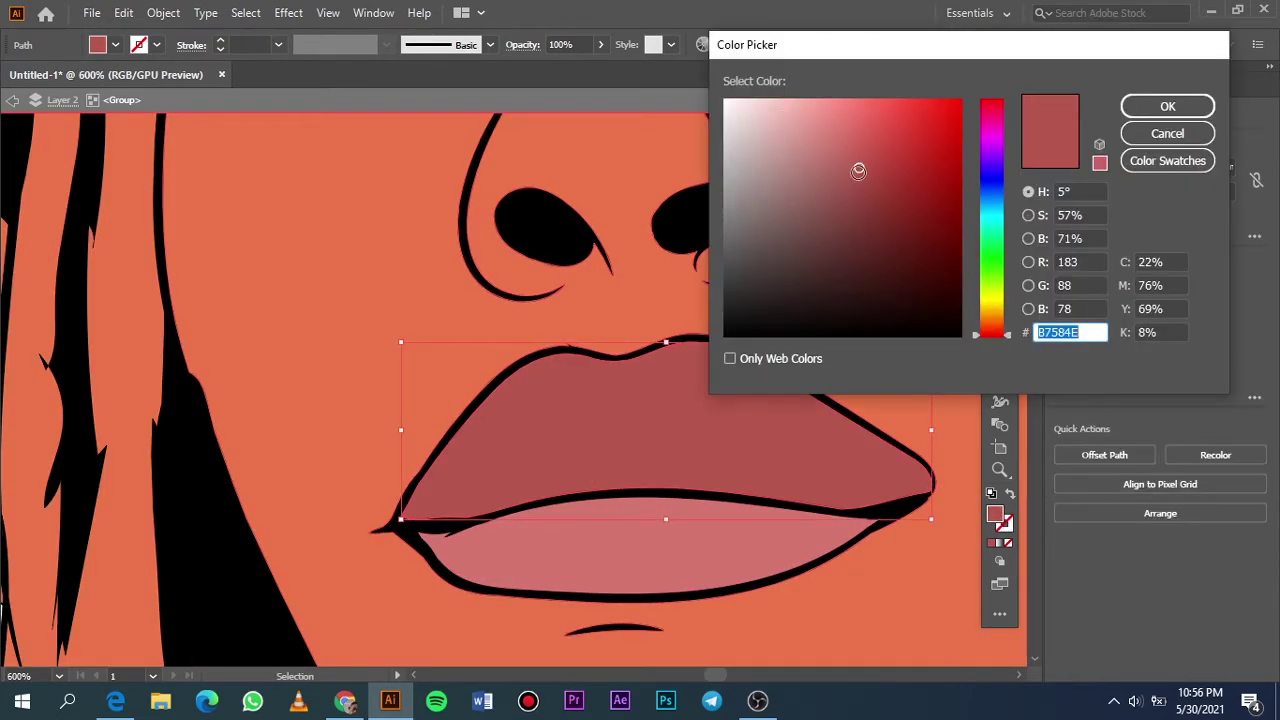
key(Return)
key(ctrl+0)
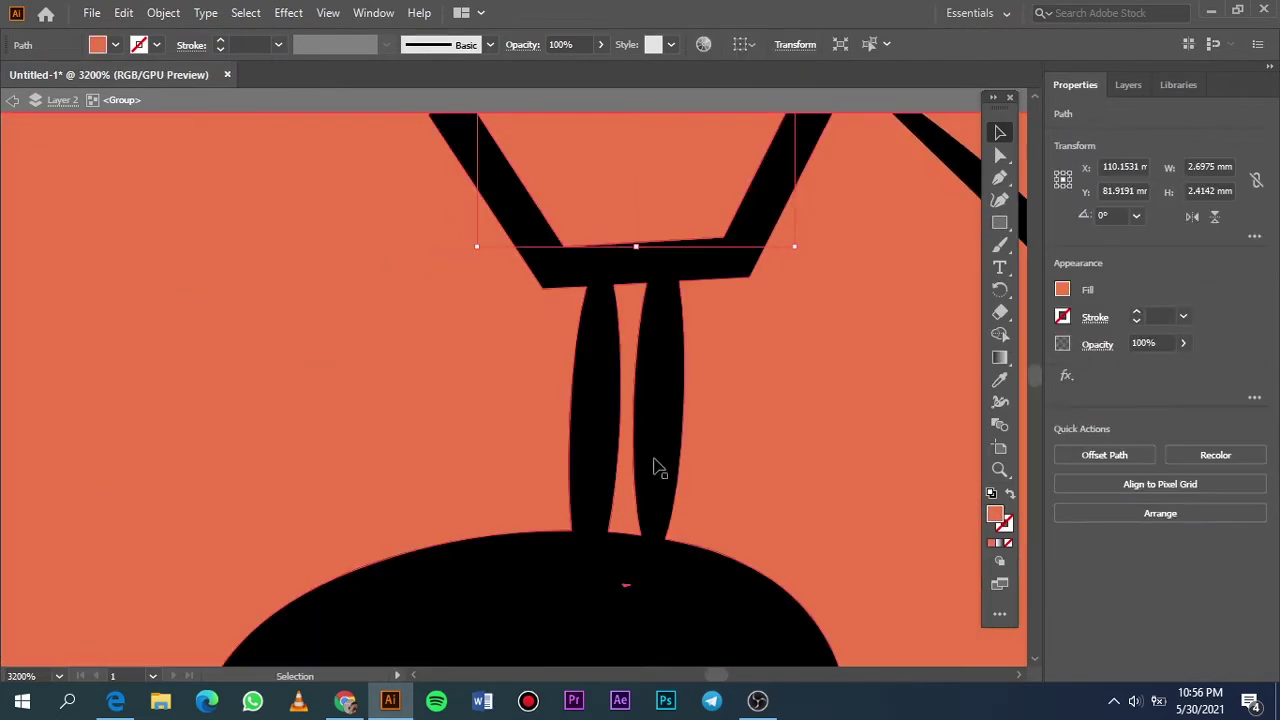
click(658, 468)
double_click(996, 515)
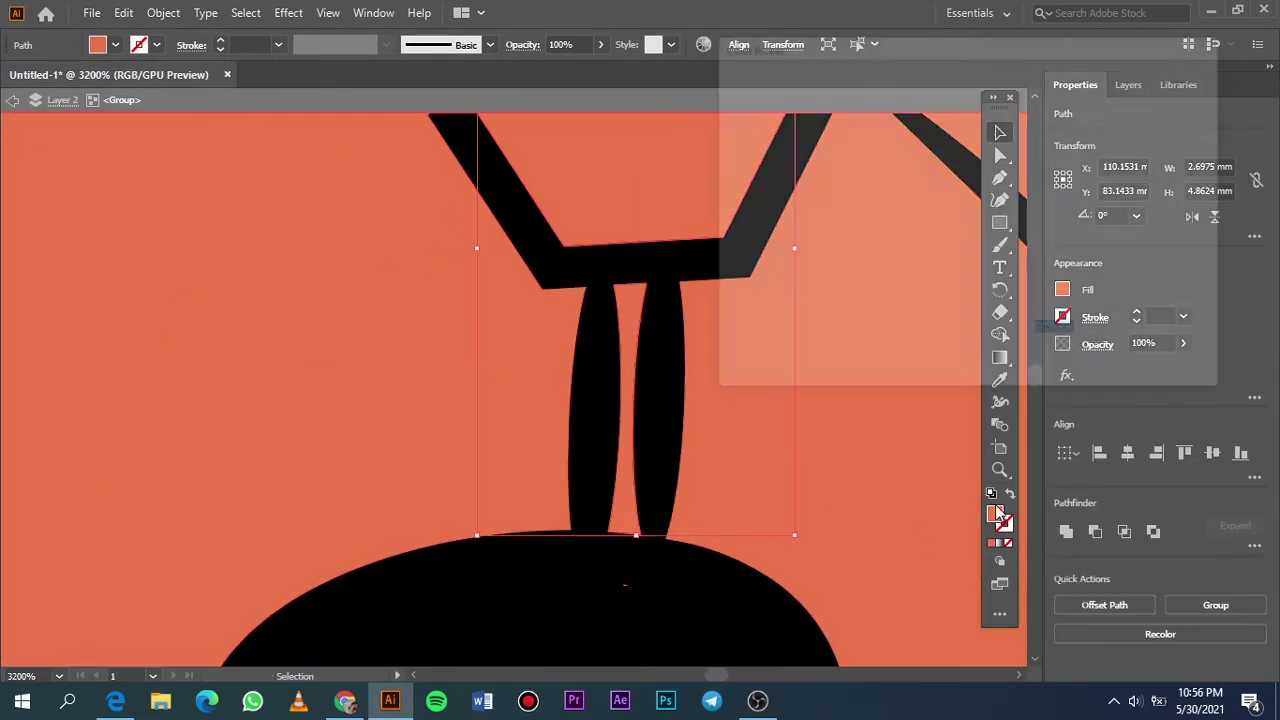
drag(886, 117, 870, 97)
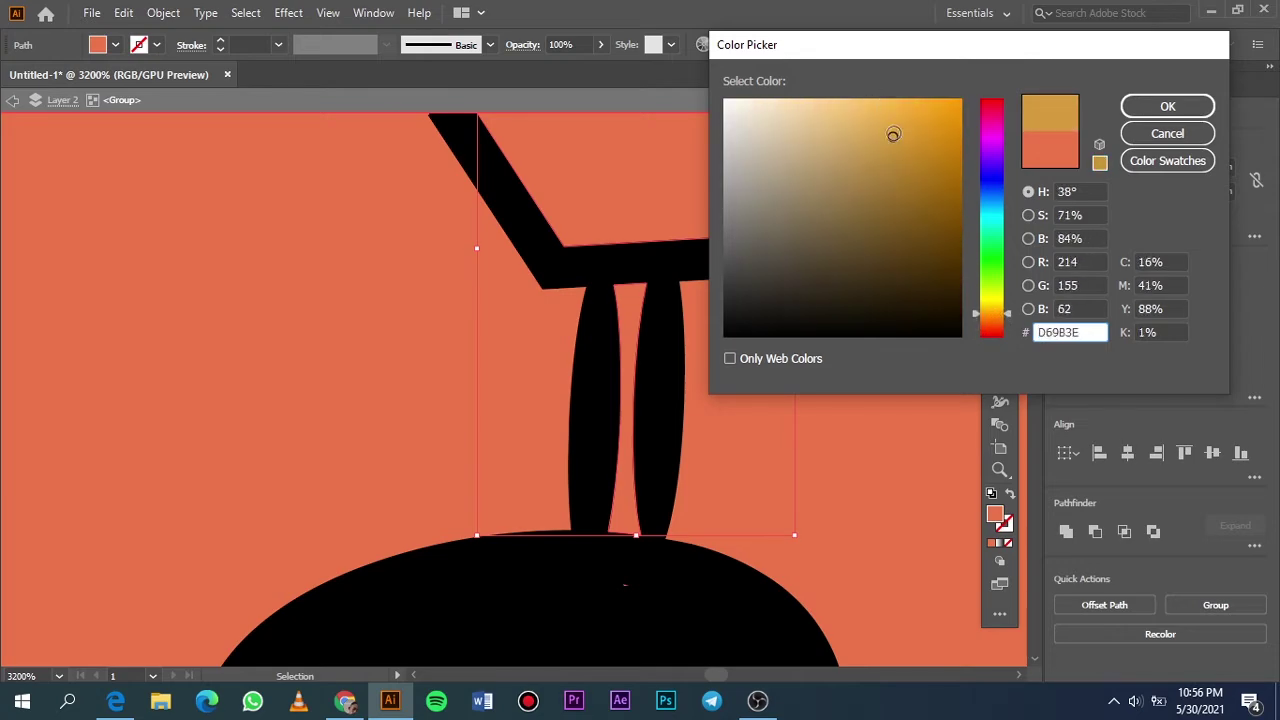
key(Escape)
Fit the artboard in view and select the hat crown shapes.
scroll(605, 350, up, 5)
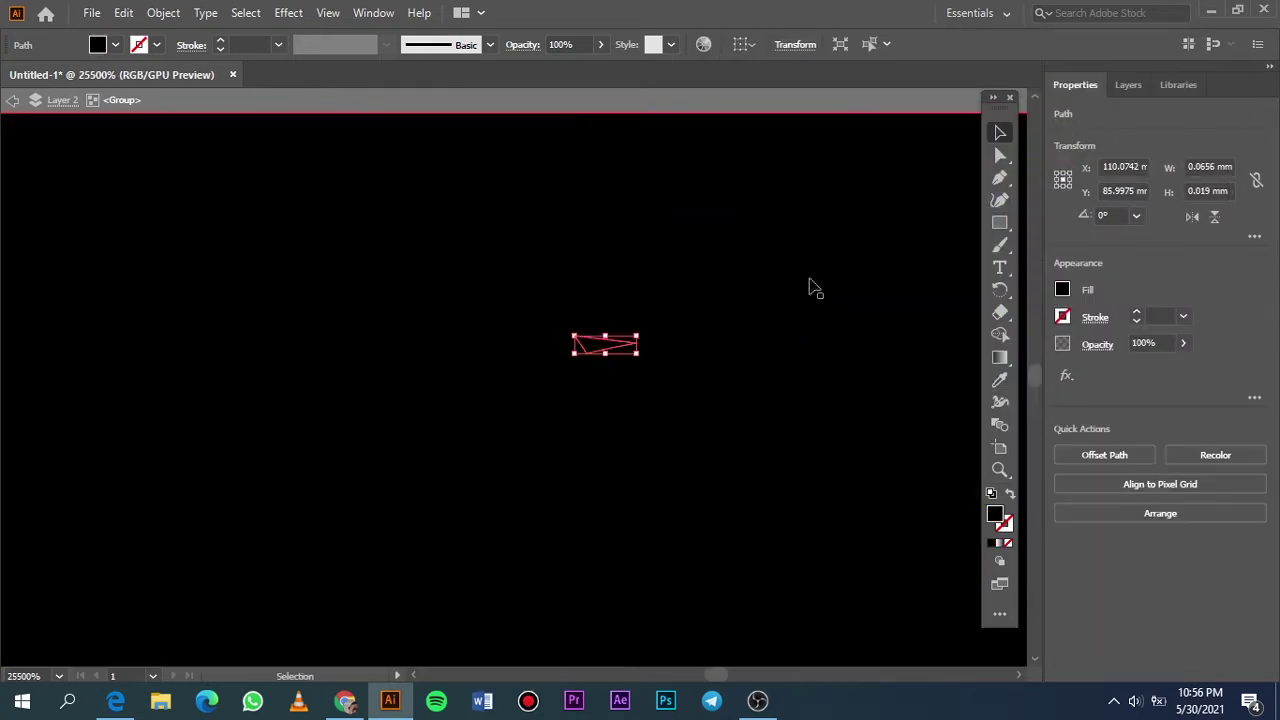
key(ctrl+0)
scroll(320, 520, up, 10)
click(320, 520)
scroll(337, 537, down, 5)
Fill the hat shape with black from the Color Picker.
scroll(337, 537, down, 3)
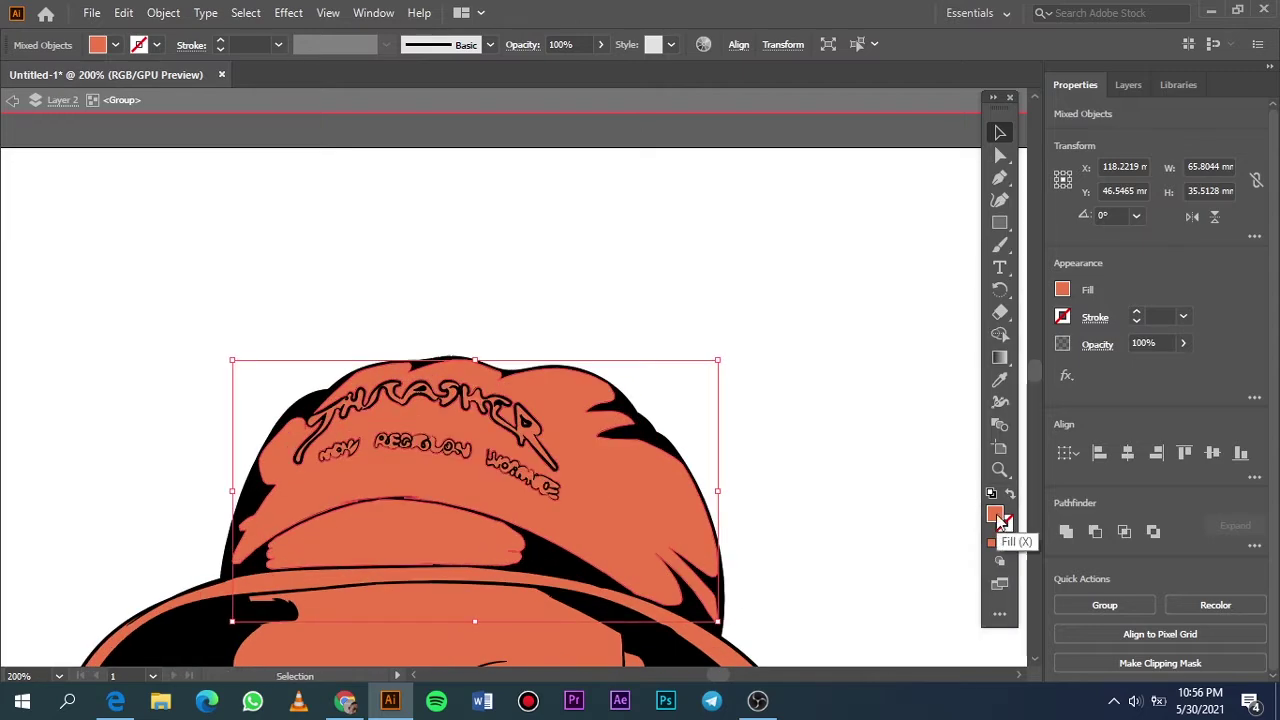
double_click(996, 515)
click(720, 335)
click(1168, 103)
click(798, 487)
Fill the holes inside the hat letters with black.
scroll(571, 314, up, 5)
scroll(500, 395, up, 3)
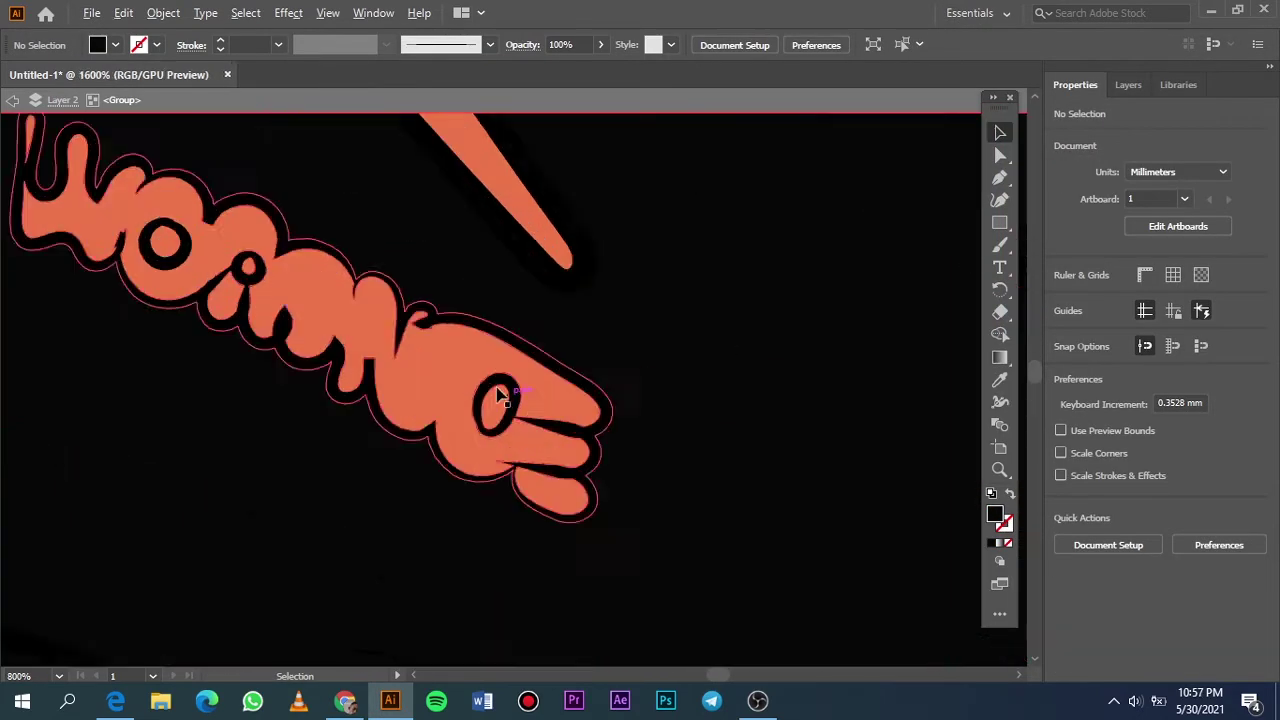
click(500, 395)
scroll(500, 395, down, 1)
scroll(826, 330, down, 2)
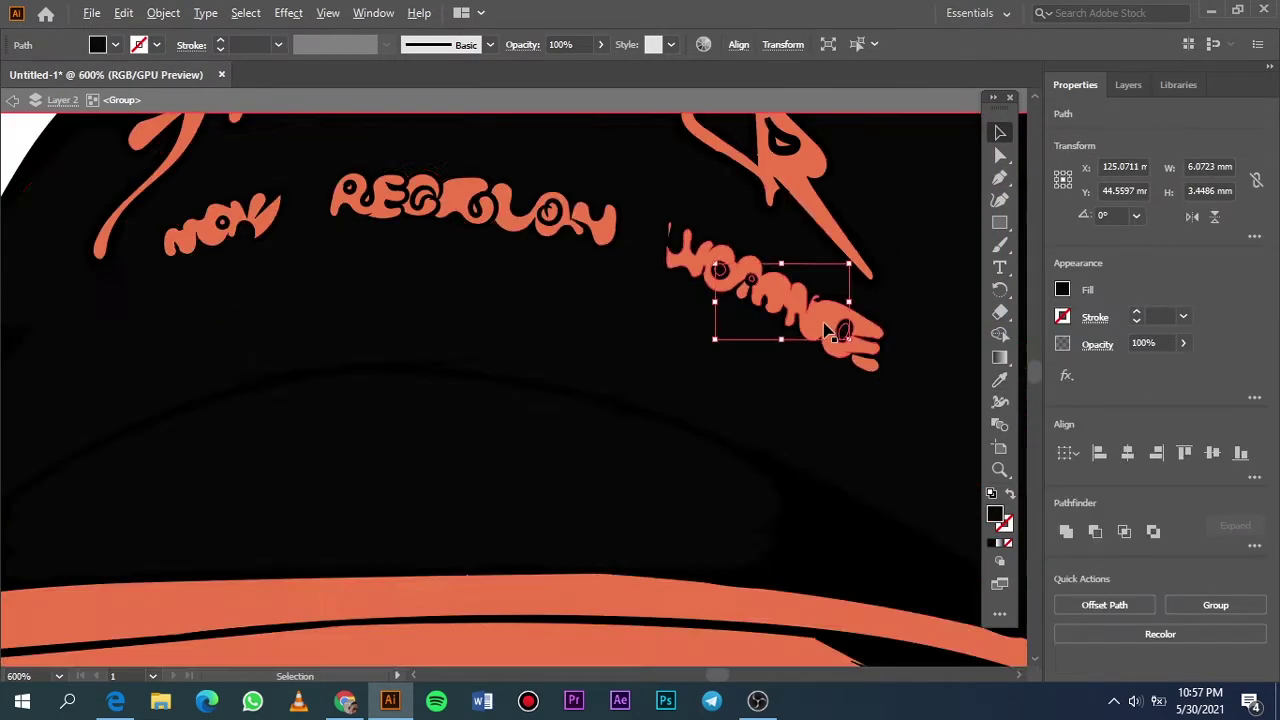
scroll(826, 330, up, 5)
click(509, 531)
scroll(443, 557, up, 3)
scroll(157, 507, up, 2)
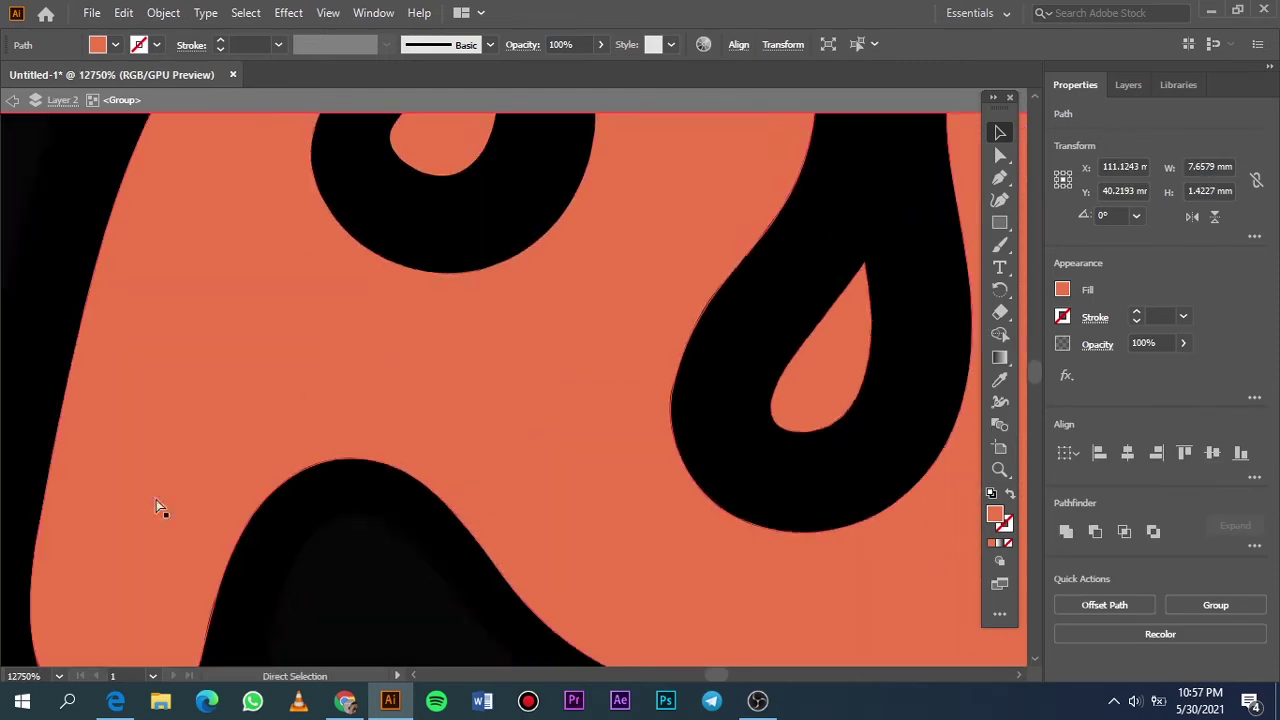
click(460, 143)
Make the hole in the 'o' and a small lettering gap black, sampling with the Eyedropper.
key(v)
key(ctrl+0)
scroll(575, 243, up, 5)
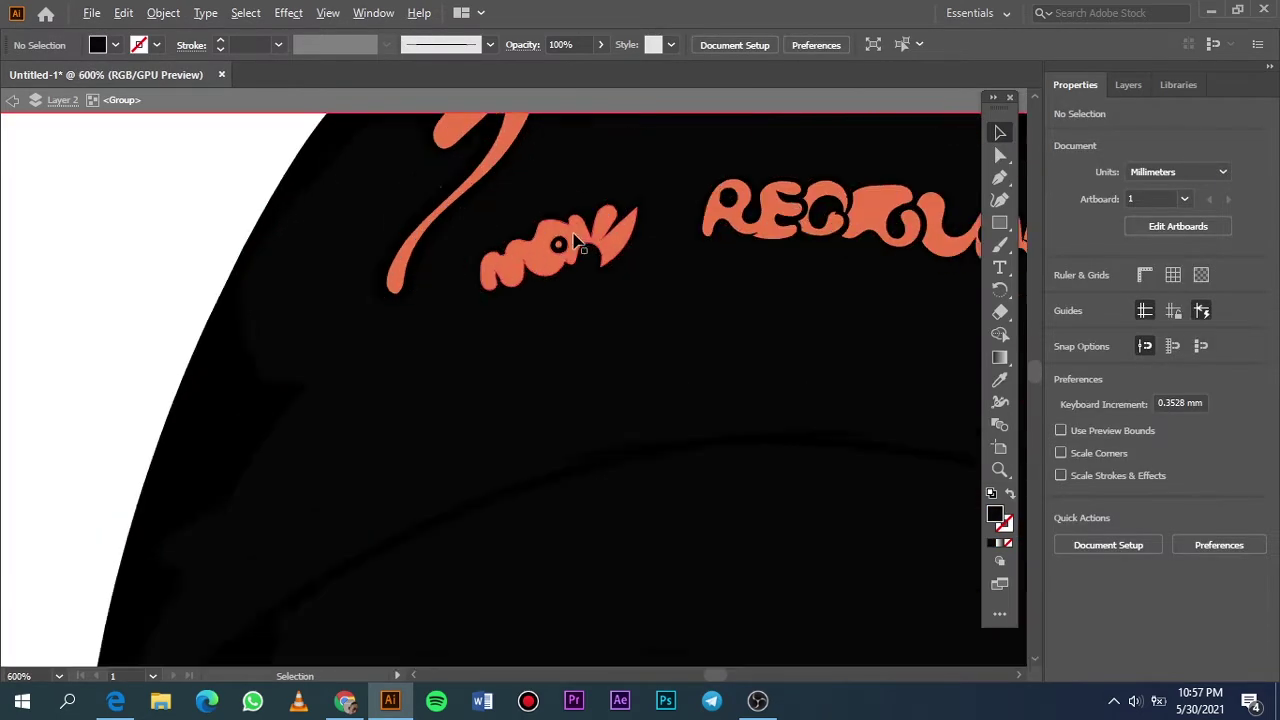
scroll(575, 243, up, 5)
click(449, 262)
scroll(751, 340, down, 5)
click(766, 250)
scroll(766, 250, up, 5)
key(i)
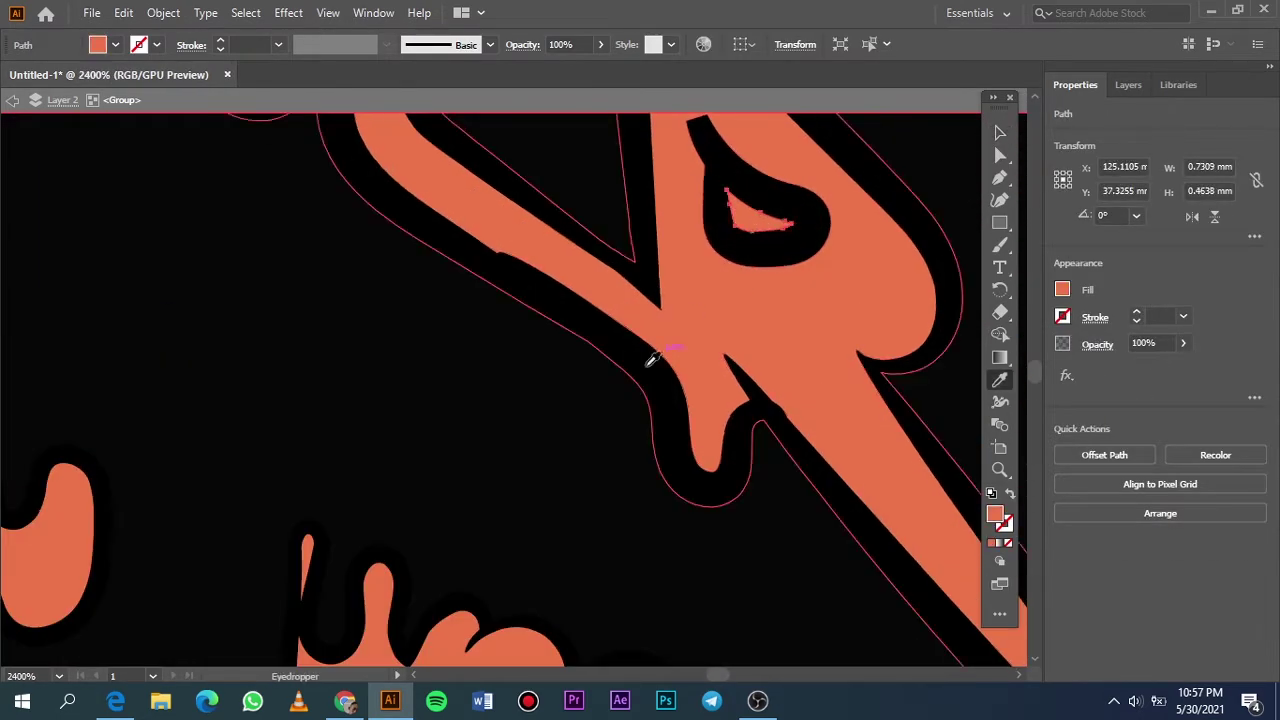
click(648, 364)
Turn the top lettering white.
key(v)
click(840, 420)
scroll(840, 420, down, 4)
double_click(994, 514)
click(720, 116)
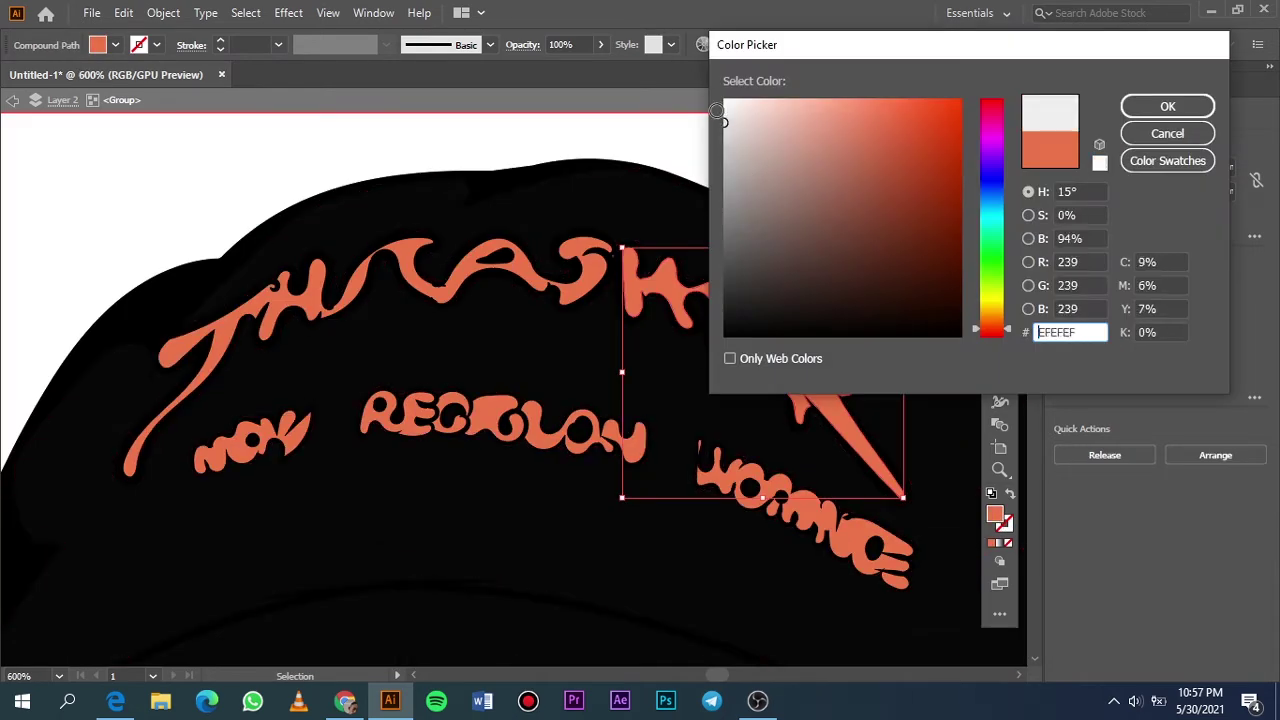
key(Return)
click(586, 294)
key(i)
click(660, 290)
key(v)
Turn the slanted lower-right word and a leftover orange sliver white.
click(848, 545)
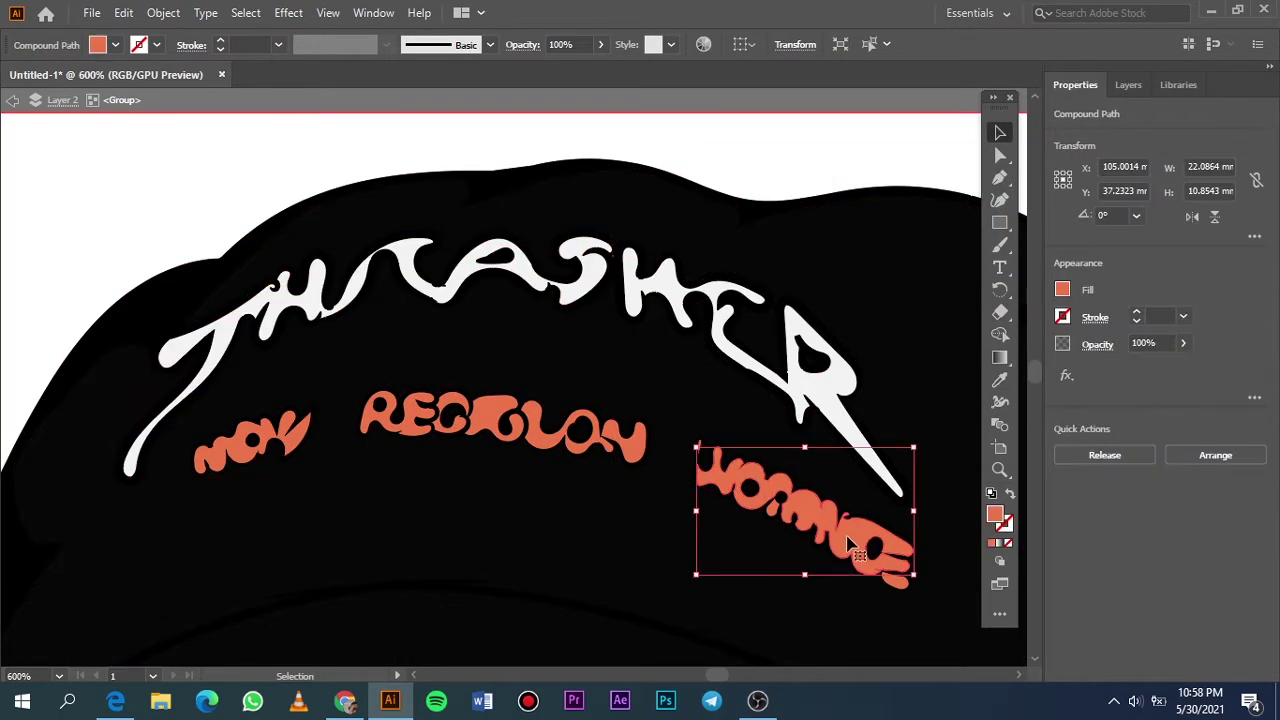
key(i)
click(836, 363)
scroll(914, 600, up, 5)
scroll(528, 400, up, 5)
click(478, 155)
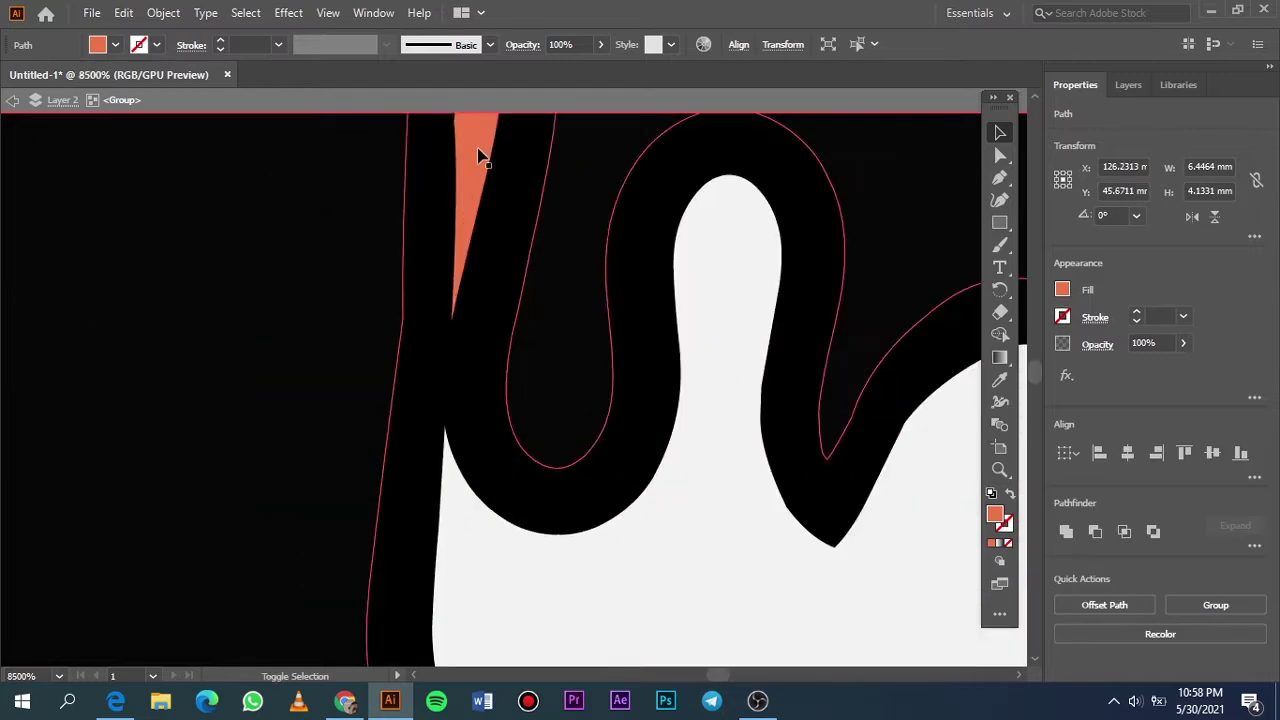
key(i)
click(700, 300)
scroll(600, 300, down, 5)
Turn the orange middle letters white.
key(v)
click(343, 286)
shift+click(120, 240)
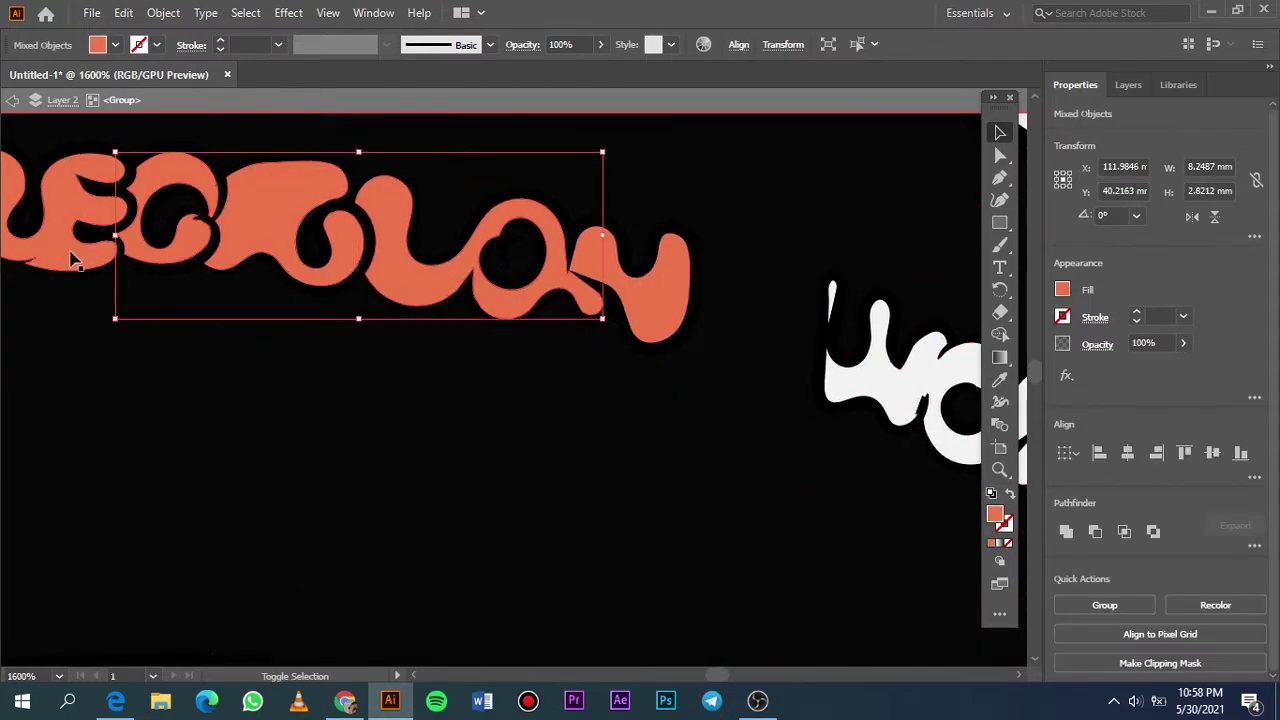
key(i)
click(845, 380)
Turn the small left word white, completing the white NOV lettering.
scroll(600, 330, down, 5)
key(v)
shift+click(440, 355)
scroll(537, 390, up, 5)
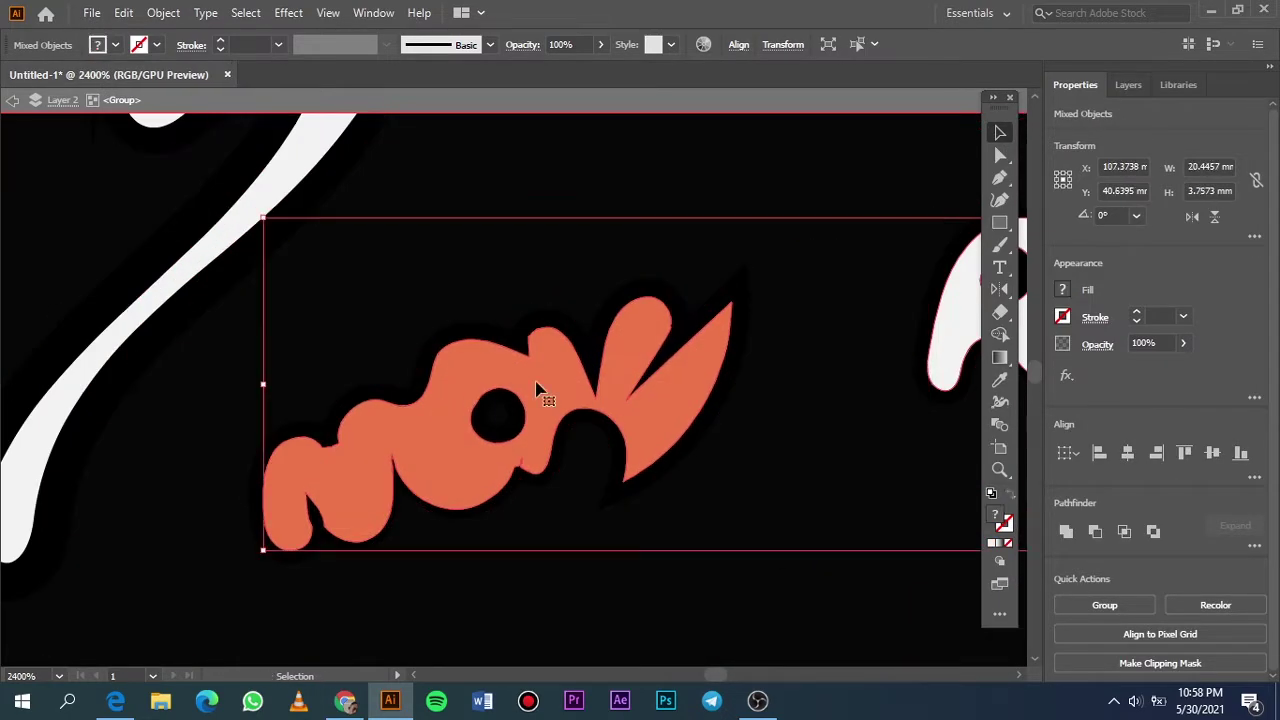
key(i)
click(950, 330)
scroll(771, 271, down, 5)
click(771, 271)
Select the hat brim path and give it a black fill.
scroll(651, 248, up, 5)
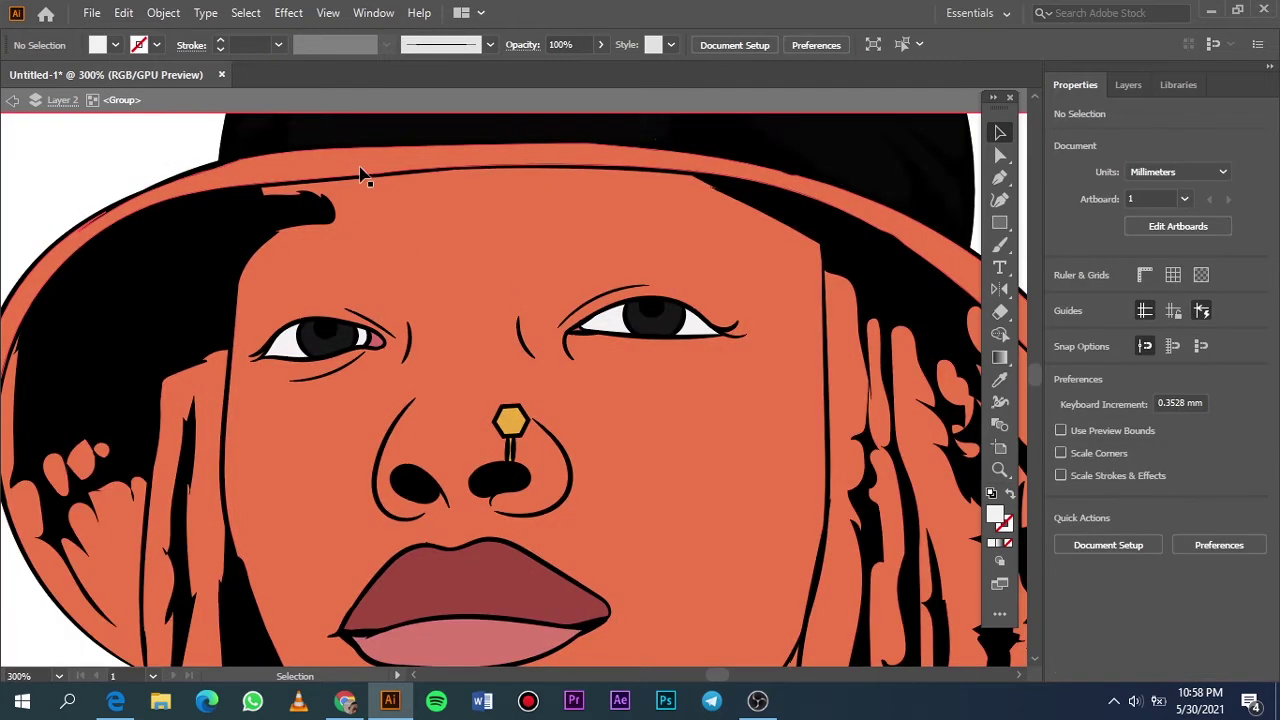
click(362, 175)
scroll(362, 175, up, 5)
key(i)
click(500, 260)
Confirm the near-black (R7 G7 B7) brim fill and deselect the hat.
double_click(994, 514)
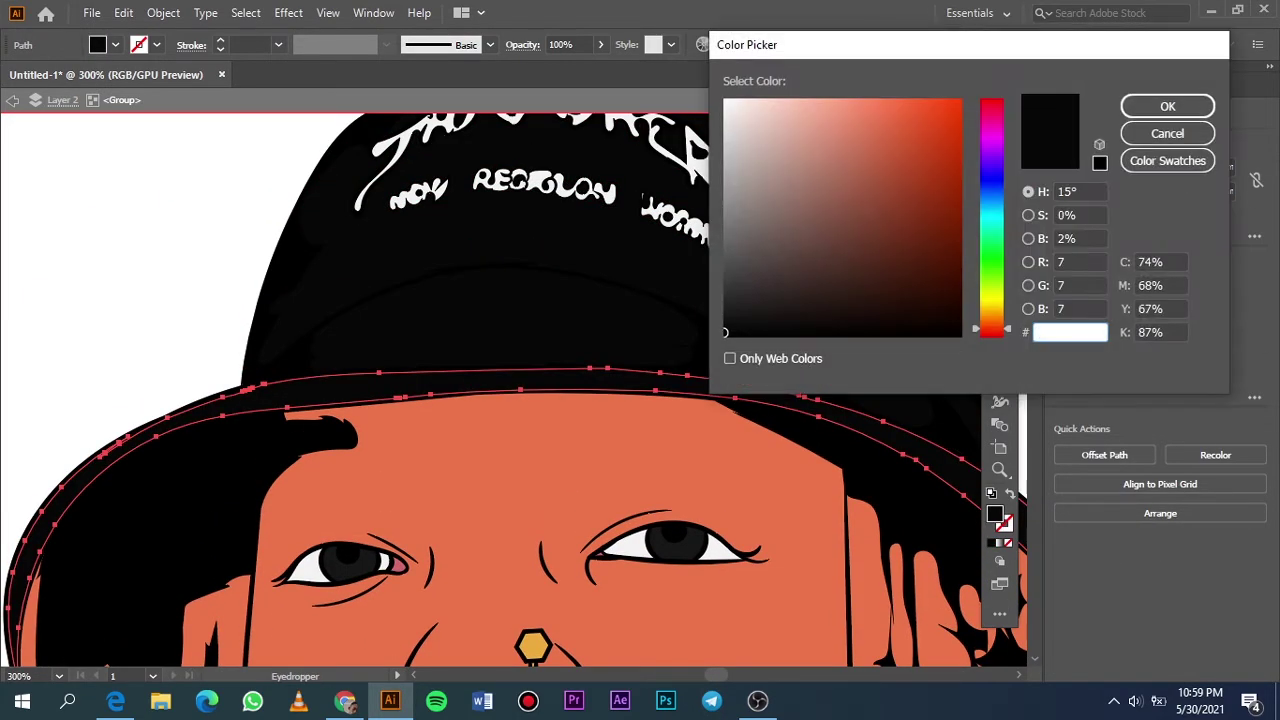
click(1135, 110)
key(v)
click(857, 274)
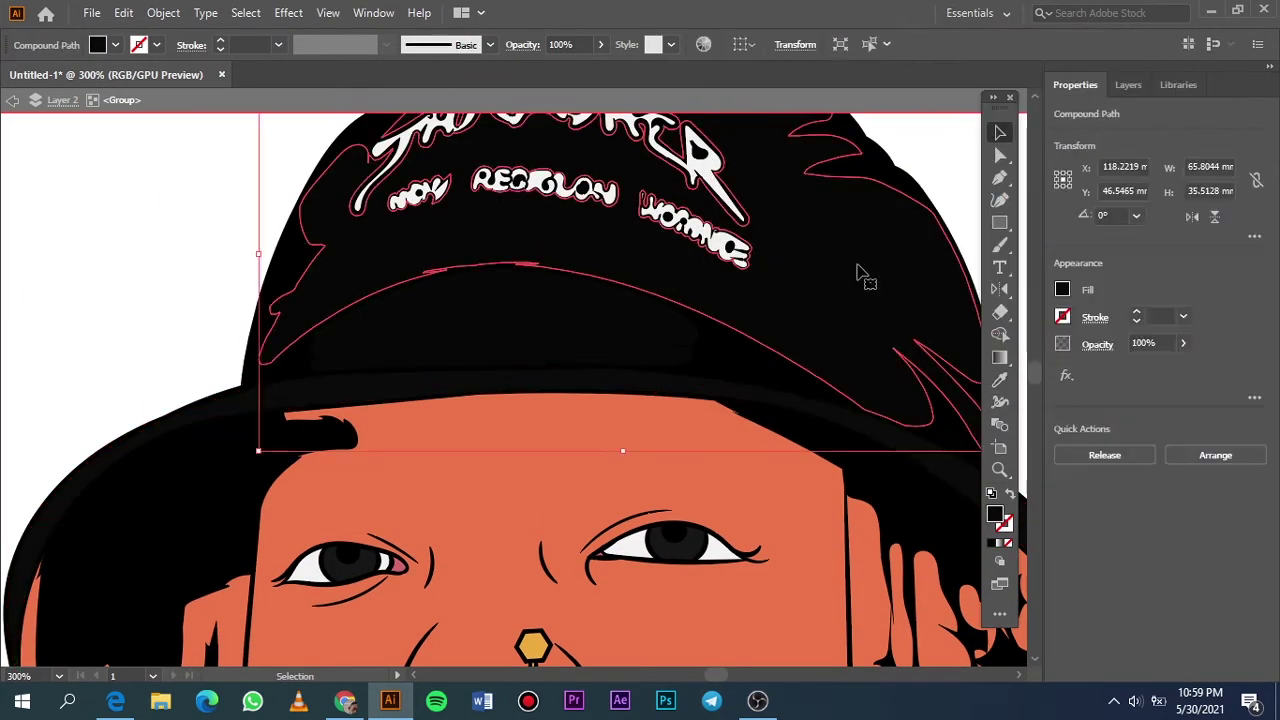
click(570, 362)
key(ctrl+shift+a)
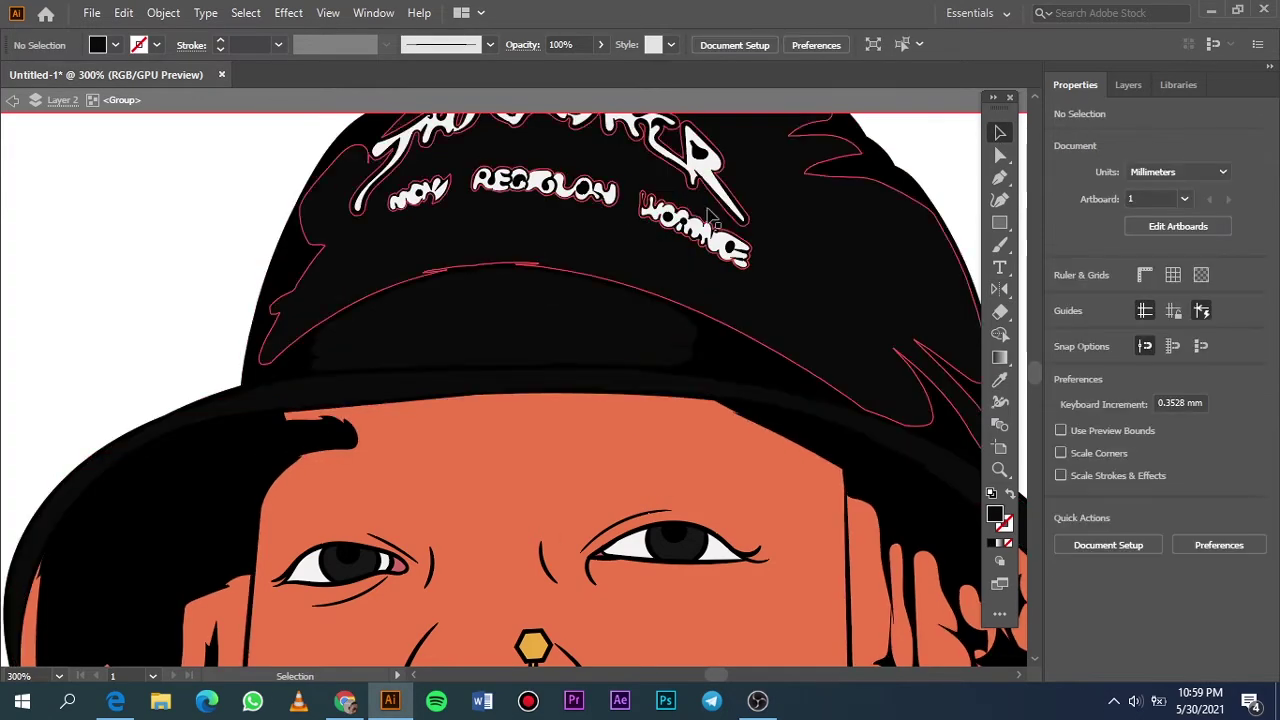
Select the tiny ellipse and inner letter counters with Direct Selection, then sample black.
scroll(600, 420, up, 4)
scroll(610, 475, down, 3)
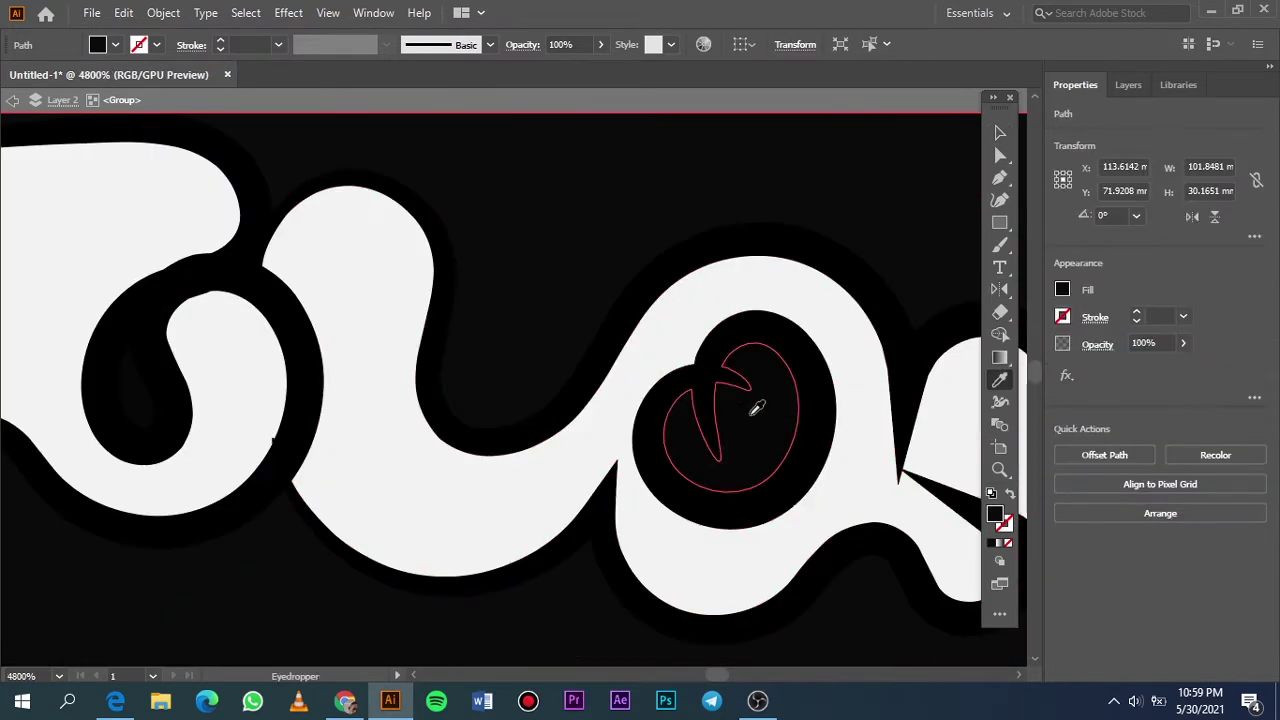
scroll(571, 437, down, 5)
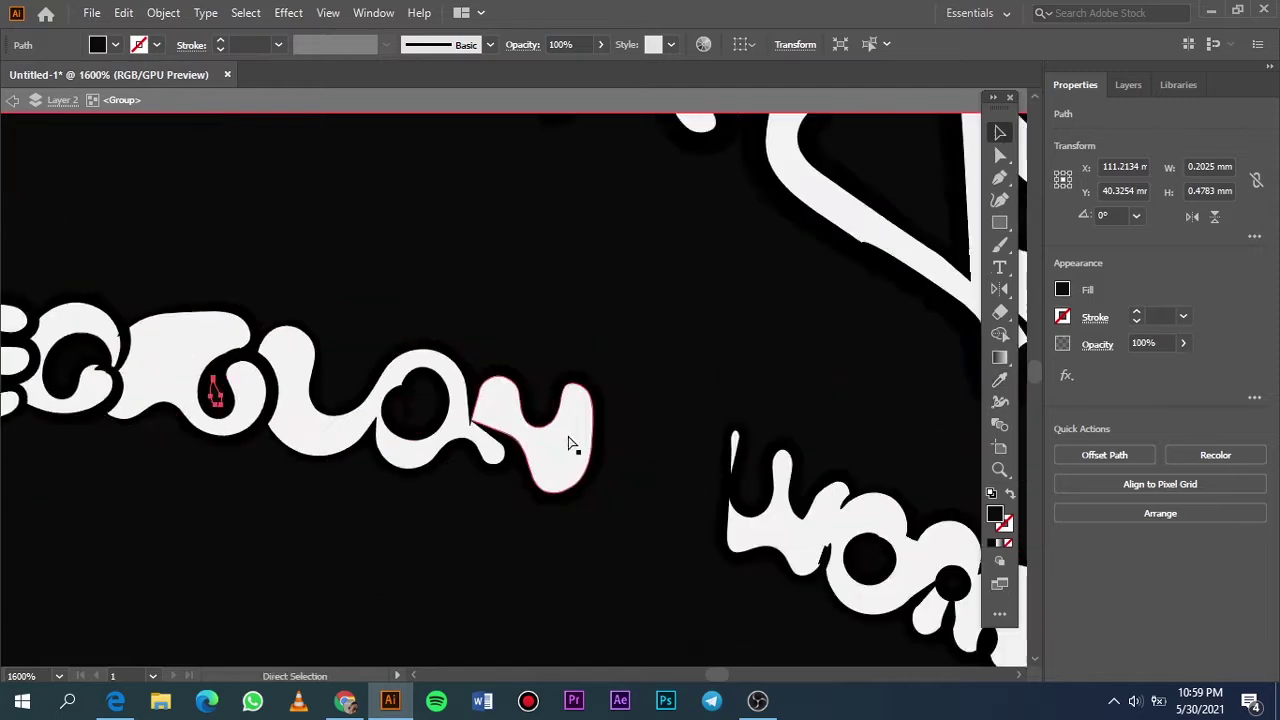
scroll(855, 598, up, 4)
click(855, 598)
scroll(855, 598, down, 4)
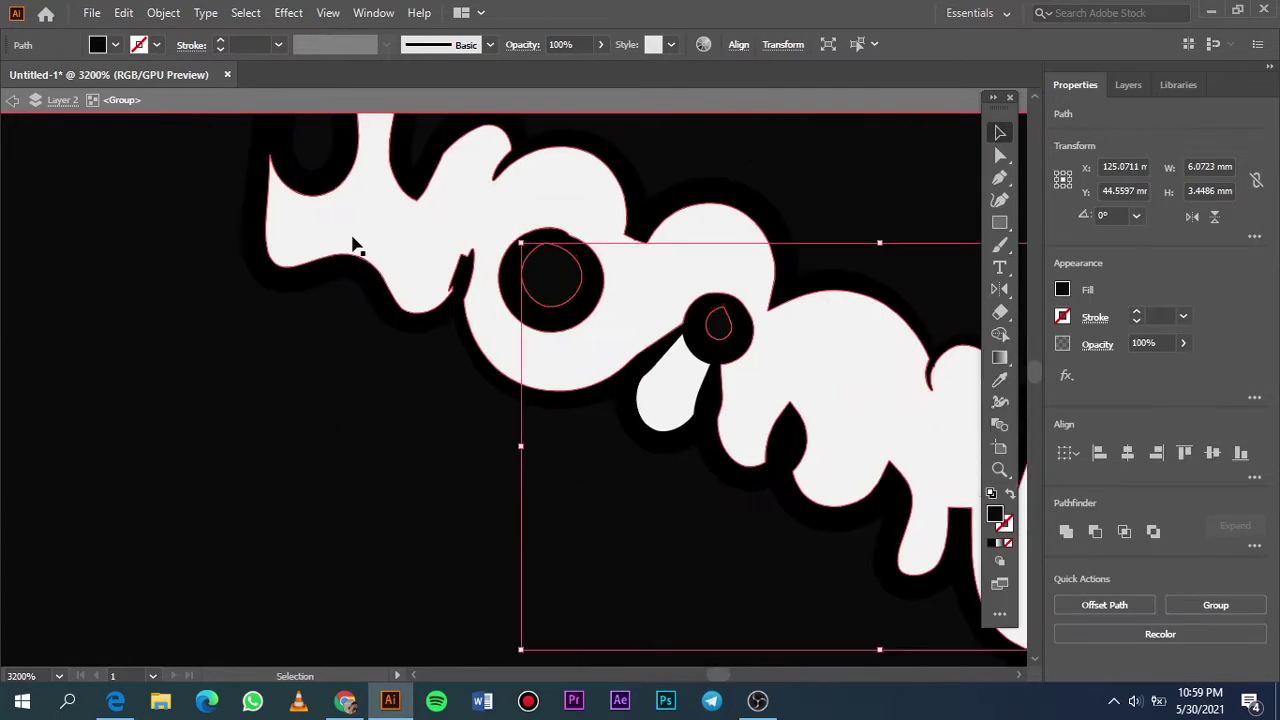
key(a)
scroll(162, 288, up, 6)
shift+click(586, 251)
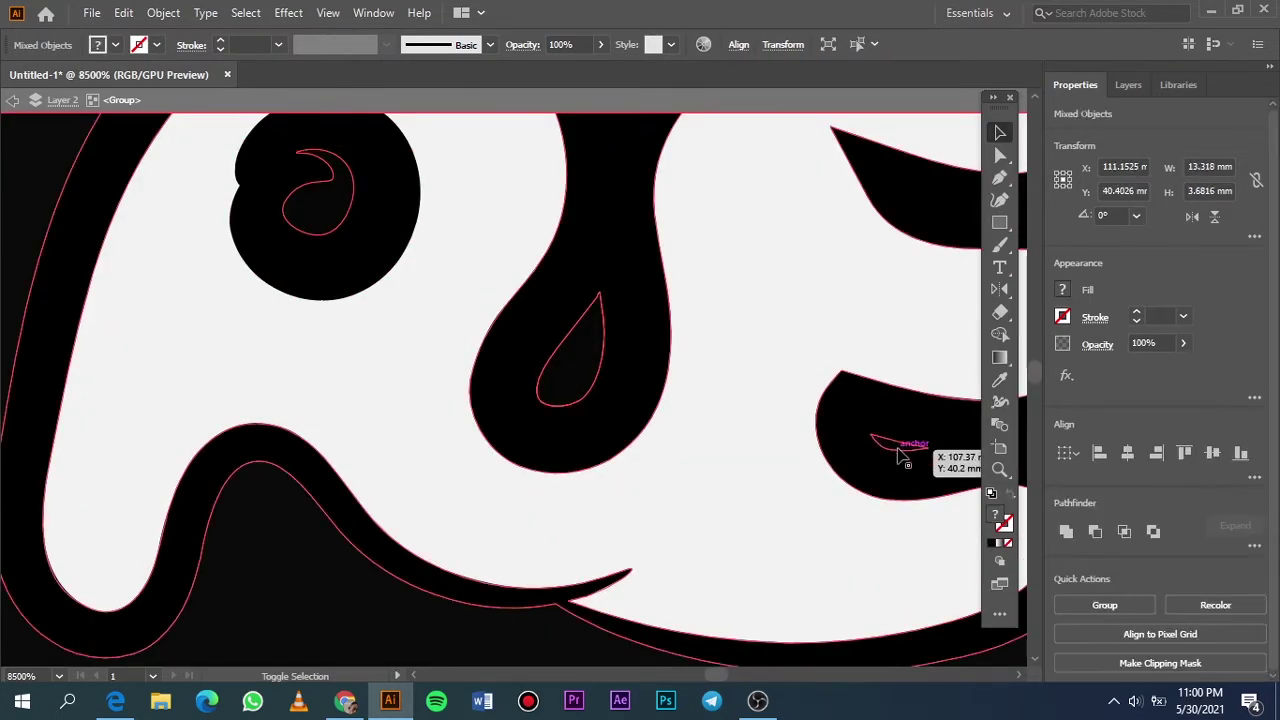
key(i)
Fill the small stray dots and paths in the hat lettering with black.
scroll(366, 366, down, 5)
click(486, 466)
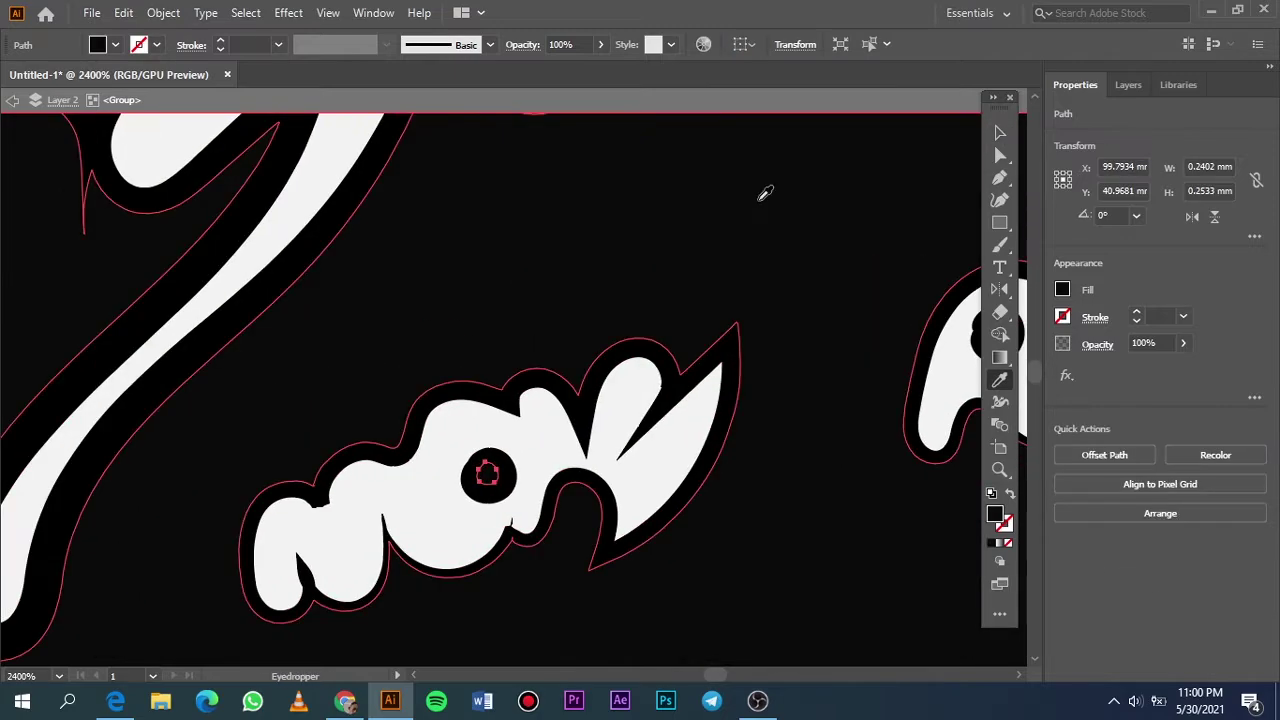
scroll(766, 194, down, 3)
scroll(870, 240, down, 2)
scroll(870, 240, up, 6)
click(1000, 132)
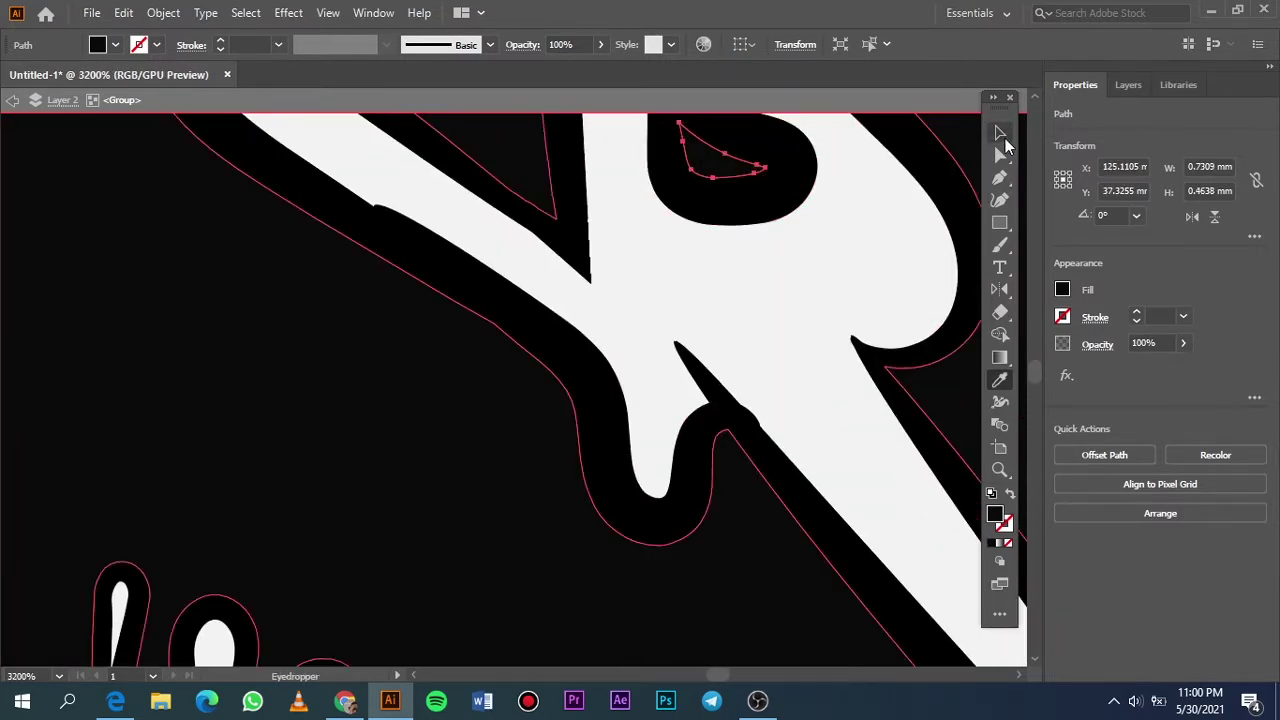
scroll(730, 224, down, 7)
click(728, 223)
scroll(453, 301, up, 5)
Fill the small orange shapes in the hair beside the face with black.
click(343, 529)
scroll(334, 429, up, 3)
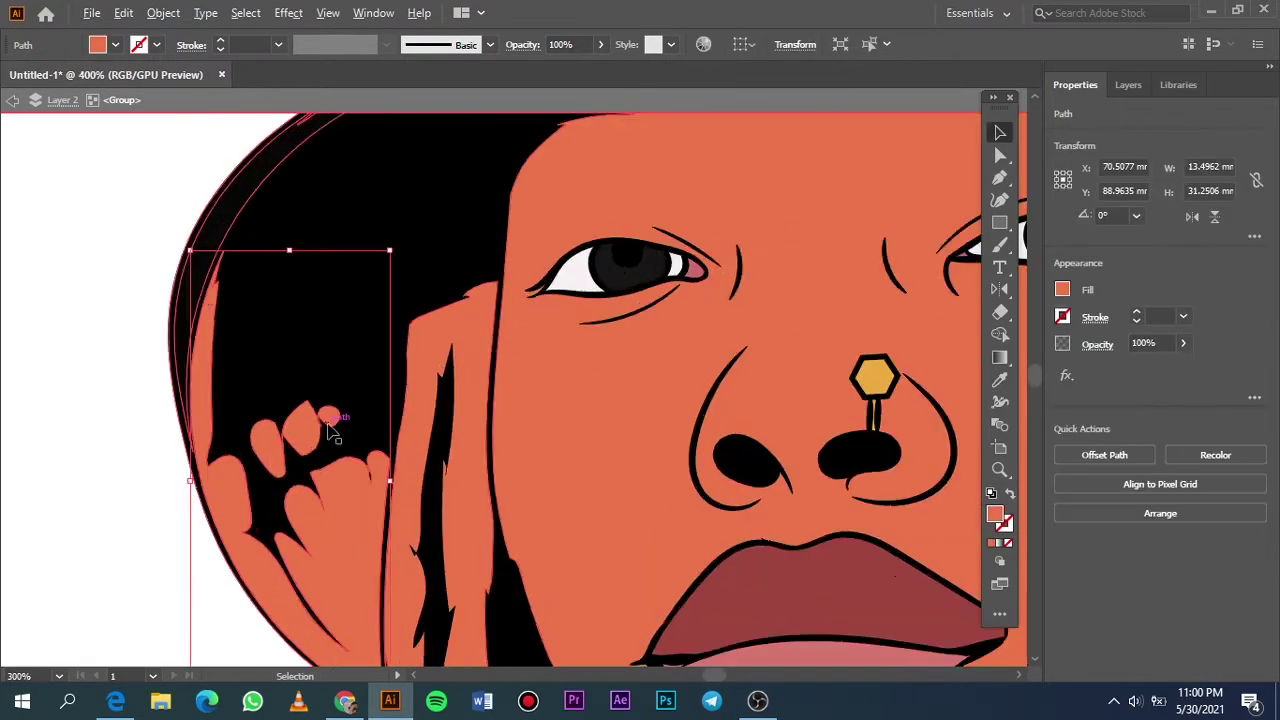
scroll(220, 458, up, 3)
scroll(306, 366, up, 3)
click(740, 170)
scroll(760, 177, up, 2)
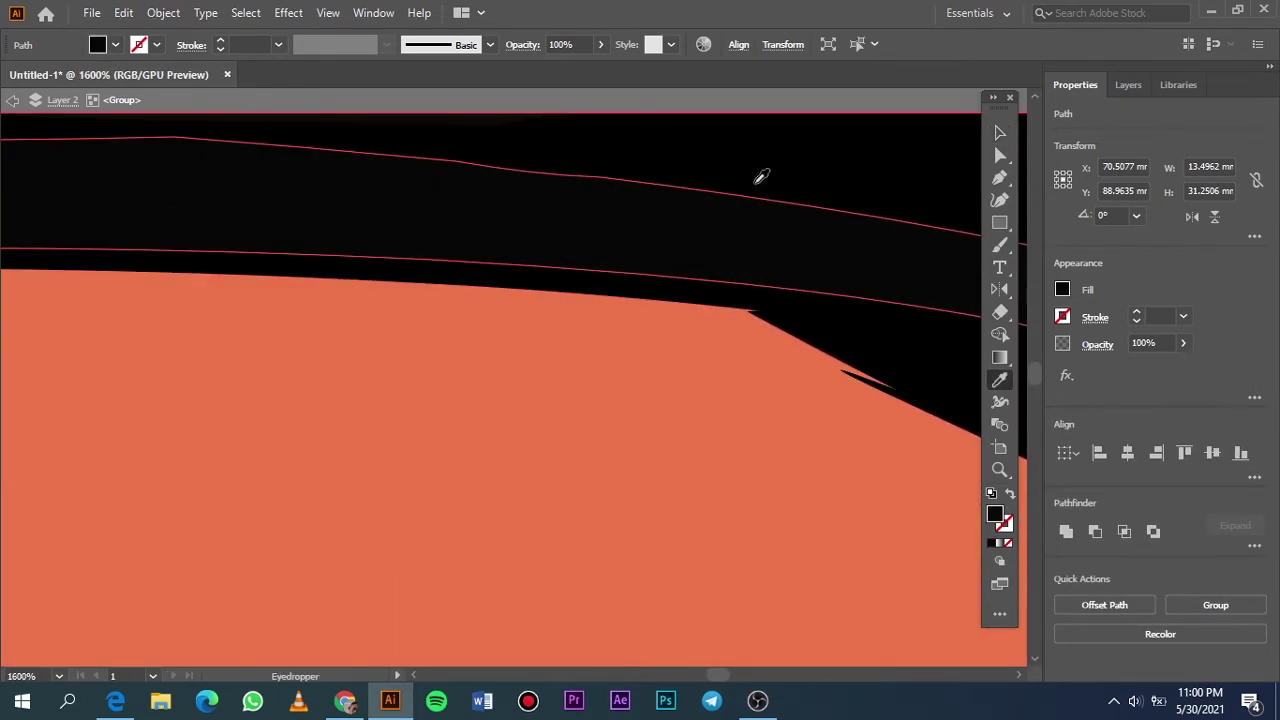
scroll(328, 455, down, 8)
scroll(328, 455, up, 5)
click(354, 583)
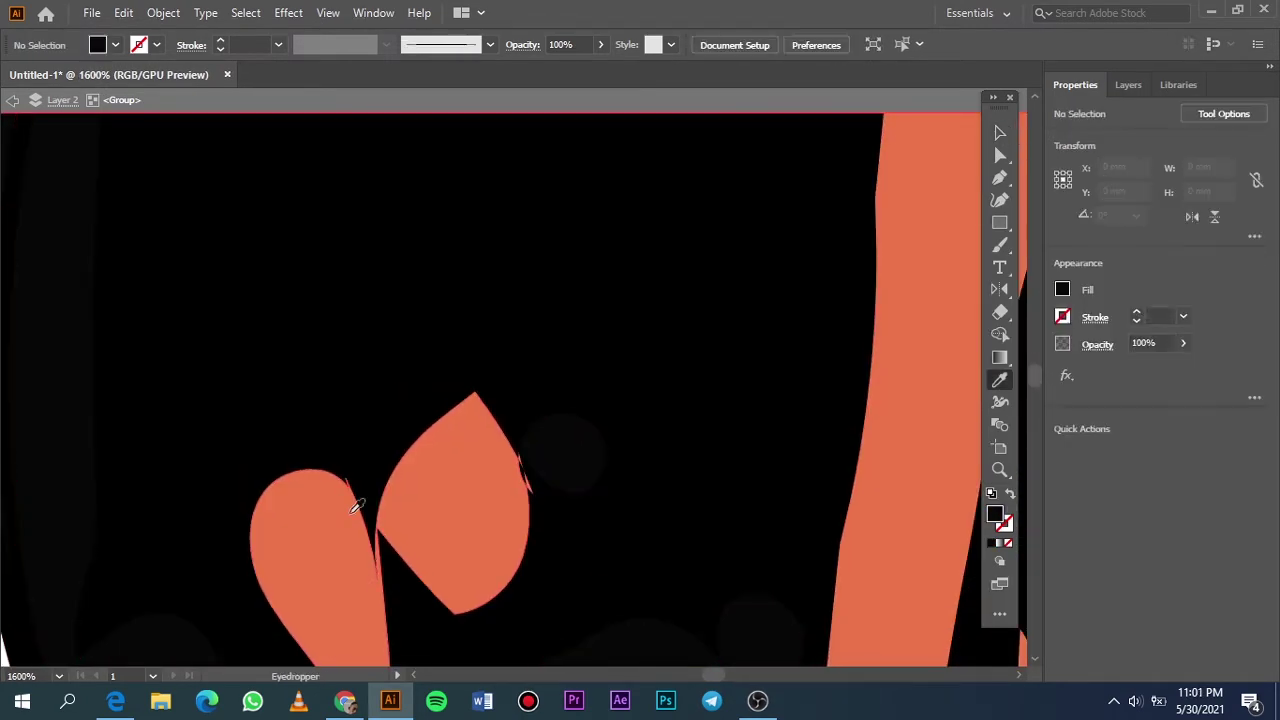
key(i)
click(562, 452)
Deselect everything and fit the whole artboard in view.
key(v)
scroll(826, 637, up, 5)
key(ctrl+shift+a)
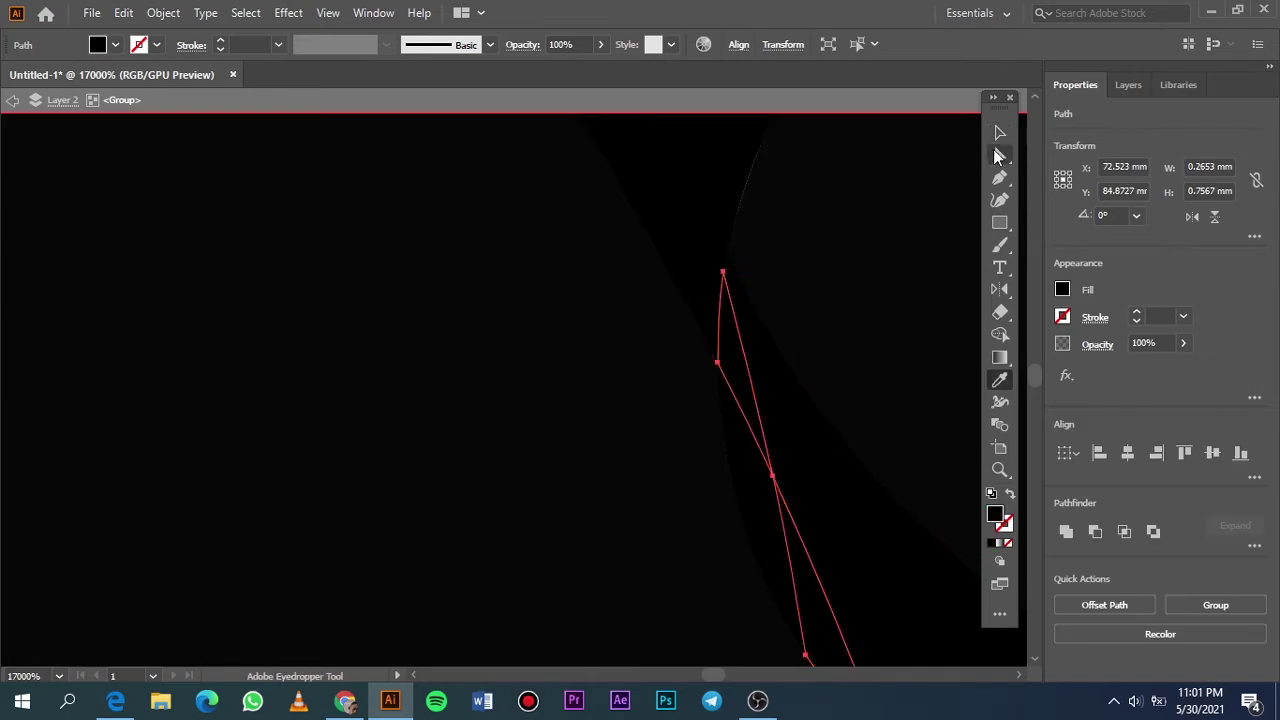
key(ctrl+0)
scroll(640, 337, up, 5)
scroll(640, 337, left, 5)
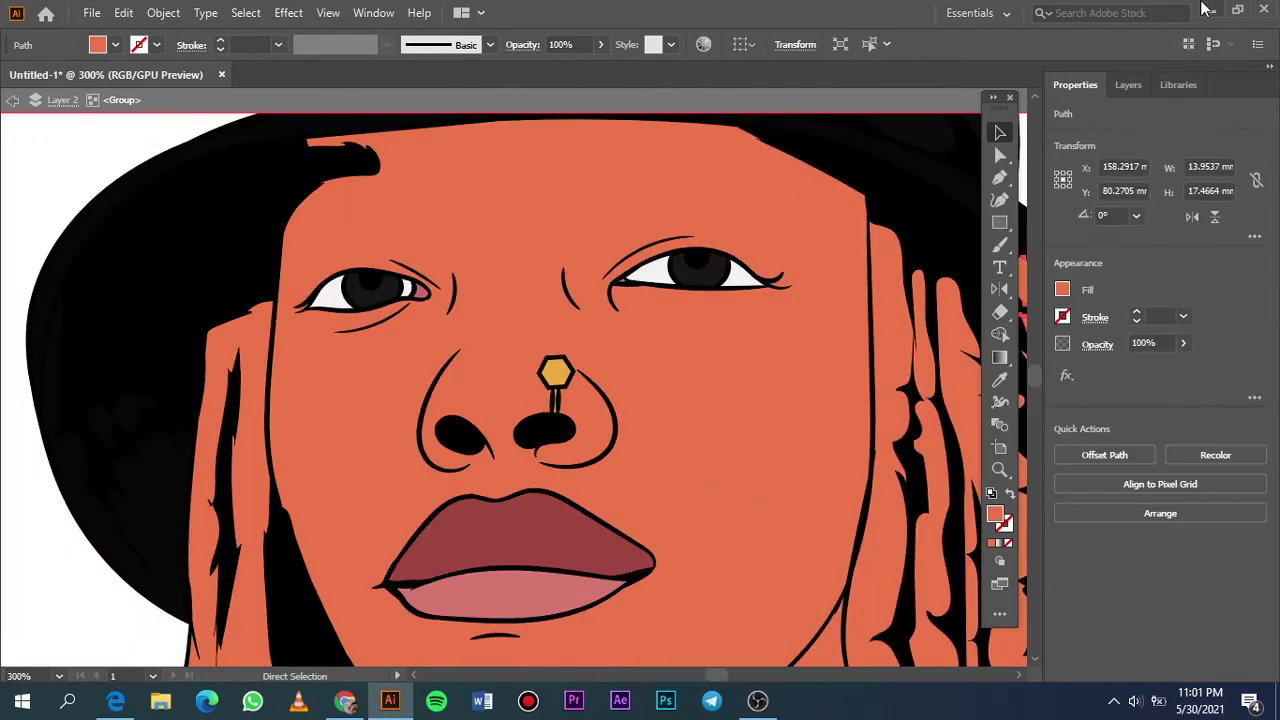
Select a hair compound path and set its fill to dark #141414.
key(a)
key(ctrl+0)
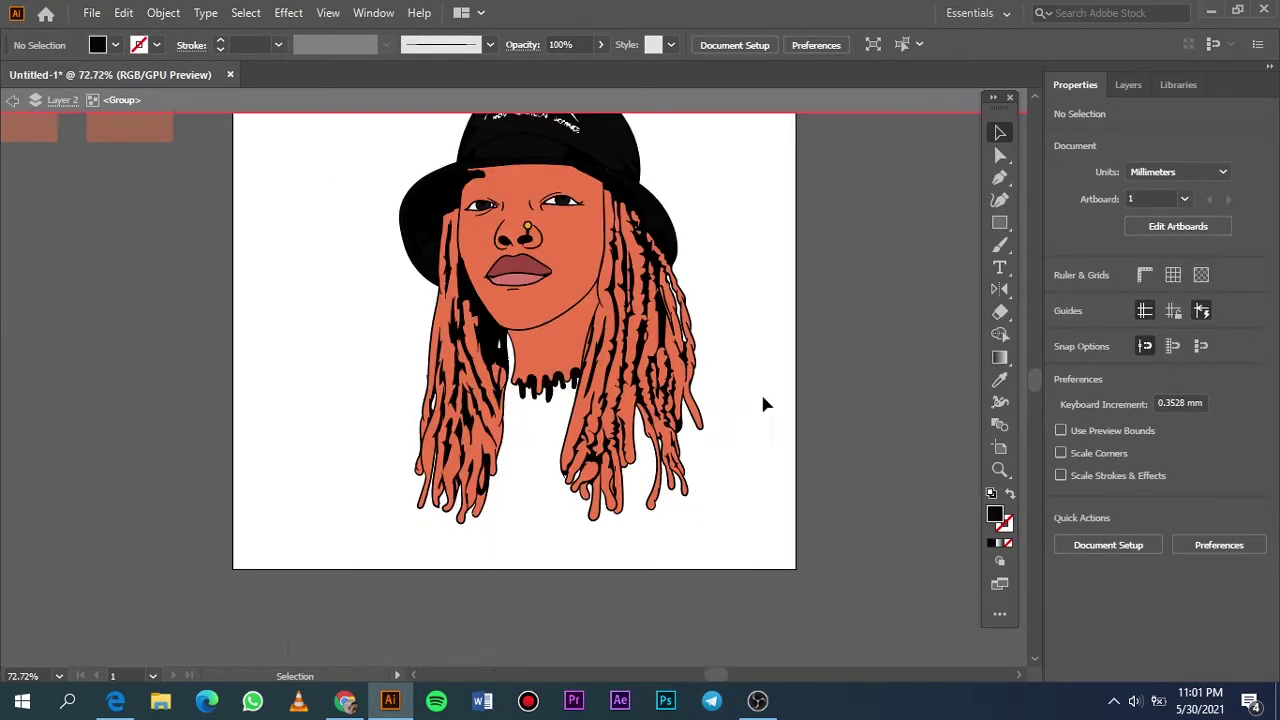
scroll(760, 391, up, 5)
key(ctrl+1)
click(565, 420)
double_click(994, 514)
text(141414)
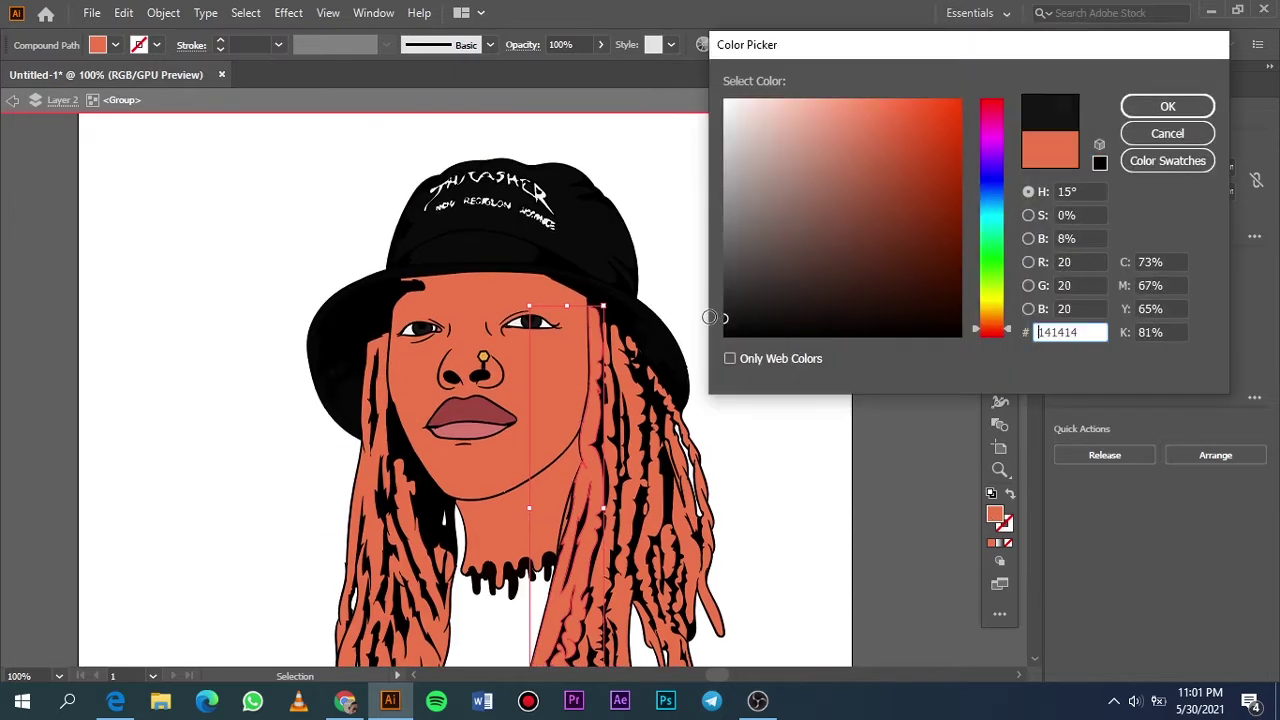
key(Return)
Turn three more orange hair strands black.
scroll(483, 425, up, 5)
click(483, 425)
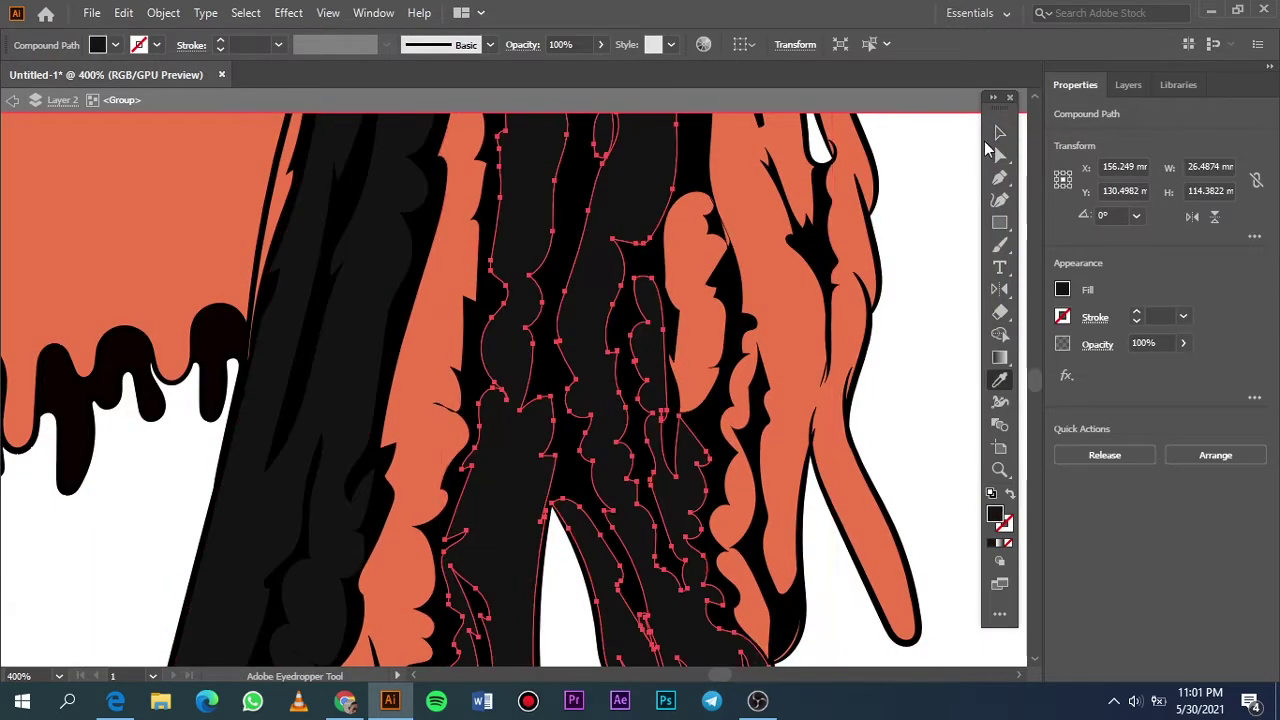
click(743, 323)
click(451, 357)
click(678, 265)
Select the remaining orange hair strands and eyedropper black onto them.
scroll(678, 265, down, 5)
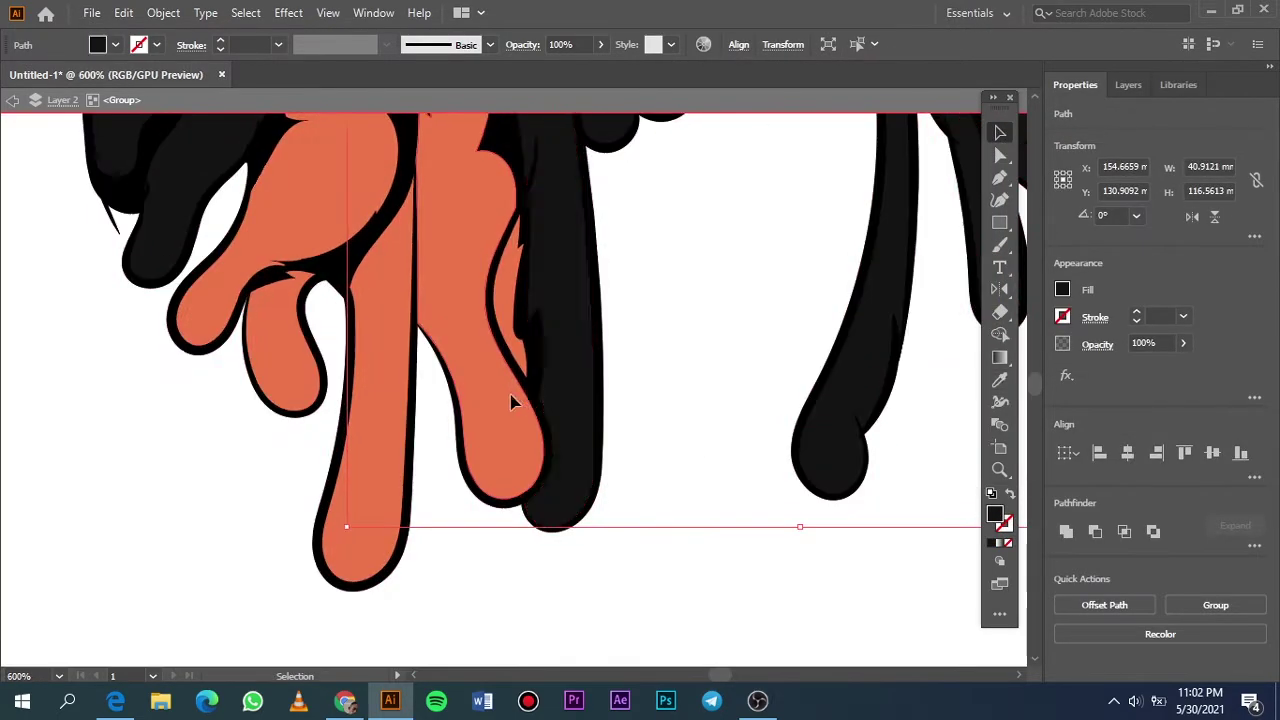
click(471, 251)
shift+click(300, 300)
key(i)
scroll(576, 264, down, 10)
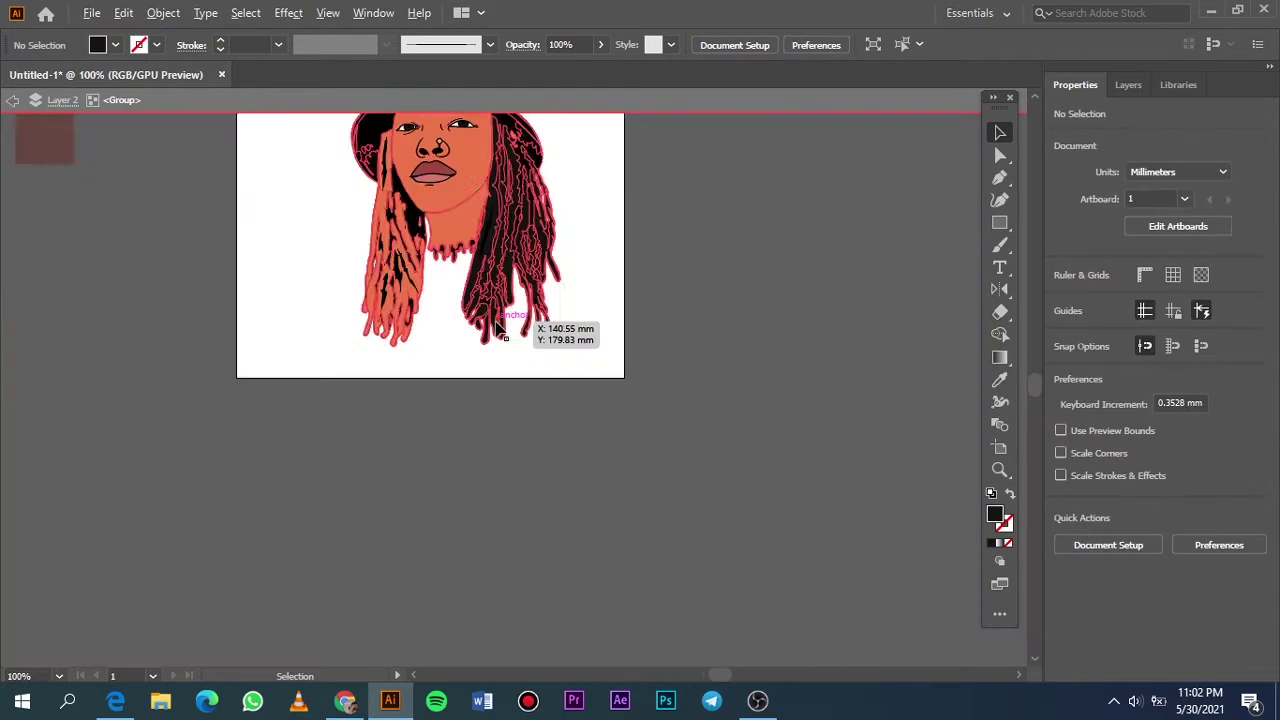
scroll(586, 380, up, 10)
ctrl+click(446, 229)
scroll(871, 397, down, 3)
click(871, 397)
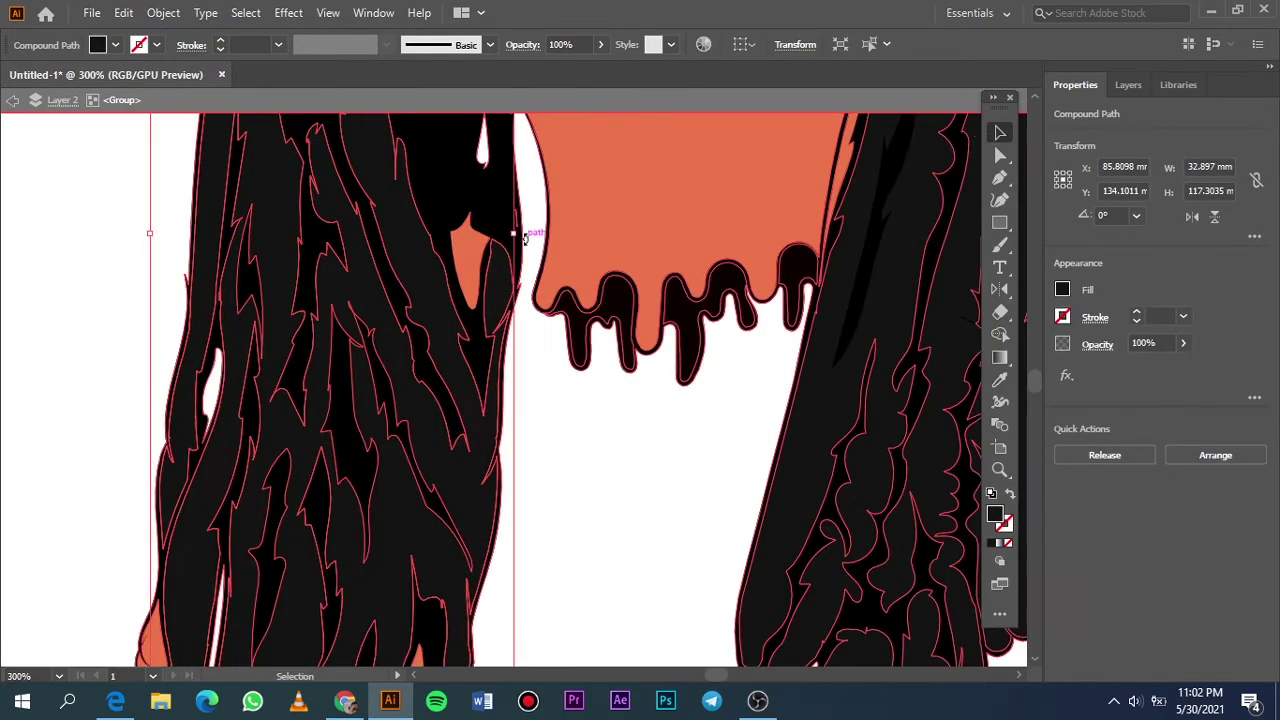
Select the four orange drip strands, sample black onto them, and deselect.
key(a)
scroll(500, 400, down, 5)
click(491, 458)
click(800, 245)
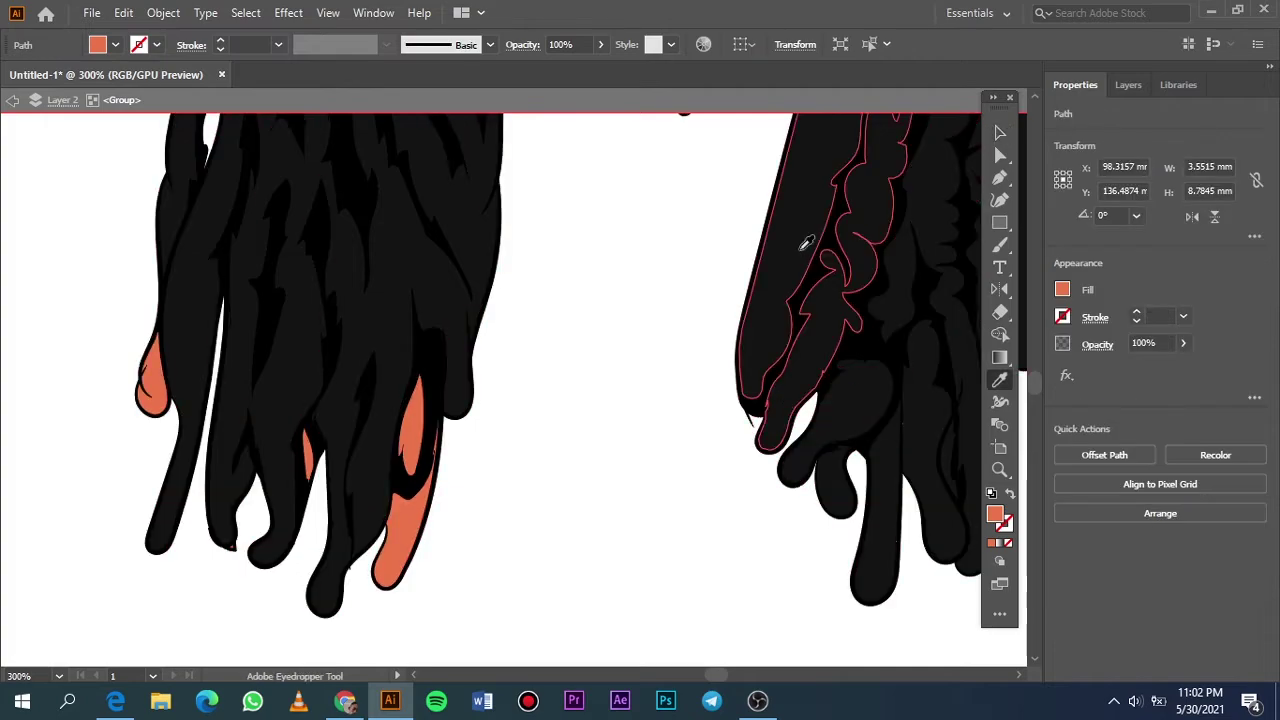
click(410, 470)
shift+click(310, 455)
key(i)
click(480, 260)
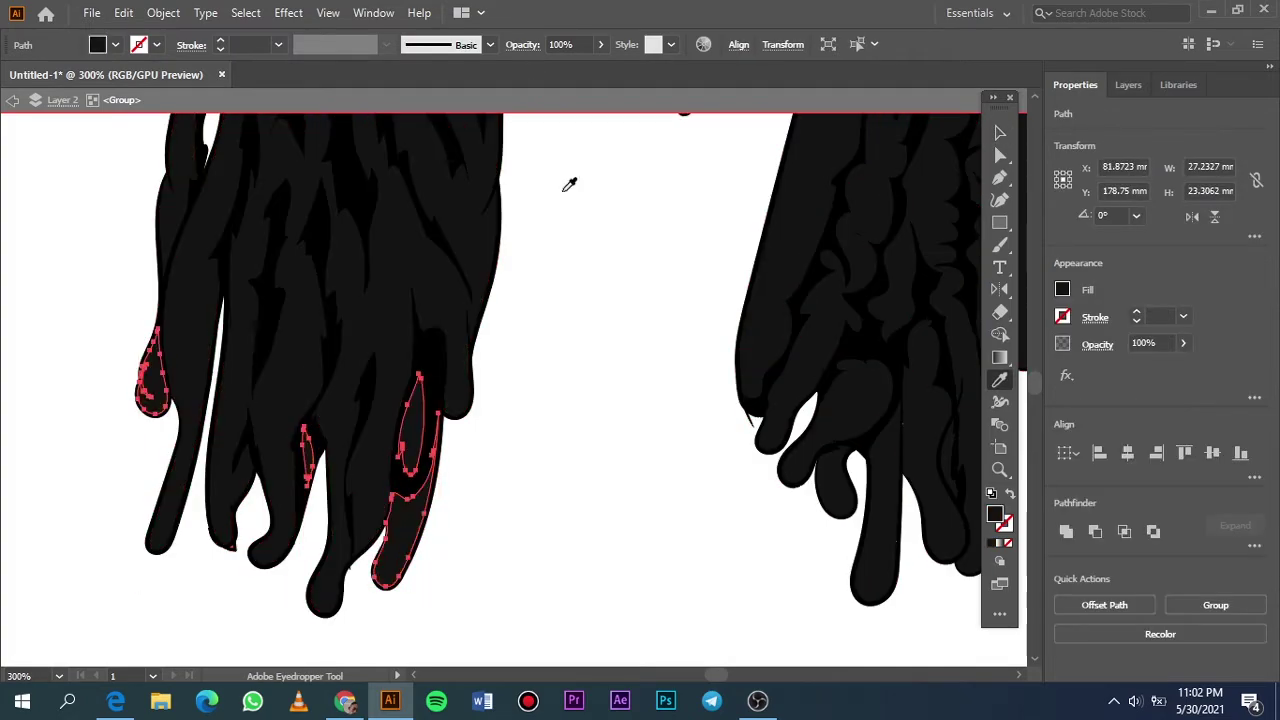
key(v)
click(652, 218)
Eyedropper black onto the orange earring in the hair.
key(ctrl+0)
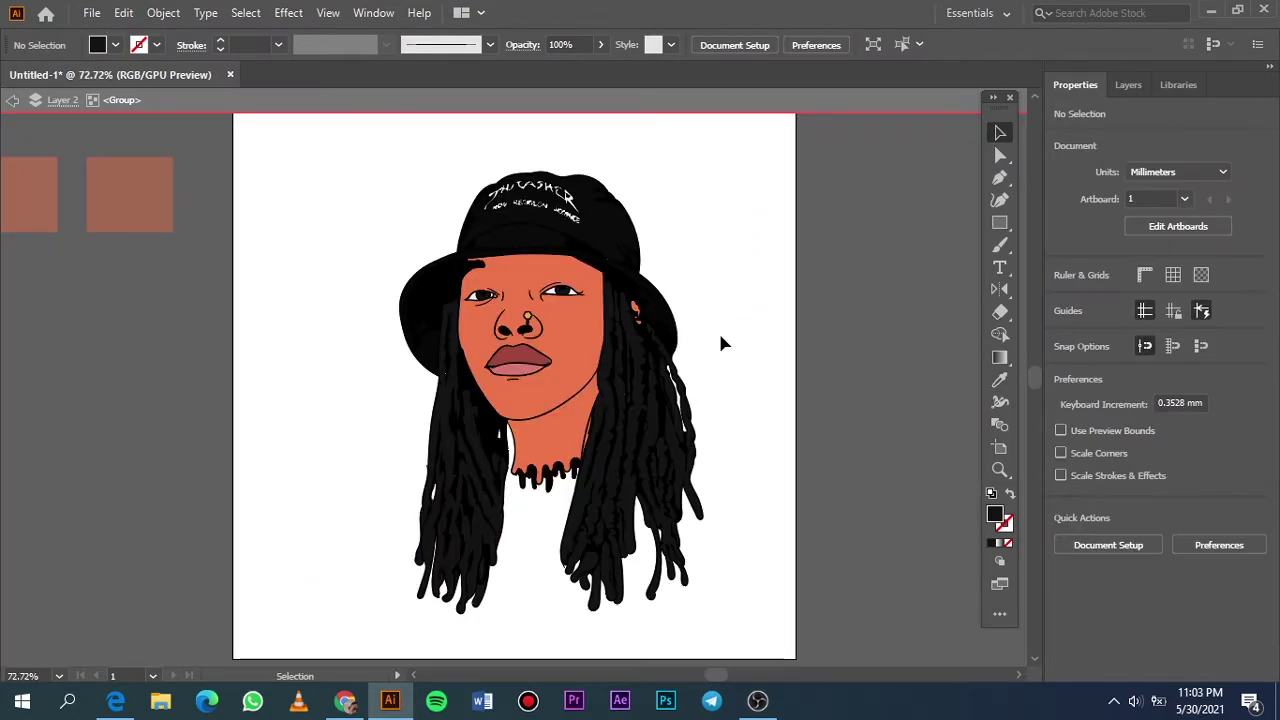
scroll(723, 343, up, 5)
click(546, 363)
key(i)
scroll(395, 530, down, 3)
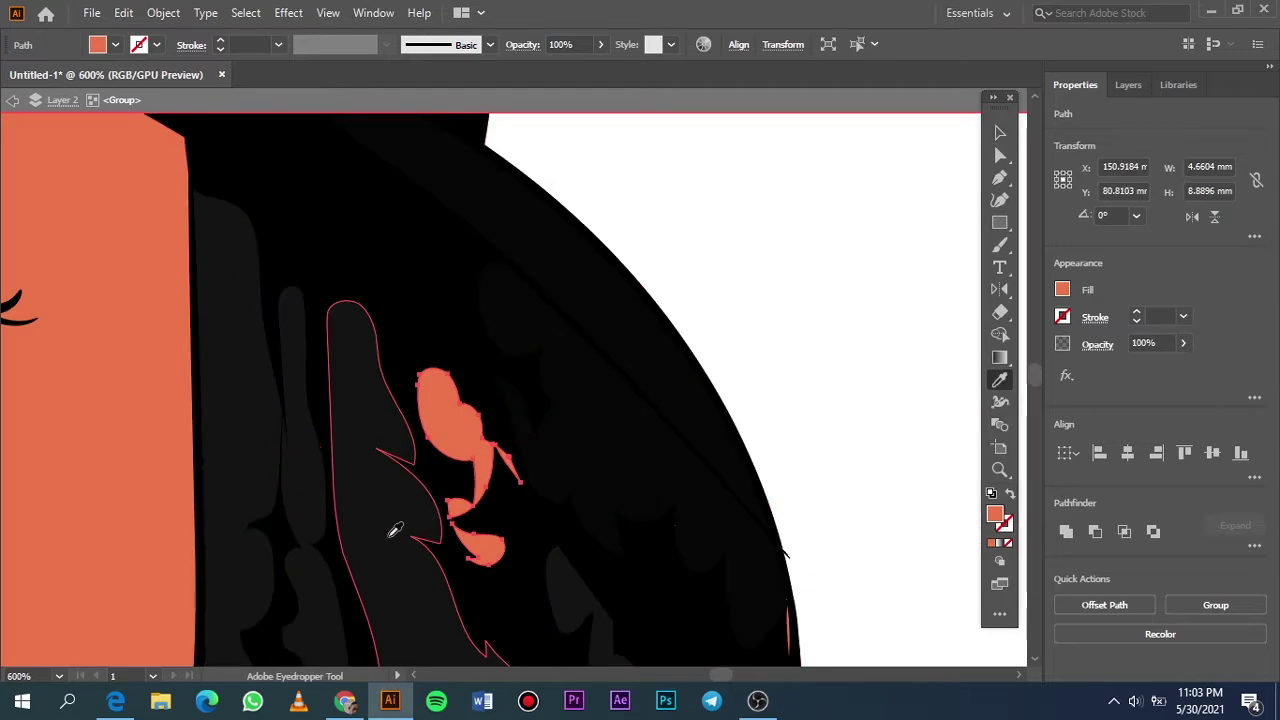
click(395, 530)
key(v)
Check the thin hair strands by the neck, then deselect and exit the isolated group.
click(771, 287)
key(ctrl+0)
scroll(571, 623, up, 5)
click(680, 455)
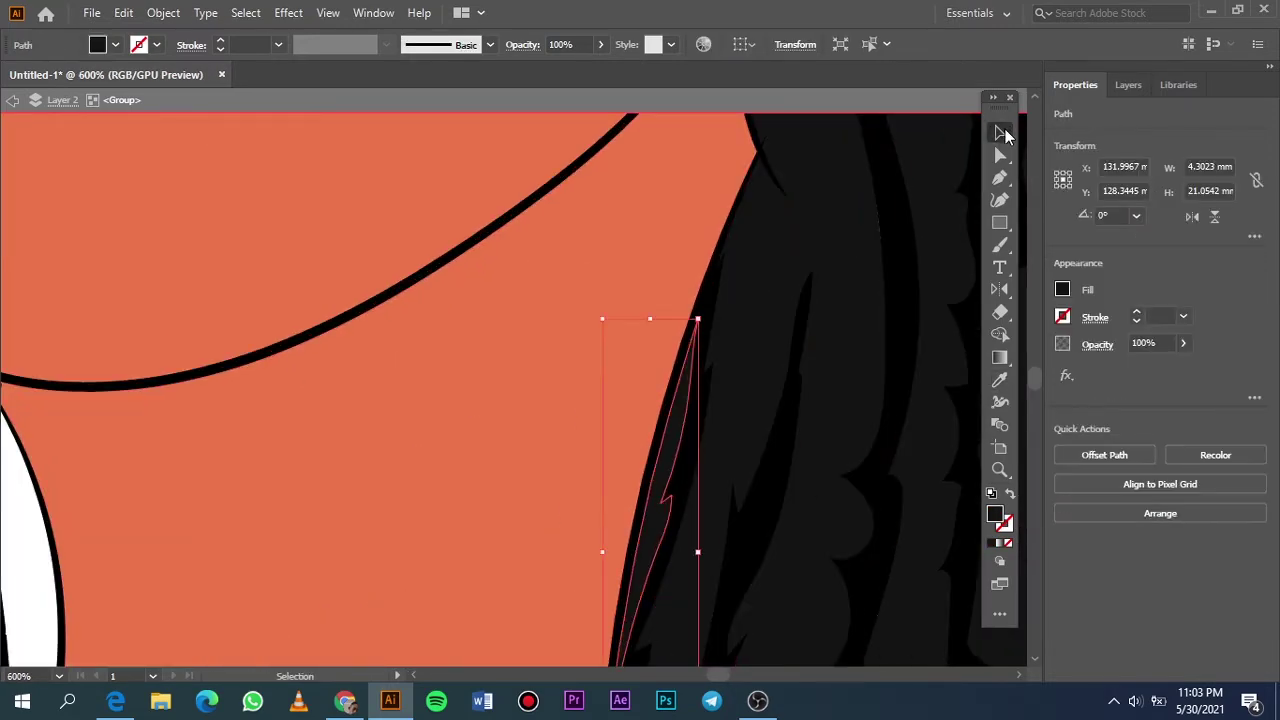
key(ctrl+0)
click(777, 349)
double_click(782, 347)
Expand Layer 2 in the Layers panel and lock several of its sublayers.
click(1128, 84)
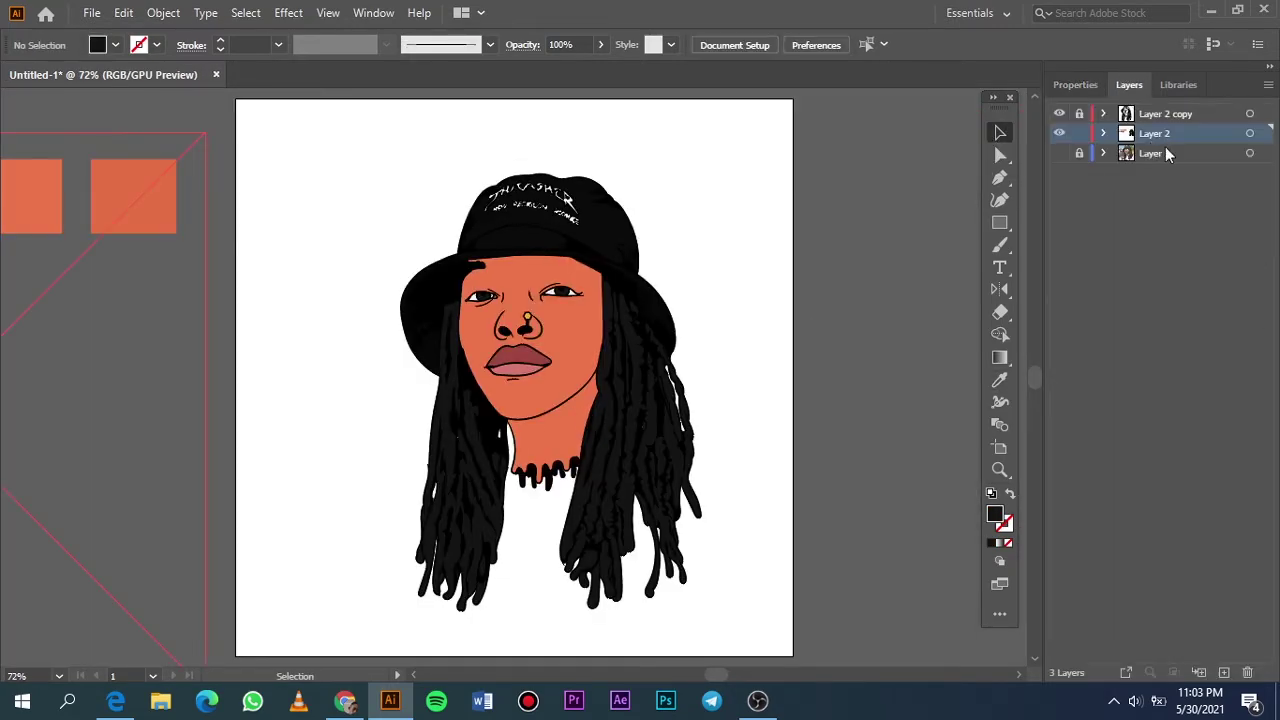
click(1103, 131)
scroll(1101, 436, down, 5)
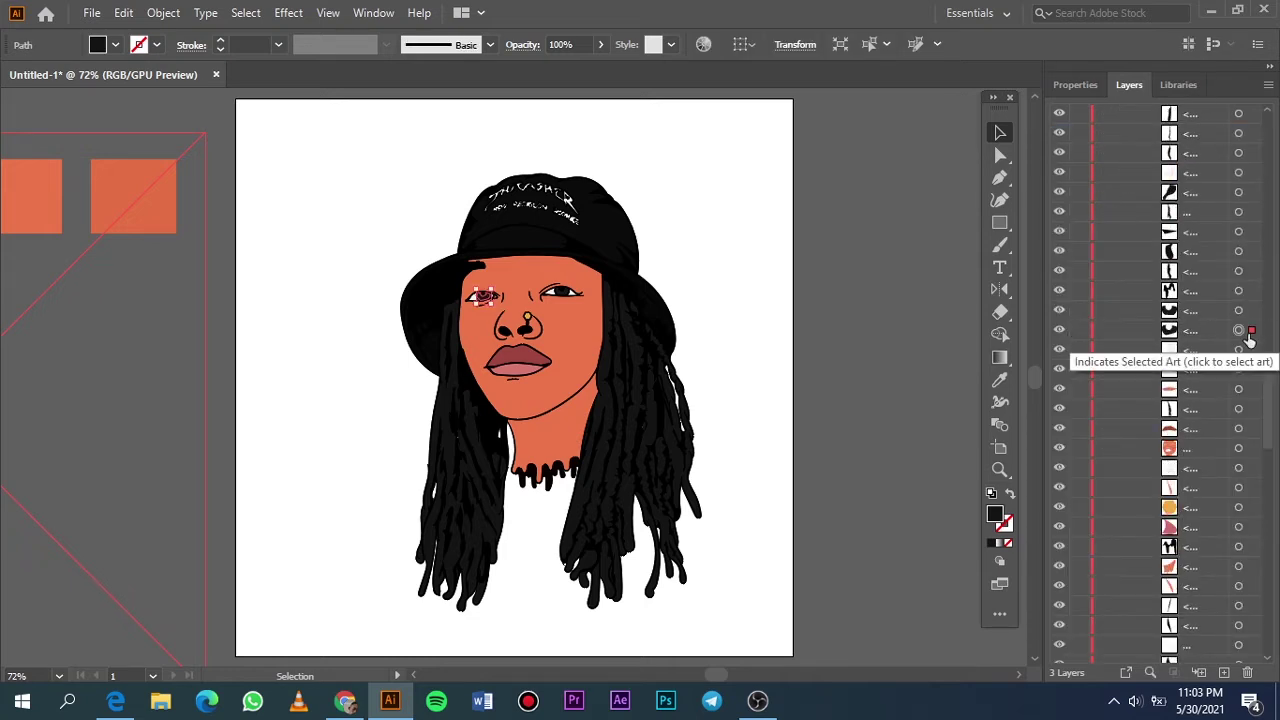
click(1240, 290)
mouse_move(1079, 290)
mouse_down()
mouse_move(1079, 231)
mouse_move(1095, 580)
mouse_move(1068, 146)
mouse_up()
Duplicate Layer 2, then lock and hide the original Layer 2.
scroll(1119, 159, up, 10)
click(1104, 133)
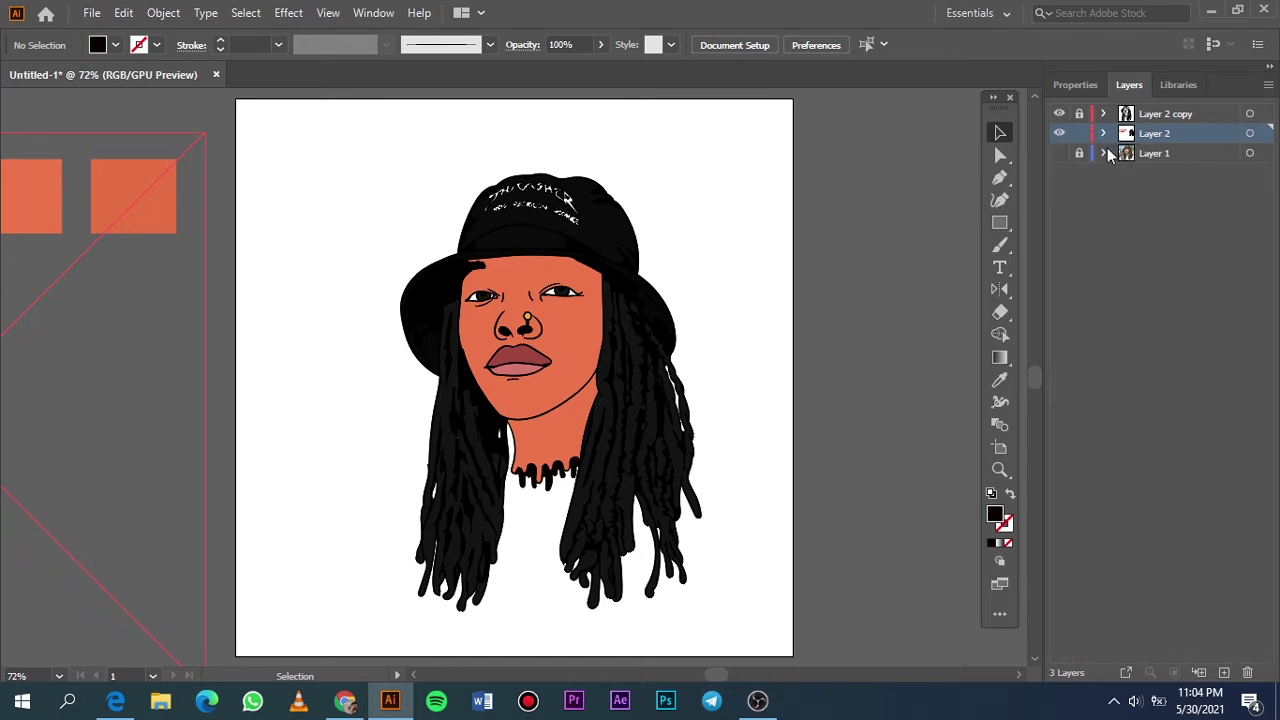
alt+click(1168, 143)
drag(1168, 143, 1224, 672)
click(934, 337)
click(1160, 153)
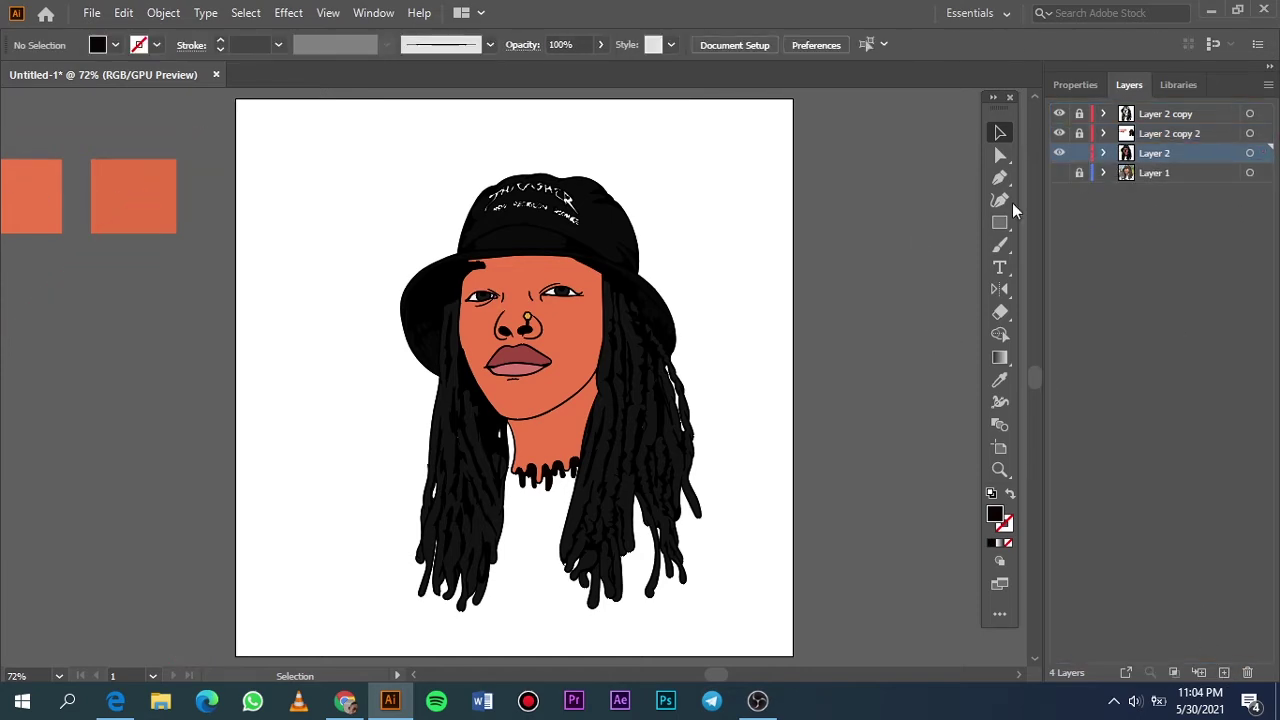
click(1079, 153)
click(1169, 133)
Create a new empty Layer 5 and make the Layer 1 reference photo visible.
key(a)
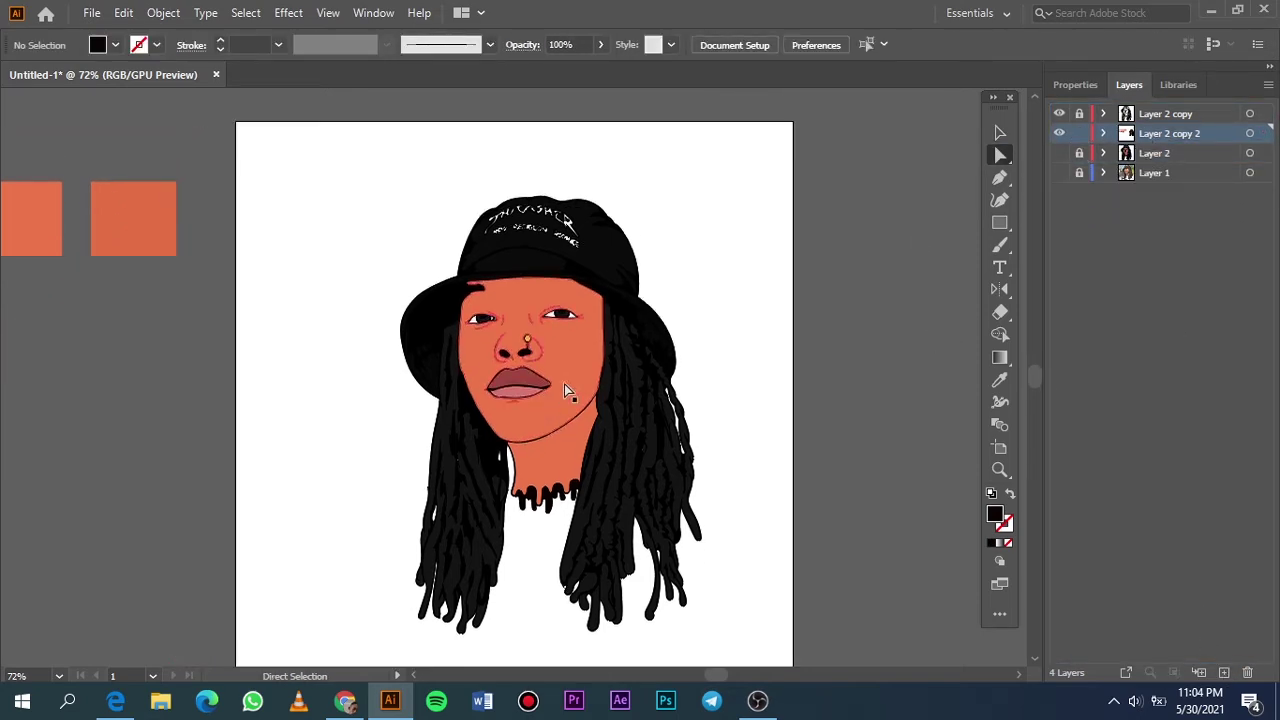
scroll(564, 384, up, 3)
scroll(563, 388, up, 3)
scroll(563, 391, up, 1)
scroll(590, 428, down, 3)
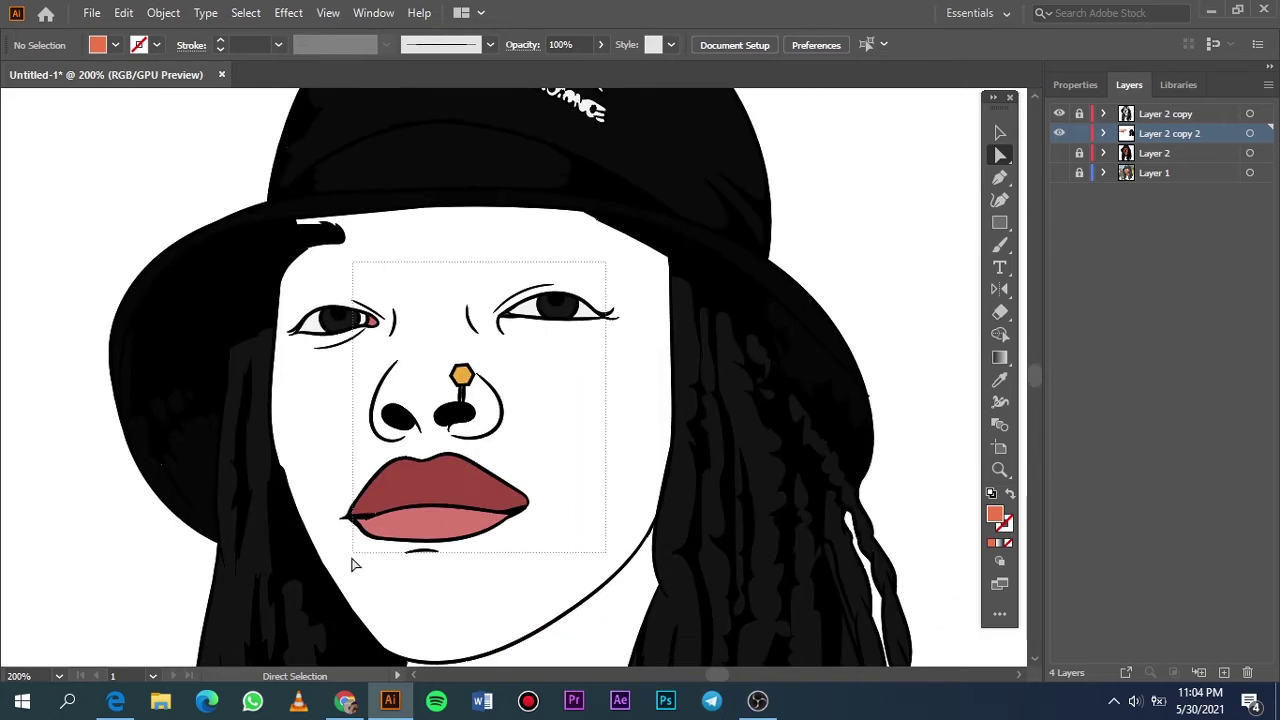
scroll(465, 408, up, 6)
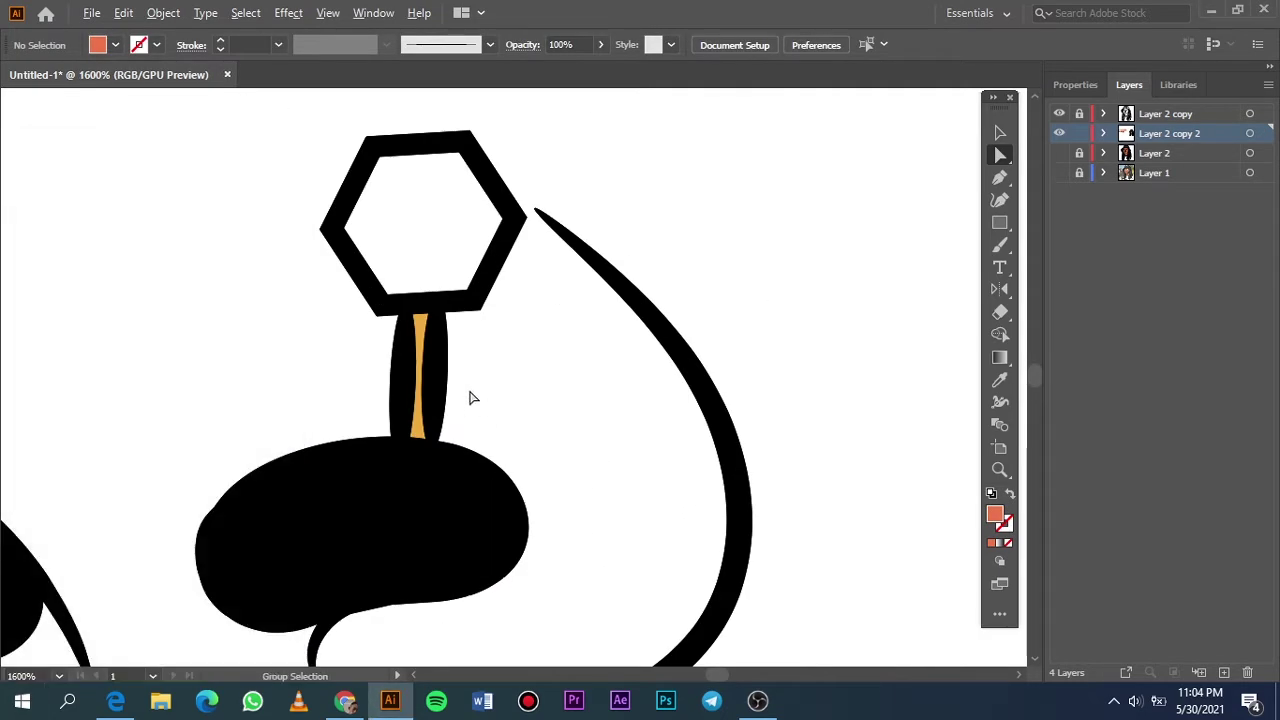
key(ctrl+0)
click(1164, 156)
key(ctrl+l)
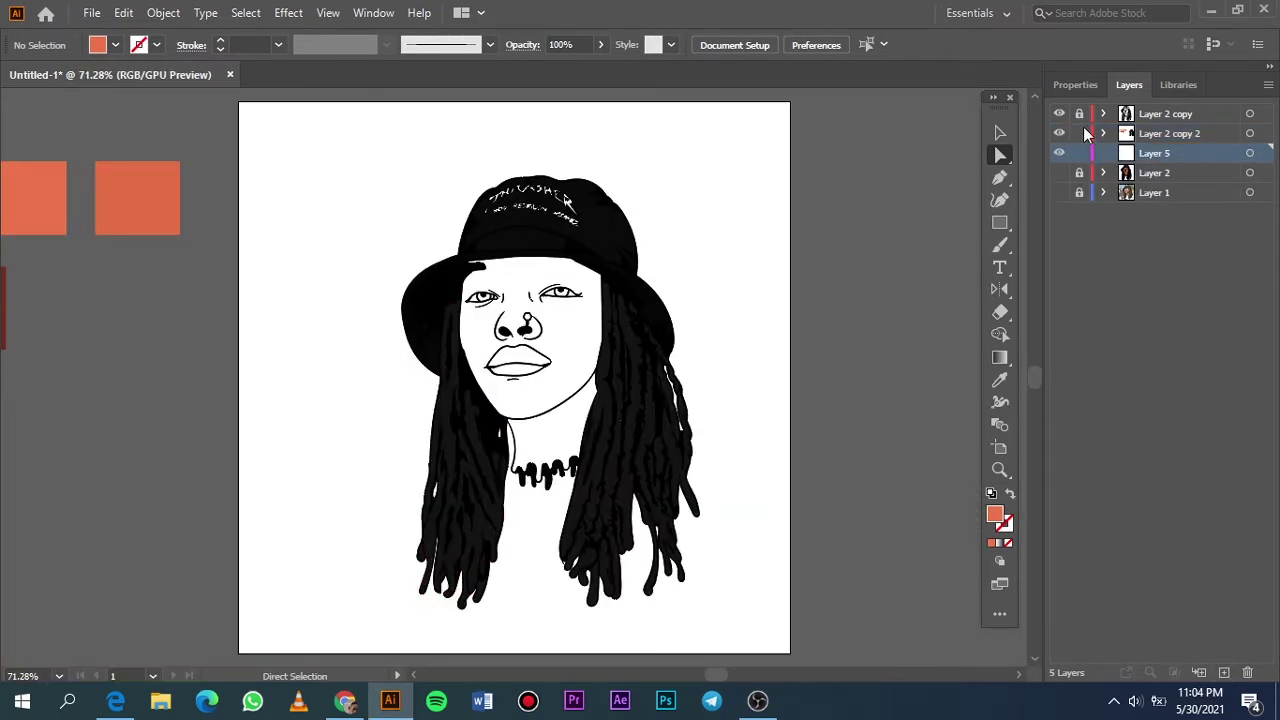
click(1059, 192)
Pencil-draw the dark red shadow shape on the neck beneath the jawline.
key(n)
key(ctrl+minus)
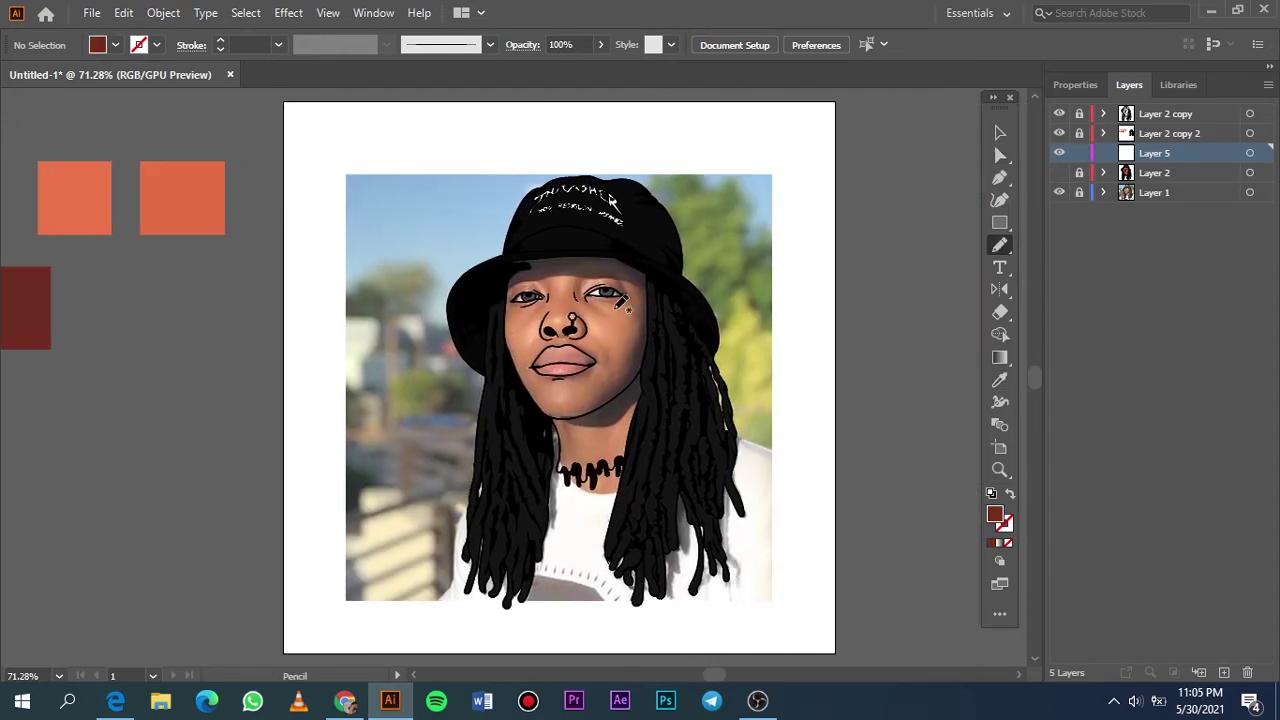
scroll(620, 408, up, 6)
mouse_move(352, 487)
mouse_down()
mouse_move(640, 463)
mouse_move(869, 251)
mouse_move(623, 271)
mouse_move(342, 420)
mouse_move(210, 432)
mouse_up()
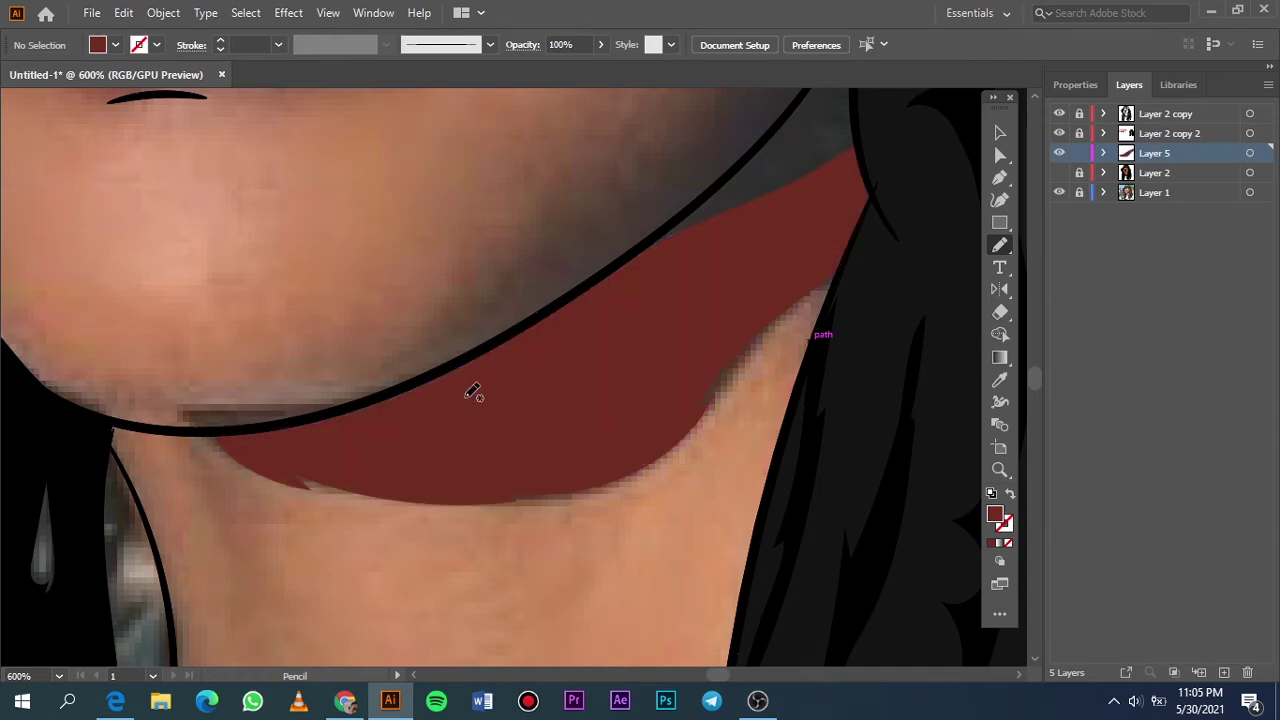
scroll(474, 391, up, 4)
drag(720, 283, 194, 480)
scroll(688, 337, down, 2)
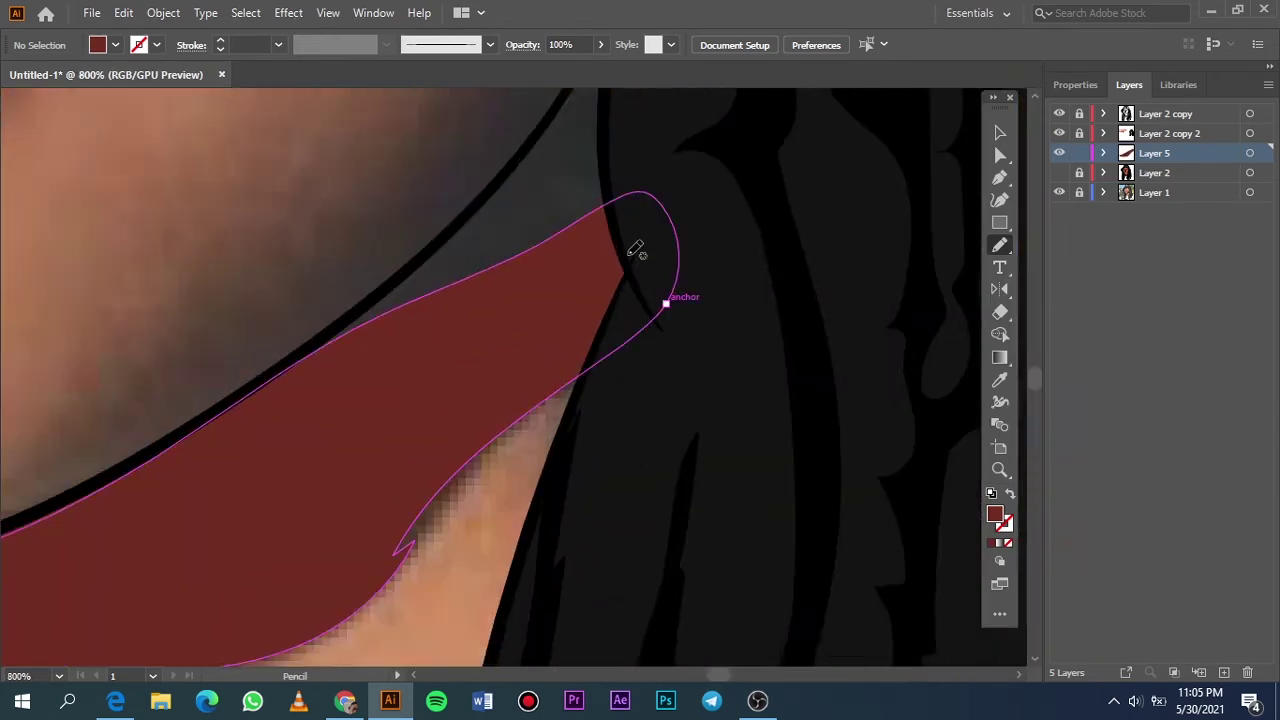
mouse_move(294, 428)
mouse_down()
mouse_move(474, 280)
mouse_move(613, 92)
mouse_up()
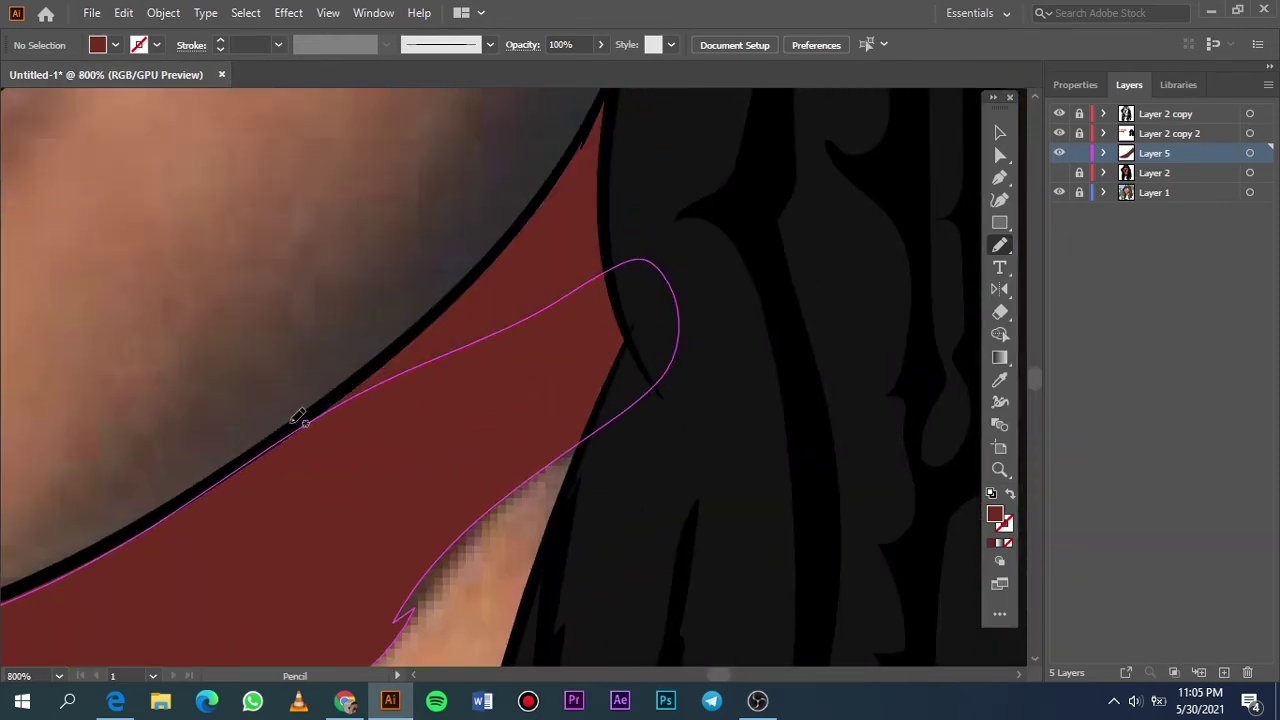
key(ctrl+0)
click(1059, 192)
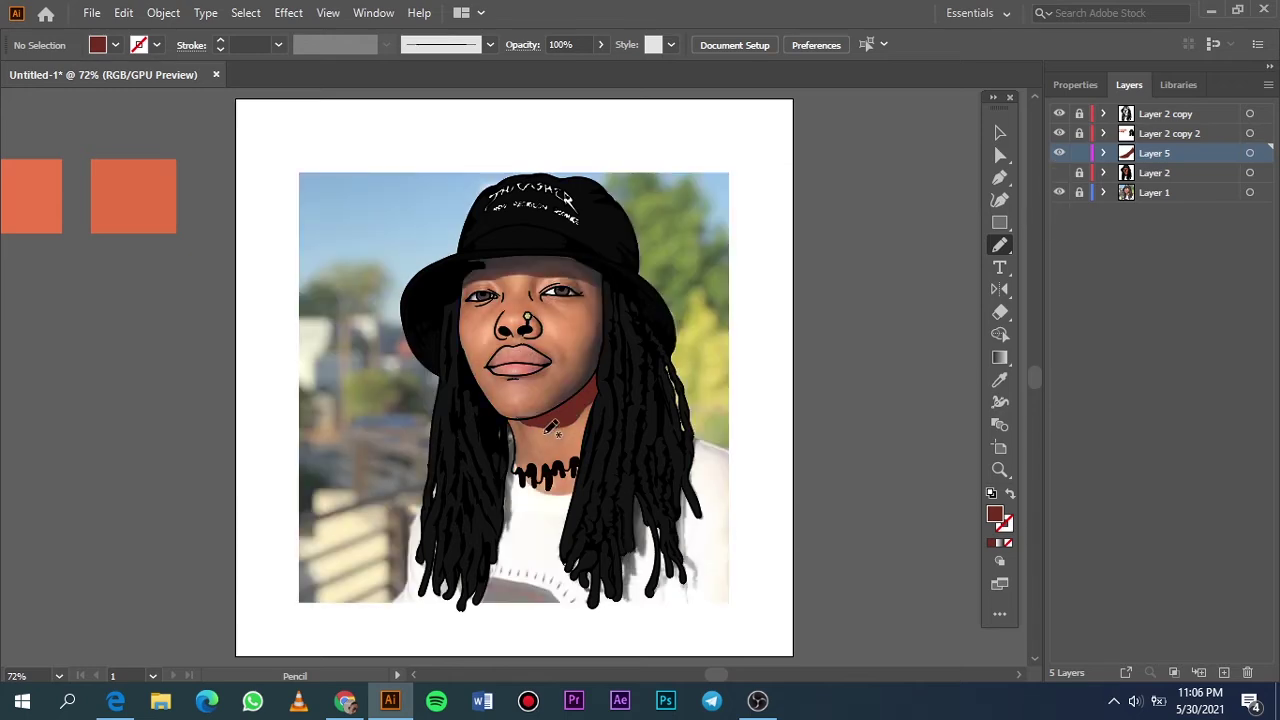
Add a shadow drip down the neck and toggle Layer 2 to compare.
scroll(537, 429, up, 5)
scroll(545, 207, up, 2)
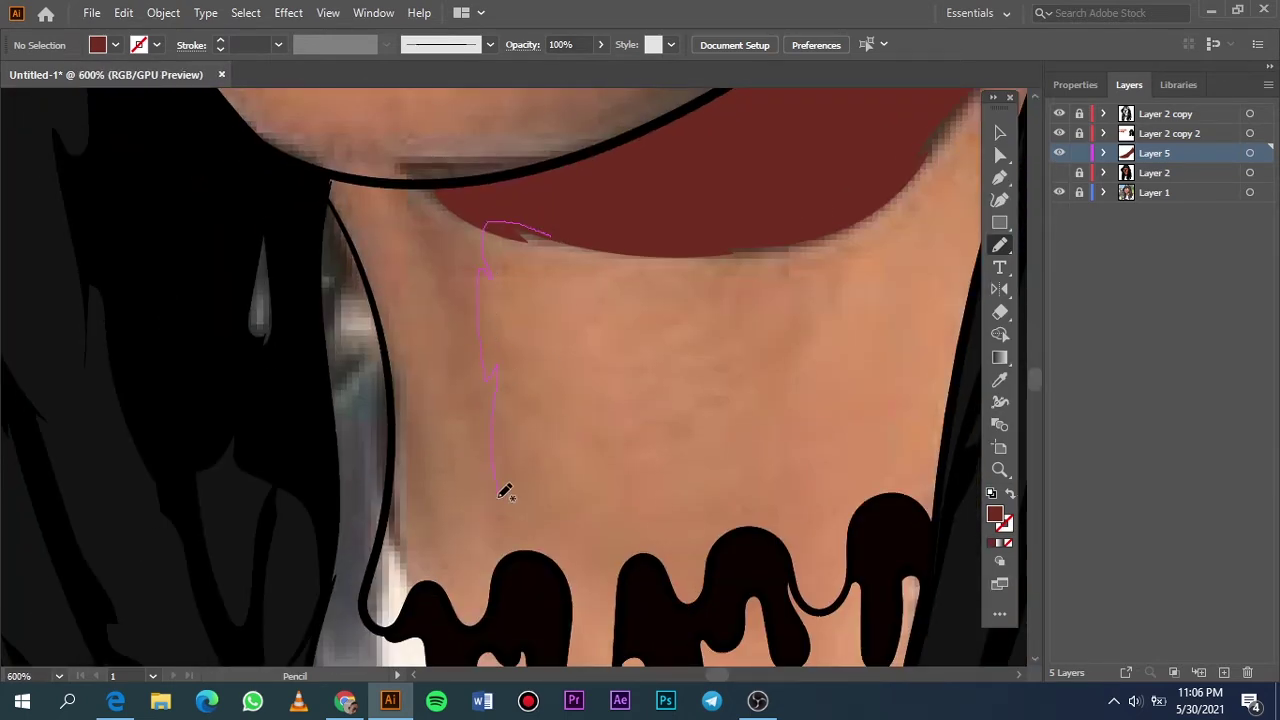
drag(342, 178, 340, 180)
key(ctrl+0)
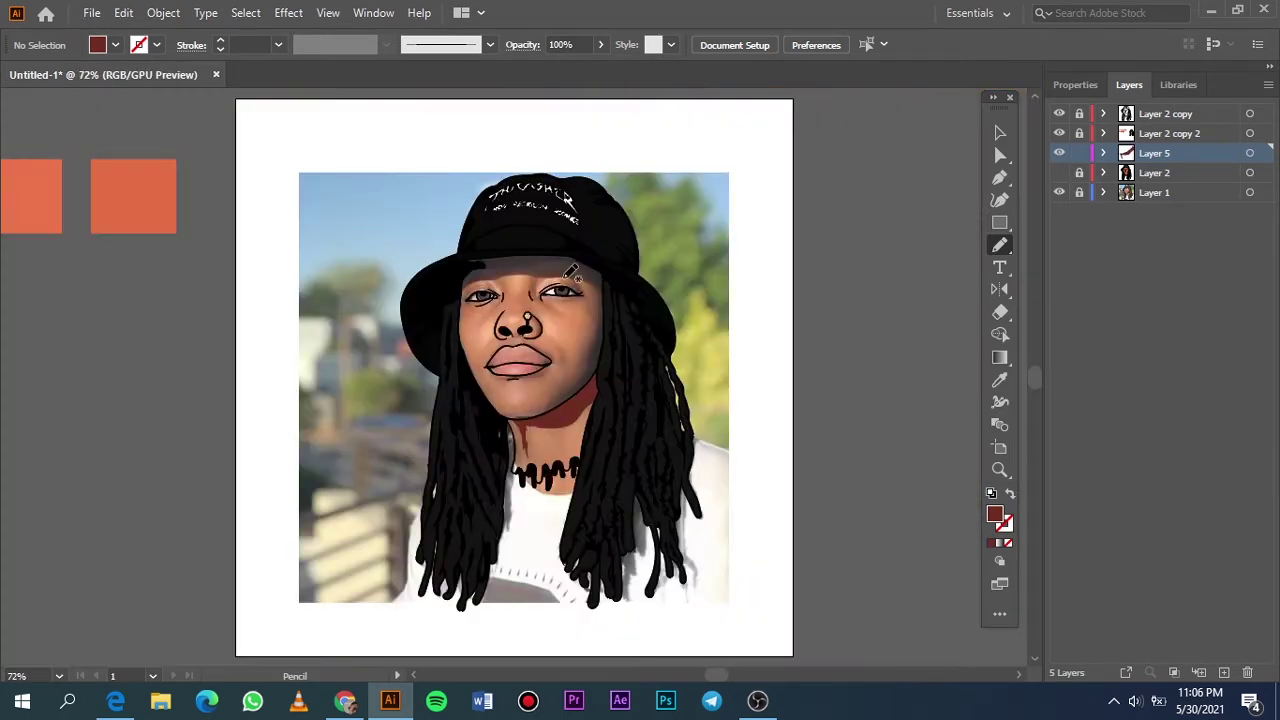
click(1059, 172)
scroll(558, 462, up, 4)
key(ctrl+0)
scroll(675, 318, up, 4)
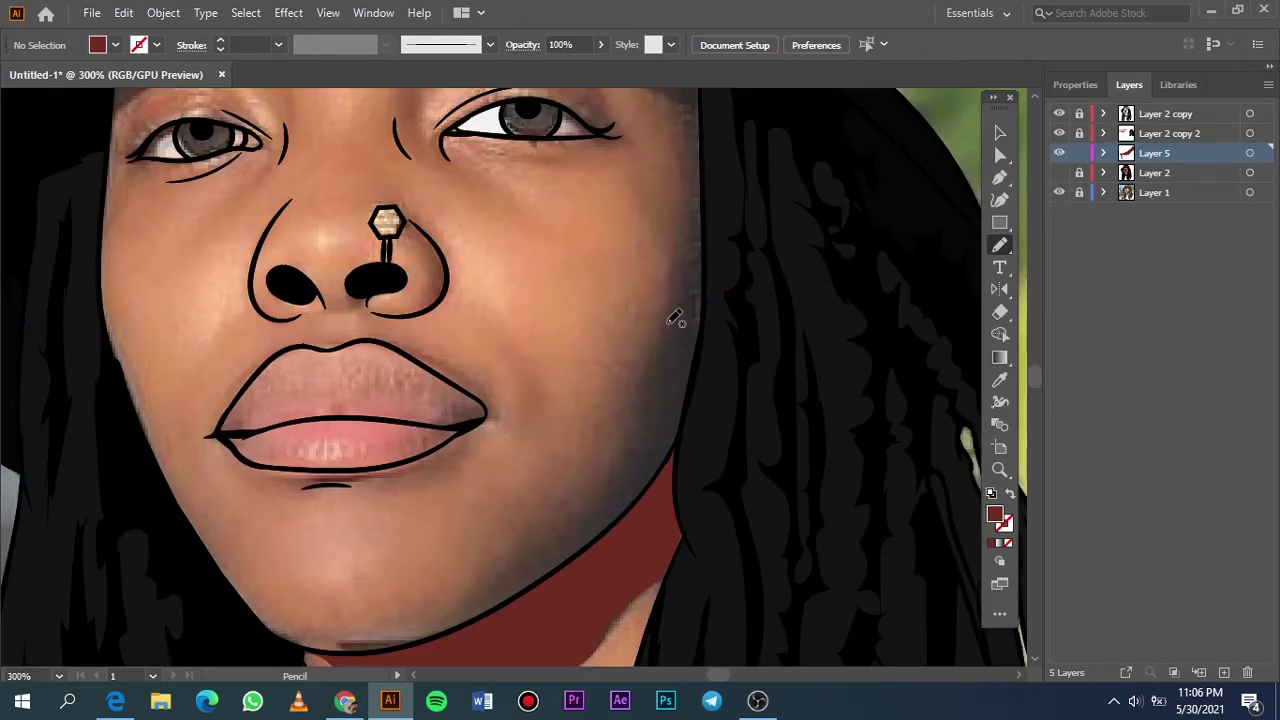
Draw shadow shapes down the right cheek and across the forehead under the hat brim.
drag(672, 234, 593, 484)
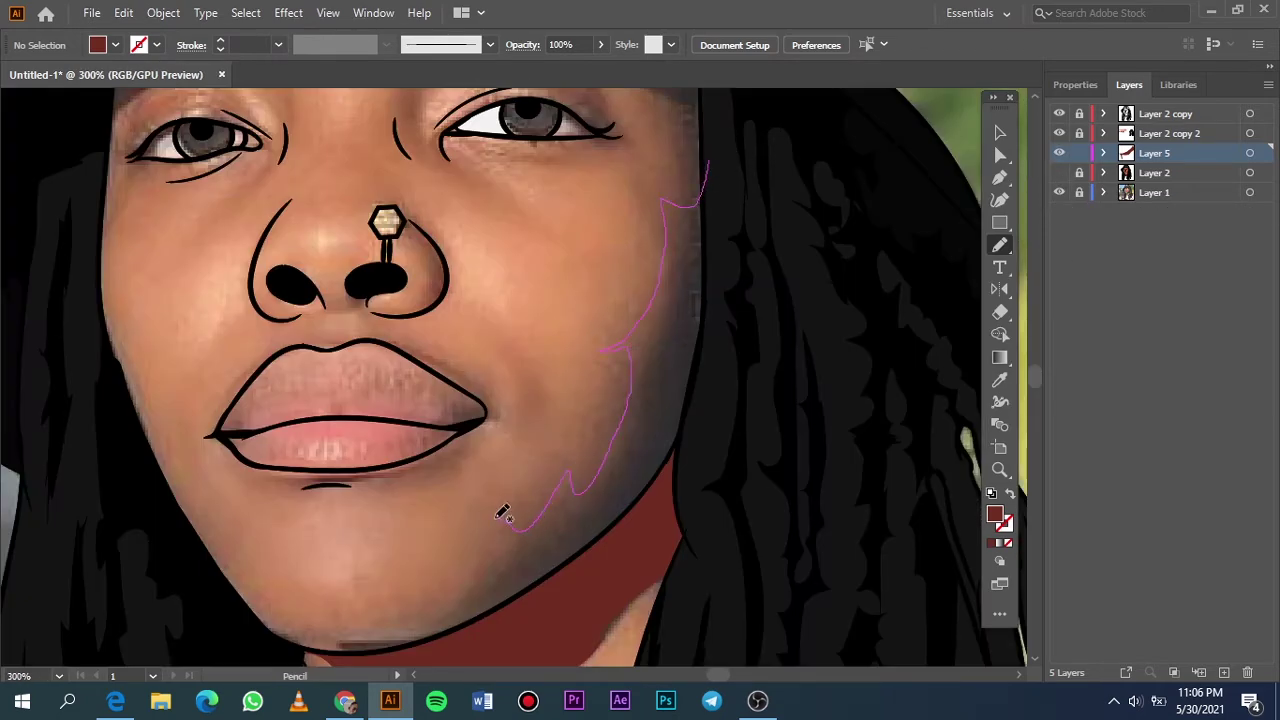
drag(390, 648, 712, 165)
scroll(711, 243, up, 3)
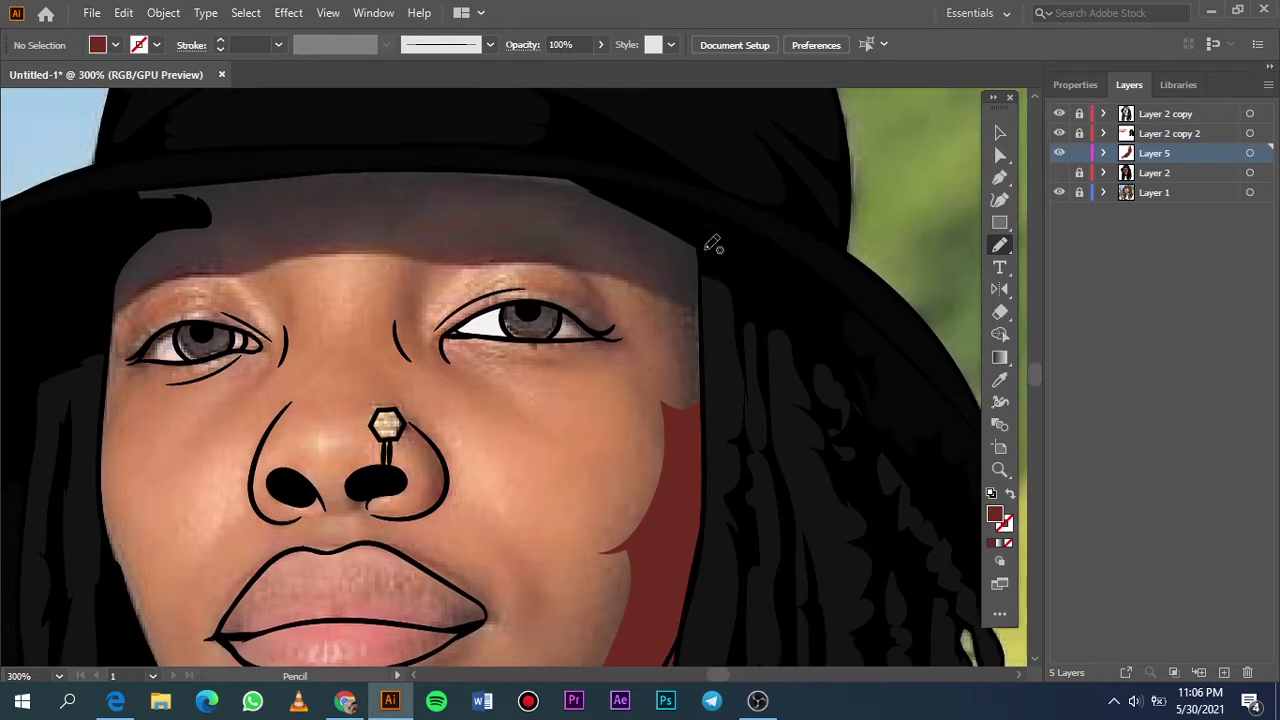
drag(692, 386, 592, 246)
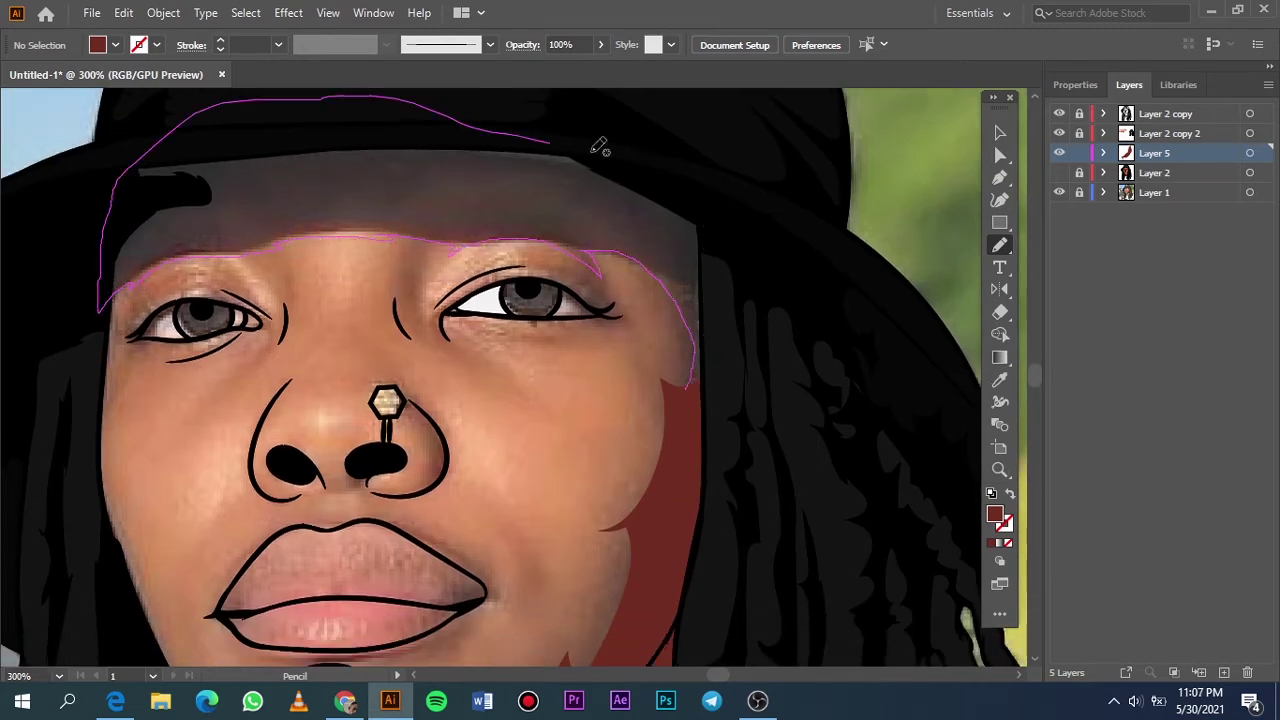
drag(140, 278, 690, 390)
Preview the shading by toggling Layer 2 and the reference photo, then deselect.
key(ctrl+0)
click(1059, 172)
click(1059, 192)
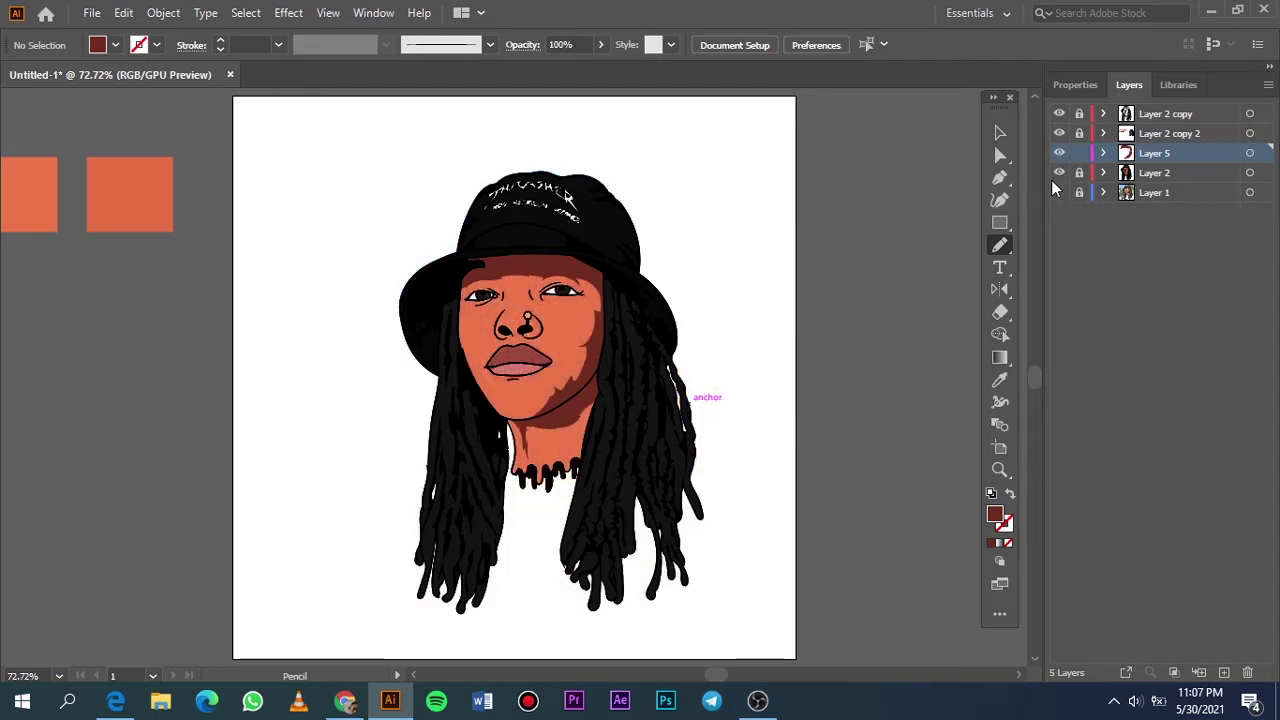
click(998, 134)
click(821, 352)
click(1059, 172)
click(1059, 192)
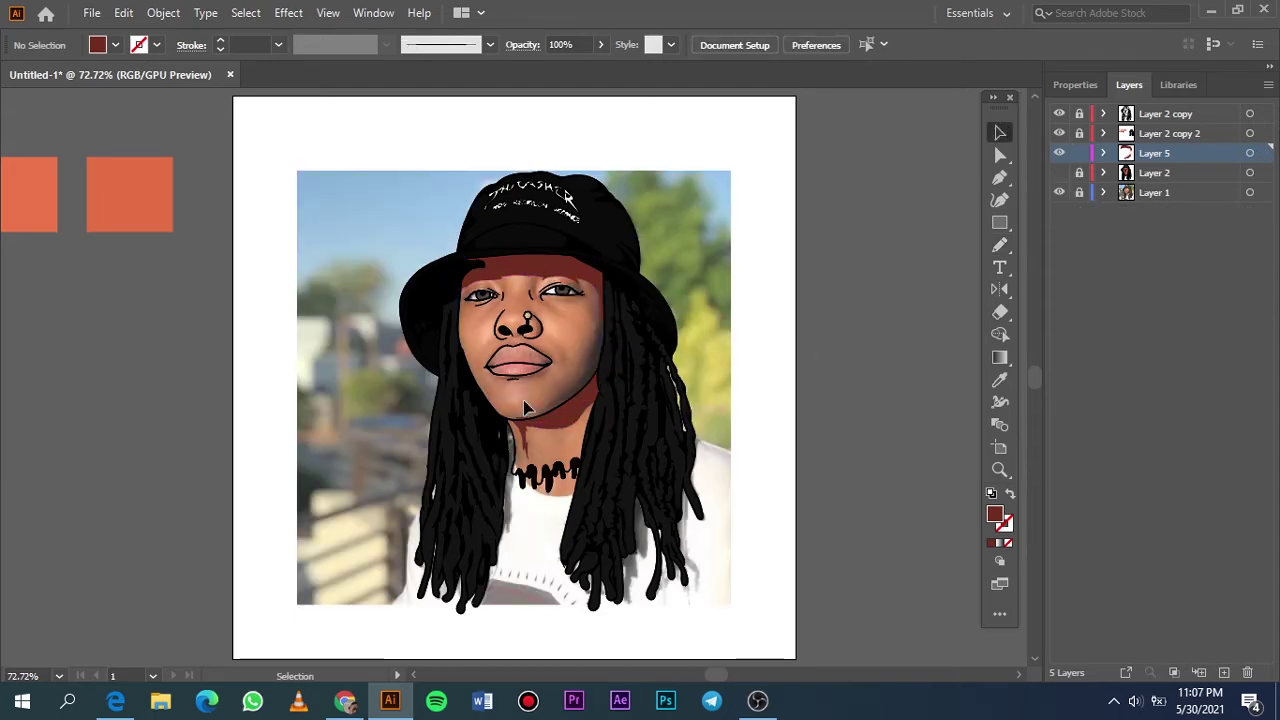
Draw a small dark red shadow under the lower lip.
scroll(521, 400, up, 5)
key(n)
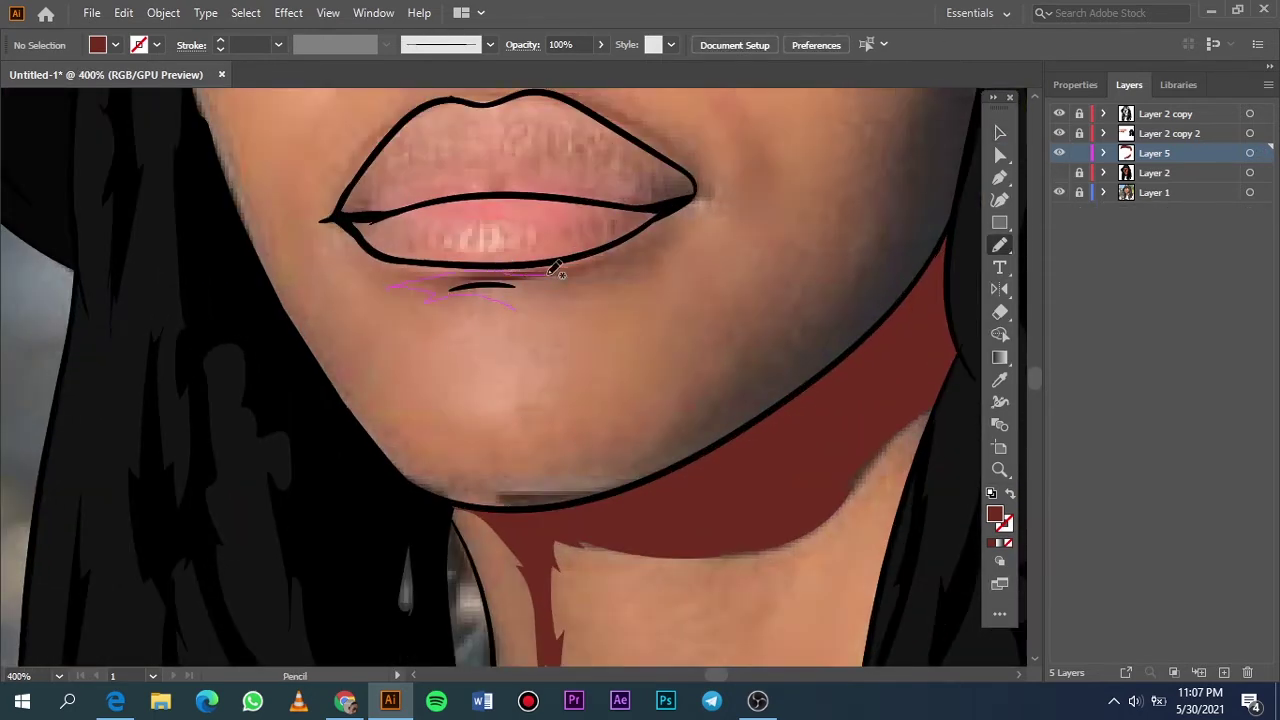
drag(476, 288, 500, 290)
key(ctrl+0)
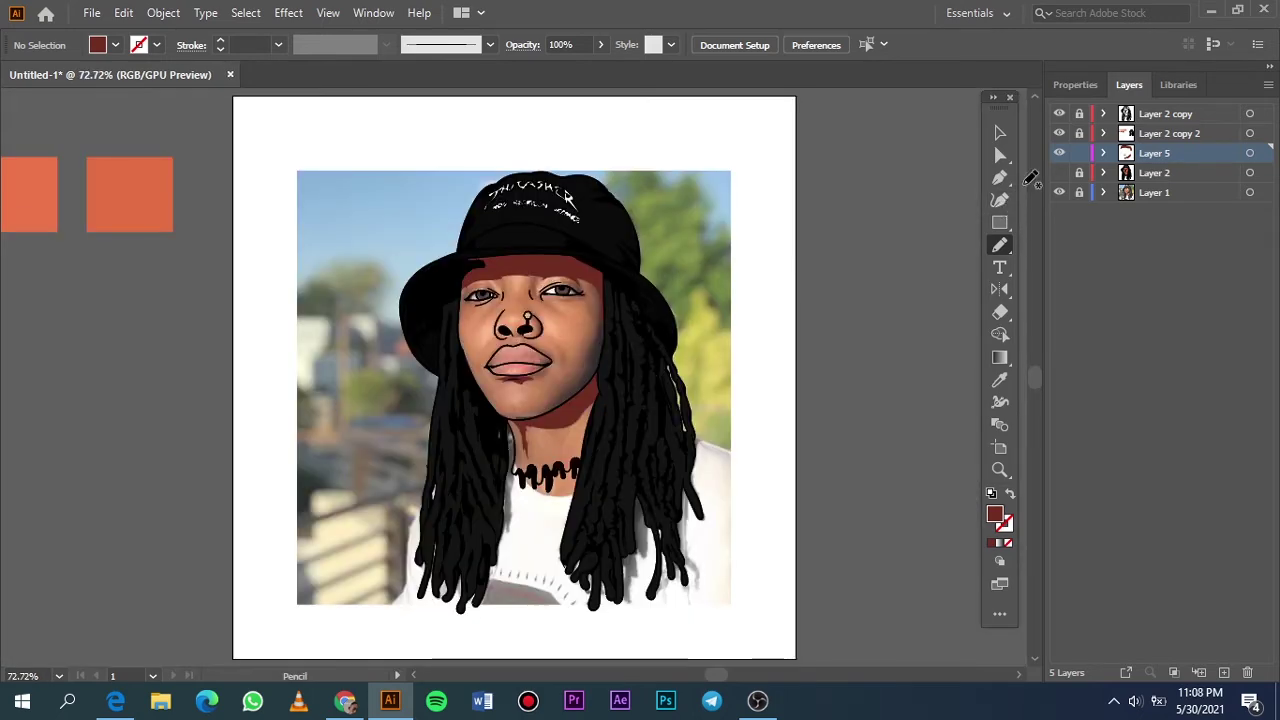
scroll(1018, 201, left, 5)
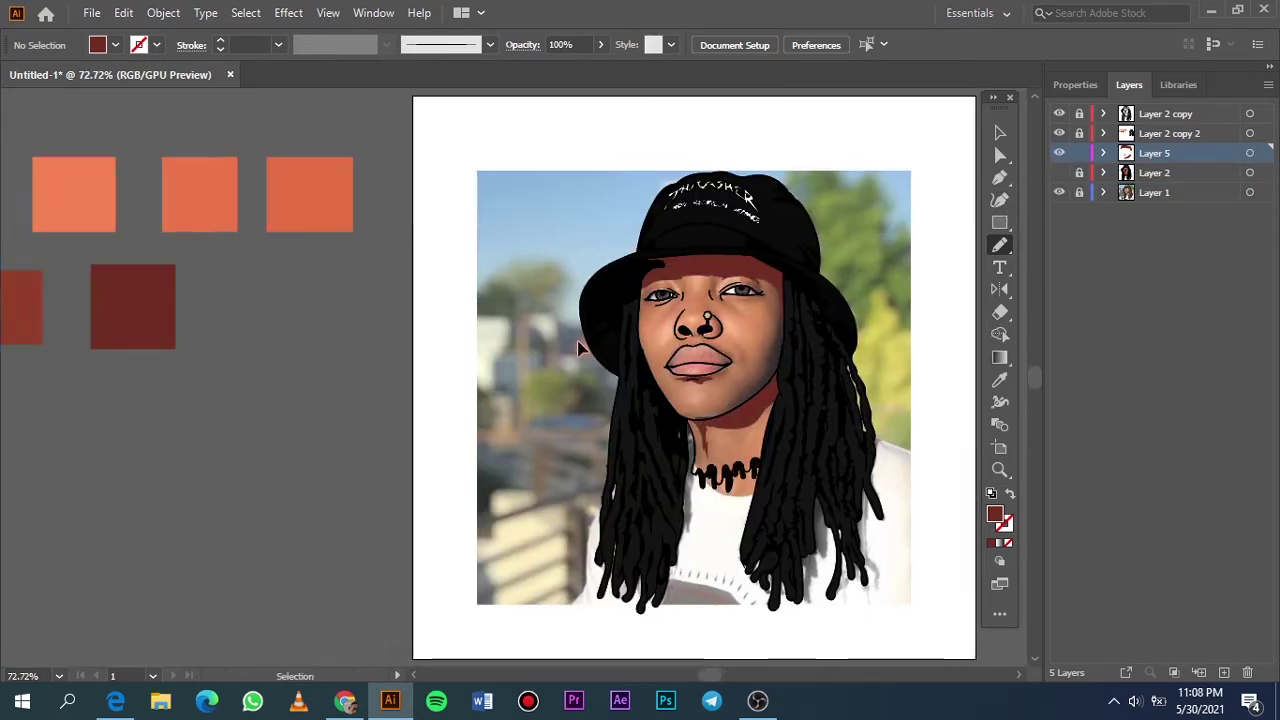
Create Layer 6 and draw a second shadow down the right cheek along the jaw.
click(1194, 177)
key(ctrl+l)
scroll(126, 317, down, 2)
scroll(550, 276, up, 5)
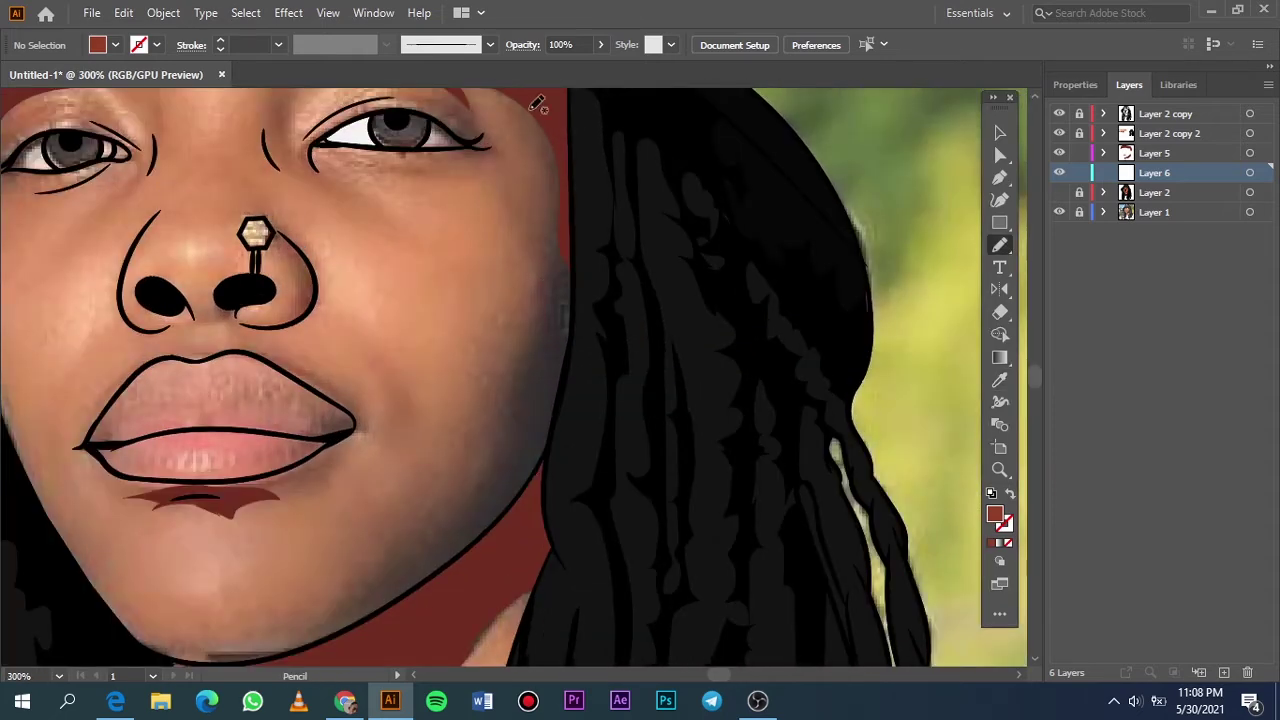
drag(520, 100, 497, 450)
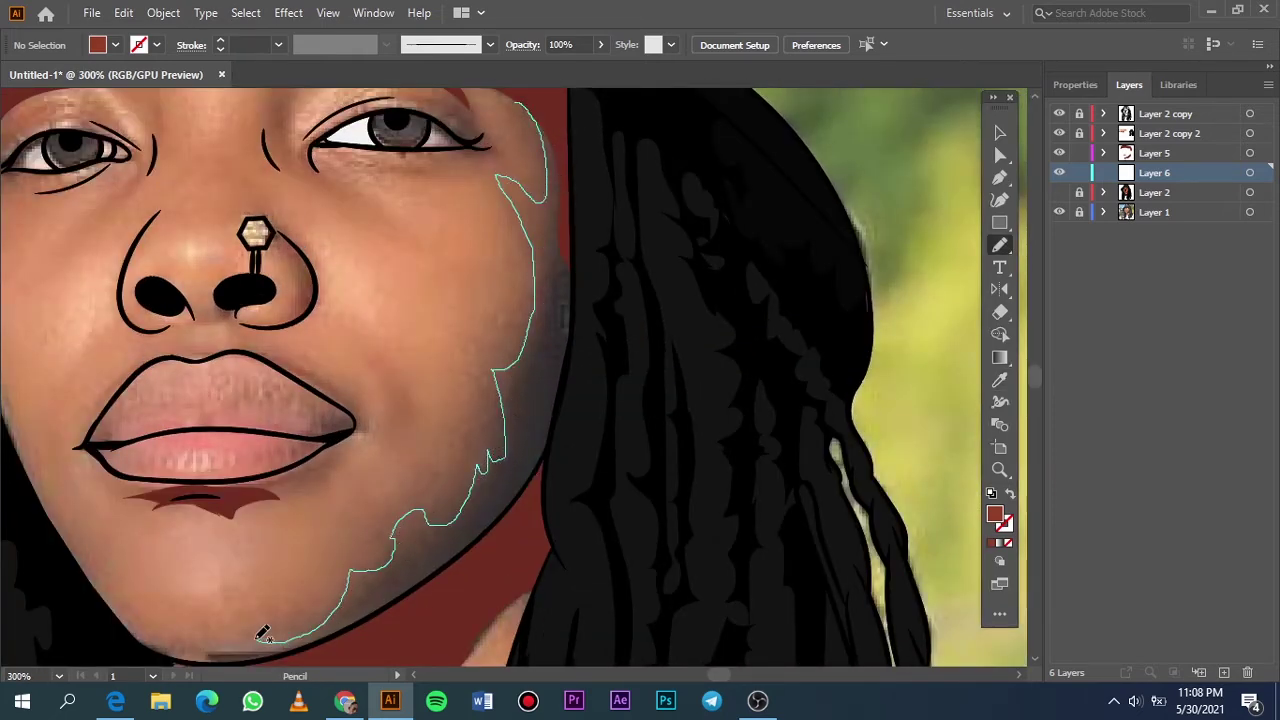
drag(262, 636, 585, 197)
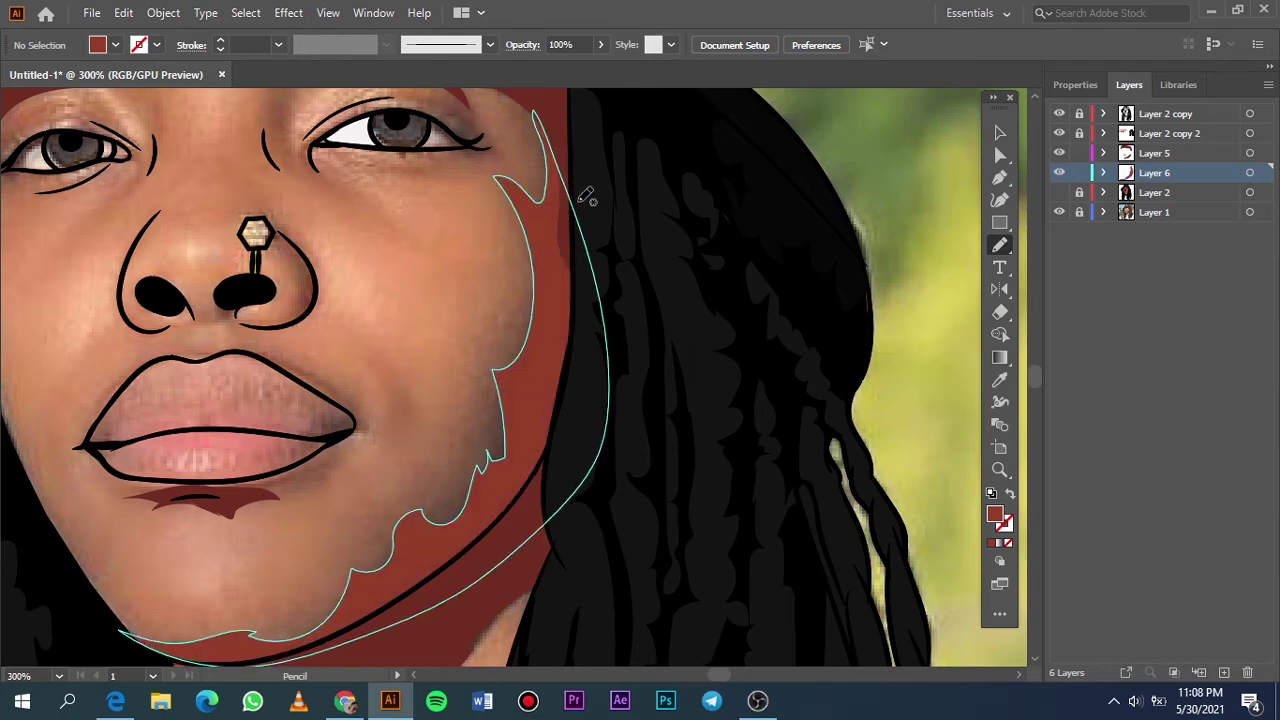
key(ctrl+0)
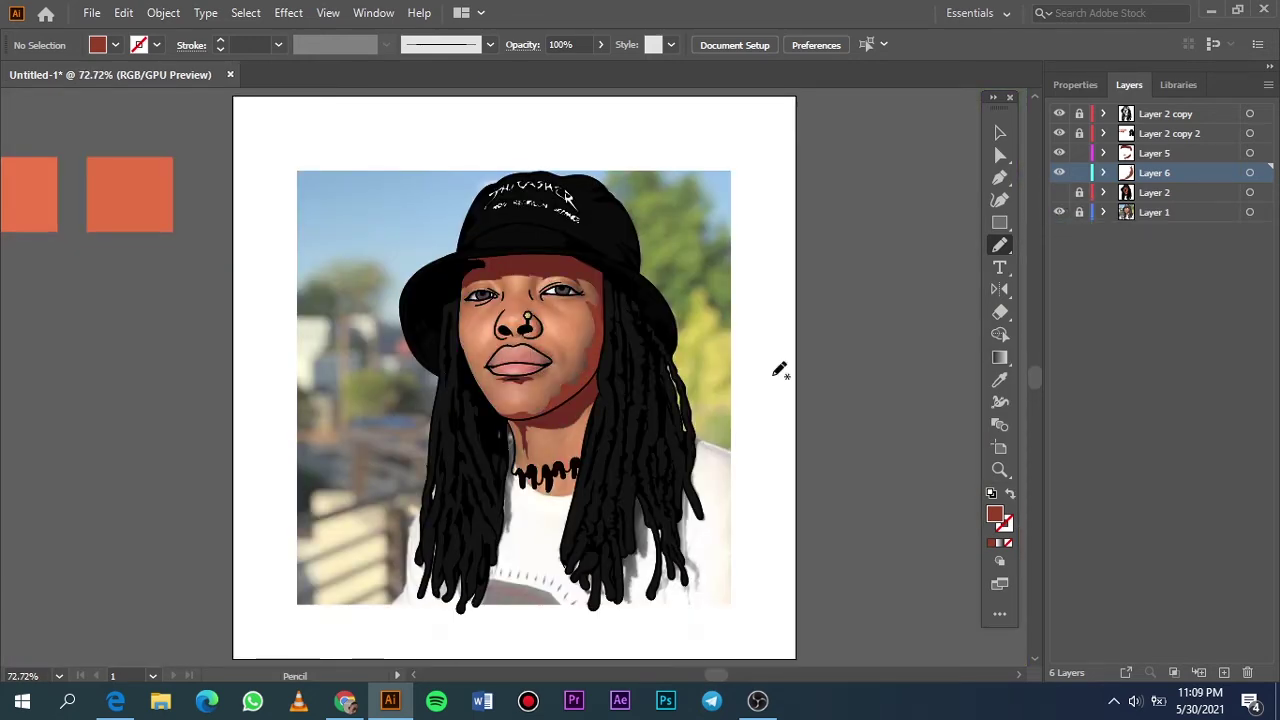
Draw shadows at the outer eye corner and between the brow and nose.
scroll(562, 270, up, 5)
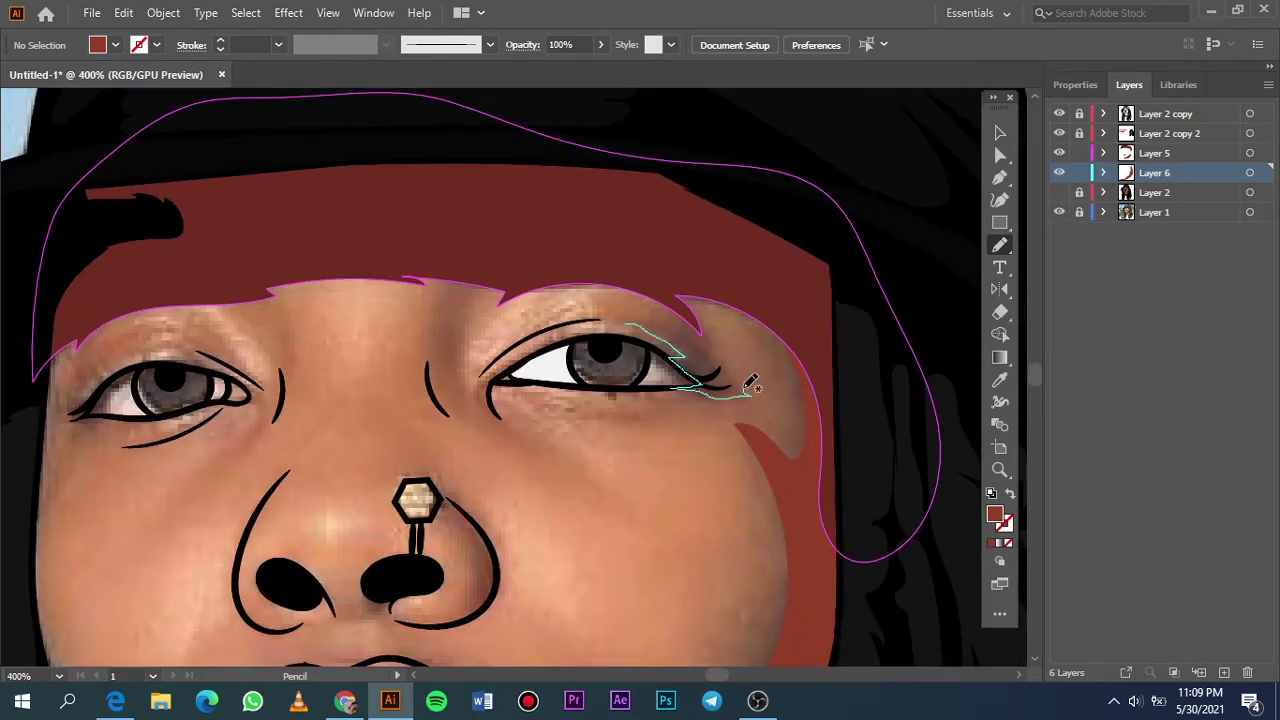
drag(730, 348, 560, 255)
drag(620, 313, 650, 322)
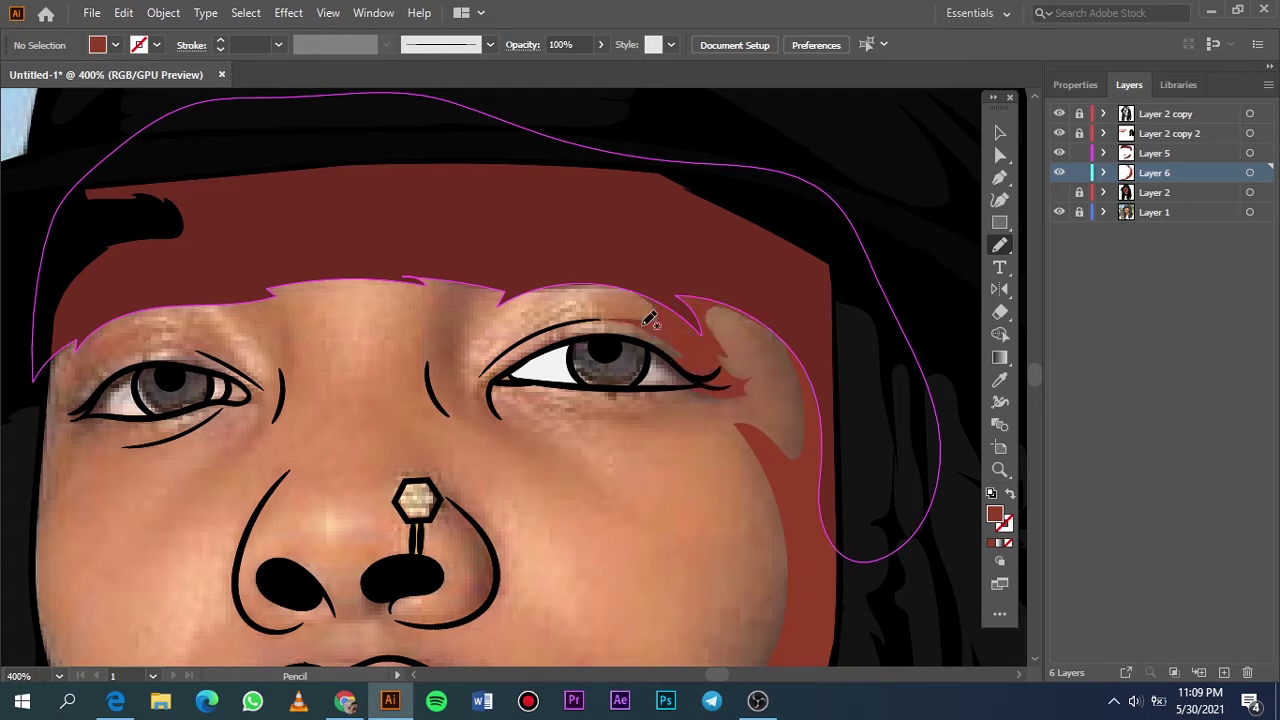
drag(495, 252, 418, 292)
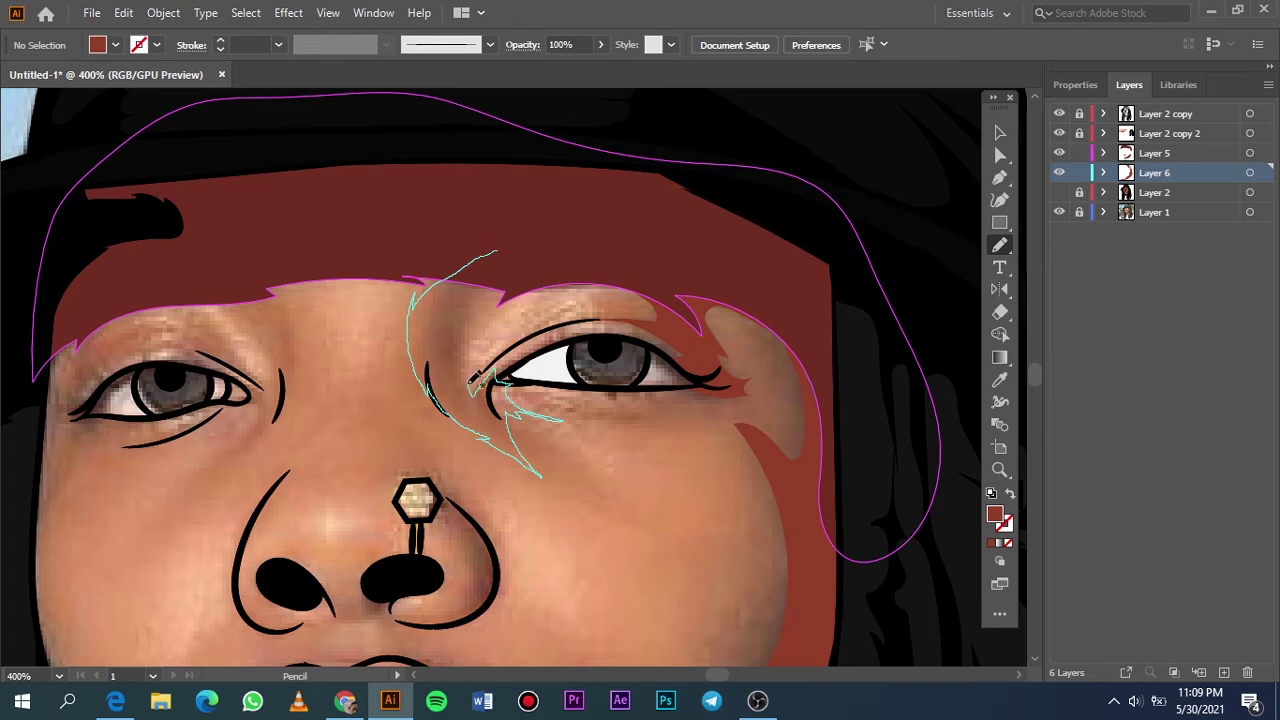
drag(503, 303, 500, 292)
key(ctrl+0)
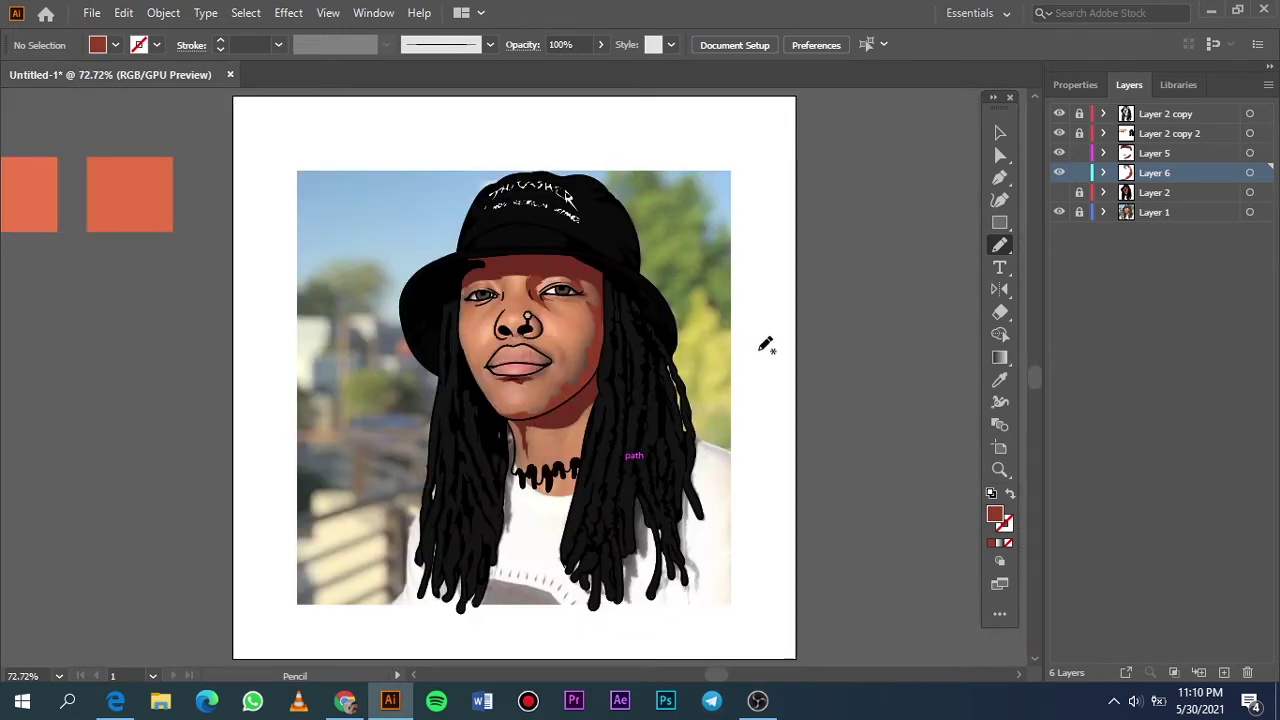
Reshape the hairline shadow and draw shadow shapes around and under the left eye.
click(1059, 173)
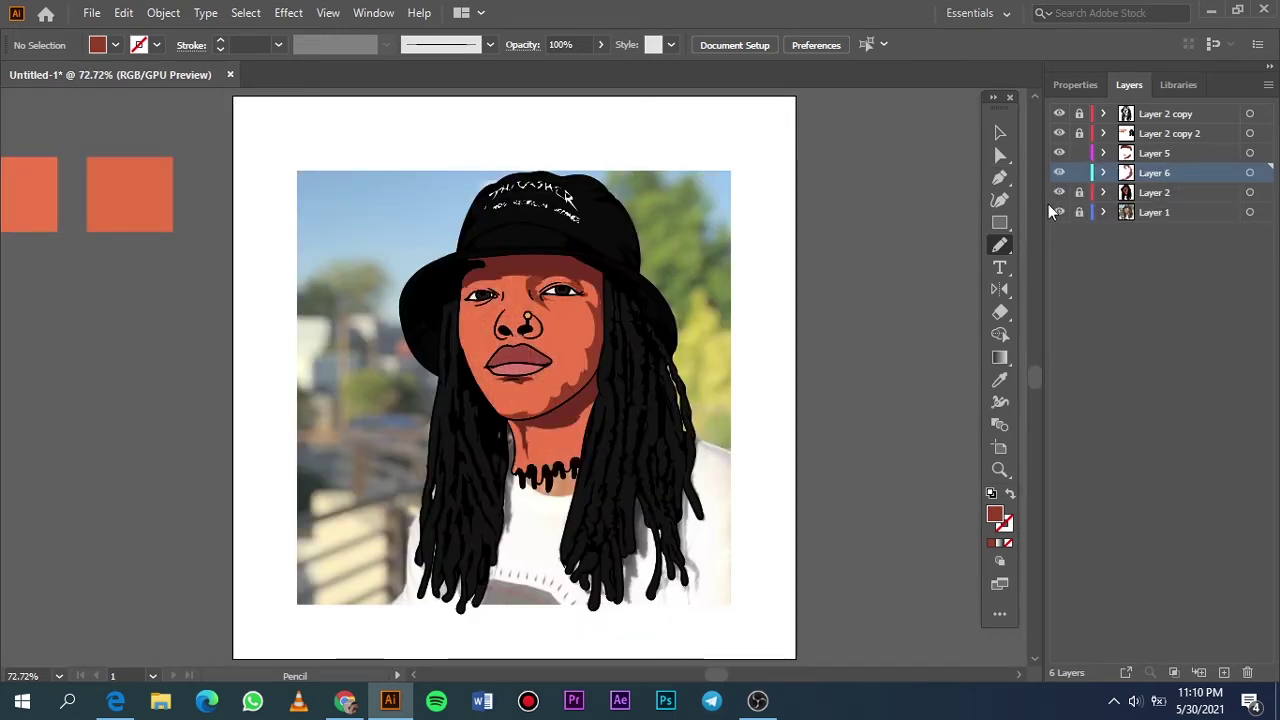
key(ctrl+plus)
key(ctrl+plus)
key(ctrl+plus)
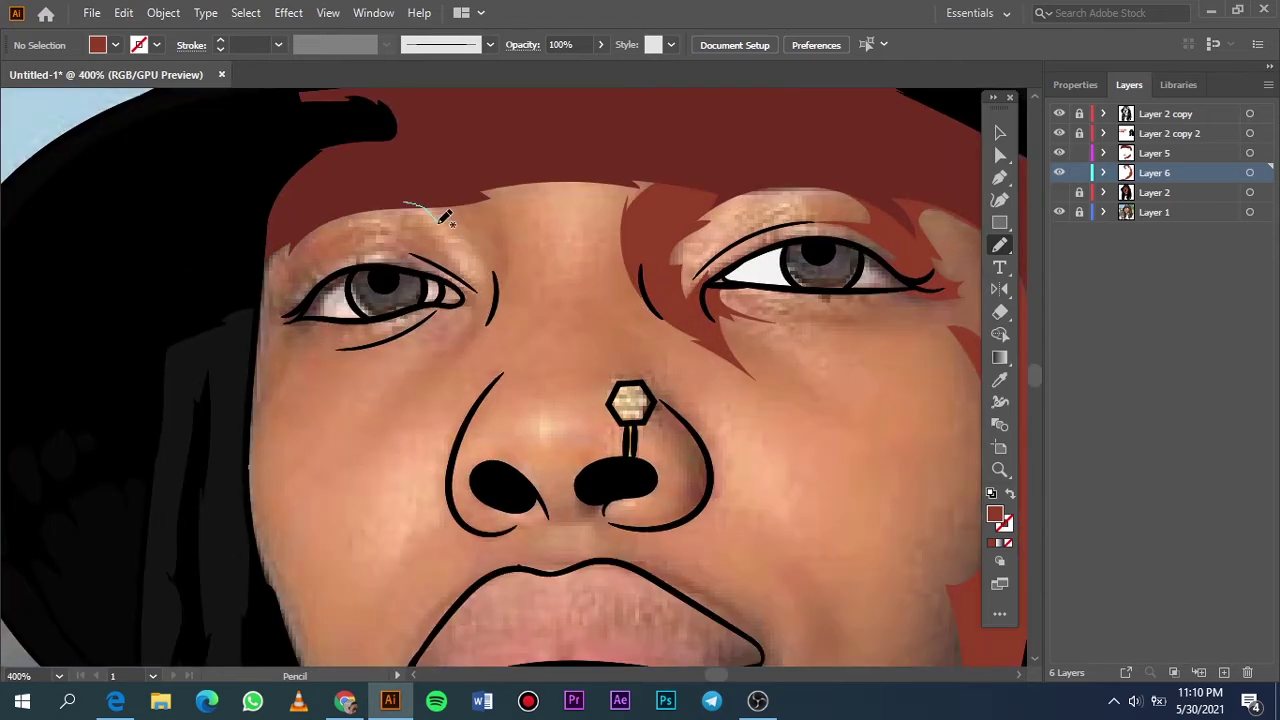
drag(573, 171, 580, 177)
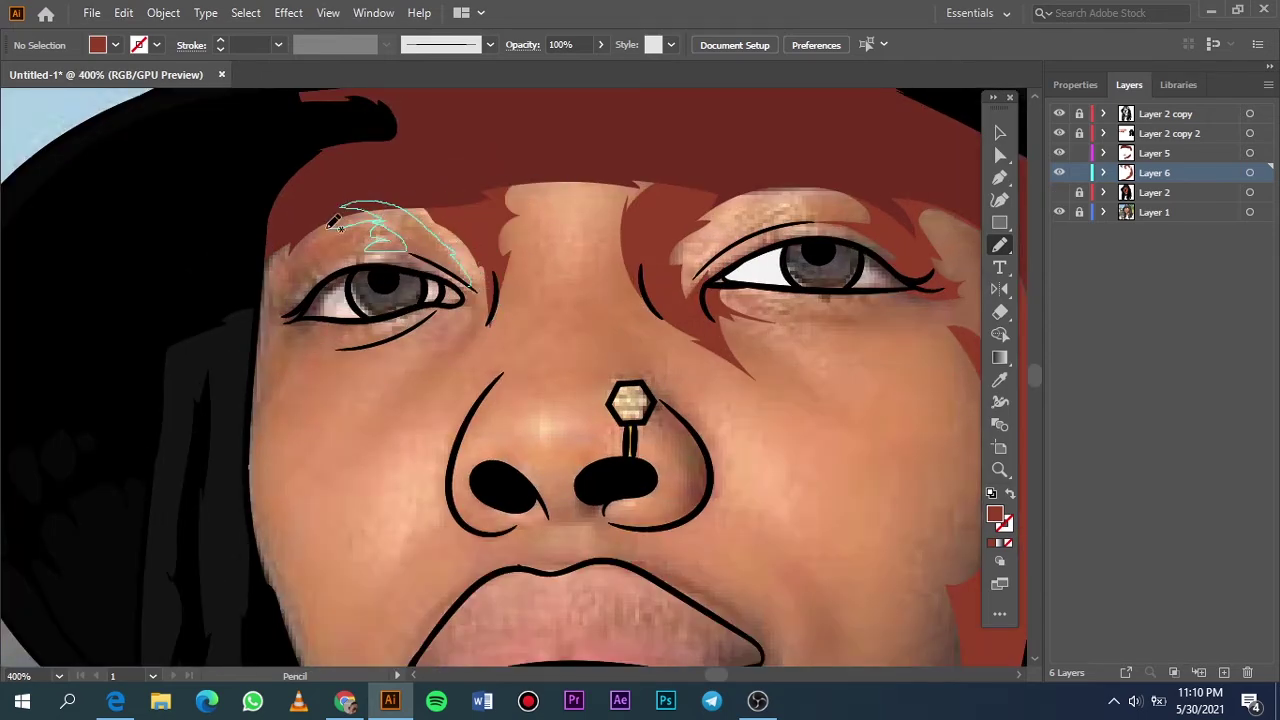
mouse_move(268, 315)
mouse_down()
mouse_move(255, 436)
mouse_move(328, 357)
mouse_up()
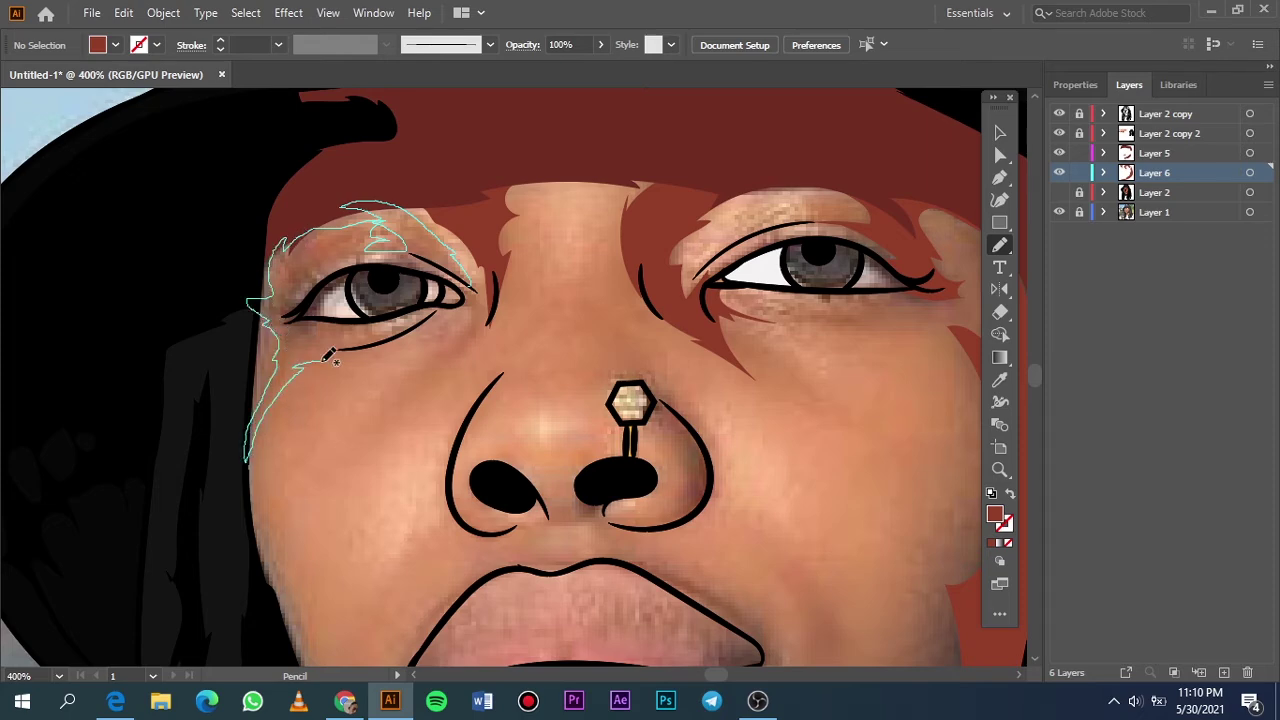
drag(383, 262, 440, 268)
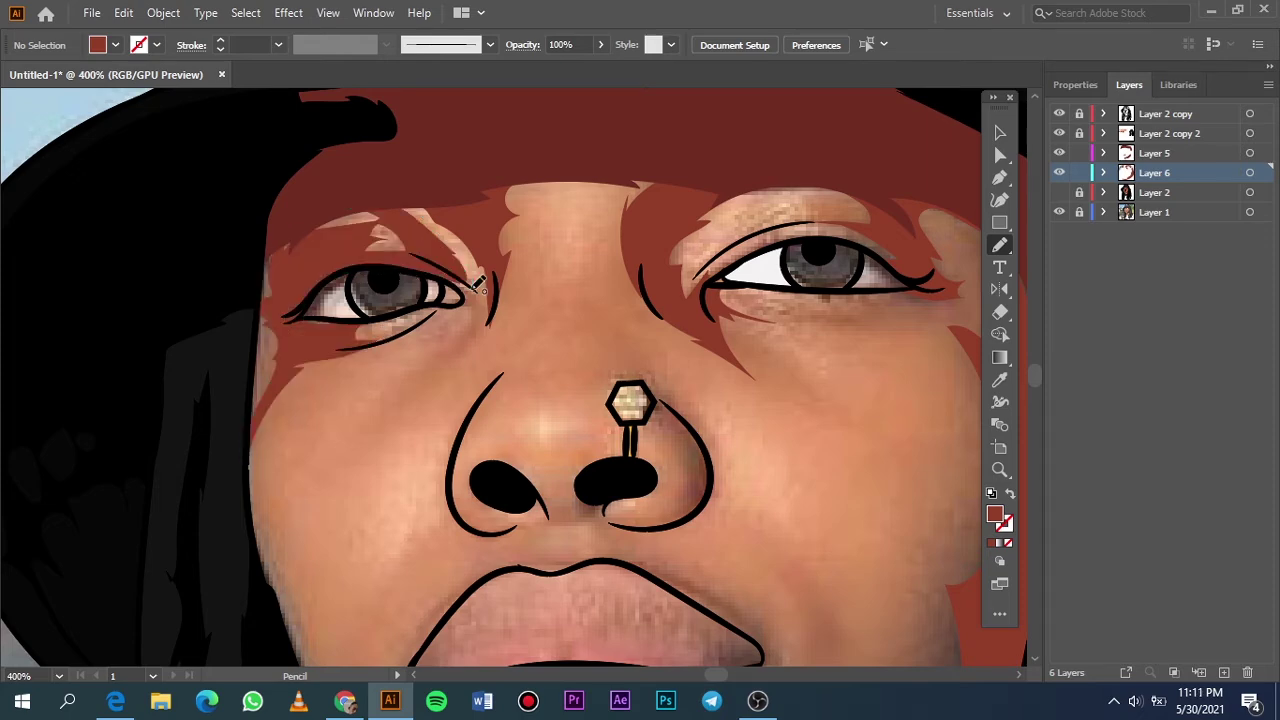
scroll(266, 286, up, 2)
scroll(800, 514, up, 4)
mouse_move(826, 521)
mouse_down()
mouse_move(586, 491)
mouse_move(834, 571)
mouse_move(823, 523)
mouse_up()
key(ctrl+0)
Pencil a dark-red shadow shape over the right eyelid.
click(1059, 193)
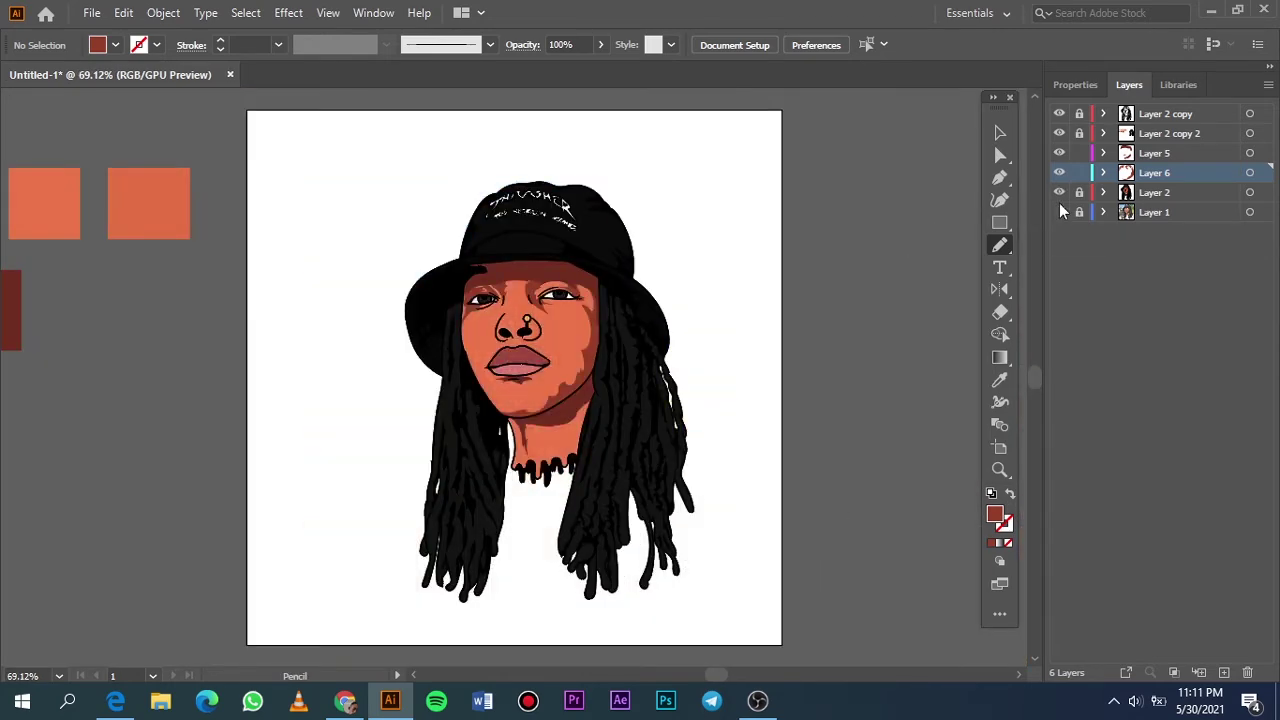
scroll(463, 300, up, 5)
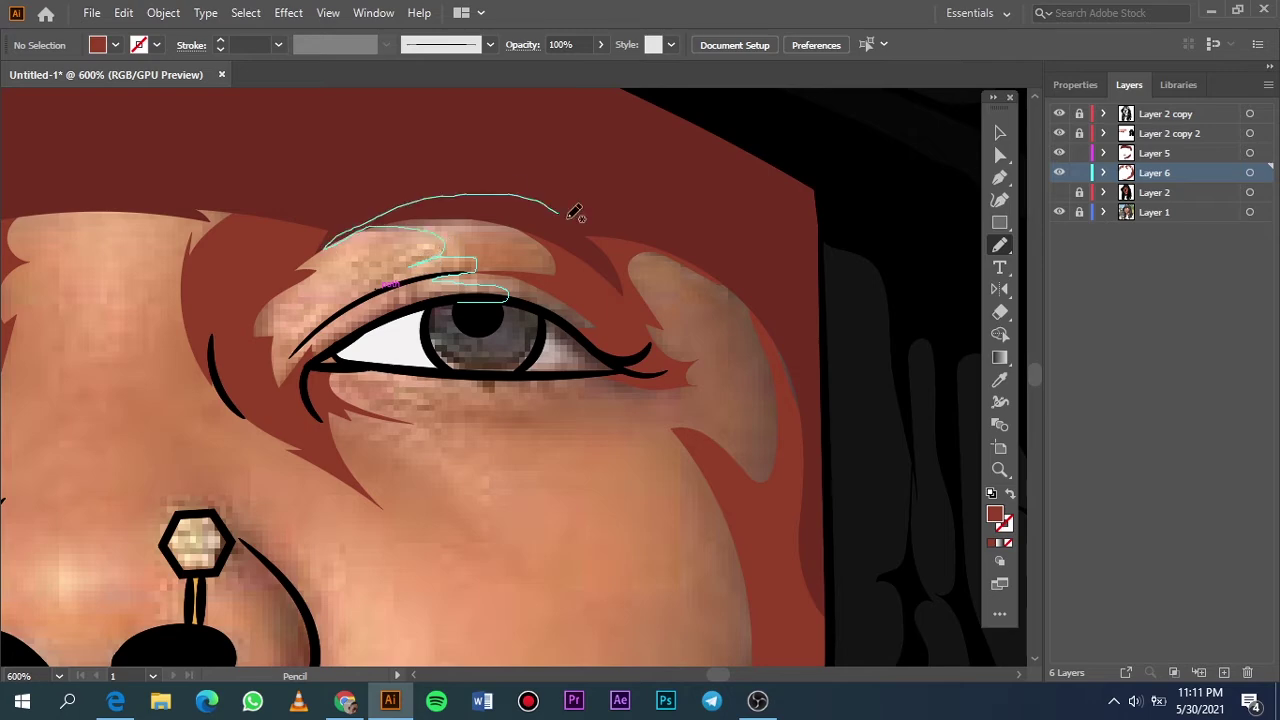
drag(436, 255, 637, 341)
key(ctrl+0)
Draw a dark-red shadow shape along the jaw, checking against the reference photo.
drag(1059, 172, 1060, 212)
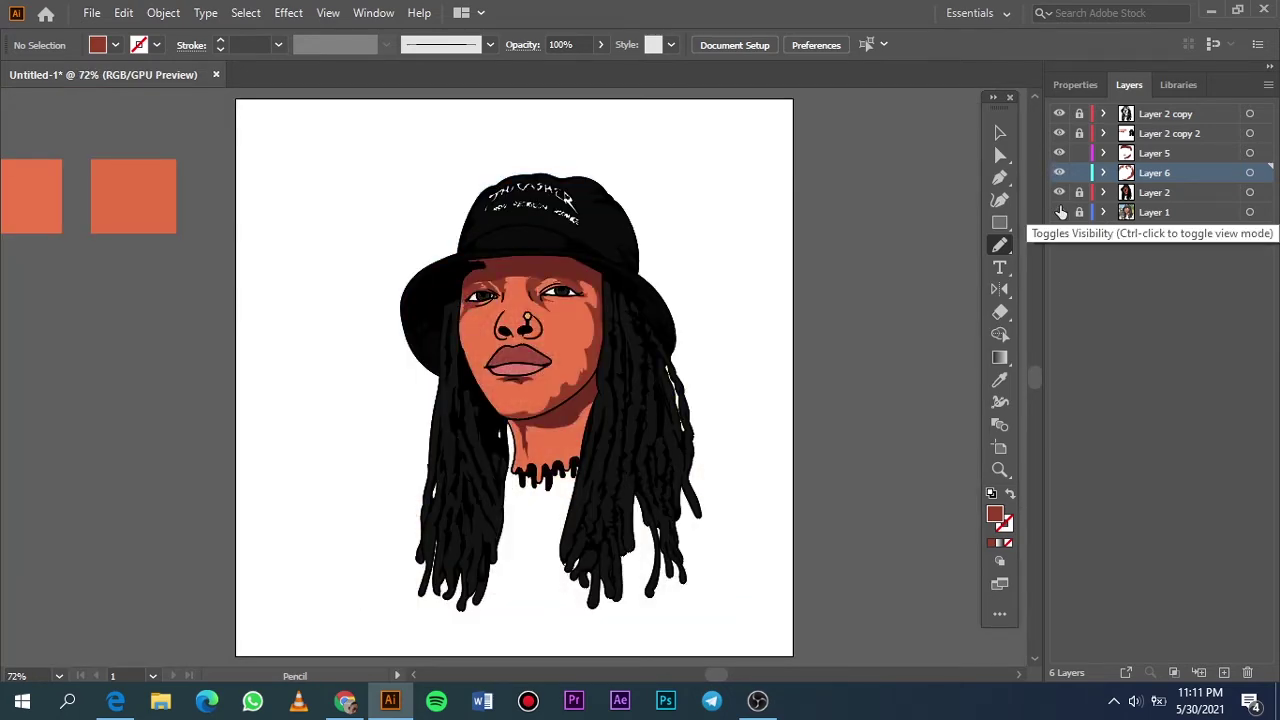
click(1059, 212)
scroll(538, 326, up, 5)
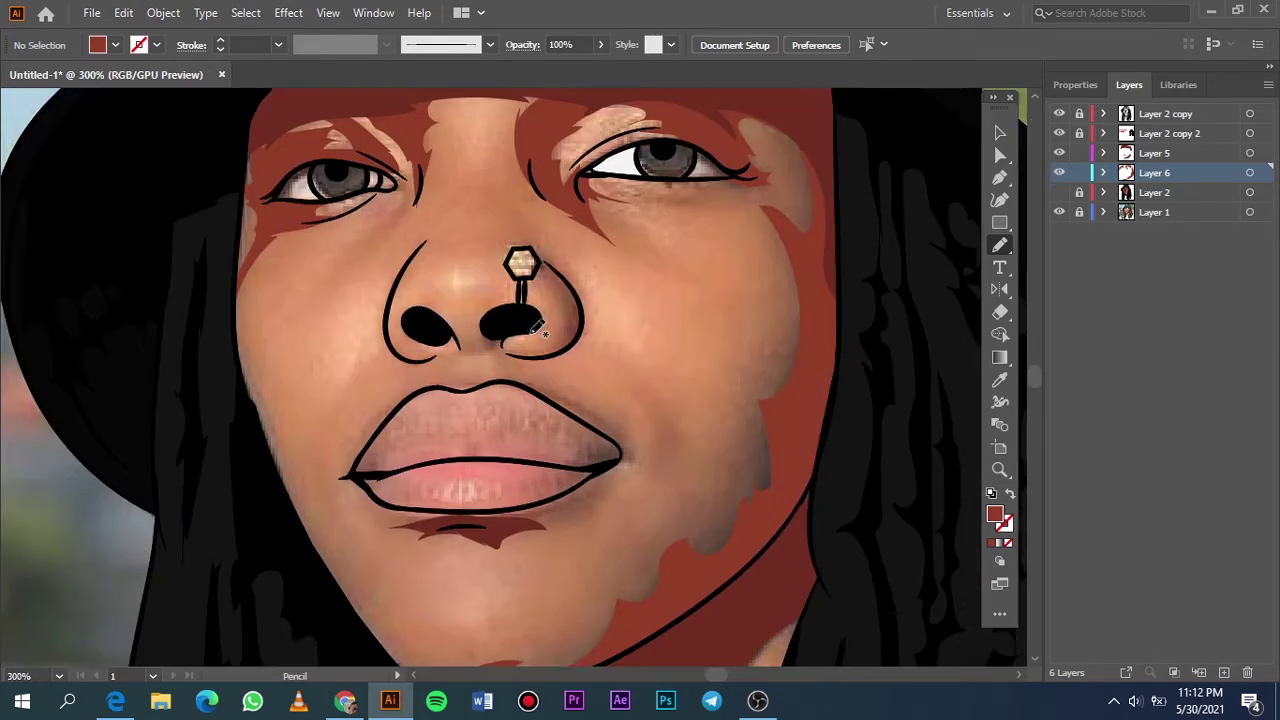
drag(682, 432, 698, 448)
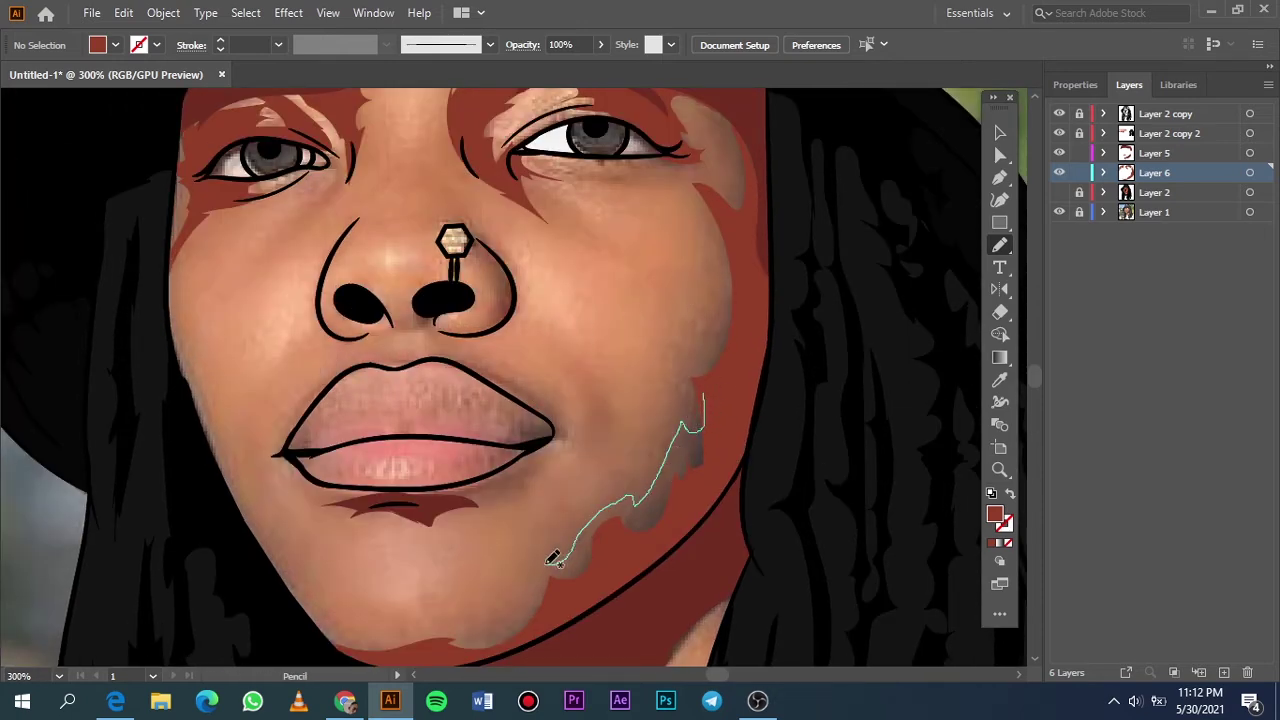
key(ctrl+0)
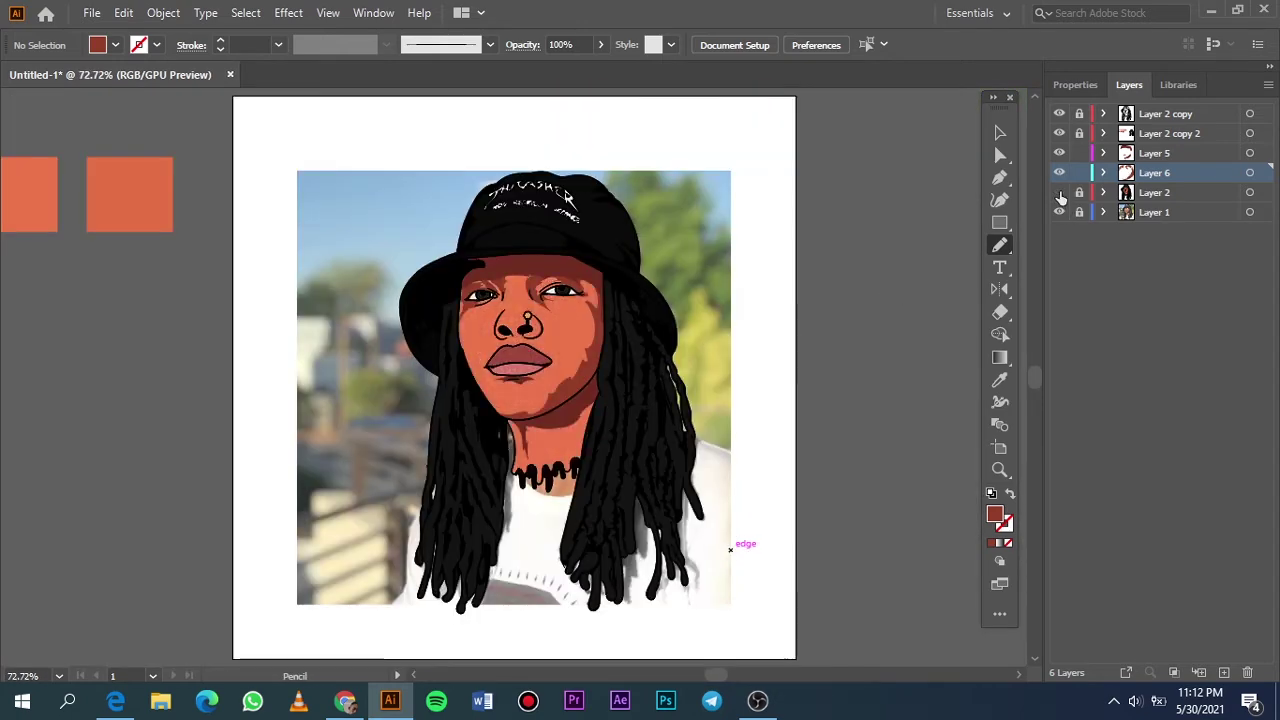
Add a dark-red shadow shape down the neck, then compare with the reference photo.
scroll(580, 430, up, 6)
mouse_move(424, 412)
mouse_down()
mouse_move(468, 462)
mouse_move(428, 412)
mouse_up()
key(ctrl+0)
click(1059, 212)
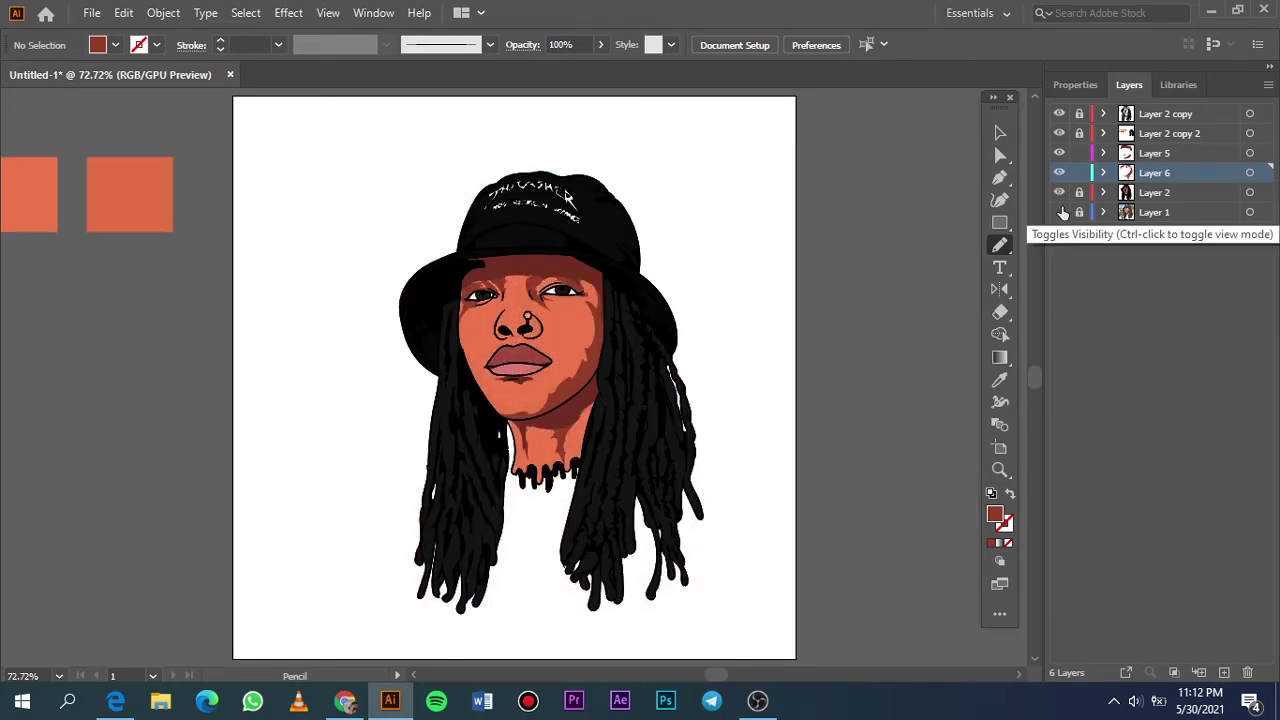
click(1059, 212)
Trace maroon shadows around the right nostril by the nose ring and the left nostril.
scroll(500, 360, up, 3)
scroll(500, 358, up, 4)
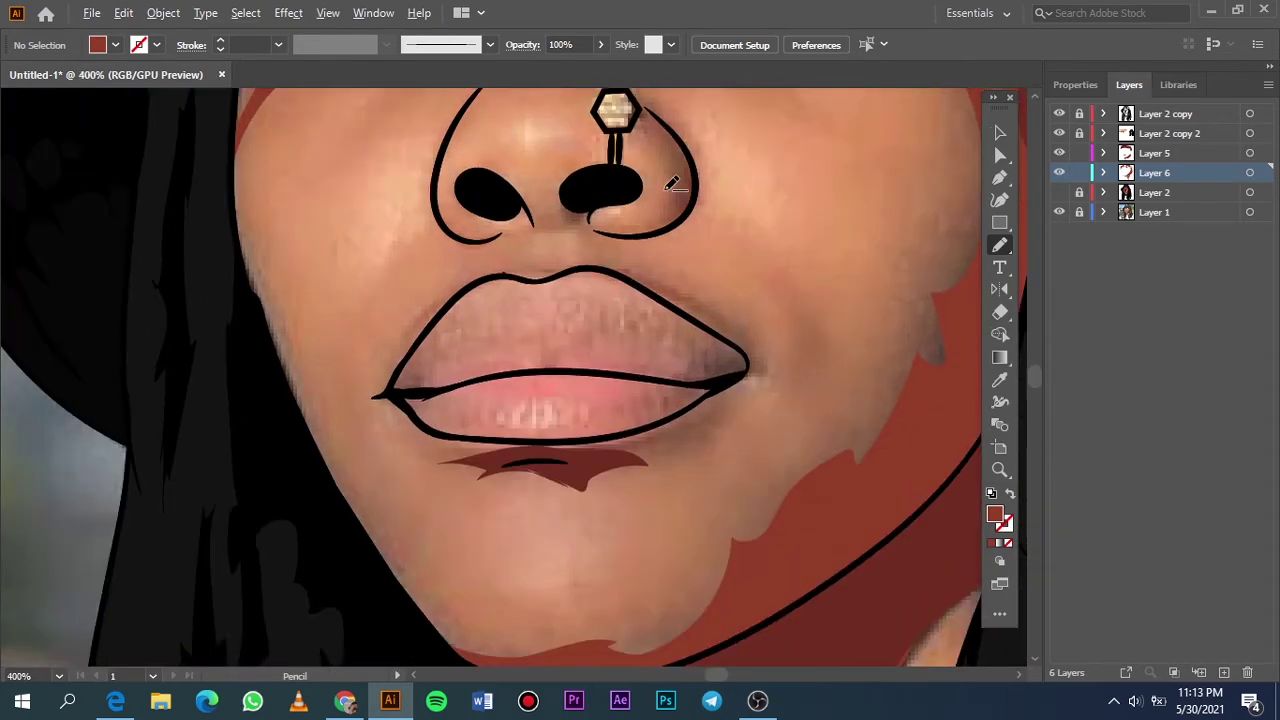
scroll(610, 200, up, 2)
mouse_move(610, 195)
mouse_down()
mouse_move(663, 305)
mouse_move(653, 184)
mouse_move(630, 172)
mouse_up()
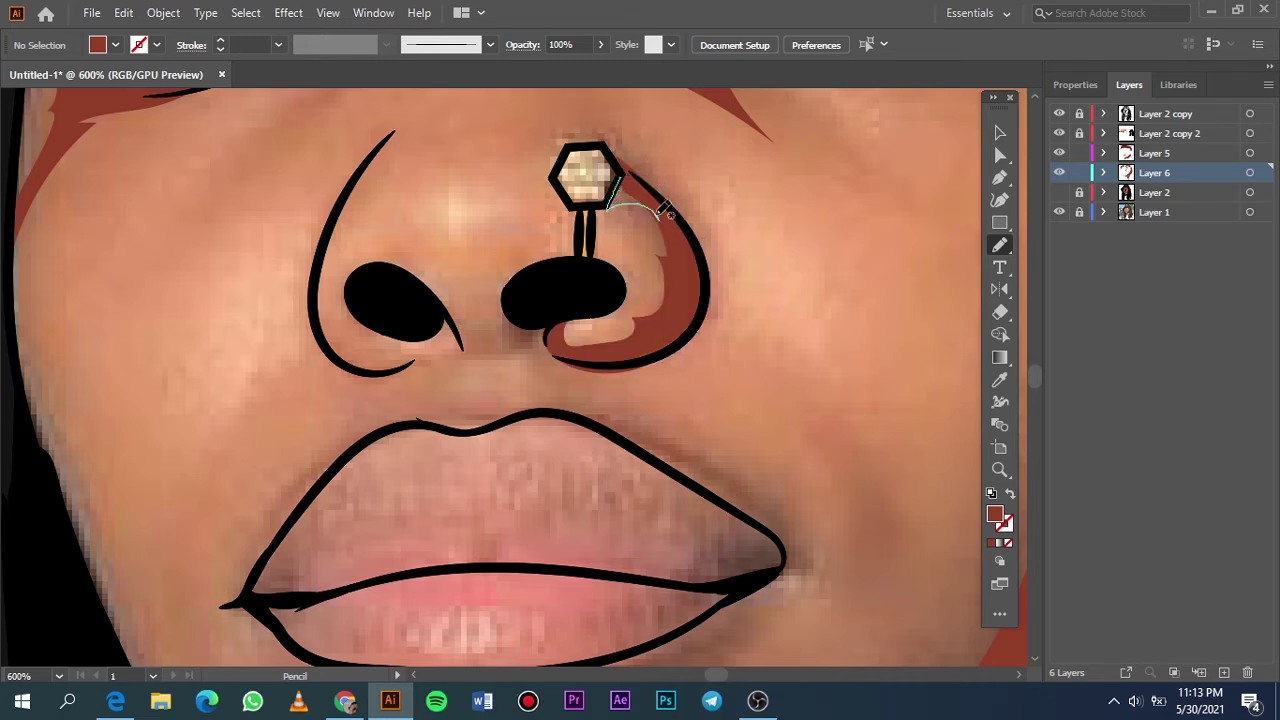
drag(662, 212, 666, 214)
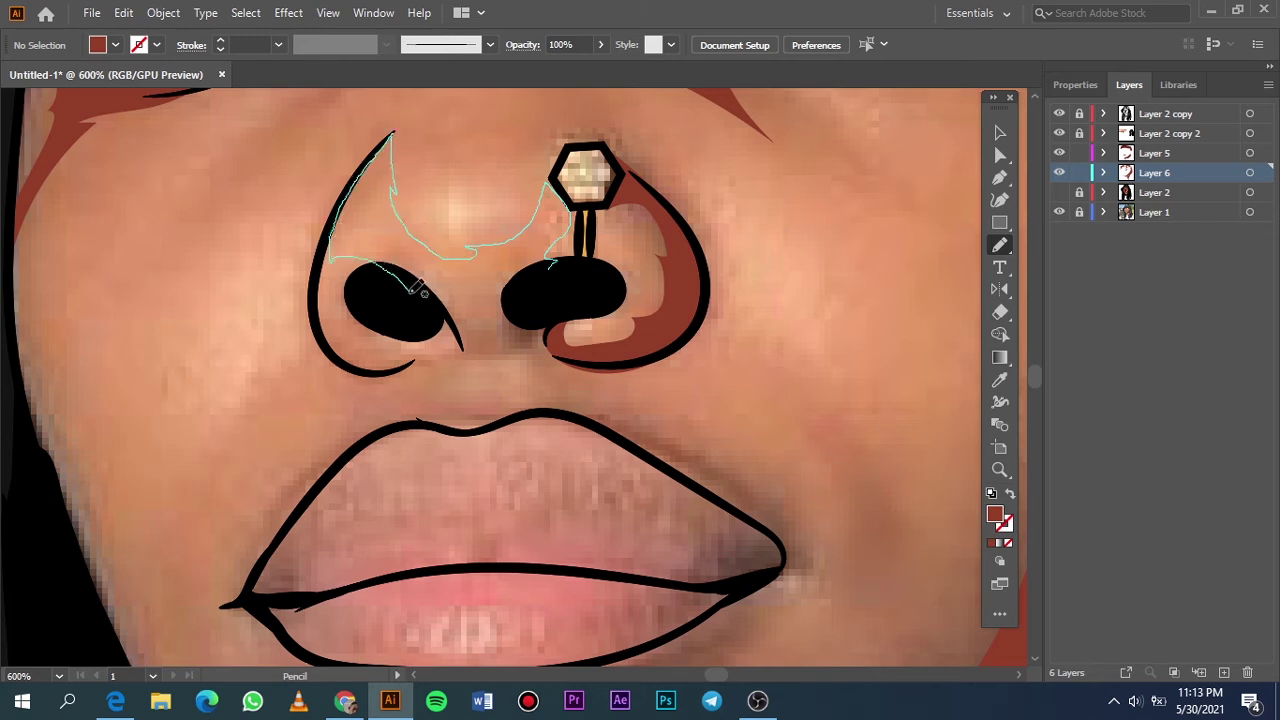
drag(601, 373, 575, 288)
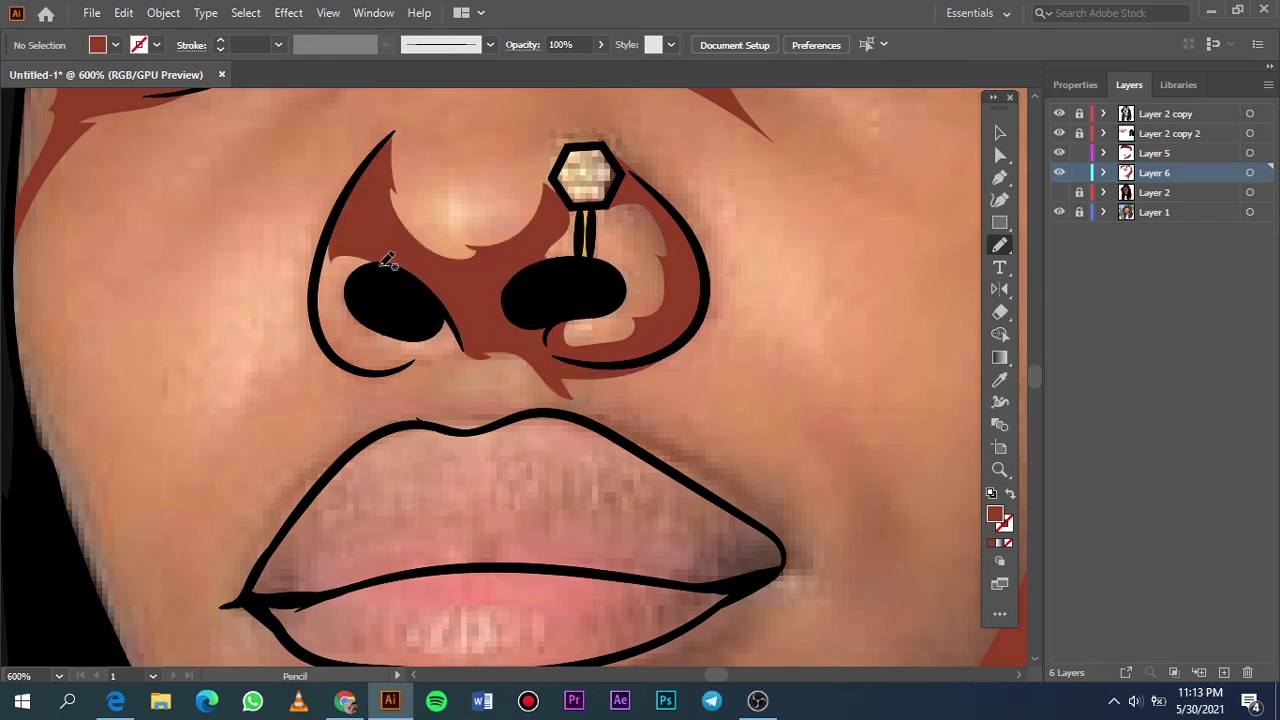
mouse_move(389, 262)
mouse_down()
mouse_move(328, 365)
mouse_move(348, 221)
mouse_up()
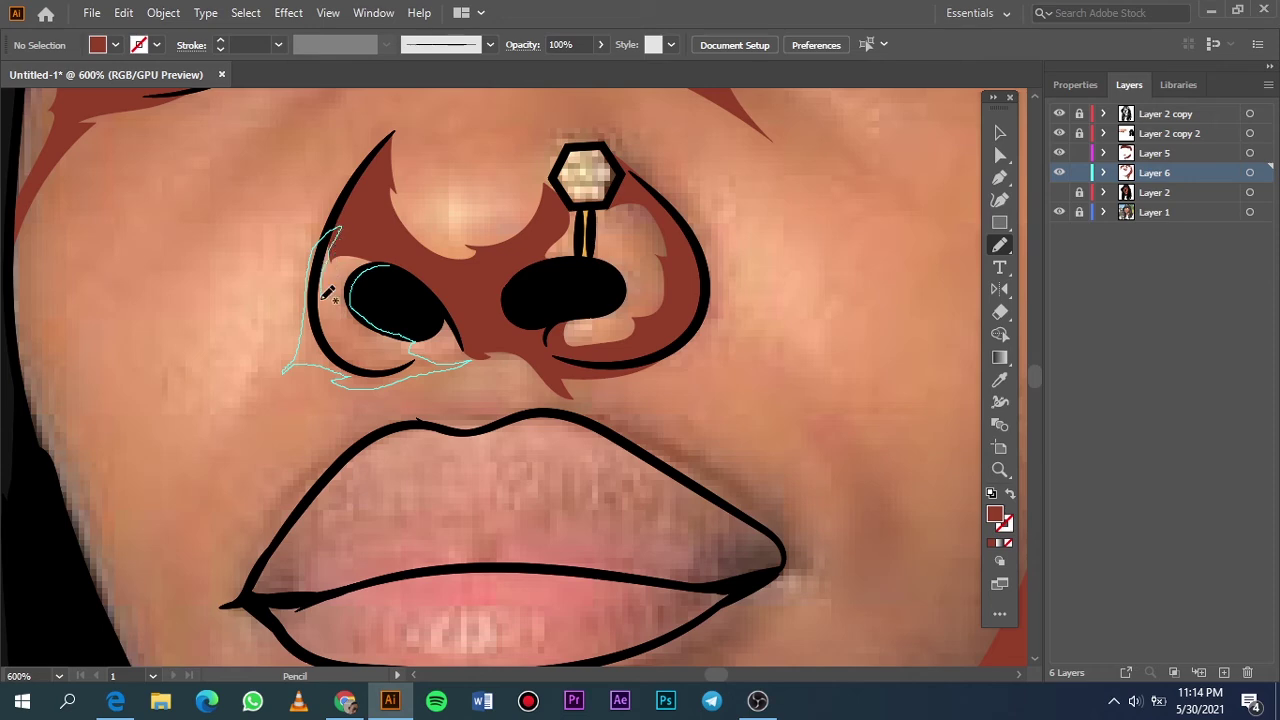
drag(400, 260, 398, 262)
key(ctrl+0)
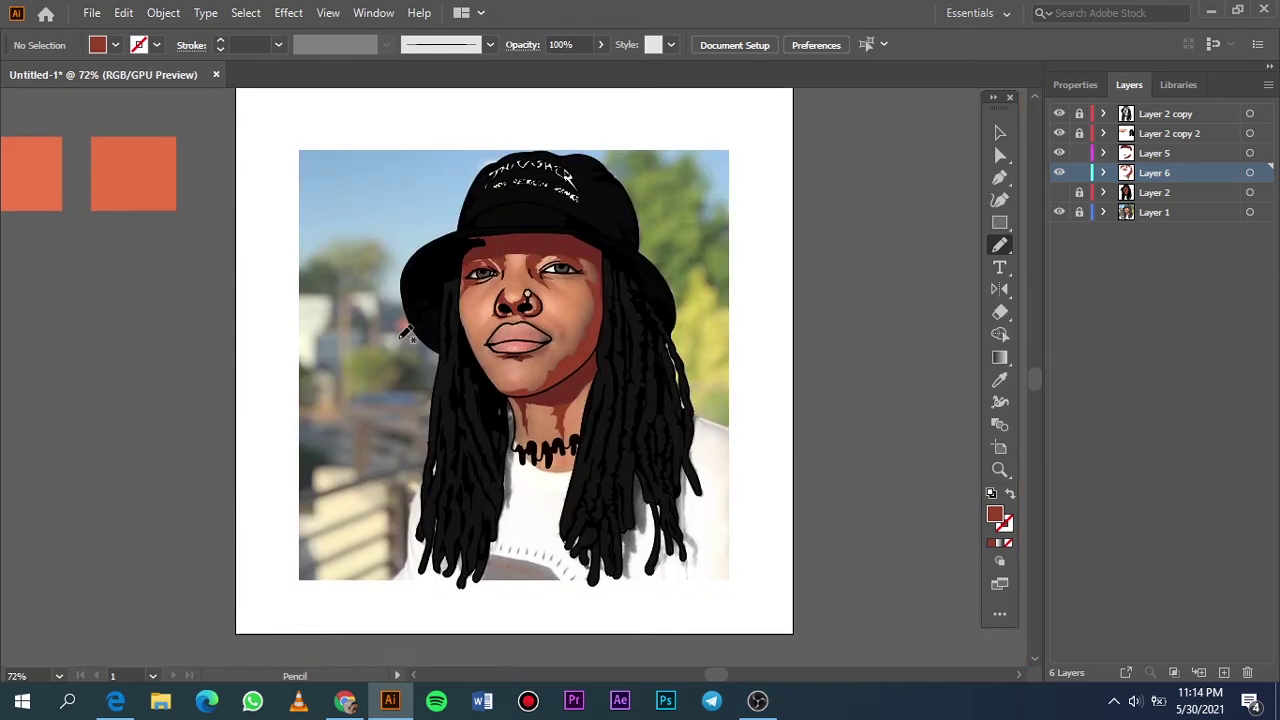
click(1059, 212)
Create a new layer and sample the orange swatch as the fill colour.
key(ctrl+l)
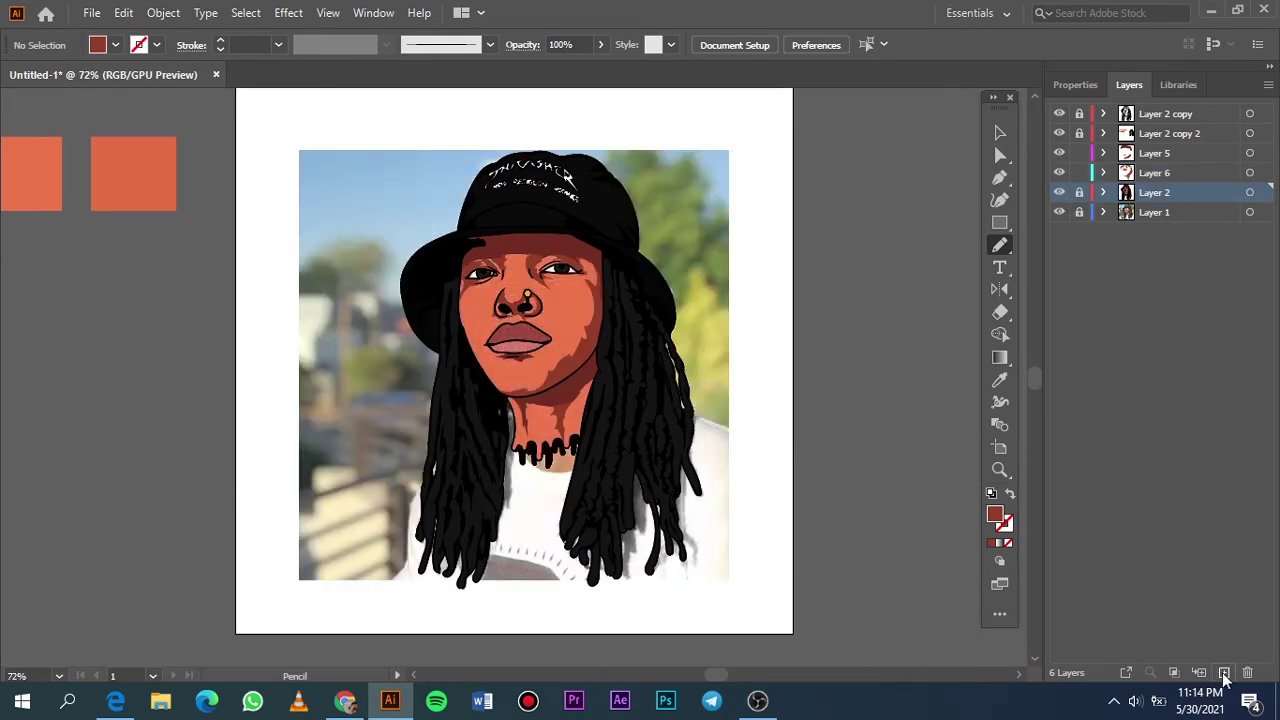
scroll(637, 210, left, 5)
key(i)
click(452, 209)
scroll(1035, 263, up, 1)
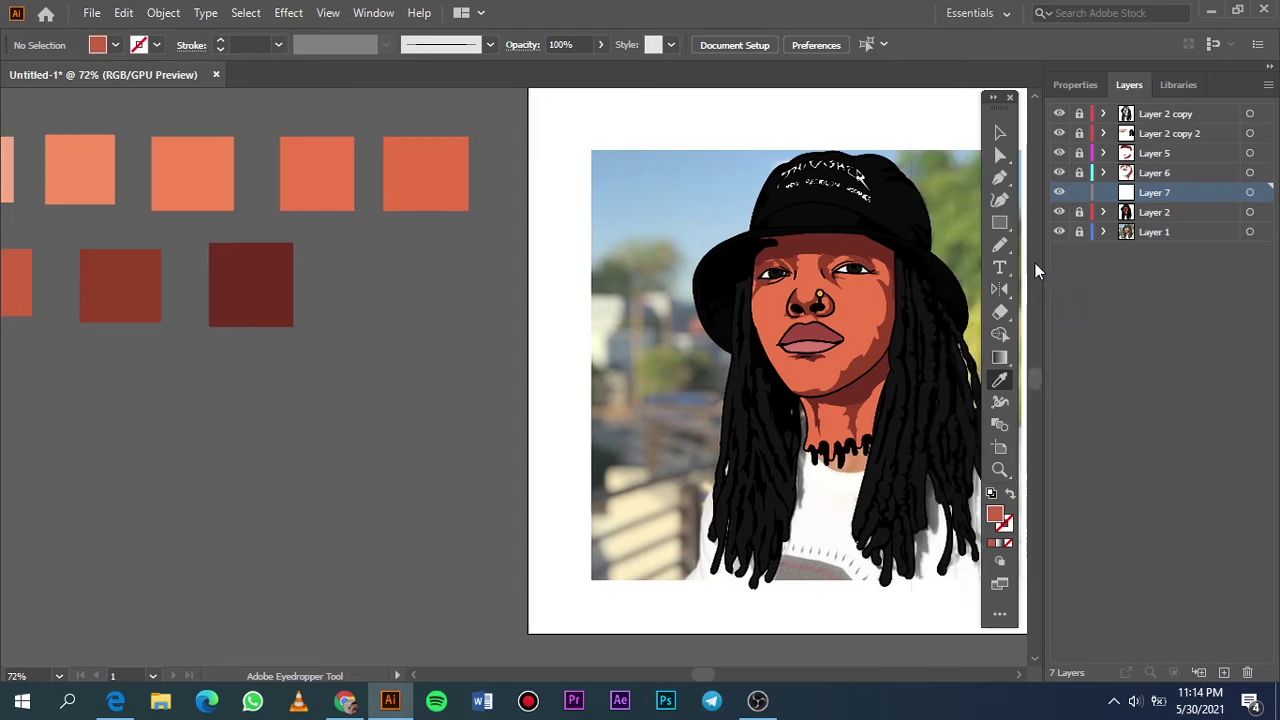
scroll(1035, 263, up, 4)
key(n)
Pencil a mid-tone orange shape on the right cheek.
click(1059, 212)
scroll(757, 208, up, 3)
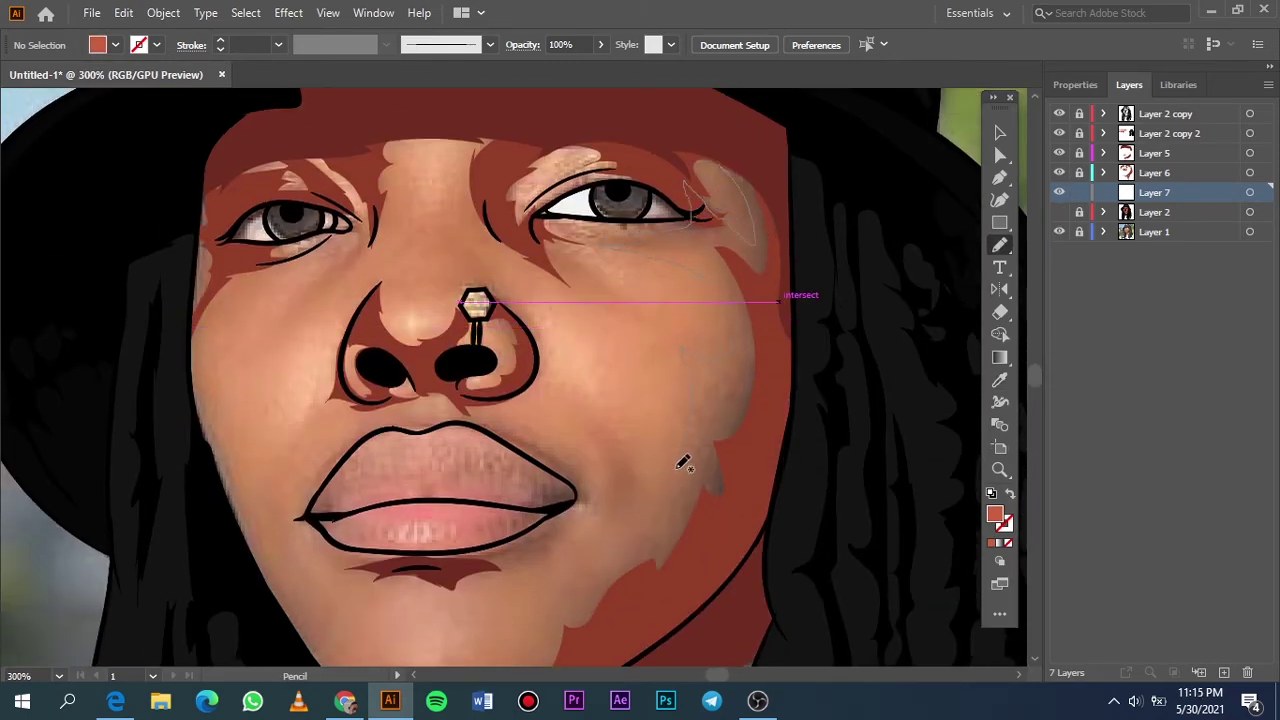
drag(610, 560, 720, 155)
click(1059, 212)
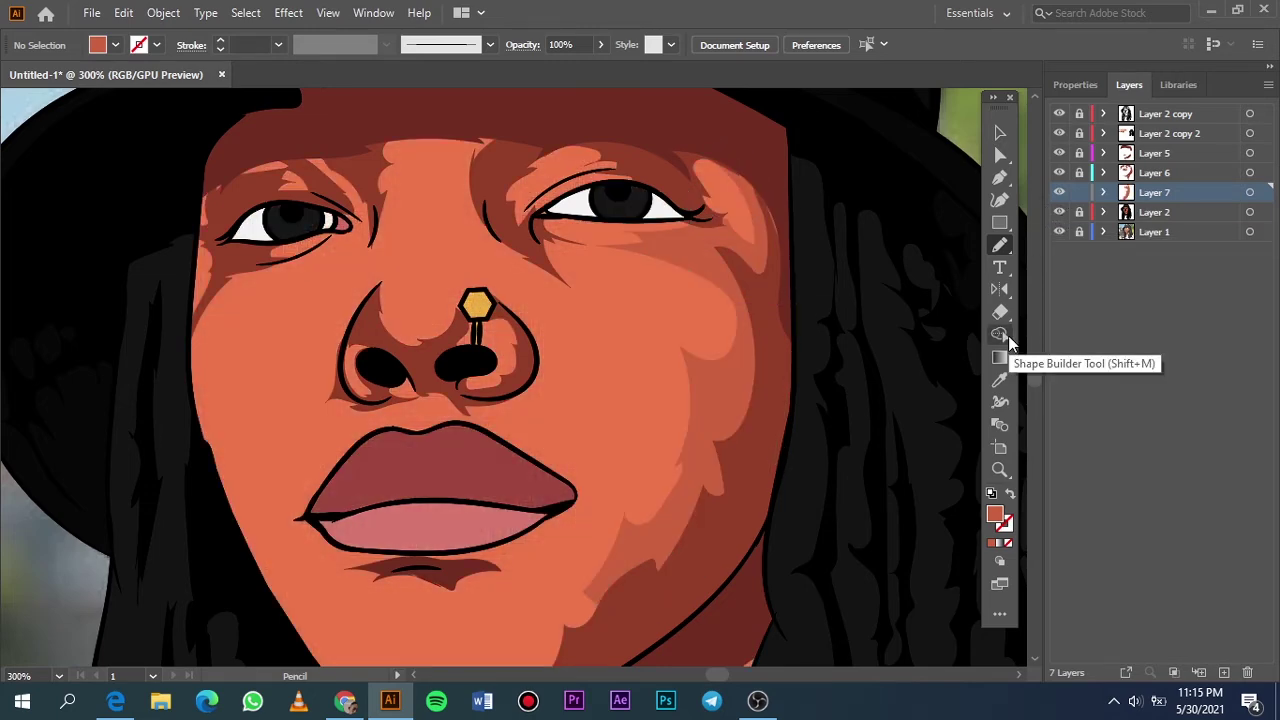
key(ctrl+0)
click(1059, 212)
scroll(443, 420, up, 4)
scroll(520, 440, up, 2)
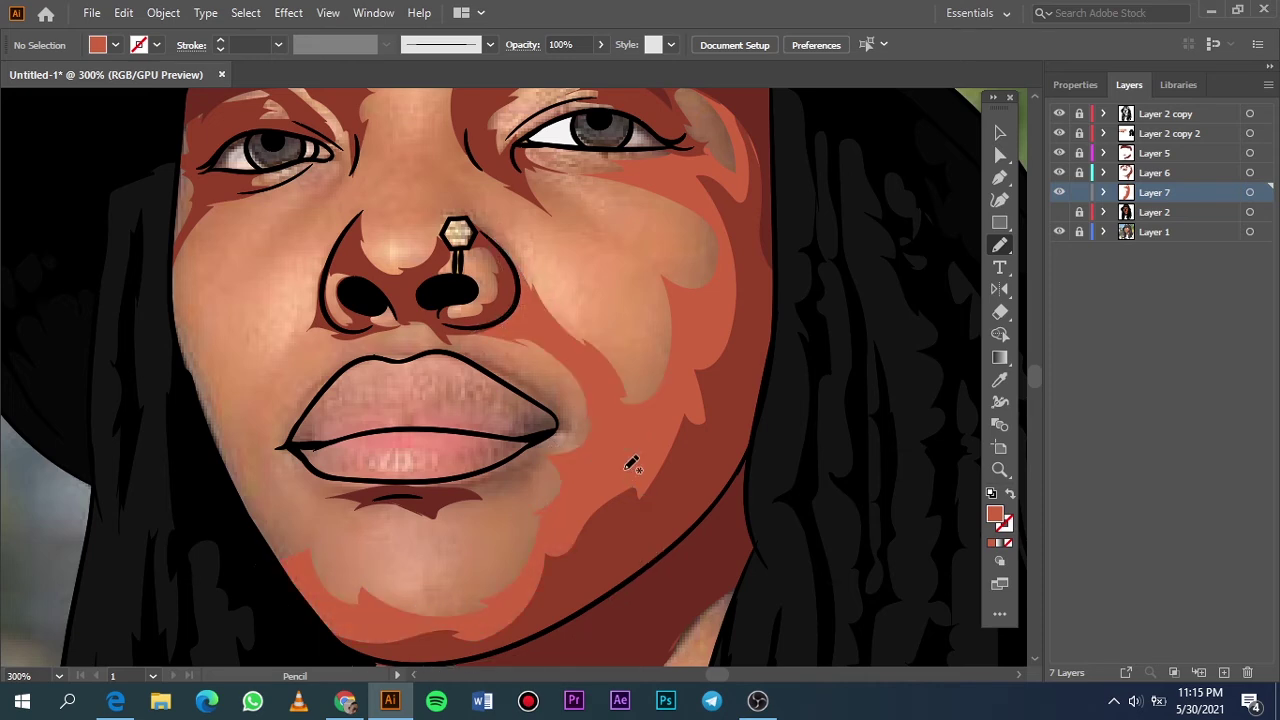
scroll(625, 465, down, 3)
key(ctrl+0)
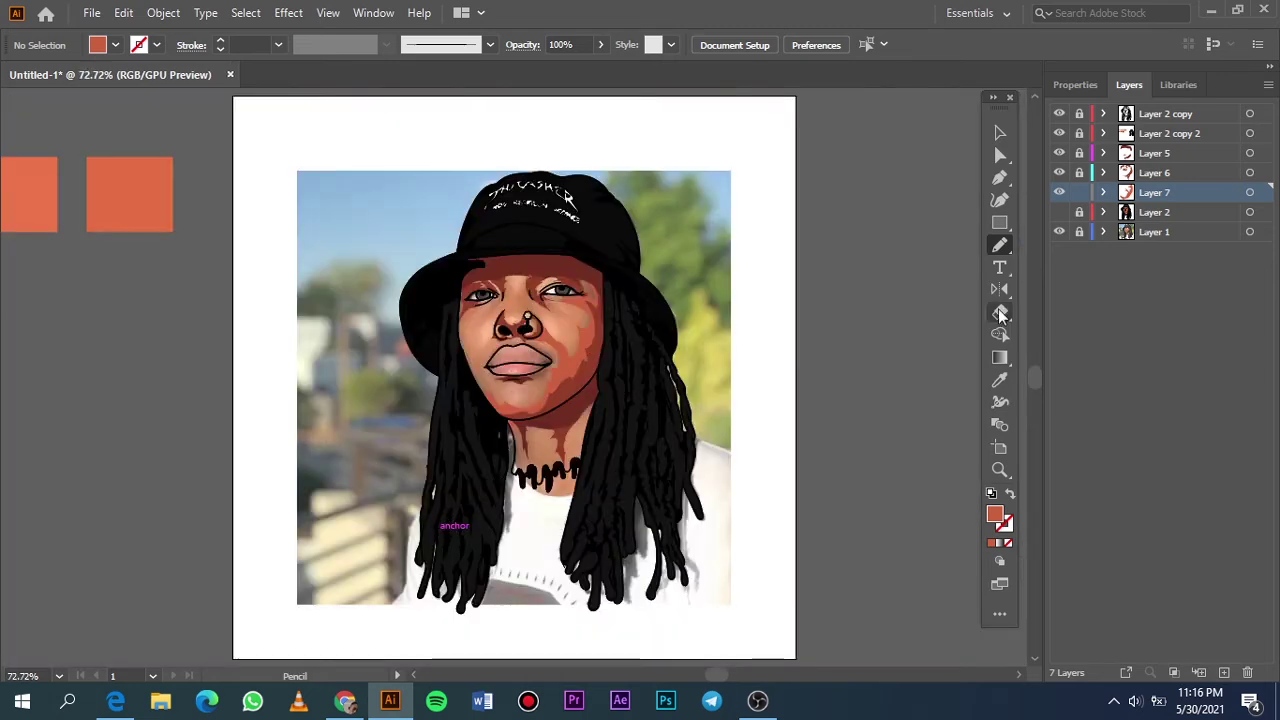
Draw a closed mid-tone shape under the right eye.
click(1059, 231)
click(1059, 214)
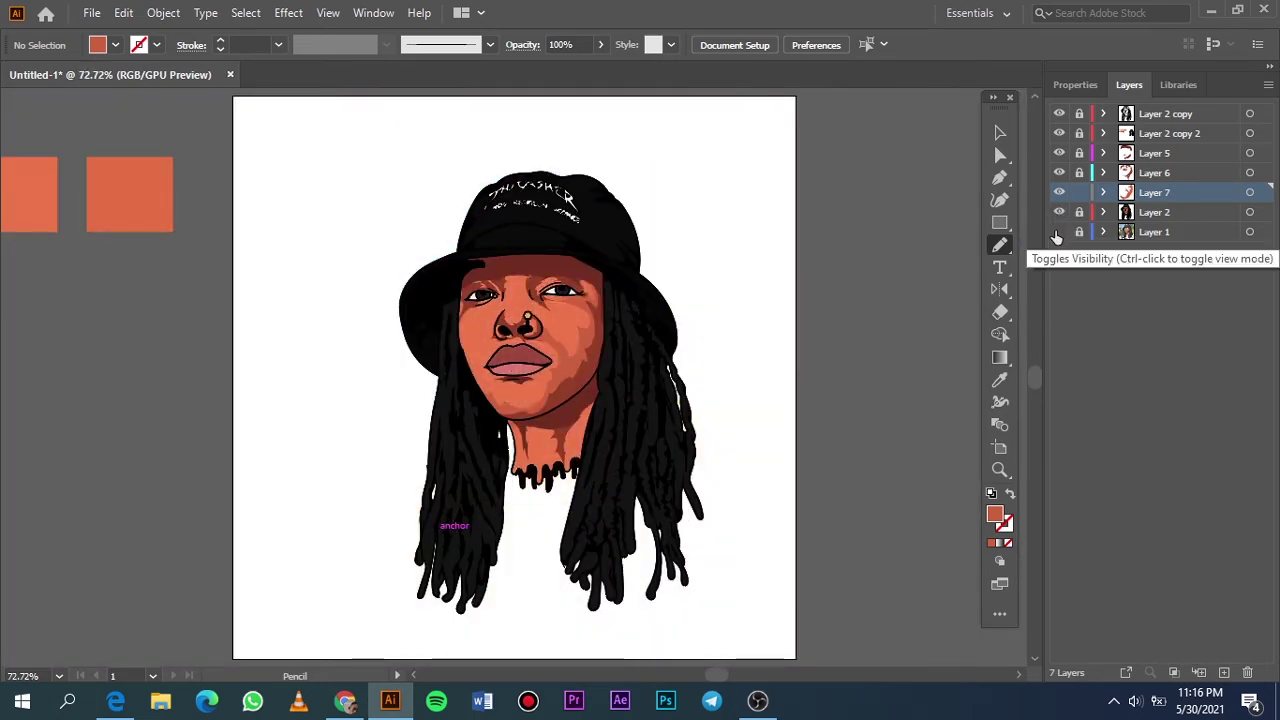
click(1059, 231)
key(ctrl+plus)
key(ctrl+plus)
key(ctrl+plus)
scroll(948, 157, up, 2)
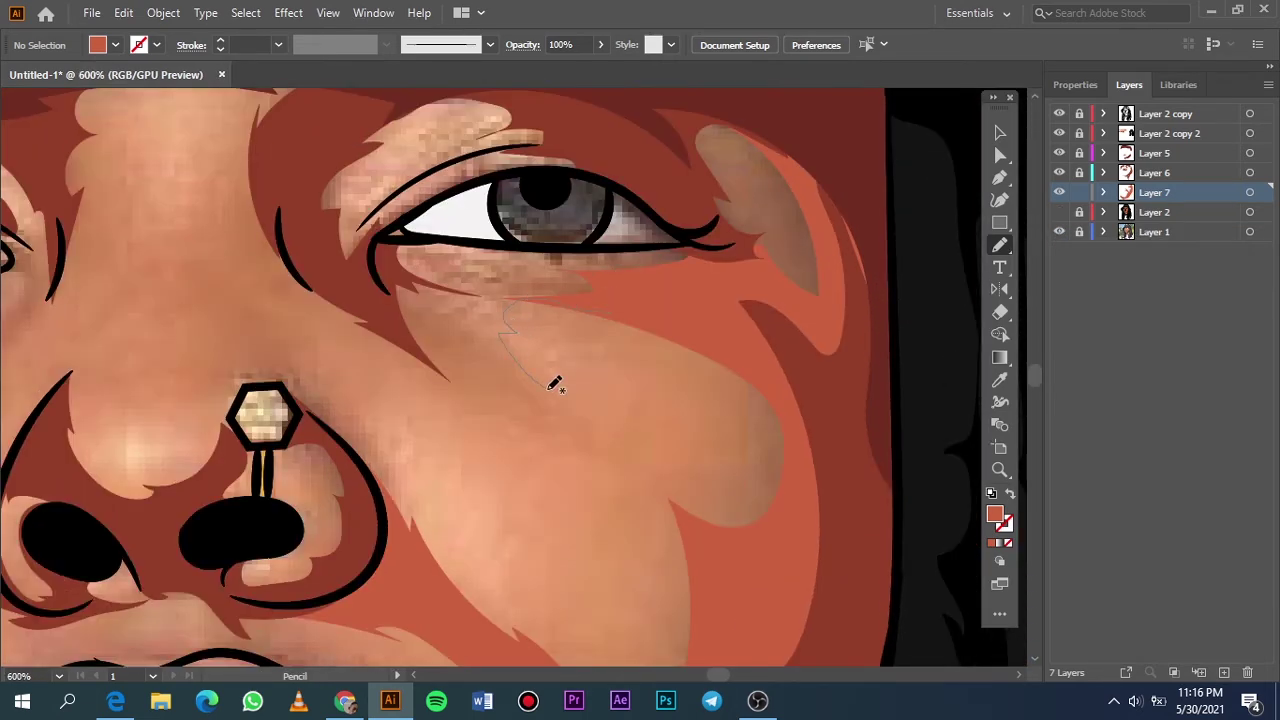
mouse_move(555, 385)
mouse_down()
mouse_move(714, 529)
mouse_move(460, 385)
mouse_up()
drag(590, 297, 611, 304)
key(ctrl+0)
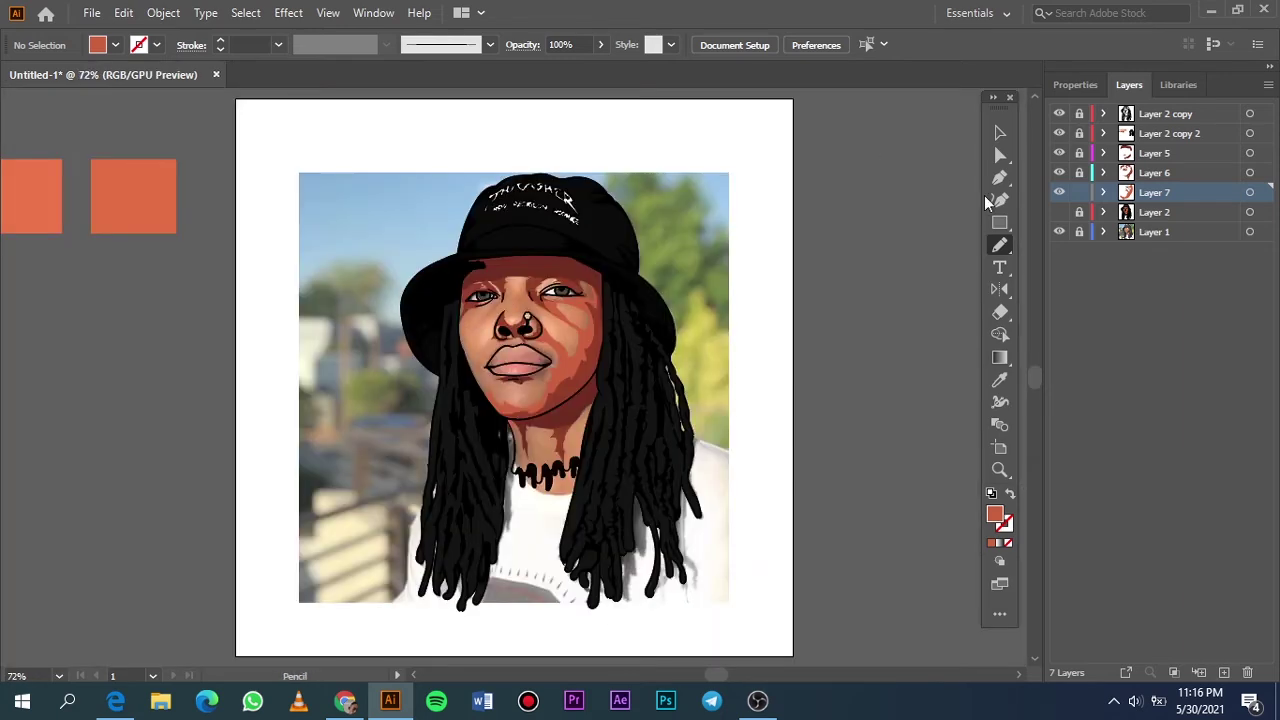
Add a mid-tone shape running down the nose bridge.
scroll(503, 257, up, 8)
drag(553, 168, 560, 230)
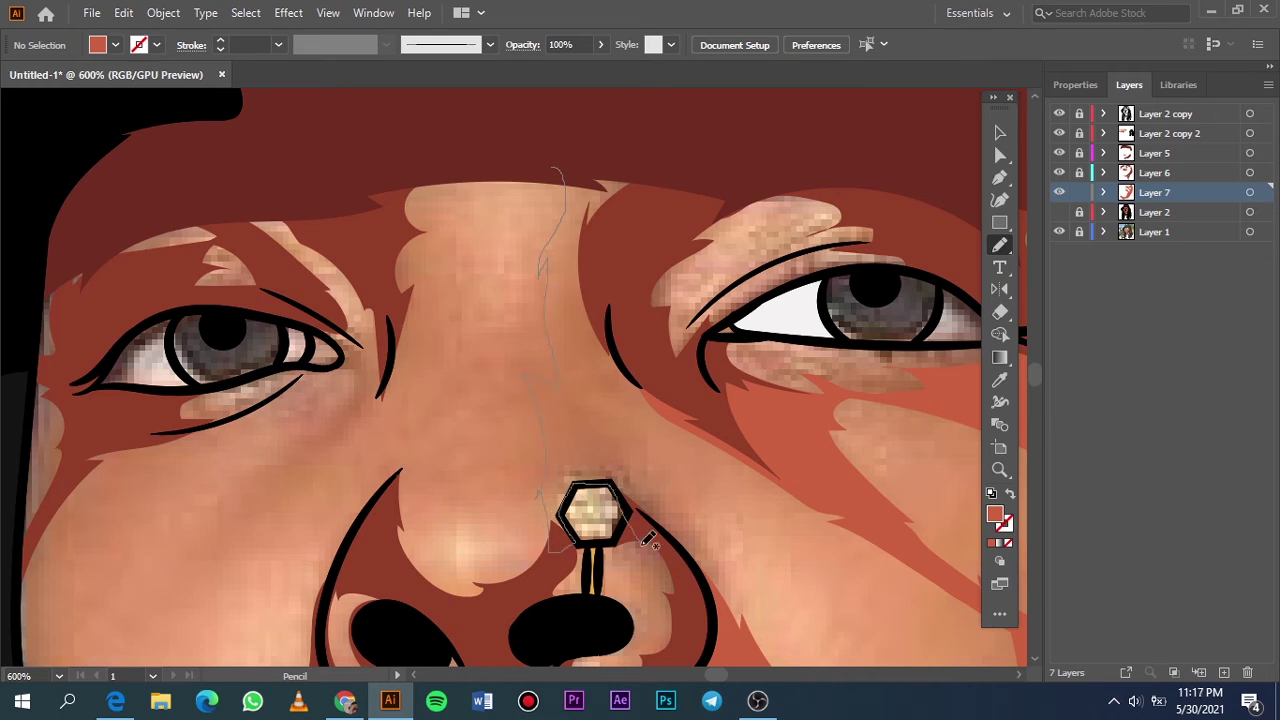
drag(633, 240, 570, 166)
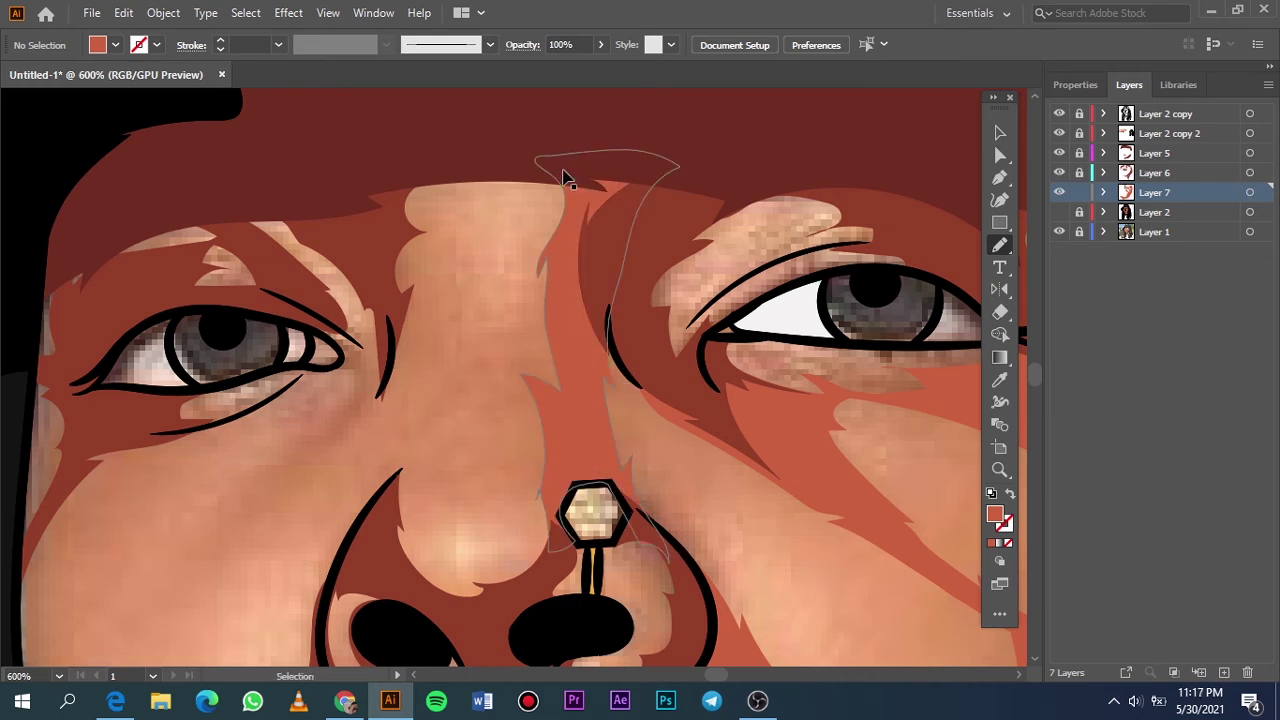
key(ctrl+0)
click(1059, 232)
scroll(470, 385, up, 4)
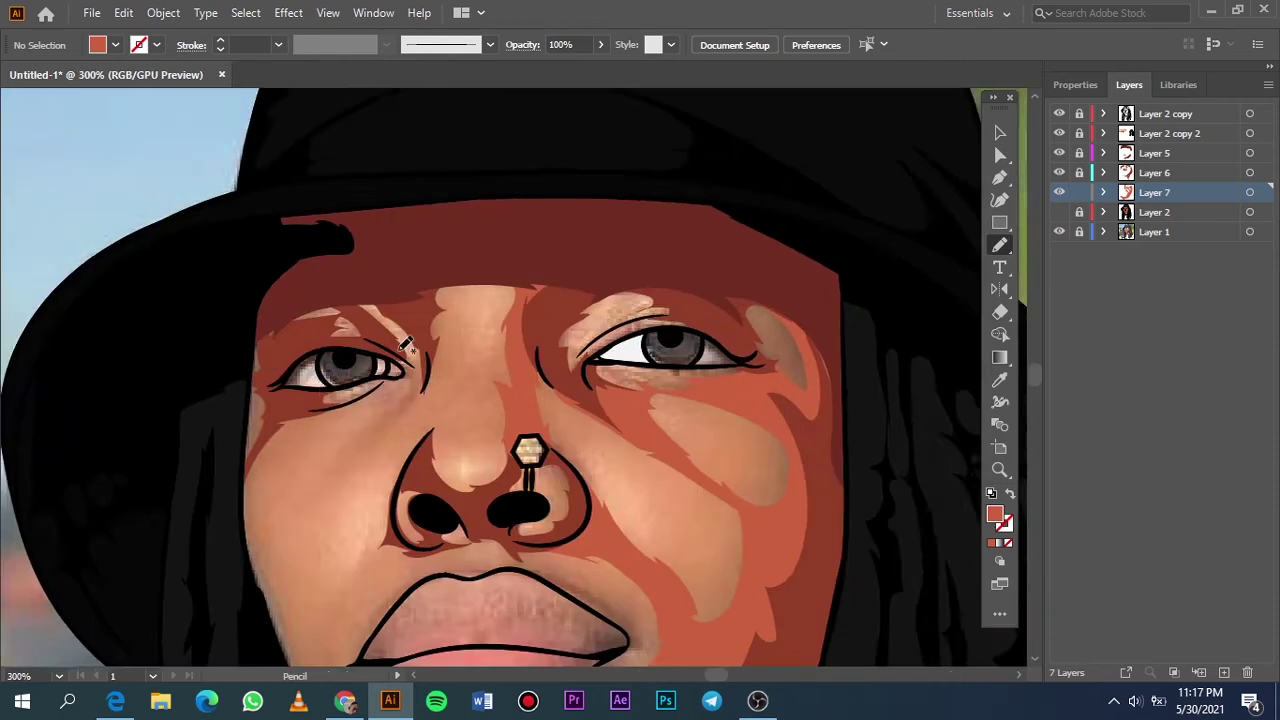
scroll(470, 385, up, 2)
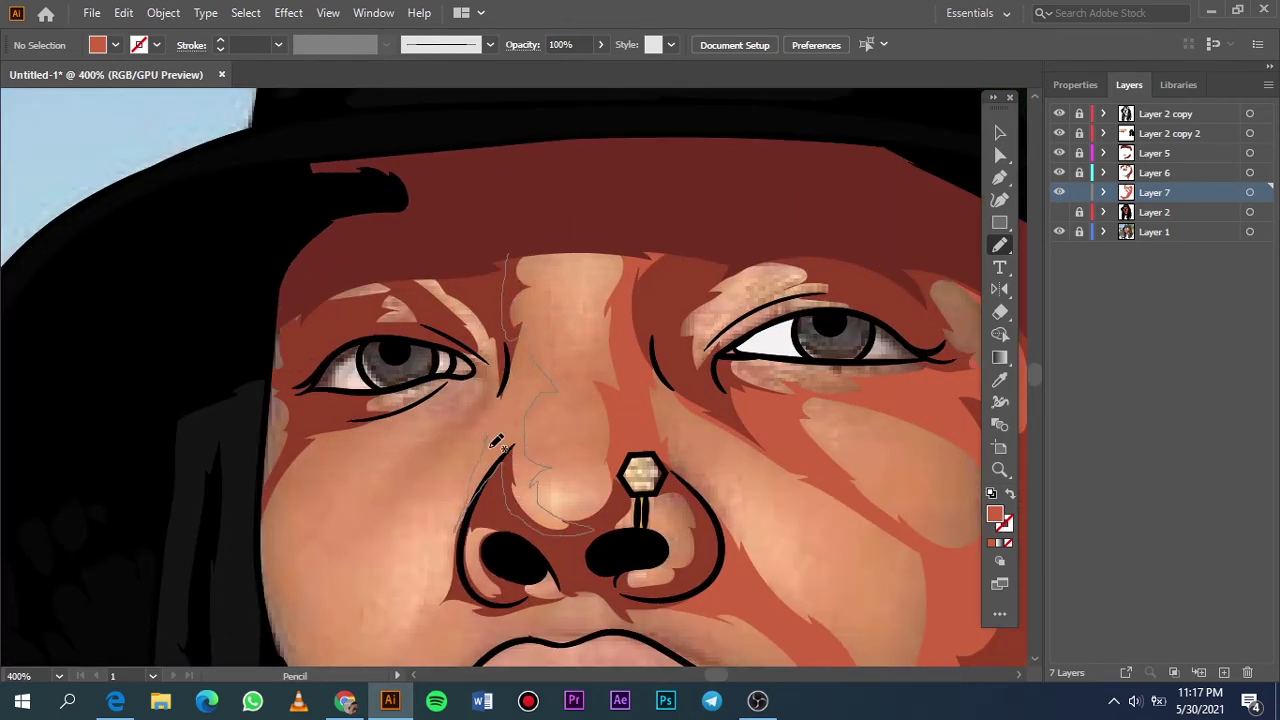
Draw a mid-tone shape beside the nose and a shadow down the left cheek.
drag(500, 390, 511, 260)
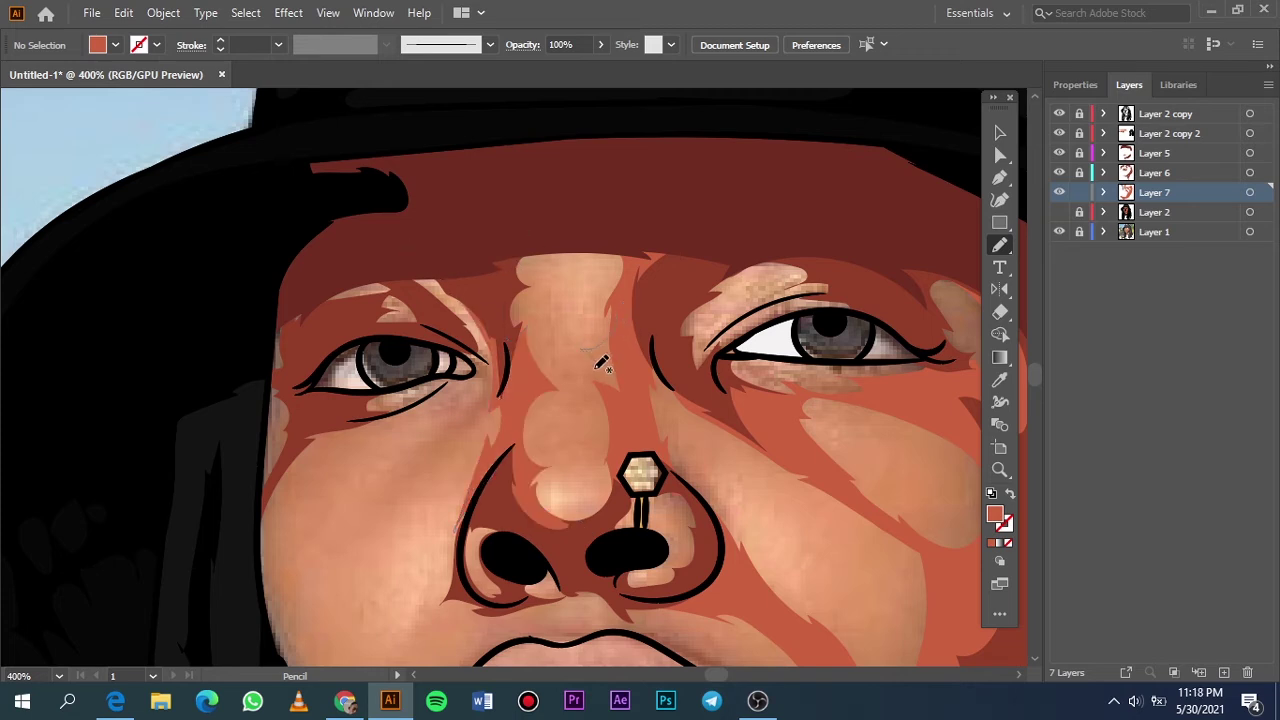
scroll(547, 380, down, 3)
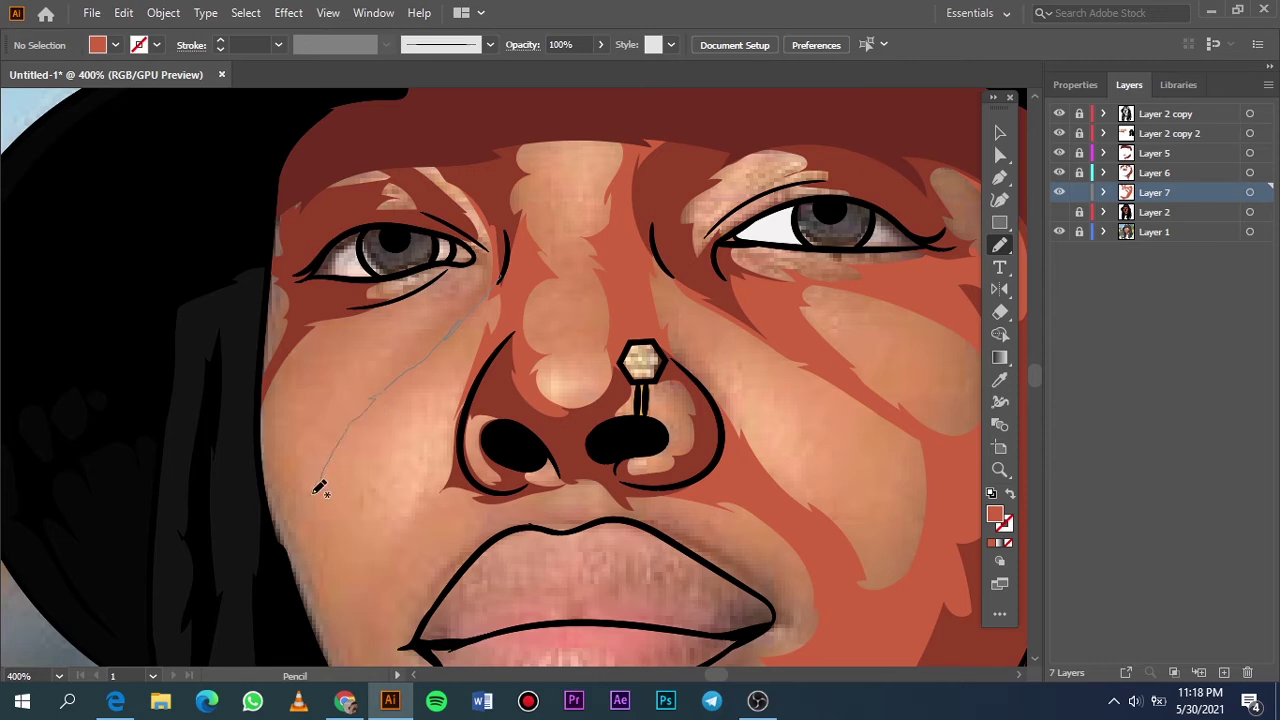
drag(314, 484, 264, 456)
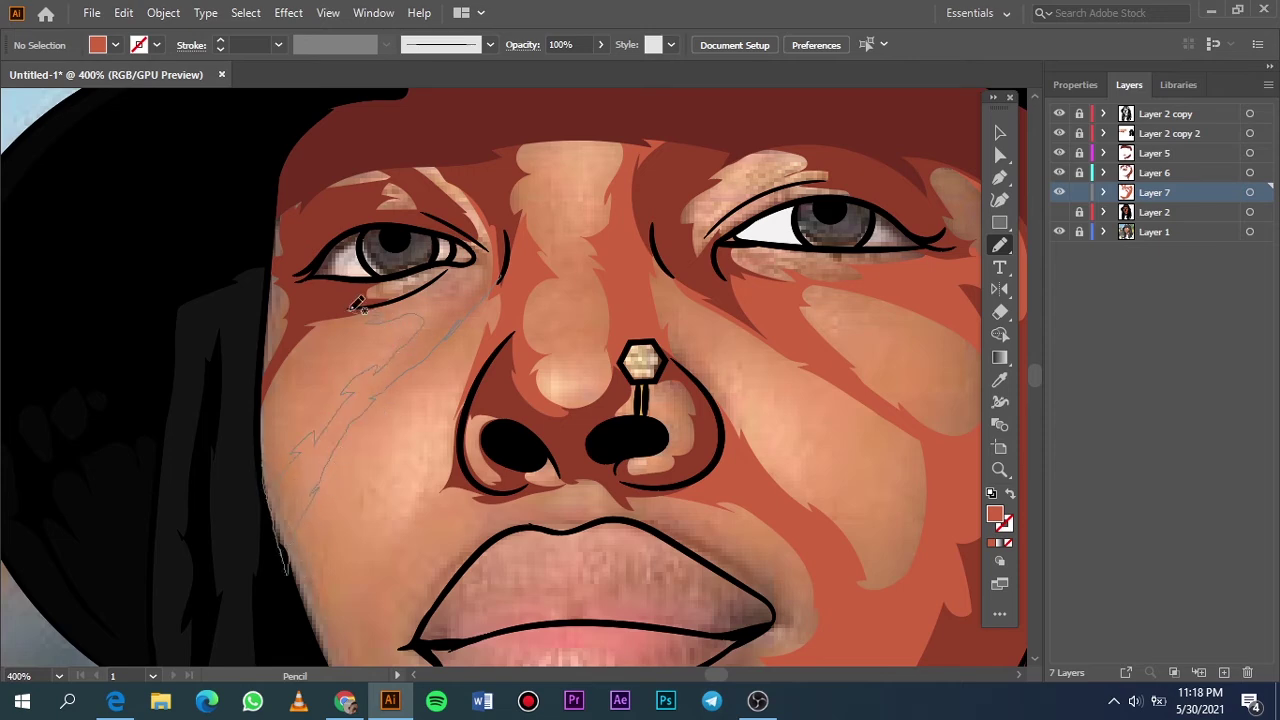
scroll(506, 276, up, 3)
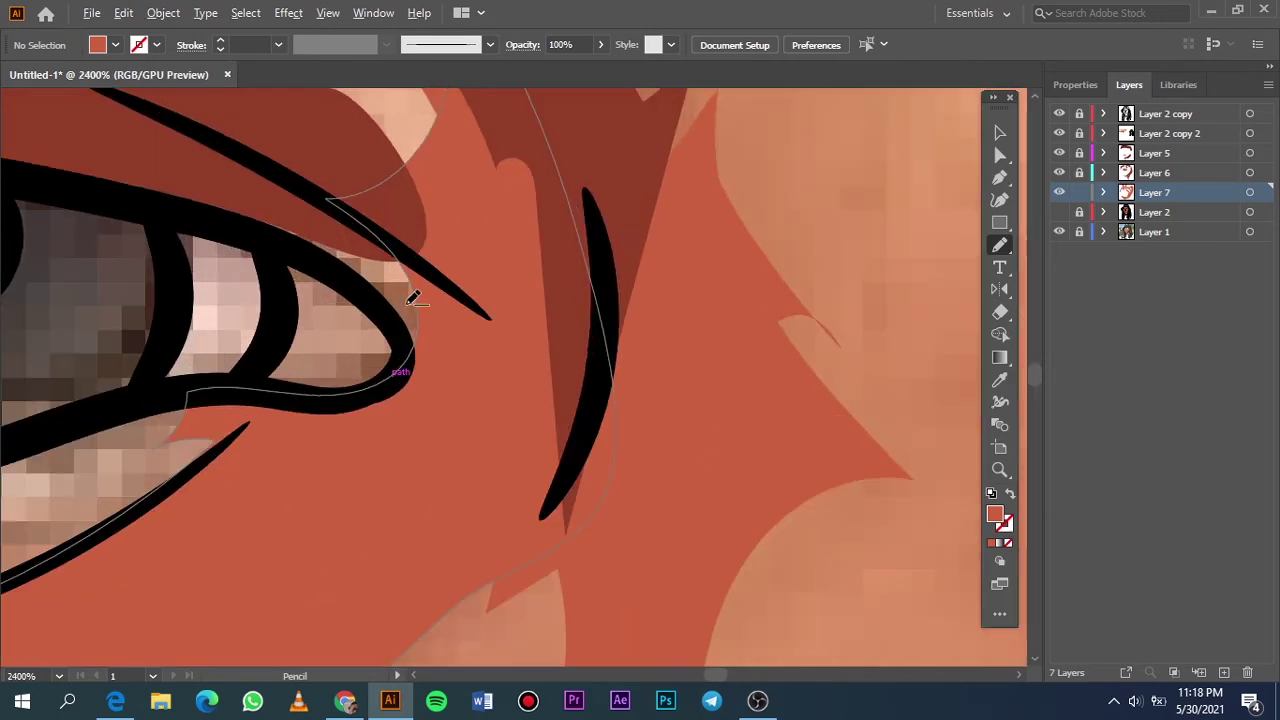
key(ctrl+0)
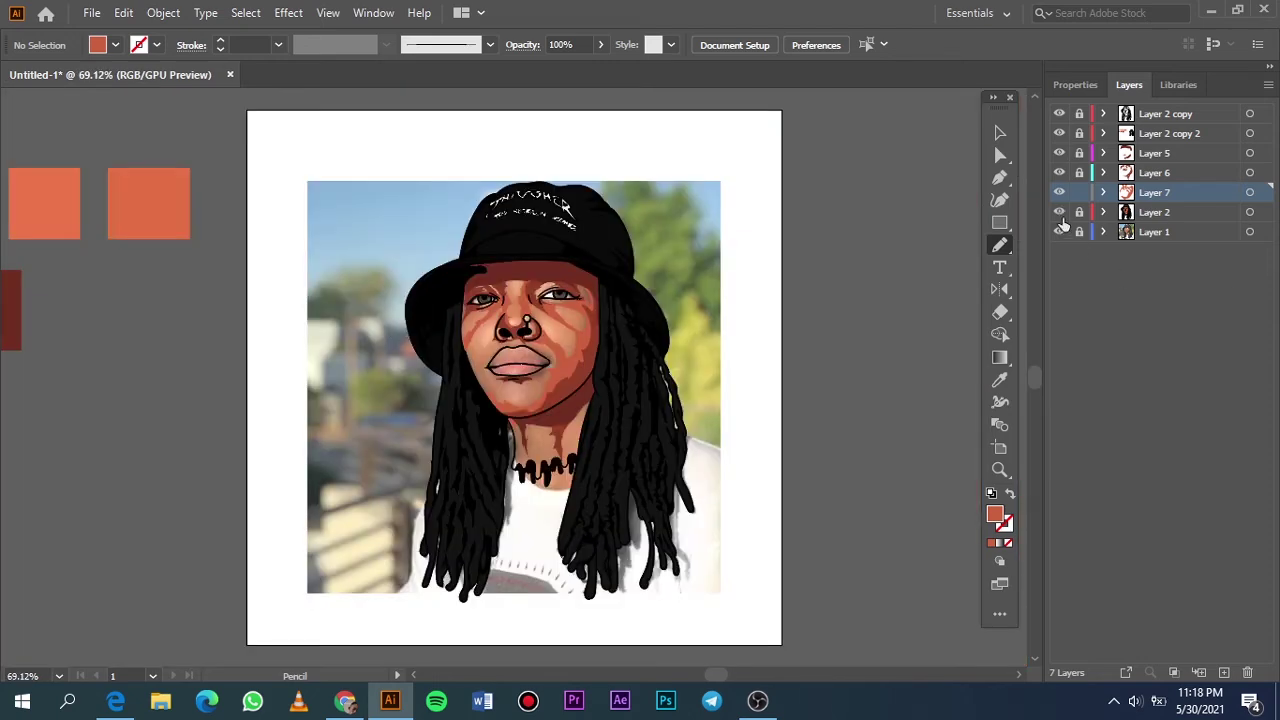
Hide Layer 2 and pencil a closed dark shadow shape on the neck.
click(1059, 231)
scroll(495, 337, up, 5)
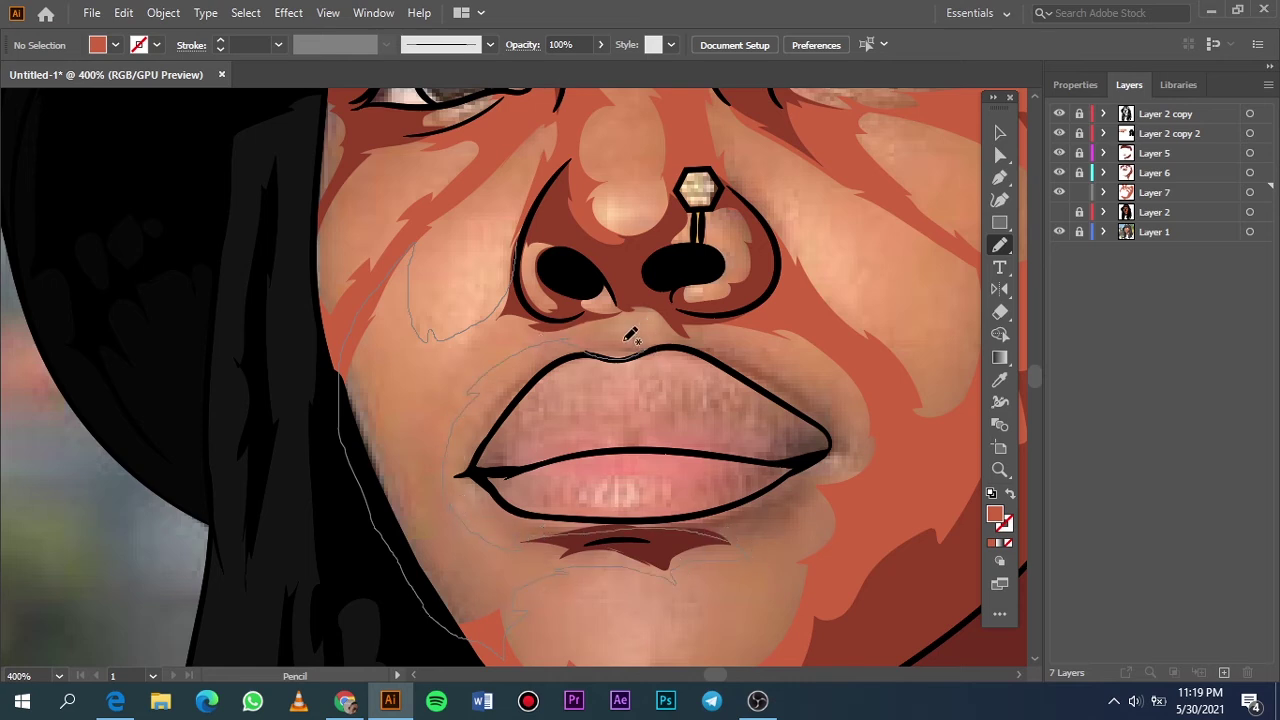
key(ctrl+0)
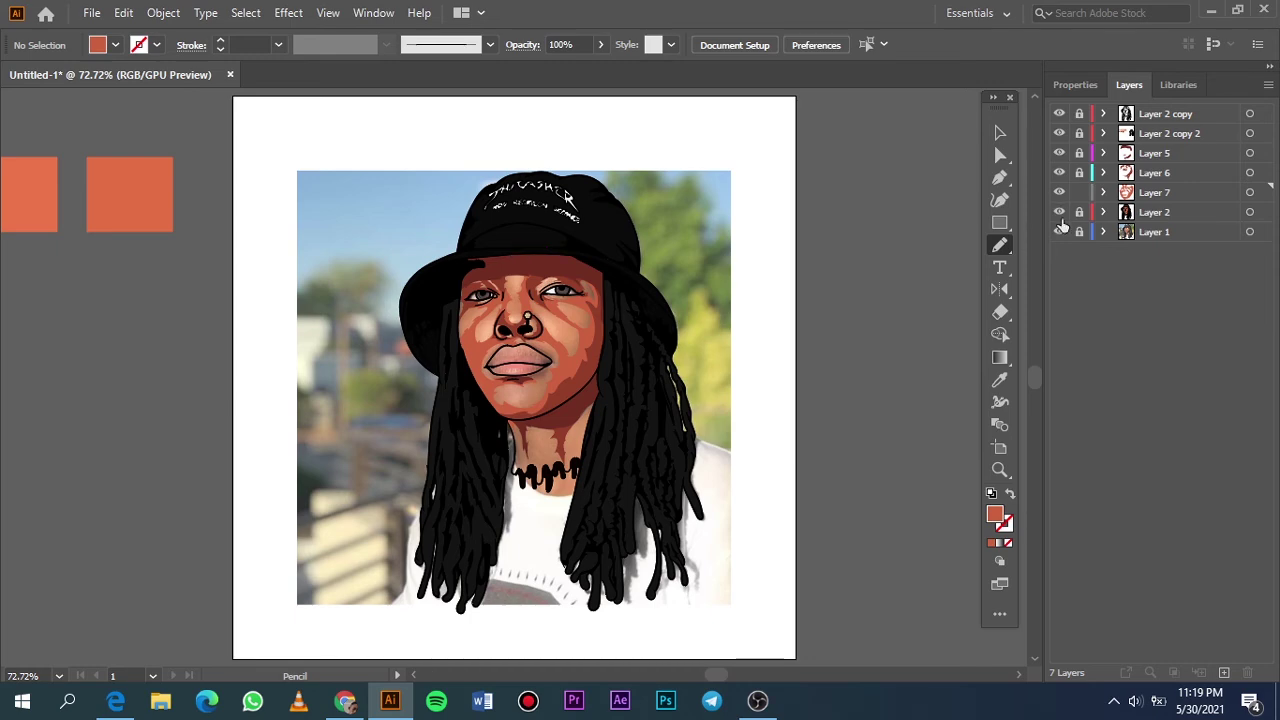
click(1059, 231)
click(1059, 231)
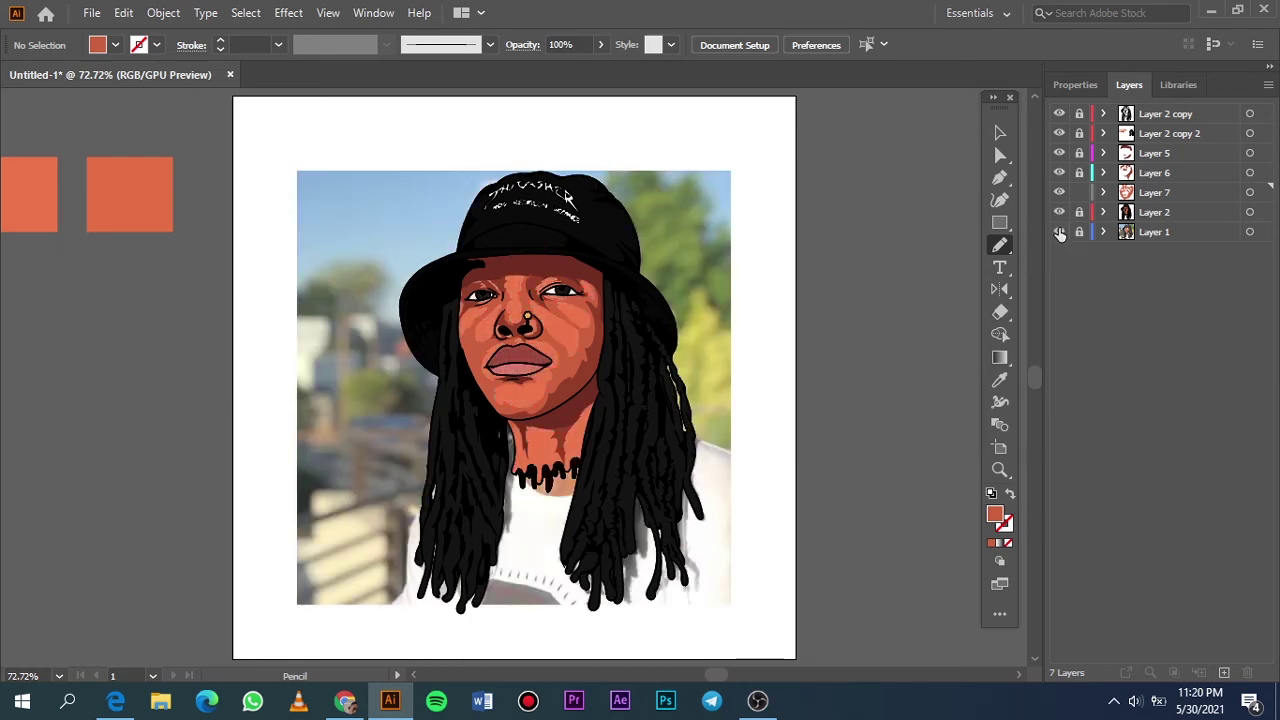
click(1059, 212)
scroll(562, 428, up, 4)
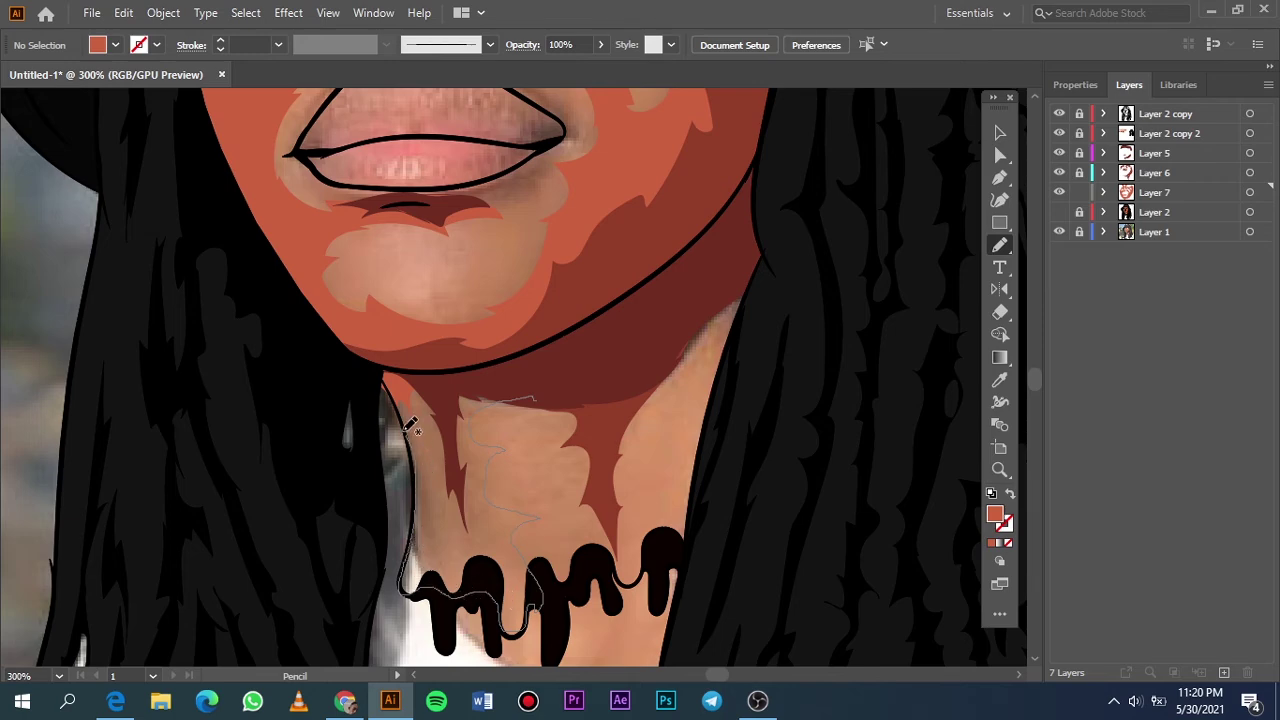
drag(409, 425, 412, 428)
scroll(476, 483, up, 5)
scroll(483, 452, down, 5)
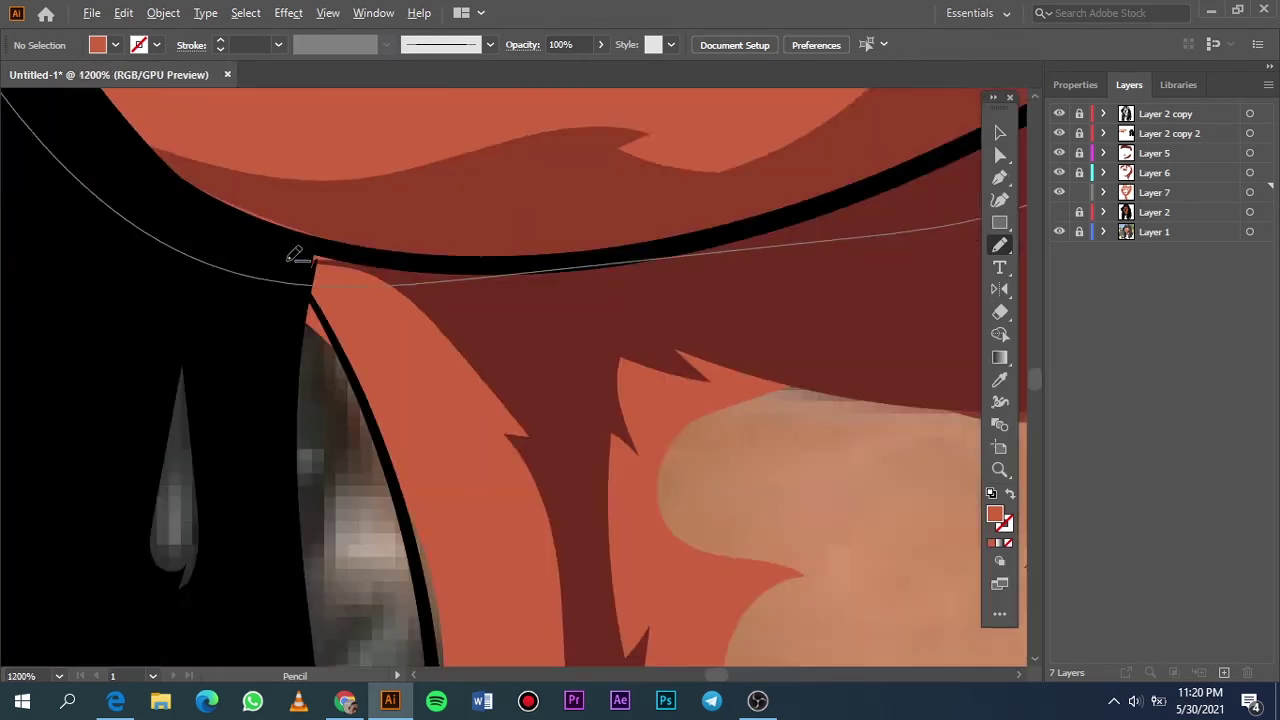
key(ctrl+0)
Trace a dark shadow shape below the lower lip.
click(1059, 232)
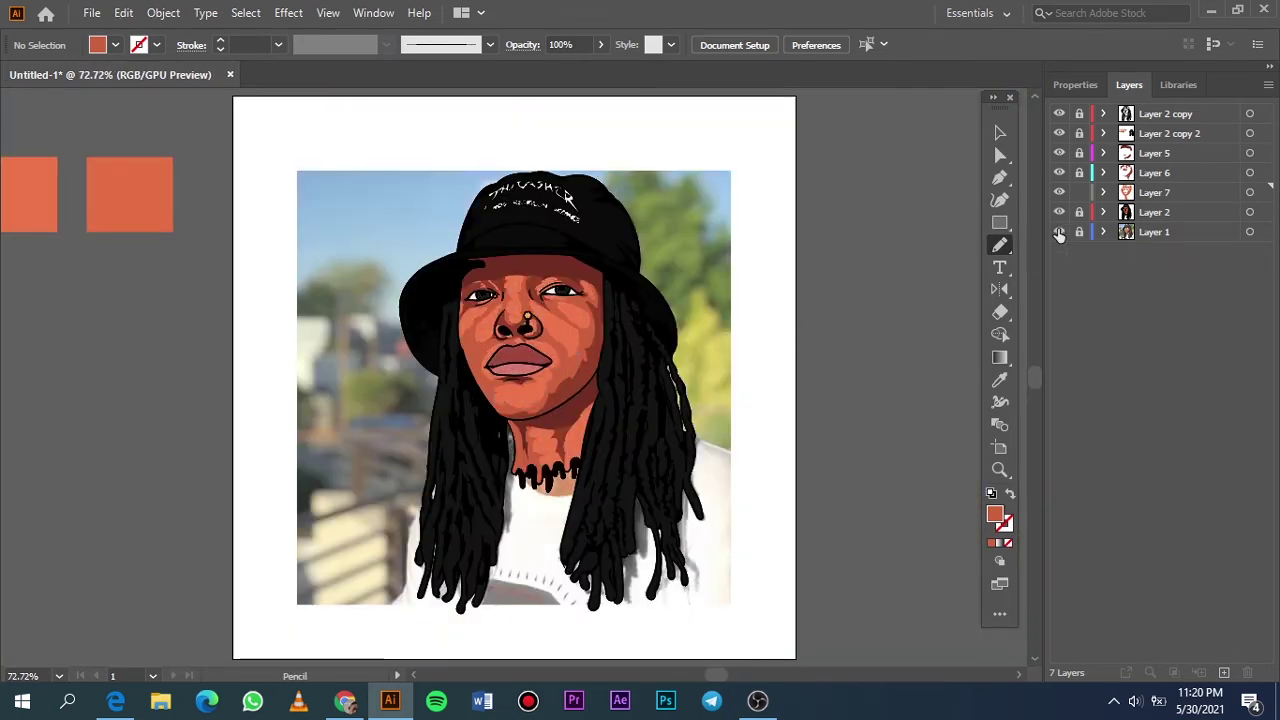
scroll(519, 380, up, 1)
scroll(519, 380, up, 4)
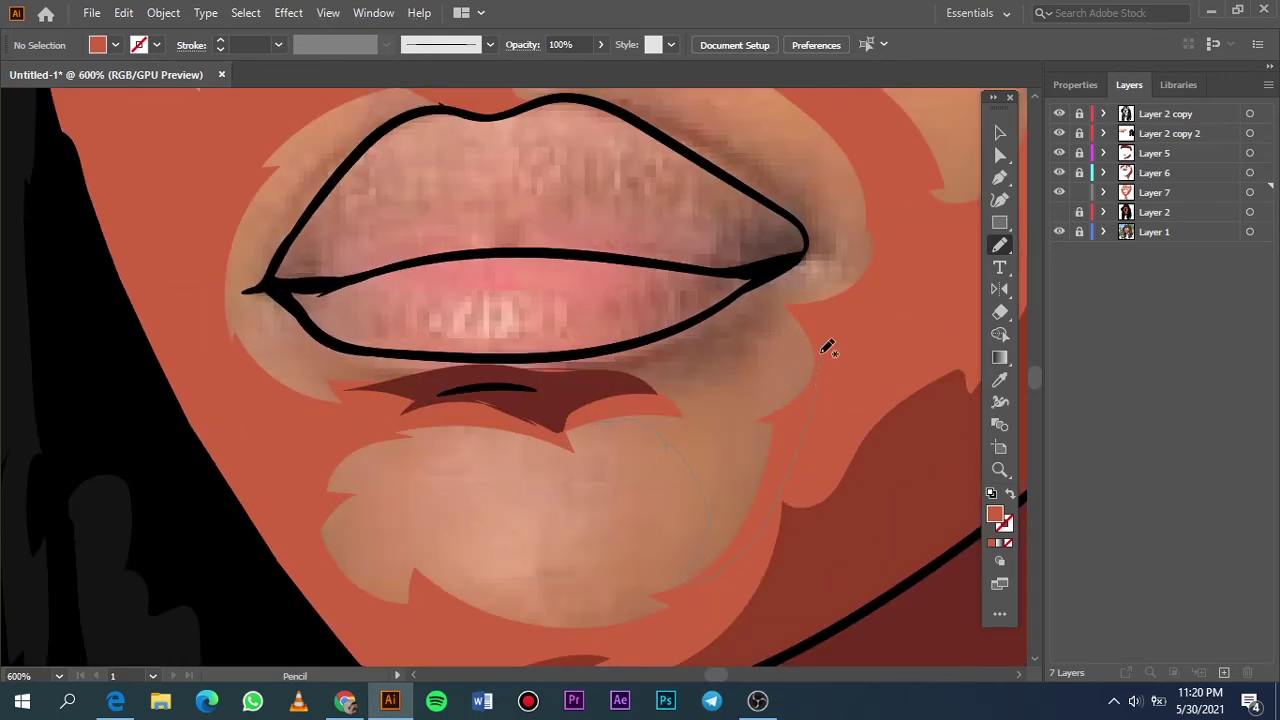
drag(634, 350, 600, 385)
key(ctrl+0)
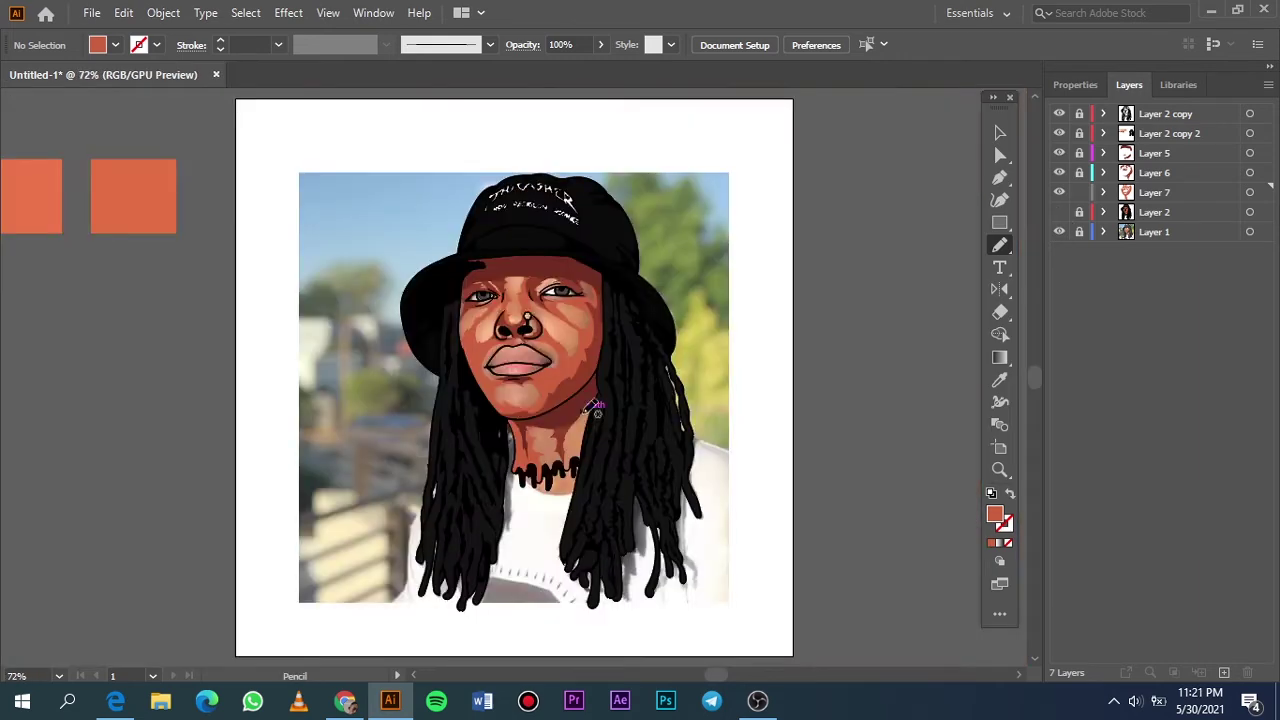
Show Layer 2 again and add a new Layer 8 for highlights.
click(1059, 212)
click(1059, 232)
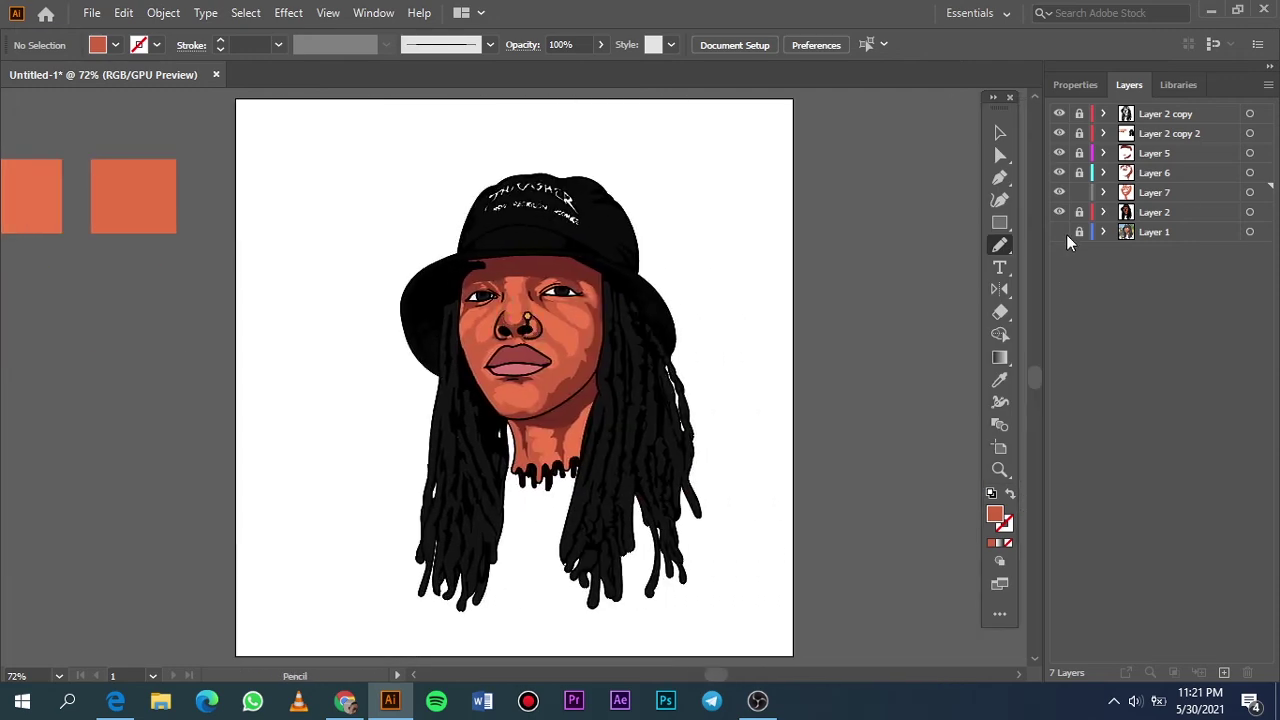
click(1059, 232)
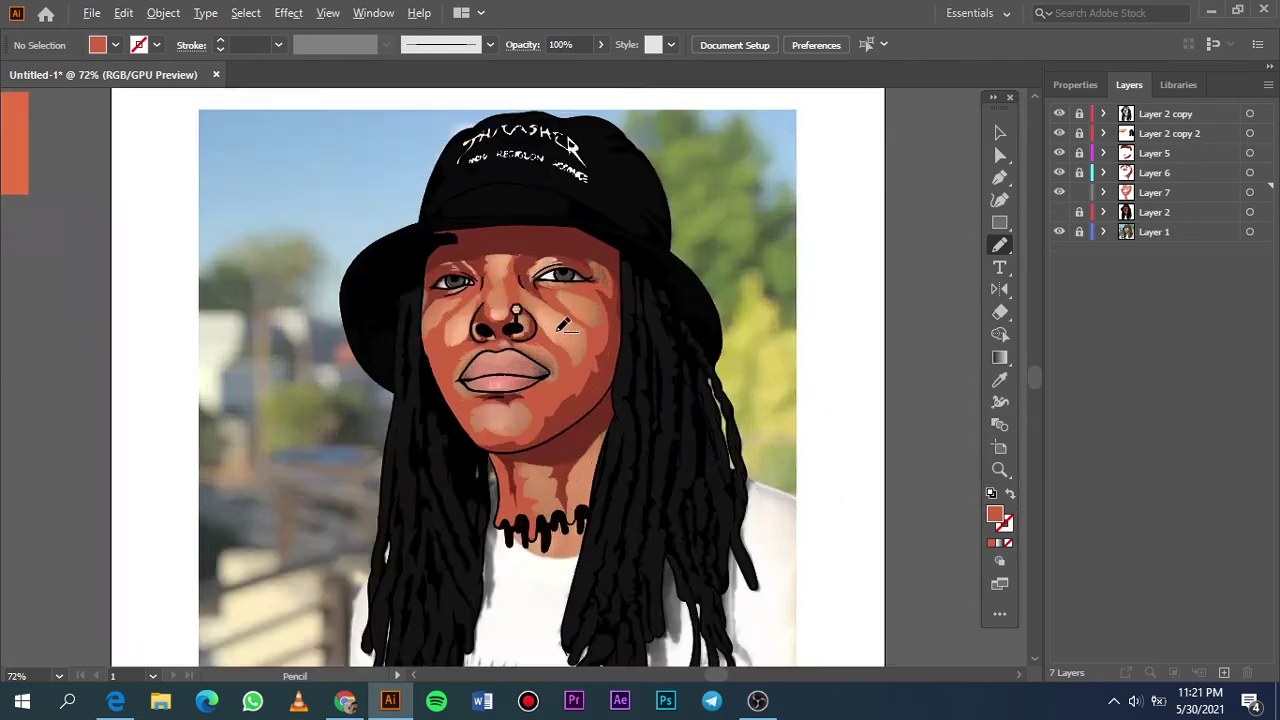
scroll(556, 330, up, 4)
click(1224, 672)
Sample the lighter peach swatch and draw a highlight on the chin.
scroll(483, 334, down, 5)
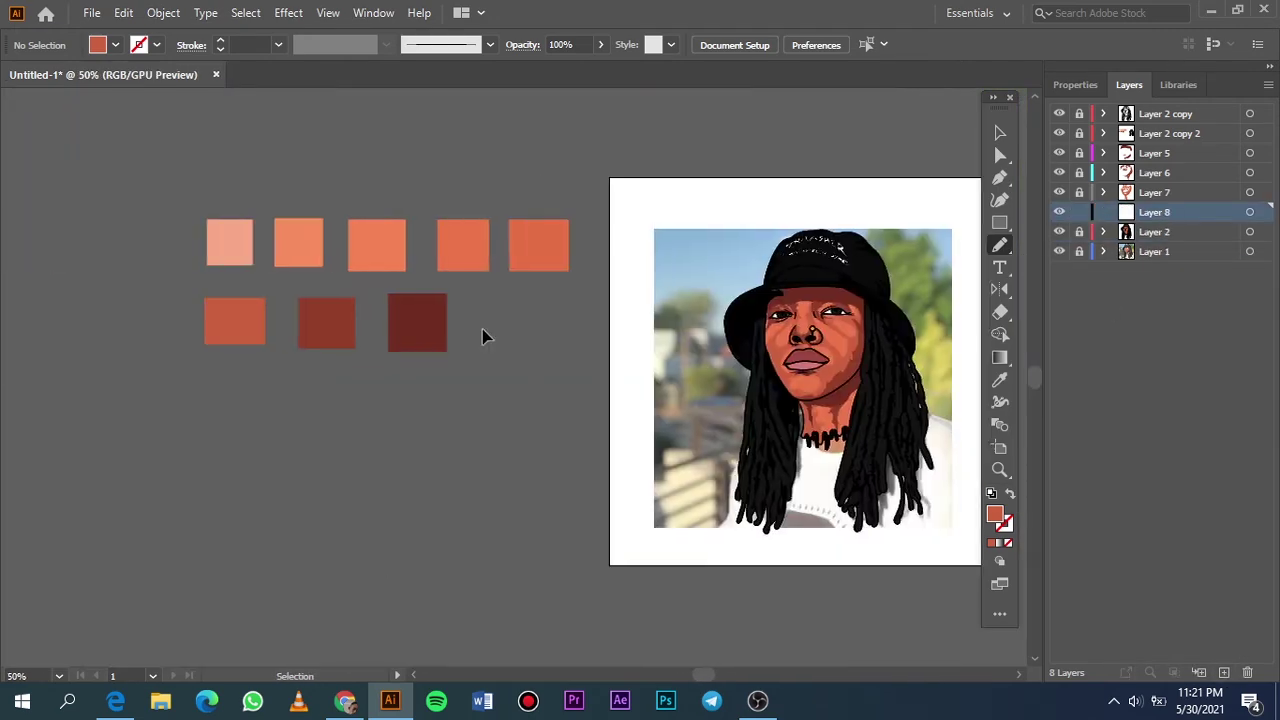
key(i)
click(323, 249)
scroll(671, 380, up, 5)
key(n)
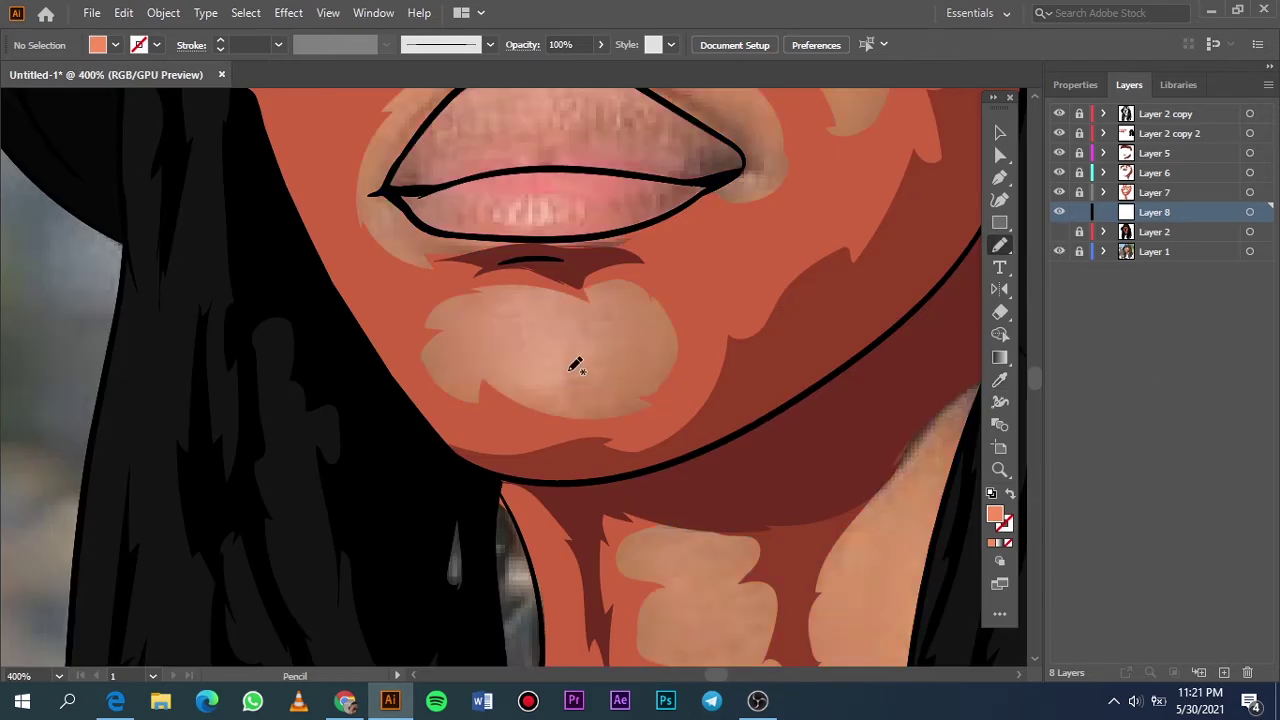
drag(479, 360, 522, 372)
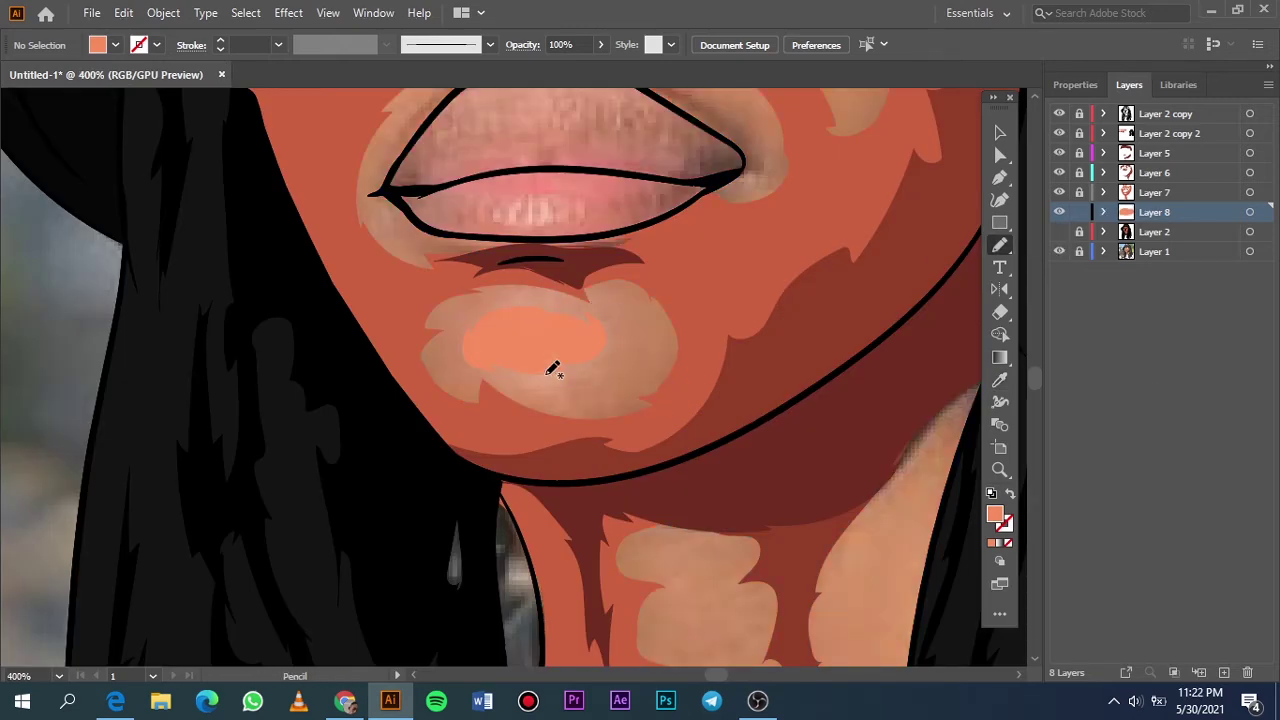
key(ctrl+0)
scroll(503, 286, up, 5)
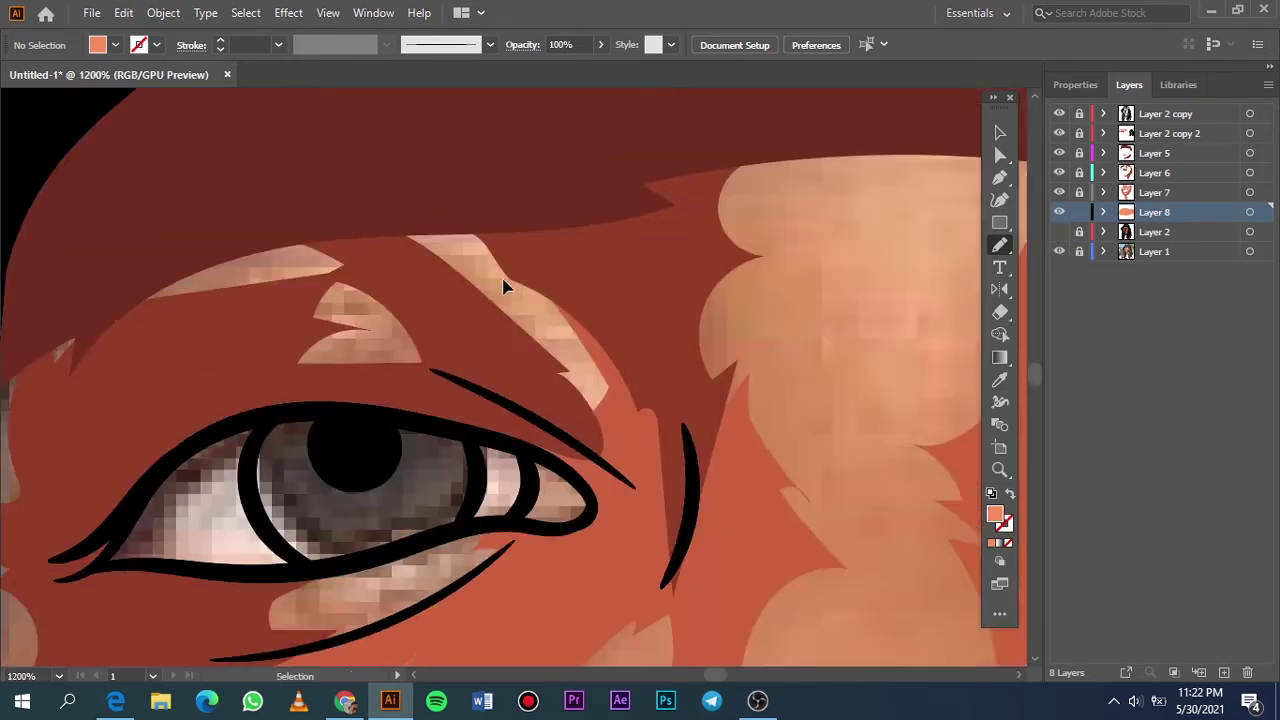
Add peach highlights above the eye, on the nose tip and along both nostrils.
drag(657, 428, 491, 277)
scroll(396, 260, down, 4)
scroll(390, 295, up, 4)
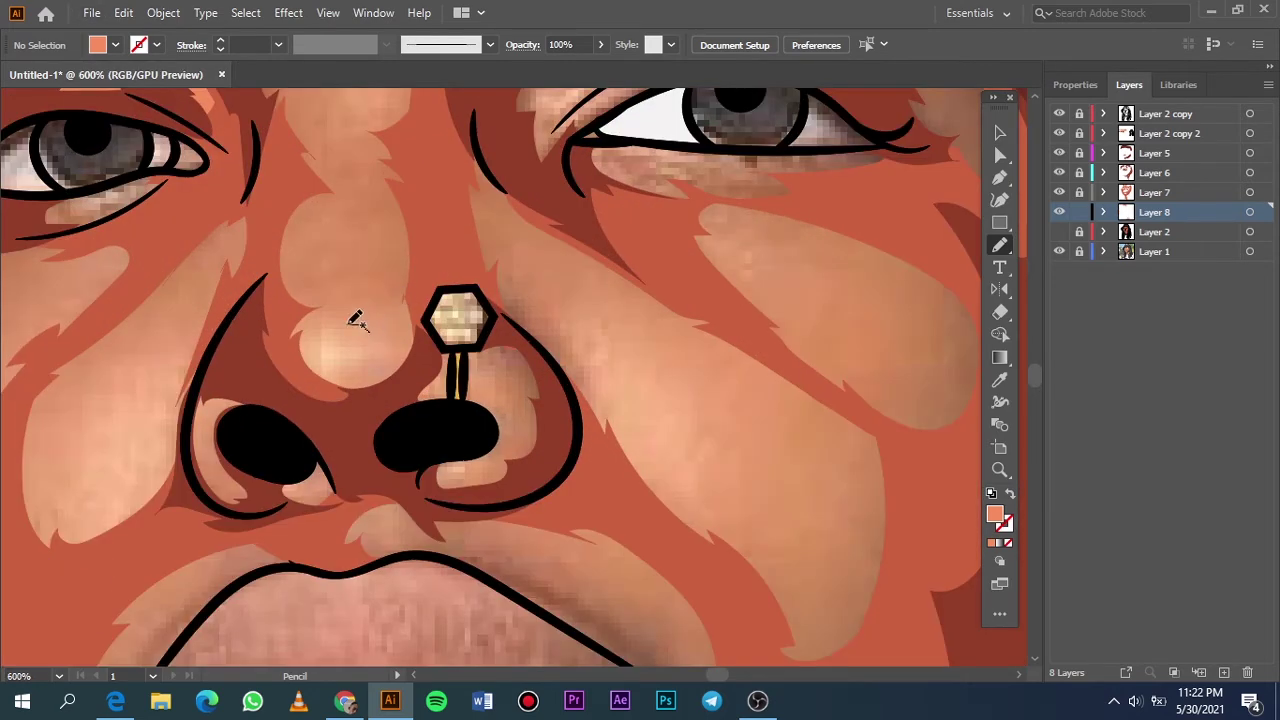
drag(352, 357, 316, 342)
scroll(532, 415, left, 2)
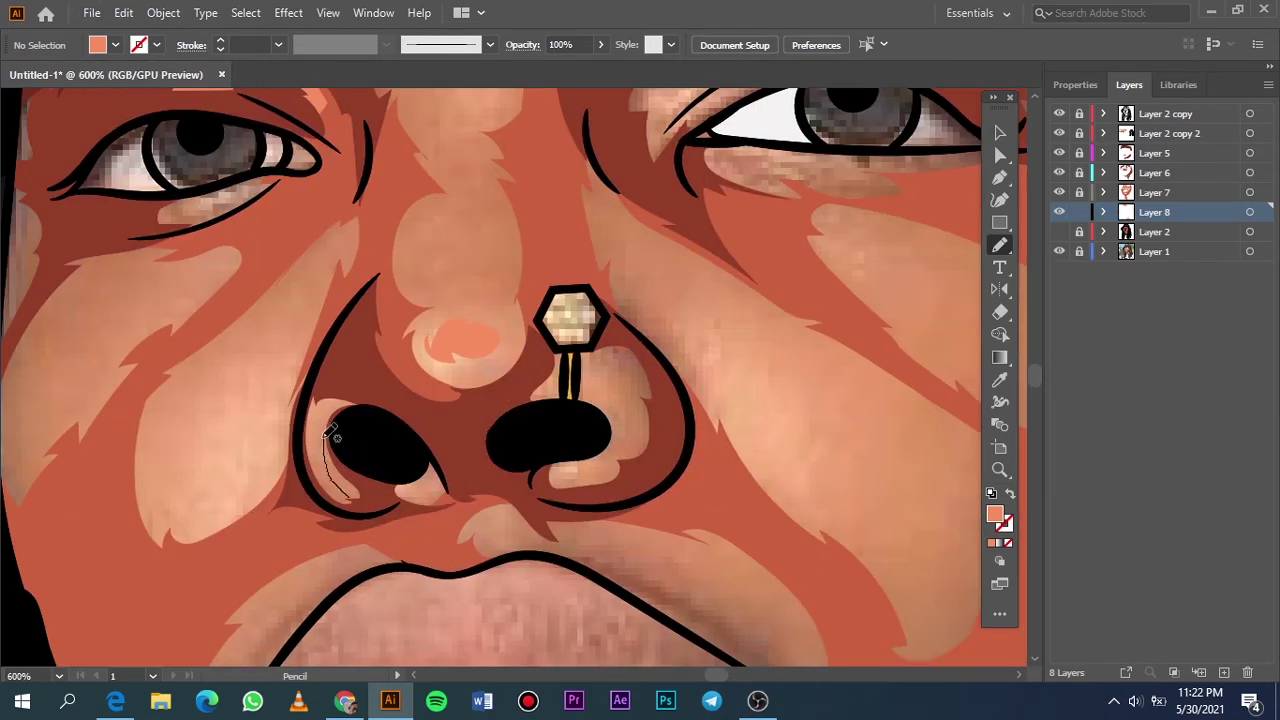
drag(372, 512, 366, 508)
drag(668, 418, 642, 376)
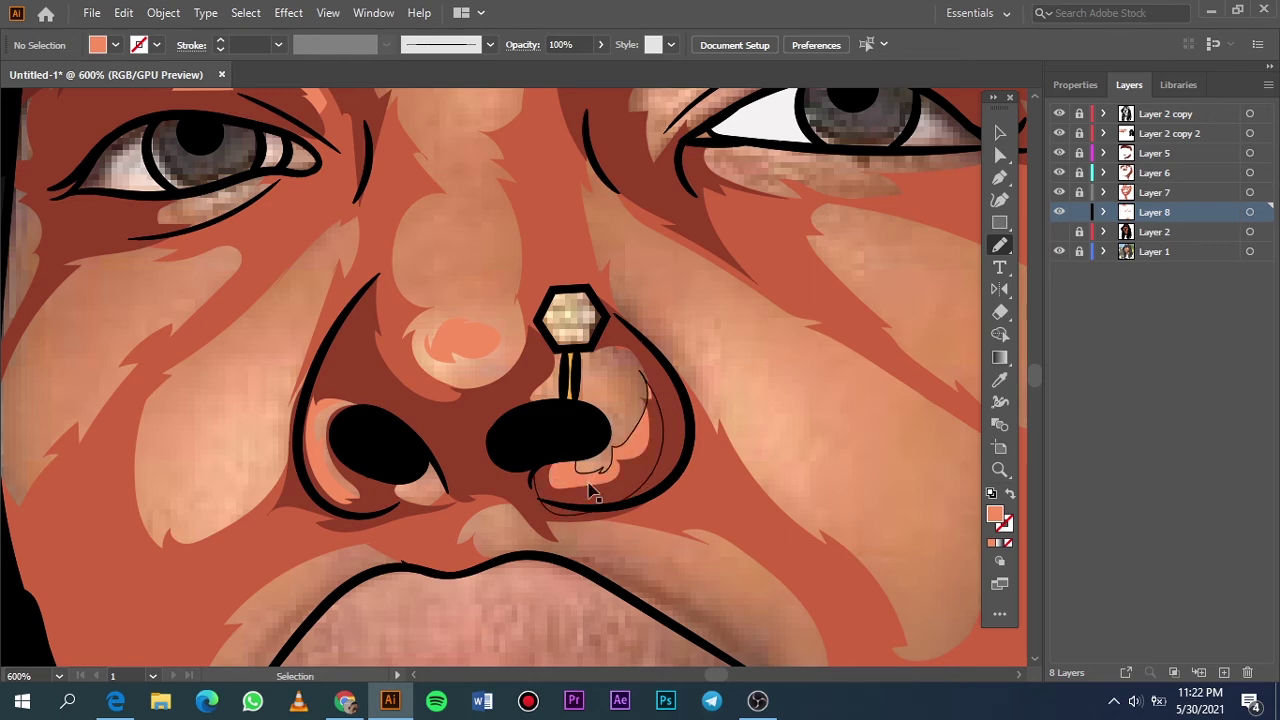
key(ctrl+0)
Draw a peach highlight on the forehead between the eyes.
click(1059, 251)
key(ctrl+plus)
key(ctrl+plus)
key(ctrl+plus)
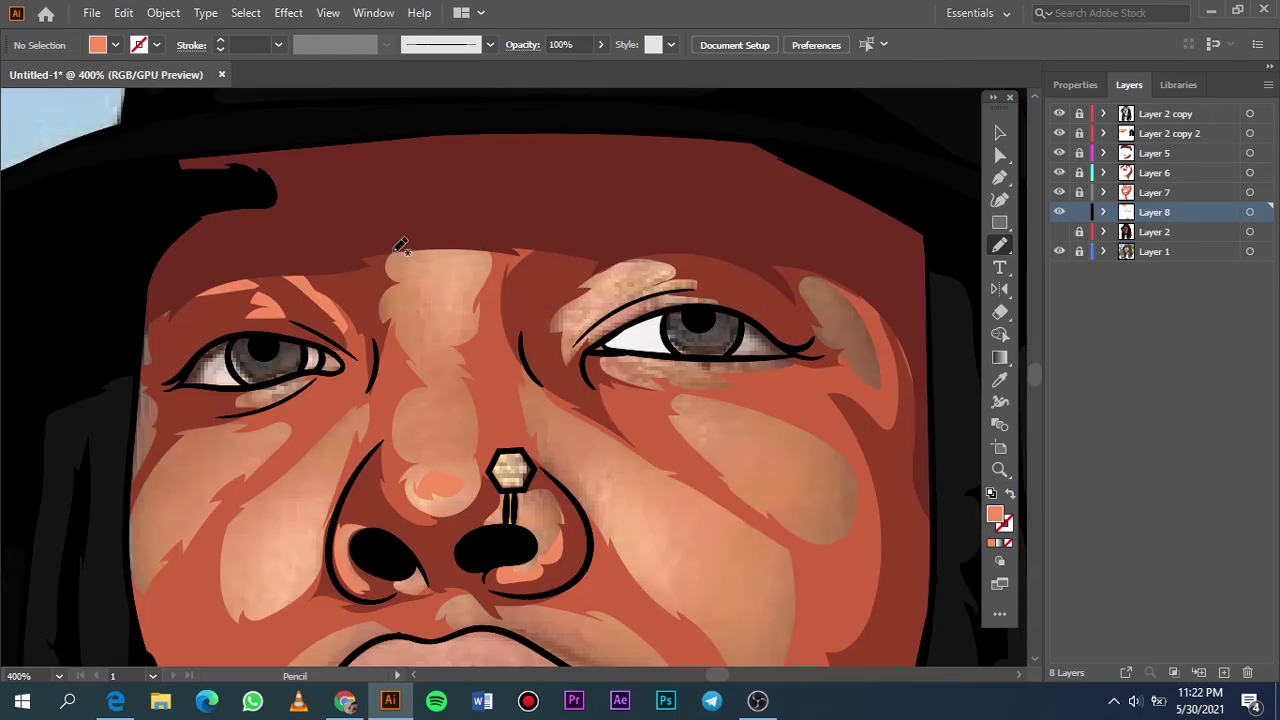
drag(466, 308, 390, 266)
key(ctrl+0)
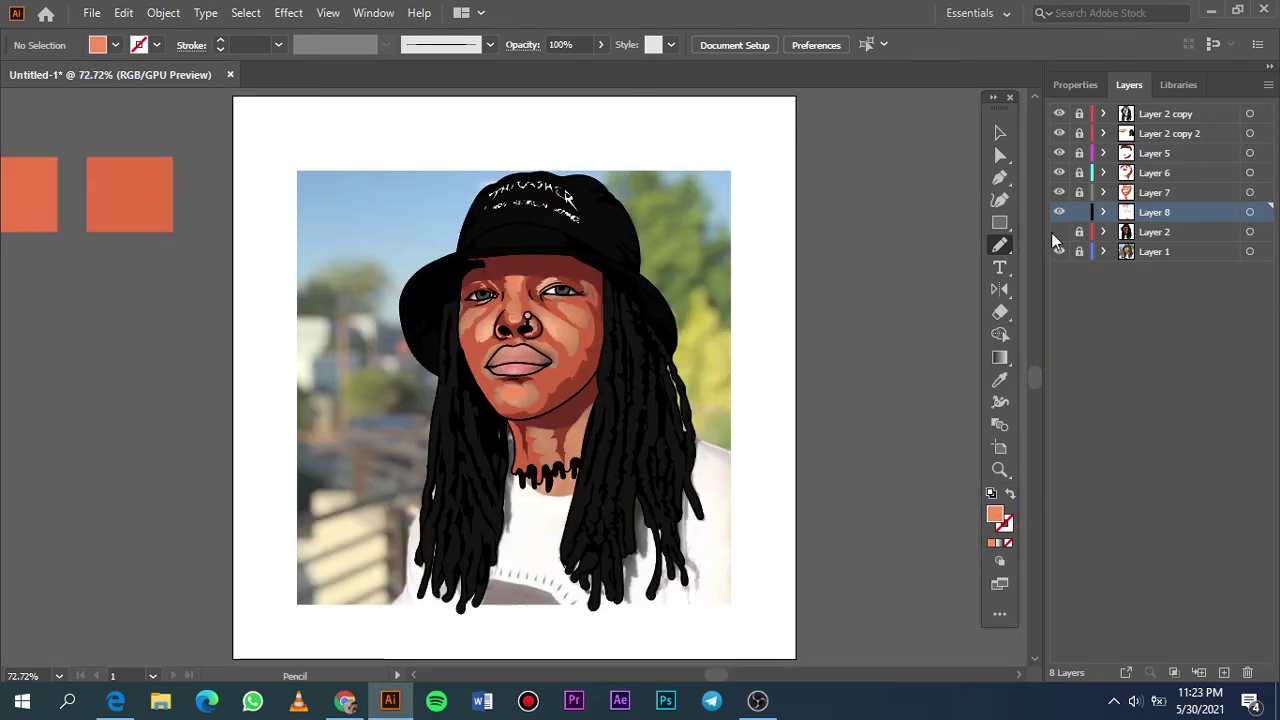
click(1059, 251)
click(1059, 251)
Add peach highlights on the cheek beside the nose and the right cheek.
scroll(500, 318, up, 6)
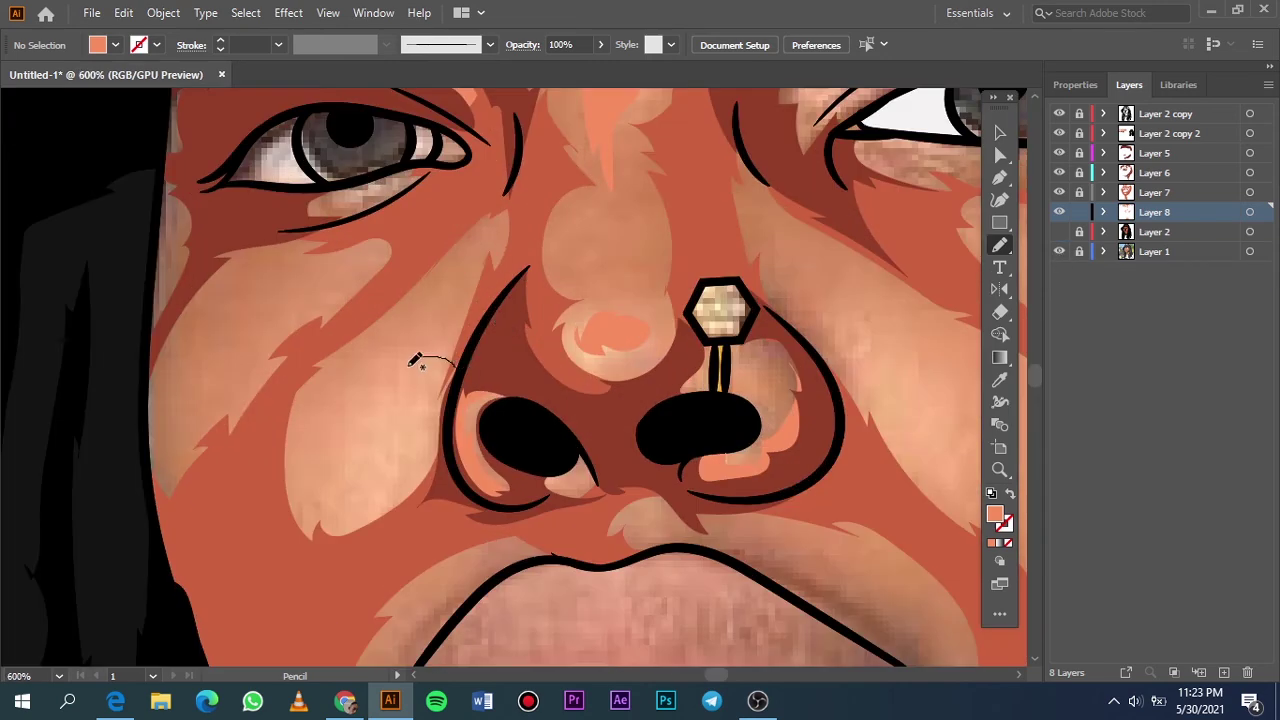
drag(343, 519, 480, 372)
scroll(519, 531, right, 5)
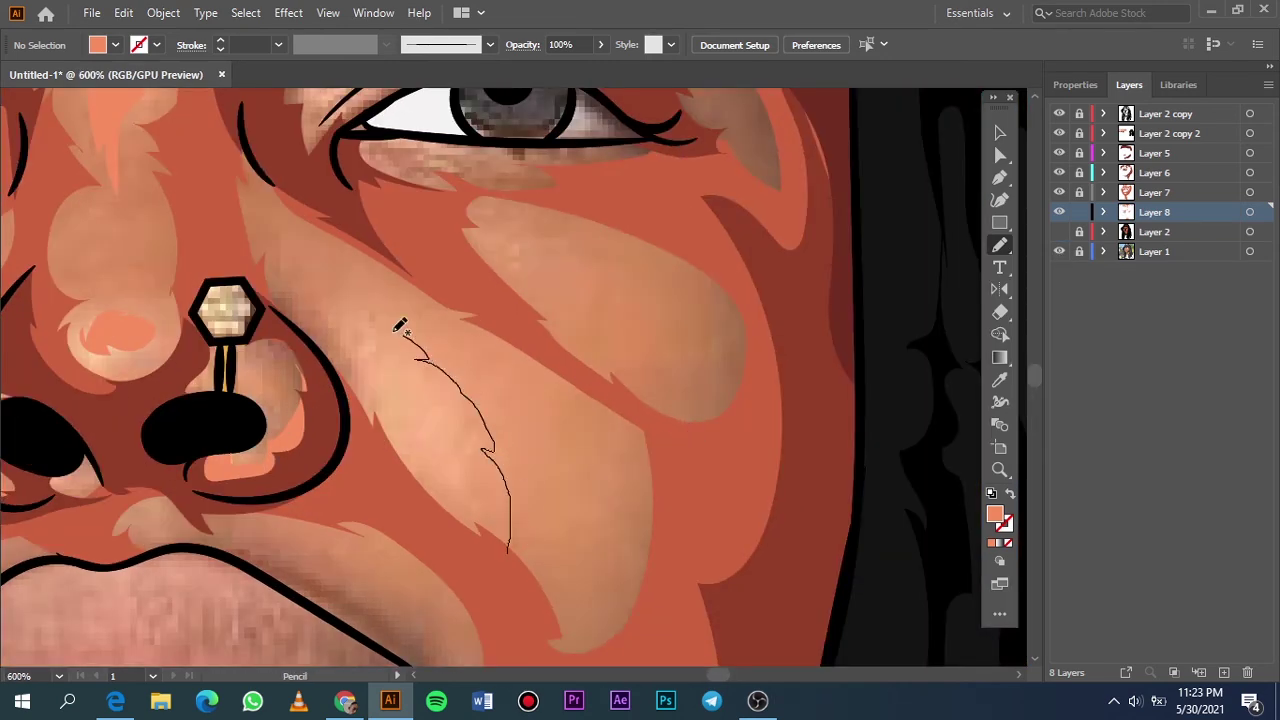
drag(400, 327, 528, 574)
key(ctrl+0)
click(1059, 251)
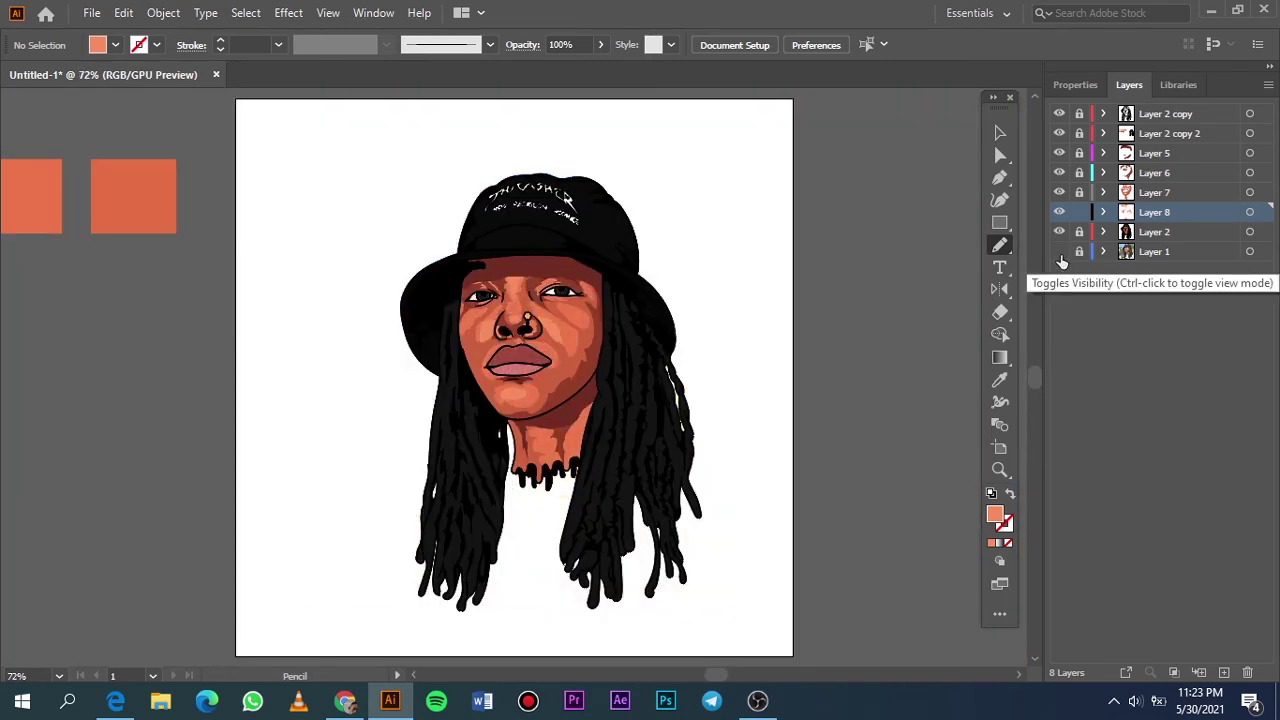
click(1059, 251)
Draw small highlights on the eyelid, cheek, left cheek and side of the nose.
scroll(563, 288, up, 6)
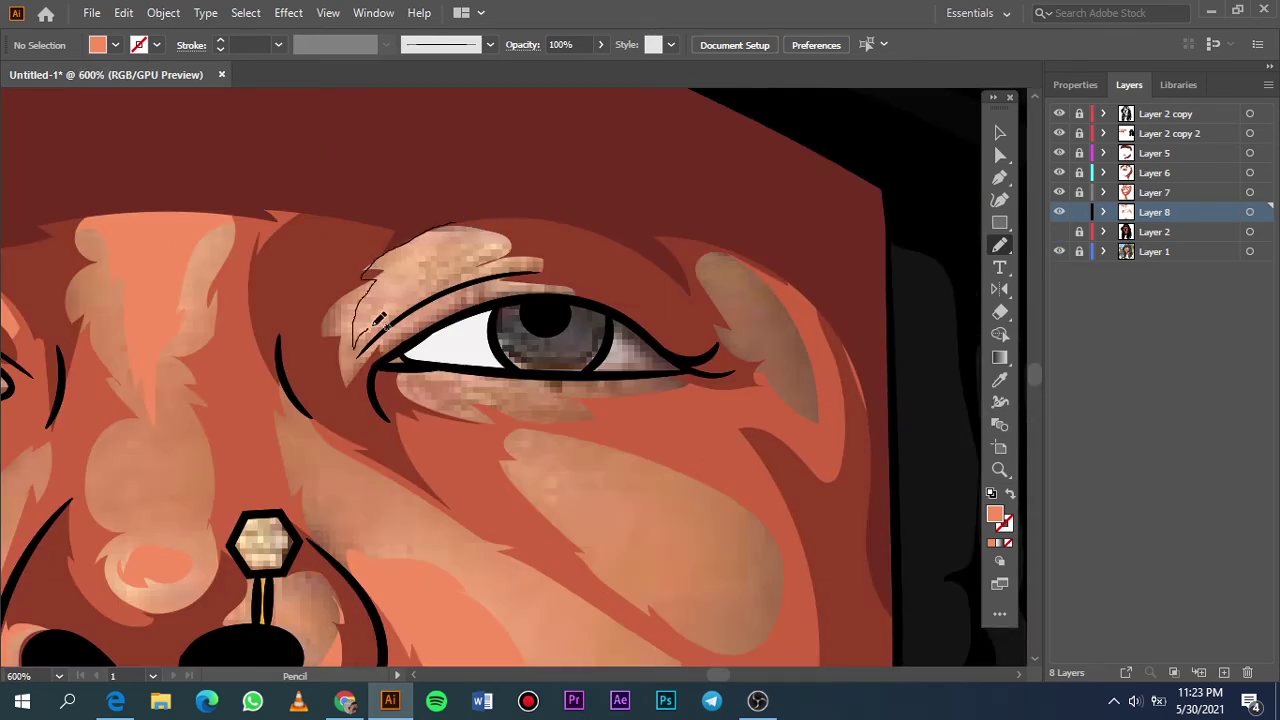
drag(548, 284, 548, 286)
scroll(560, 350, down, 2)
drag(623, 437, 613, 405)
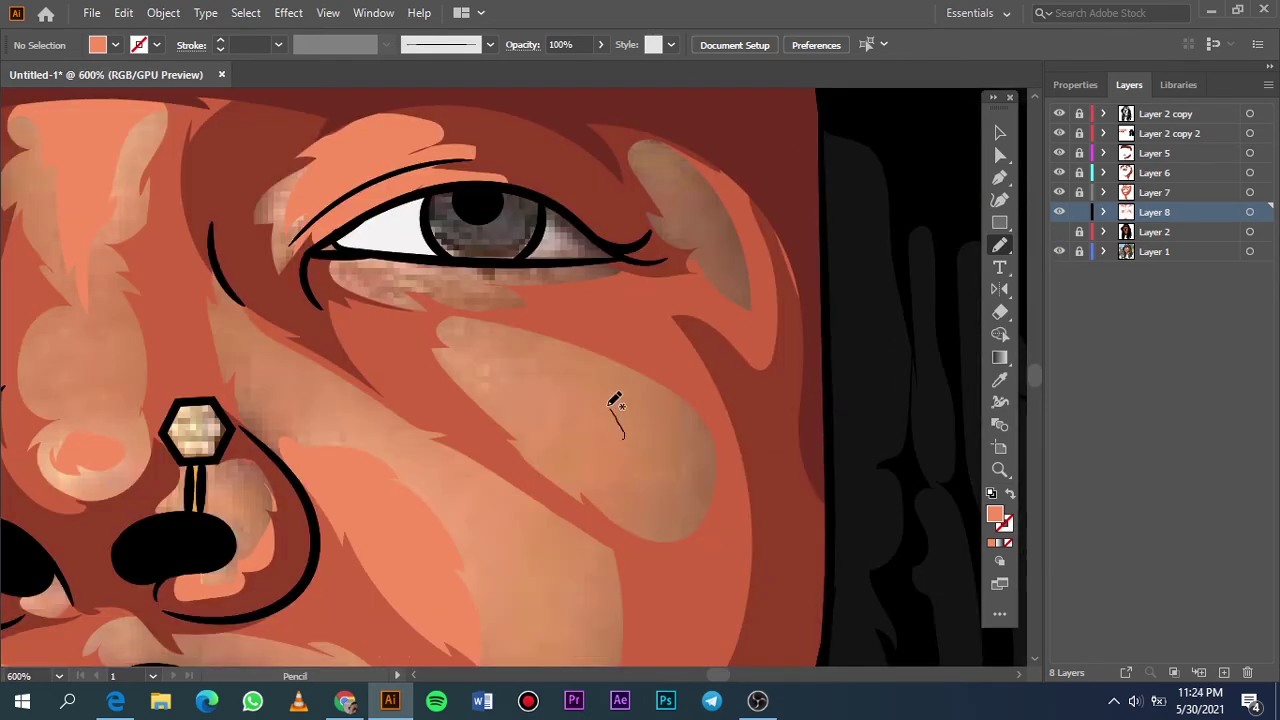
drag(613, 455, 624, 418)
scroll(651, 509, down, 3)
scroll(354, 172, up, 4)
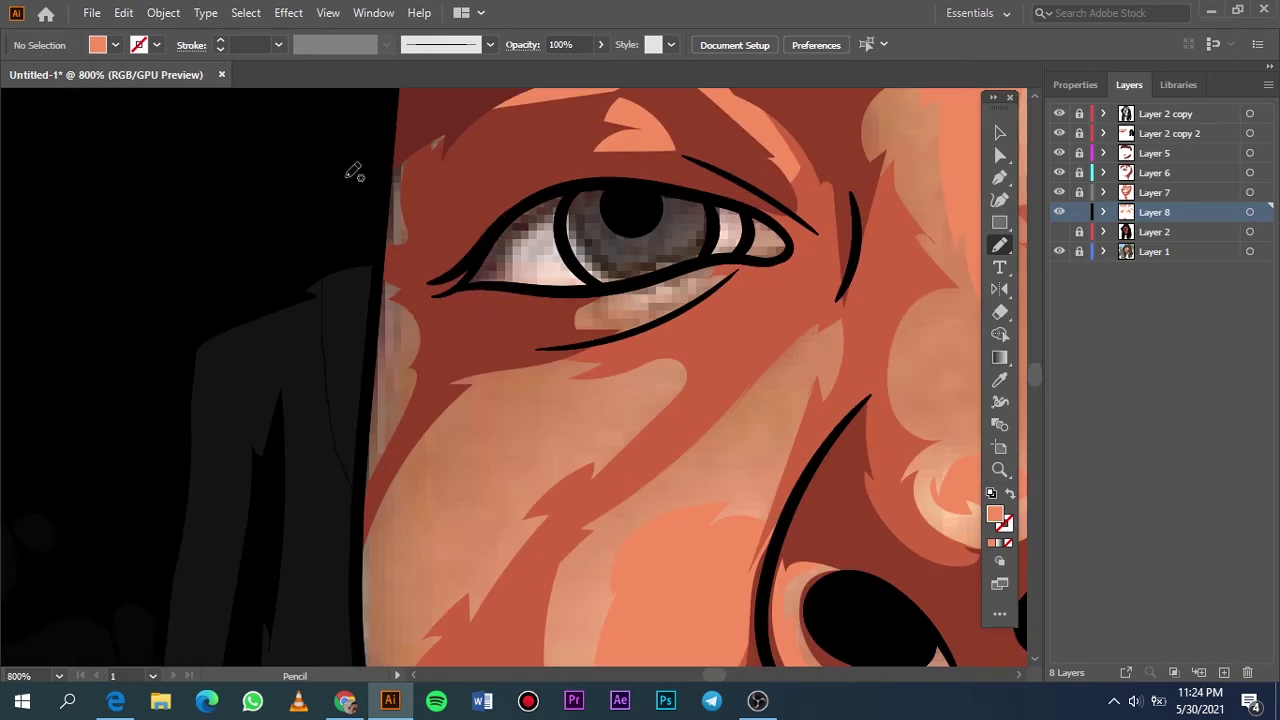
drag(383, 500, 384, 502)
scroll(446, 543, down, 4)
drag(563, 240, 590, 215)
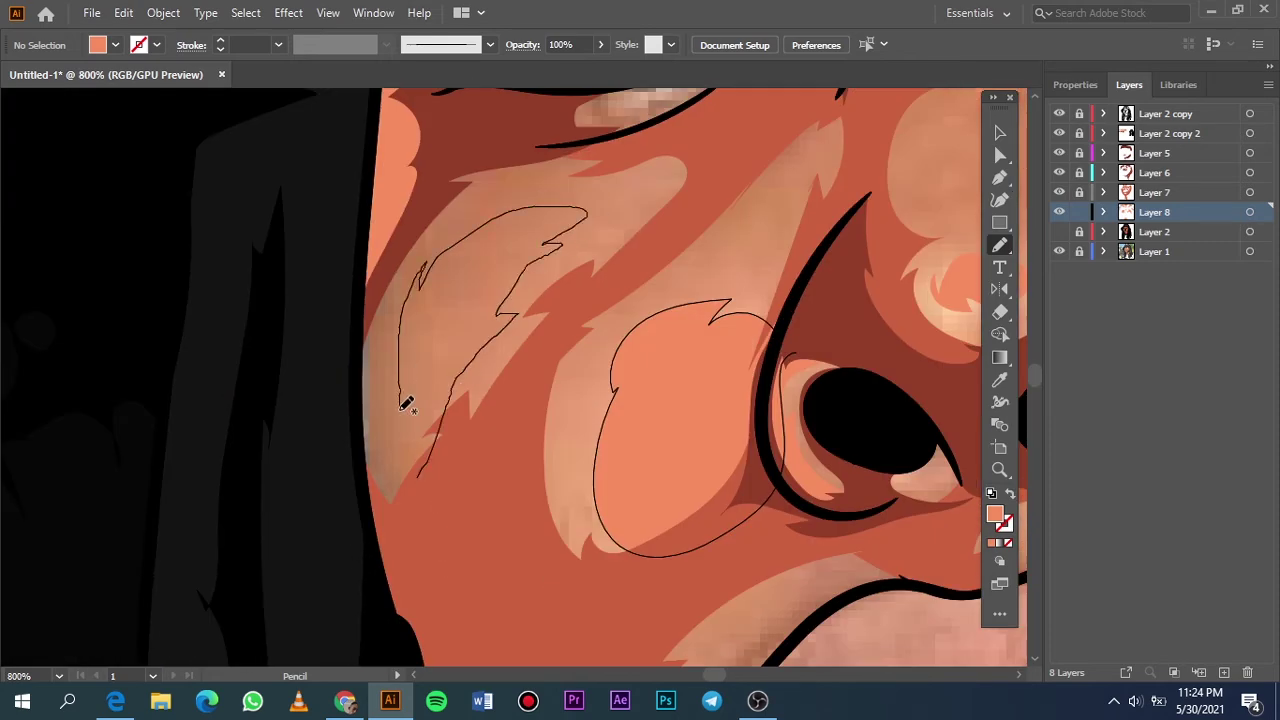
key(ctrl+0)
Draw a closed light highlight shape on the neck below the chin.
click(1059, 251)
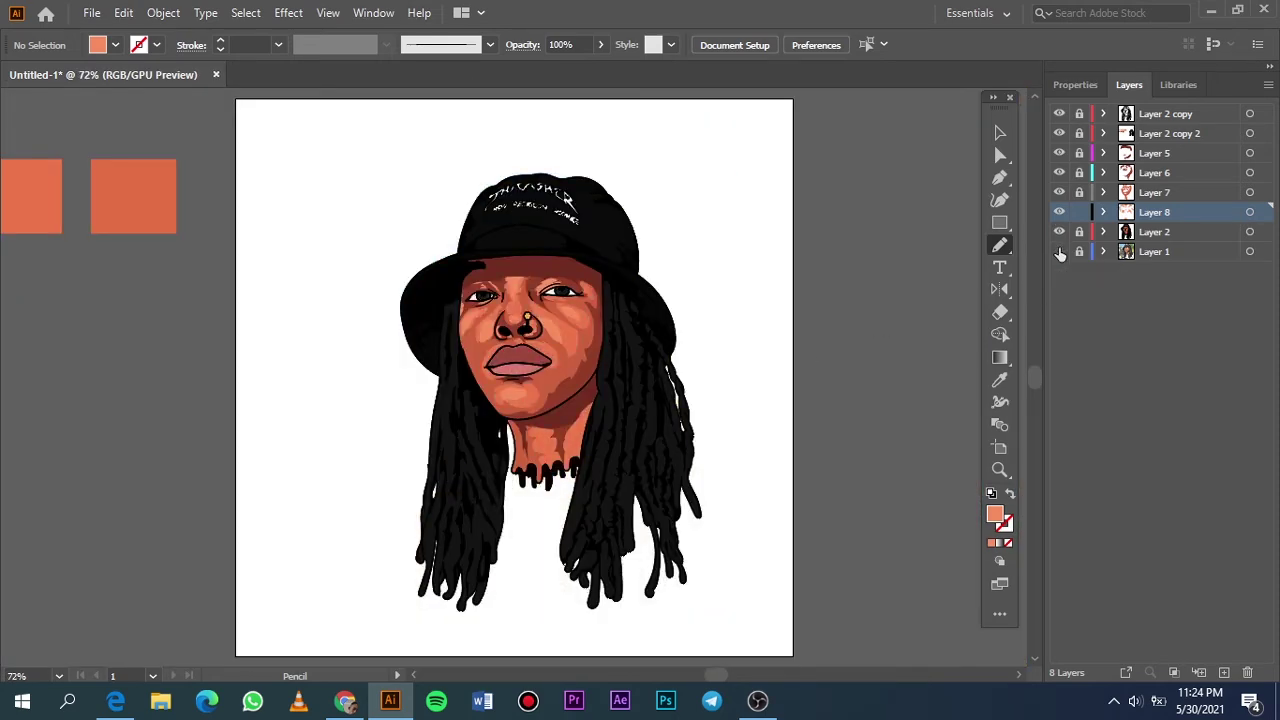
scroll(563, 443, up, 8)
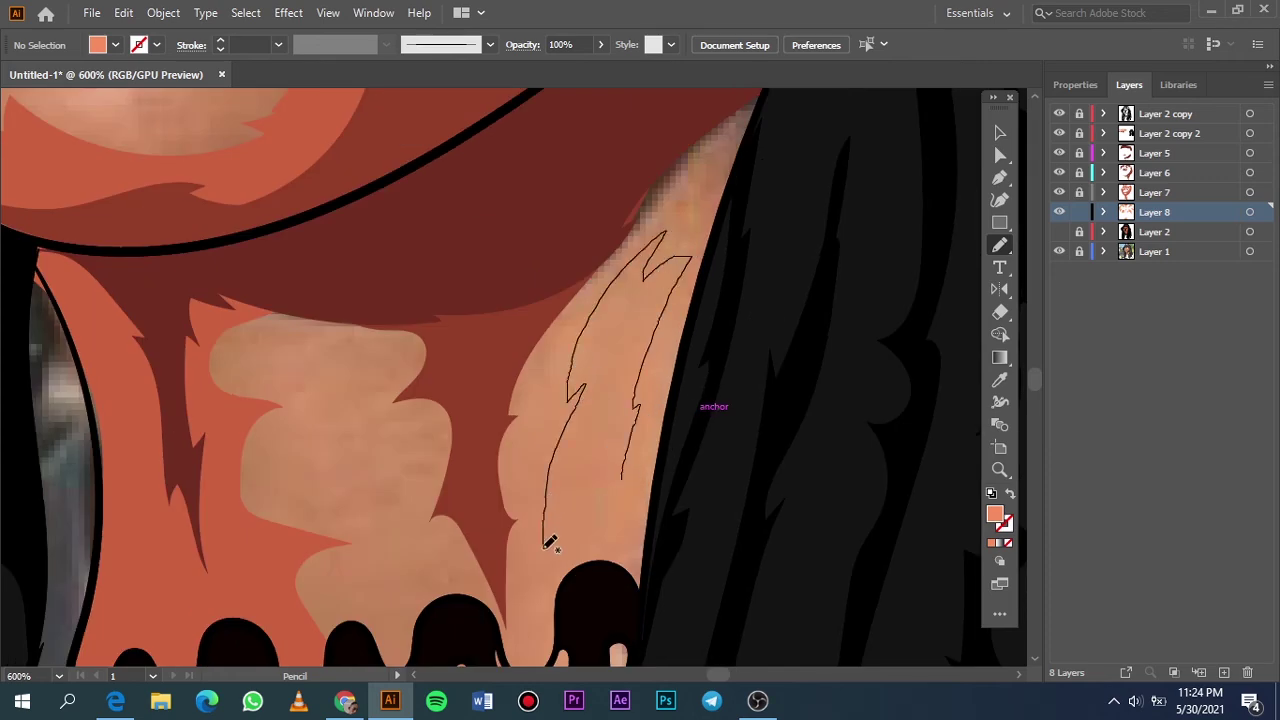
drag(549, 542, 620, 492)
drag(388, 384, 360, 356)
key(ctrl+0)
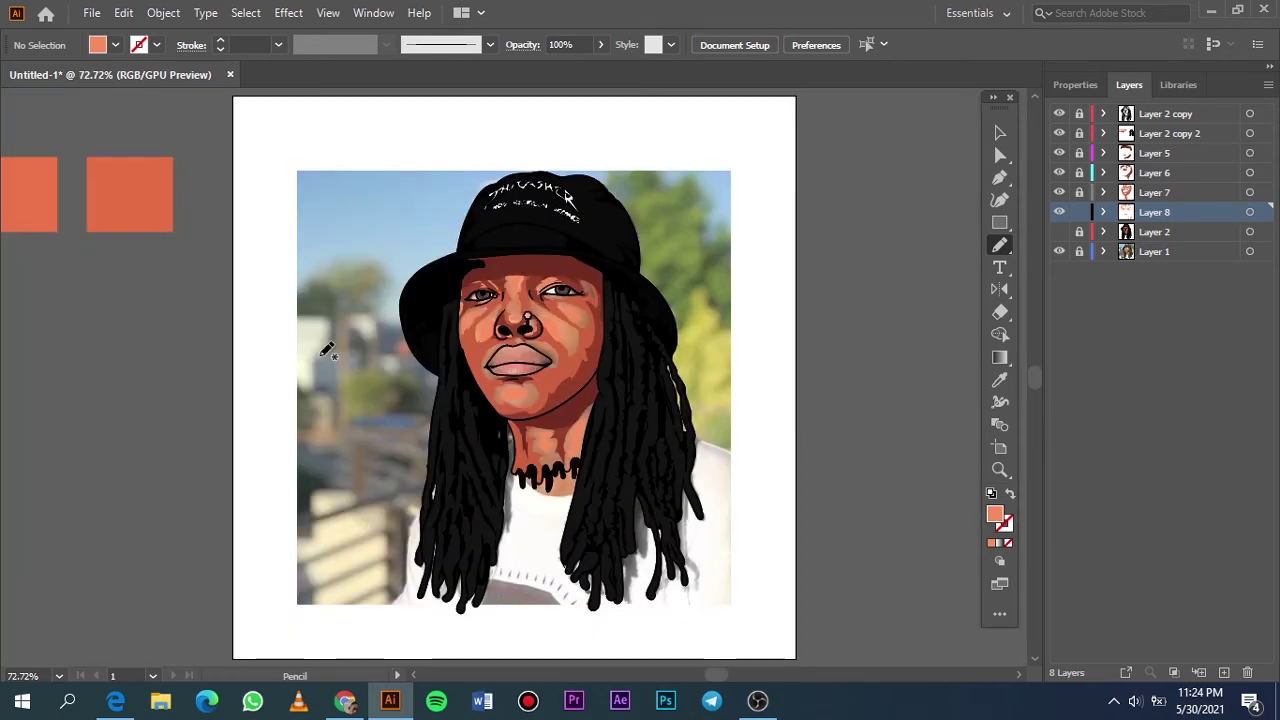
Switch to the Selection tool and hide the reference photo to review the highlights.
click(1059, 231)
scroll(130, 188, left, 5)
key(i)
key(v)
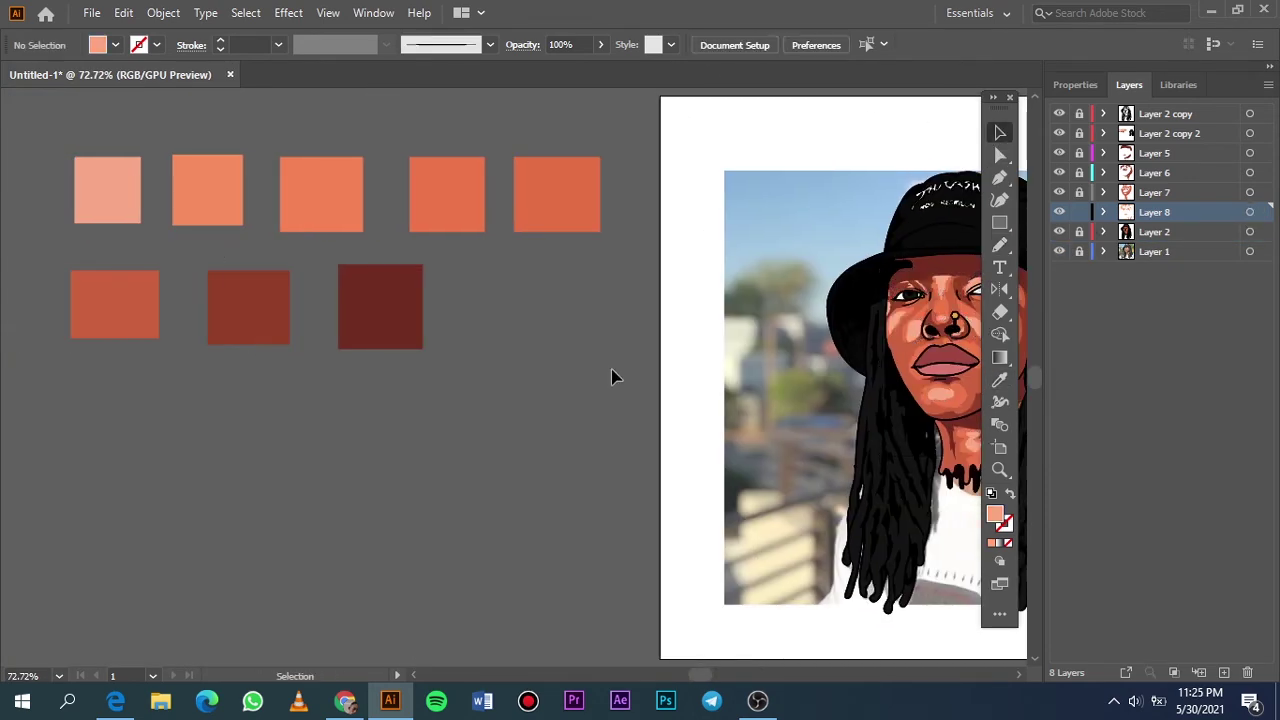
scroll(700, 400, right, 5)
click(1059, 251)
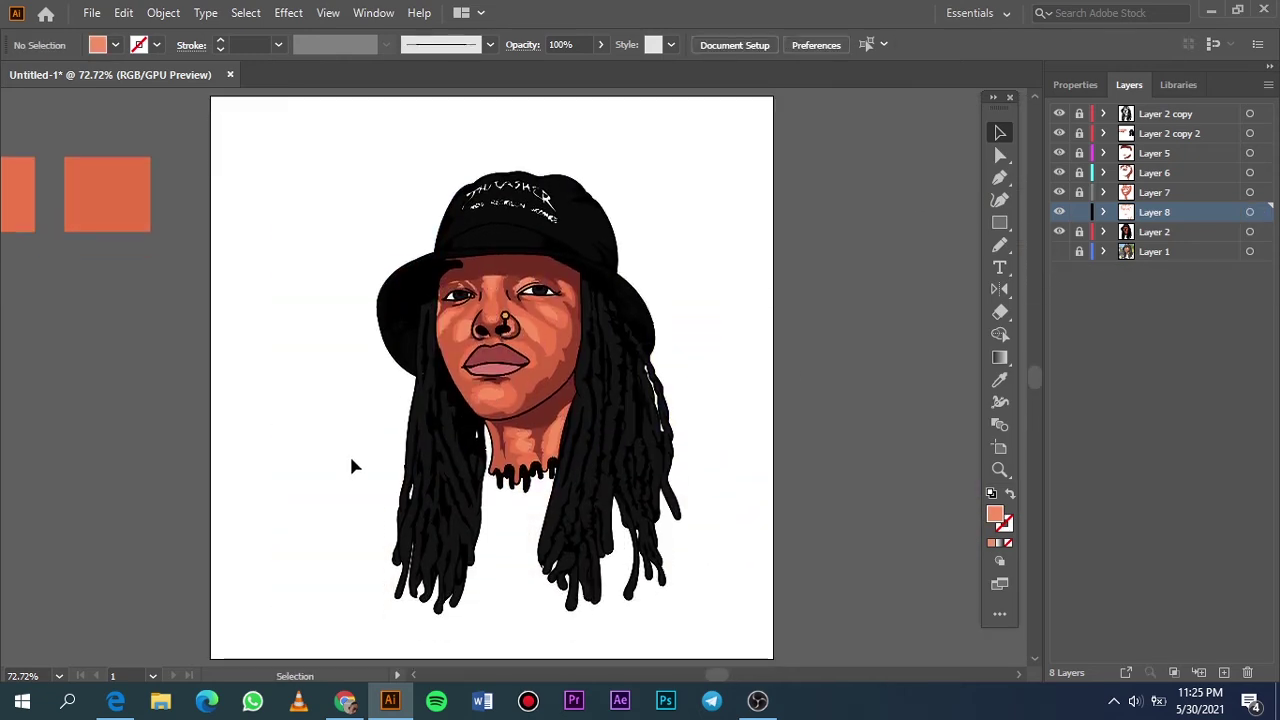
On Layer 5, draw a deeper mauve shading shape inside the lower lip.
click(1059, 251)
click(1059, 231)
click(1140, 153)
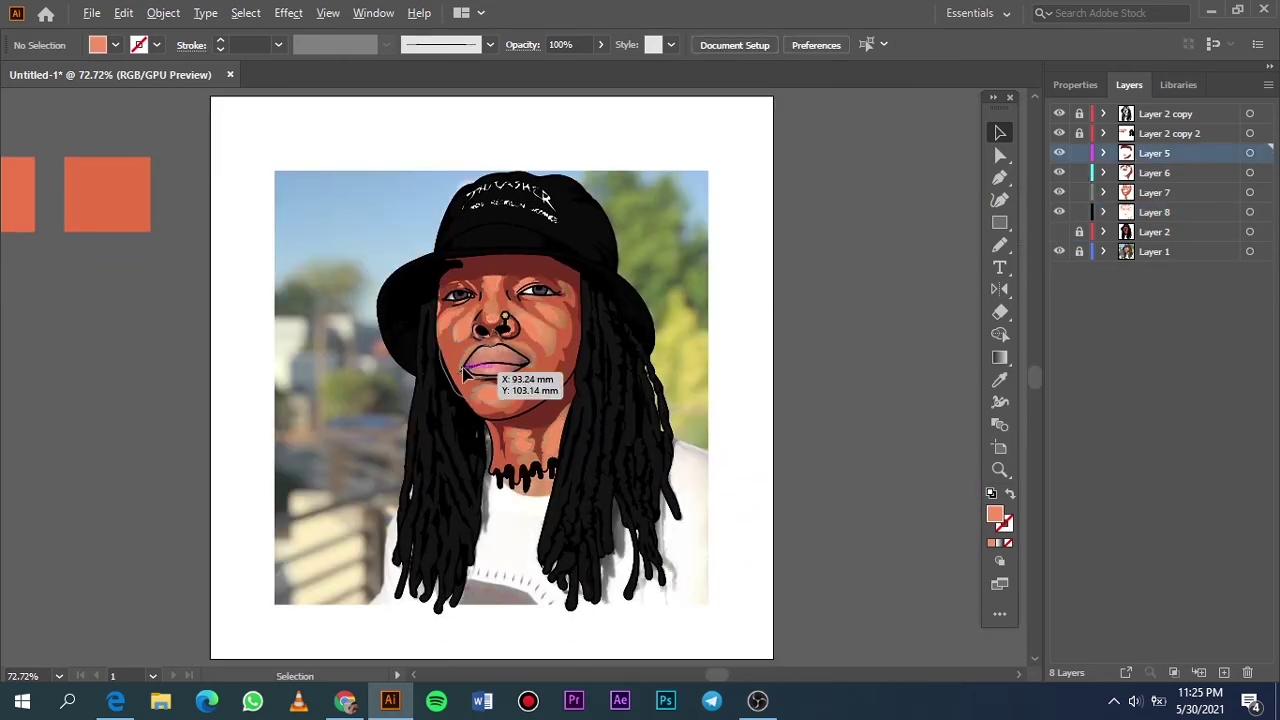
scroll(543, 371, up, 4)
key(i)
click(595, 365)
double_click(995, 515)
click(846, 178)
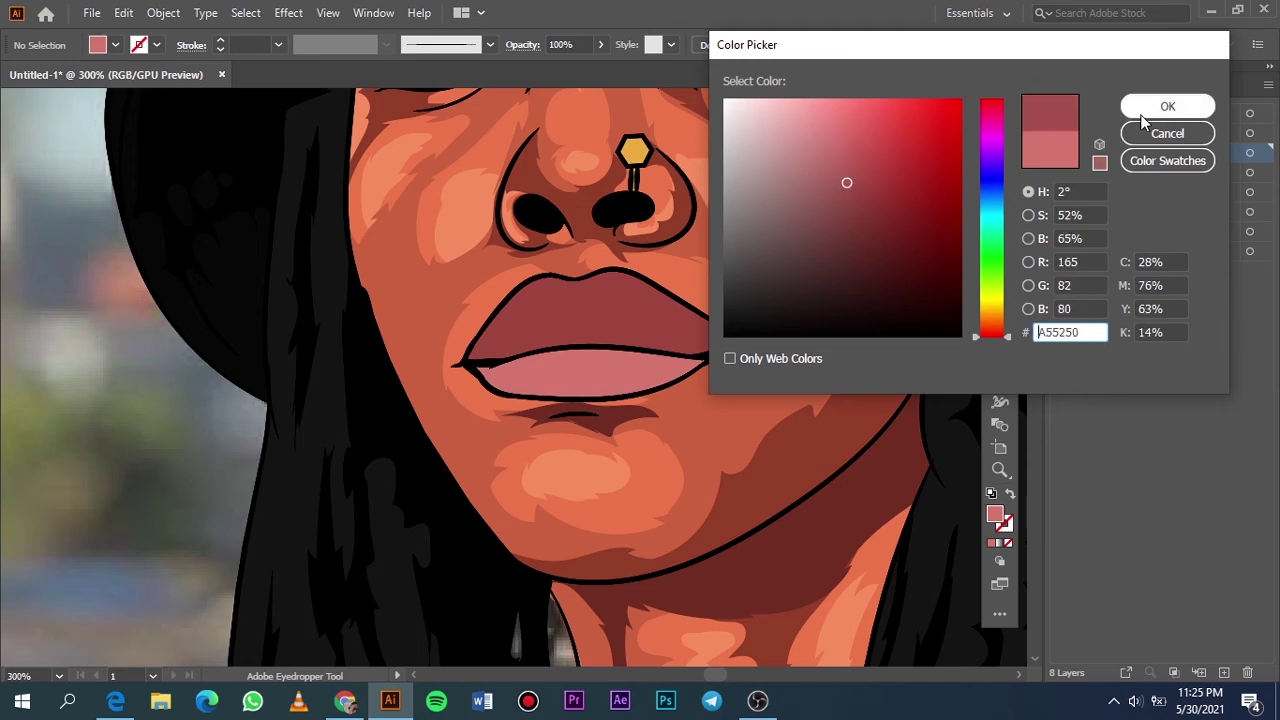
click(1140, 108)
scroll(560, 360, up, 4)
key(n)
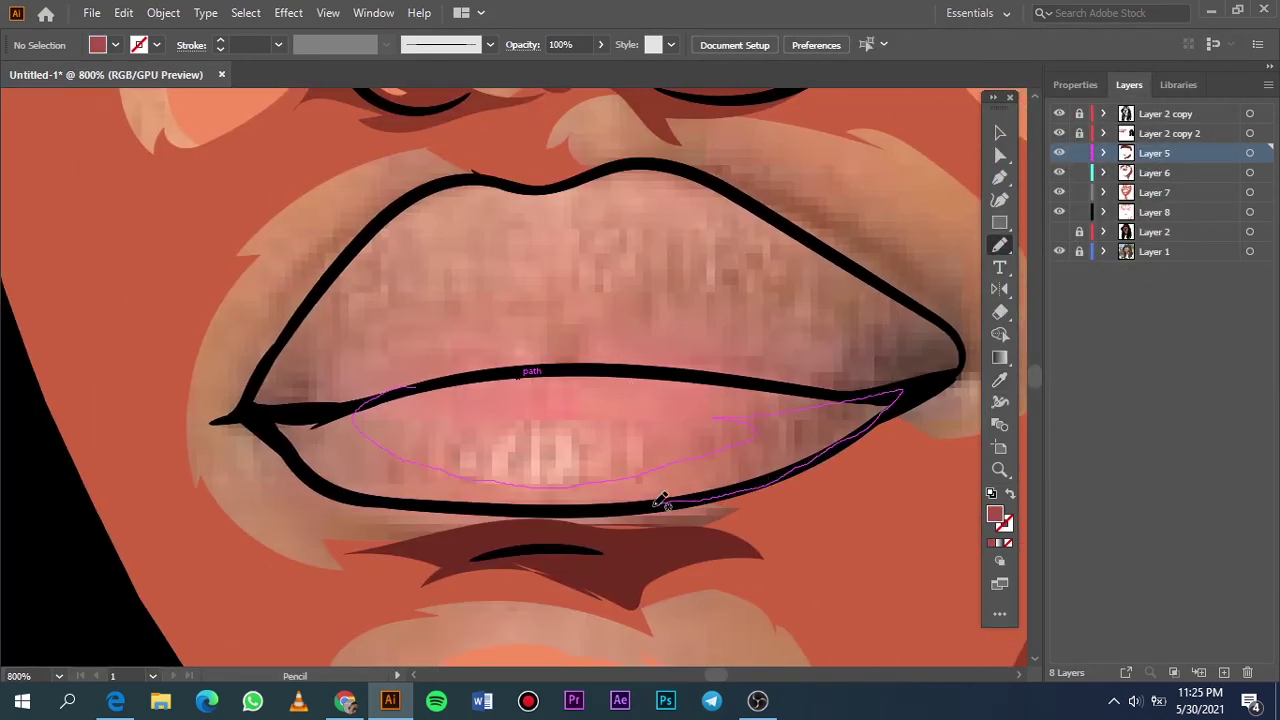
drag(252, 412, 247, 414)
Deselect the new shape and compare the lips with the reference photo by toggling layers.
click(1059, 231)
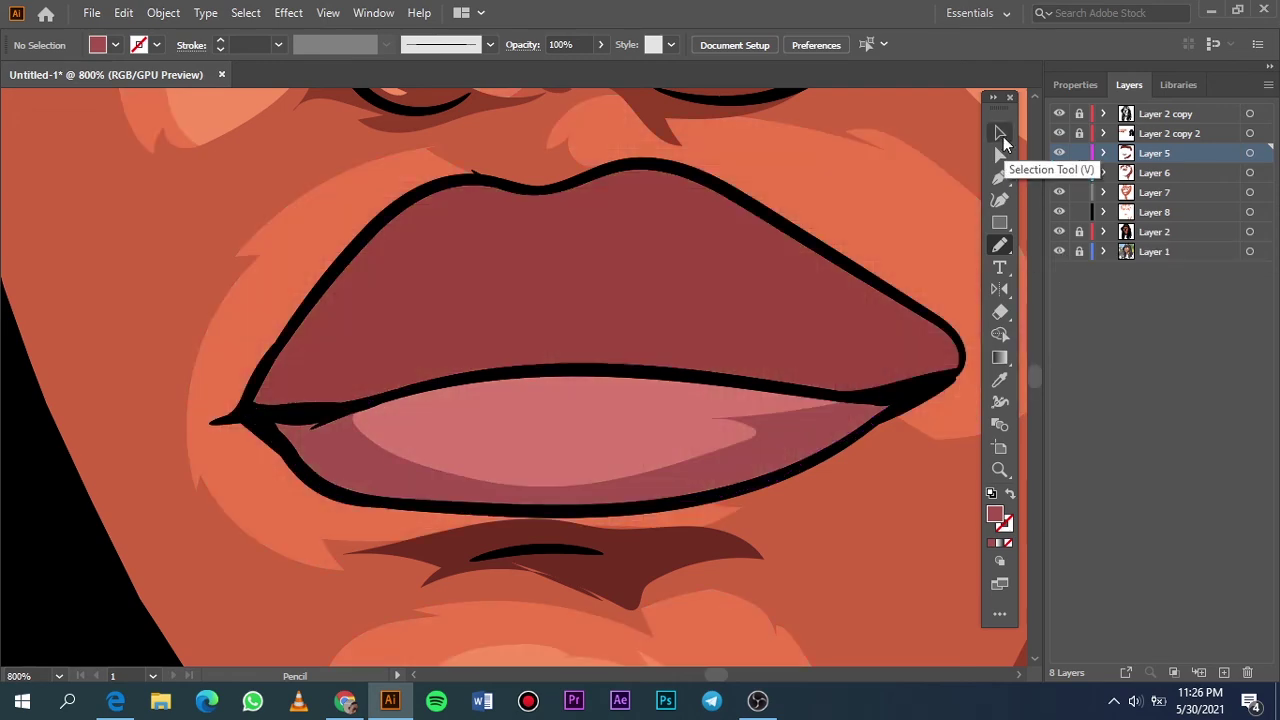
click(1000, 132)
key(ctrl+shift+a)
key(n)
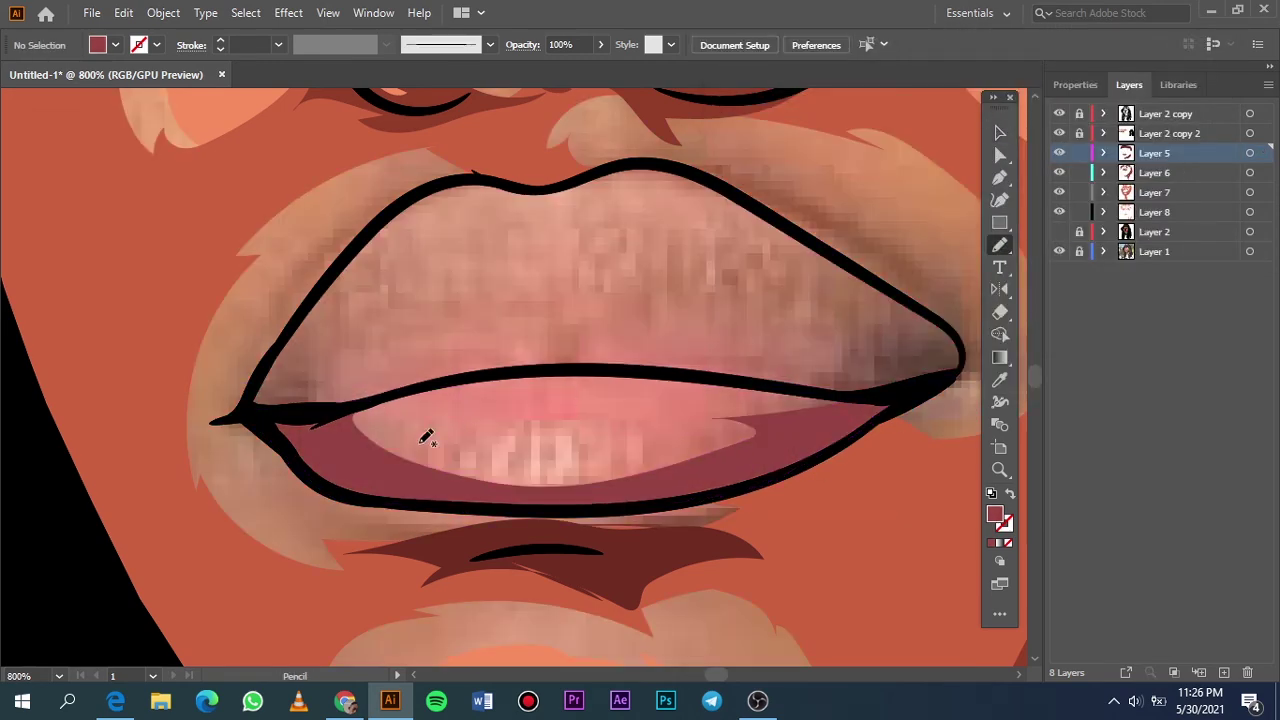
key(ctrl+0)
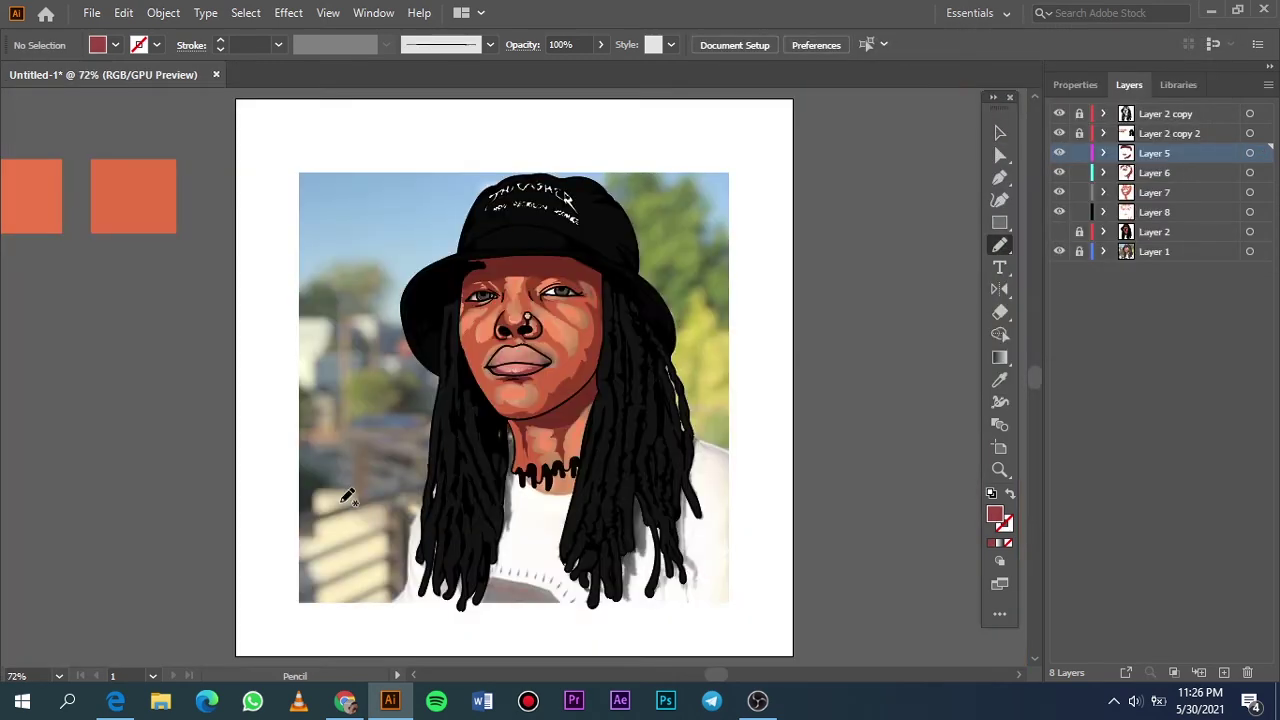
click(1059, 231)
click(1059, 251)
click(1059, 251)
Draw a dark red shadow band around the upper lip.
key(ctrl+plus)
key(ctrl+plus)
key(ctrl+plus)
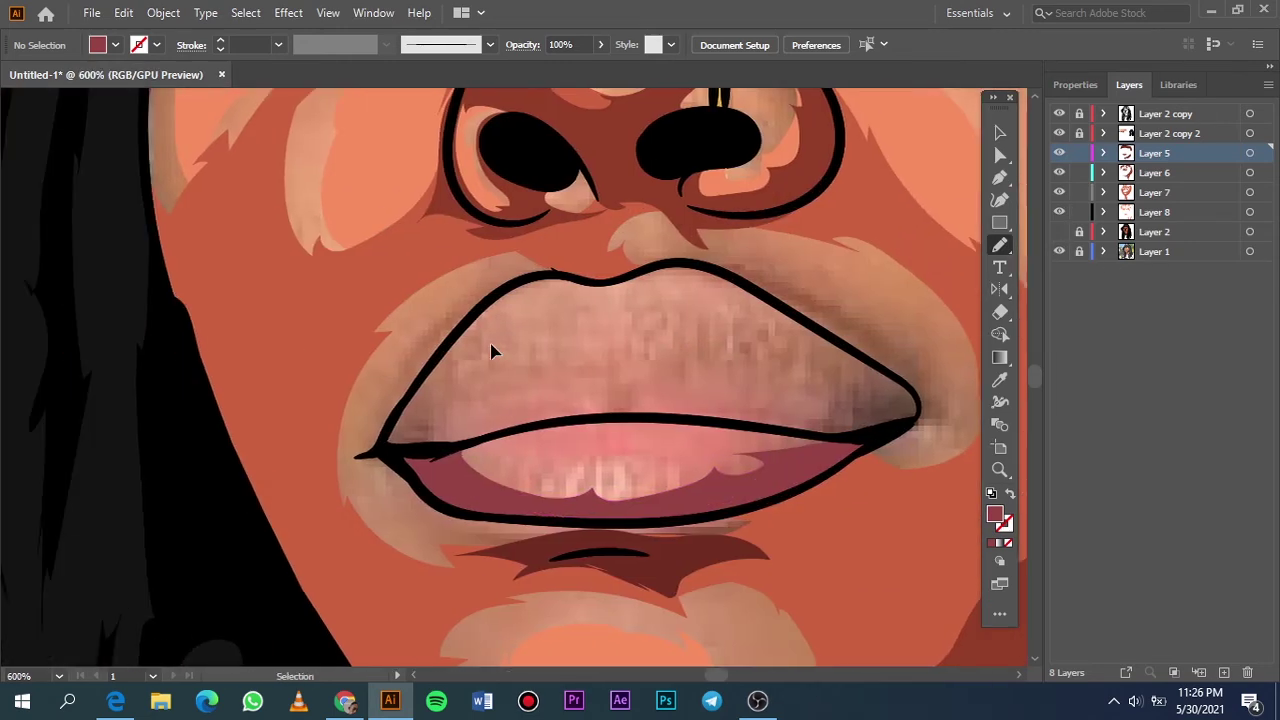
key(i)
double_click(995, 516)
click(1166, 106)
click(1059, 231)
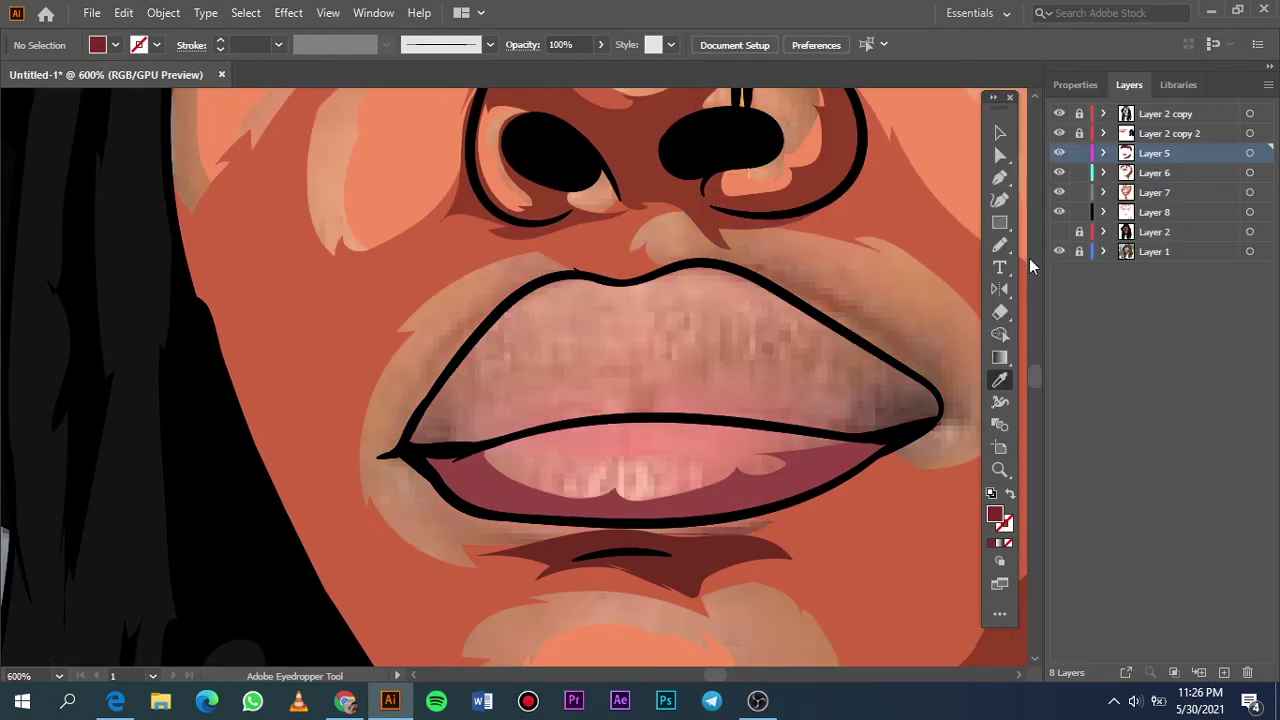
key(n)
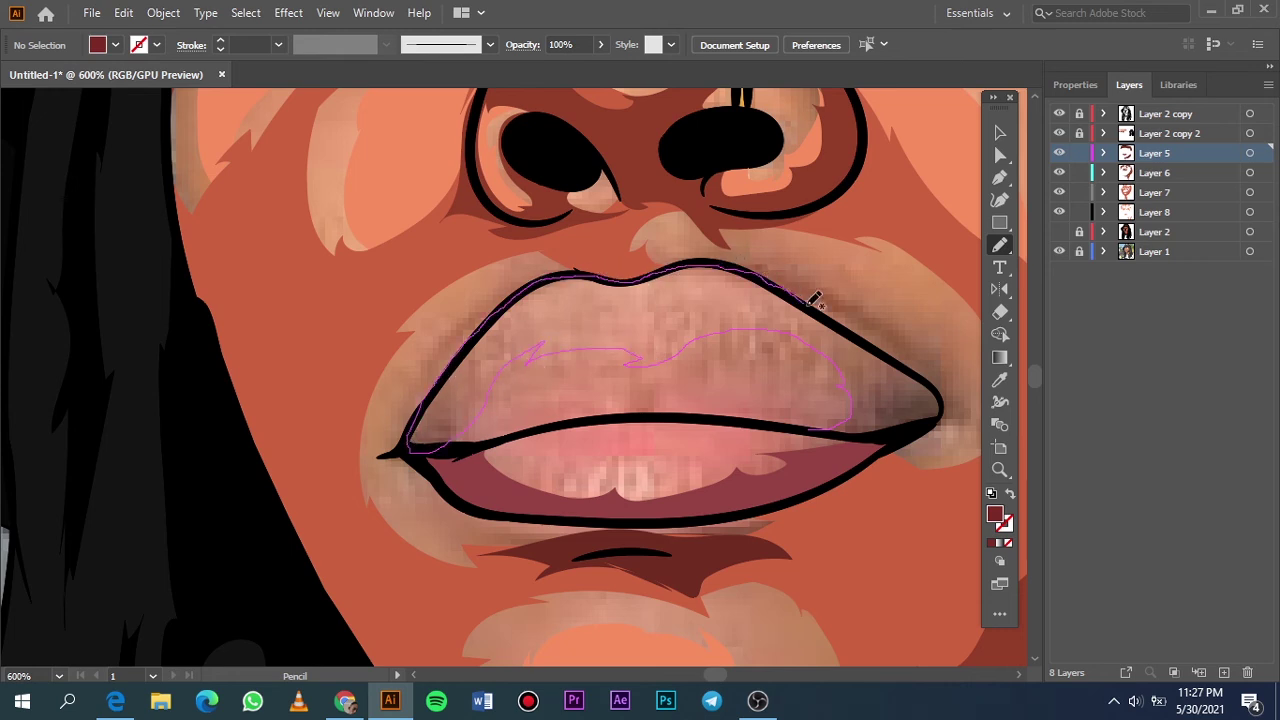
drag(915, 424, 949, 410)
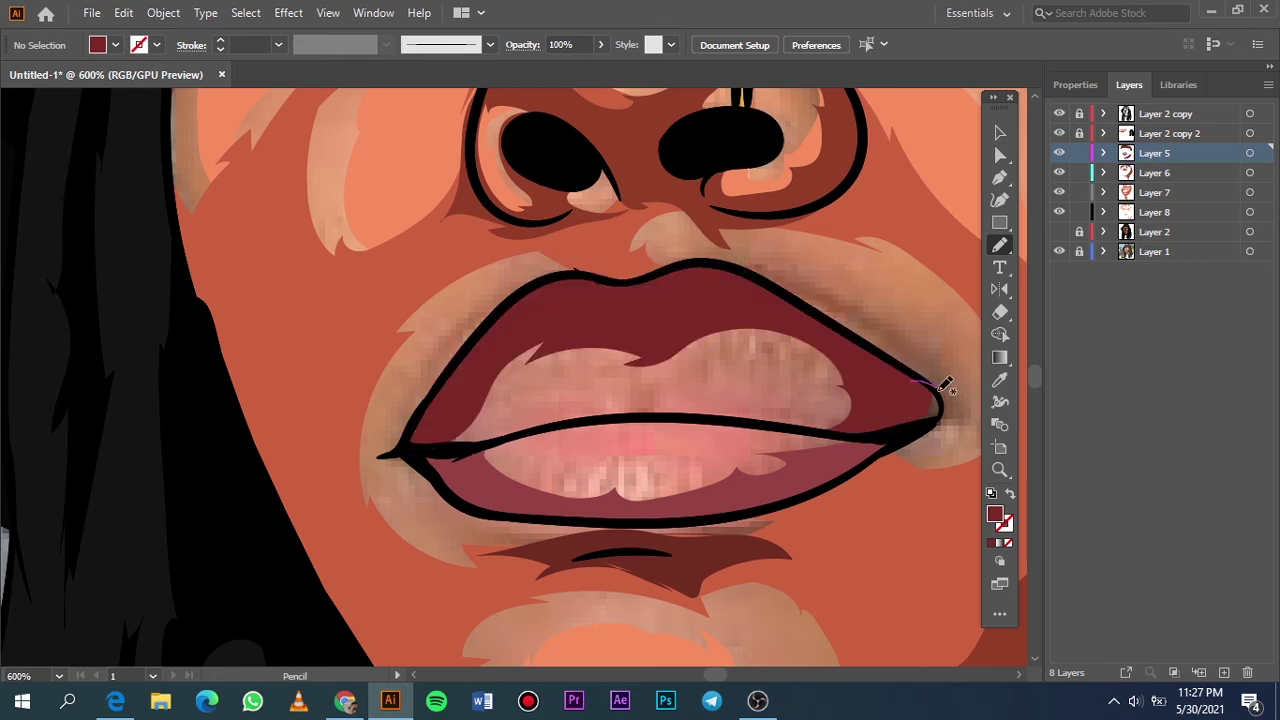
Darken the upper-lip shape slightly by lowering brightness in Recolor Artwork.
click(1059, 212)
key(ctrl+0)
click(1059, 251)
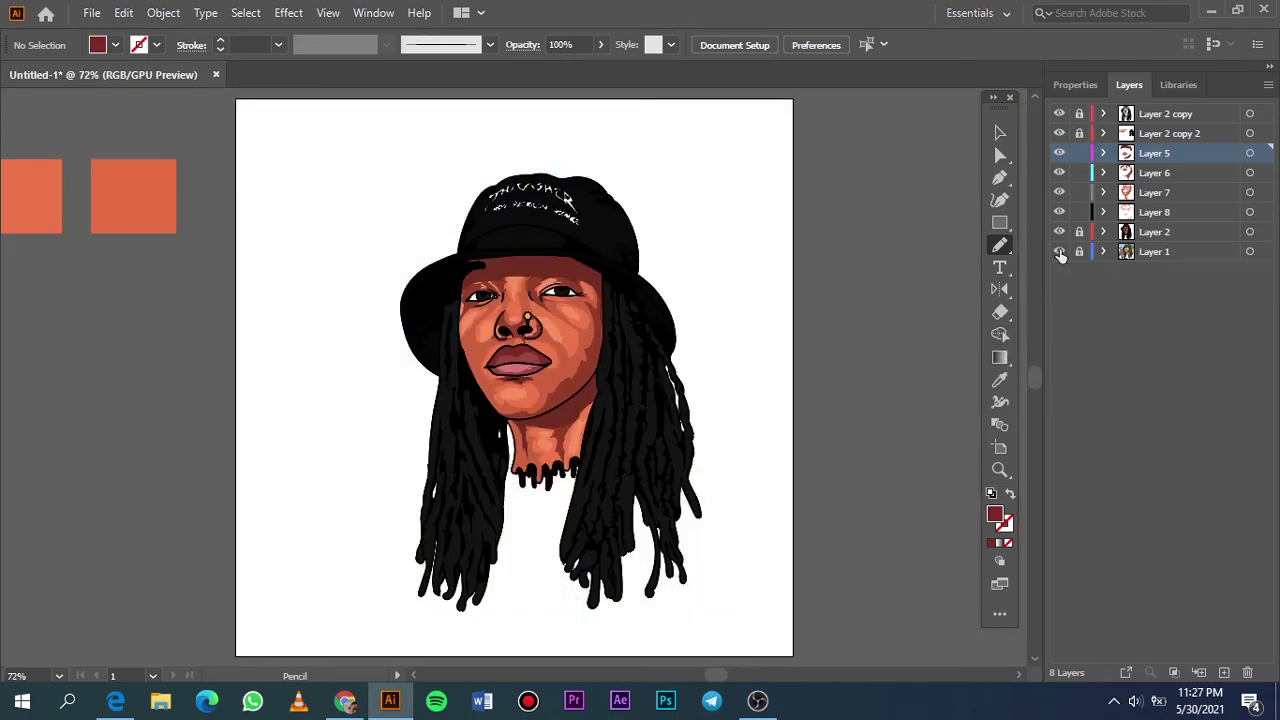
scroll(525, 343, up, 2)
scroll(525, 343, up, 2)
key(i)
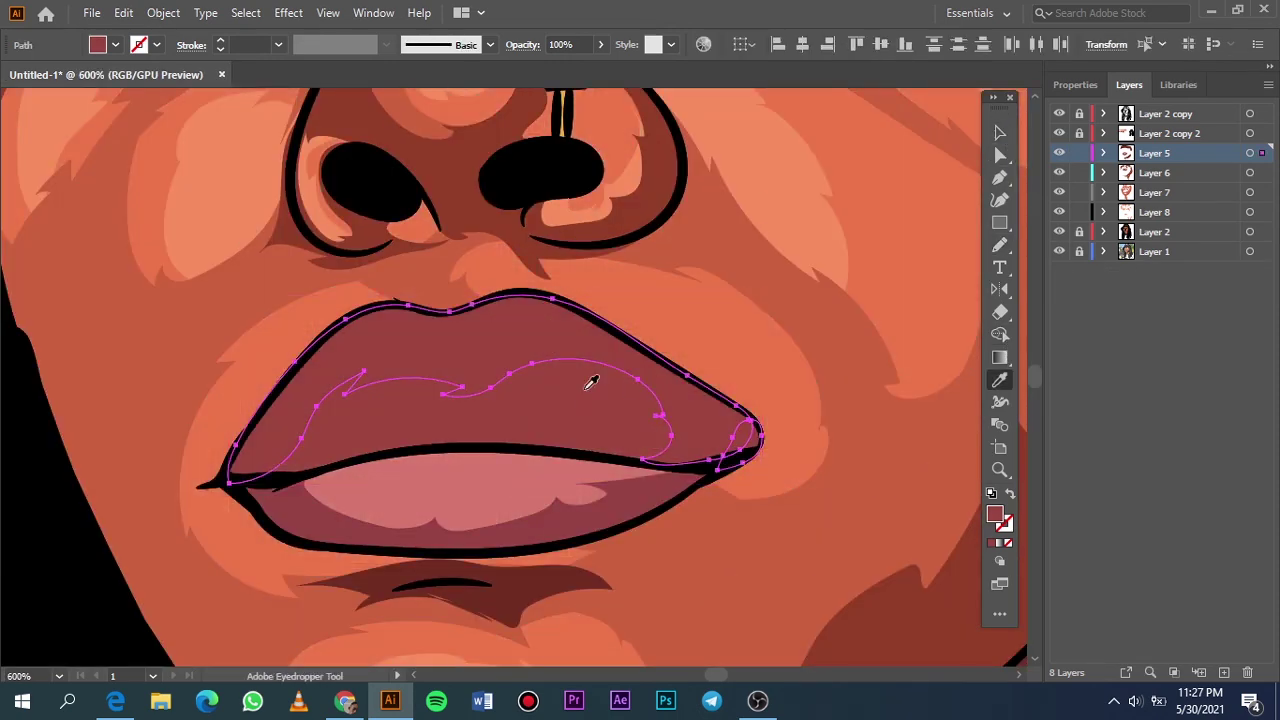
click(123, 12)
click(503, 342)
drag(967, 526, 960, 529)
key(Return)
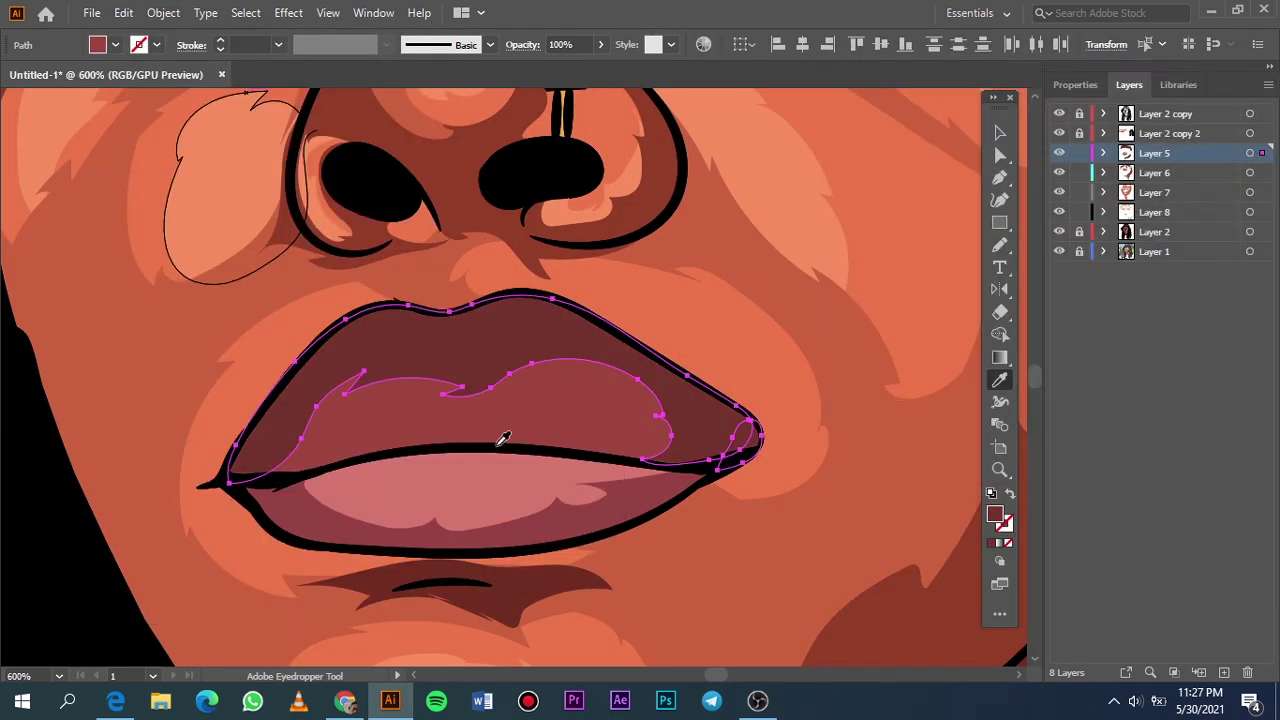
key(a)
click(445, 490)
key(ctrl+0)
click(1154, 212)
scroll(542, 370, up, 3)
Draw a light pink highlight on the lower lip.
scroll(542, 370, up, 3)
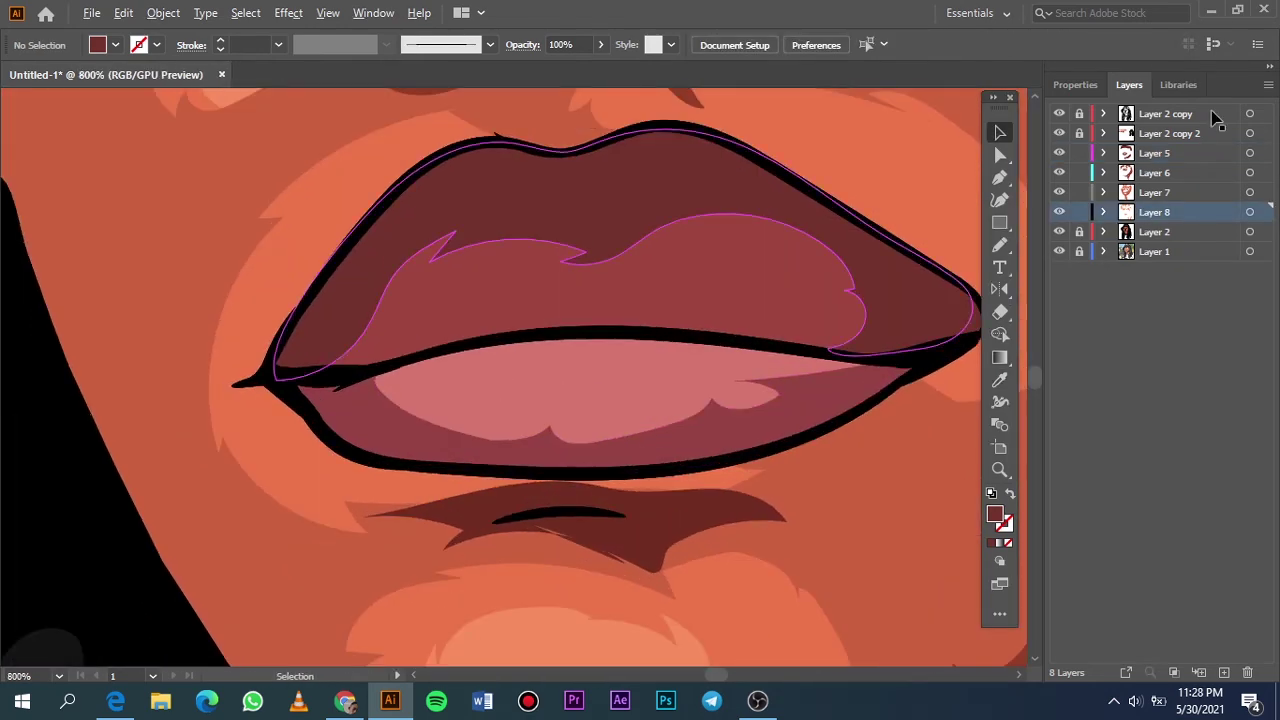
key(i)
double_click(994, 513)
click(1163, 107)
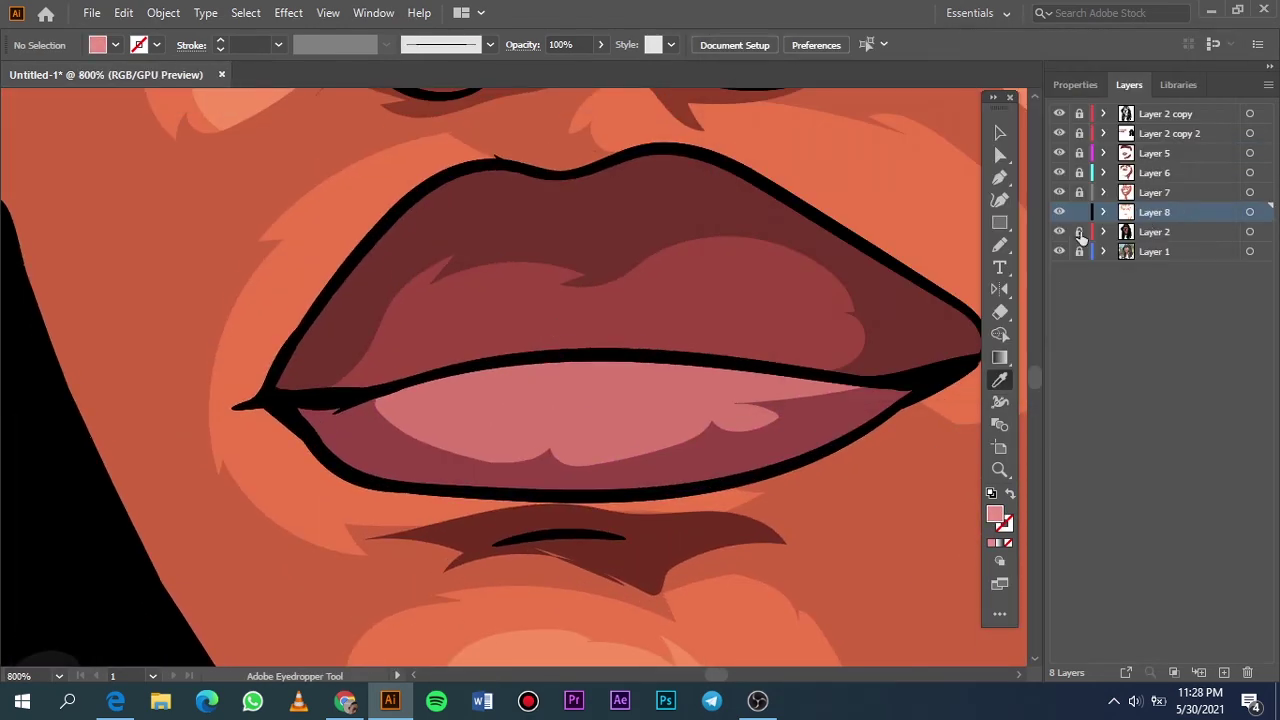
click(1059, 231)
key(n)
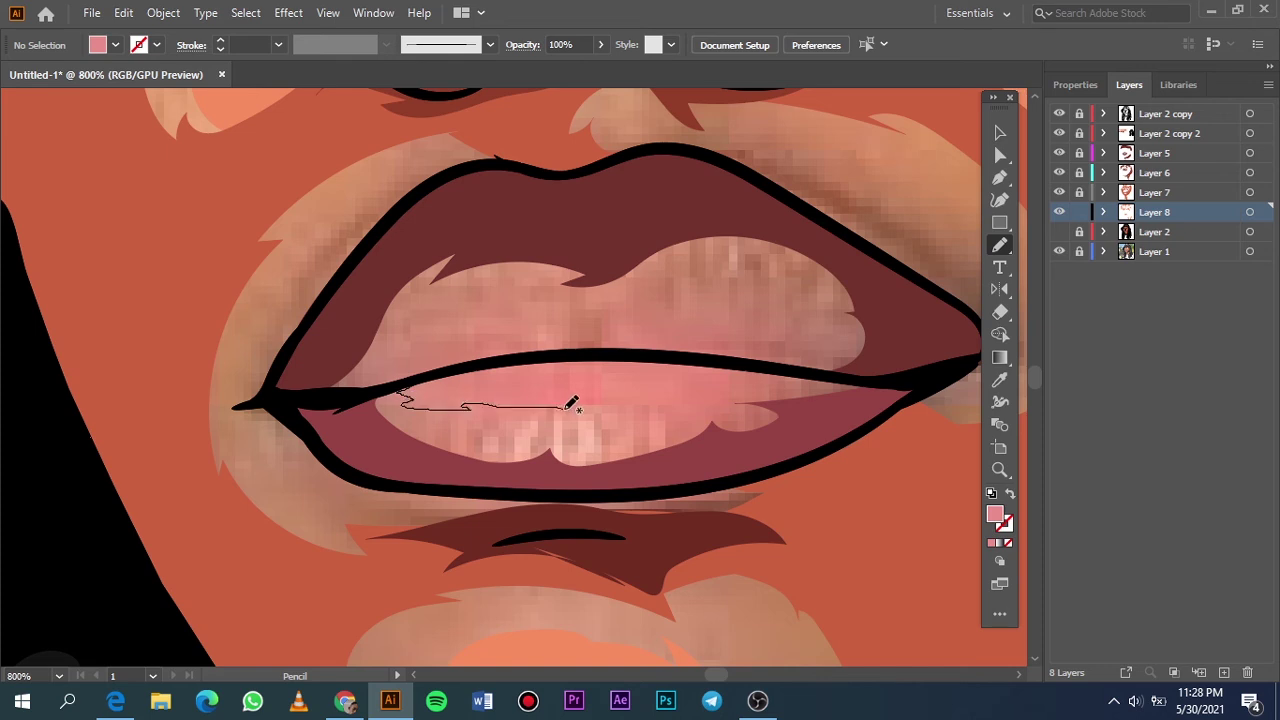
drag(405, 392, 403, 397)
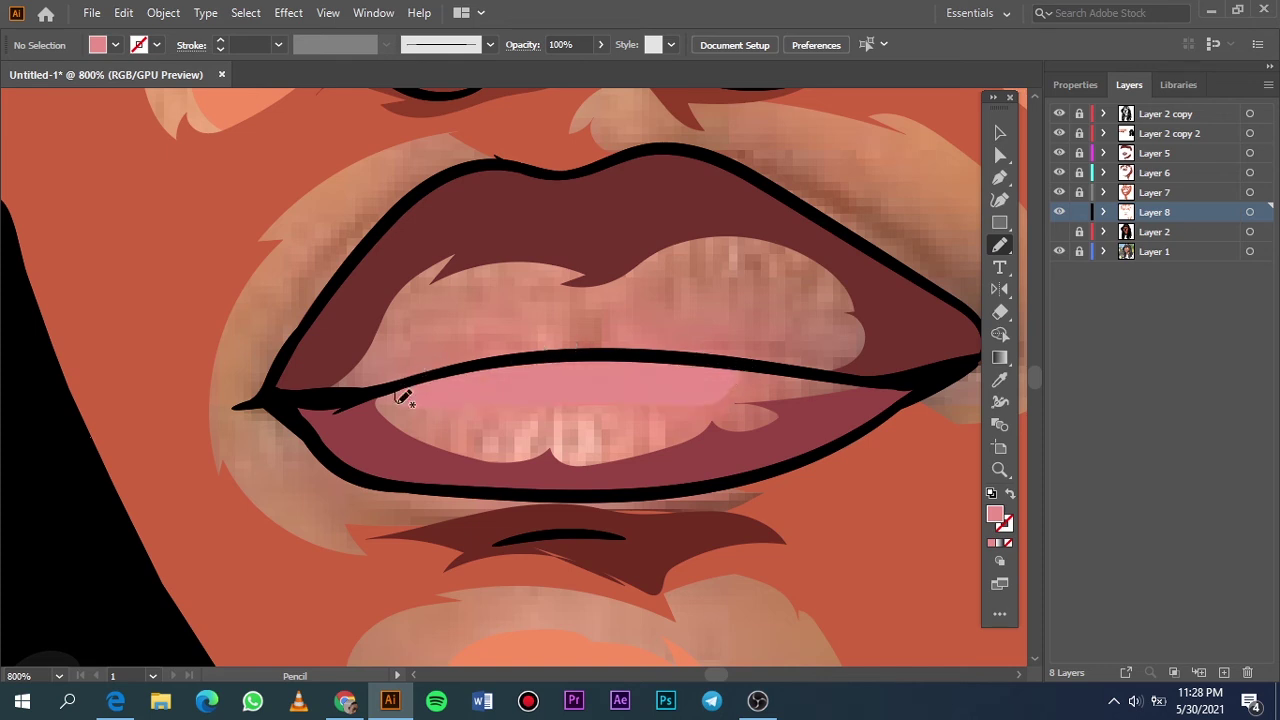
Finish the lip highlight shape, checking it against the reference photo.
click(1059, 231)
key(ctrl+0)
click(1059, 251)
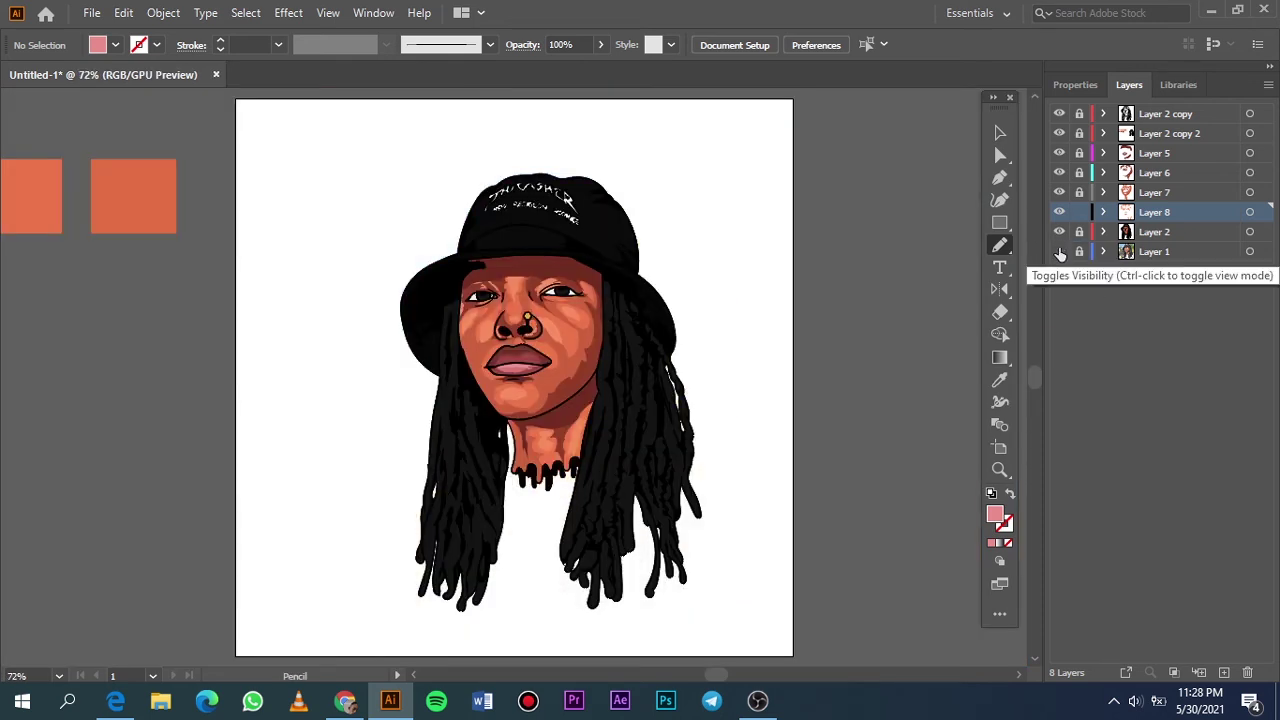
click(1059, 251)
scroll(520, 360, up, 5)
scroll(560, 430, up, 3)
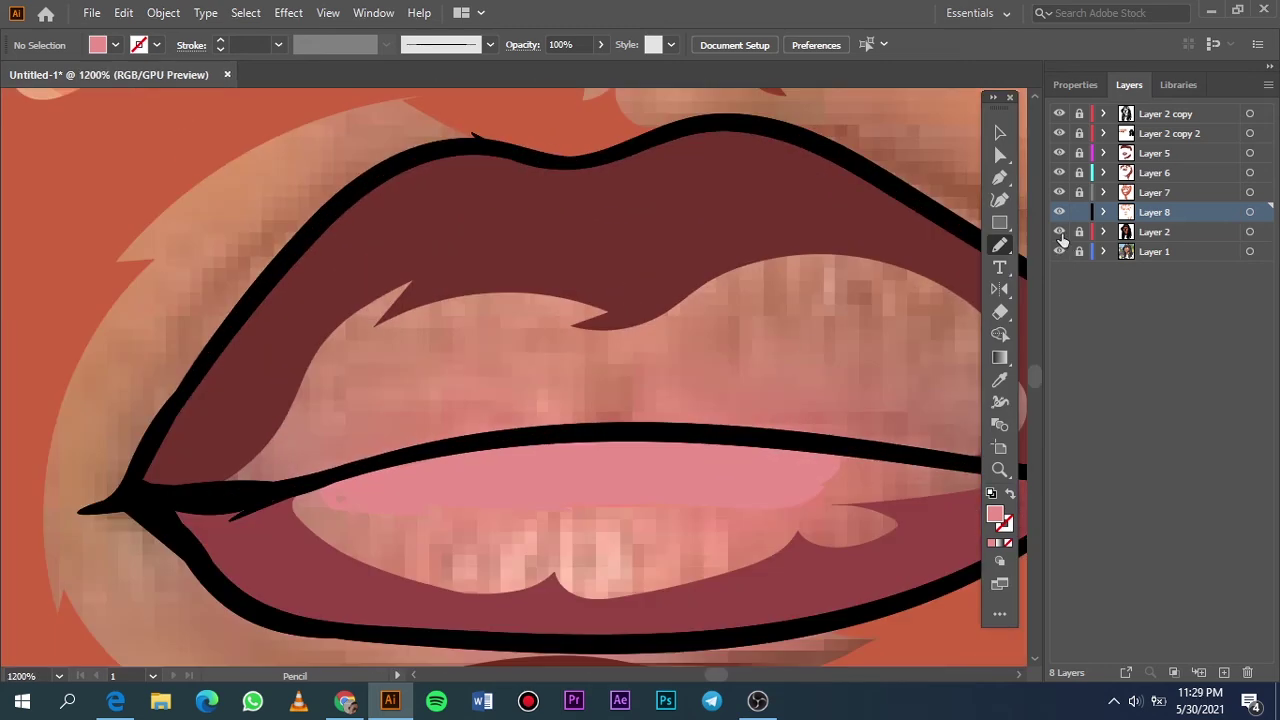
drag(383, 540, 580, 455)
drag(530, 539, 530, 539)
scroll(700, 470, down, 5)
scroll(871, 400, up, 2)
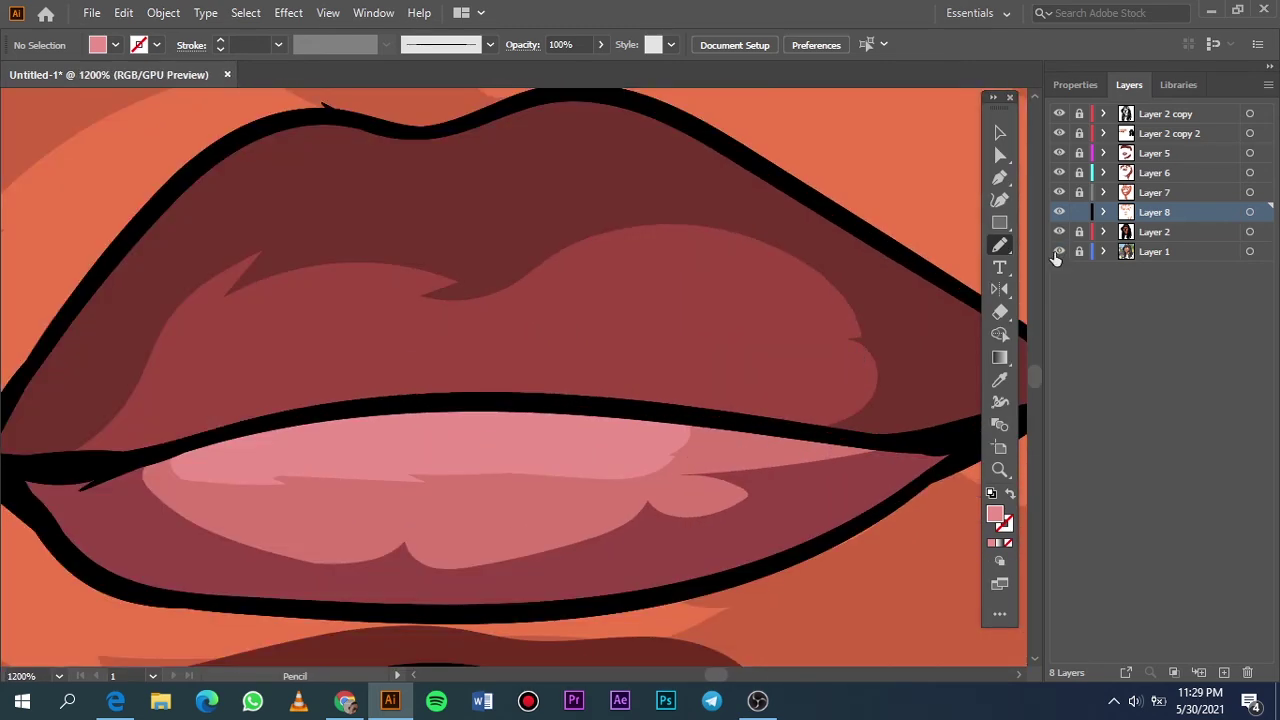
Sample the upper lip's red as the fill colour.
key(i)
click(845, 312)
double_click(994, 514)
click(1166, 106)
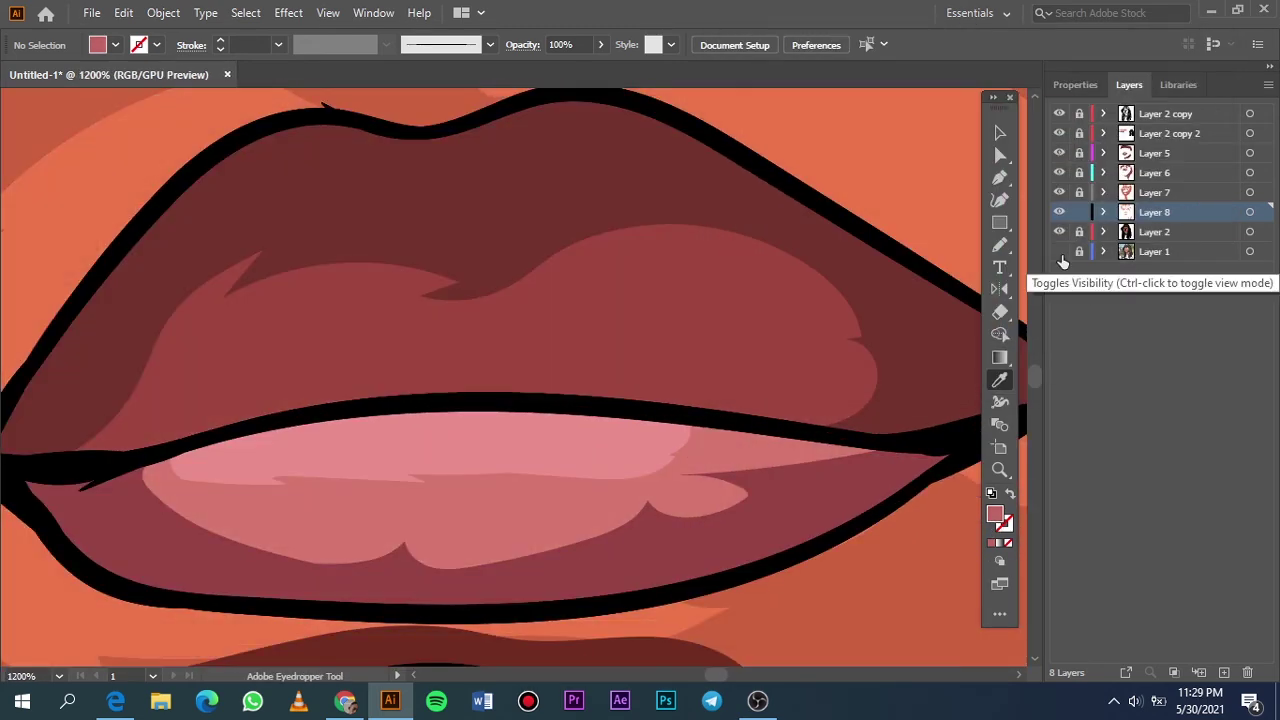
key(n)
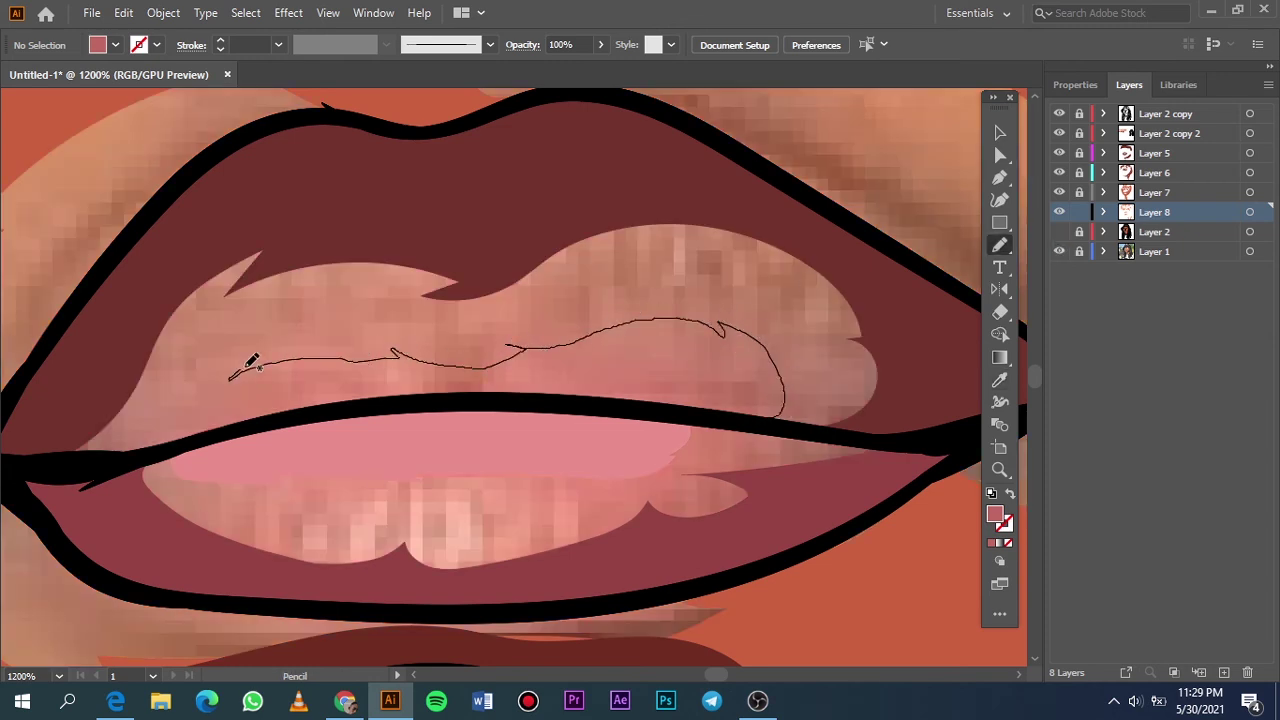
key(ctrl+0)
click(1059, 251)
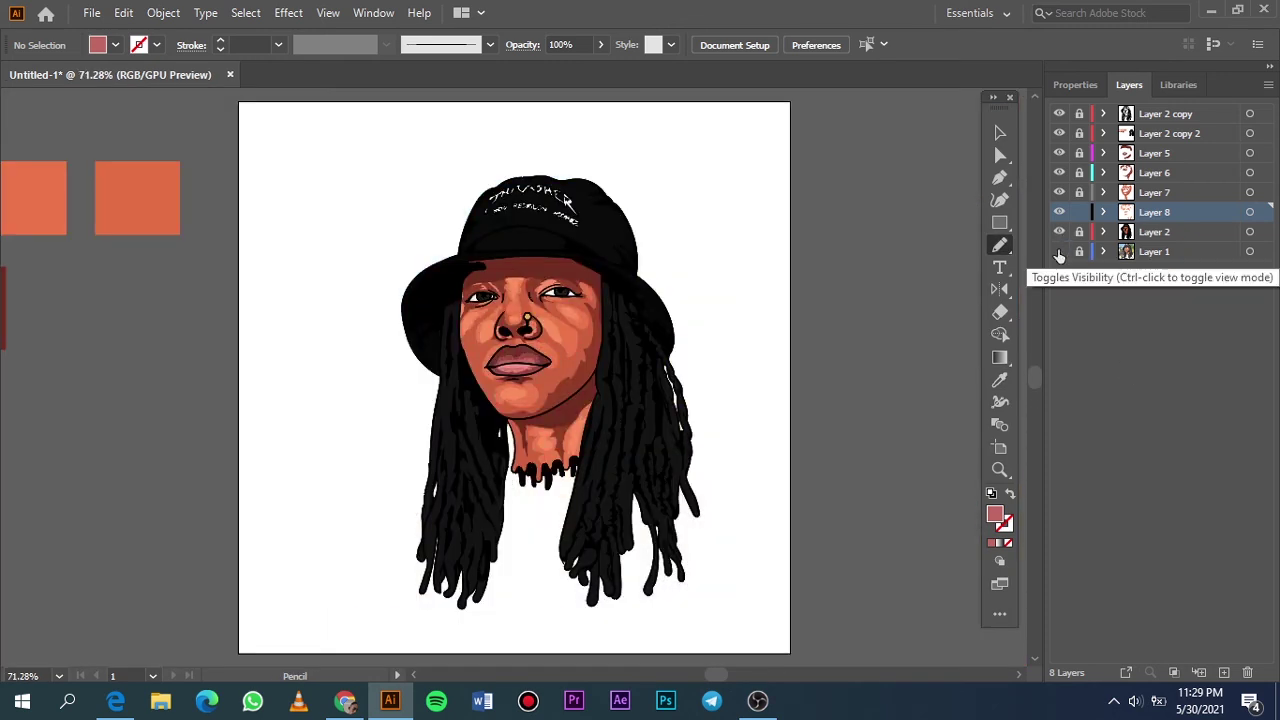
scroll(518, 365, up, 7)
scroll(371, 434, up, 2)
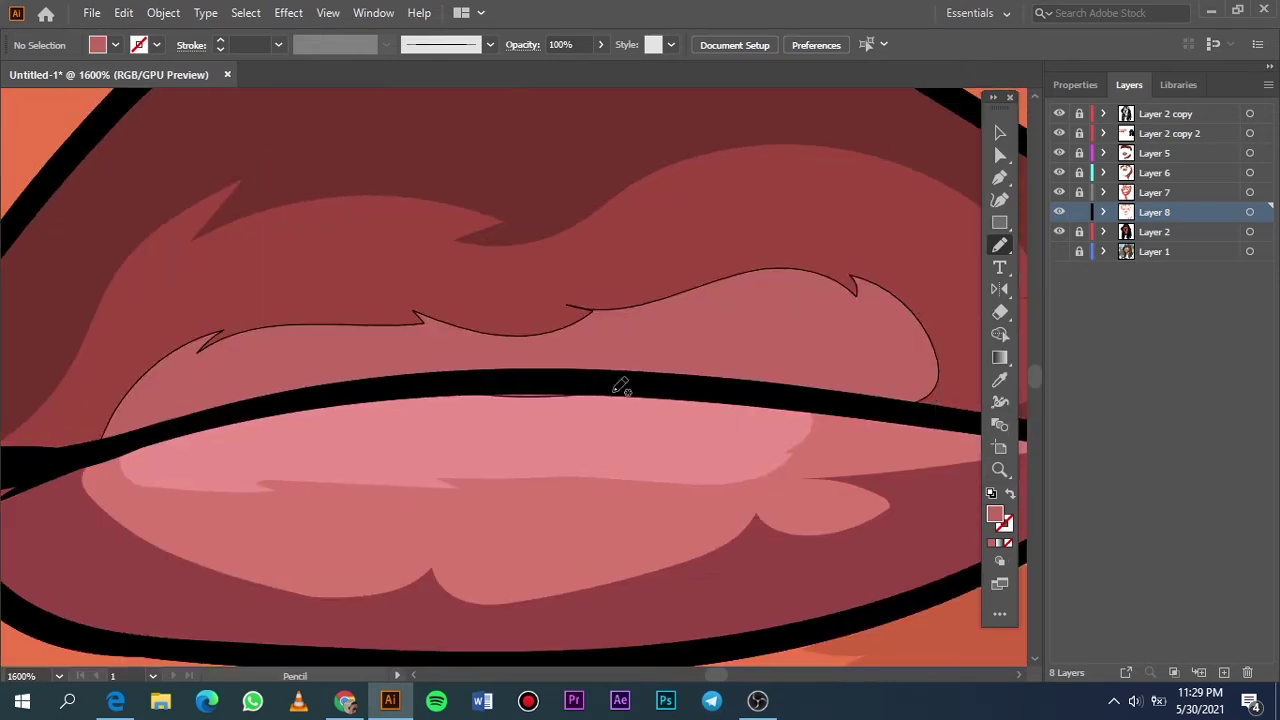
Give the lower-lip and upper-lip highlight shapes lighter pink fills.
key(v)
click(135, 470)
double_click(994, 514)
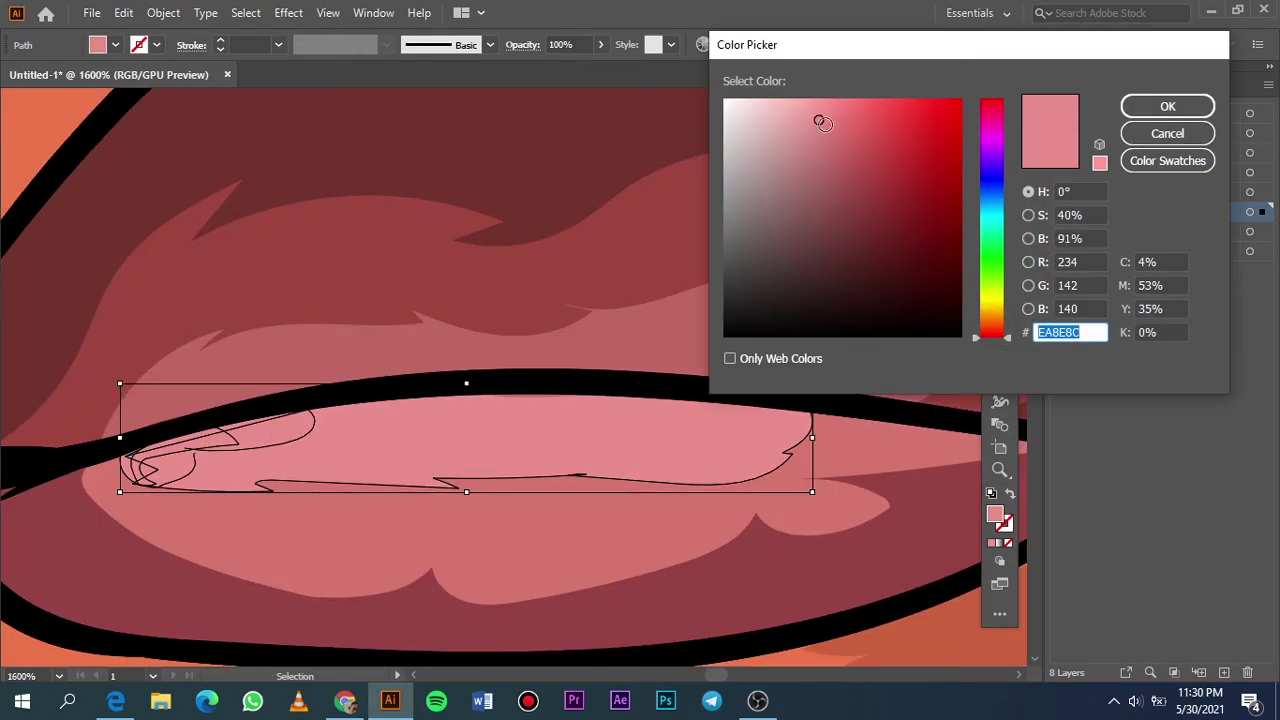
click(817, 120)
click(1188, 103)
click(700, 330)
double_click(994, 514)
click(1083, 105)
key(ctrl+shift+a)
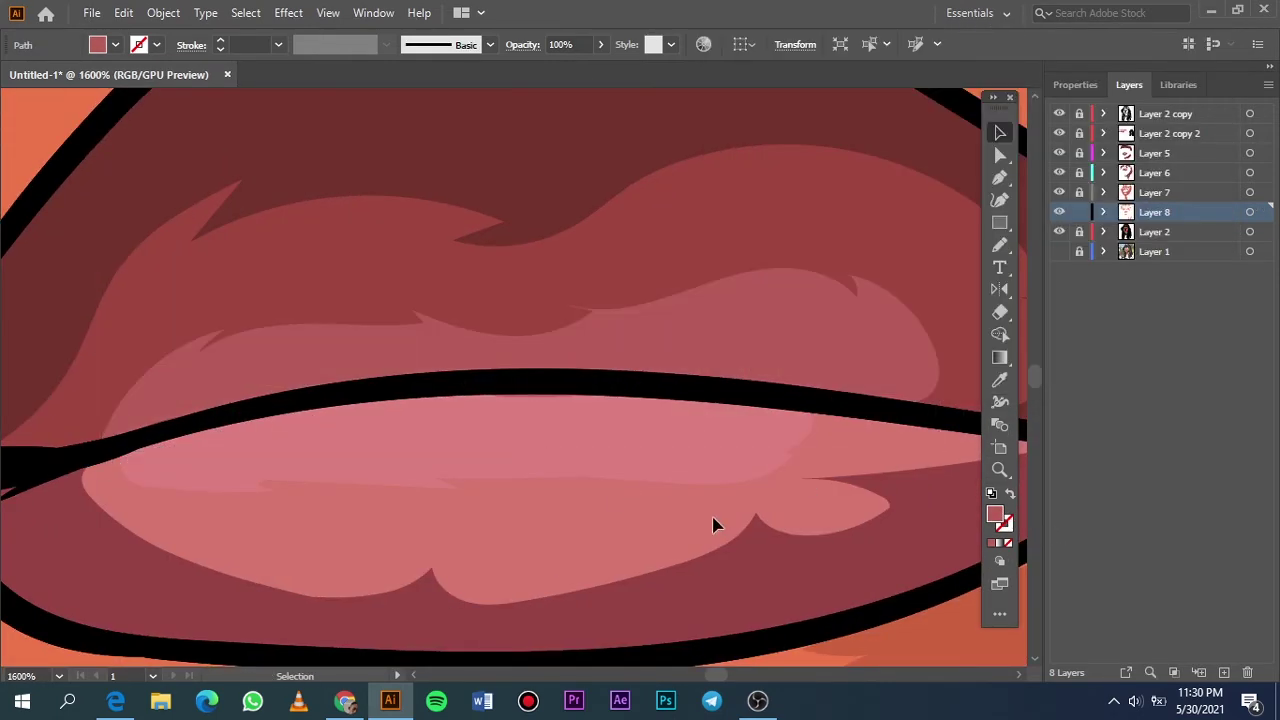
key(ctrl+0)
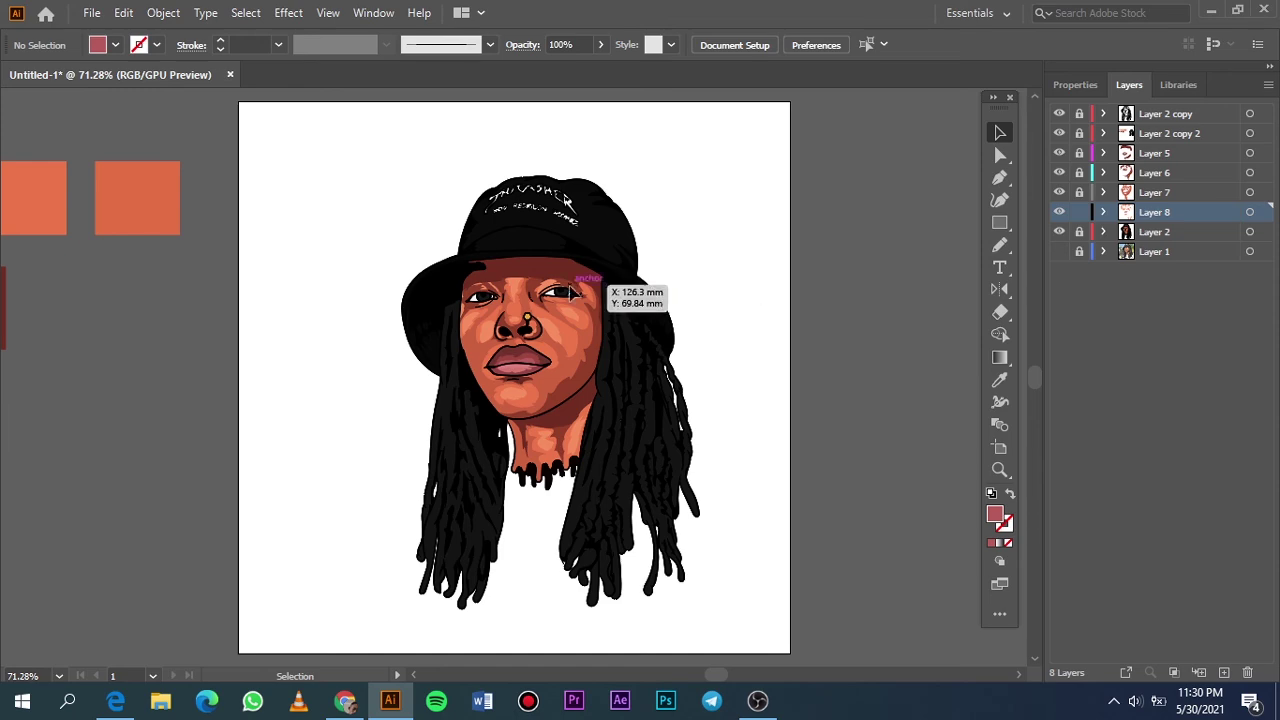
Draw a darker orange-brown shadow inside the nose ring hexagon.
drag(514, 308, 538, 324)
click(1154, 153)
double_click(994, 514)
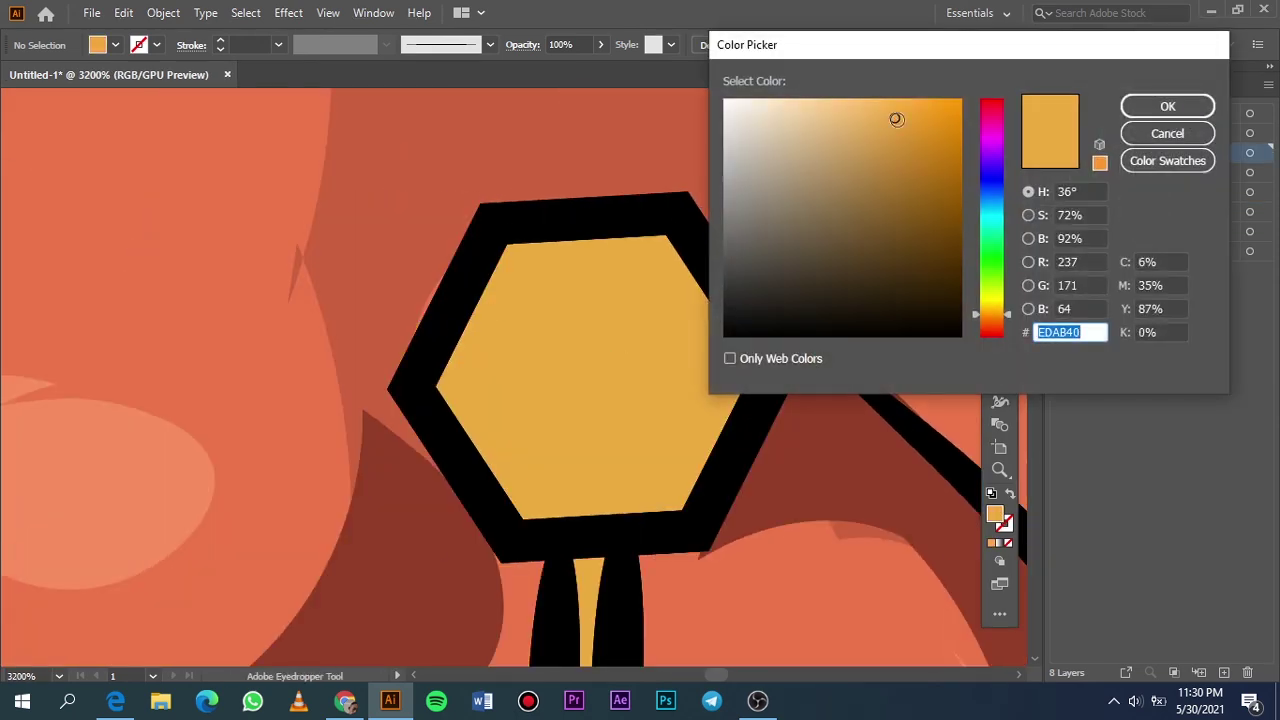
click(1168, 105)
key(n)
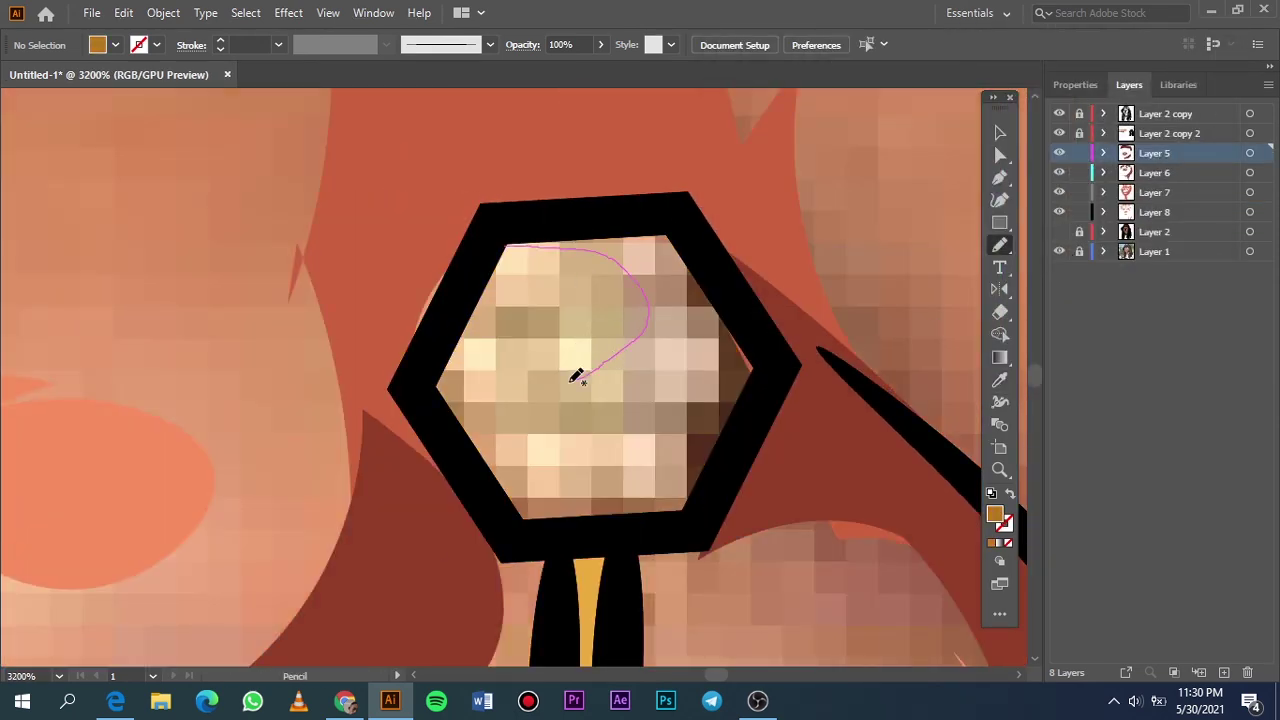
mouse_move(480, 478)
mouse_down()
mouse_move(726, 275)
mouse_move(510, 245)
mouse_up()
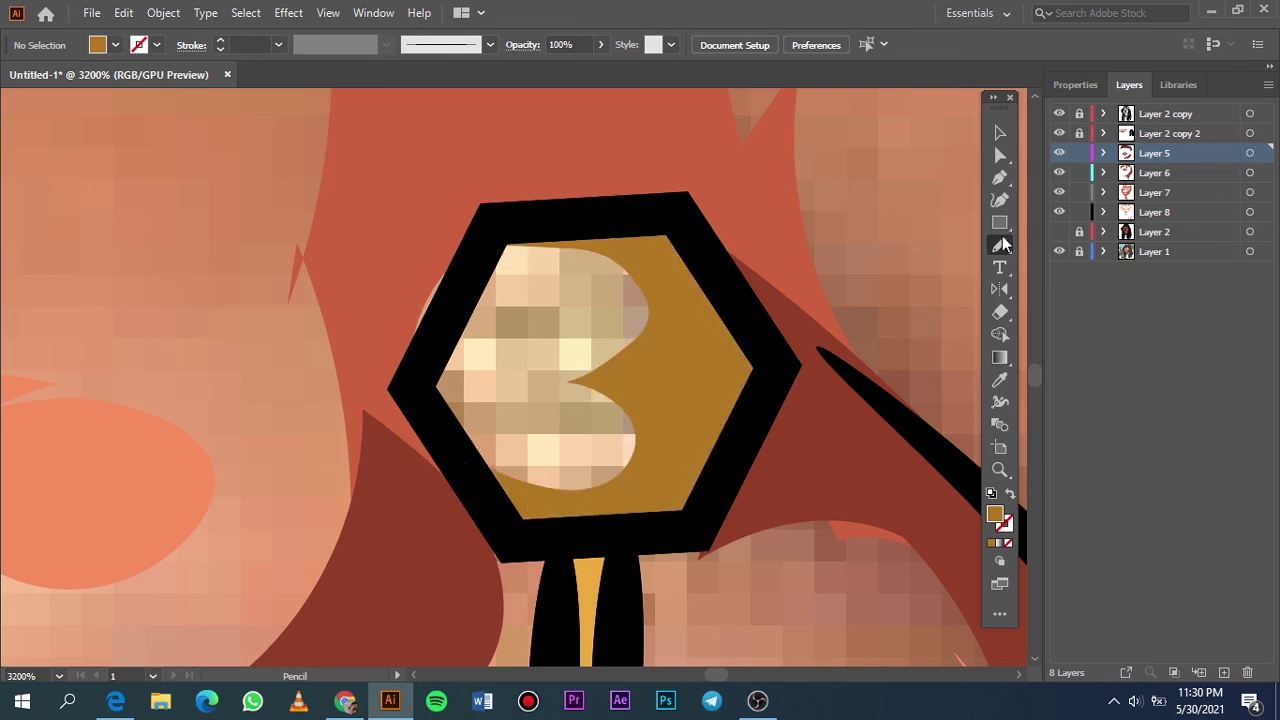
Add a light peach highlight shape on the nose ring.
click(1059, 231)
key(ctrl+0)
scroll(611, 294, up, 5)
key(i)
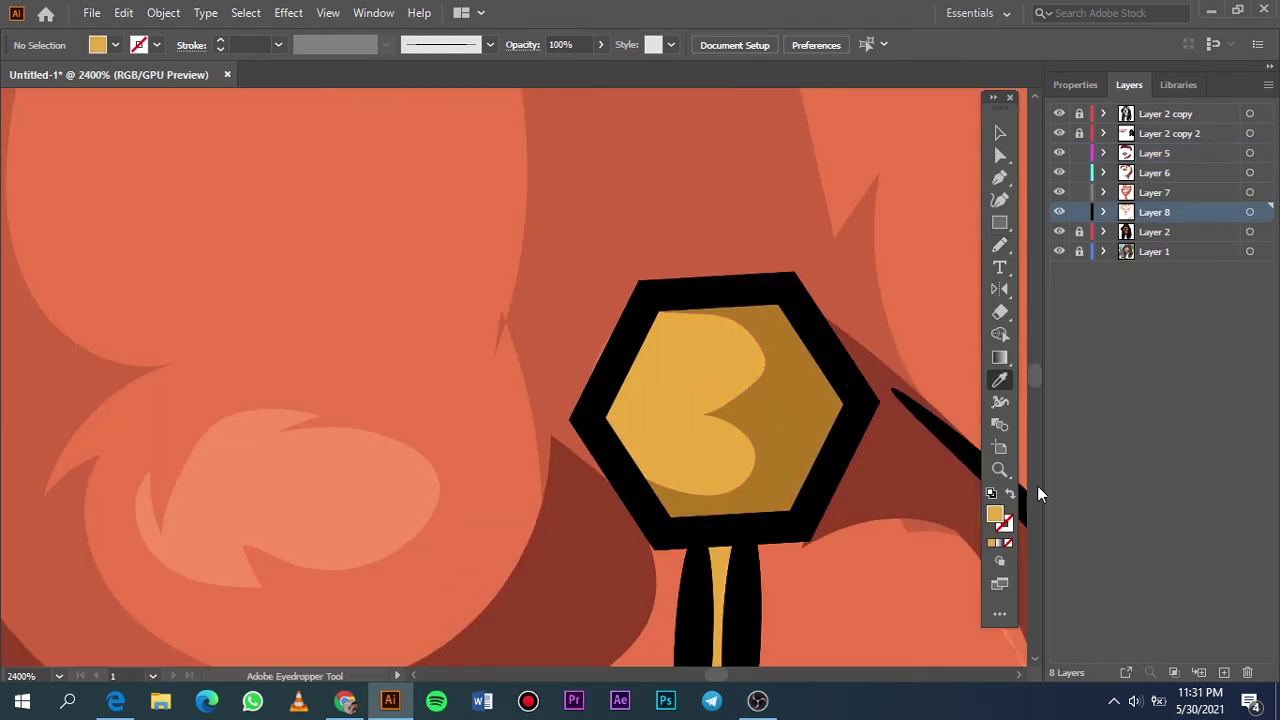
double_click(994, 514)
click(1166, 106)
key(n)
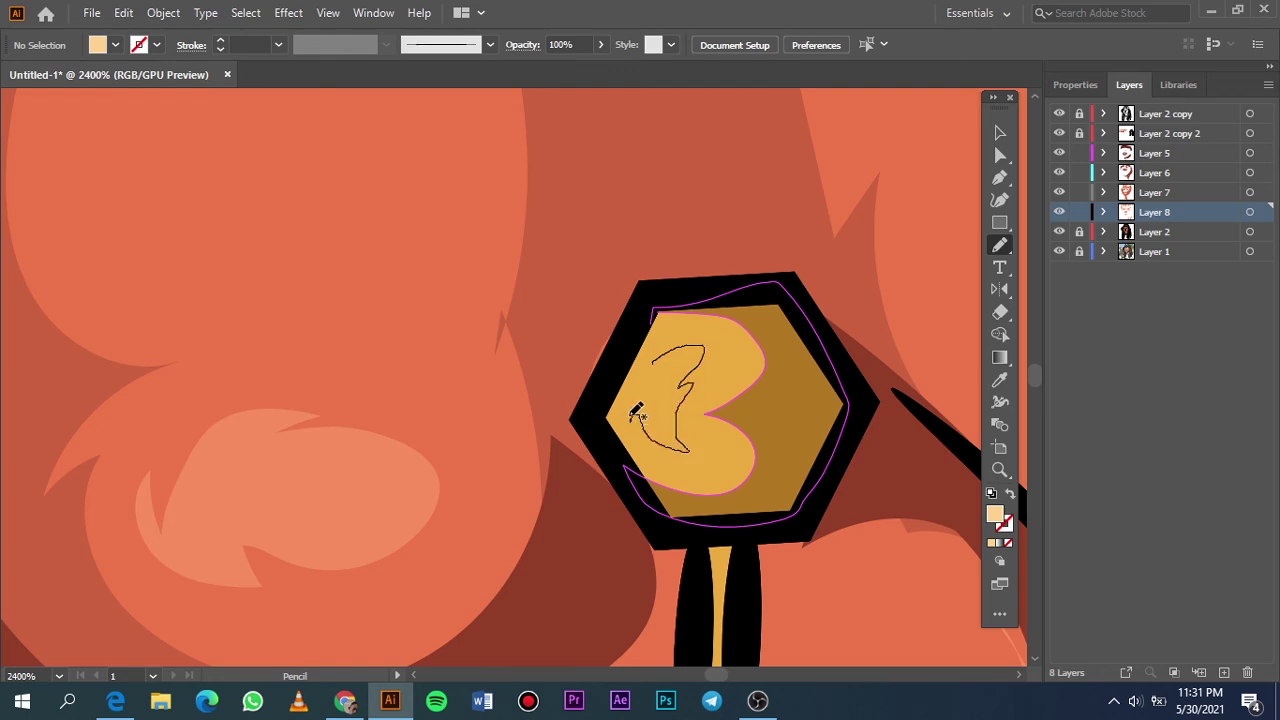
drag(636, 413, 640, 418)
Start a shape along the eye and set a pink fill from the eye-white sample.
scroll(663, 451, down, 5)
scroll(557, 294, up, 3)
scroll(580, 194, up, 2)
drag(860, 200, 470, 240)
key(i)
click(520, 400)
double_click(994, 514)
mouse_move(876, 231)
mouse_down()
mouse_move(733, 221)
mouse_move(777, 149)
mouse_up()
click(1167, 106)
Draw the pink inner-corner shape of the eye on a new layer.
key(n)
mouse_move(244, 503)
mouse_down()
mouse_move(525, 277)
mouse_move(251, 500)
mouse_up()
click(1169, 133)
key(ctrl+l)
mouse_move(333, 510)
mouse_down()
mouse_move(513, 347)
mouse_move(277, 371)
mouse_move(320, 515)
mouse_up()
scroll(265, 432, right, 3)
Draw a greyish-pink Pencil shadow along the corner of the first eye white.
key(v)
double_click(994, 514)
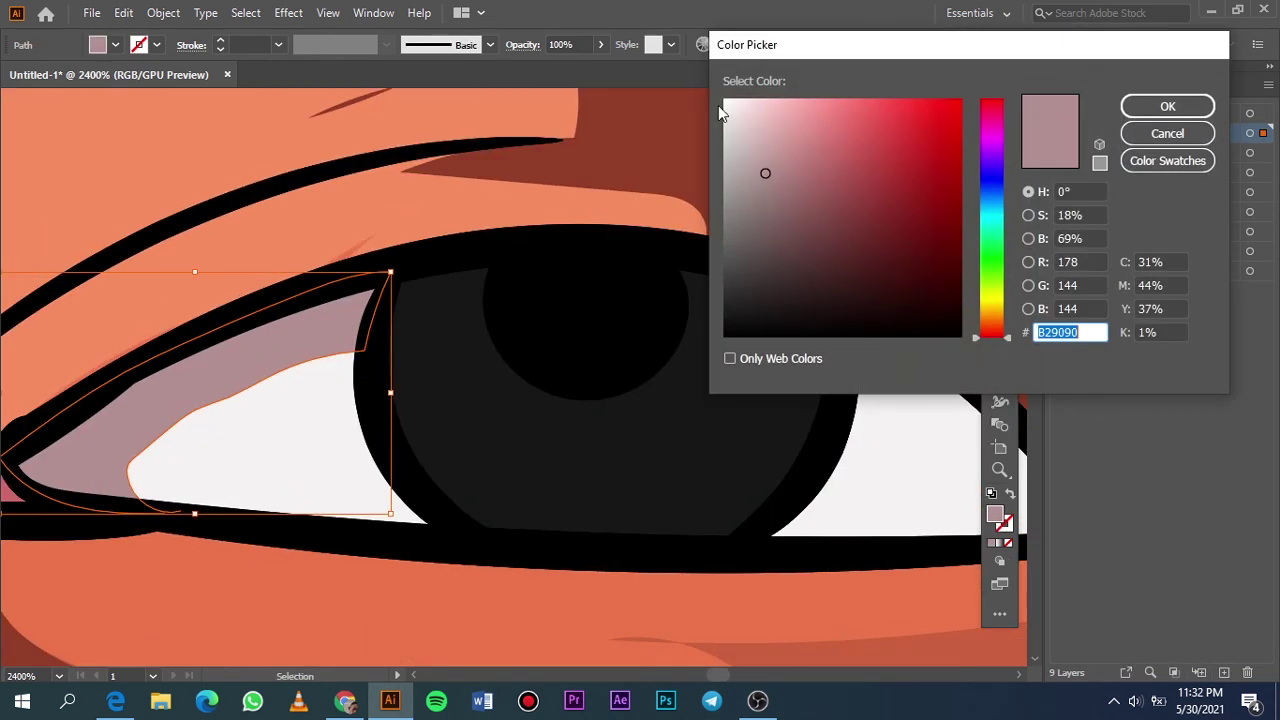
click(766, 214)
click(1167, 106)
key(n)
drag(936, 402, 424, 407)
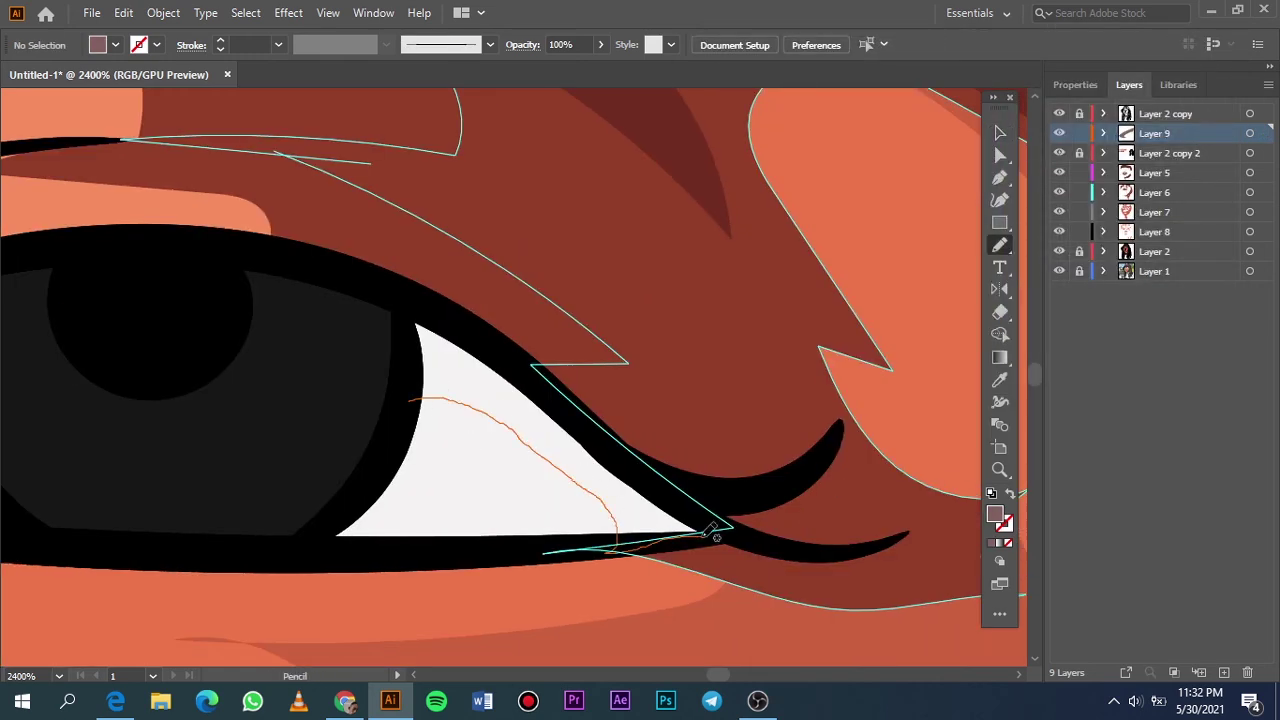
drag(716, 537, 414, 300)
Add a matching greyish-pink shadow shape over the left eye white.
key(ctrl+0)
alt+scroll(414, 385, up, 5)
alt+scroll(514, 285, up, 4)
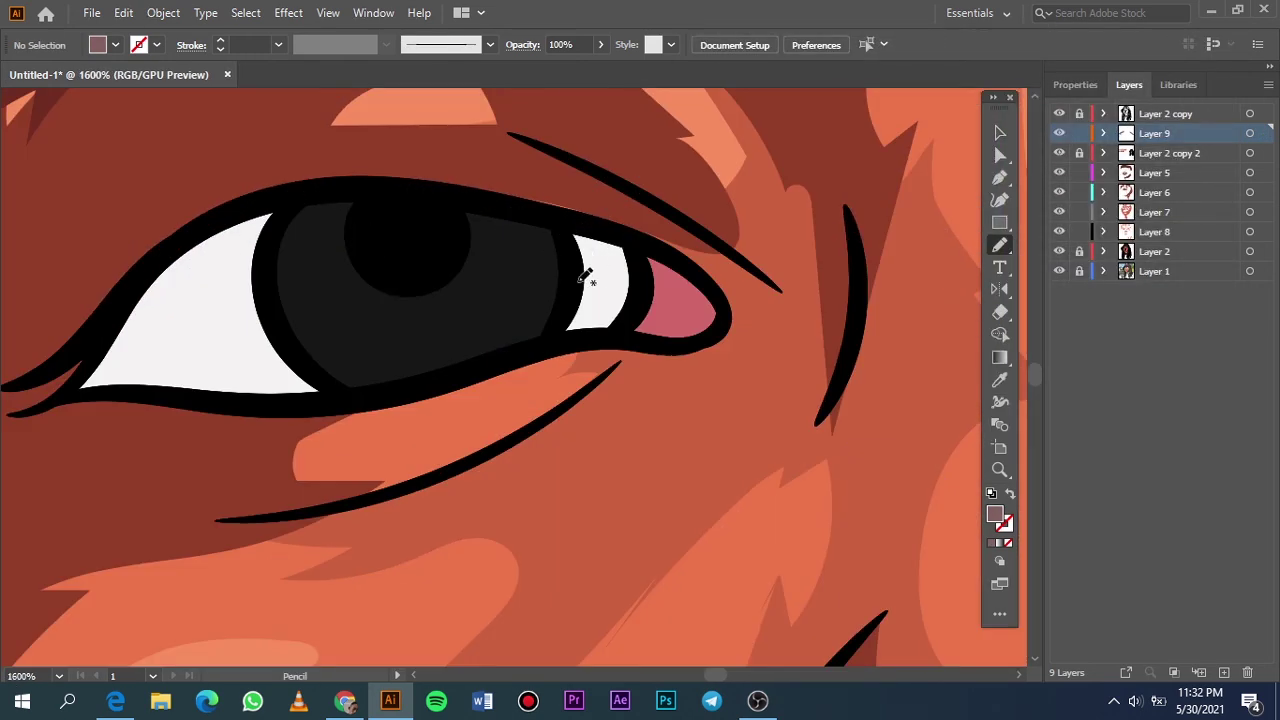
drag(565, 215, 574, 240)
drag(265, 312, 158, 337)
drag(147, 273, 280, 323)
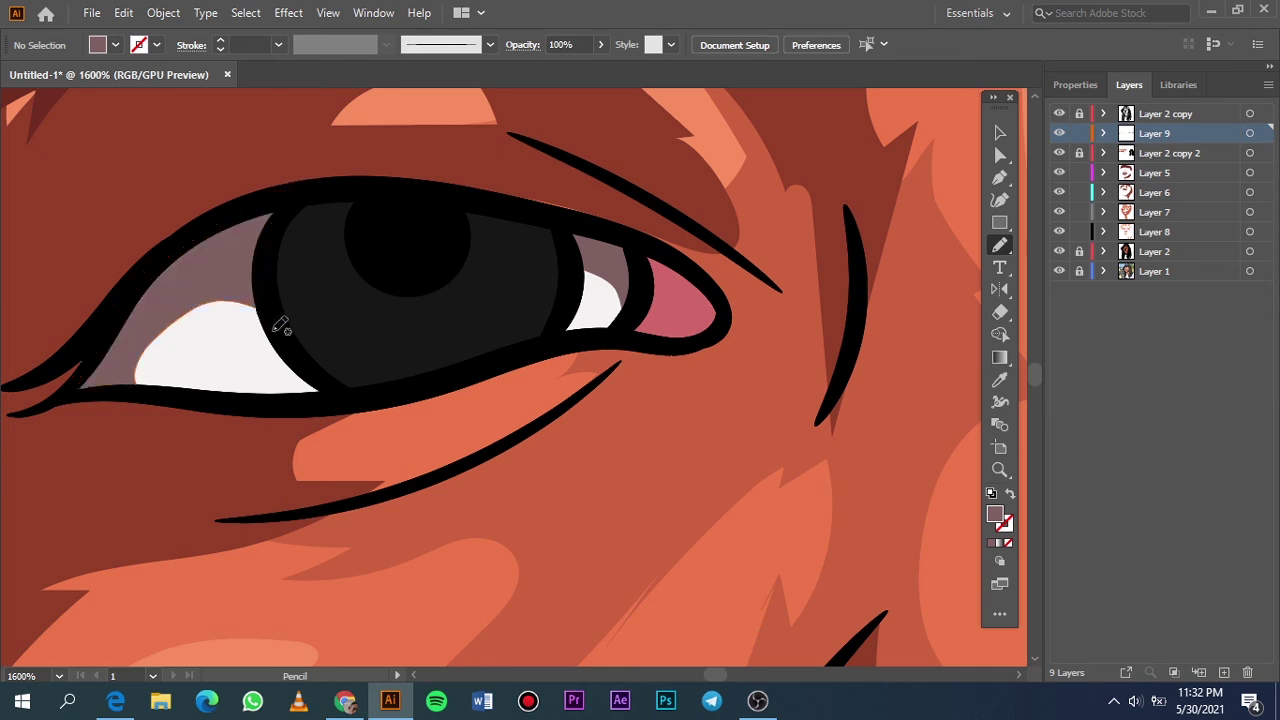
key(ctrl+0)
alt+scroll(550, 285, up, 5)
key(ctrl+0)
alt+scroll(553, 280, up, 5)
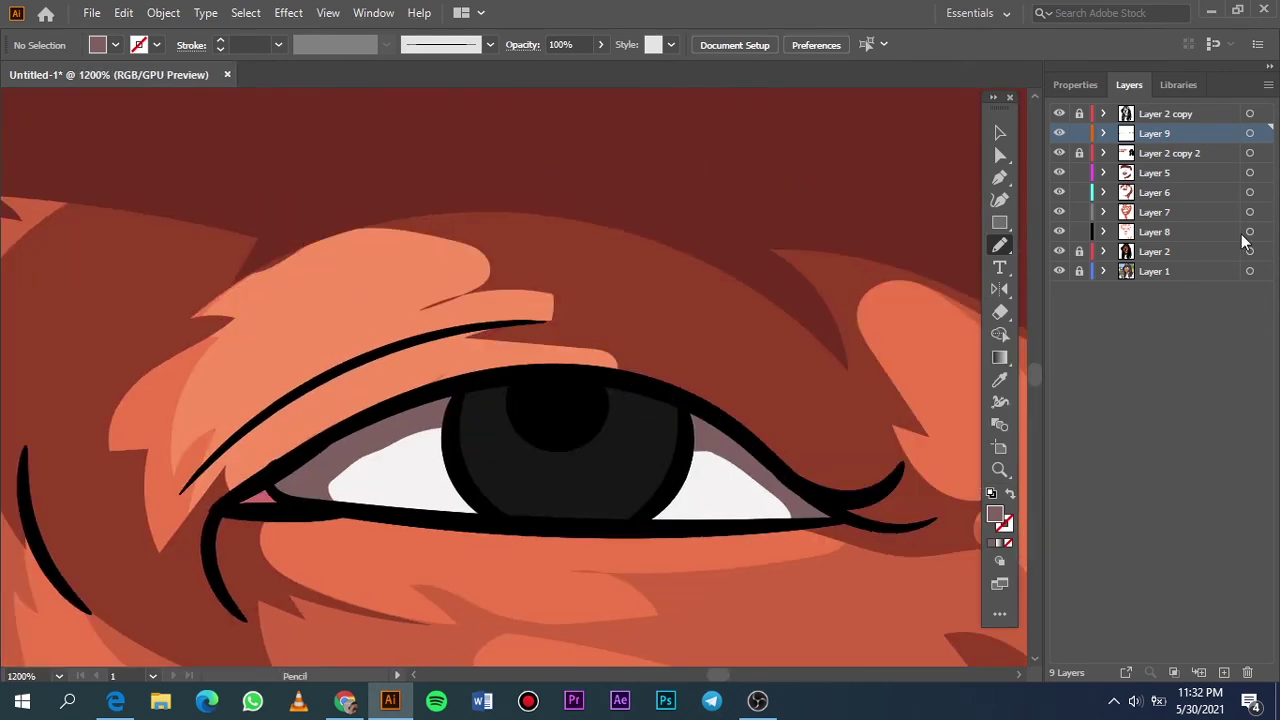
alt+scroll(553, 300, up, 3)
Draw a dark iris shading shape filled with black sampled from the pupil.
key(i)
click(563, 454)
double_click(995, 514)
click(1160, 110)
key(n)
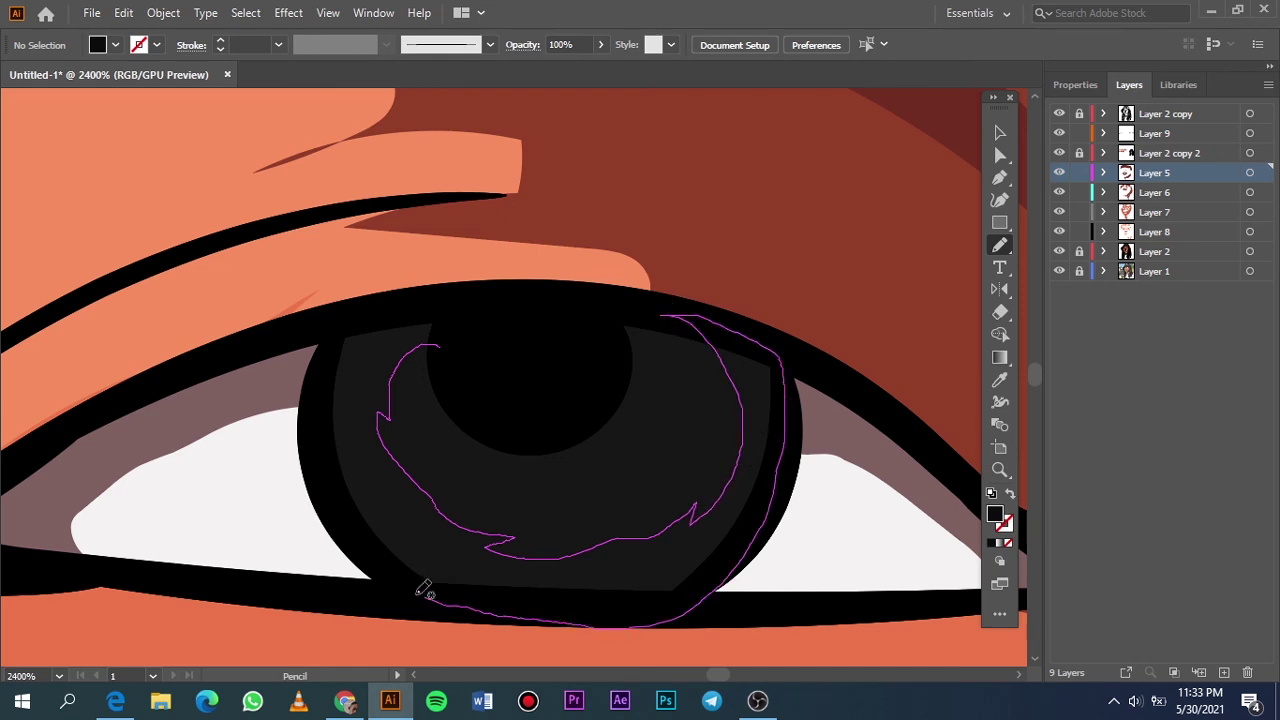
drag(785, 470, 443, 300)
alt+scroll(495, 297, down, 1)
scroll(495, 297, down, 2)
alt+scroll(493, 297, up, 1)
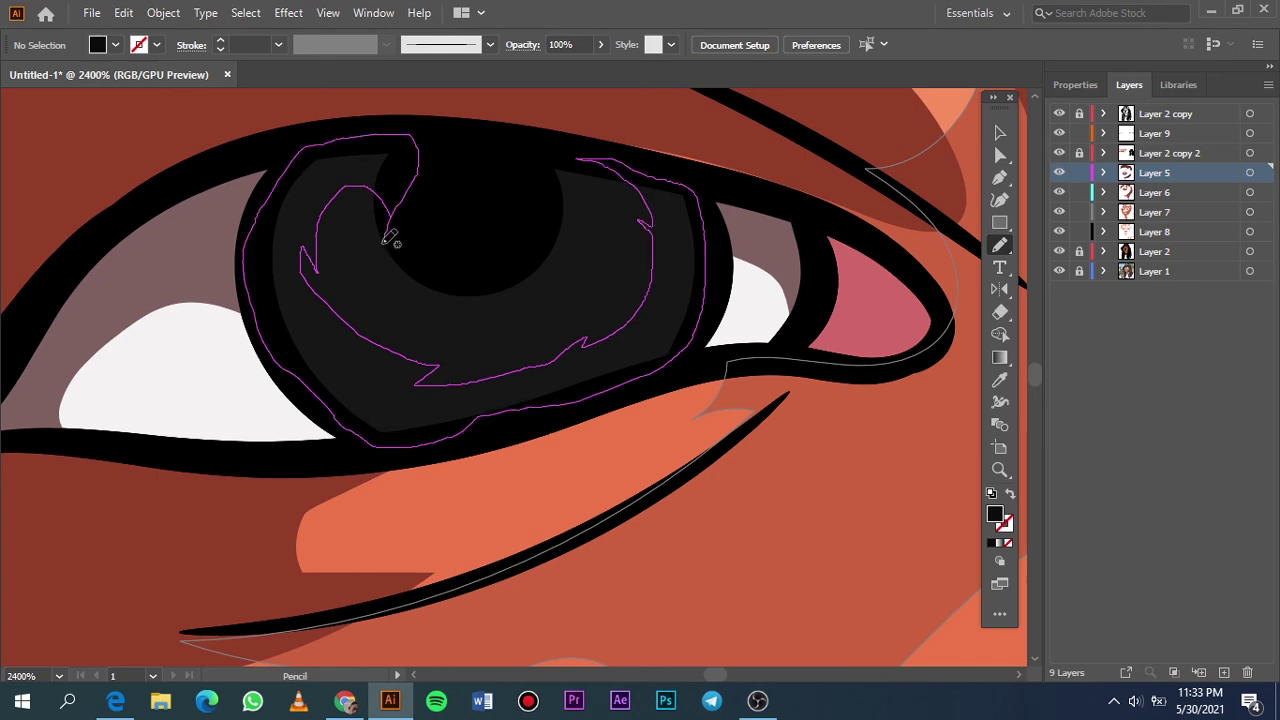
drag(637, 376, 391, 218)
key(ctrl+0)
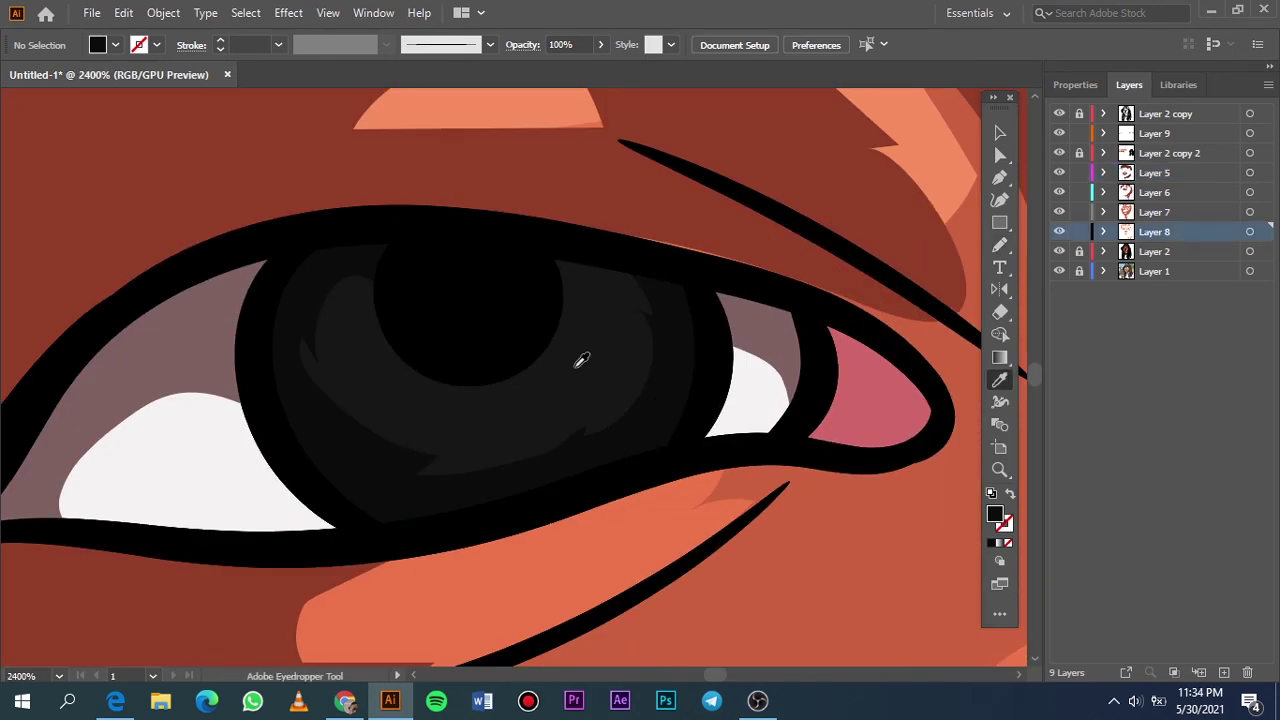
Set a lighter grey fill for the iris crescent below the pupil and add Layer 10.
double_click(996, 516)
click(1163, 131)
key(n)
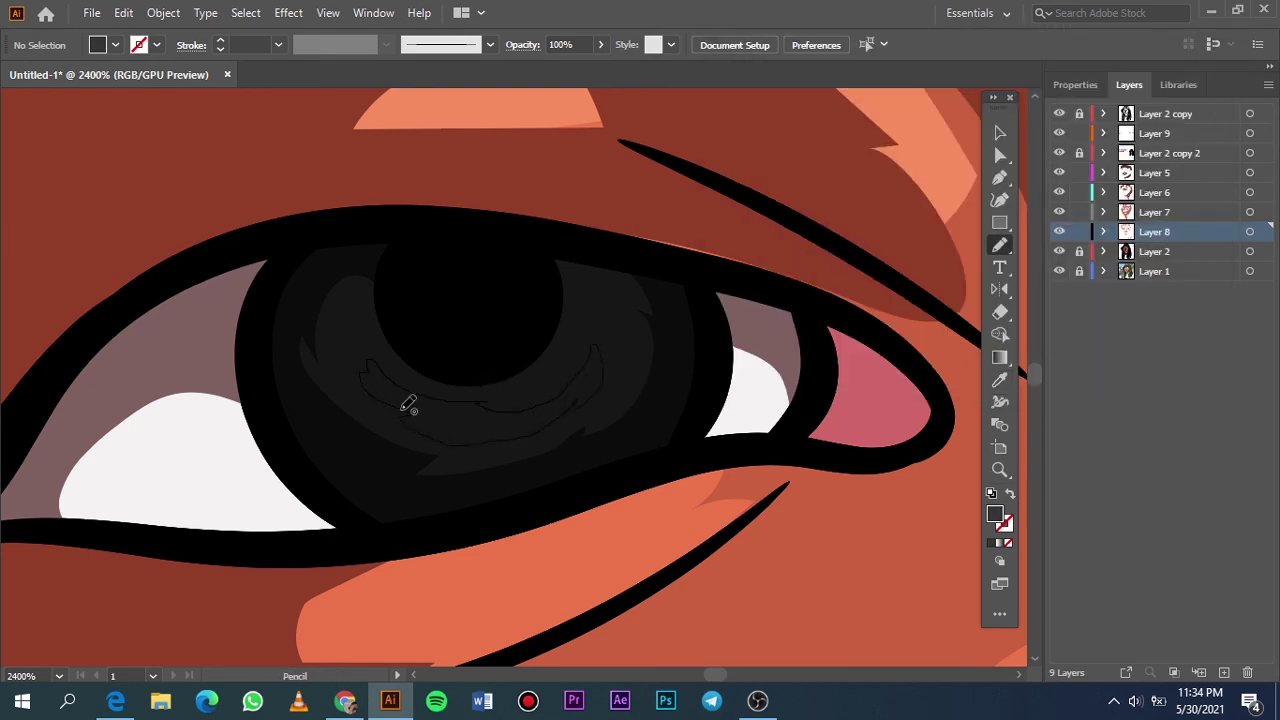
key(ctrl+0)
scroll(674, 380, up, 10)
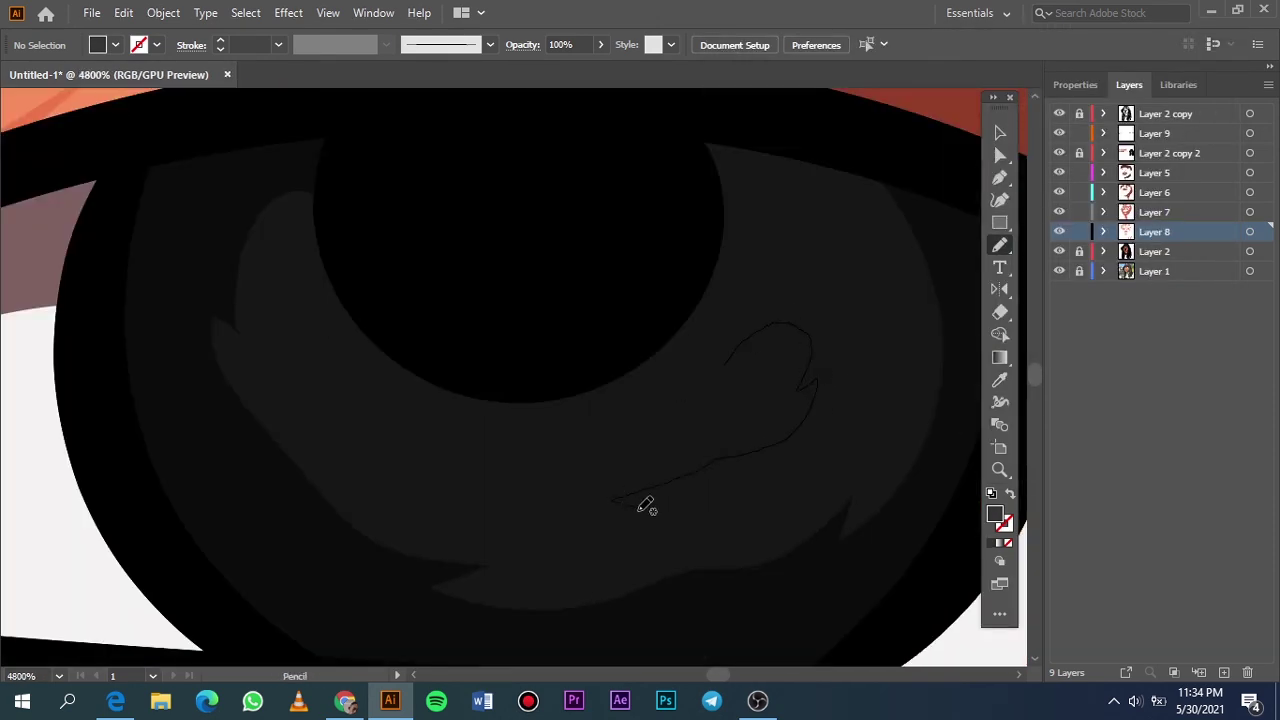
key(ctrl+0)
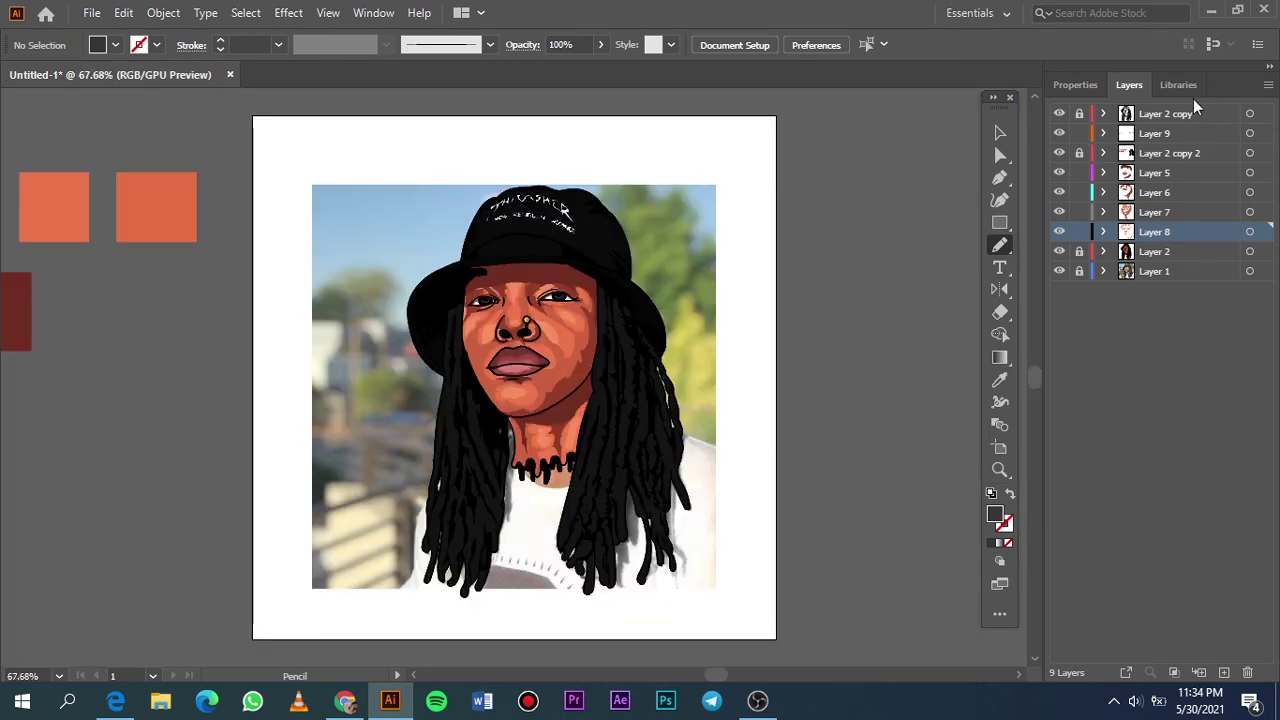
key(ctrl+l)
scroll(505, 288, up, 10)
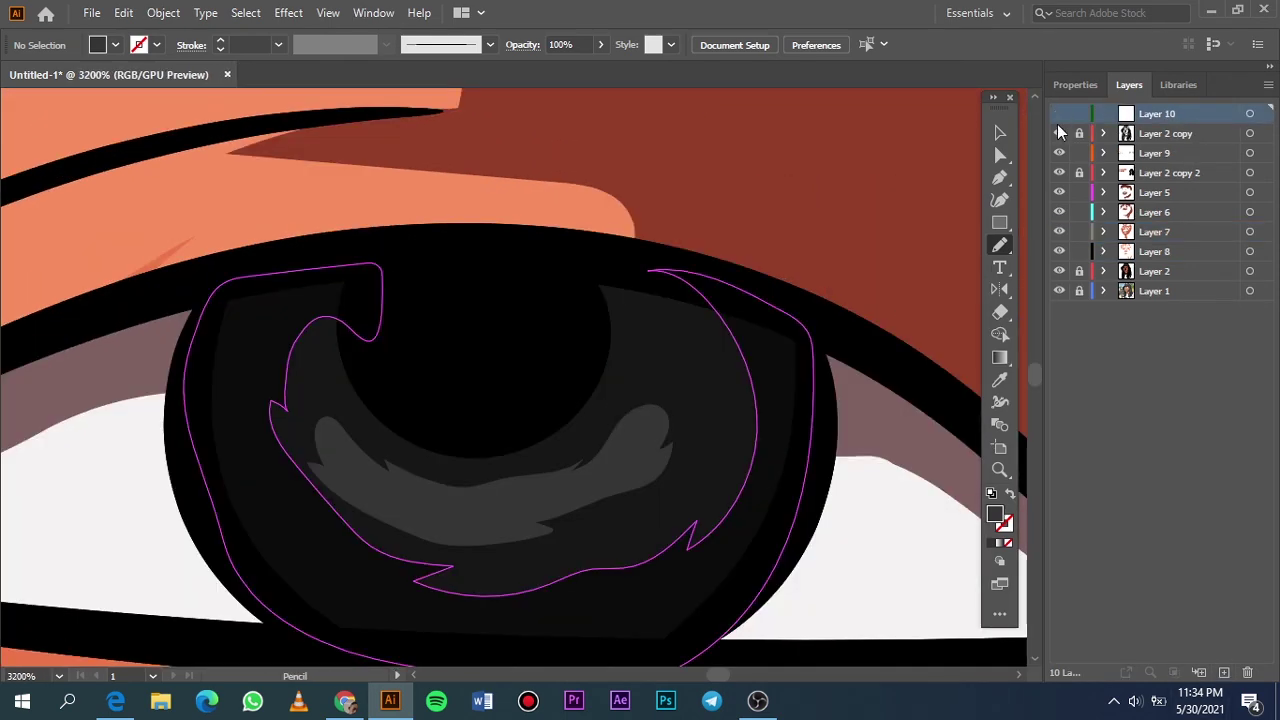
Briefly hide and reshow the drawing layers, then give the Paintbrush a 0.25 pt stroke.
drag(1059, 133, 1059, 271)
scroll(835, 280, down, 3)
scroll(835, 280, up, 5)
drag(1059, 133, 1059, 271)
key(b)
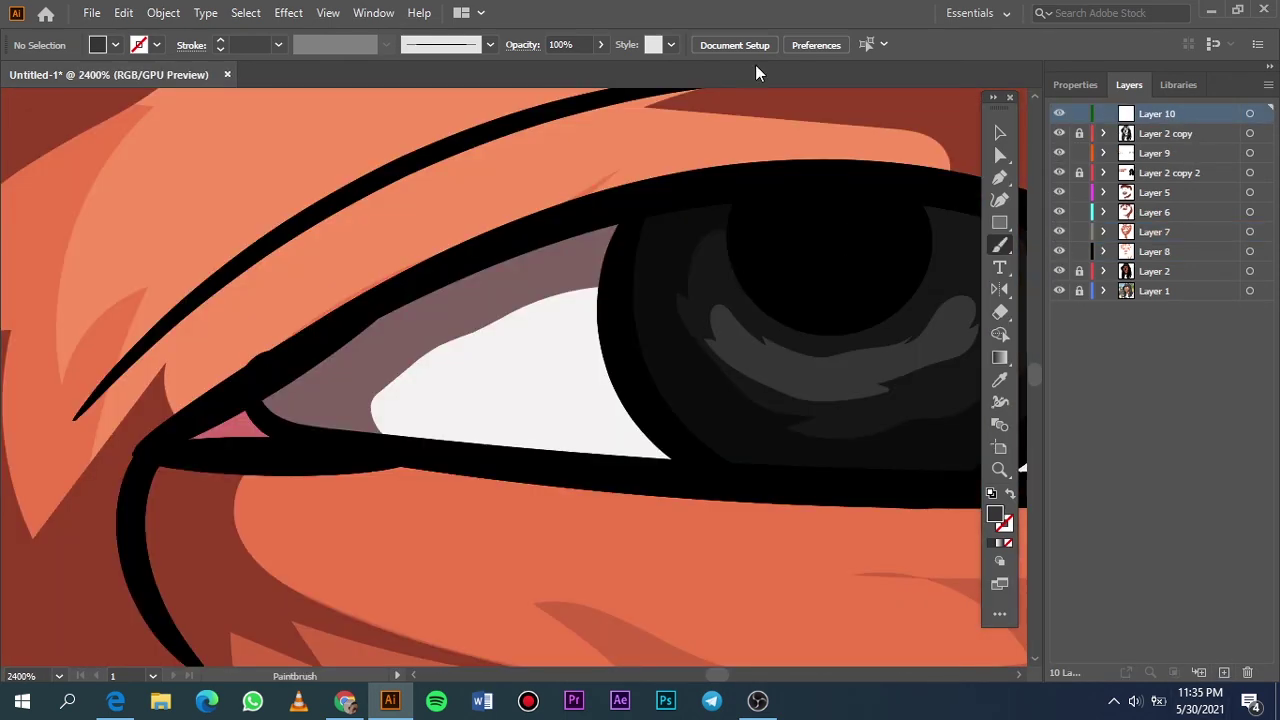
click(489, 45)
click(280, 45)
click(308, 64)
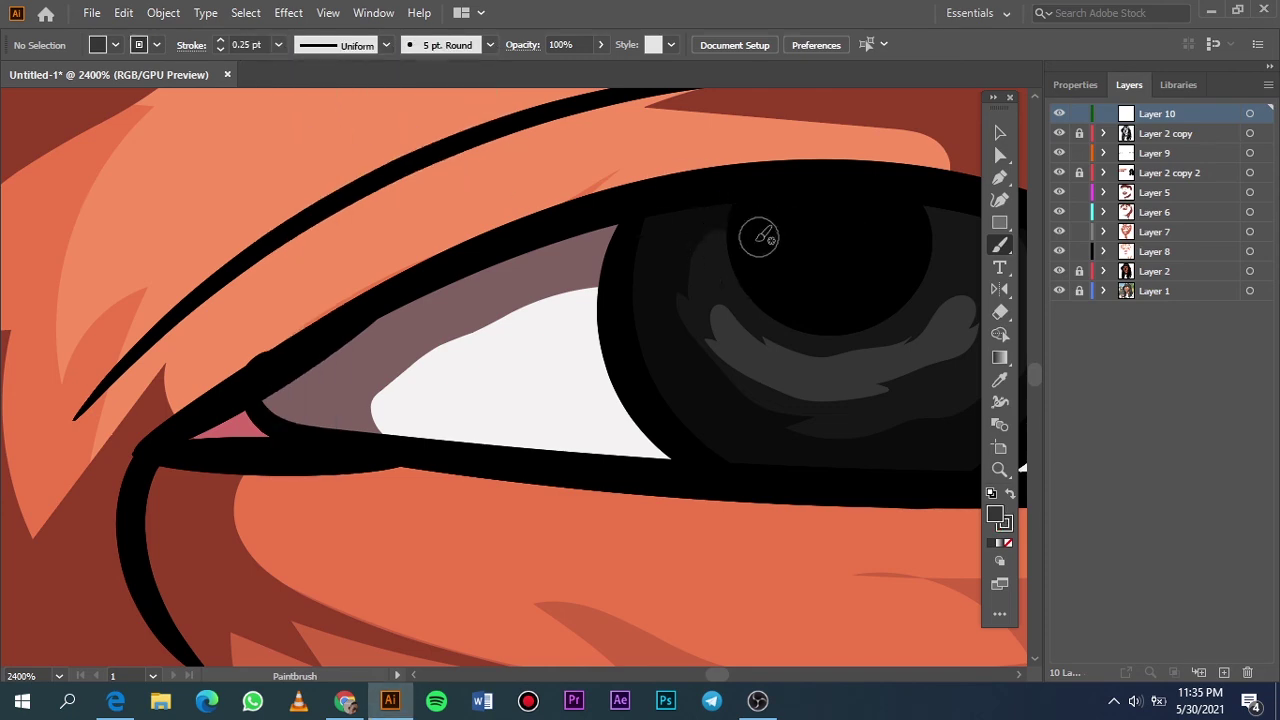
Make the brush stroke white (#ffffff) with no fill for the pupil catchlight.
double_click(995, 514)
text(ffffff)
key(Return)
key(slash)
scroll(753, 259, down, 4)
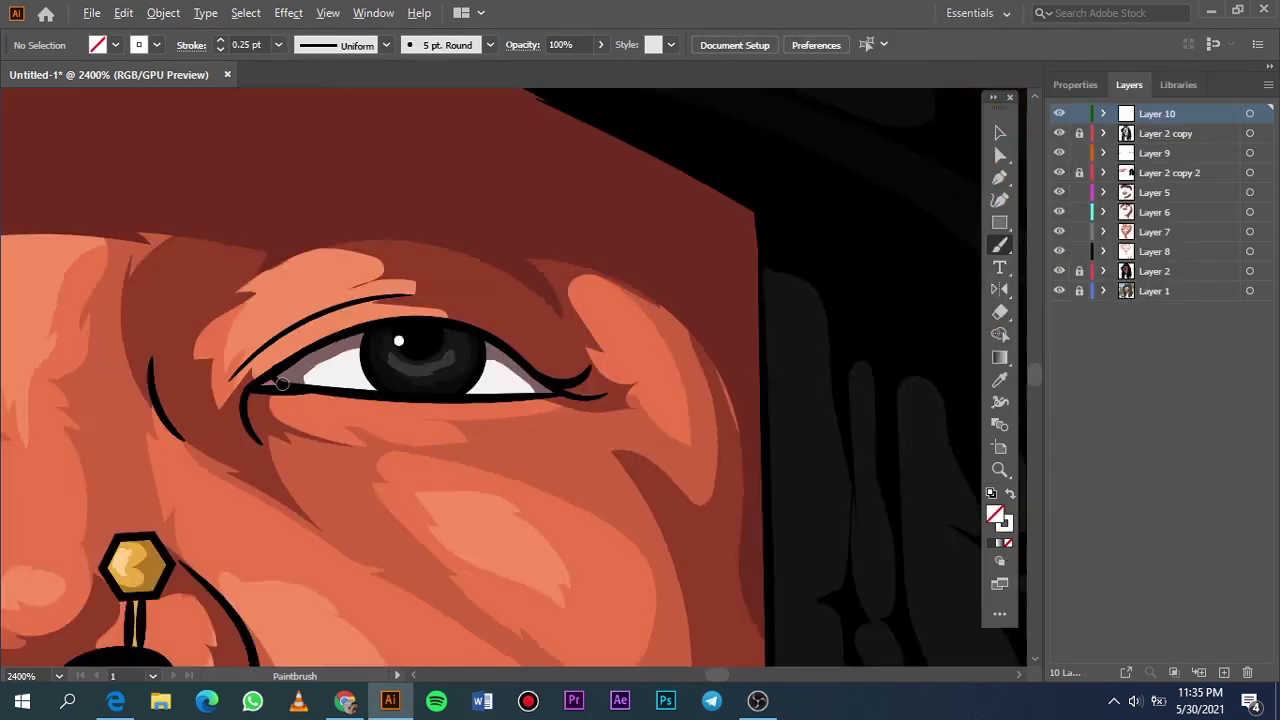
scroll(260, 280, up, 4)
scroll(263, 247, up, 2)
scroll(263, 247, down, 2)
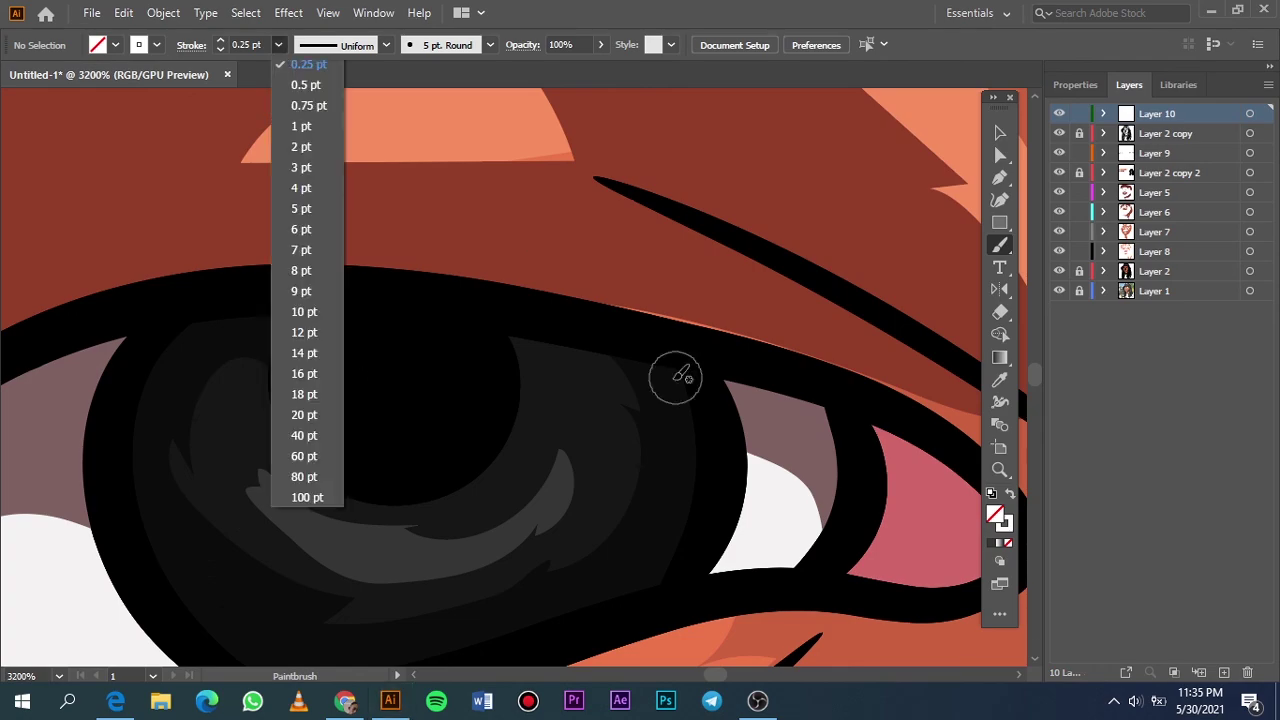
scroll(537, 394, down, 5)
scroll(541, 405, up, 3)
scroll(529, 377, down, 7)
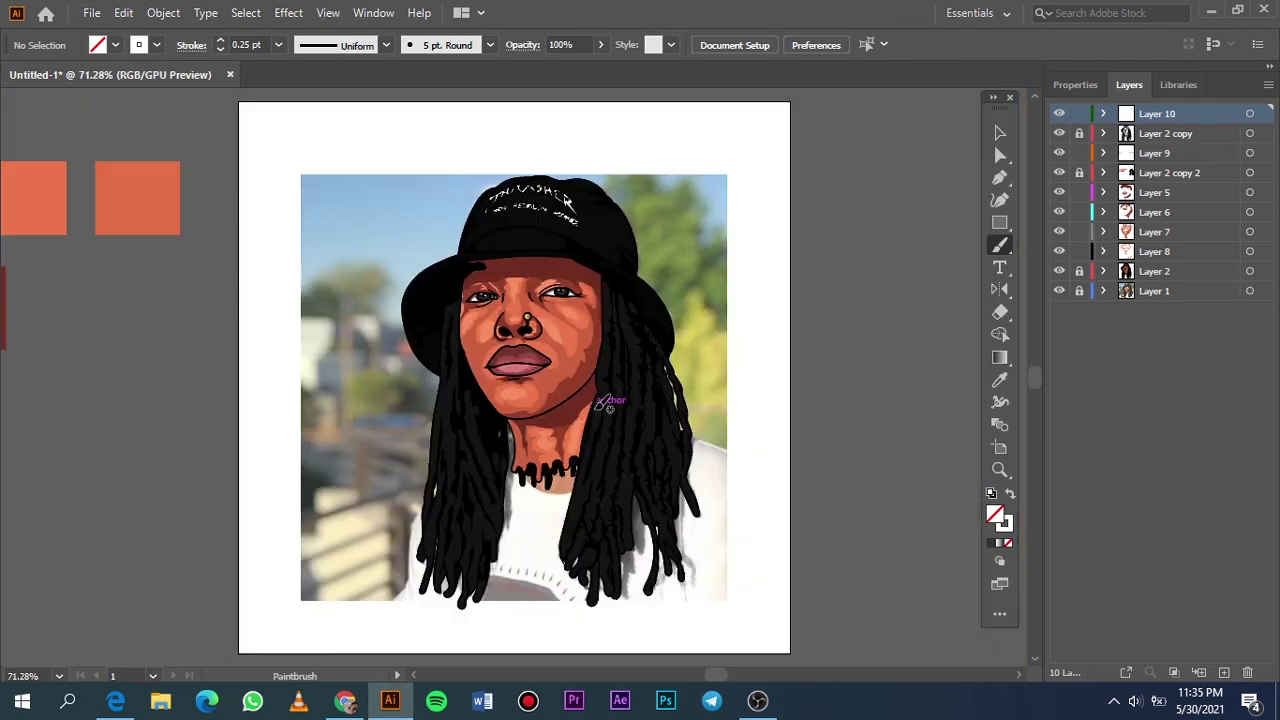